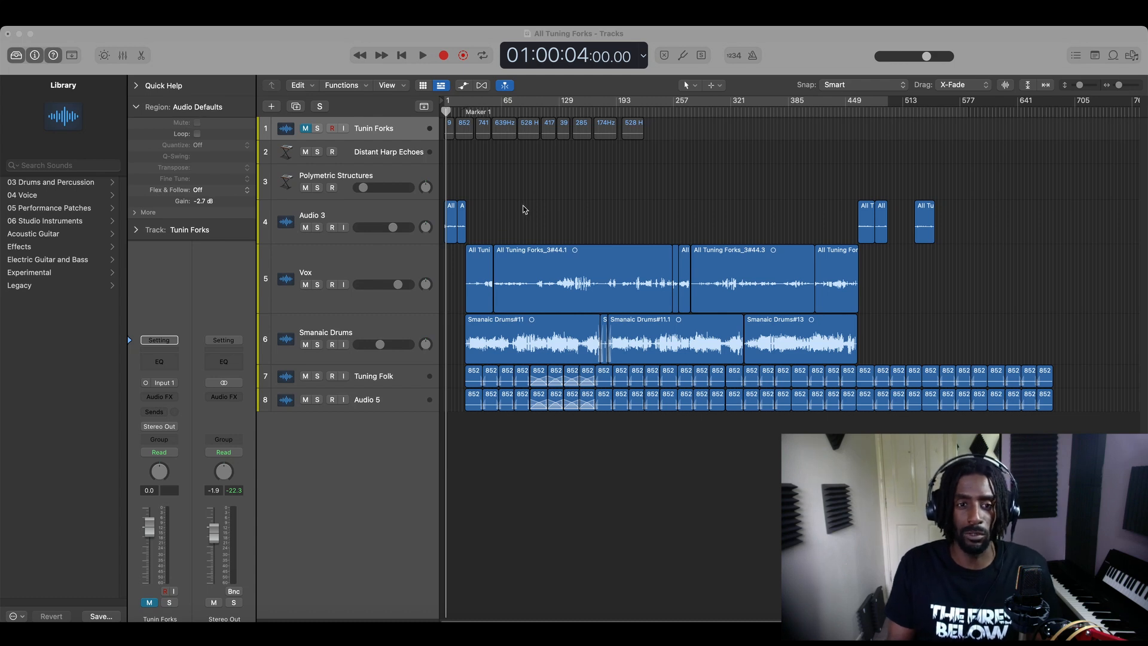
- Play the opening of the project from the start to hear the Audio 3 voice recording, with the track heights enlarged
{"action": "left_click", "coordinate": [447, 113]}
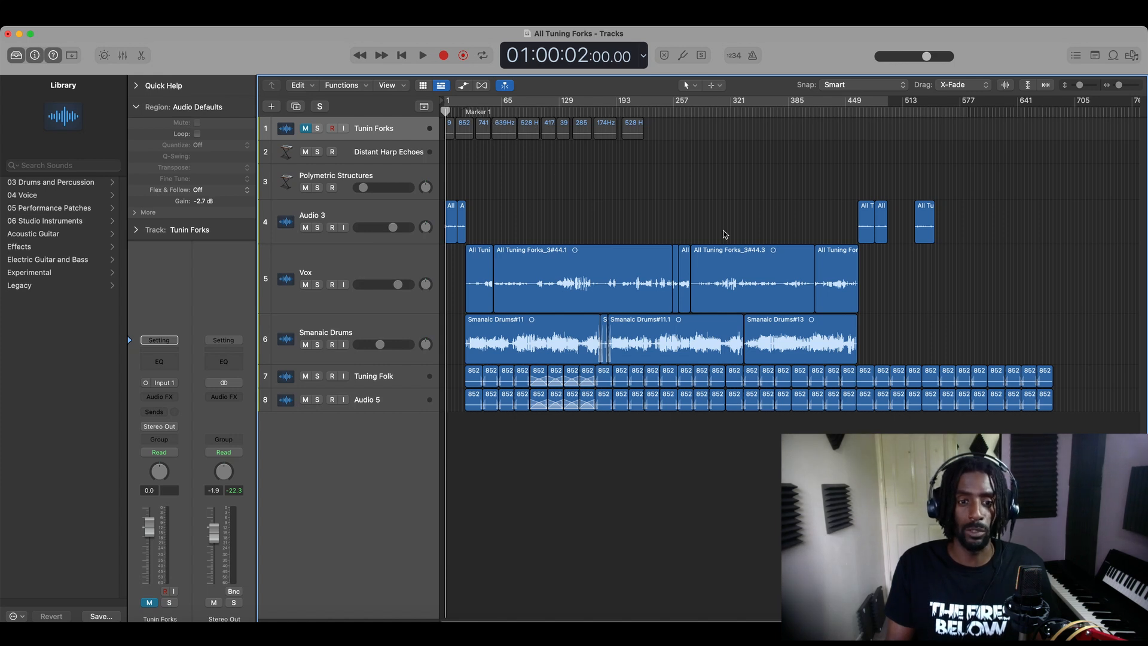
{"action": "key", "text": "space"}
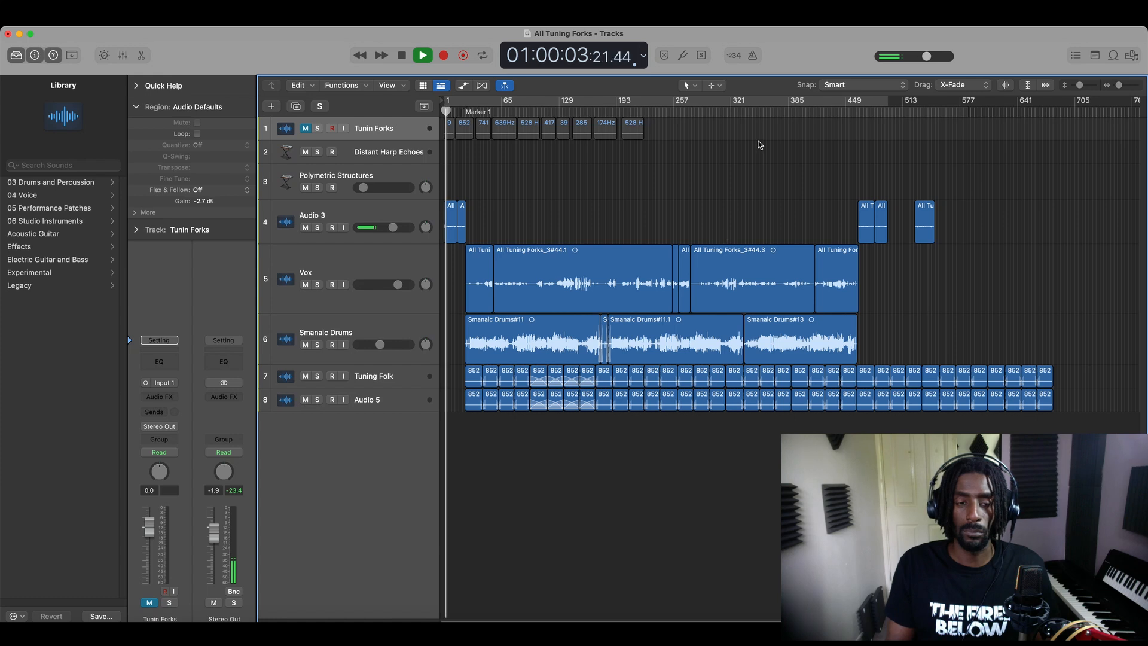
{"action": "left_click_drag", "start_coordinate": [1079, 84], "coordinate": [1079, 84]}
{"action": "key", "text": "space"}
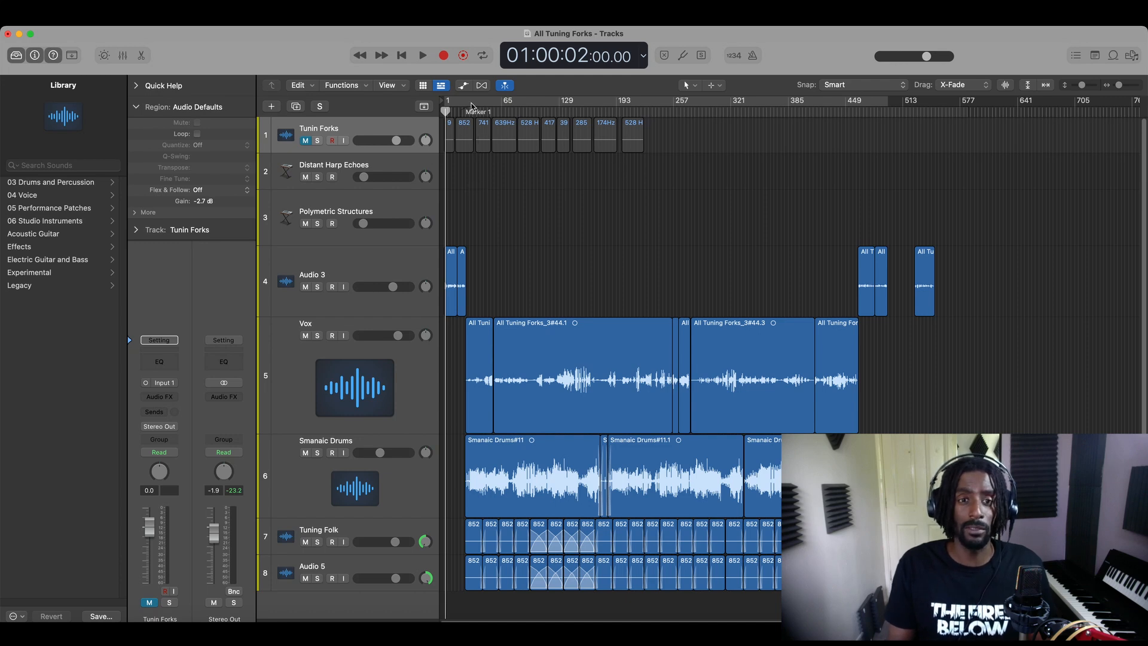
{"action": "key", "text": "space"}
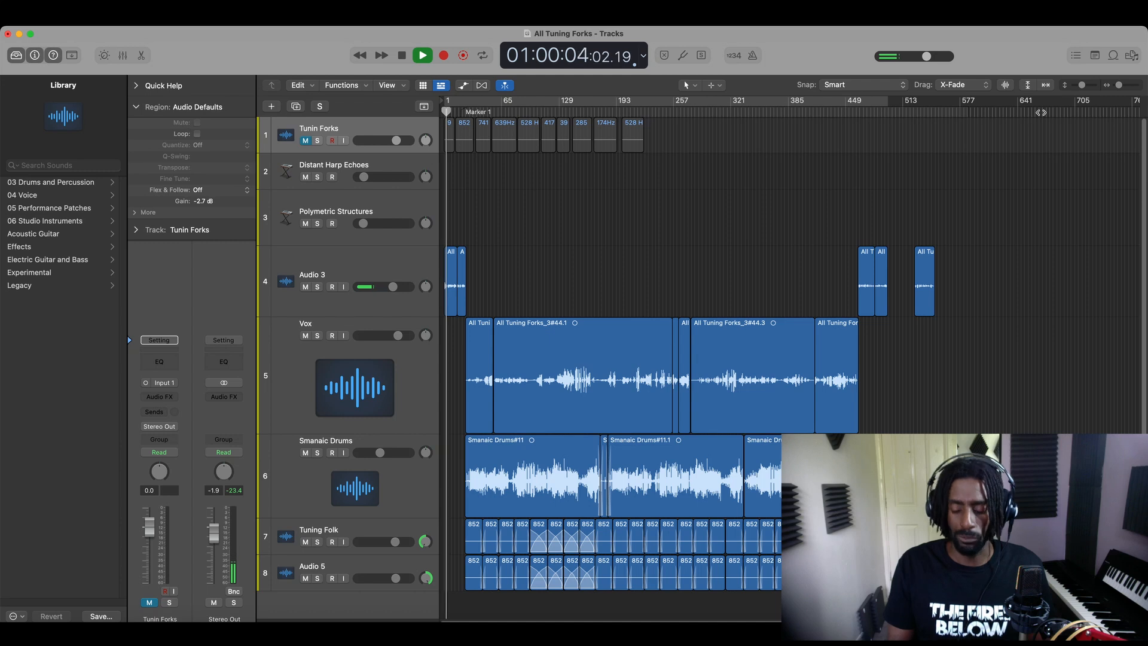
{"action": "key", "text": "Return"}
{"action": "key", "text": "space"}
{"action": "key", "text": "space"}
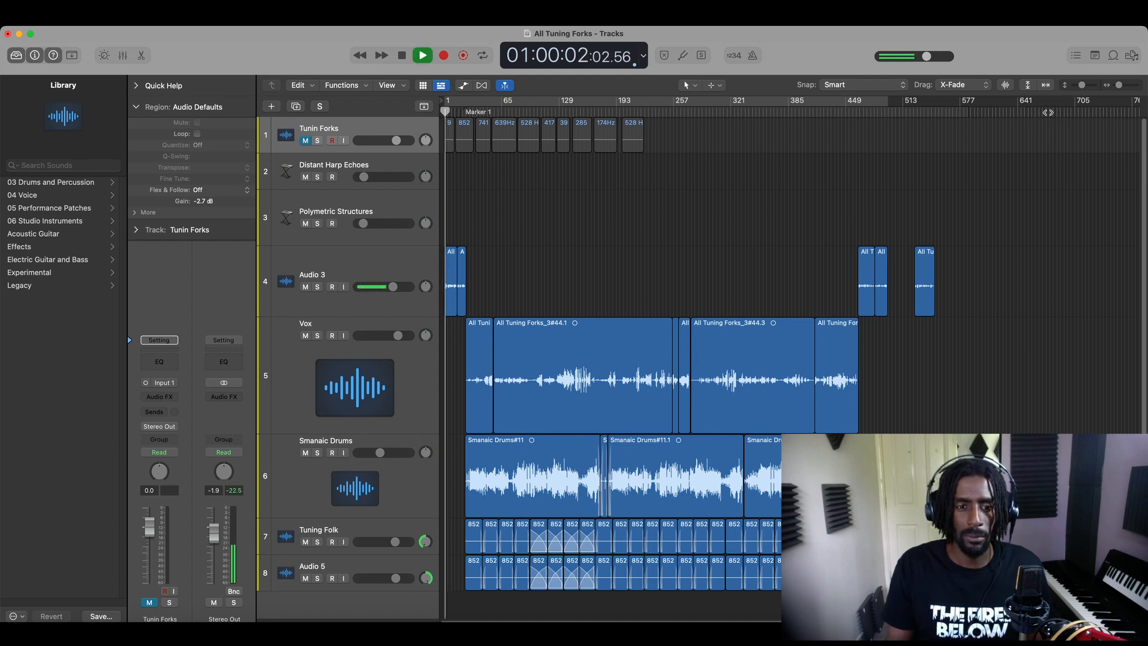
{"action": "key", "text": "space"}
- Open the first Audio 3 region, All Tuning Forks_3#33, in the audio track editor and reposition the playhead within it
{"action": "left_click_drag", "start_coordinate": [1119, 85], "coordinate": [1124, 86]}
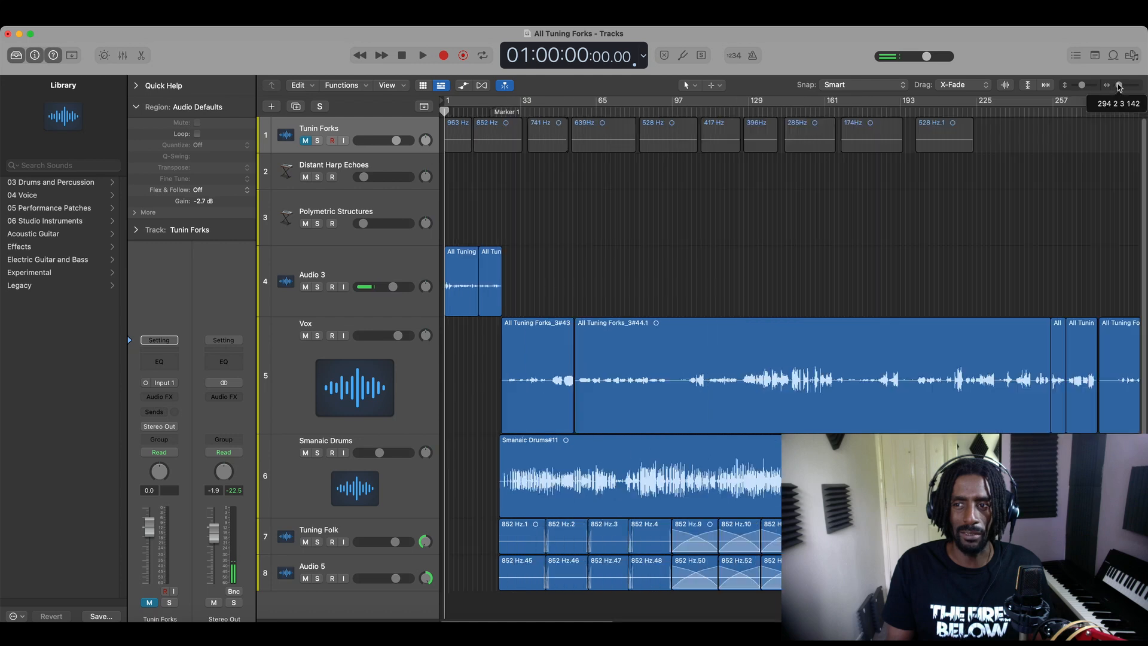
{"action": "key", "text": "space"}
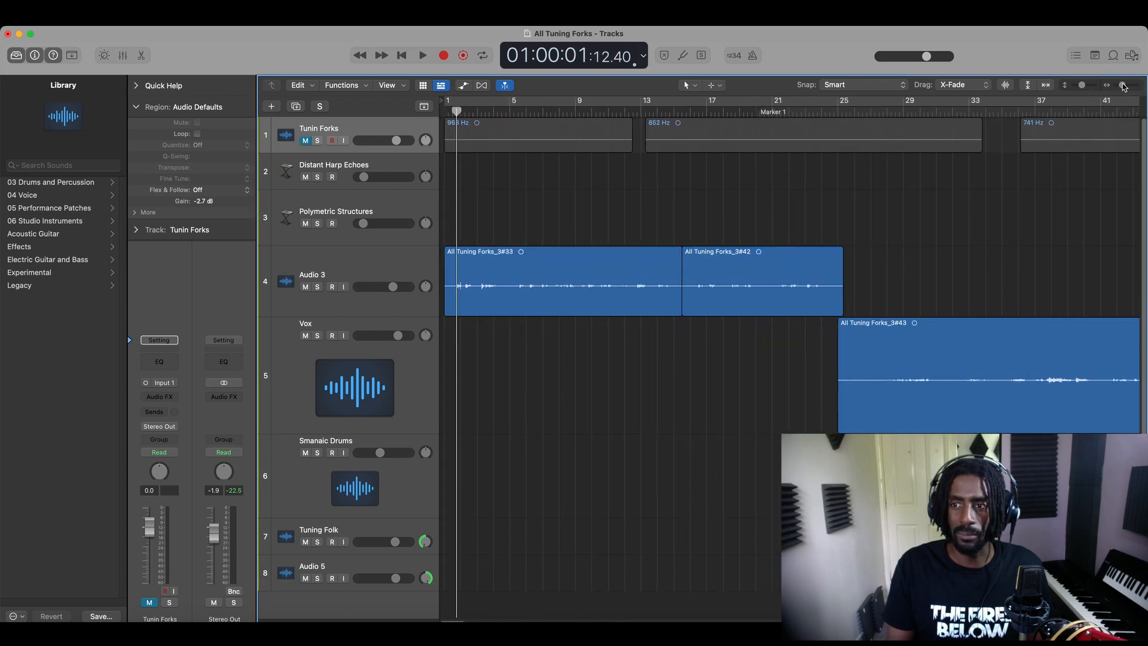
{"action": "left_click_drag", "start_coordinate": [1122, 85], "coordinate": [1125, 87]}
{"action": "key", "text": "space"}
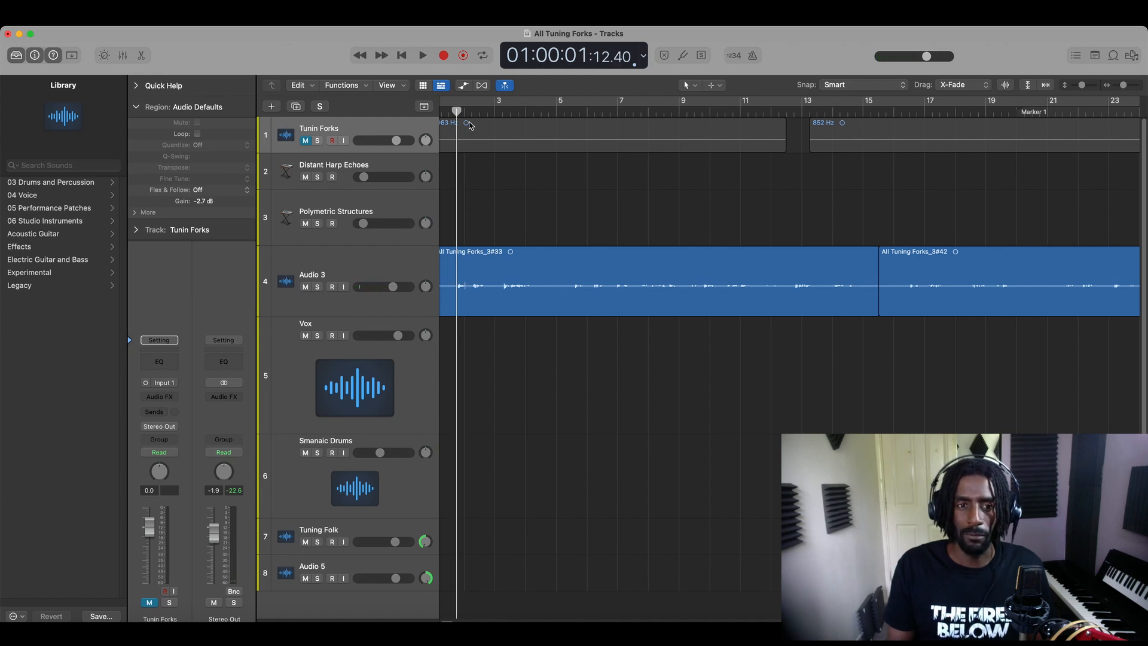
{"action": "double_click", "coordinate": [481, 275]}
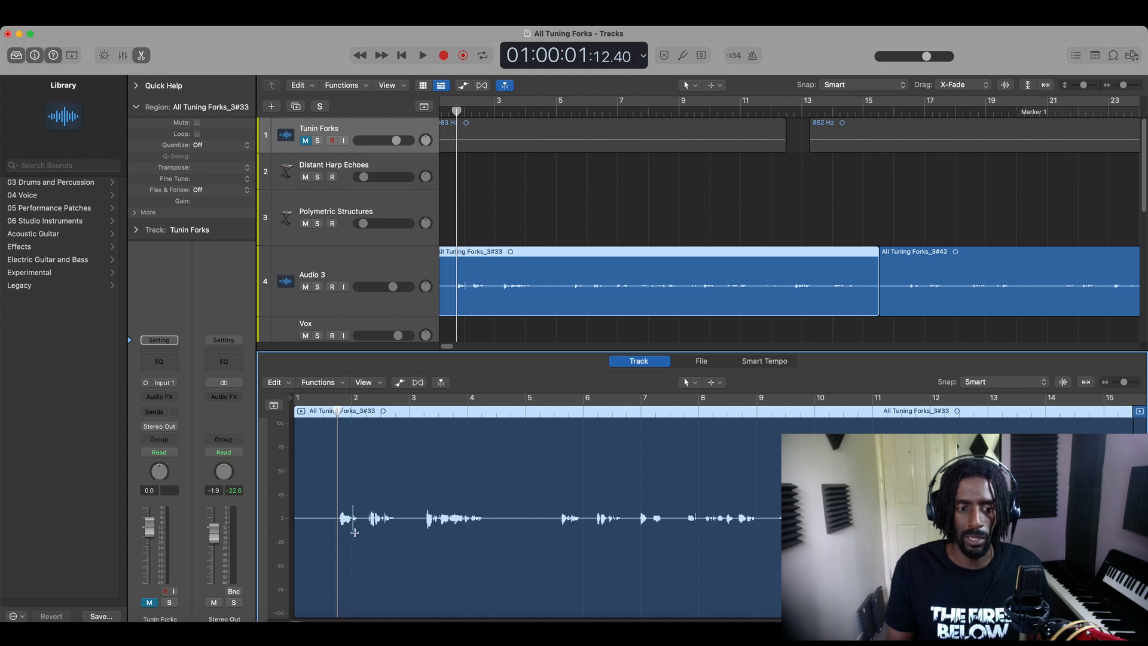
{"action": "left_click", "coordinate": [351, 410]}
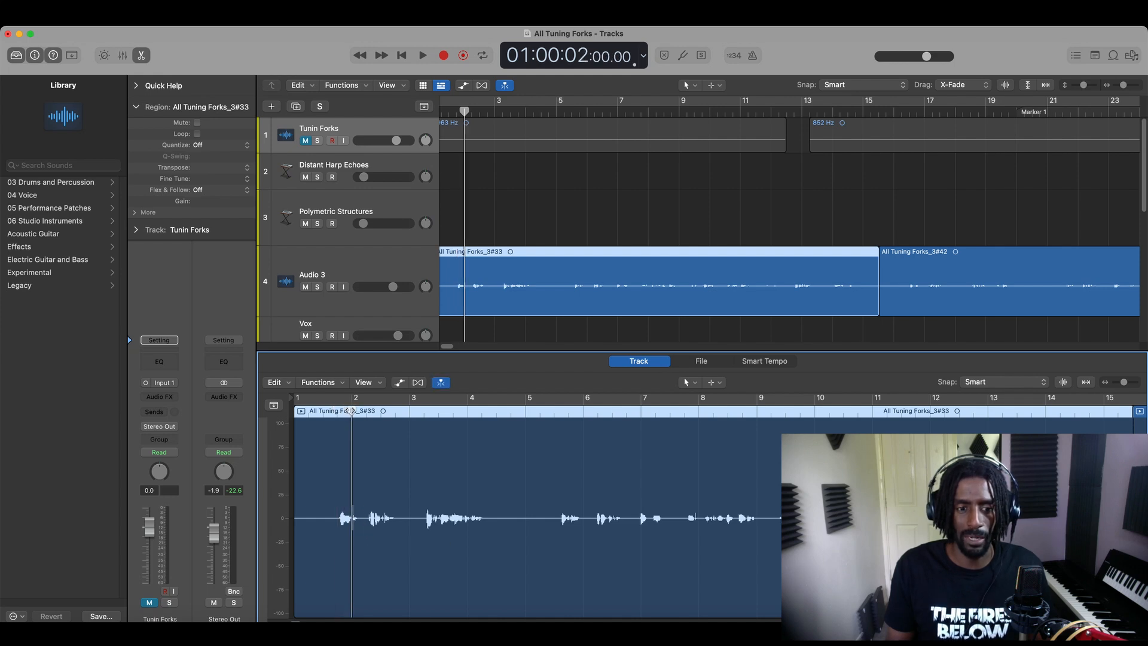
{"action": "left_click", "coordinate": [485, 113]}
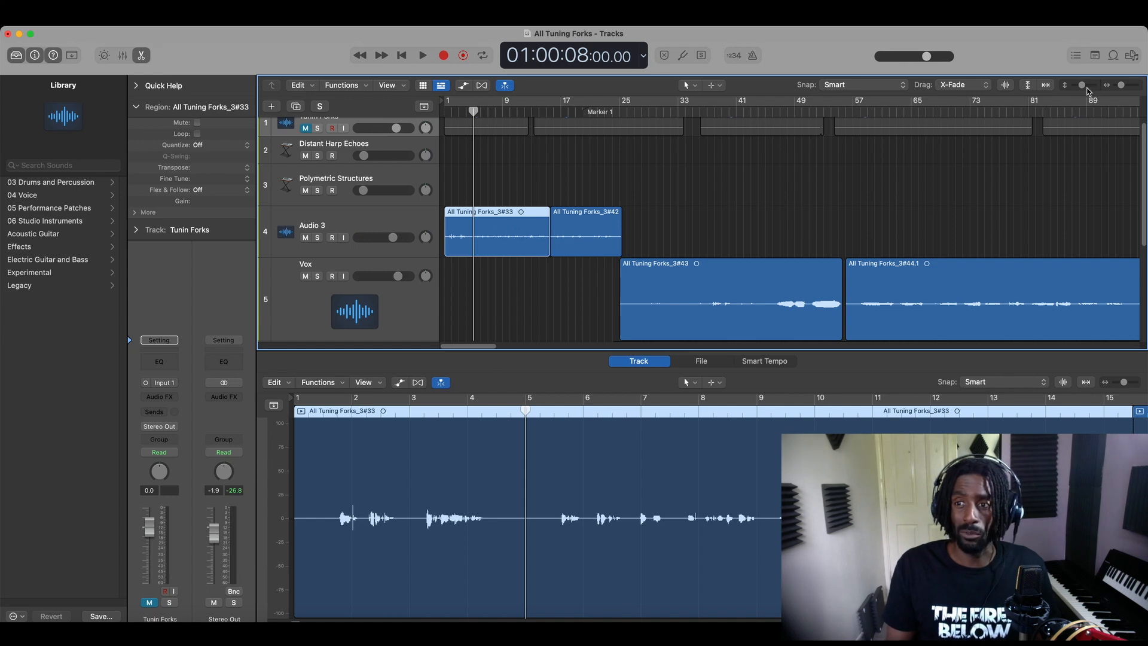
- Raise the gain of all five regions on the Audio 3 track to +13.7 dB
{"action": "left_click_drag", "start_coordinate": [1082, 88], "coordinate": [1089, 89]}
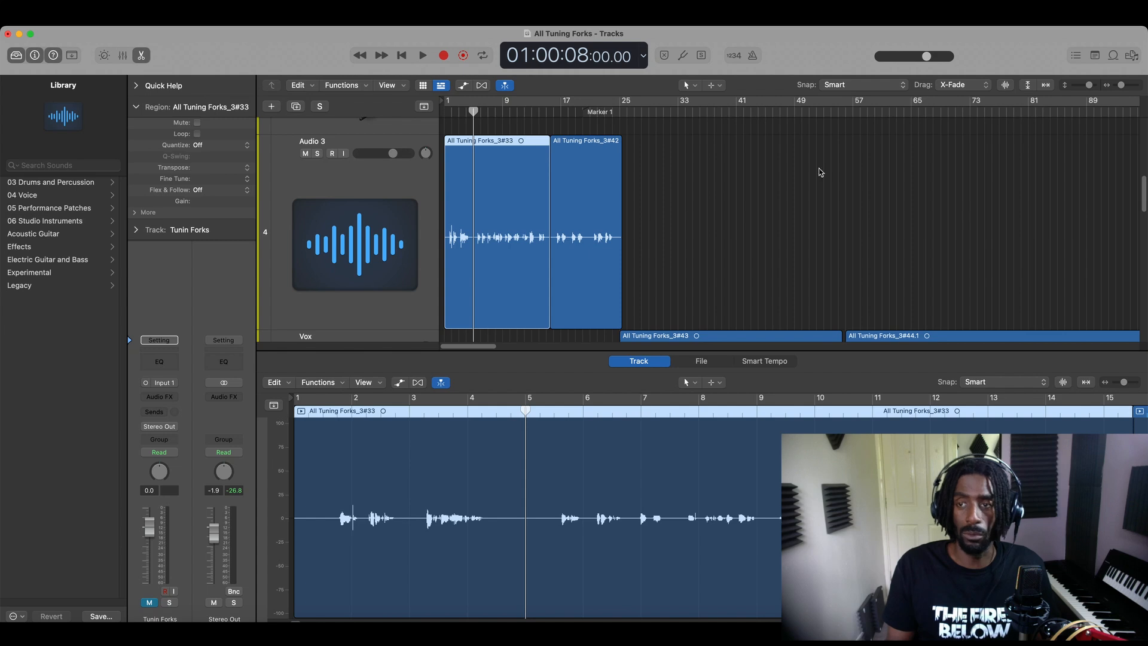
{"action": "mouse_move", "coordinate": [1121, 84]}
{"action": "left_mouse_down"}
{"action": "mouse_move", "coordinate": [1084, 88]}
{"action": "mouse_move", "coordinate": [1116, 88]}
{"action": "left_mouse_up"}
{"action": "scroll", "coordinate": [902, 232], "scroll_direction": "down", "scroll_amount": 5}
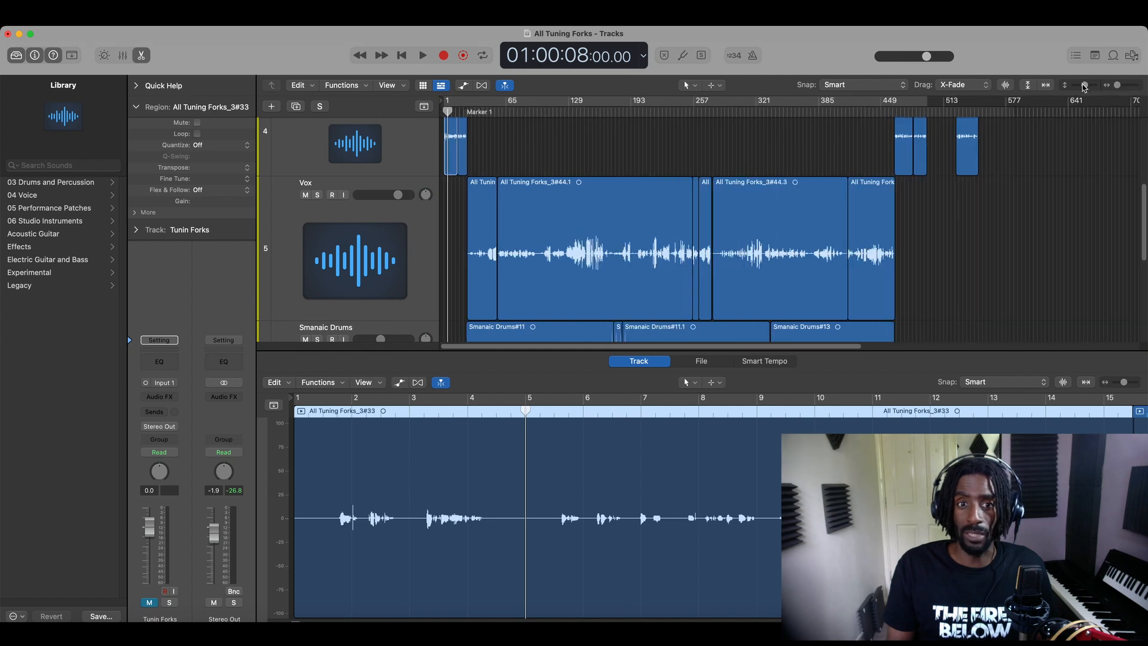
{"action": "left_click_drag", "start_coordinate": [1085, 88], "coordinate": [1083, 88]}
{"action": "scroll", "coordinate": [994, 202], "scroll_direction": "up", "scroll_amount": 5}
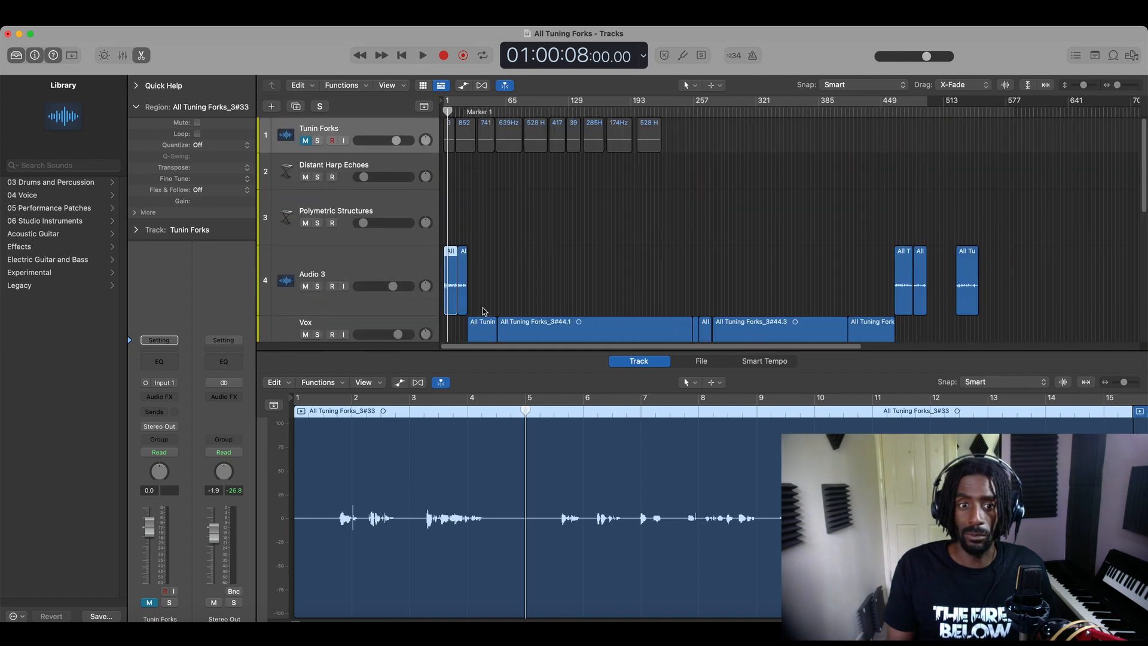
{"action": "left_click_drag", "start_coordinate": [1056, 275], "coordinate": [469, 303]}
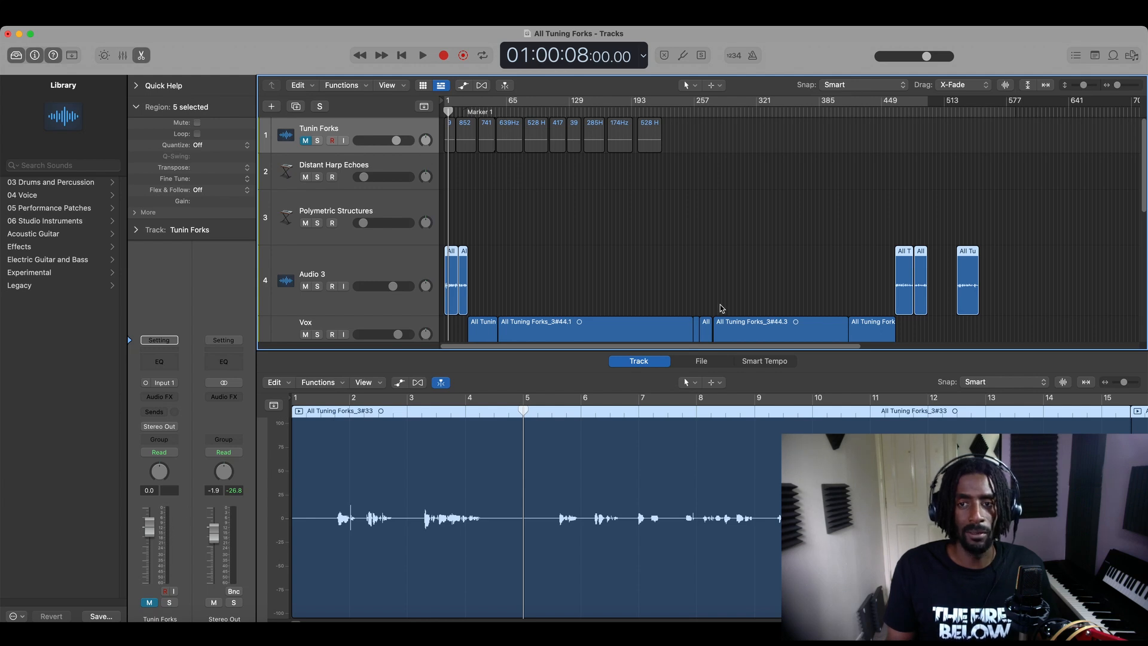
{"action": "left_click_drag", "start_coordinate": [1084, 87], "coordinate": [1120, 86]}
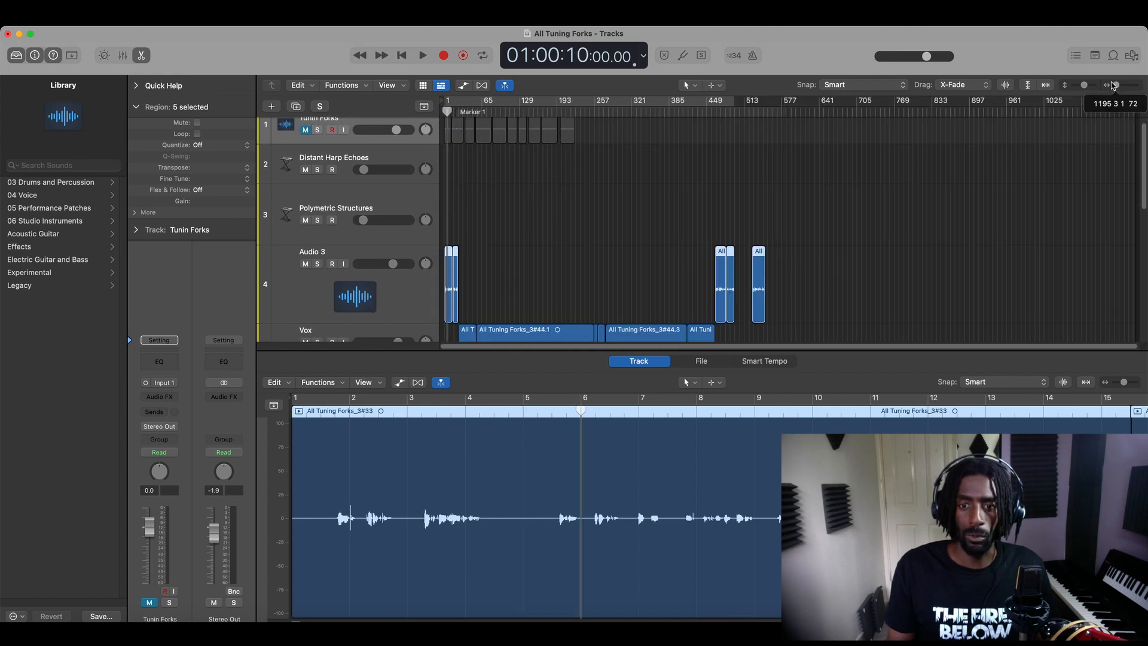
{"action": "left_click_drag", "start_coordinate": [1116, 86], "coordinate": [1116, 86]}
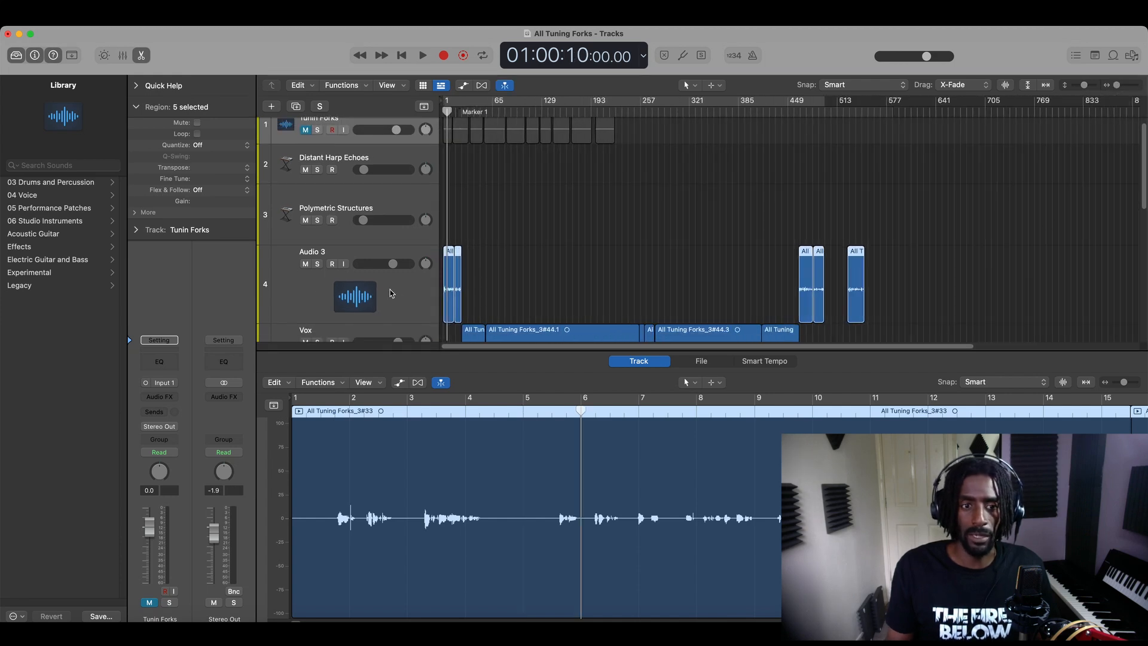
{"action": "left_click", "coordinate": [423, 291]}
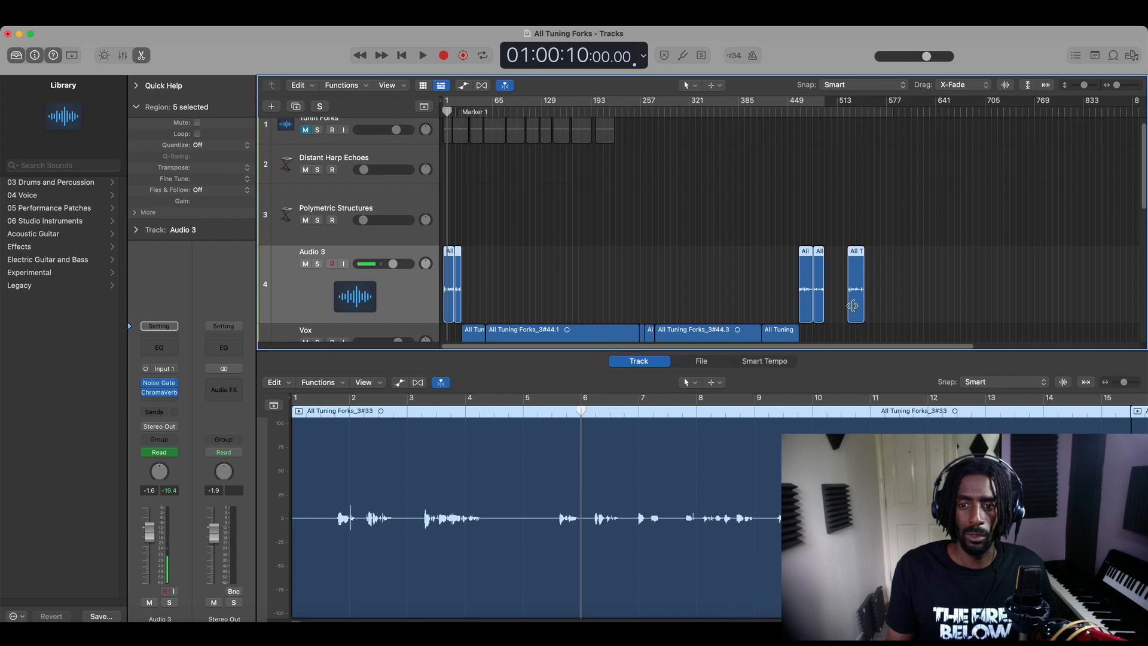
{"action": "left_click_drag", "start_coordinate": [942, 285], "coordinate": [441, 284]}
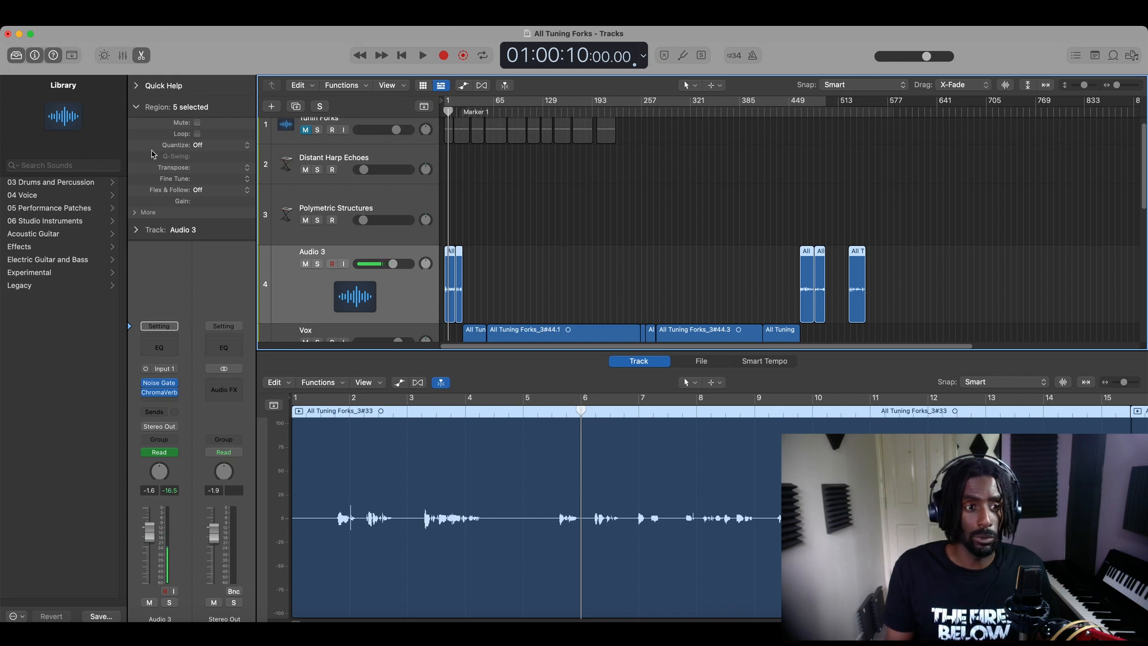
{"action": "left_click", "coordinate": [136, 108]}
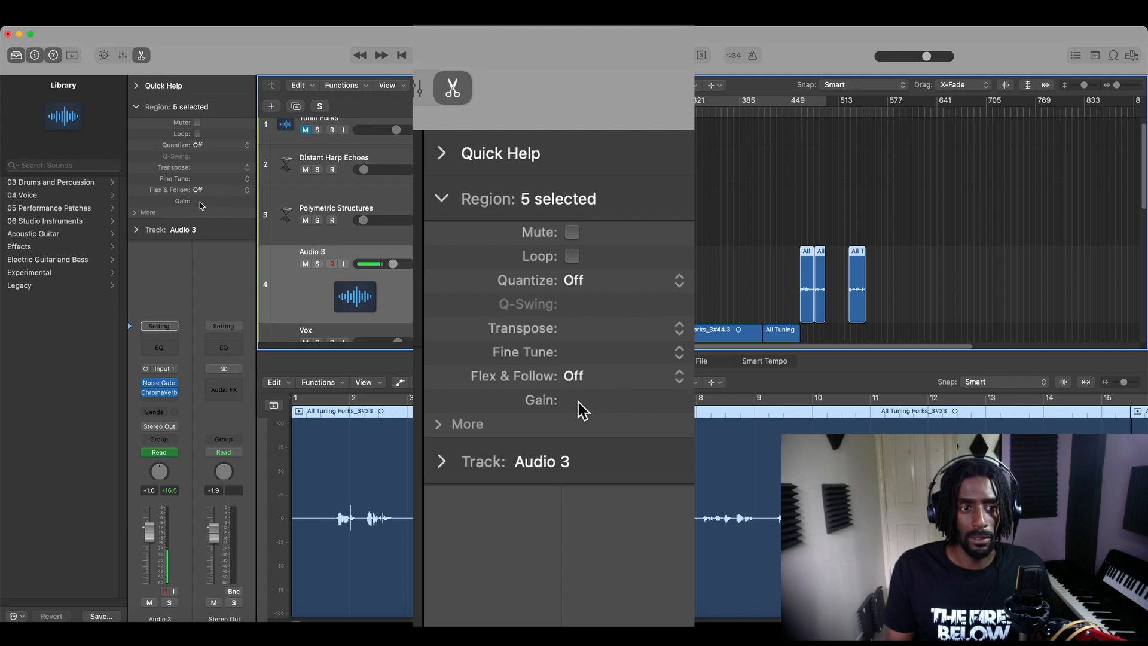
{"action": "left_click_drag", "start_coordinate": [579, 394], "coordinate": [591, 169]}
{"action": "left_click_drag", "start_coordinate": [205, 92], "coordinate": [208, 53]}
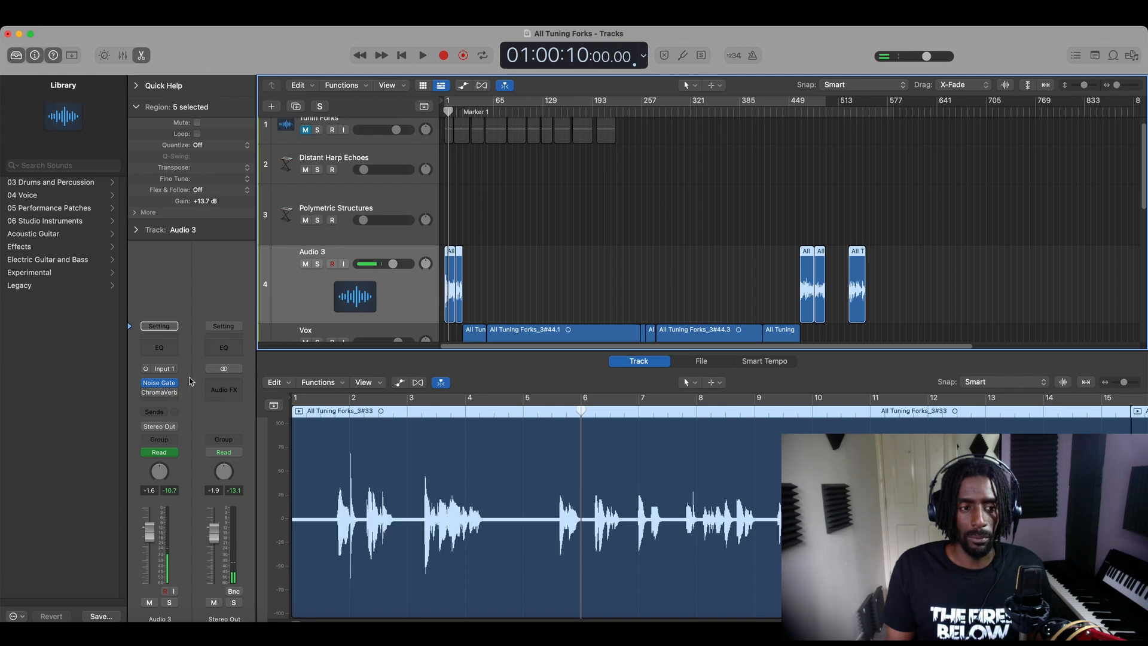
- Listen to the boosted Audio 3 regions and open the track's Noise Gate settings, positioned clear of the channel strip
{"action": "key", "text": "space"}
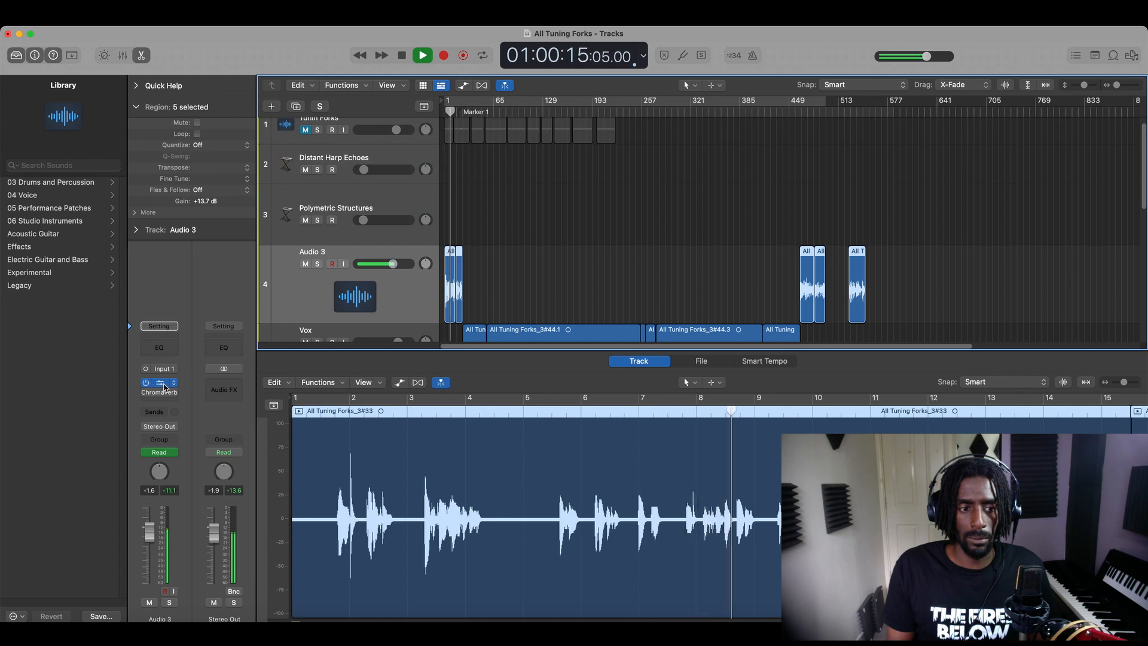
{"action": "left_click", "coordinate": [161, 384]}
{"action": "key", "text": "space"}
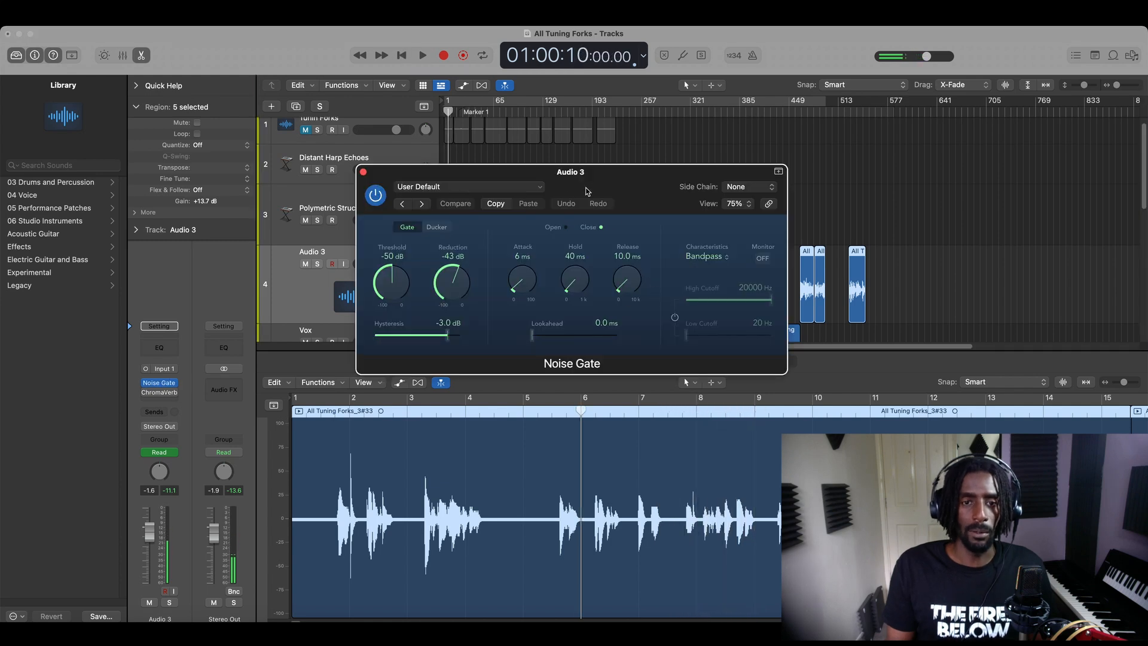
{"action": "left_click_drag", "start_coordinate": [578, 180], "coordinate": [753, 105]}
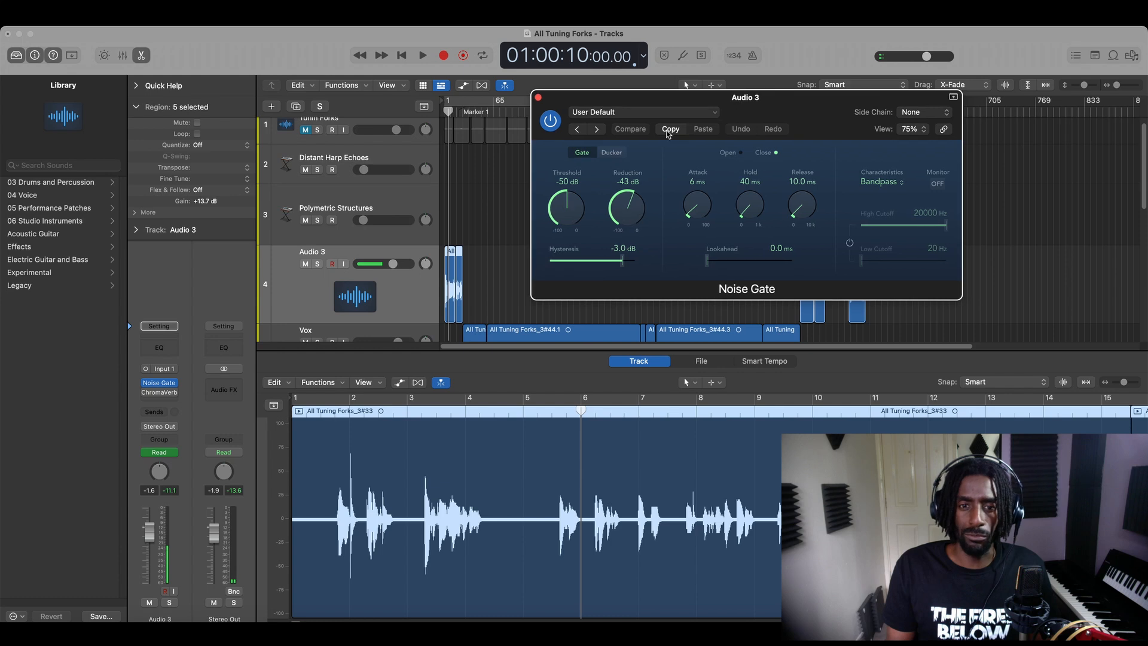
{"action": "left_click_drag", "start_coordinate": [549, 99], "coordinate": [500, 112]}
{"action": "mouse_move", "coordinate": [171, 398]}
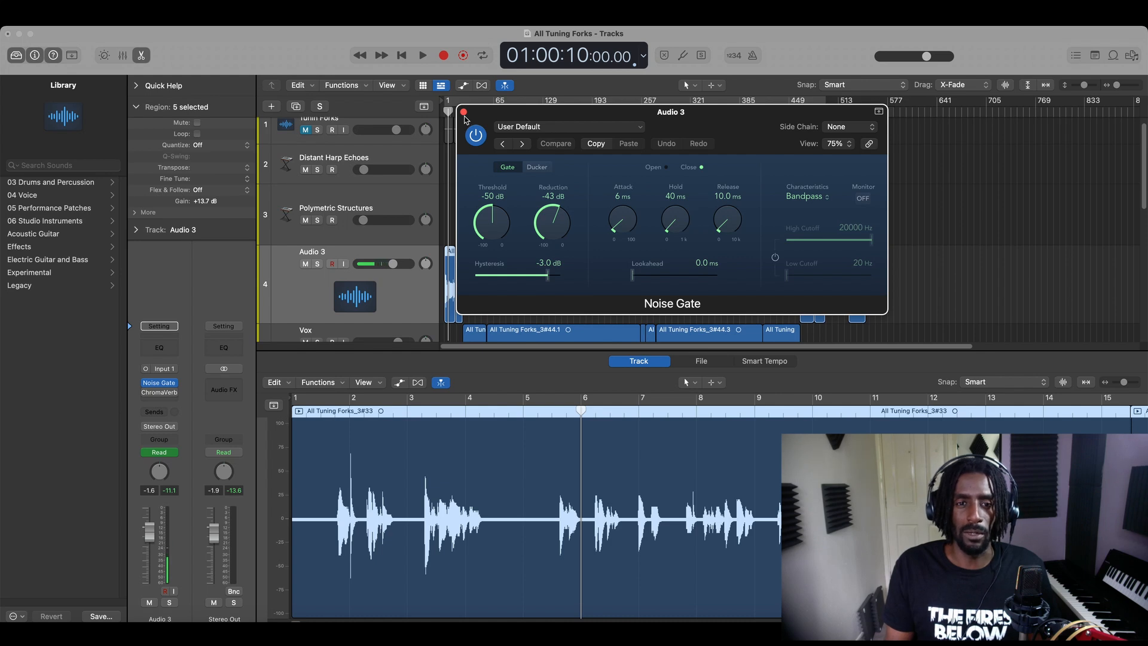
{"action": "left_click_drag", "start_coordinate": [505, 119], "coordinate": [522, 114]}
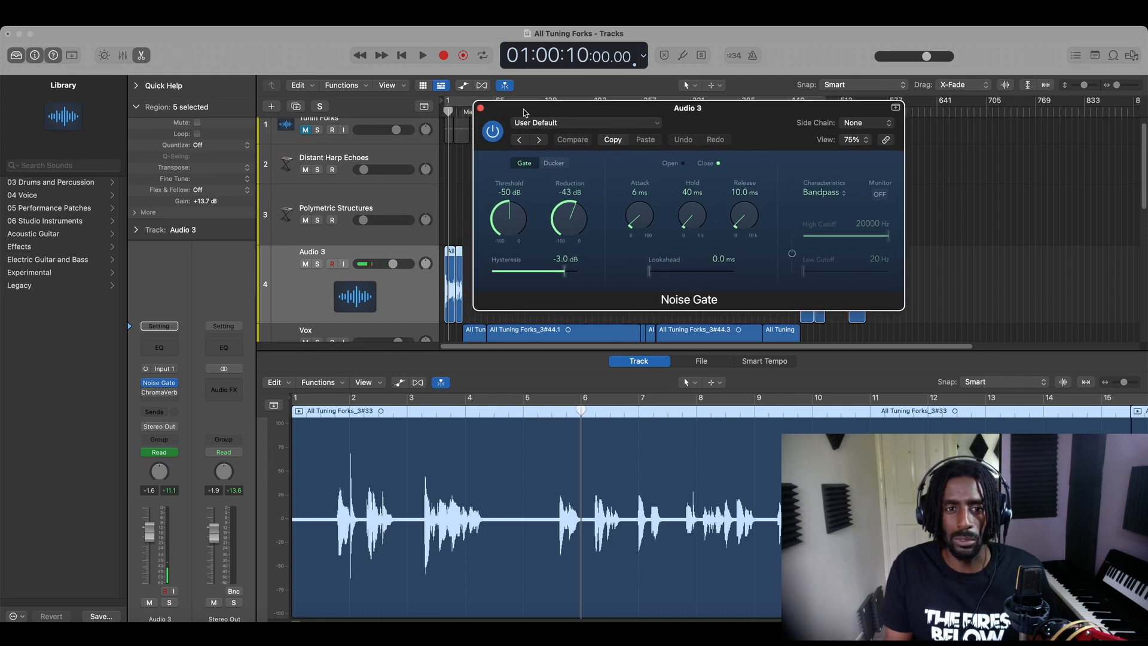
- Open ChromaVerb on Audio 3 and shape its damping EQ: upper node at 9000 Hz with ratio 0.35, lower node at 320 Hz
{"action": "left_click", "coordinate": [148, 393]}
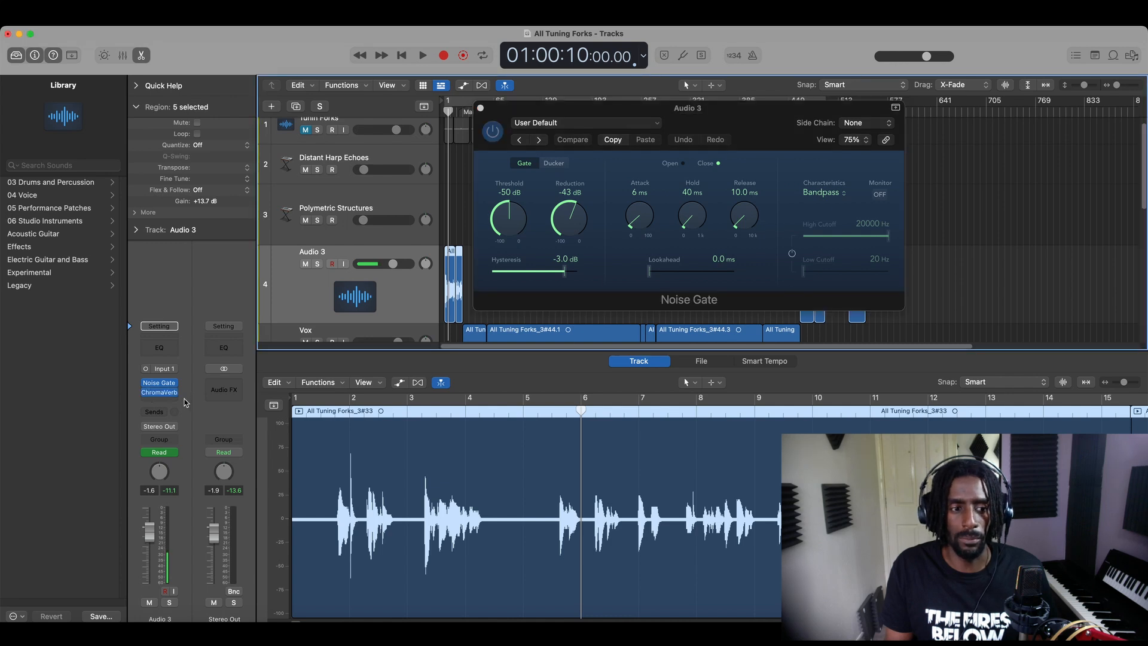
{"action": "left_click", "coordinate": [159, 392]}
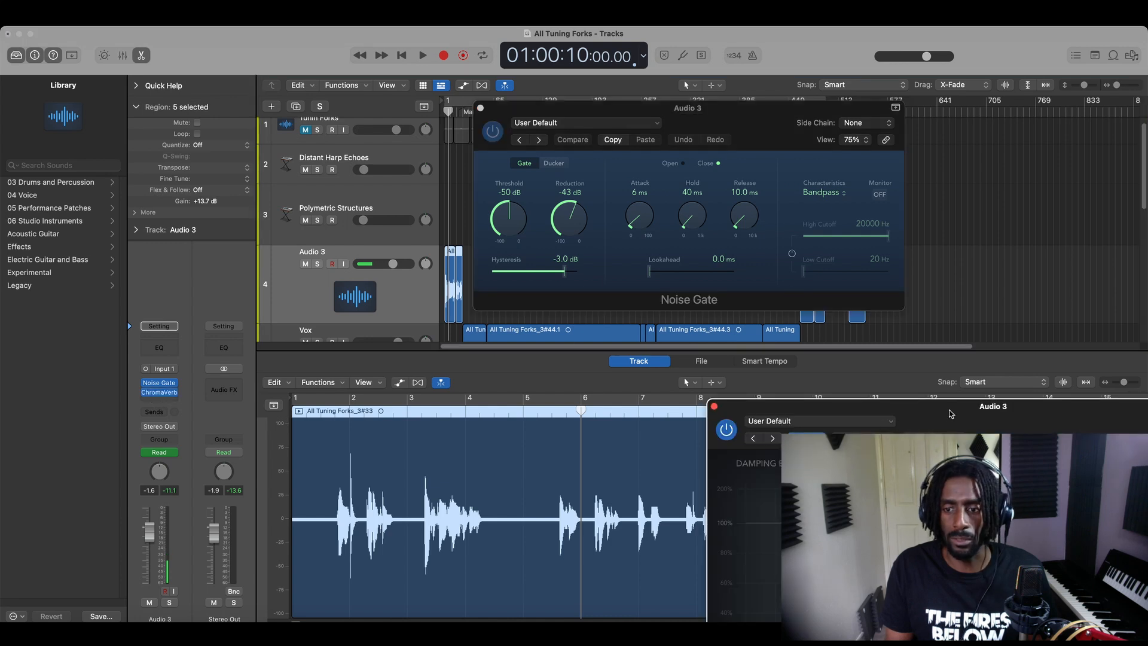
{"action": "left_click_drag", "start_coordinate": [950, 414], "coordinate": [494, 132]}
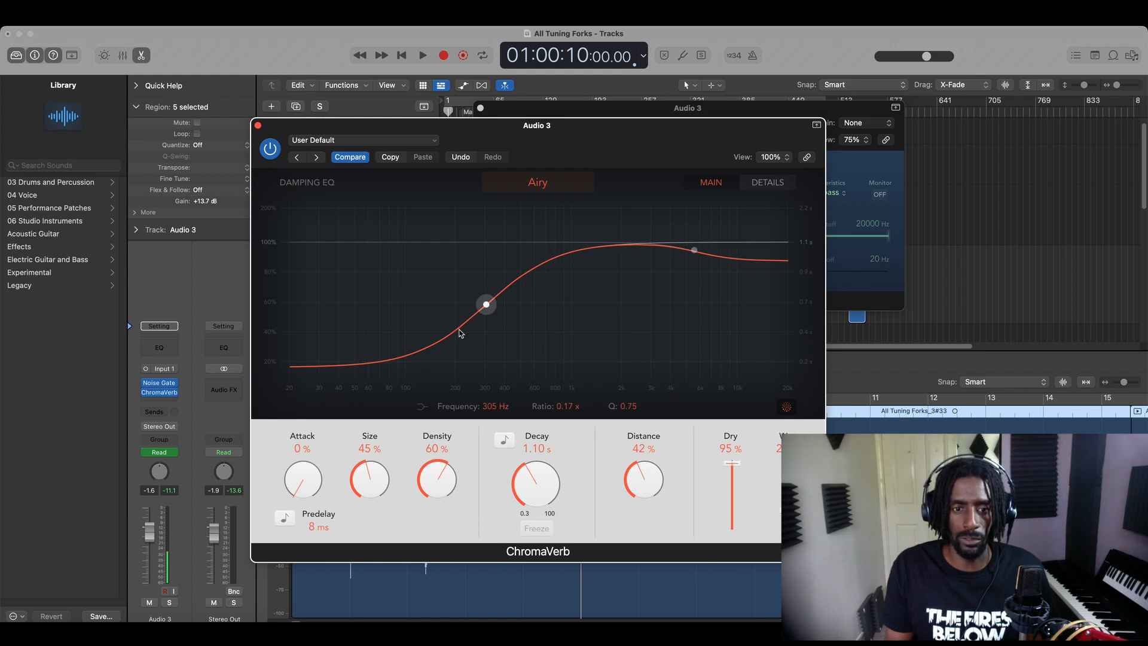
{"action": "left_click_drag", "start_coordinate": [697, 254], "coordinate": [751, 325]}
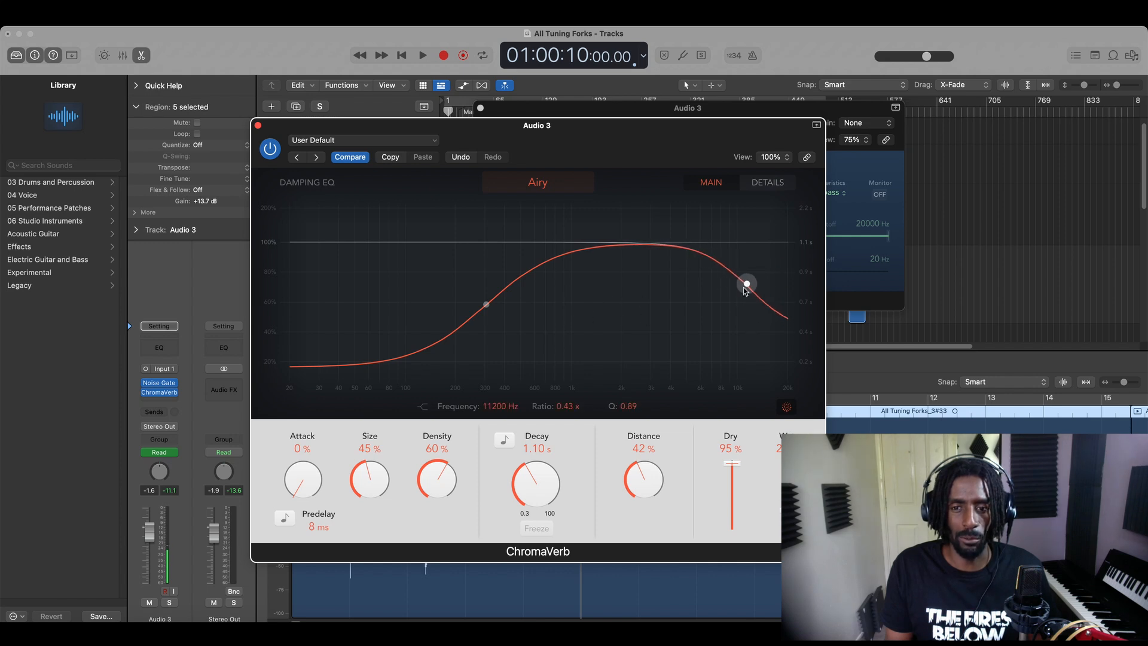
{"action": "left_click_drag", "start_coordinate": [745, 285], "coordinate": [731, 301]}
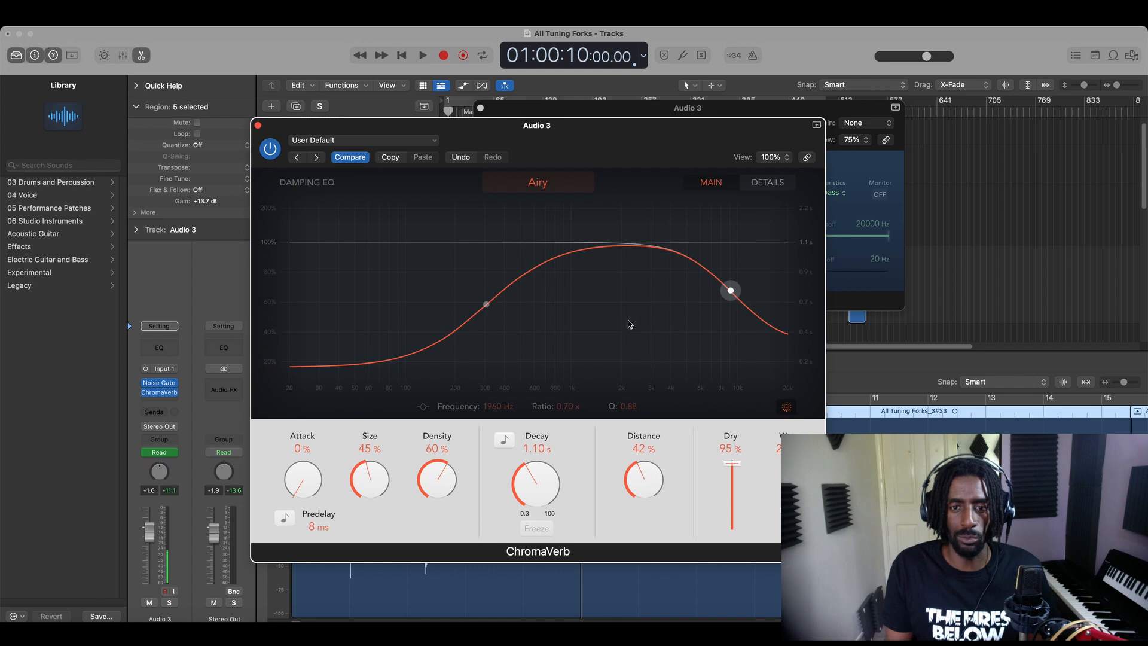
{"action": "left_click_drag", "start_coordinate": [487, 309], "coordinate": [489, 309]}
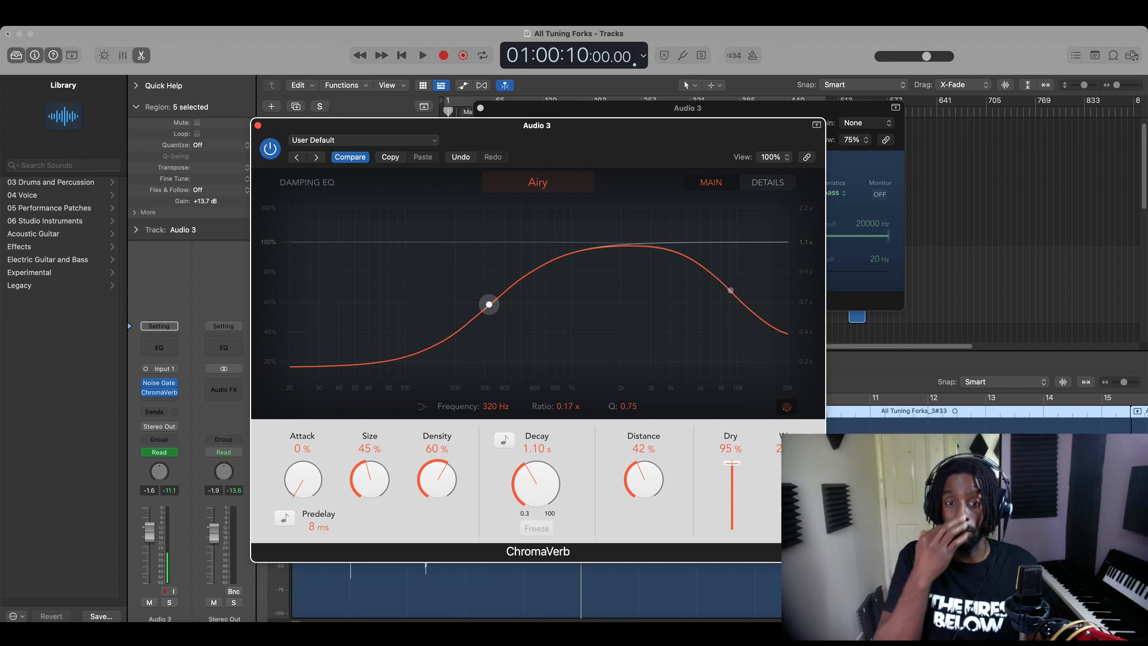
- Play the voice and set ChromaVerb's upper damping node to 7200 Hz with a ratio of 0.15
{"action": "key", "text": "space"}
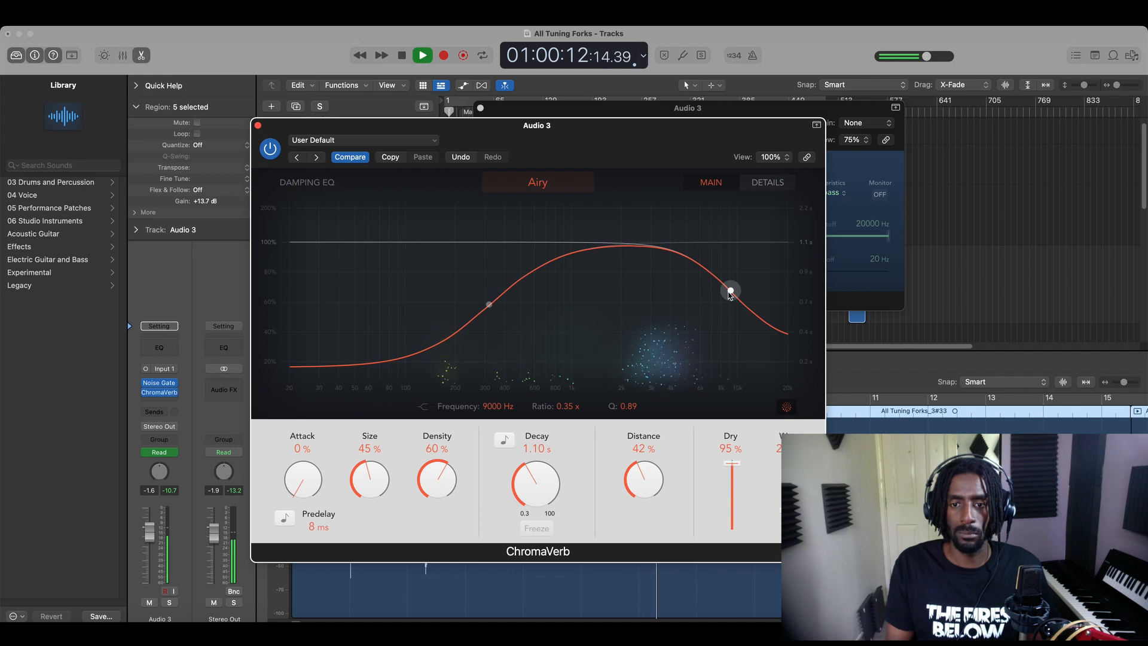
{"action": "left_click_drag", "start_coordinate": [732, 304], "coordinate": [714, 326]}
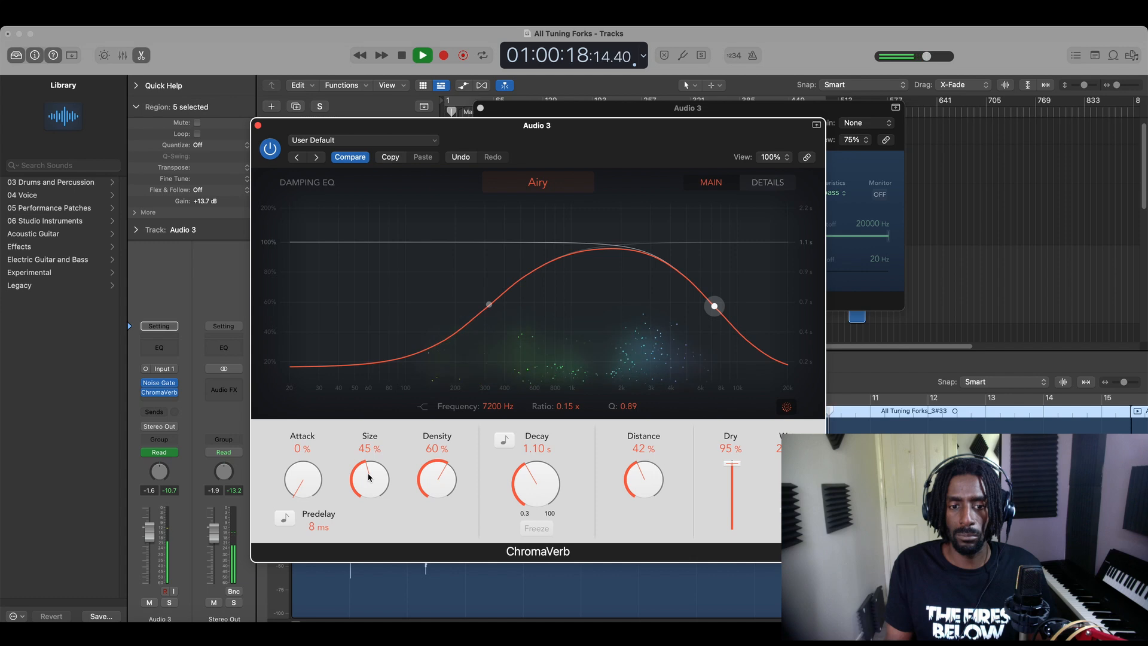
{"action": "key", "text": "space"}
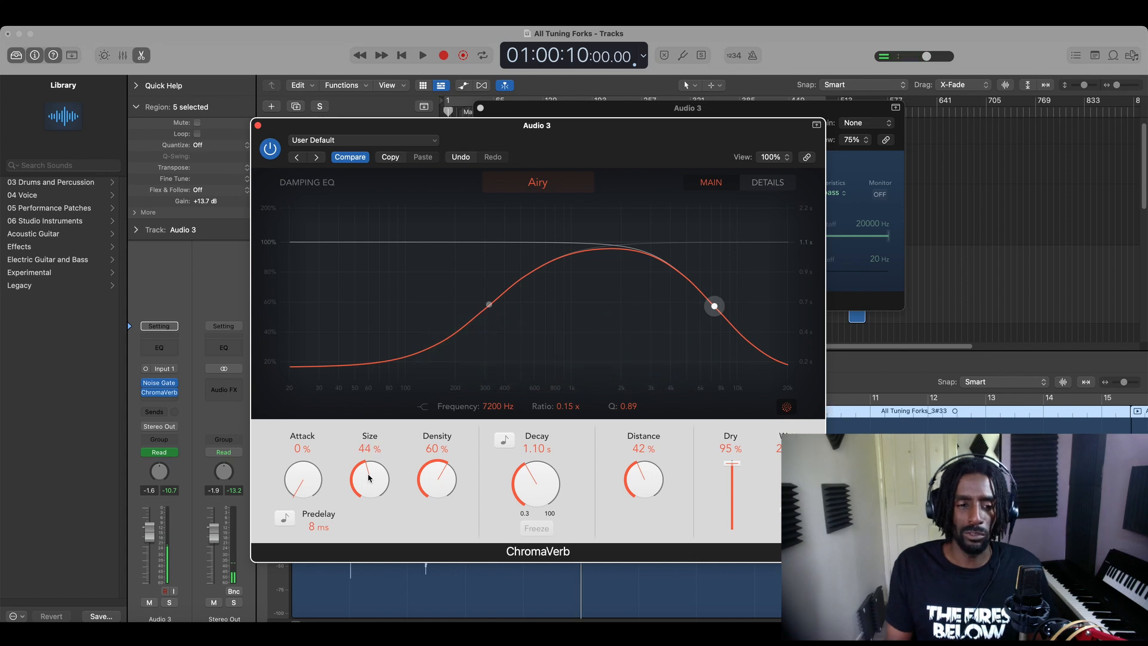
- Reduce ChromaVerb's Size to 24% while playing the voice, and close the Audio 3 plug-in windows
{"action": "left_click_drag", "start_coordinate": [369, 479], "coordinate": [371, 498]}
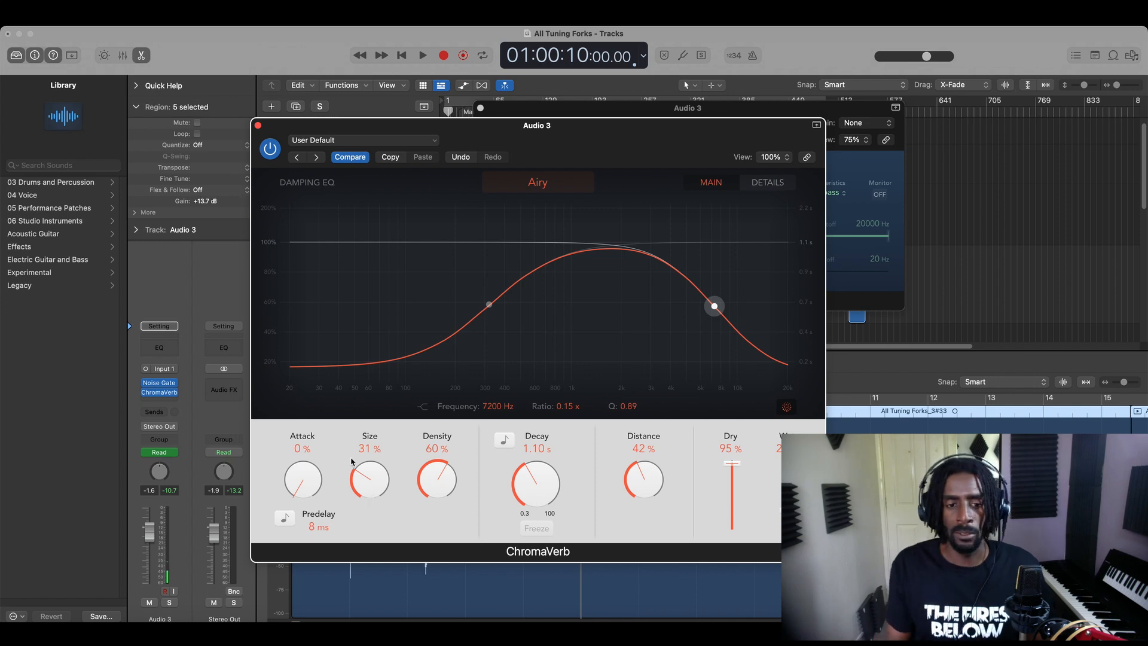
{"action": "key", "text": "space"}
{"action": "mouse_move", "coordinate": [360, 472]}
{"action": "left_mouse_down"}
{"action": "mouse_move", "coordinate": [365, 536]}
{"action": "mouse_move", "coordinate": [376, 480]}
{"action": "left_mouse_up"}
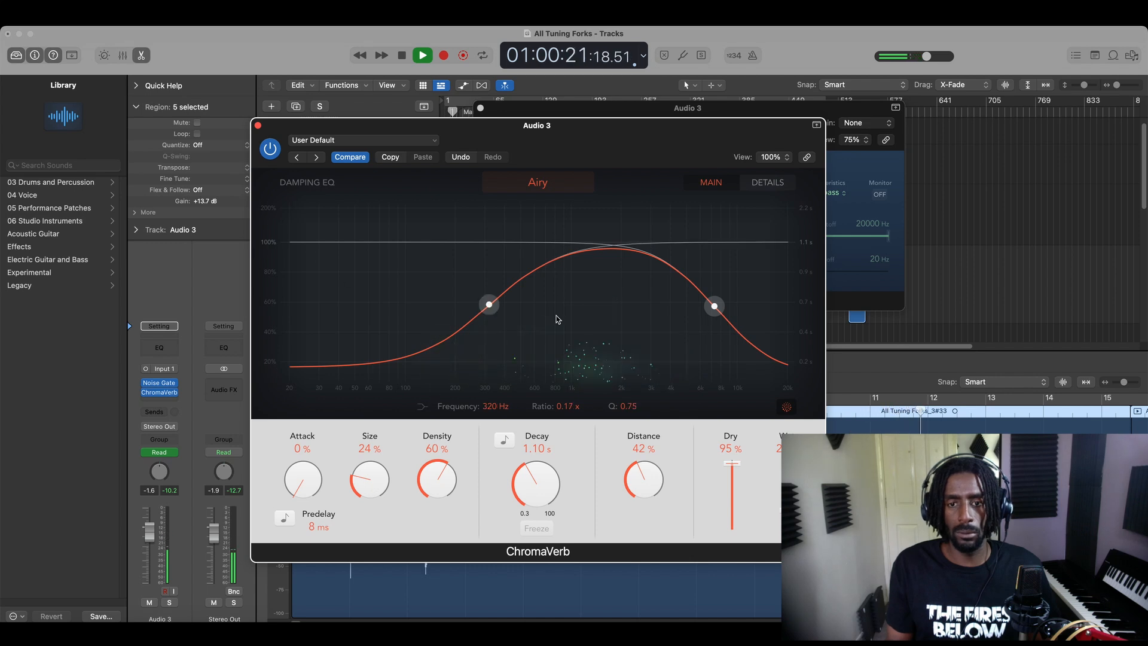
{"action": "key", "text": "space"}
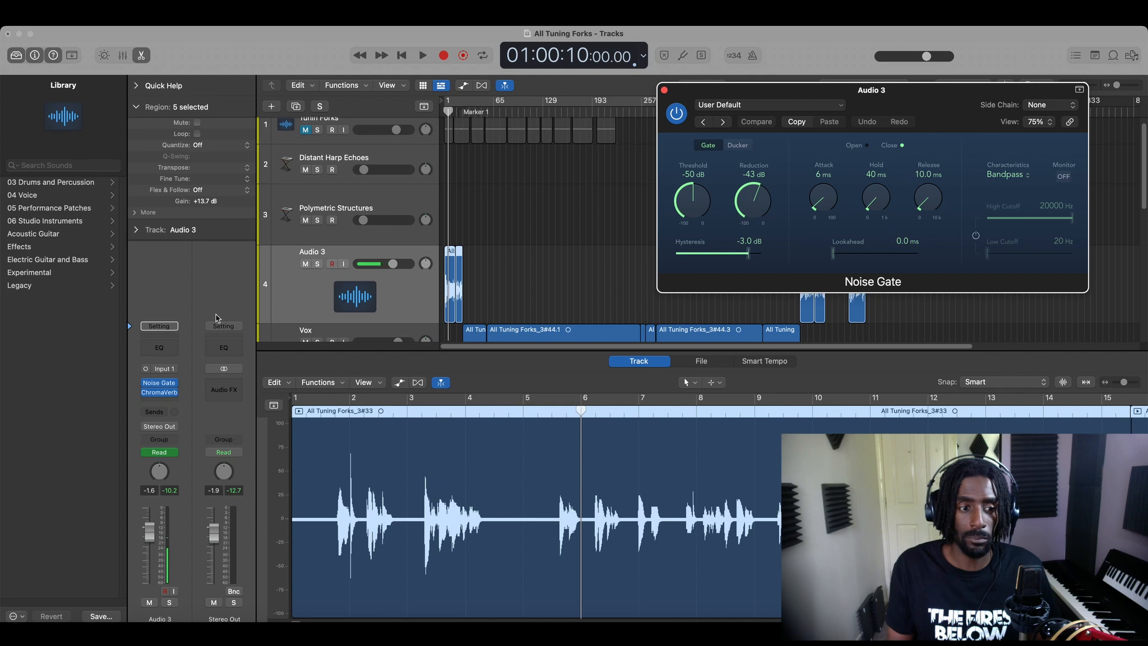
{"action": "left_click", "coordinate": [664, 91]}
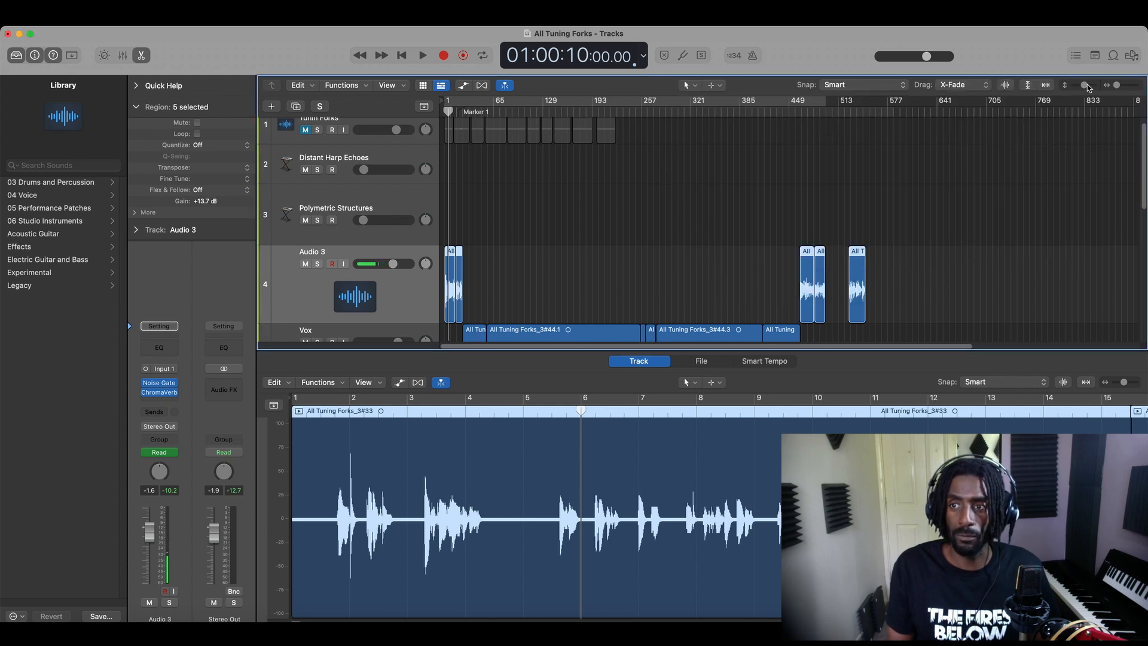
- Play Audio 3 and try to raise its channel volume to 0.0 dB
{"action": "key", "text": "space"}
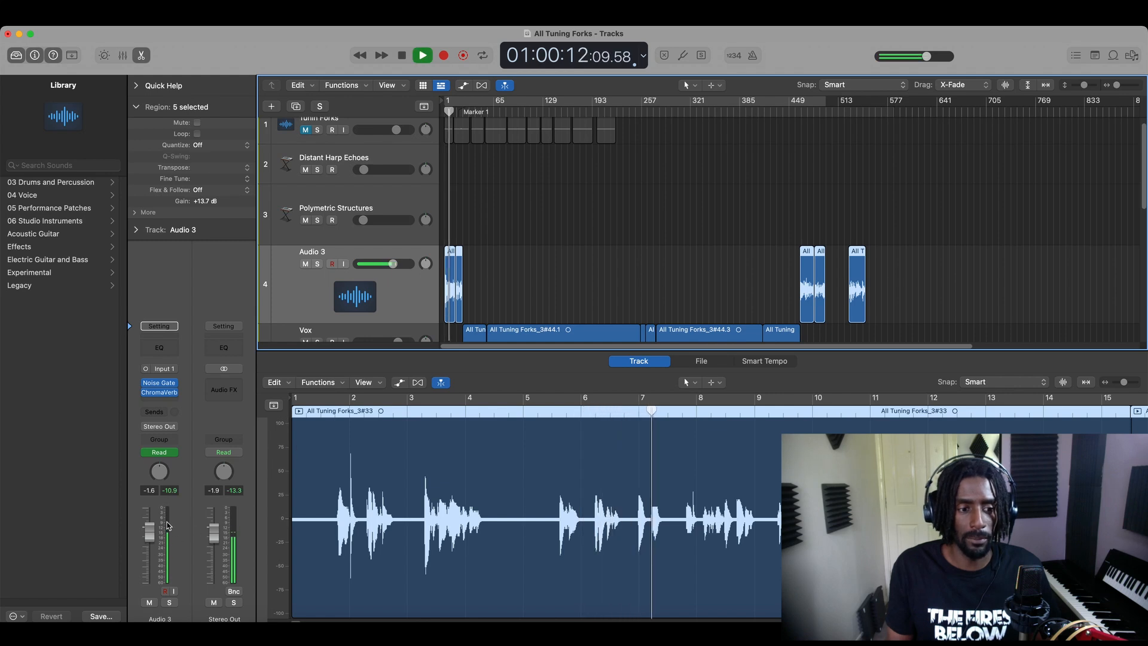
{"action": "key", "text": "space"}
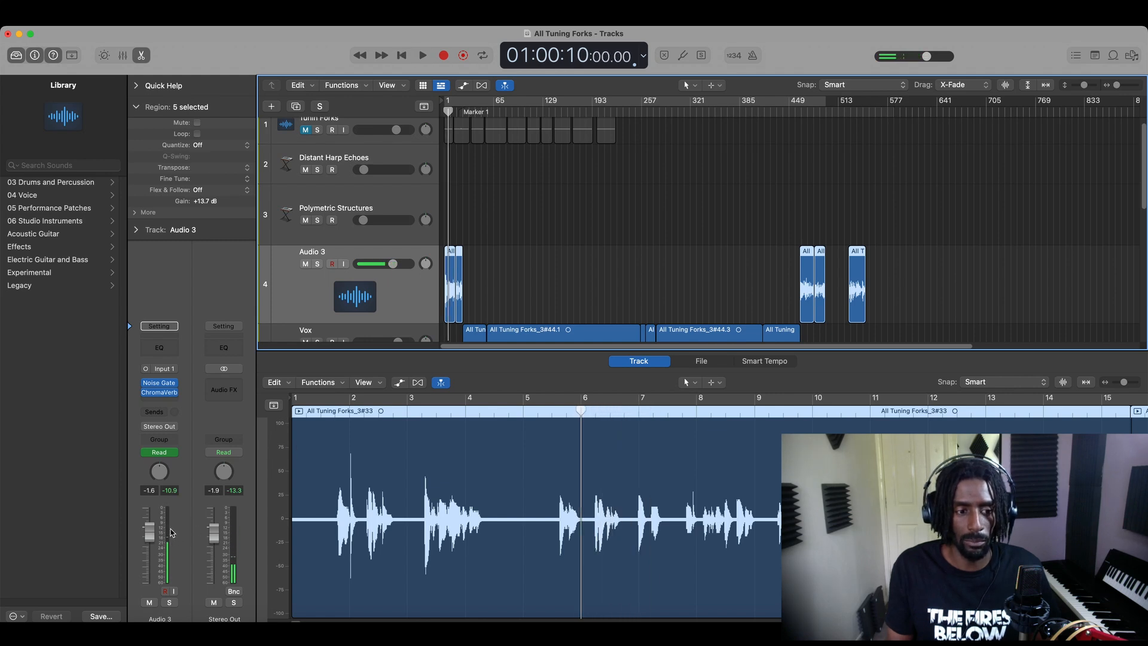
{"action": "left_click_drag", "start_coordinate": [150, 531], "coordinate": [149, 529]}
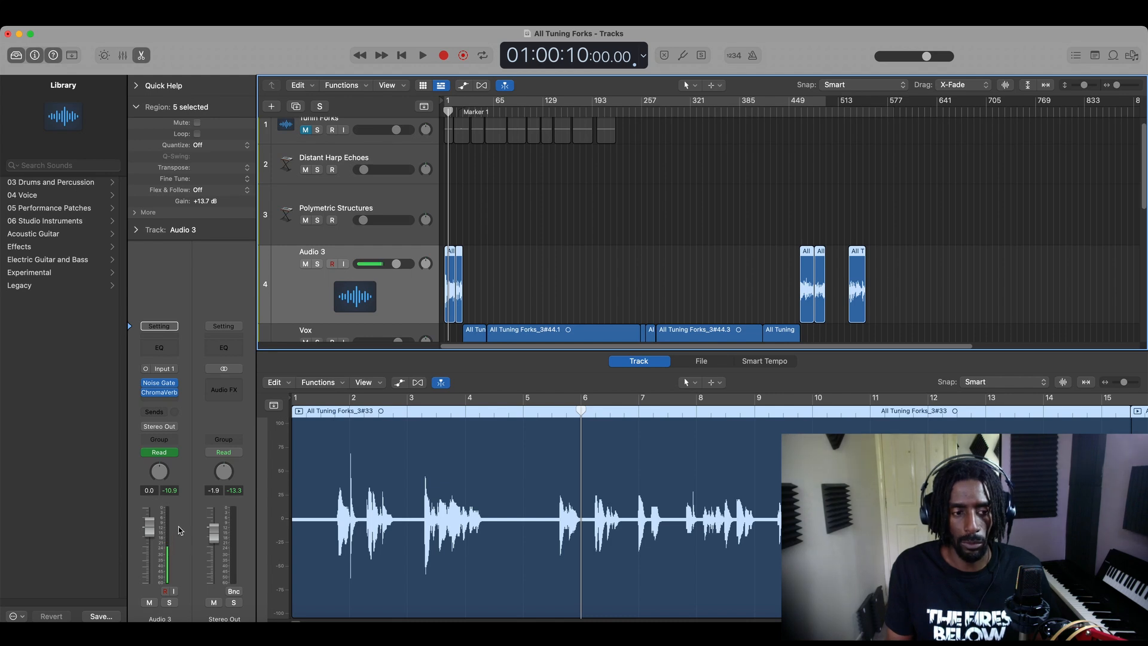
{"action": "key", "text": "space"}
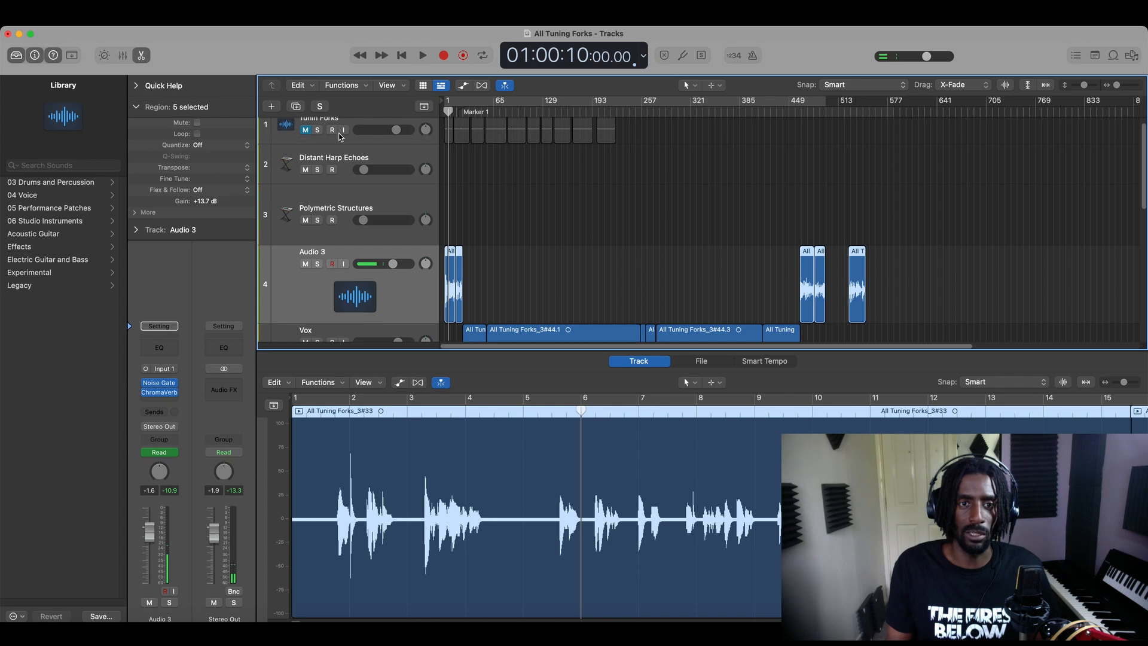
- Show track automation and flatten Audio 3's volume curve to -0.4 dB by moving its last point to the track start
{"action": "left_click", "coordinate": [463, 86]}
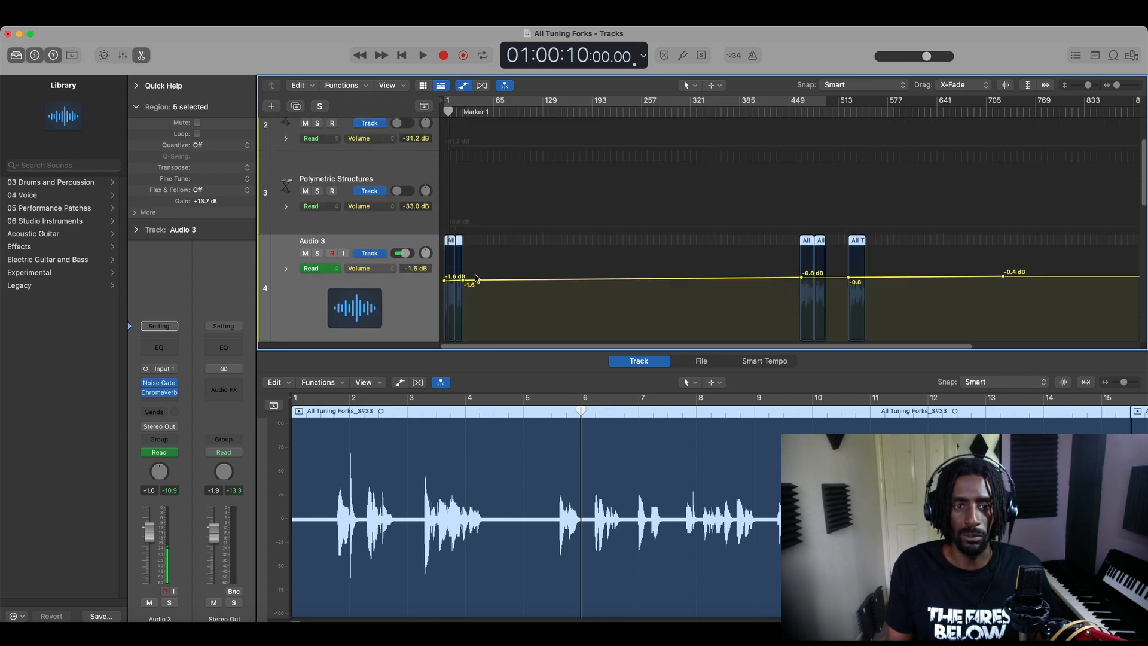
{"action": "left_click", "coordinate": [464, 87]}
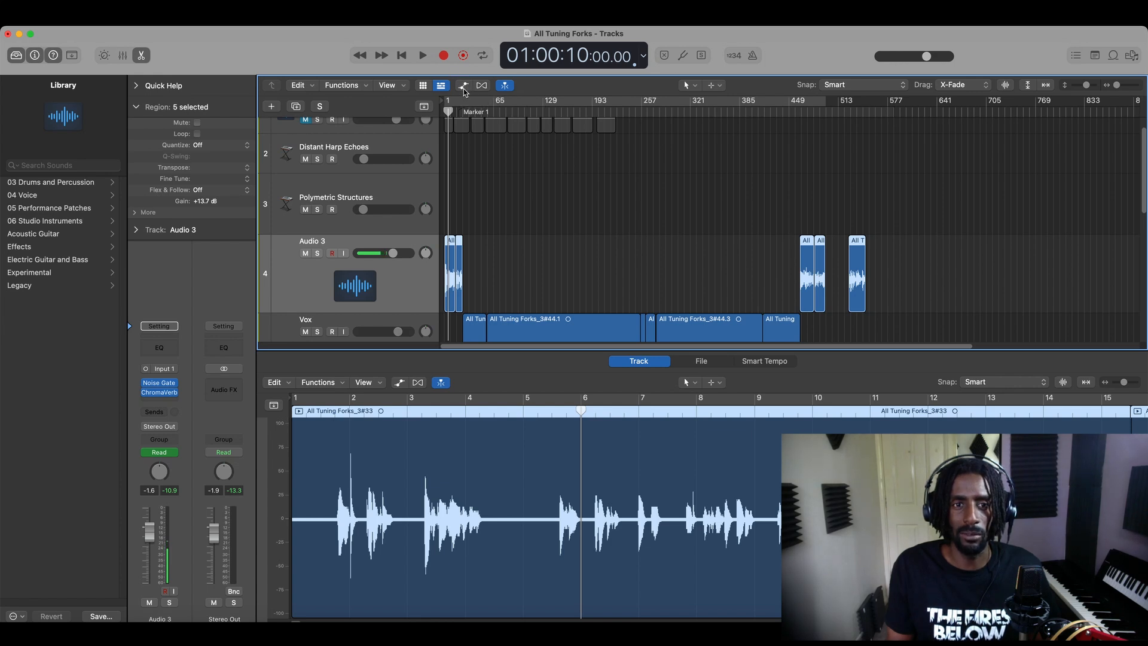
{"action": "left_click", "coordinate": [465, 87]}
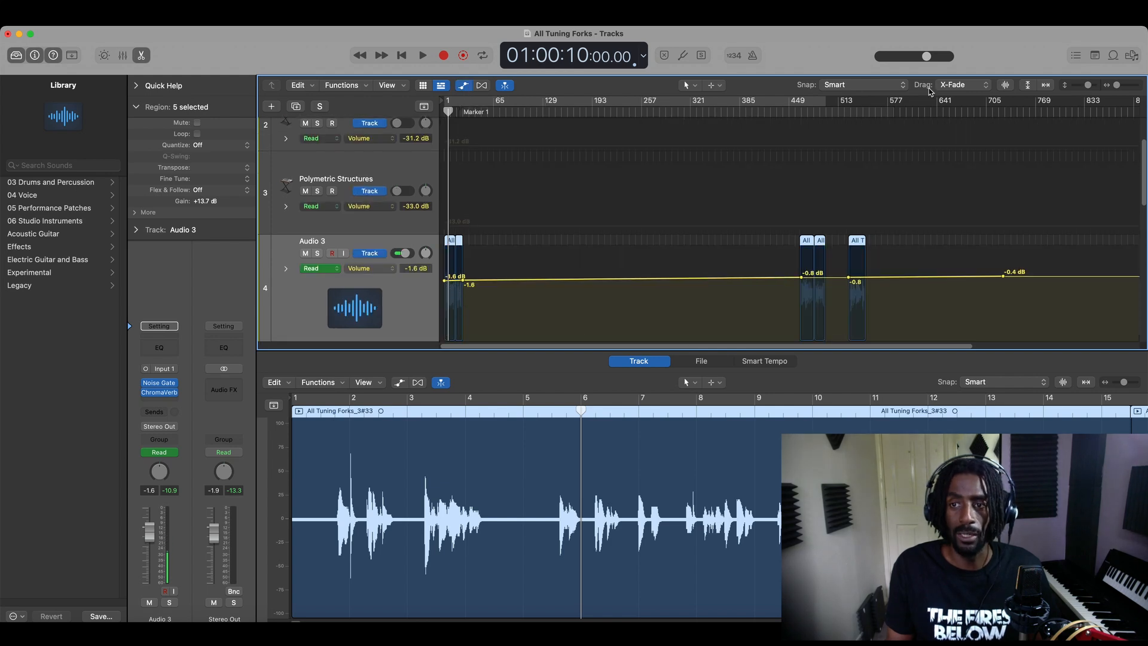
{"action": "left_click_drag", "start_coordinate": [1116, 86], "coordinate": [1102, 89]}
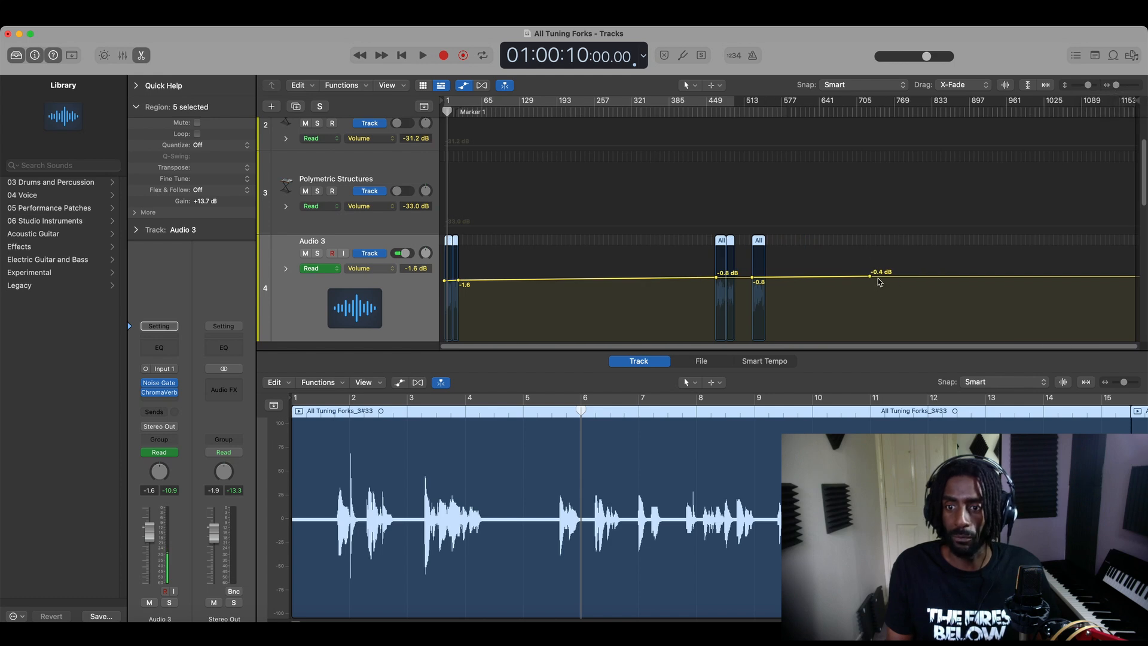
{"action": "left_click_drag", "start_coordinate": [872, 278], "coordinate": [444, 276]}
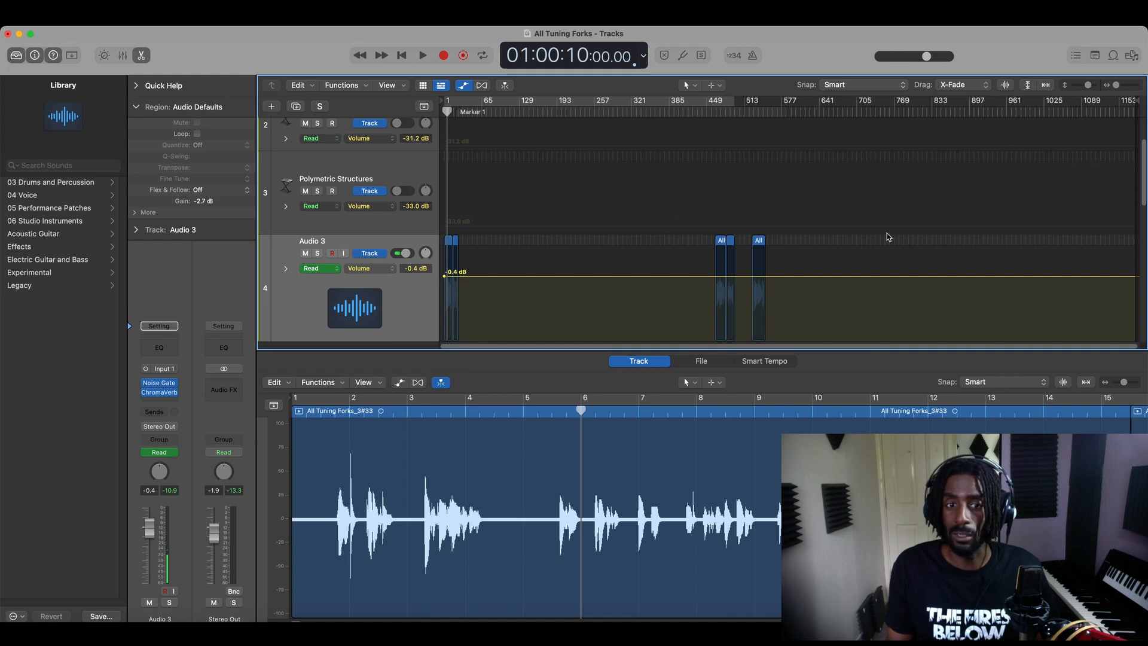
- Move the playhead to the end of the last Audio 3 region, select all the track's regions and hide the automation
{"action": "left_click_drag", "start_coordinate": [1085, 87], "coordinate": [1083, 85]}
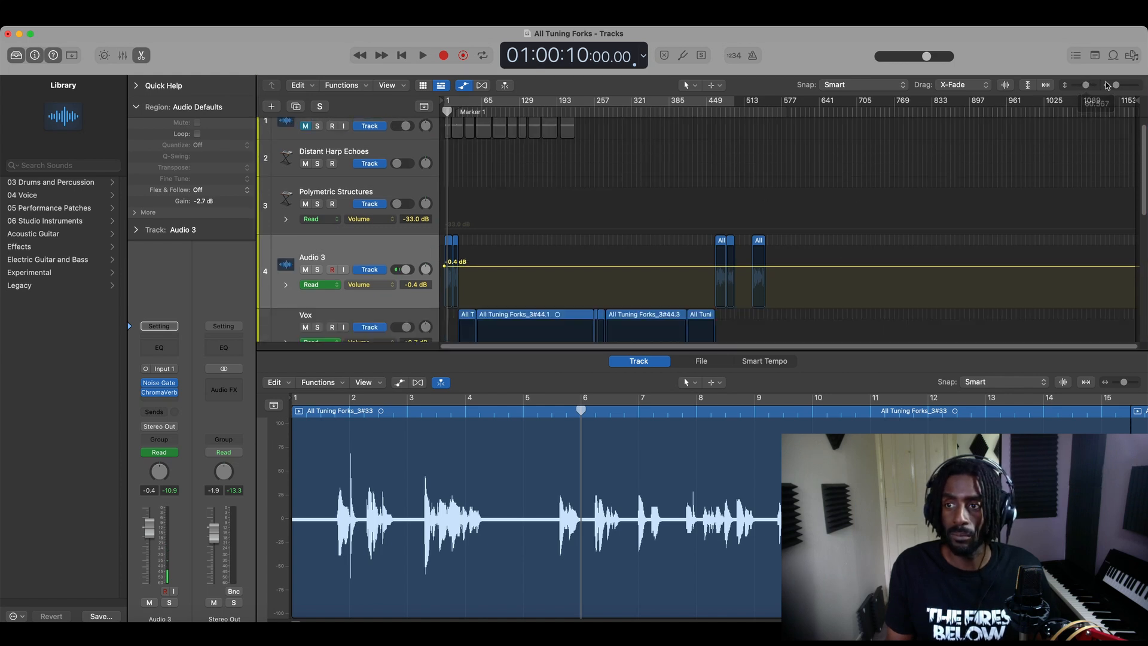
{"action": "left_click", "coordinate": [762, 117]}
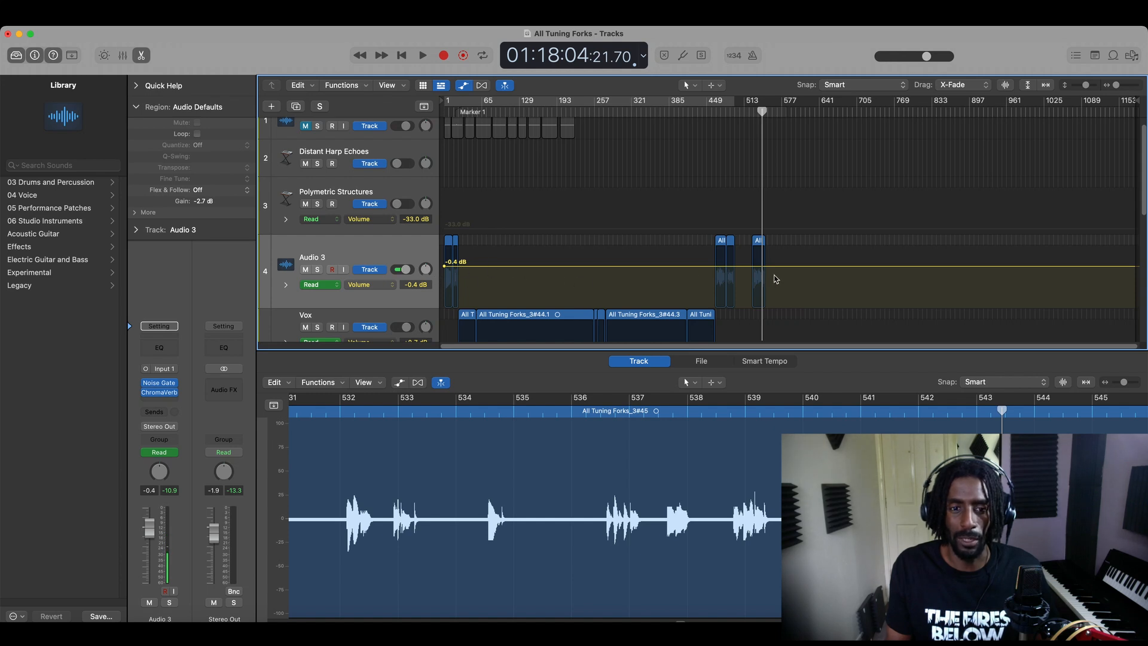
{"action": "left_click", "coordinate": [410, 240]}
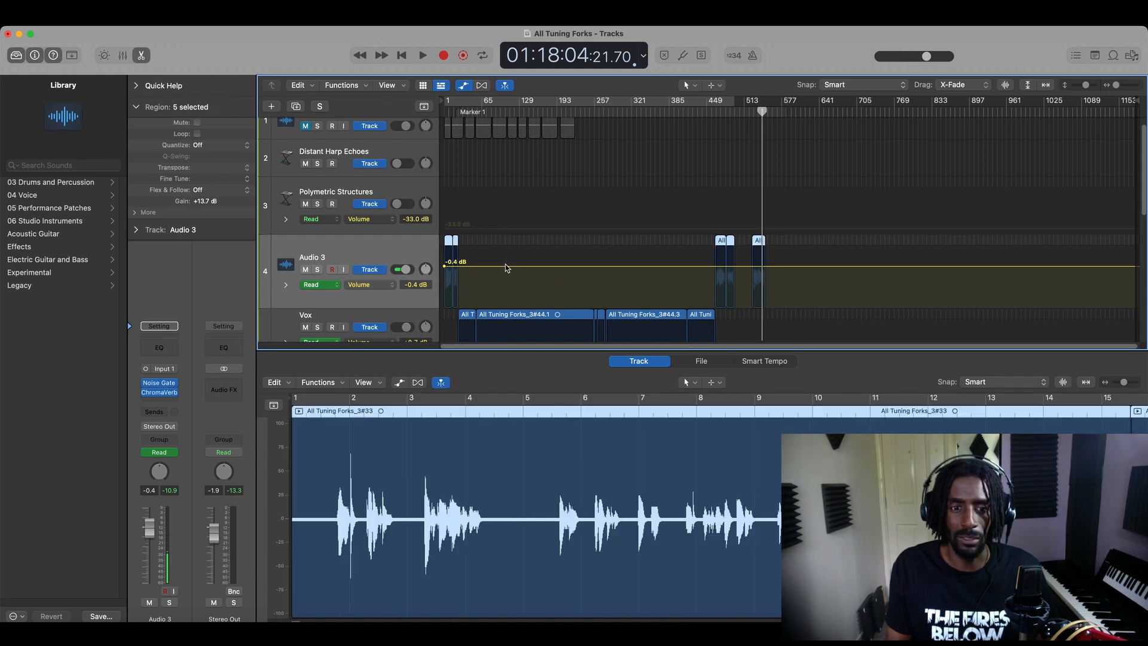
{"action": "left_click", "coordinate": [464, 85]}
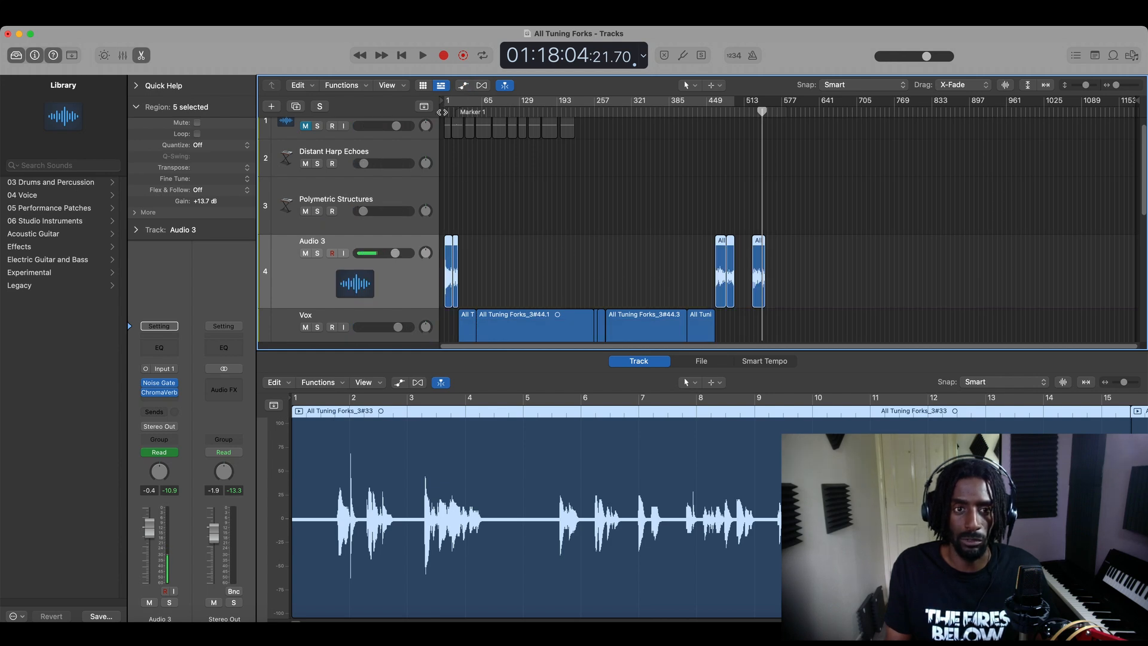
- Return the playhead to the project start and listen to the first Audio 3 region
{"action": "key", "text": "Return"}
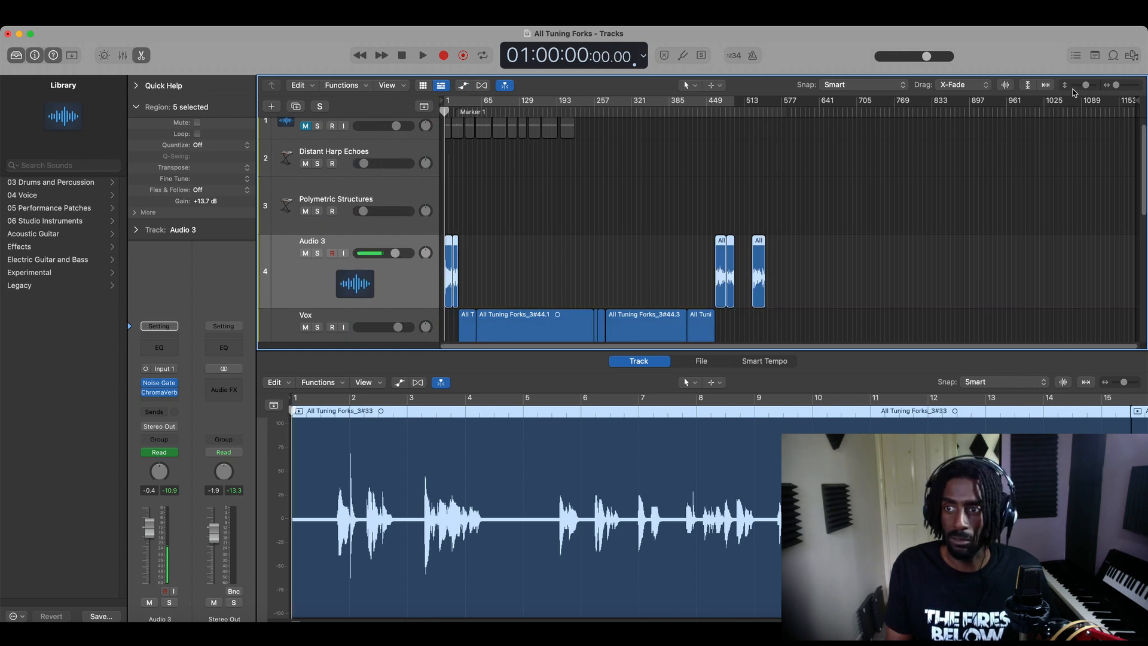
{"action": "left_click_drag", "start_coordinate": [1115, 86], "coordinate": [1119, 86]}
{"action": "key", "text": "space"}
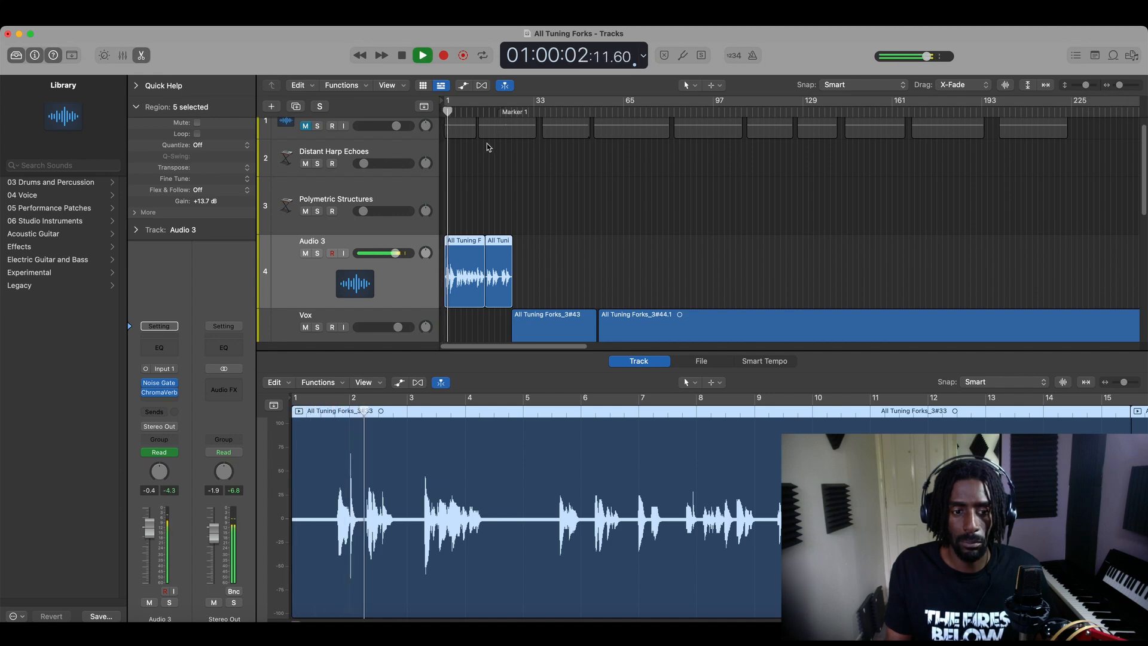
{"action": "key", "text": "space"}
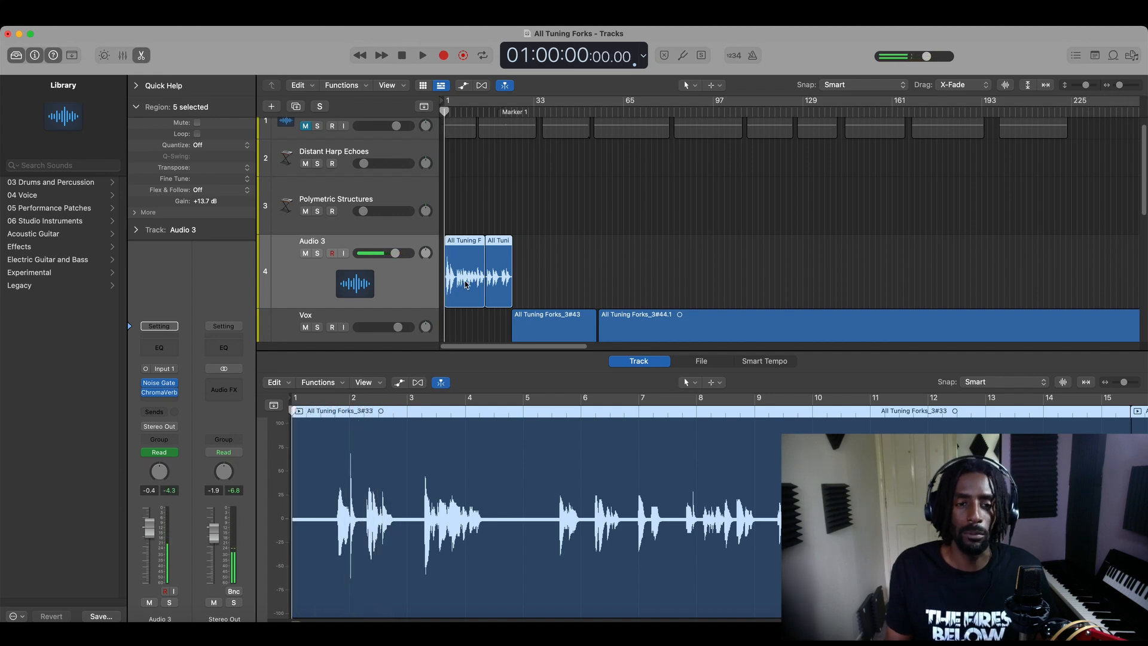
{"action": "left_click", "coordinate": [460, 284]}
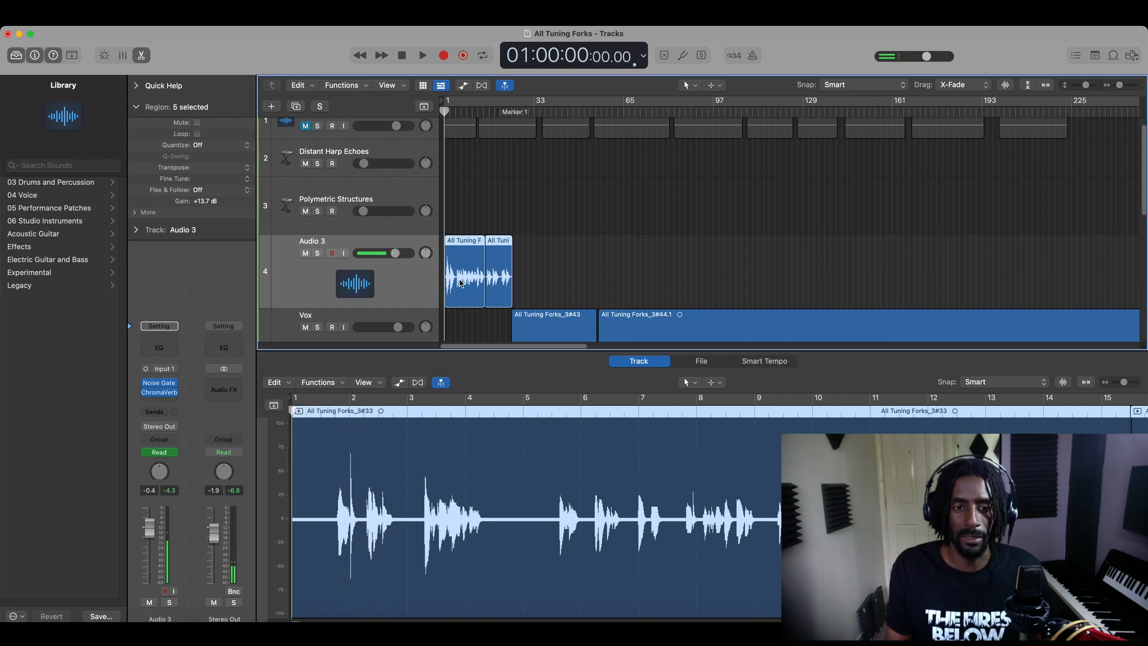
- Insert the mono iZotope RX 6 De-click plug-in after ChromaVerb on Audio 3 and move its window clear of the voice regions
{"action": "left_click", "coordinate": [156, 401]}
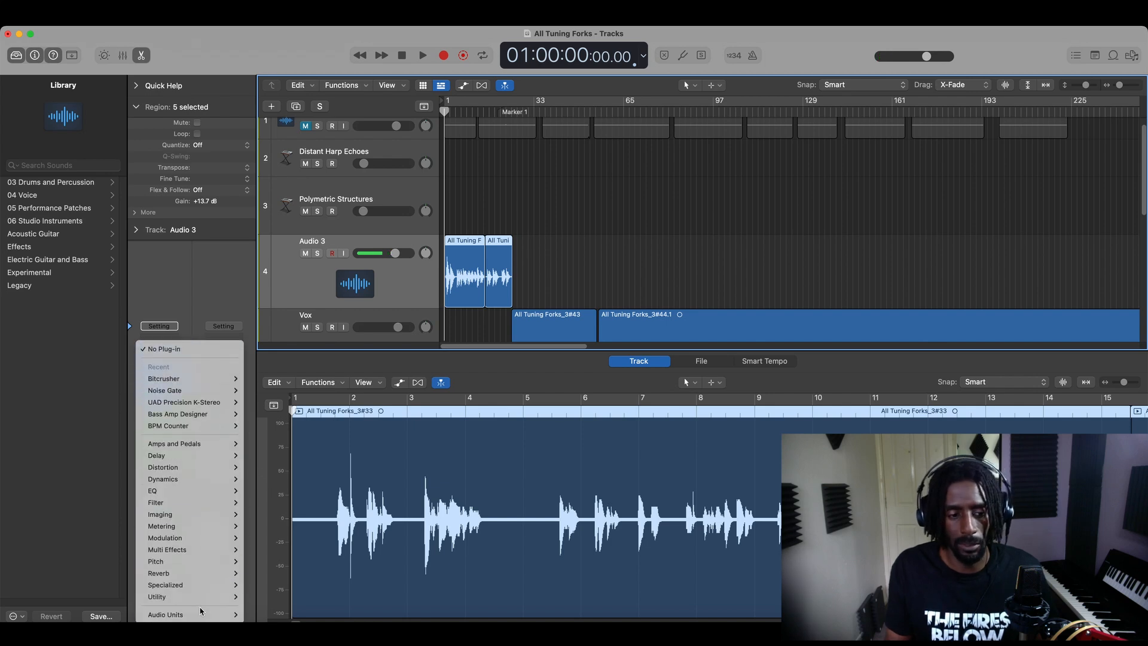
{"action": "mouse_move", "coordinate": [200, 613]}
{"action": "mouse_move", "coordinate": [297, 554]}
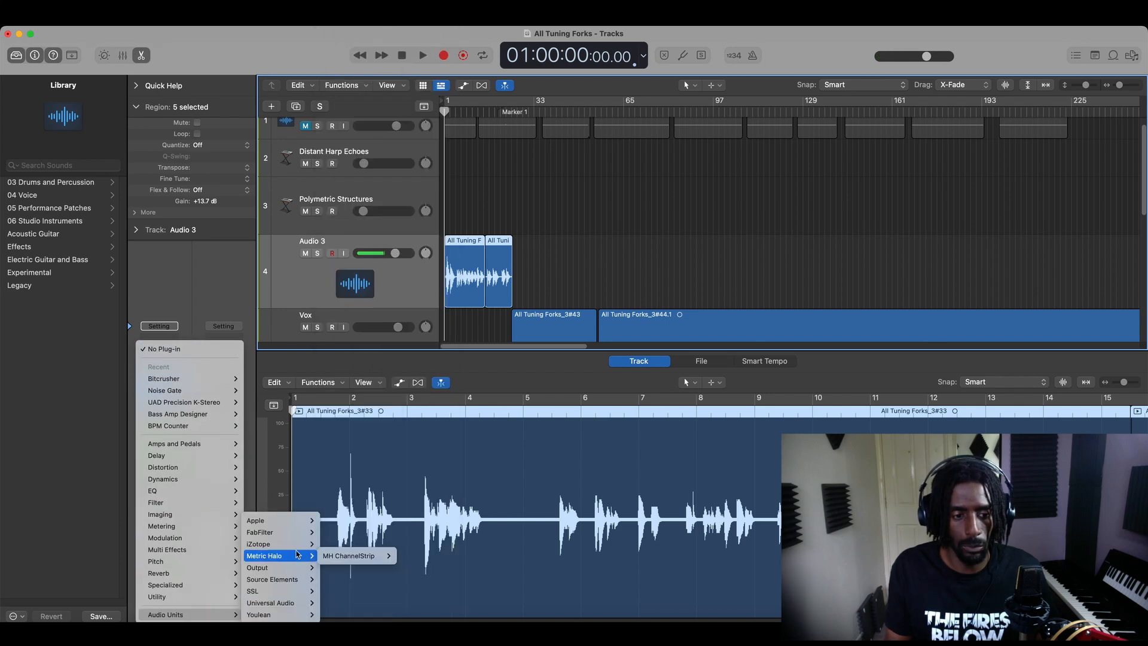
{"action": "mouse_move", "coordinate": [355, 546]}
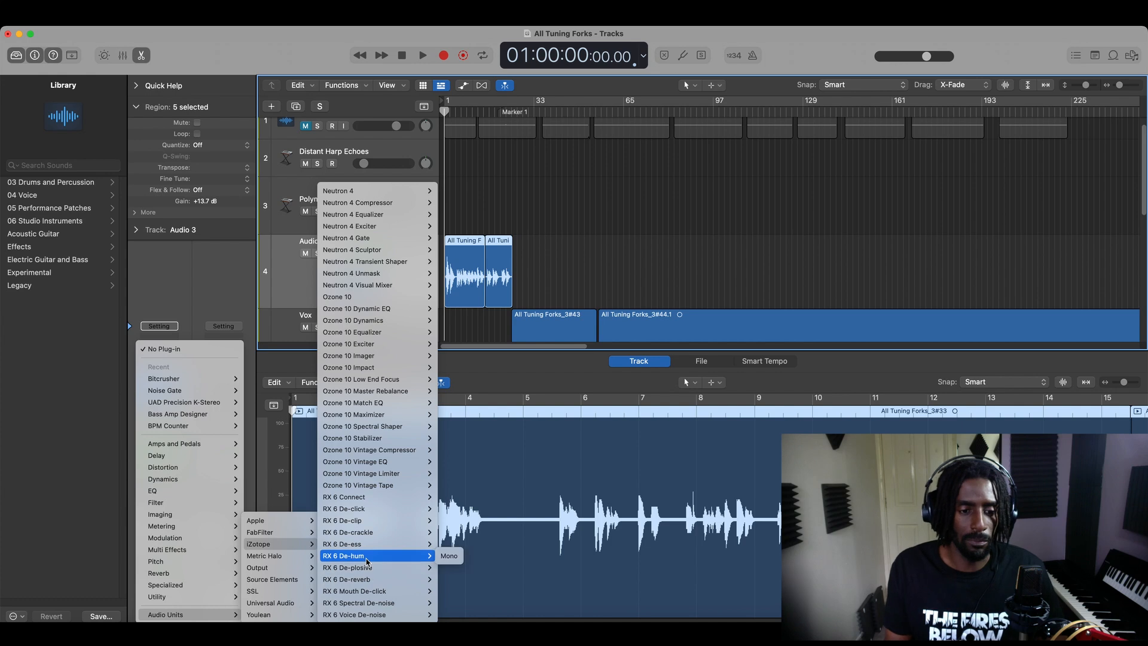
{"action": "mouse_move", "coordinate": [367, 569]}
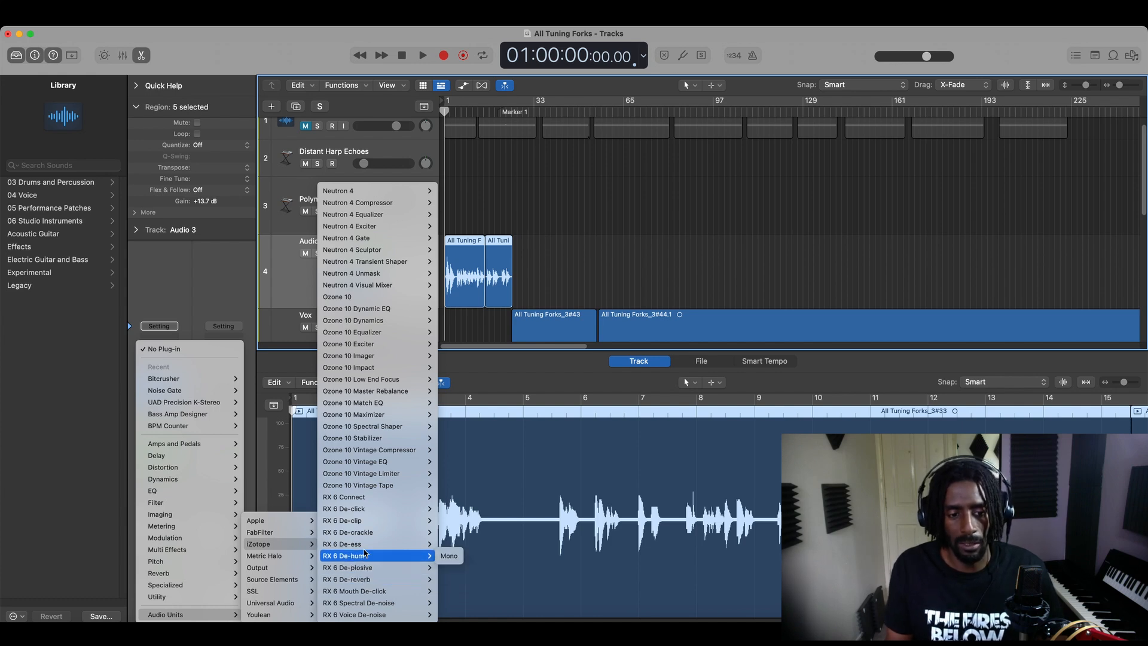
{"action": "mouse_move", "coordinate": [364, 511]}
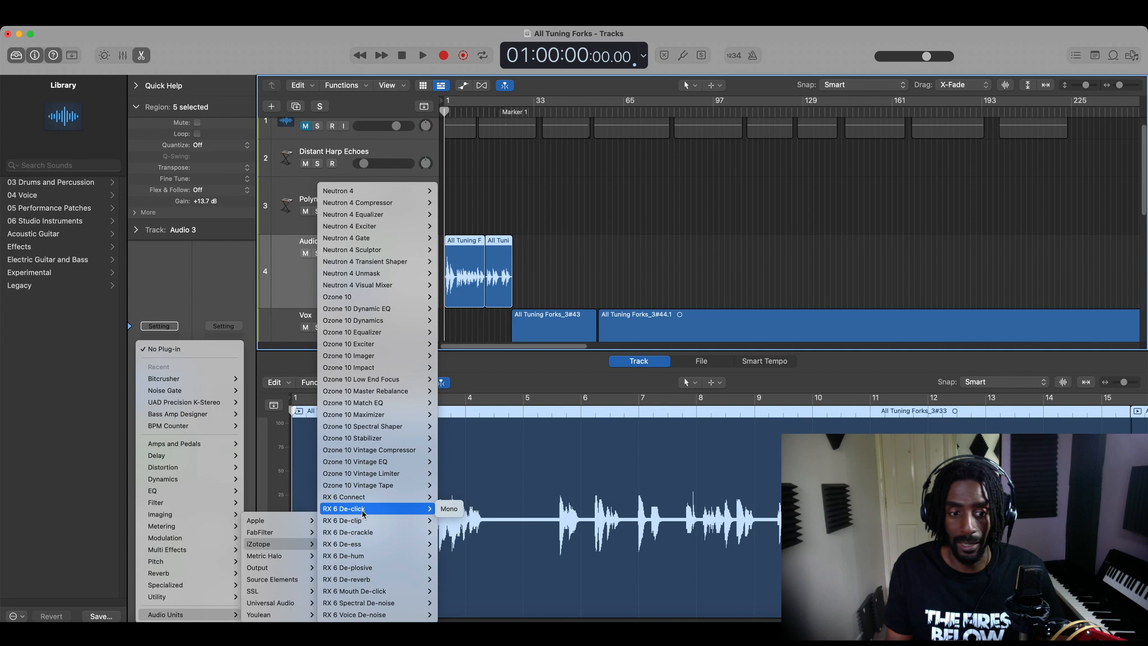
{"action": "left_click", "coordinate": [449, 509]}
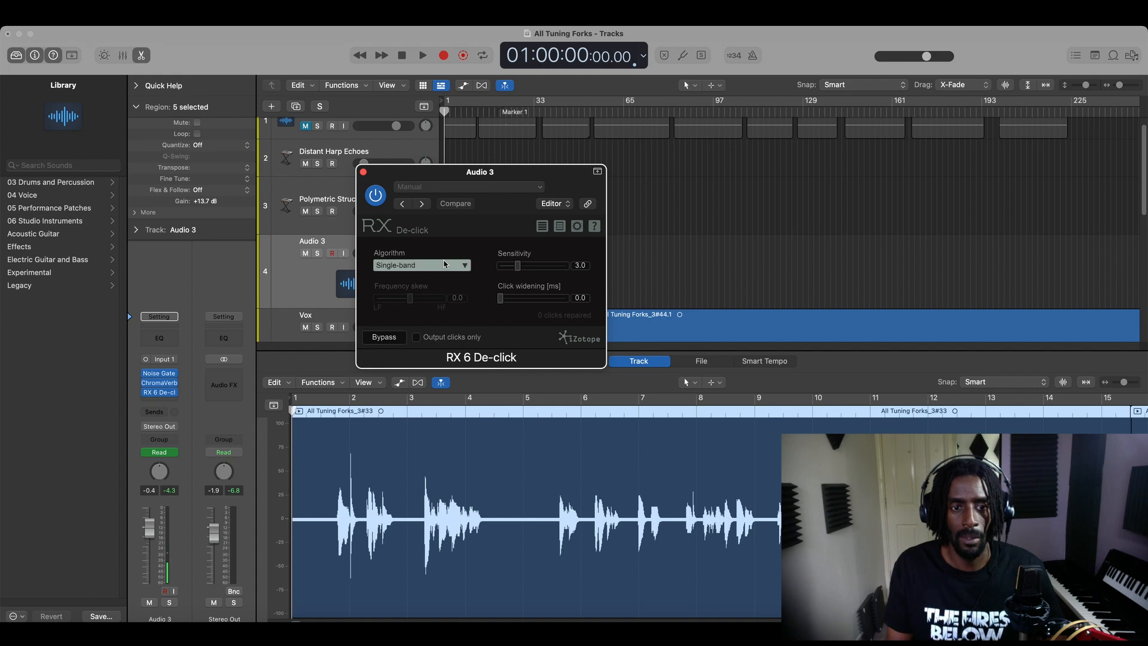
{"action": "left_click_drag", "start_coordinate": [424, 173], "coordinate": [632, 138]}
- Compare the opening of the voice with RX 6 De-click enabled and disabled, leaving it enabled
{"action": "key", "text": "space"}
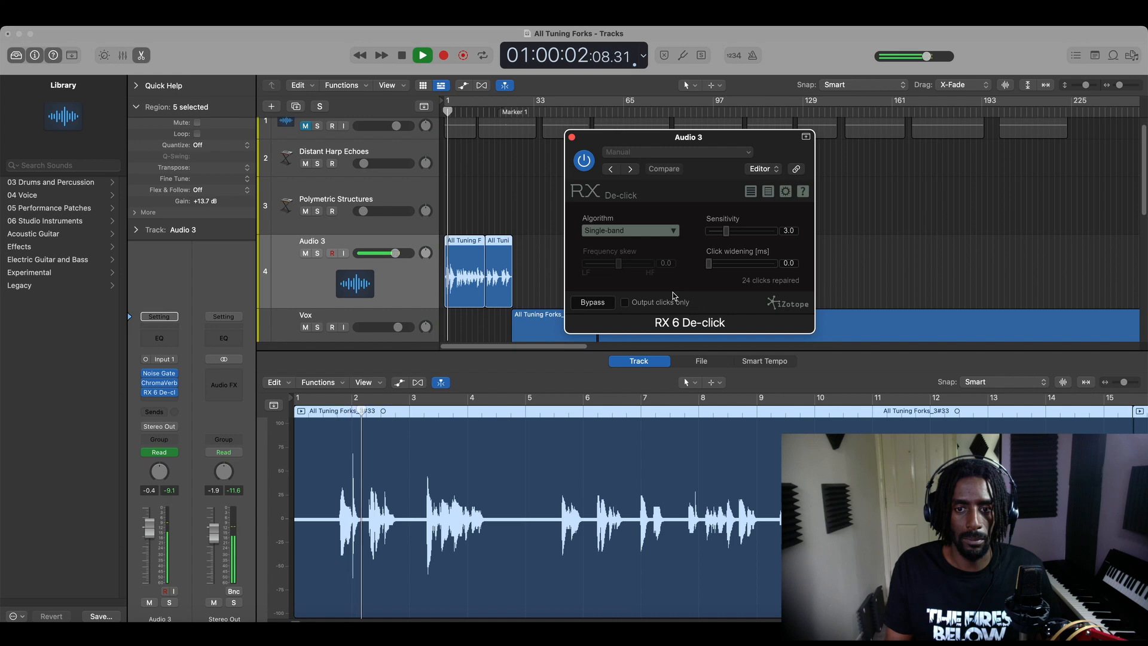
{"action": "key", "text": "space"}
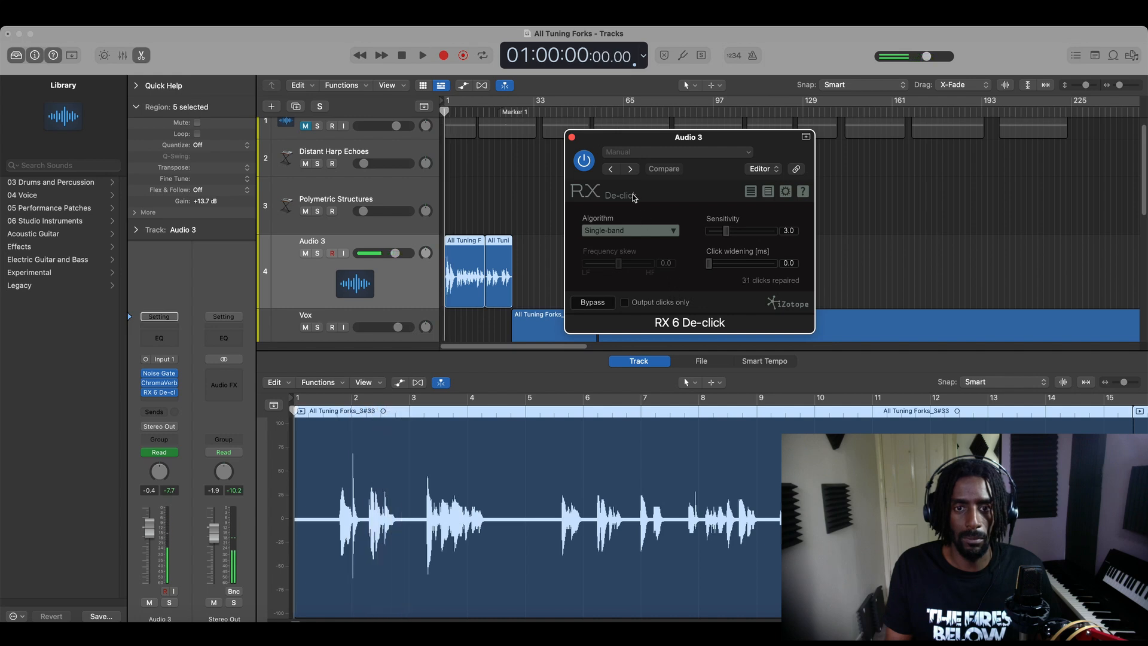
{"action": "left_click", "coordinate": [584, 160]}
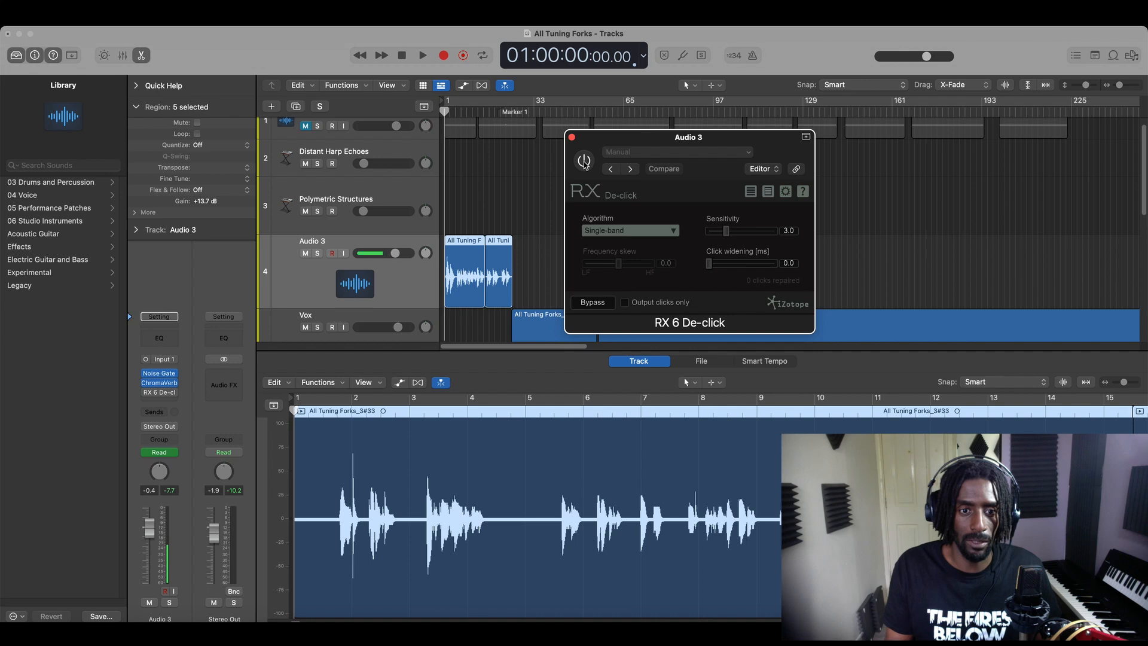
{"action": "key", "text": "space"}
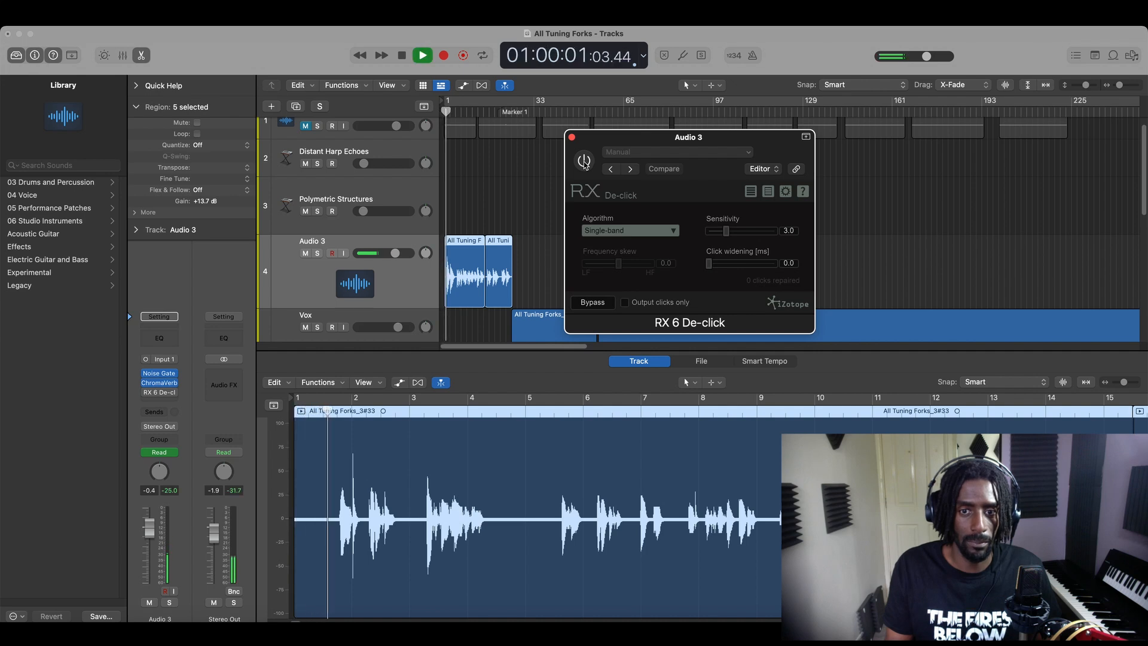
{"action": "key", "text": "space"}
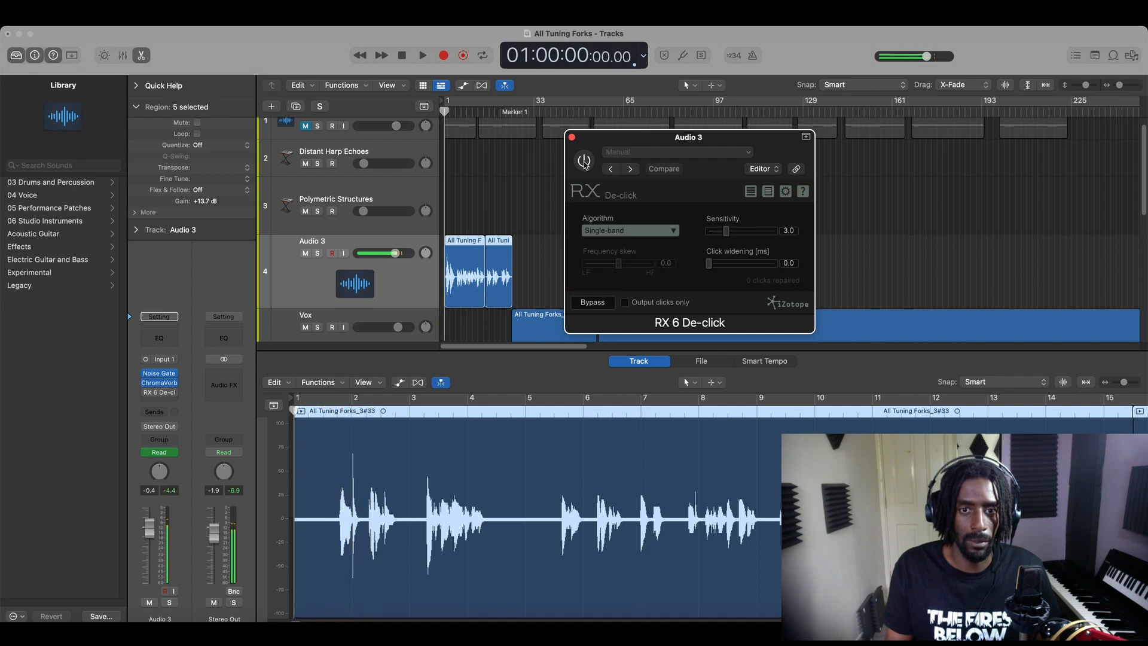
{"action": "left_click", "coordinate": [583, 161]}
{"action": "key", "text": "space"}
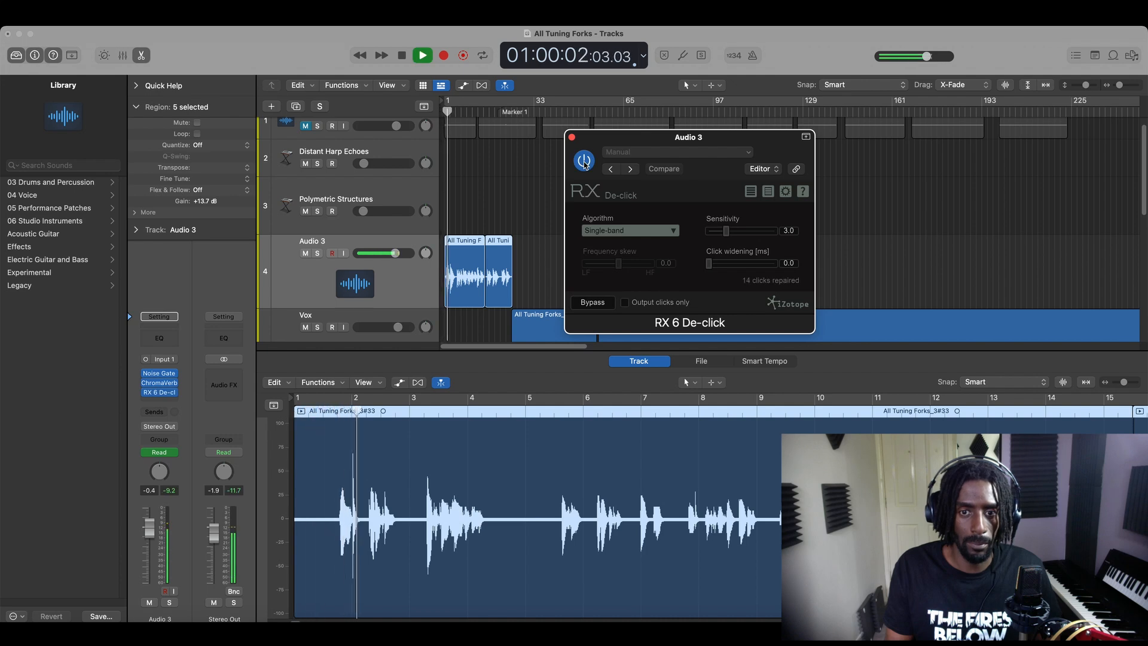
{"action": "key", "text": "space"}
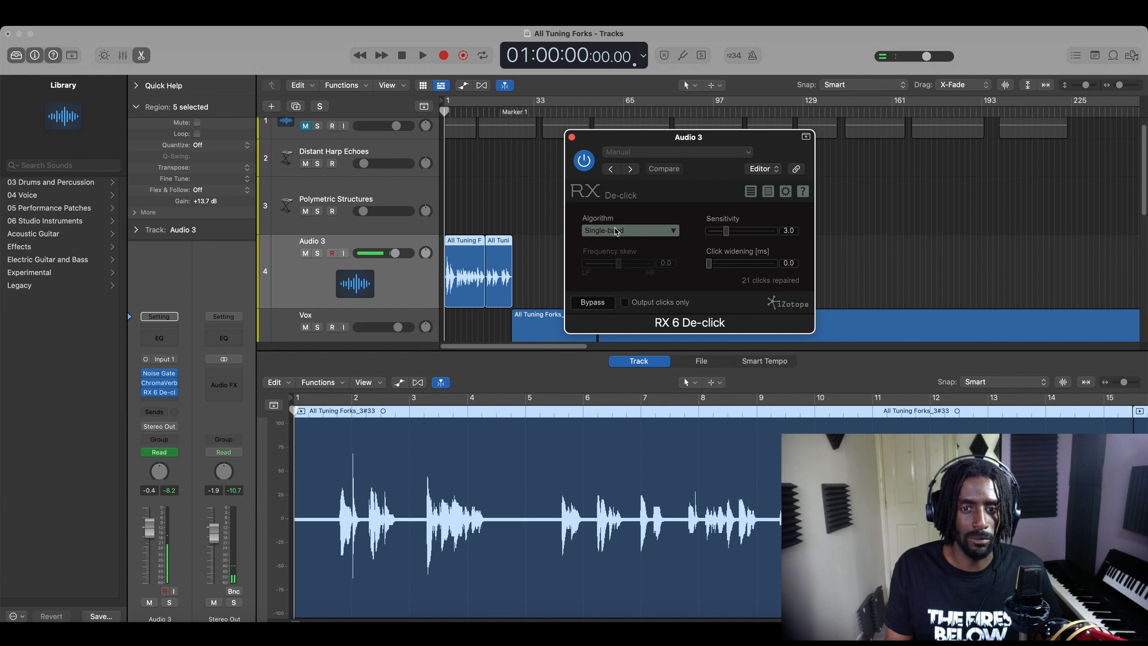
- Set the RX 6 De-click sensitivity to 3.1, close its window and move the plug-in ahead of ChromaVerb on Audio 3
{"action": "left_click", "coordinate": [727, 233]}
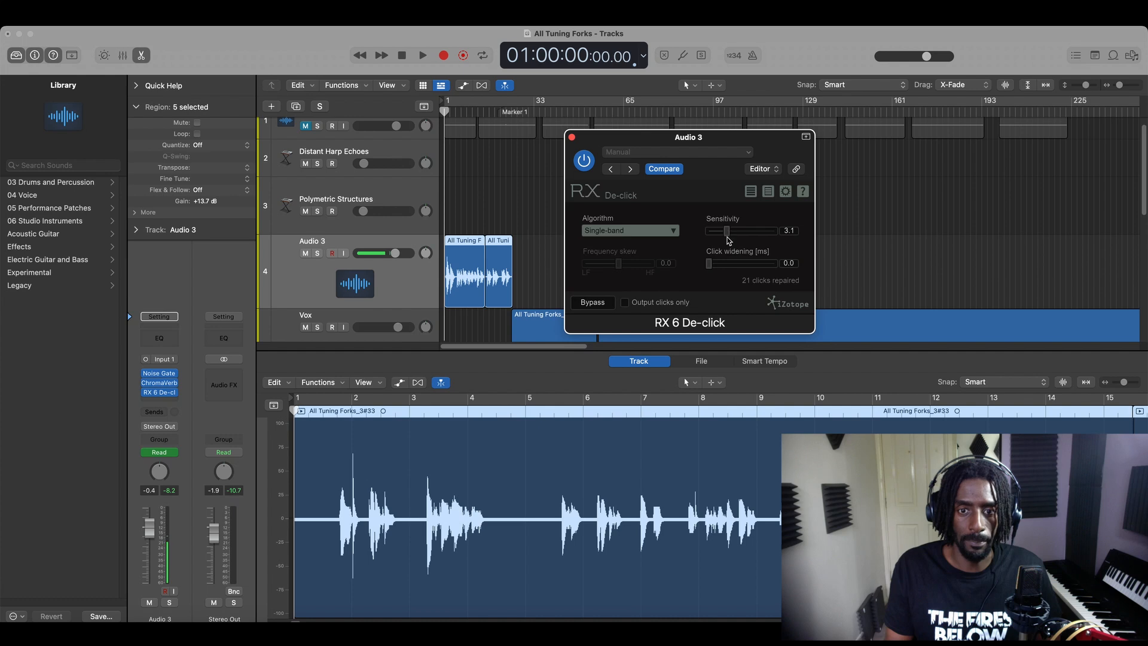
{"action": "left_click", "coordinate": [572, 137]}
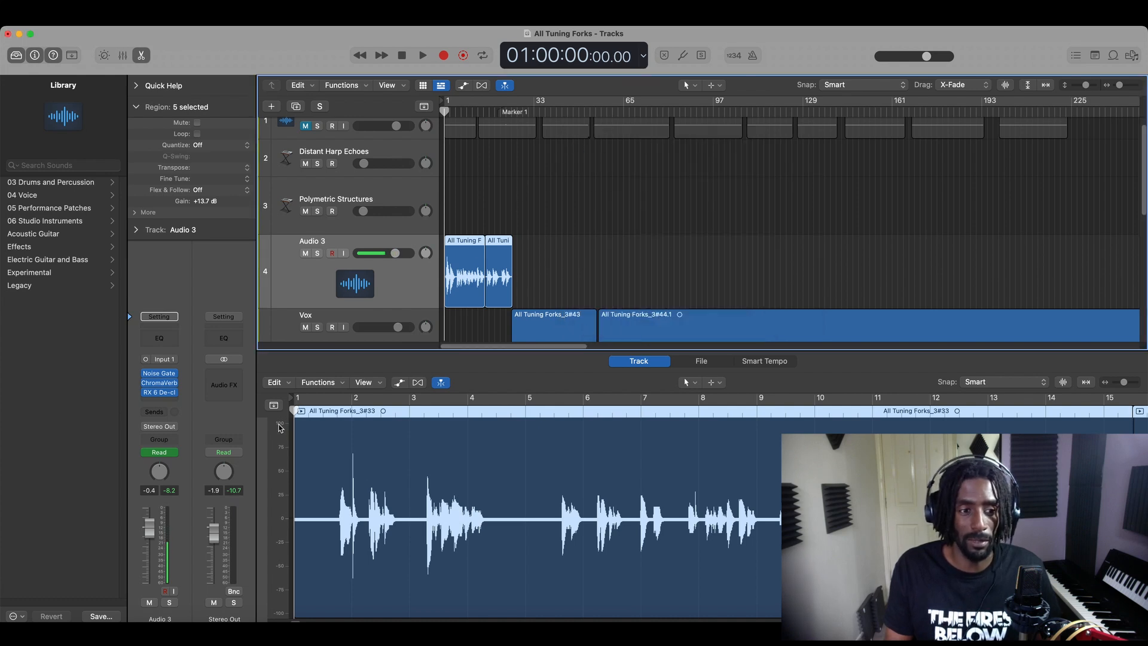
{"action": "mouse_move", "coordinate": [158, 385]}
{"action": "left_mouse_down"}
{"action": "mouse_move", "coordinate": [159, 404]}
{"action": "mouse_move", "coordinate": [163, 373]}
{"action": "mouse_move", "coordinate": [160, 383]}
{"action": "left_mouse_up"}
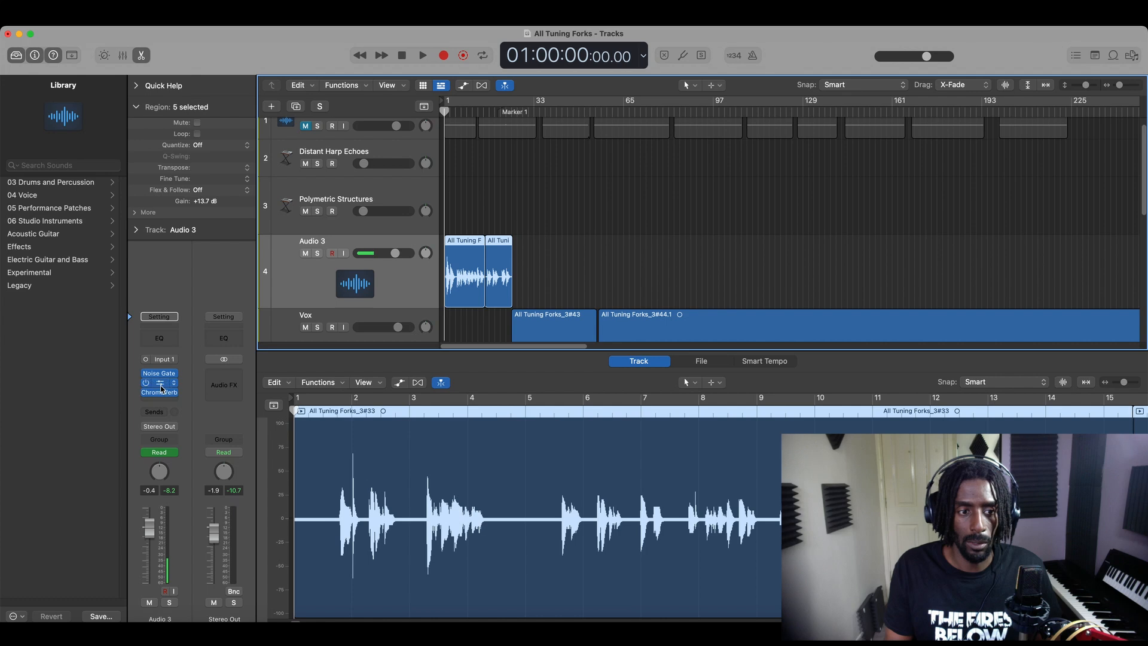
- Listen to the Audio 3 voice from 01:00:16 and bypass ChromaVerb during playback
{"action": "left_click", "coordinate": [469, 113]}
{"action": "key", "text": "space"}
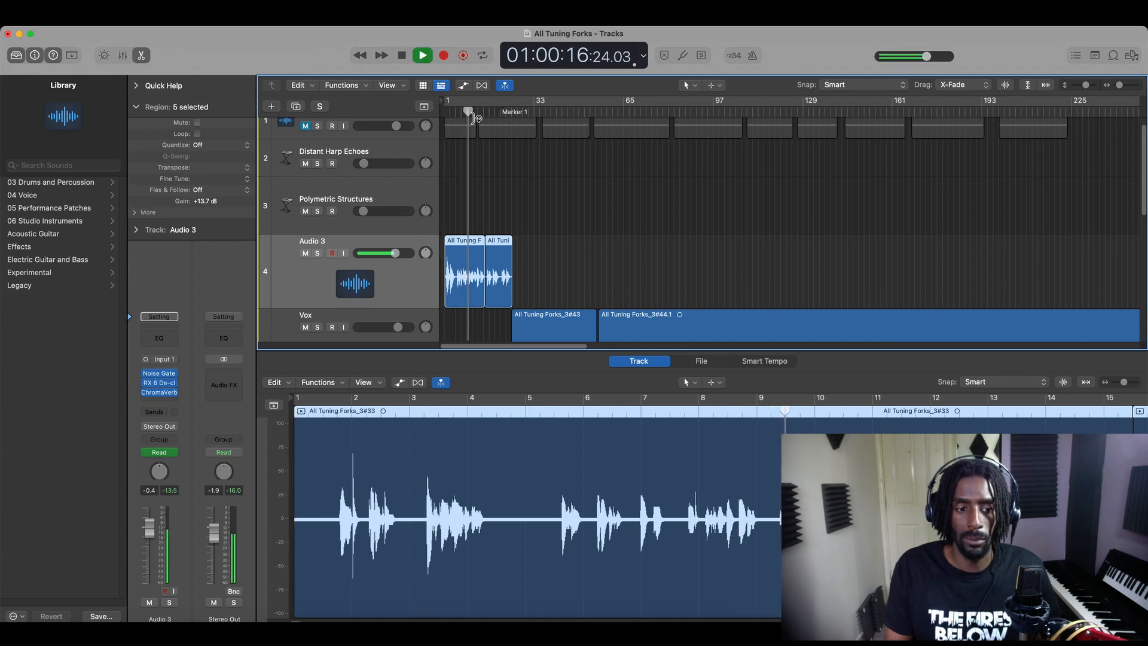
{"action": "left_click", "coordinate": [146, 393]}
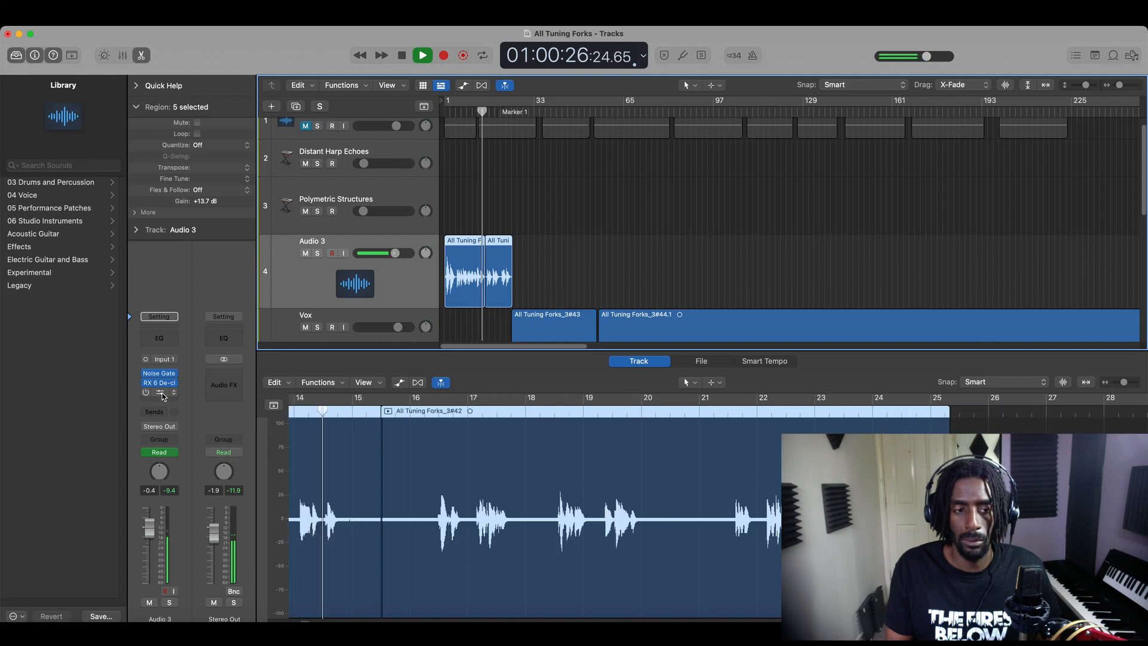
{"action": "key", "text": "space"}
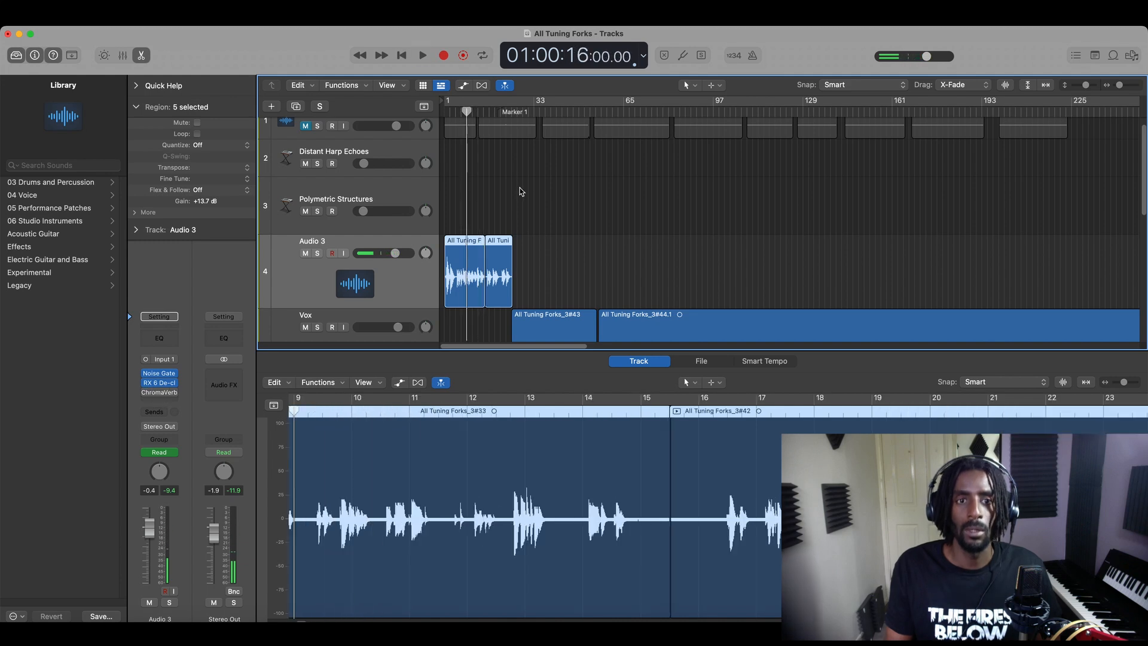
{"action": "key", "text": "space"}
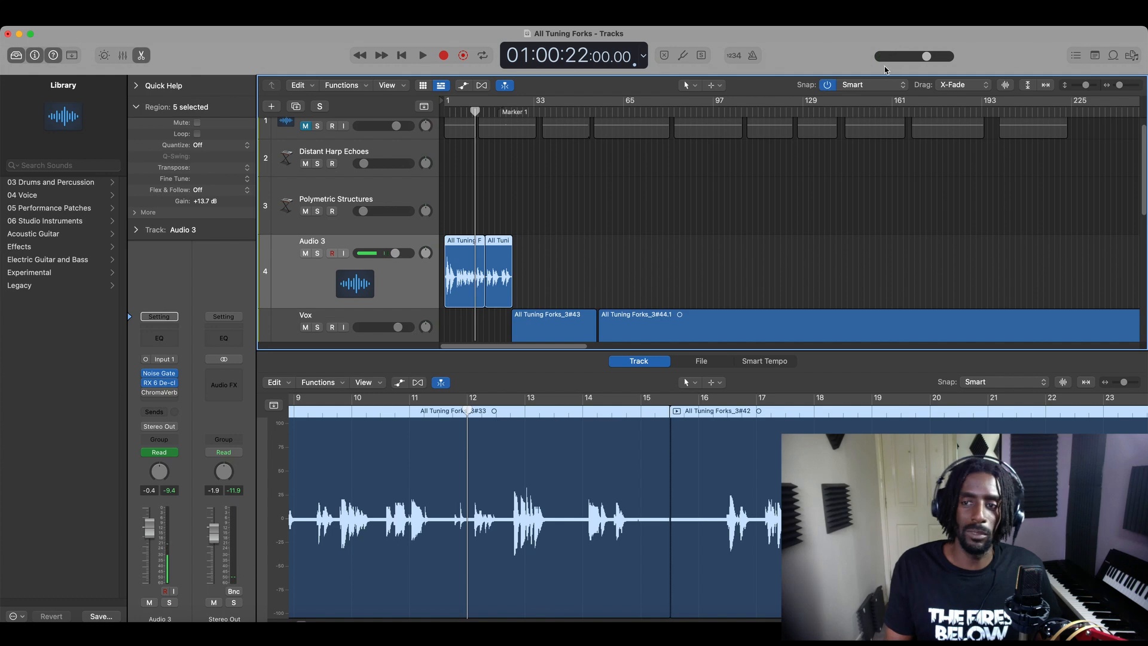
- Listen to the first Vox region from 01:01:12
{"action": "left_click_drag", "start_coordinate": [1122, 86], "coordinate": [1081, 86]}
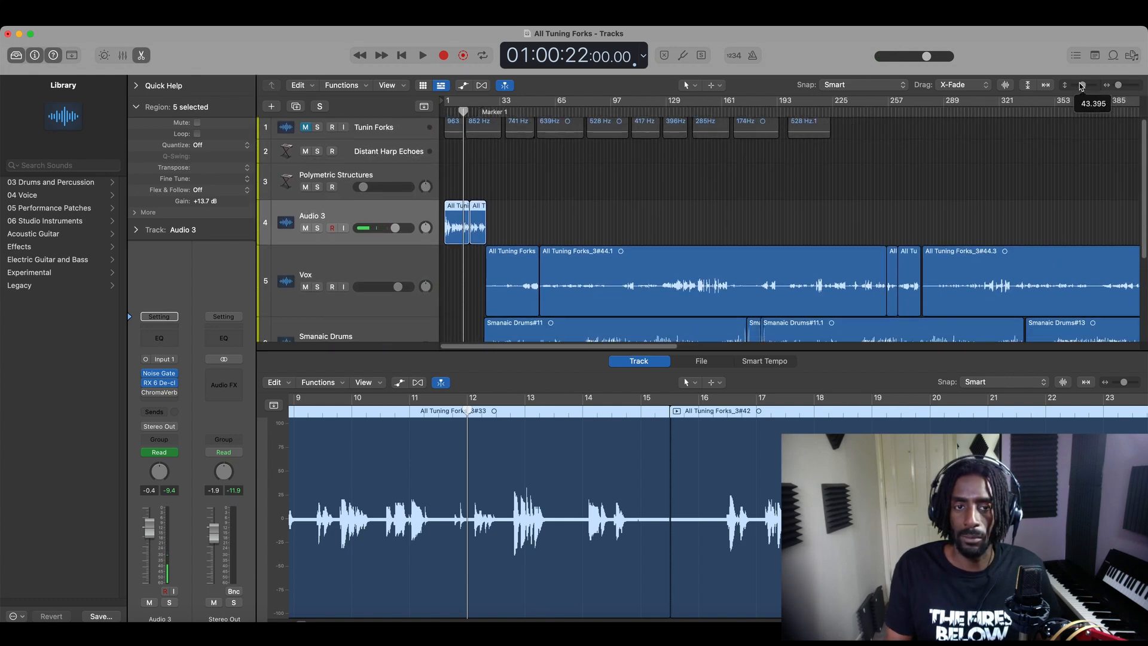
{"action": "left_click", "coordinate": [501, 111]}
{"action": "key", "text": "space"}
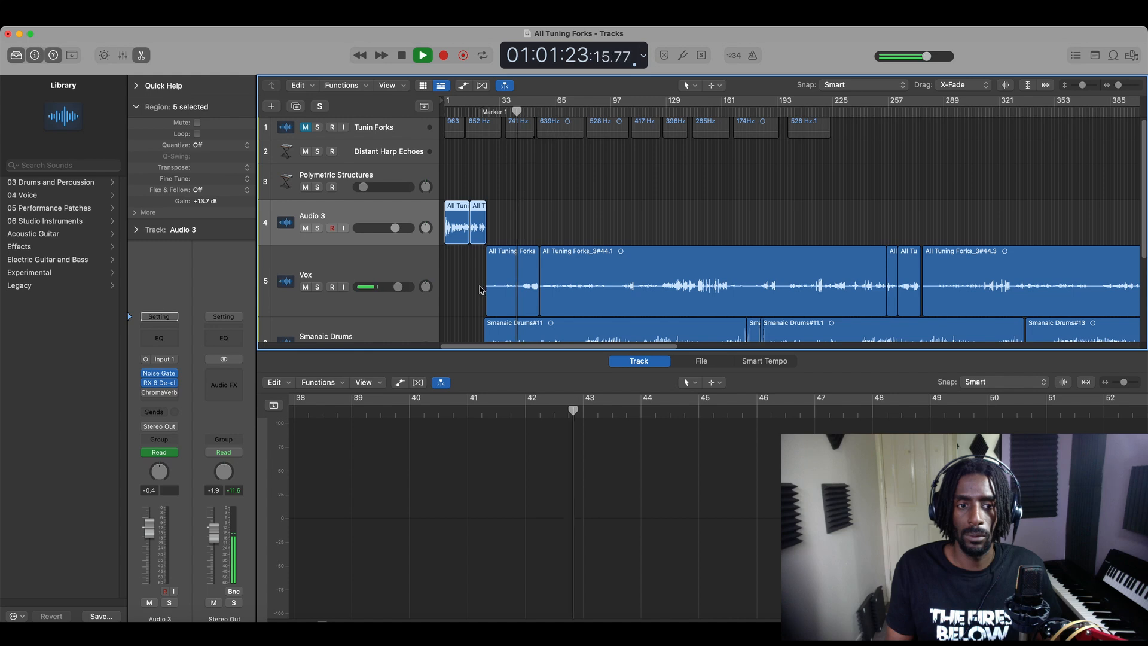
{"action": "key", "text": "space"}
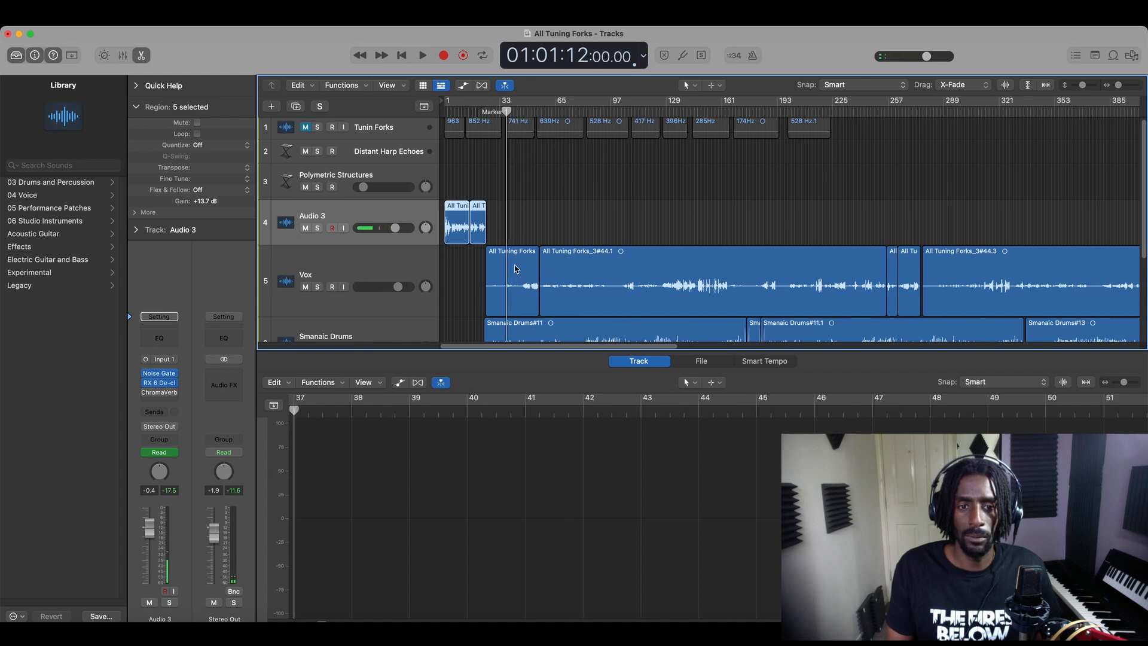
- Select the Vox track and play it from about 01:01:39, comparing it soloed and within the full mix
{"action": "left_click", "coordinate": [321, 272]}
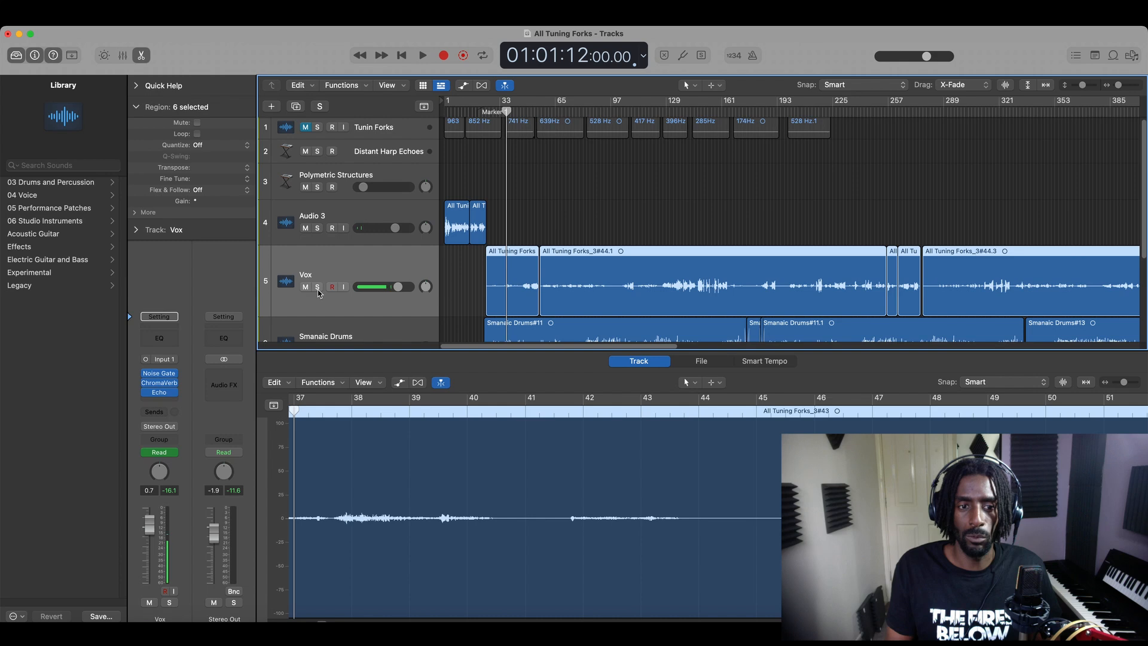
{"action": "left_click", "coordinate": [532, 116]}
{"action": "key", "text": "space"}
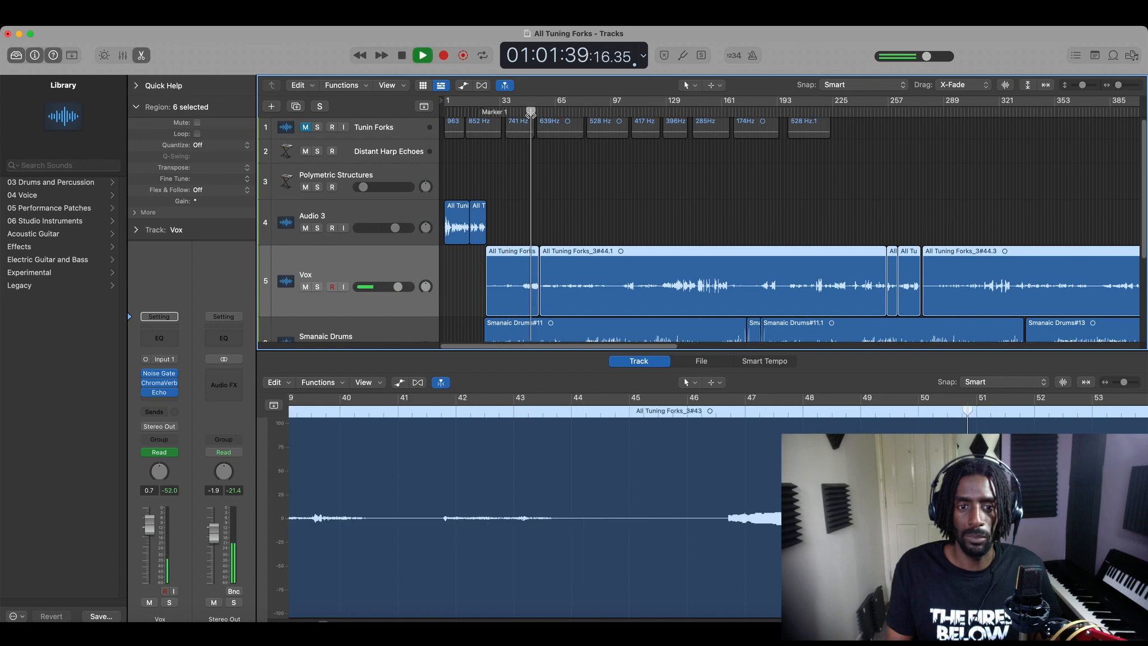
{"action": "left_click", "coordinate": [317, 288]}
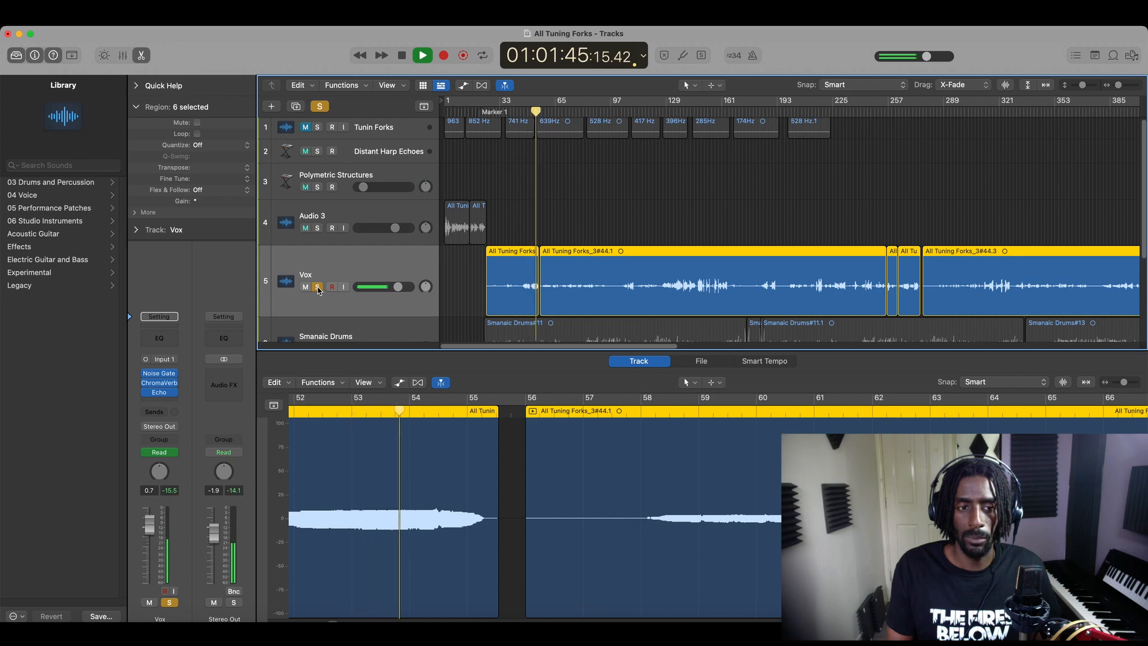
{"action": "left_click", "coordinate": [317, 287]}
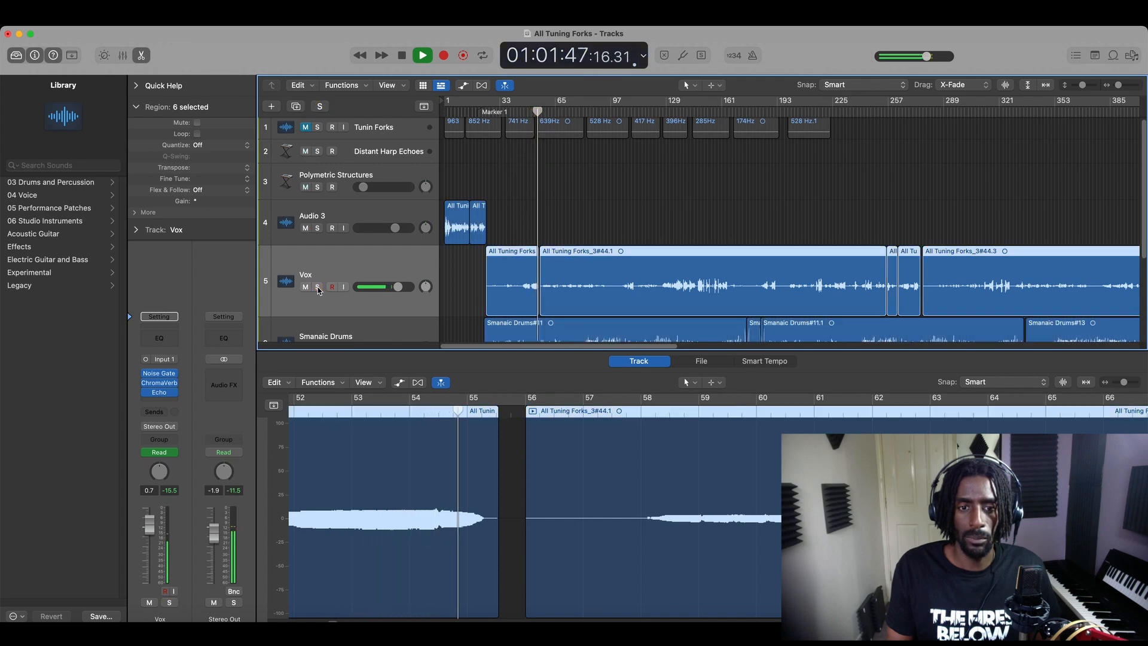
- Listen to the Audio 3 introduction again for comparison and place the playhead at 01:01:32
{"action": "key", "text": "space"}
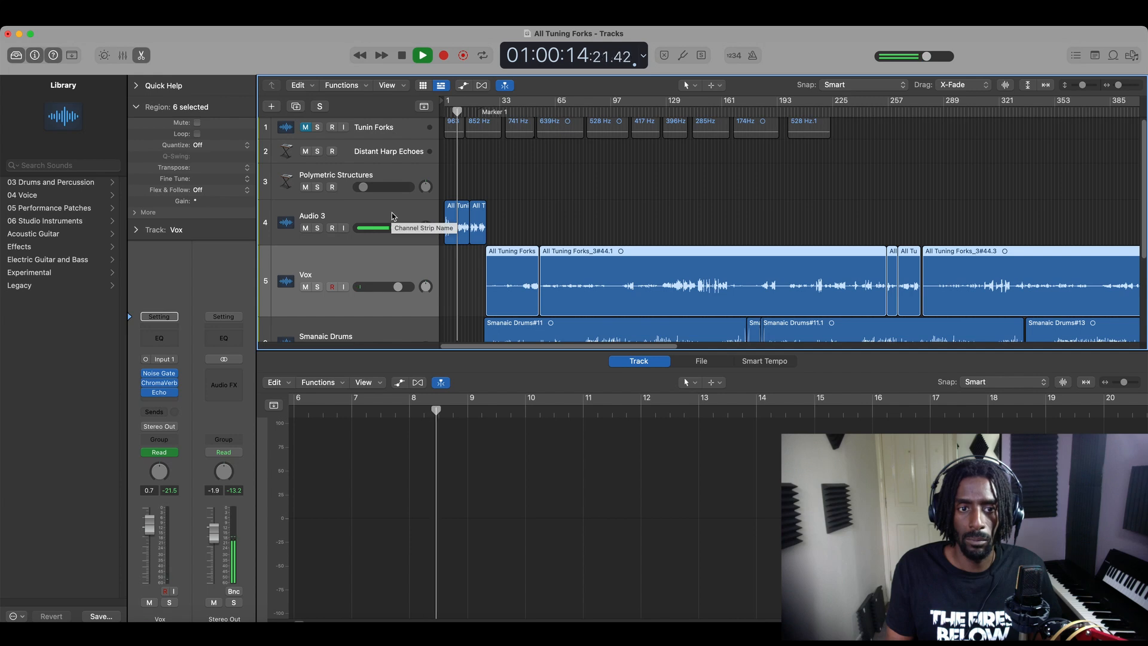
{"action": "key", "text": "space"}
{"action": "left_click", "coordinate": [524, 112]}
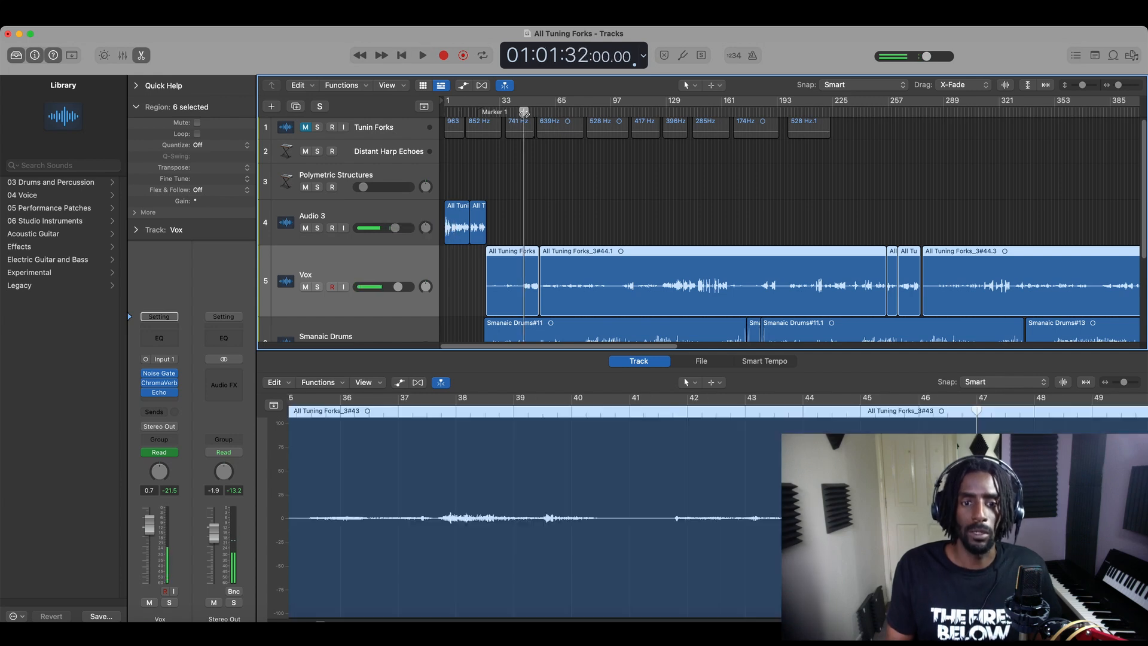
- Recolour all the selected Vox regions purple
{"action": "left_click_drag", "start_coordinate": [1085, 87], "coordinate": [1112, 90]}
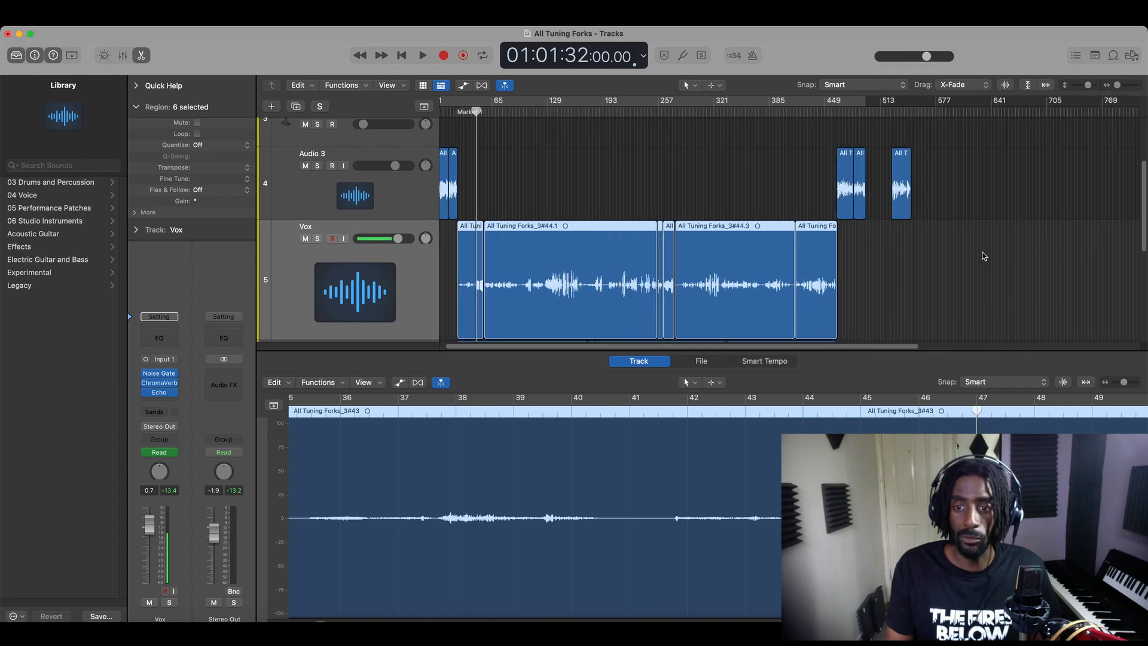
{"action": "right_click", "coordinate": [688, 265]}
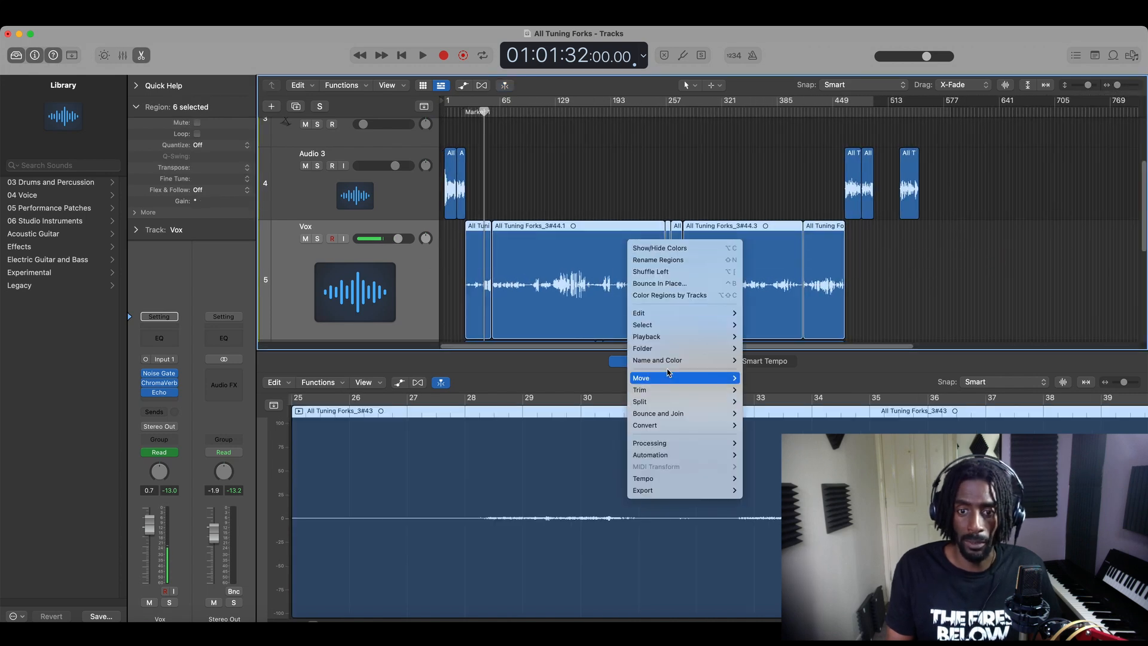
{"action": "mouse_move", "coordinate": [731, 362]}
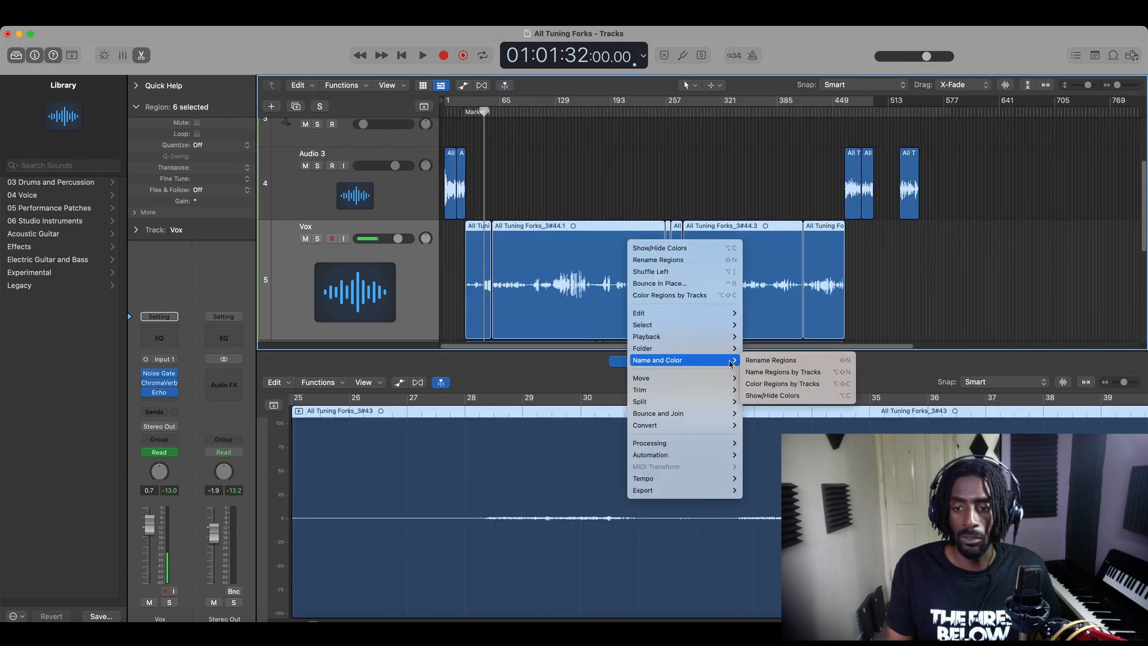
{"action": "left_click", "coordinate": [788, 387]}
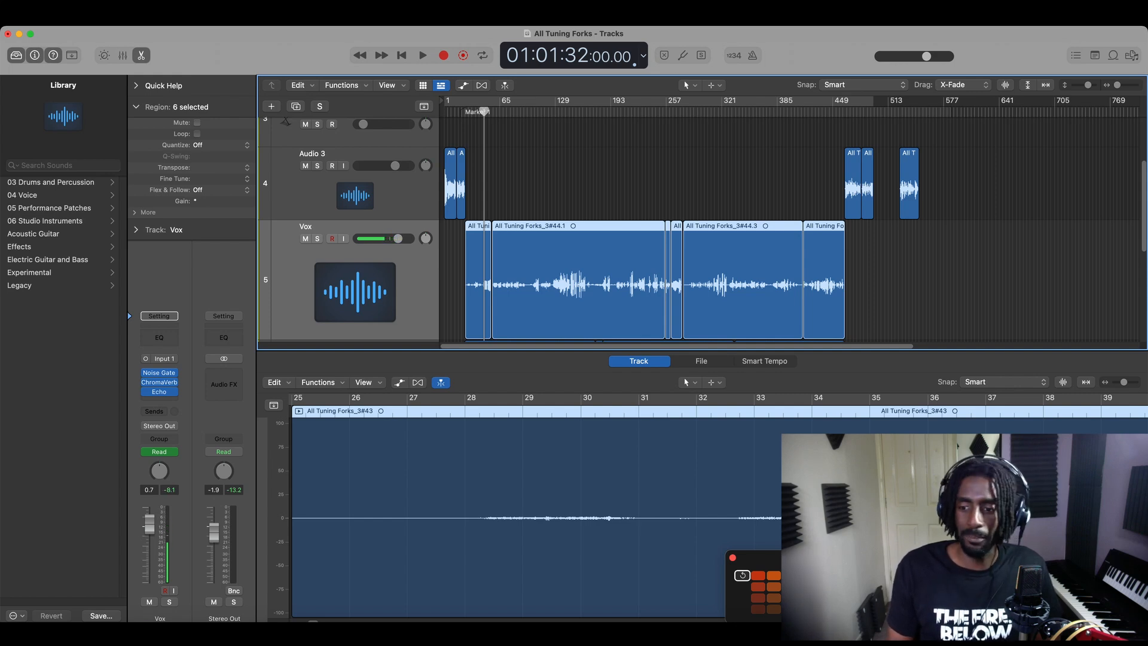
{"action": "left_click", "coordinate": [1007, 575]}
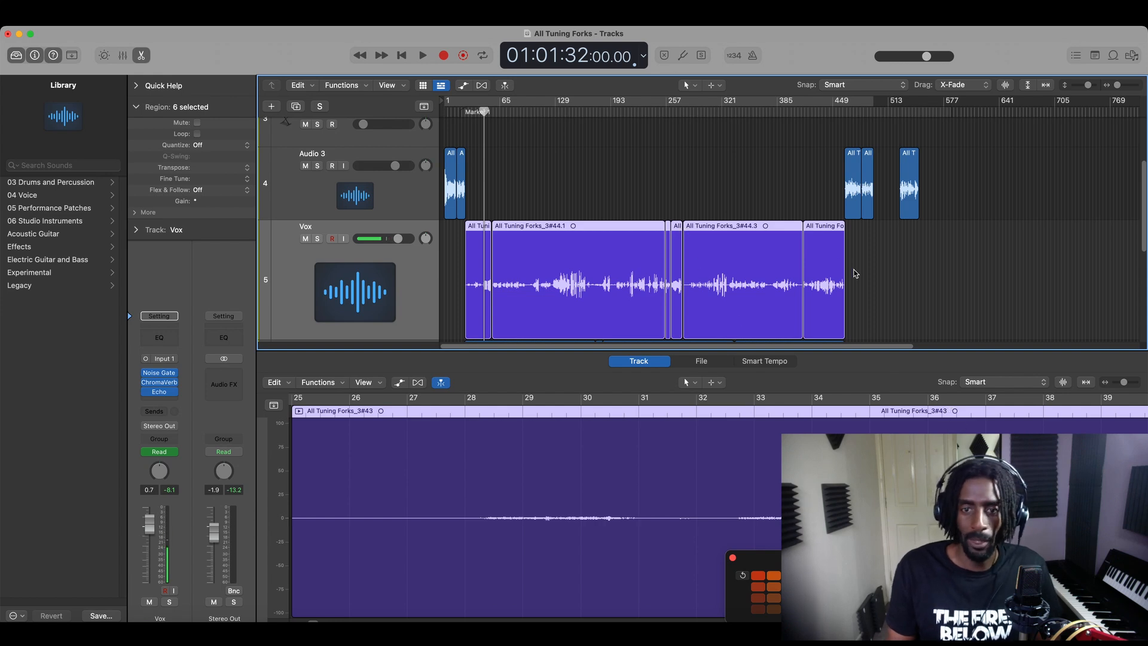
{"action": "scroll", "coordinate": [847, 275], "scroll_direction": "down", "scroll_amount": 3}
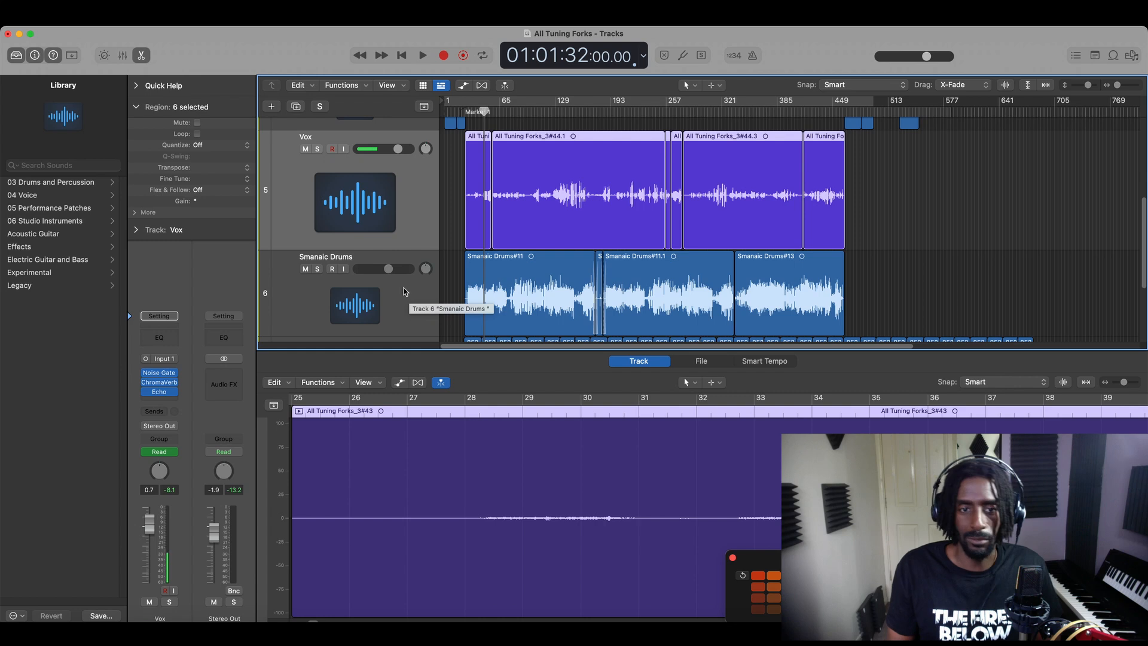
{"action": "scroll", "coordinate": [454, 317], "scroll_direction": "down", "scroll_amount": 2}
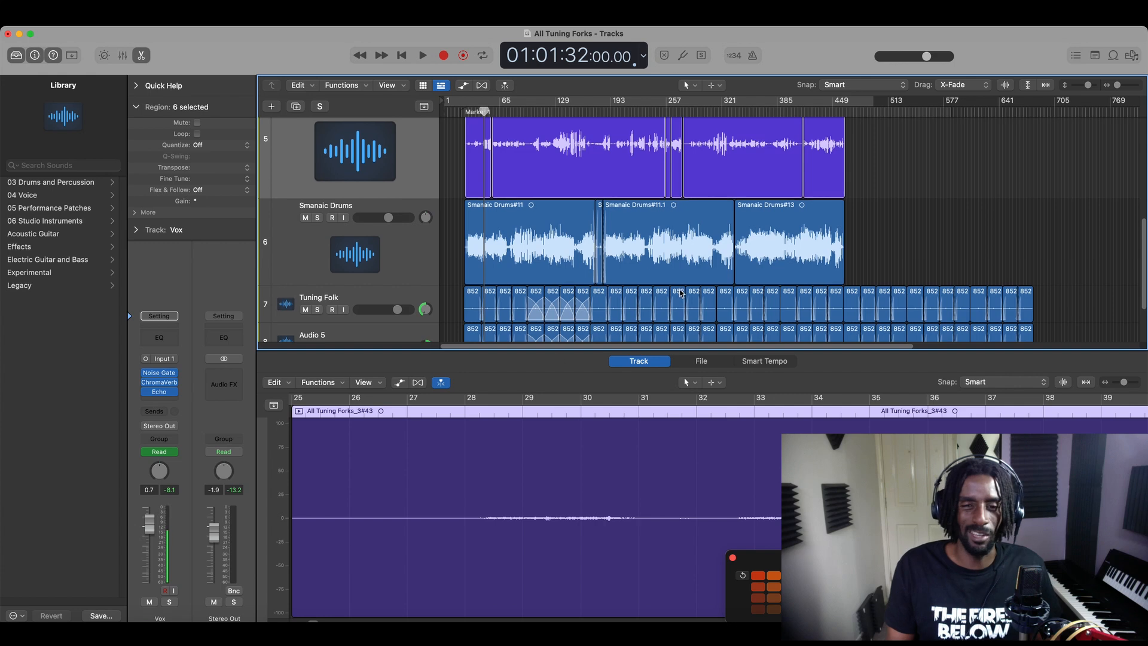
{"action": "scroll", "coordinate": [679, 298], "scroll_direction": "up", "scroll_amount": 5}
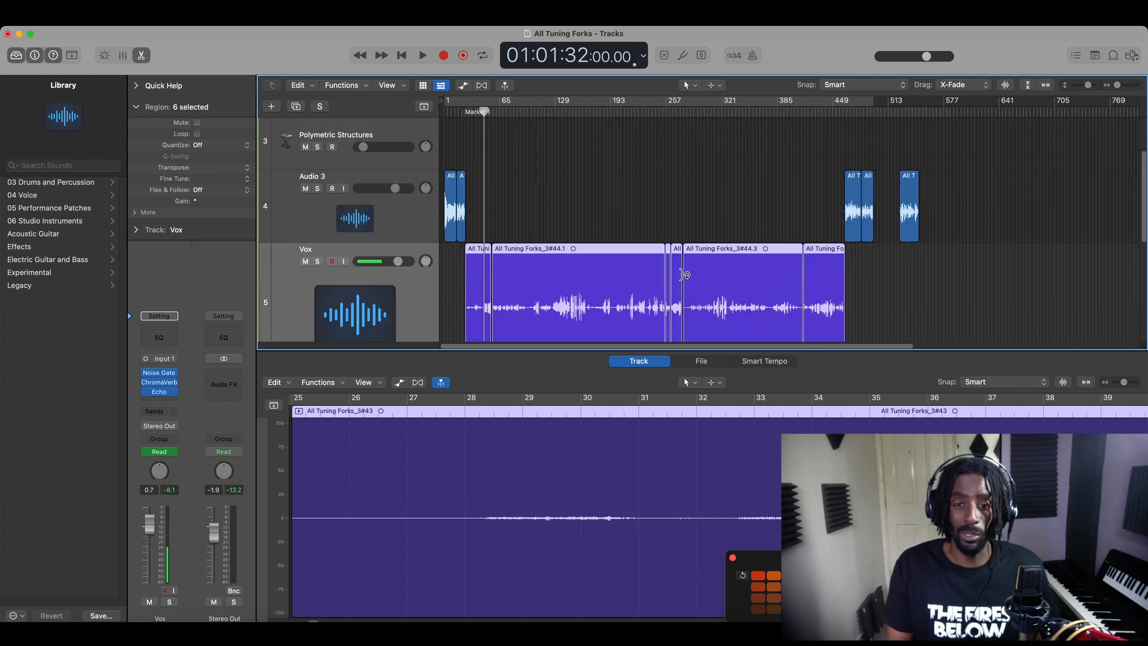
- Place the playhead at about 01:04:12 and select all six regions on the Vox track
{"action": "left_click_drag", "start_coordinate": [1087, 85], "coordinate": [1085, 85]}
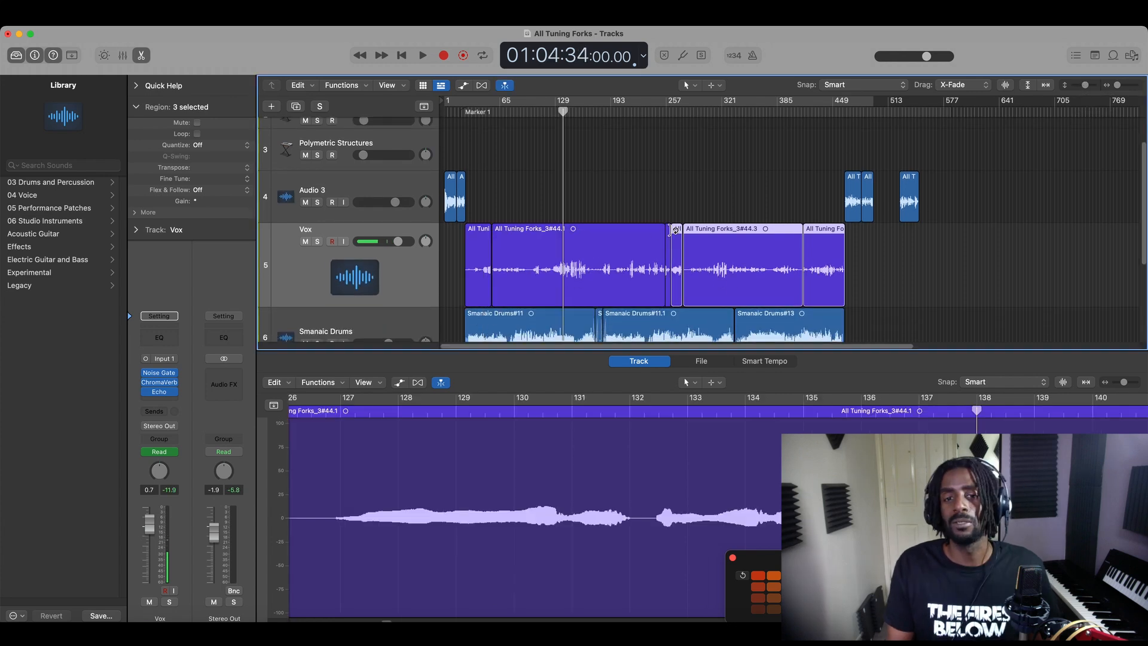
{"action": "left_click", "coordinate": [552, 112]}
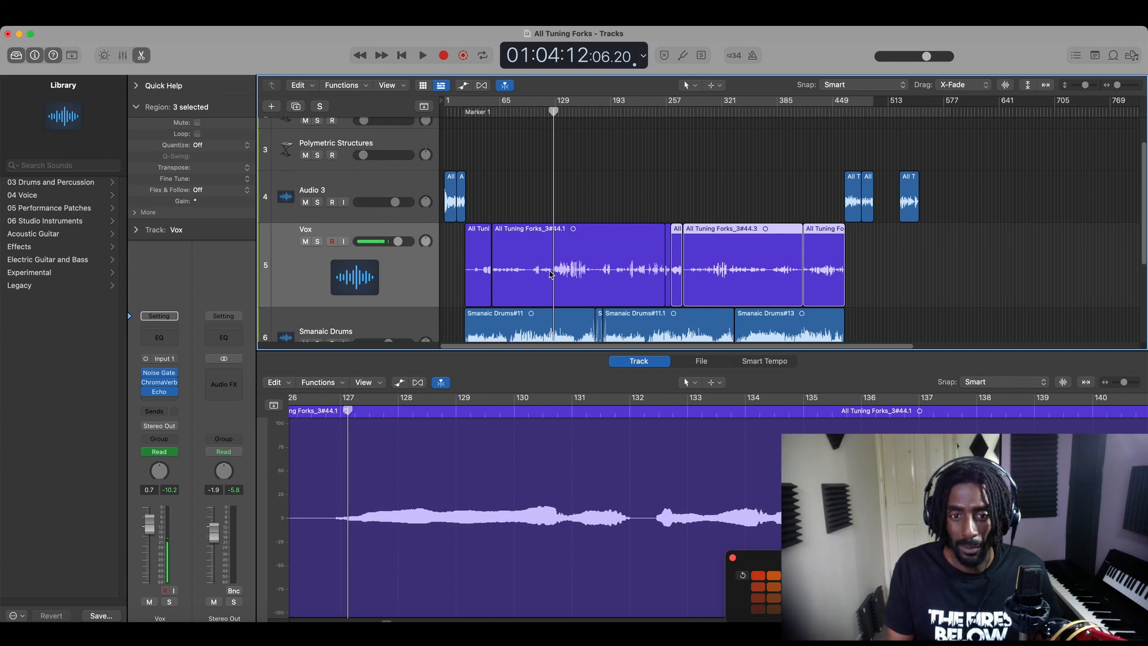
{"action": "left_click_drag", "start_coordinate": [1083, 85], "coordinate": [1099, 87]}
{"action": "left_click", "coordinate": [952, 235]}
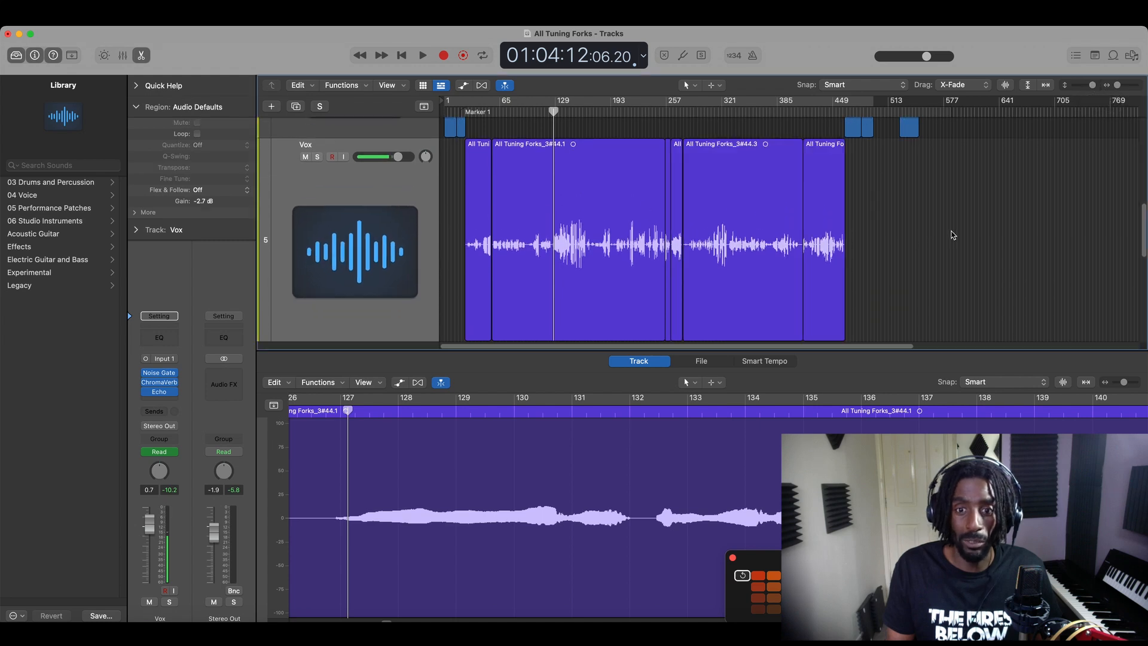
{"action": "key", "text": "super+a"}
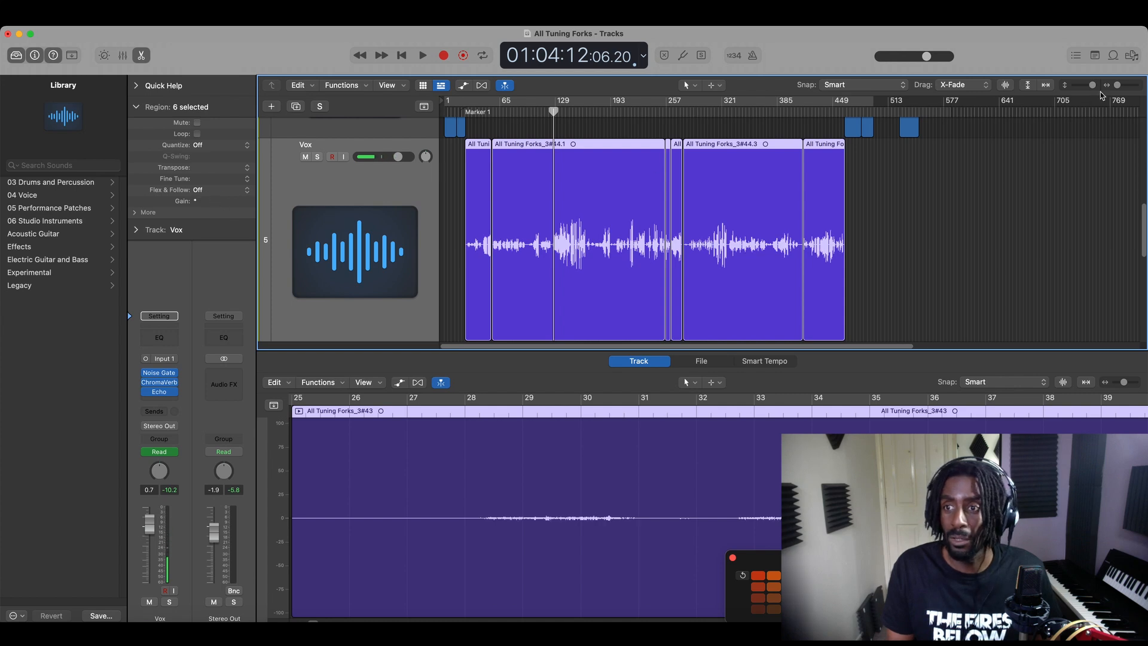
{"action": "left_click_drag", "start_coordinate": [1092, 85], "coordinate": [1117, 85]}
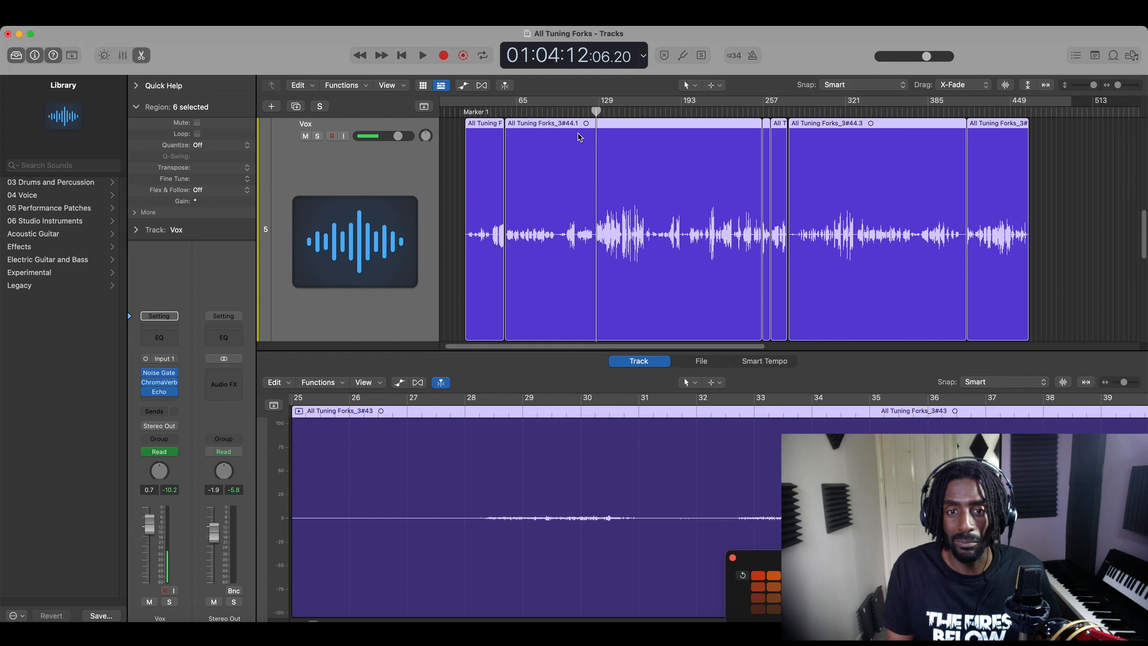
- Solo Vox while playing from 01:04:26, and set the volume automation point at the end of its last region to -0.1 dB
{"action": "left_click", "coordinate": [603, 112]}
{"action": "key", "text": "space"}
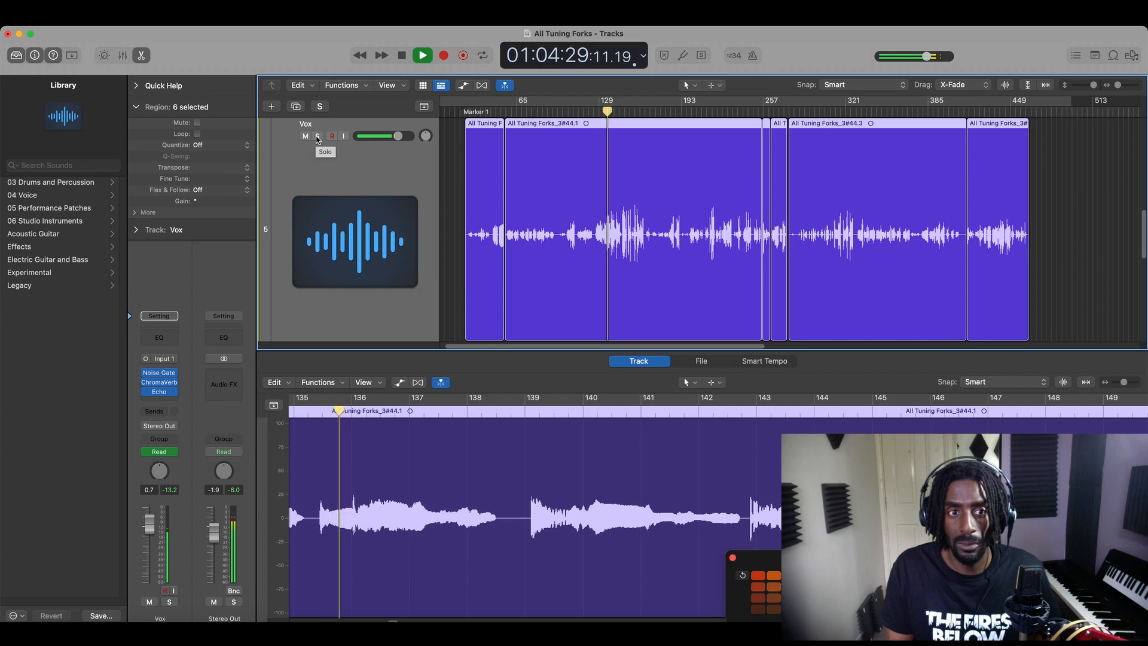
{"action": "key", "text": "s"}
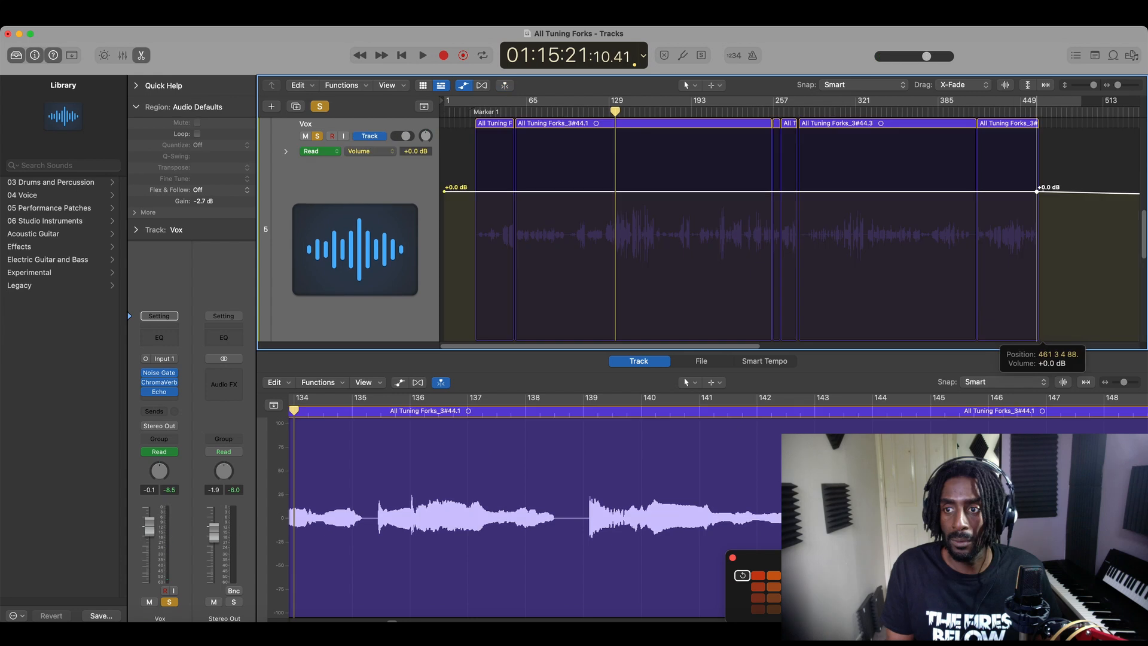
{"action": "left_click_drag", "start_coordinate": [1036, 191], "coordinate": [1037, 192]}
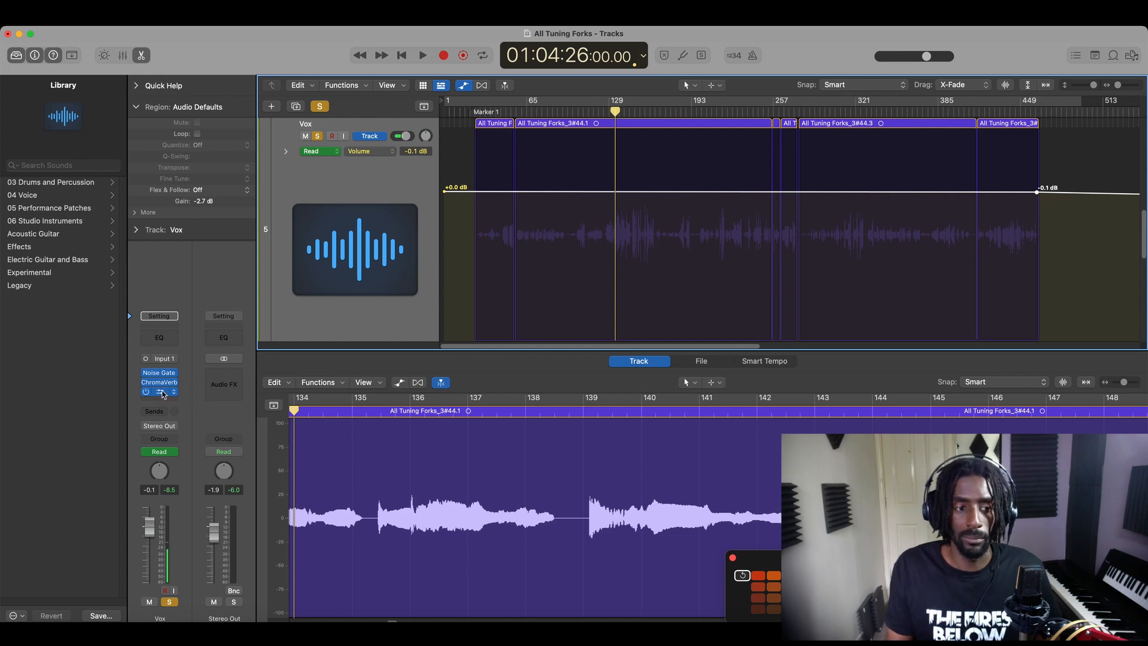
- Free an insert slot between Noise Gate and ChromaVerb on the Vox channel and check the plug-ins available for it
{"action": "left_click_drag", "start_coordinate": [164, 394], "coordinate": [165, 401]}
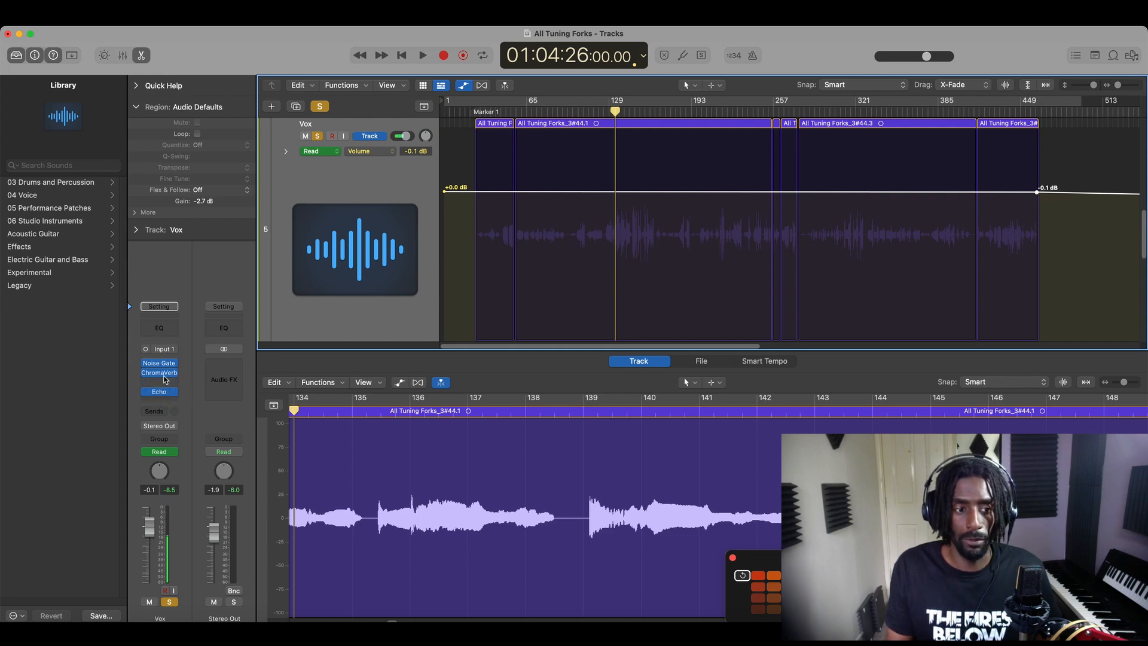
{"action": "left_click", "coordinate": [171, 374]}
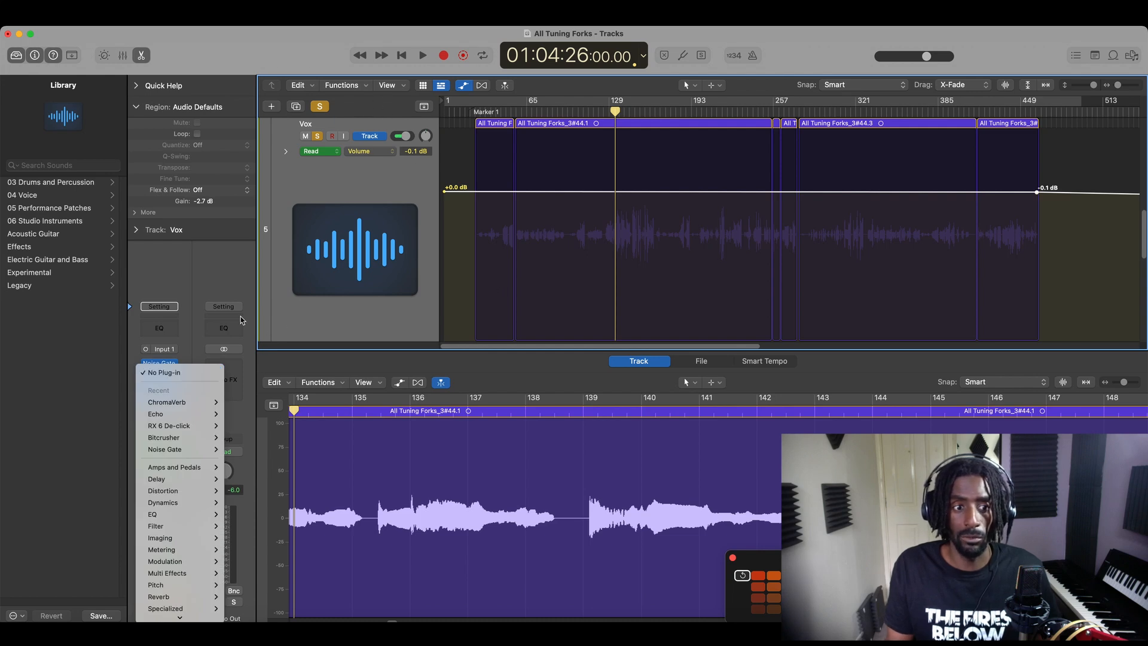
{"action": "left_click", "coordinate": [199, 254]}
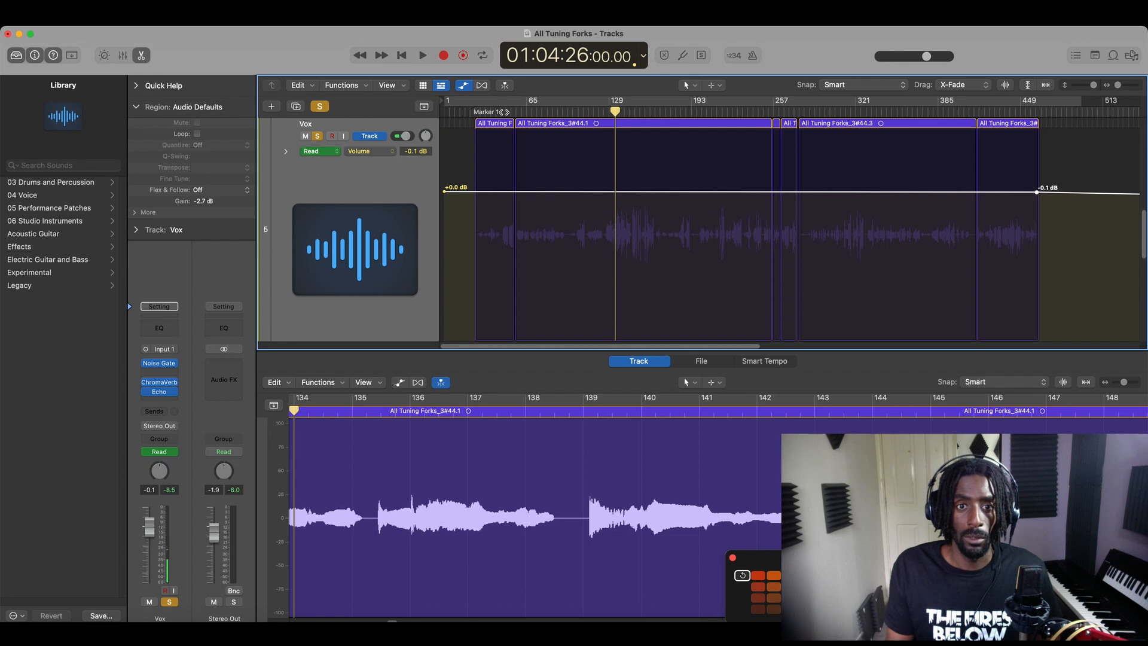
- Play the Vox track from about 01:02:30 to hear its quieter passage
{"action": "left_click", "coordinate": [541, 111]}
{"action": "key", "text": "space"}
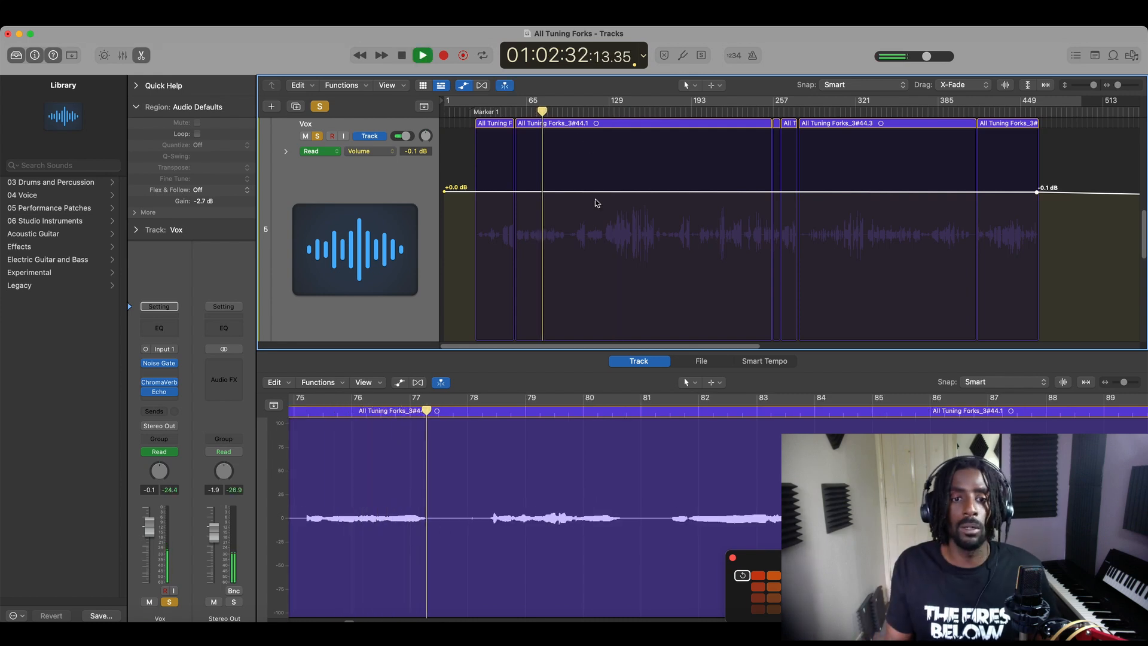
{"action": "key", "text": "space"}
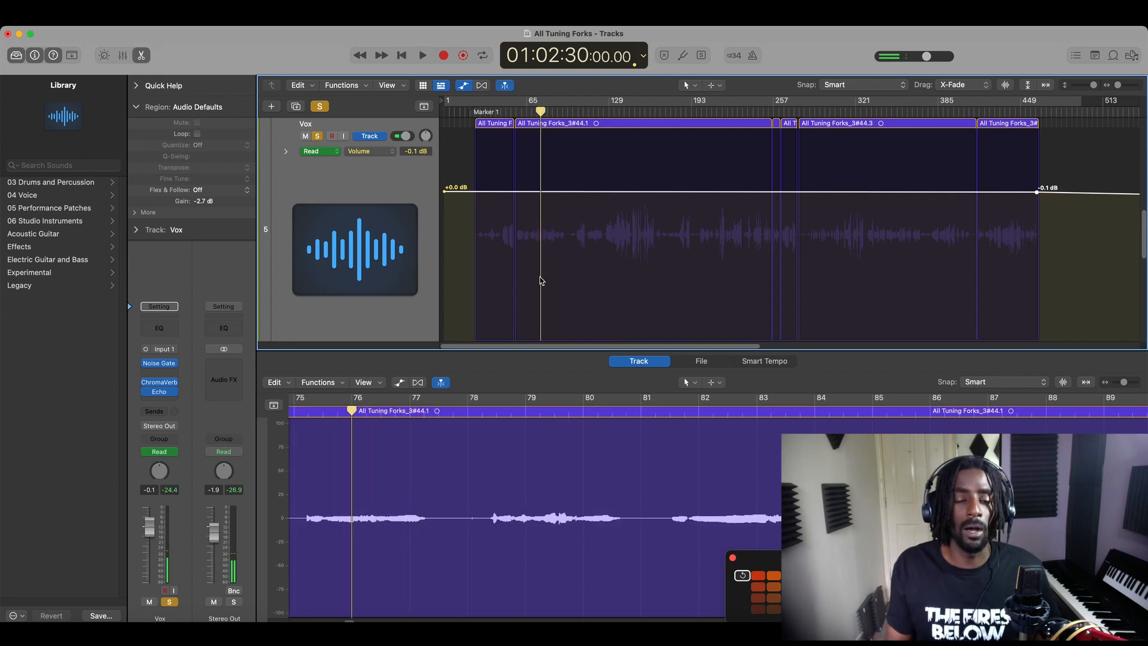
- Insert a mono Compressor between Noise Gate and ChromaVerb on the Vox channel and move its window clear of the track
{"action": "left_click", "coordinate": [176, 375]}
{"action": "mouse_move", "coordinate": [183, 520]}
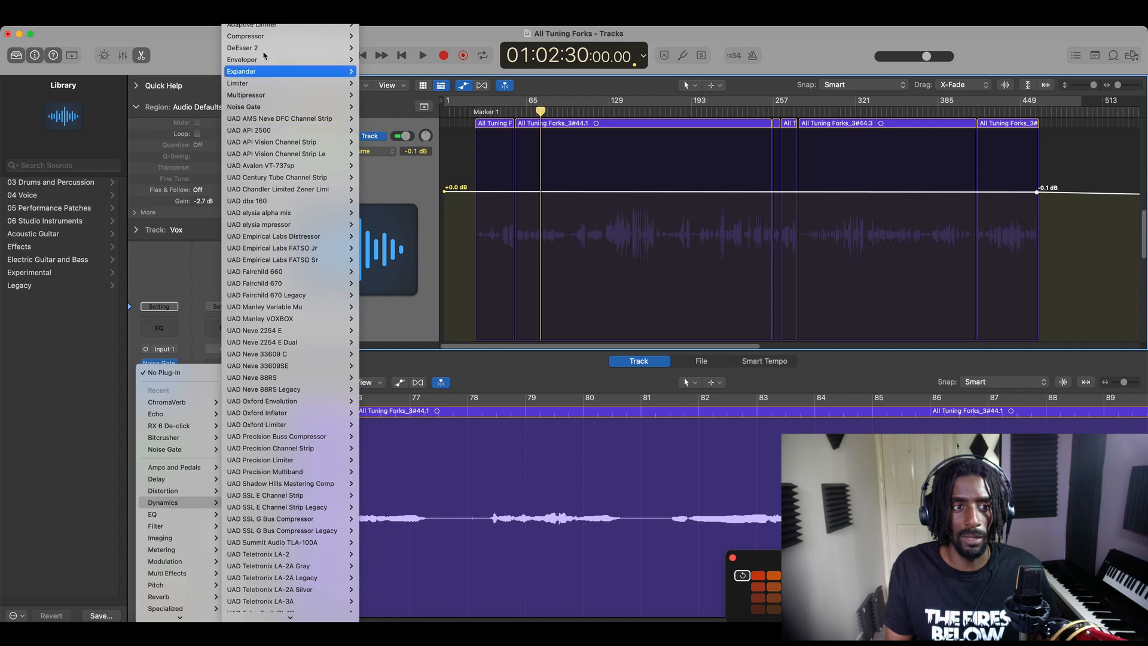
{"action": "mouse_move", "coordinate": [261, 82]}
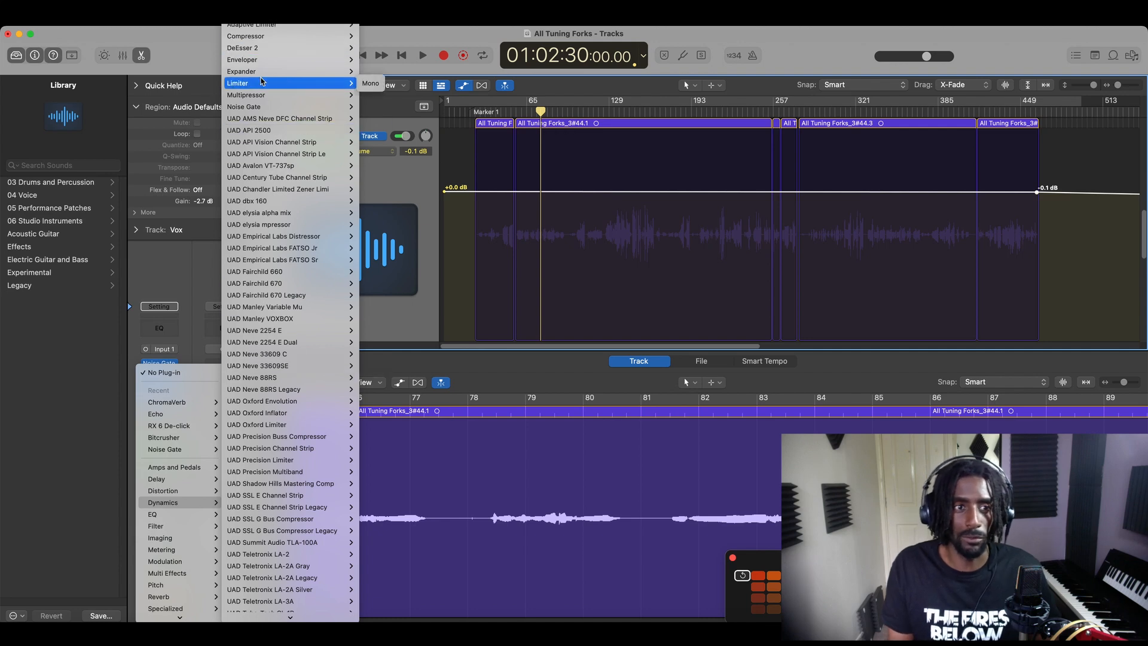
{"action": "mouse_move", "coordinate": [294, 38]}
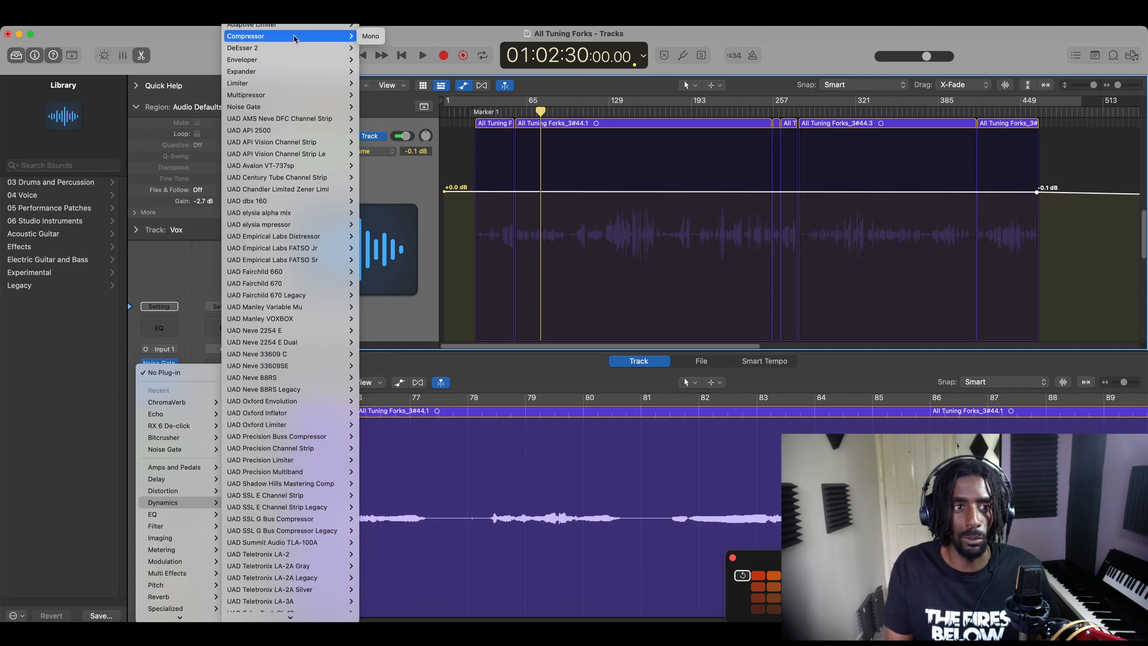
{"action": "left_click", "coordinate": [371, 37]}
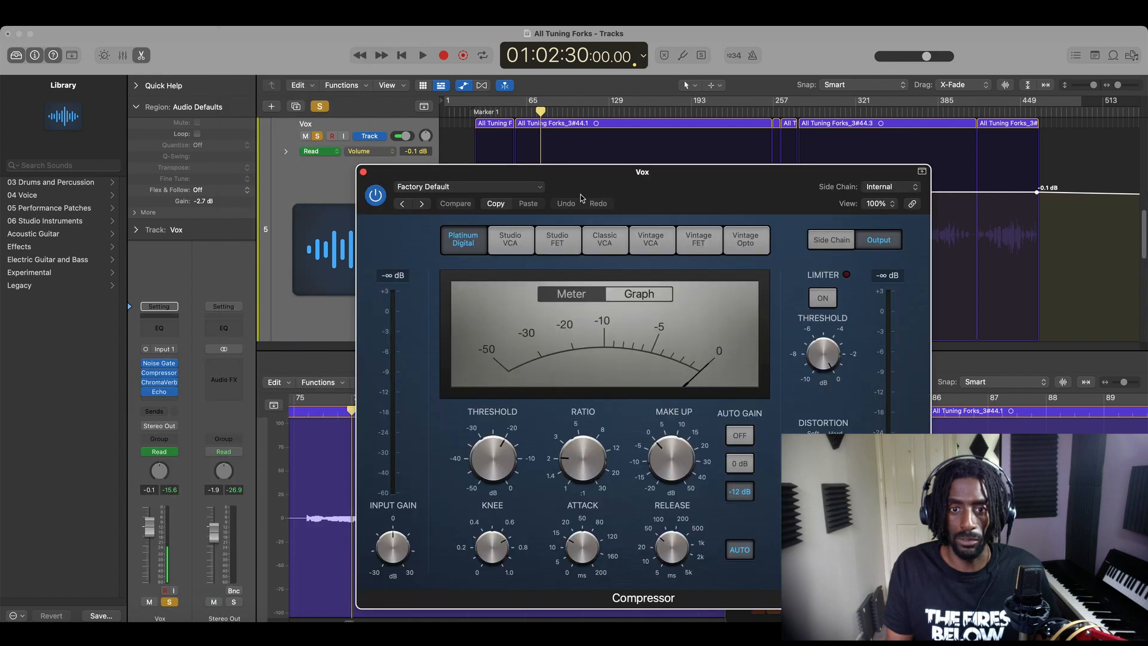
{"action": "left_click_drag", "start_coordinate": [580, 197], "coordinate": [889, 147]}
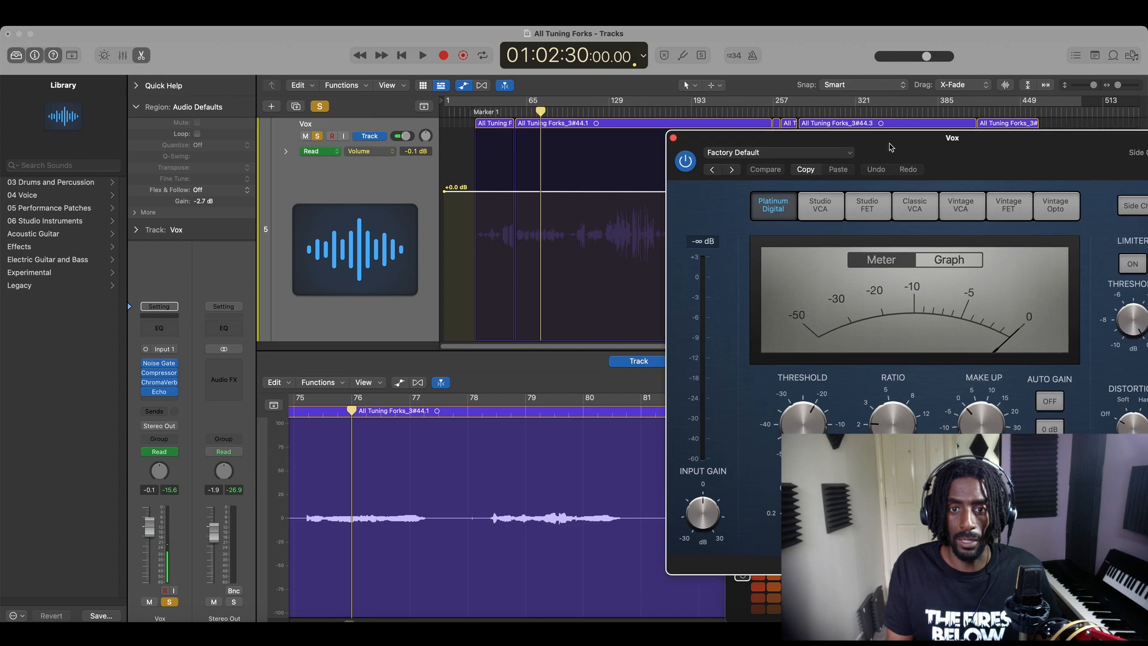
- Play the louder Vox passage from about 01:04:22 and watch the Compressor's gain reduction meter
{"action": "left_click", "coordinate": [613, 115]}
{"action": "key", "text": "space"}
{"action": "key", "text": "space"}
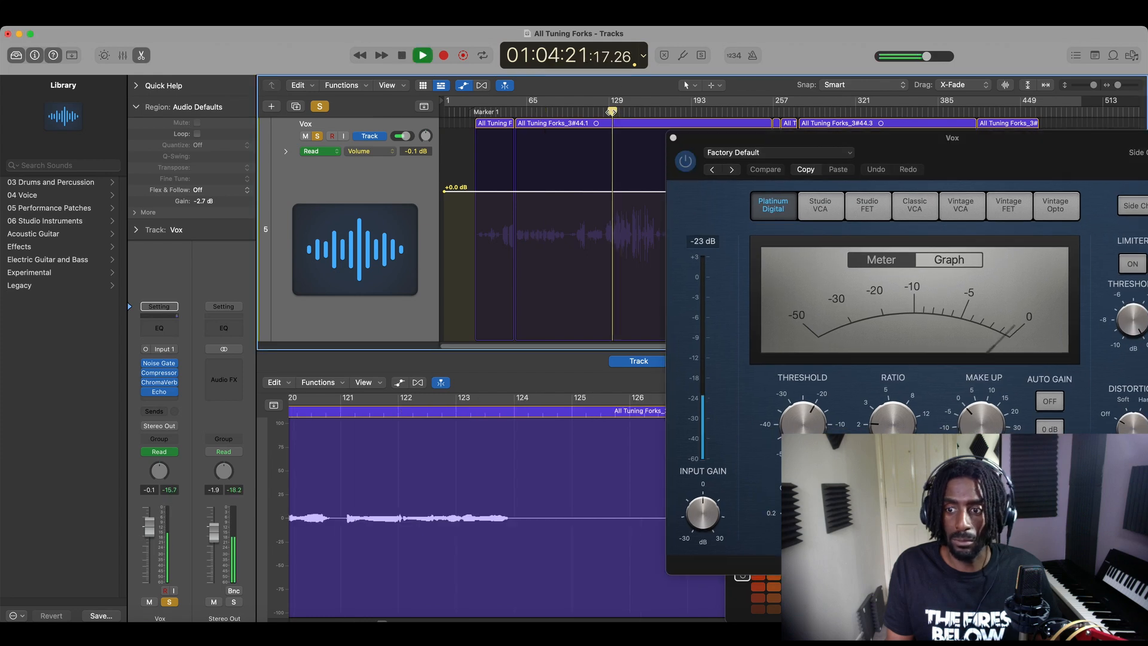
{"action": "left_click_drag", "start_coordinate": [805, 136], "coordinate": [84, 136]}
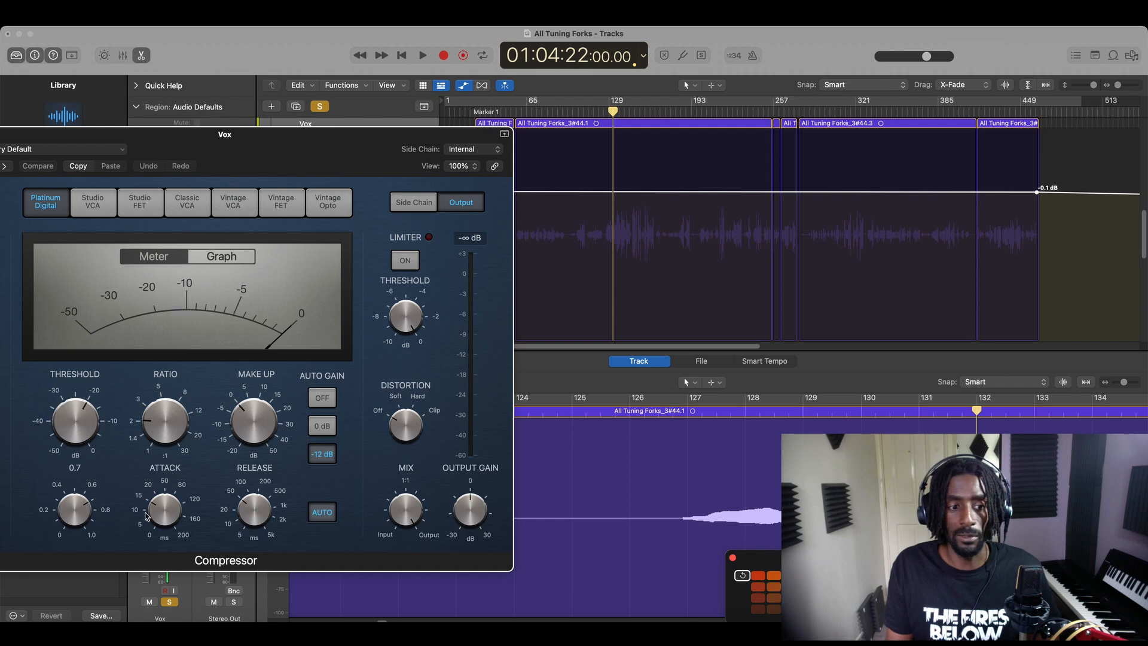
{"action": "left_click_drag", "start_coordinate": [222, 137], "coordinate": [292, 123]}
{"action": "key", "text": "space"}
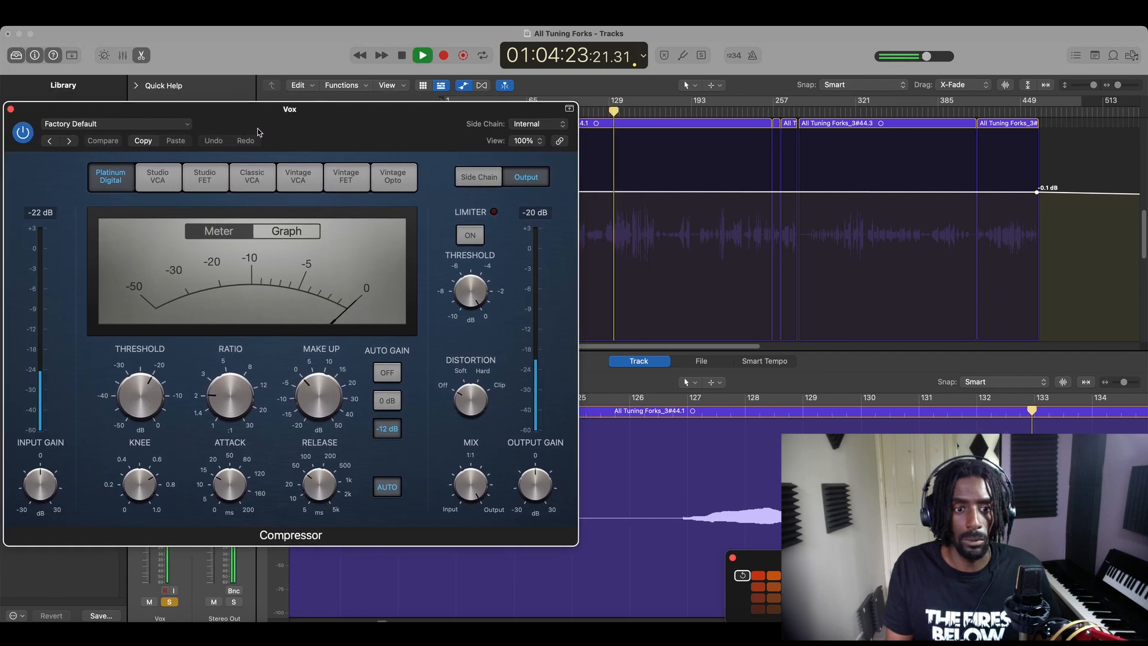
{"action": "left_click_drag", "start_coordinate": [259, 134], "coordinate": [363, 139]}
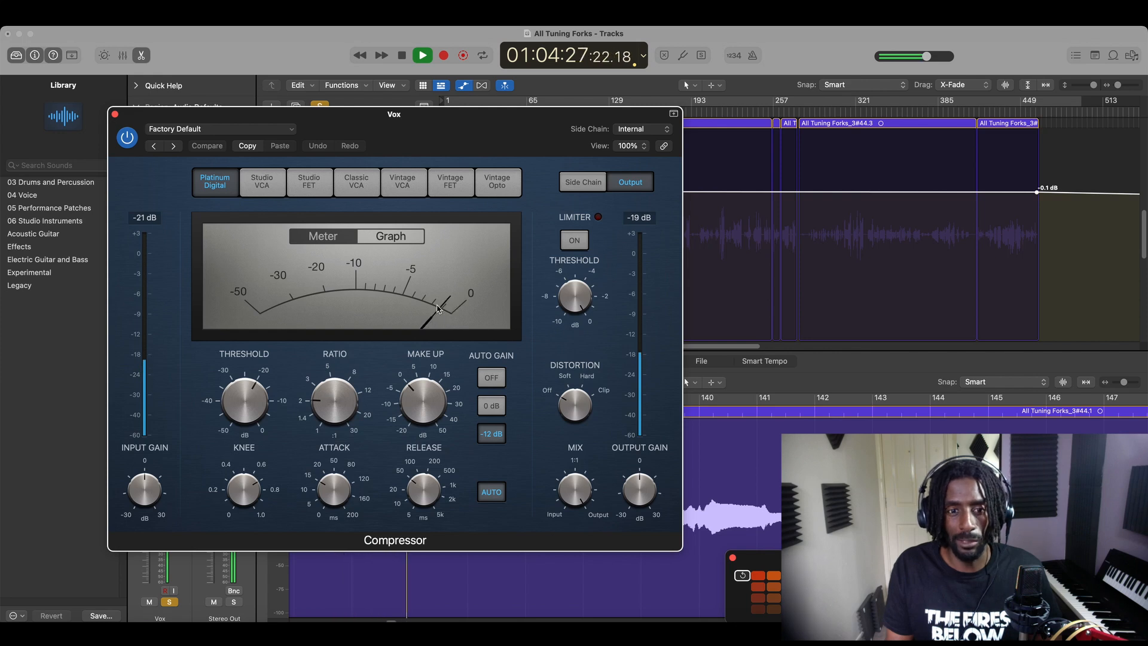
{"action": "left_click_drag", "start_coordinate": [330, 126], "coordinate": [876, 98]}
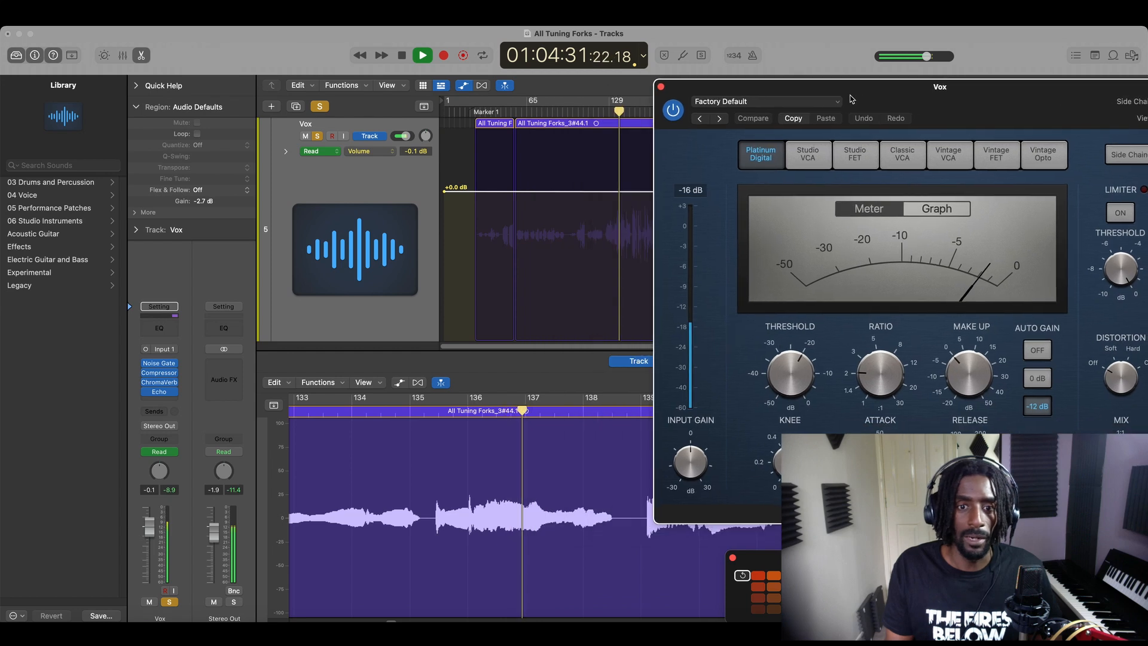
{"action": "key", "text": "space"}
- Play the quieter Vox passage from 01:02:04 to check how the Compressor reacts, and close the Compressor window
{"action": "left_click", "coordinate": [544, 111]}
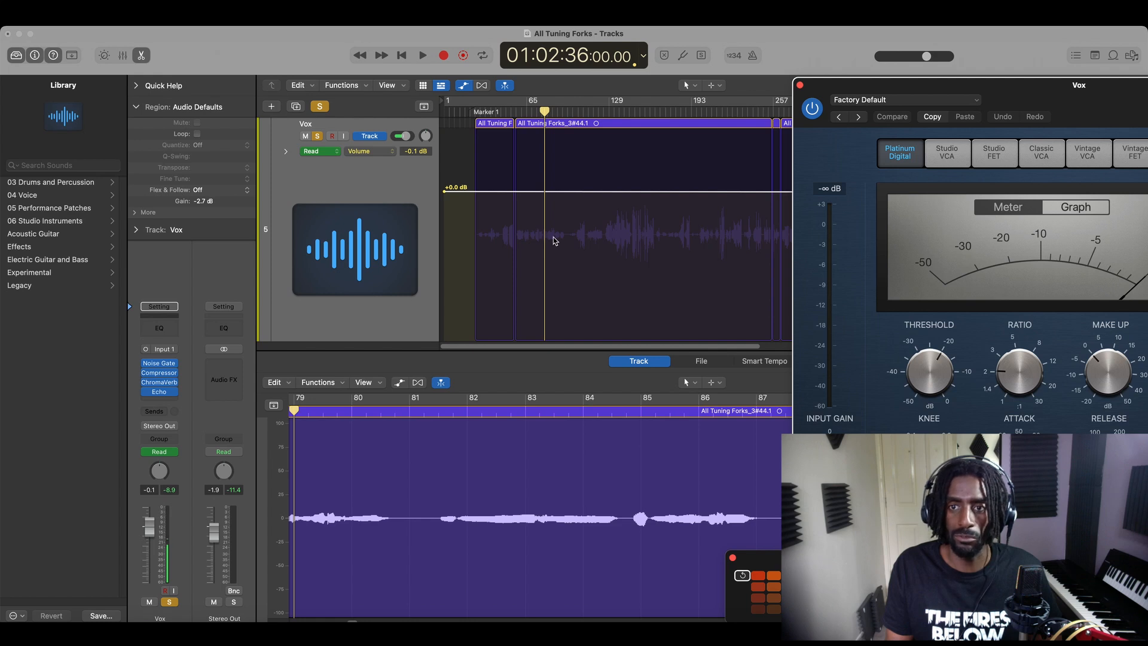
{"action": "left_click_drag", "start_coordinate": [875, 88], "coordinate": [420, 68]}
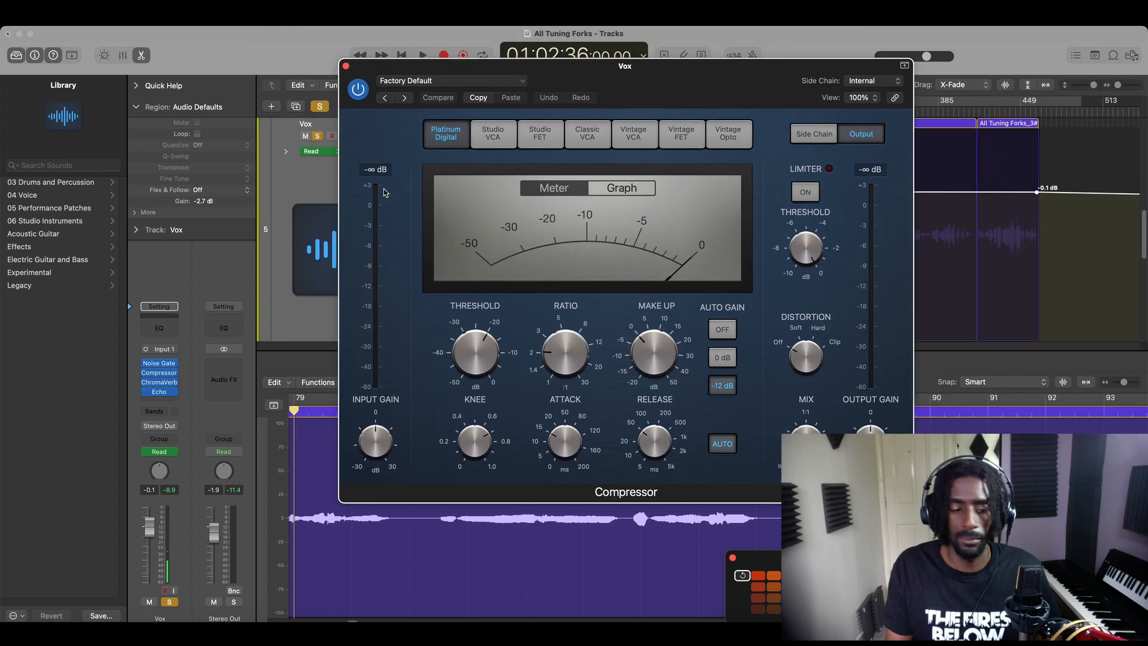
{"action": "left_click_drag", "start_coordinate": [533, 78], "coordinate": [810, 102]}
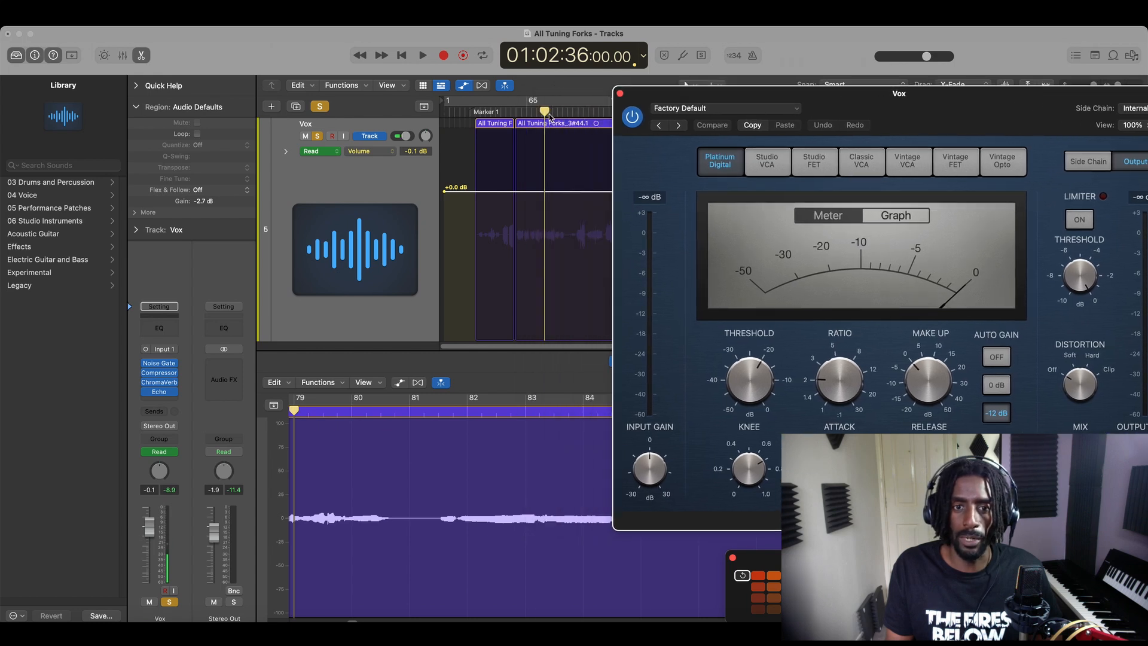
{"action": "left_click_drag", "start_coordinate": [549, 115], "coordinate": [524, 115]}
{"action": "key", "text": "space"}
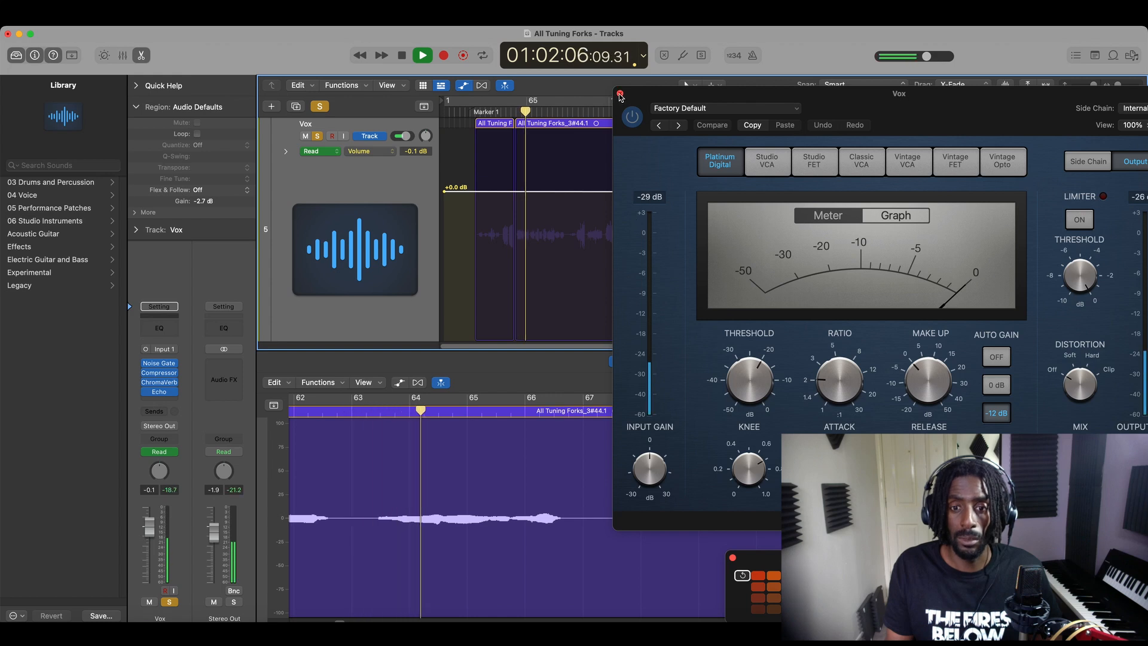
{"action": "left_click", "coordinate": [619, 95]}
{"action": "key", "text": "space"}
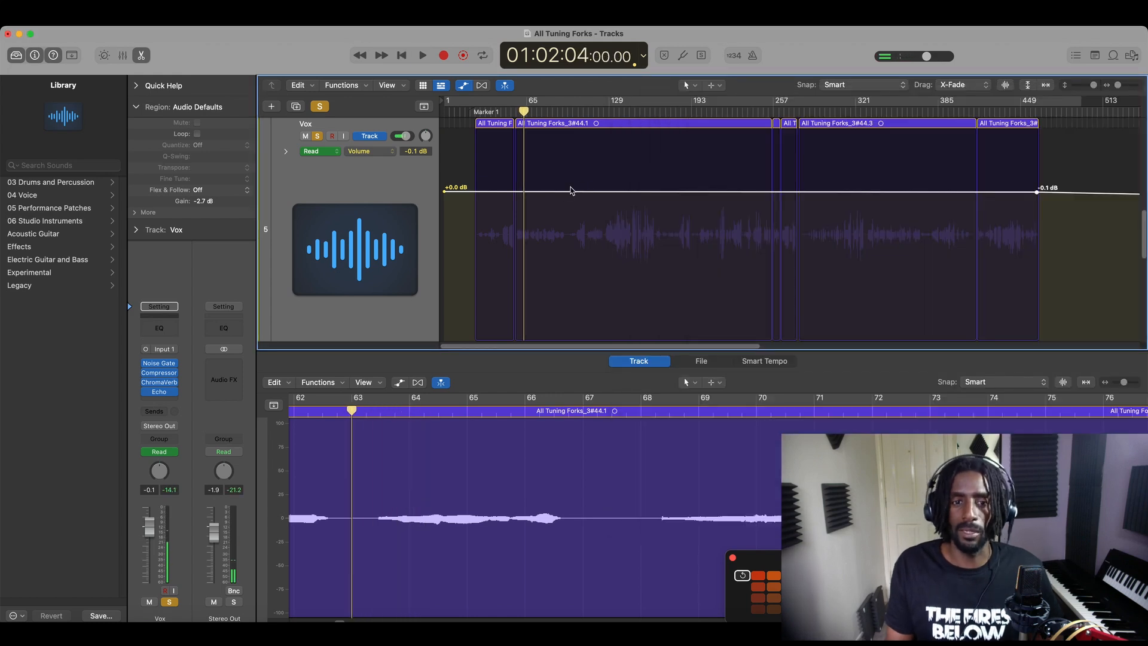
- Hide the track automation and briefly play Vox from 01:02:04
{"action": "left_click", "coordinate": [464, 85]}
{"action": "key", "text": "space"}
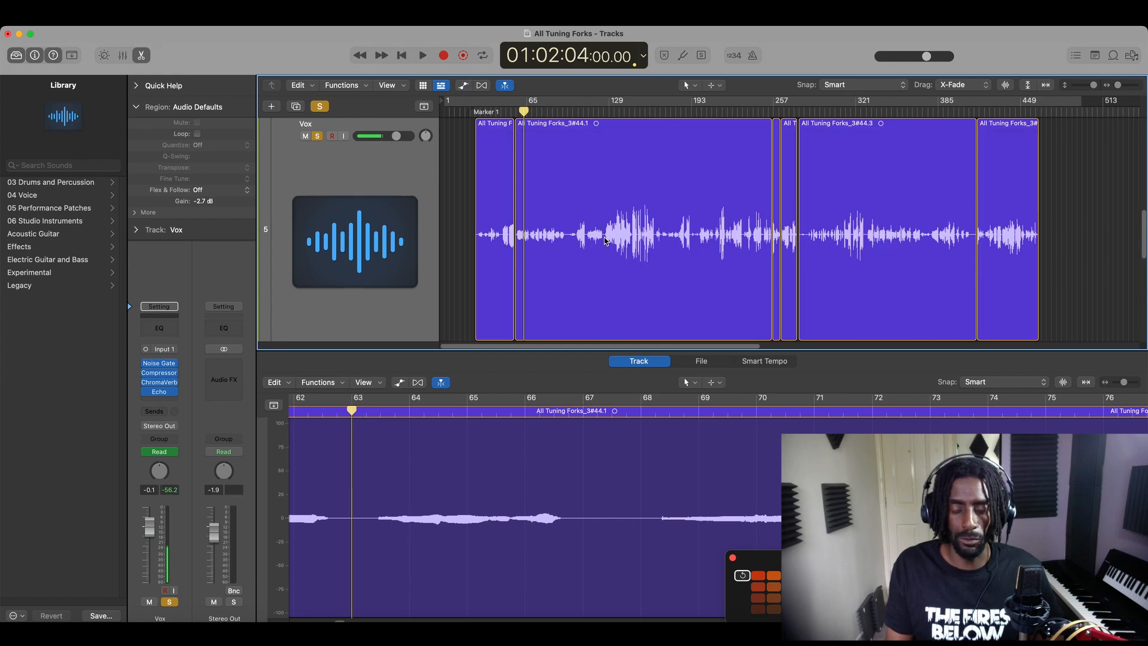
{"action": "key", "text": "space"}
{"action": "key", "text": "space"}
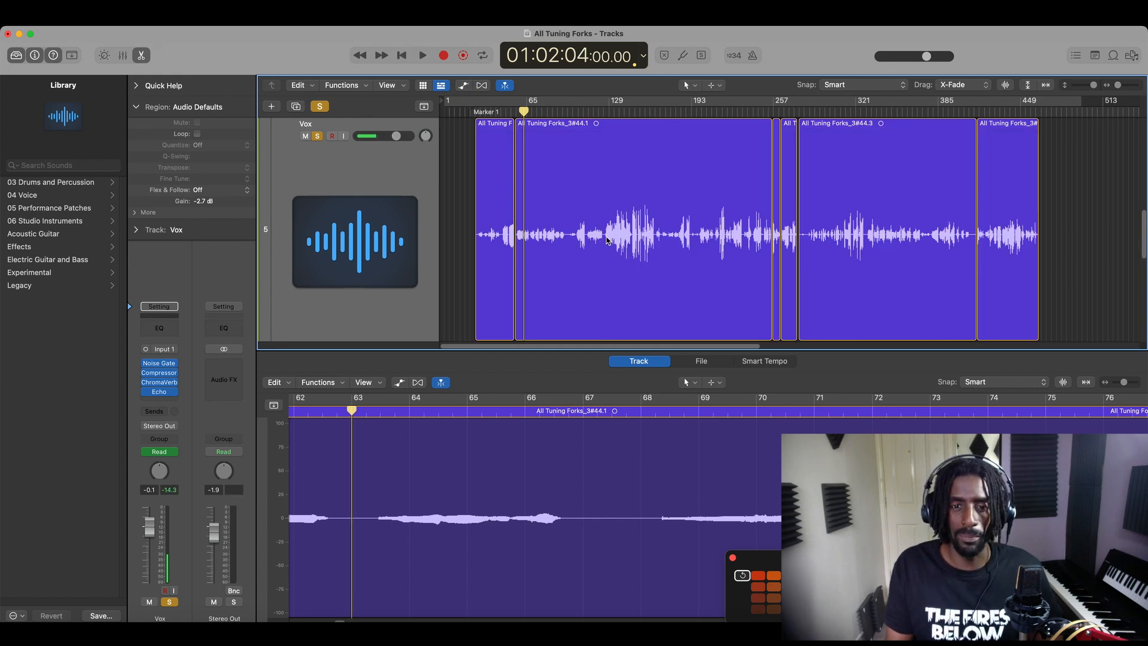
- Split the long Vox region at about bar 125 and set the gain of its quieter first part to +1.3 dB
{"action": "left_click_drag", "start_coordinate": [604, 236], "coordinate": [516, 245]}
{"action": "left_click", "coordinate": [568, 239]}
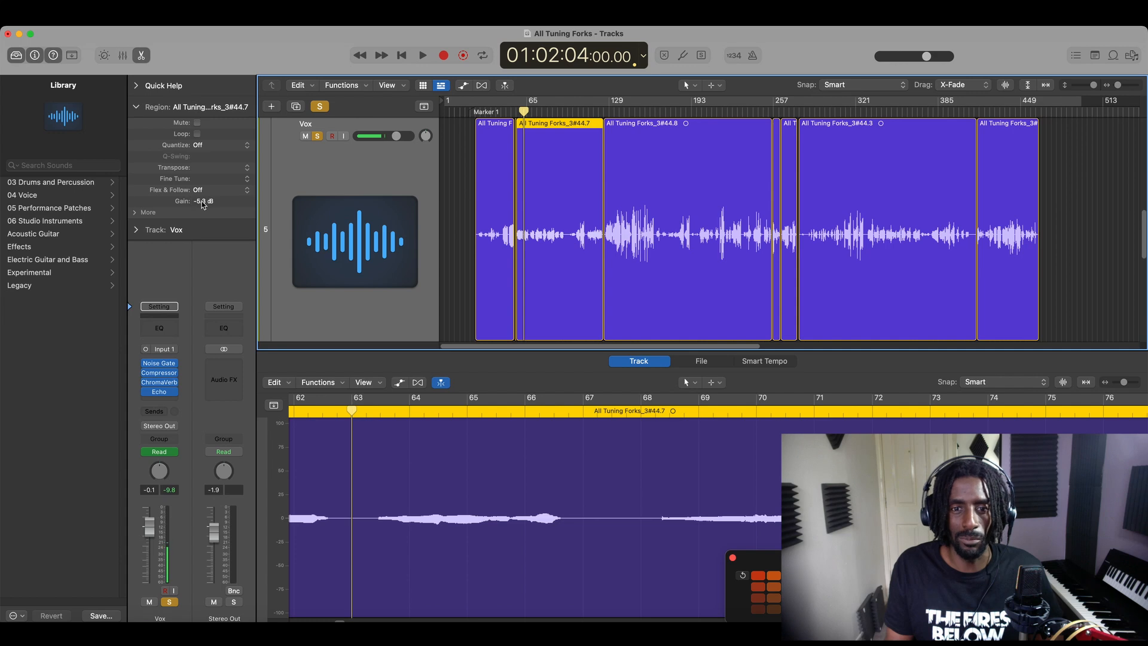
{"action": "left_click_drag", "start_coordinate": [203, 201], "coordinate": [202, 142]}
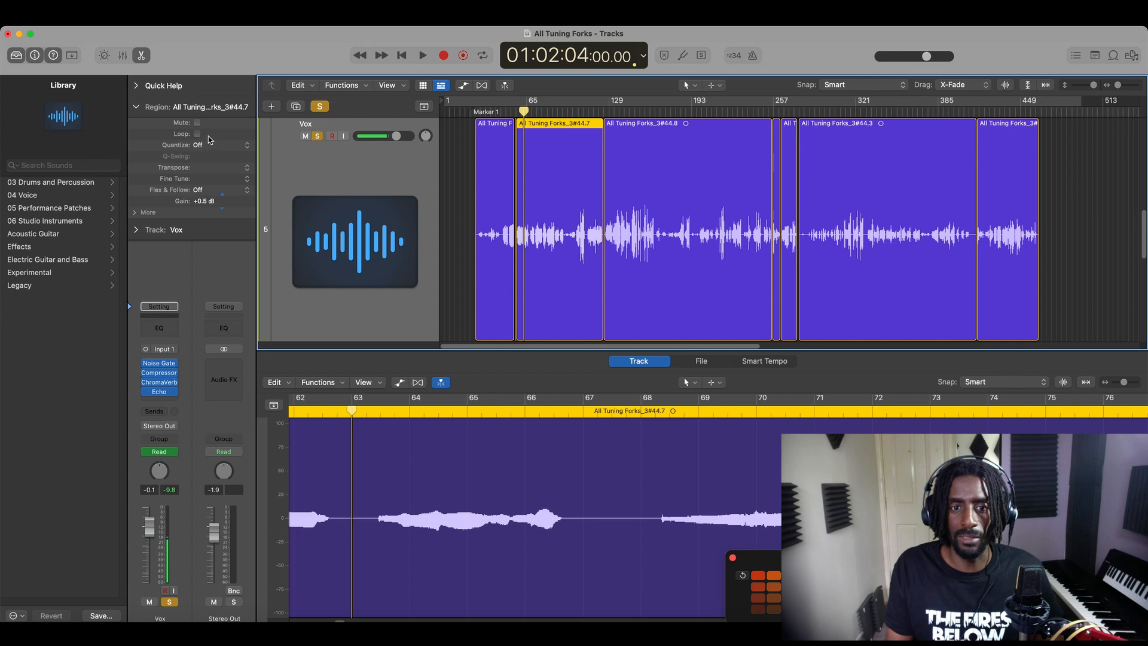
{"action": "left_click_drag", "start_coordinate": [203, 201], "coordinate": [204, 131]}
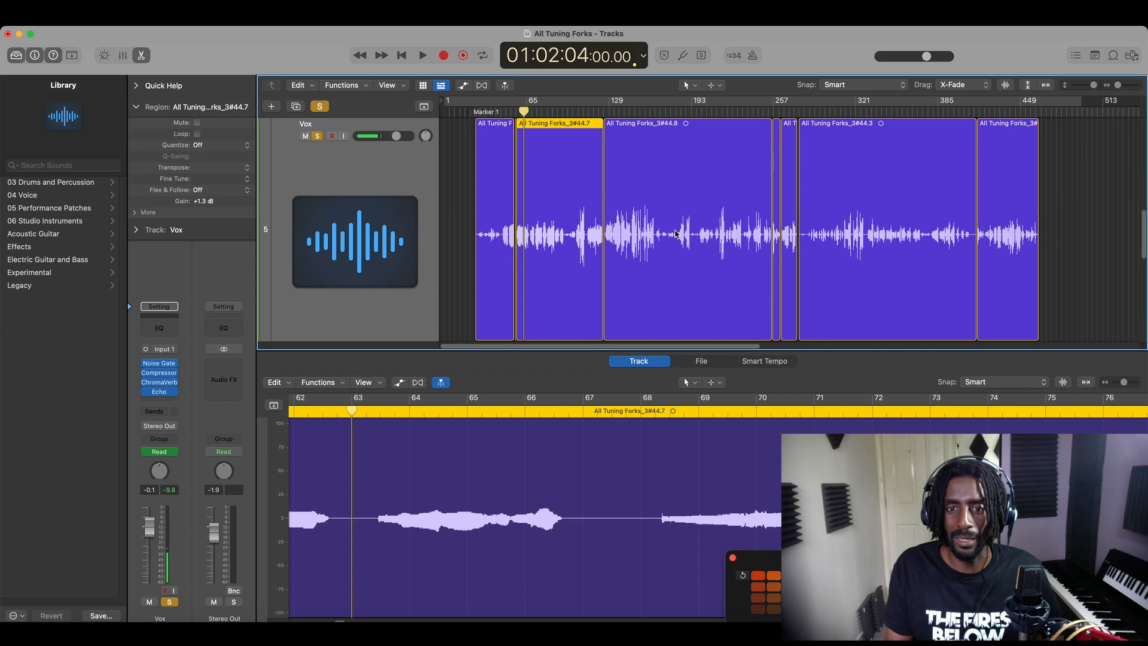
- Split off the quiet Vox section from about bar 165 to 215 and set its gain to +0.4 dB
{"action": "left_click", "coordinate": [656, 238]}
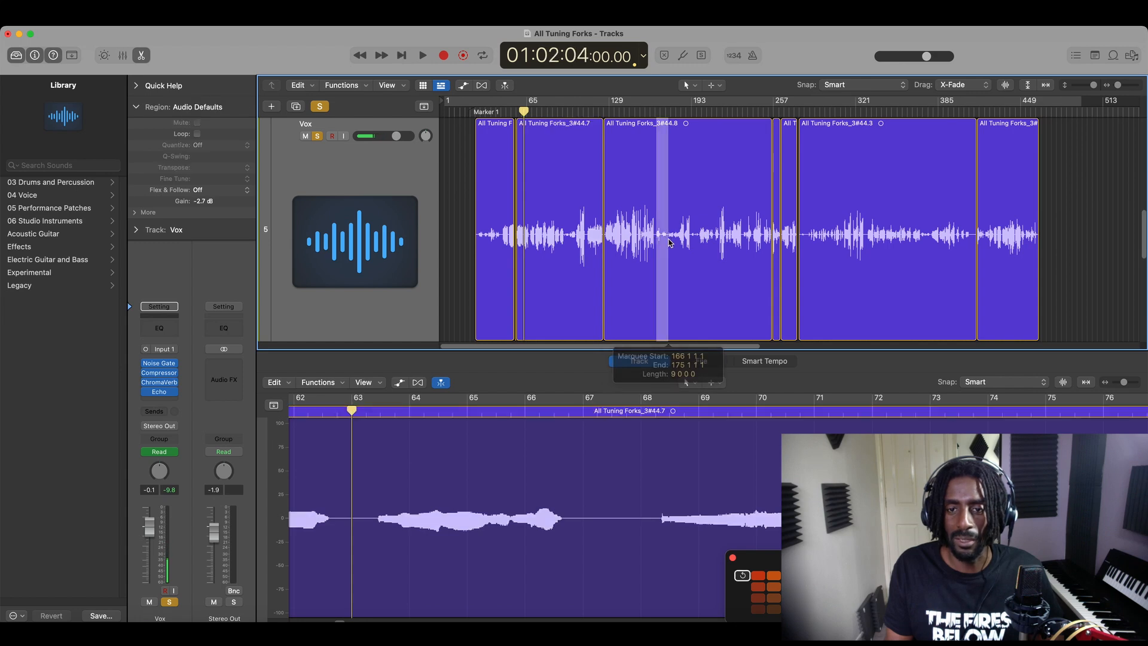
{"action": "left_click", "coordinate": [696, 239]}
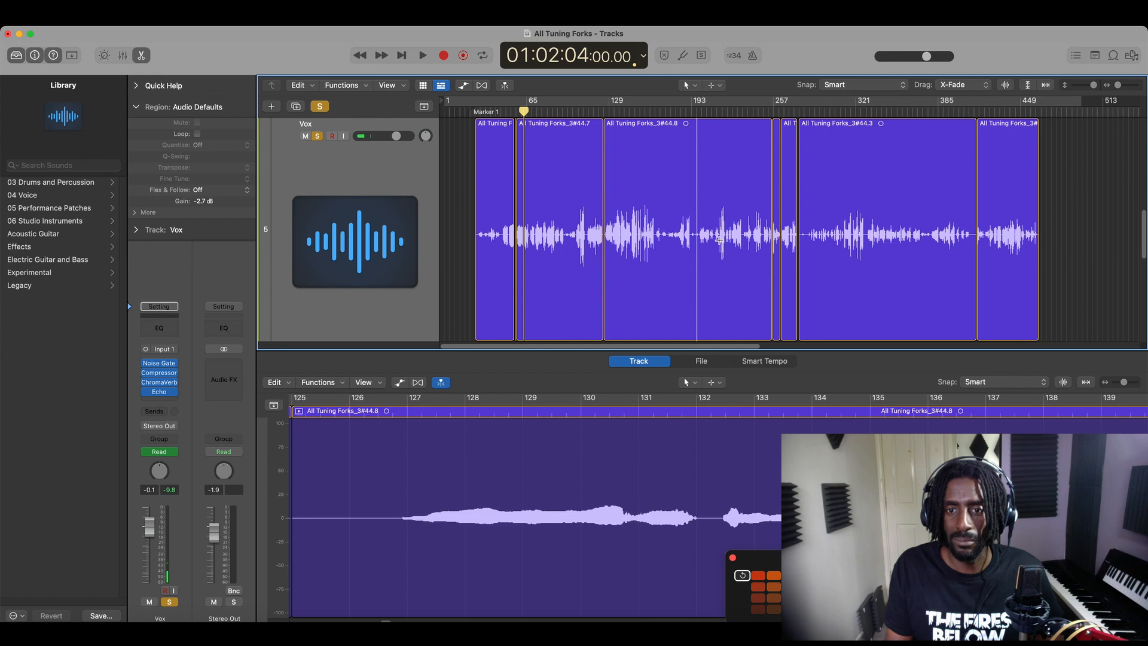
{"action": "left_click_drag", "start_coordinate": [719, 240], "coordinate": [655, 248]}
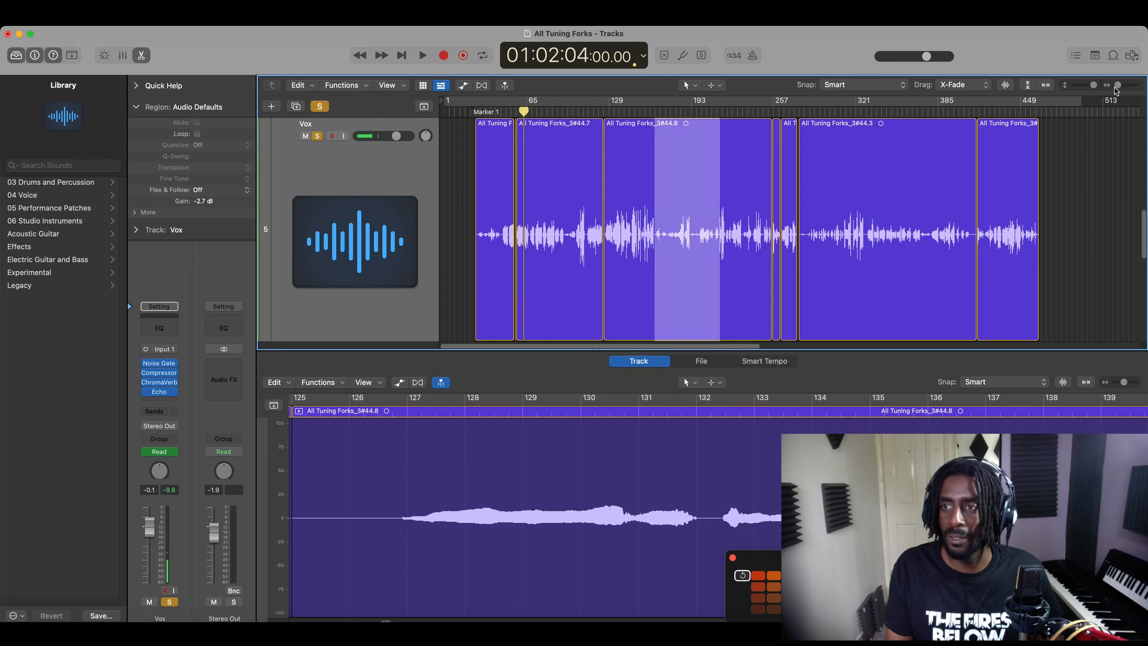
{"action": "left_click_drag", "start_coordinate": [1115, 90], "coordinate": [1118, 87]}
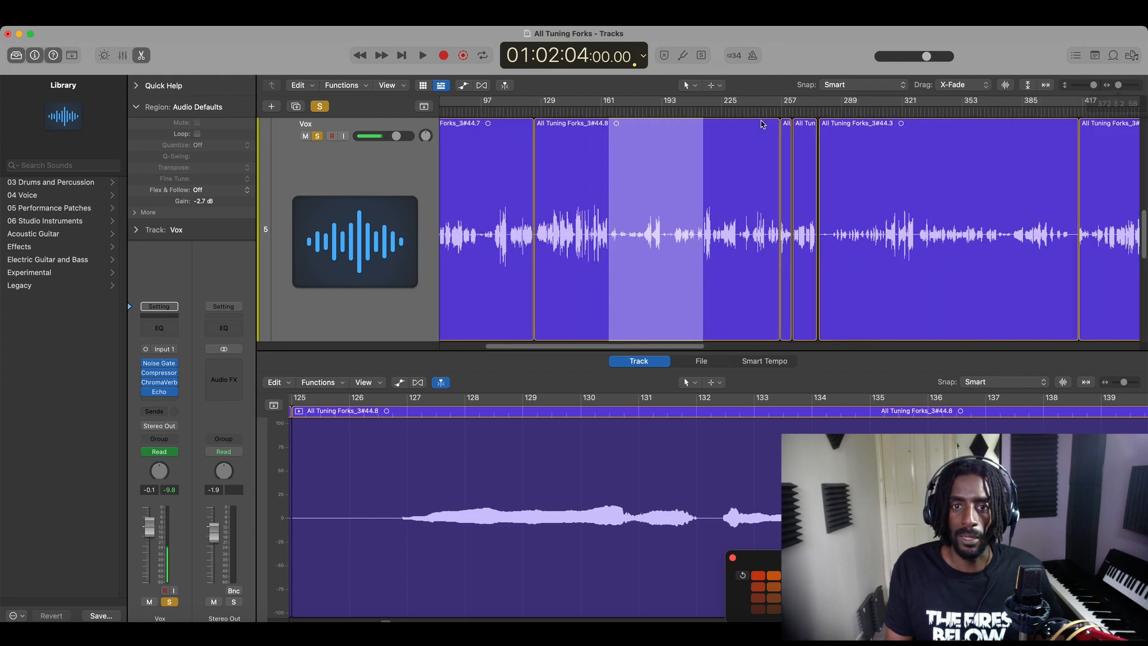
{"action": "left_click", "coordinate": [653, 148]}
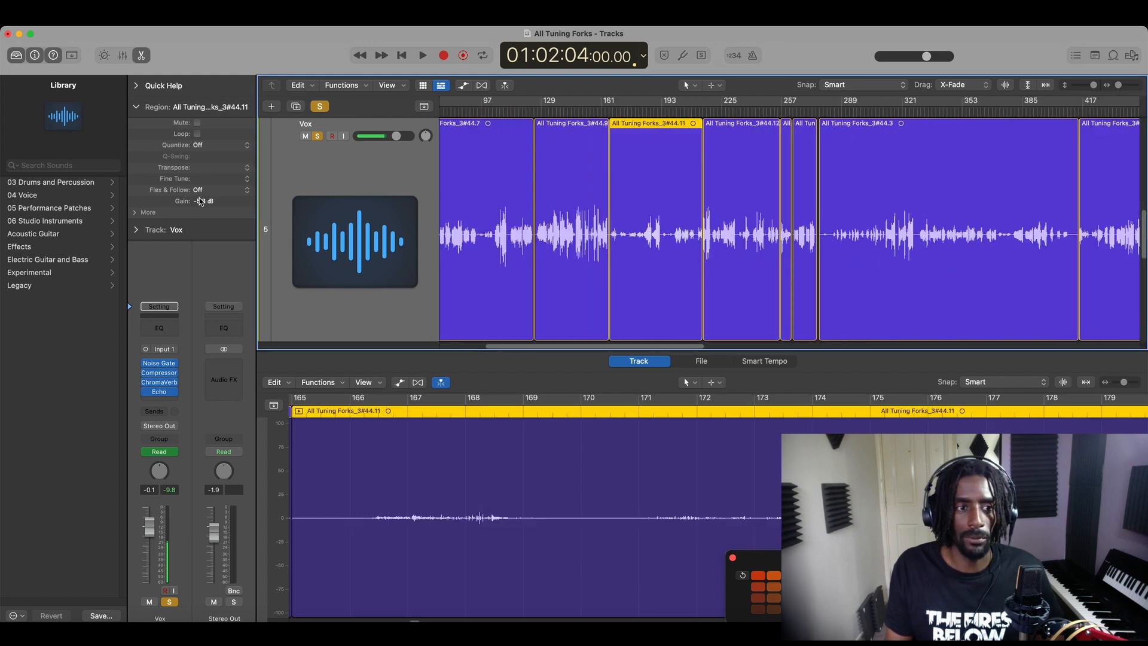
{"action": "left_click_drag", "start_coordinate": [201, 193], "coordinate": [222, 138]}
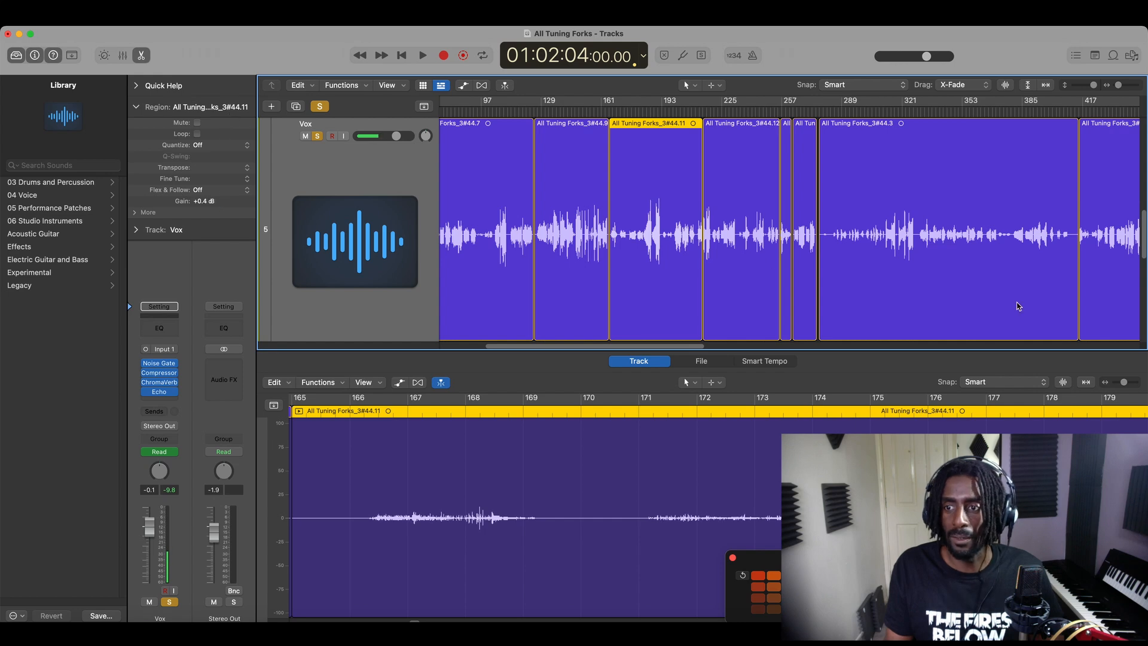
- Set the gain of the long Vox region All Tuning Forks_3#44.3 to -3.1 dB
{"action": "left_click_drag", "start_coordinate": [1118, 85], "coordinate": [1117, 86]}
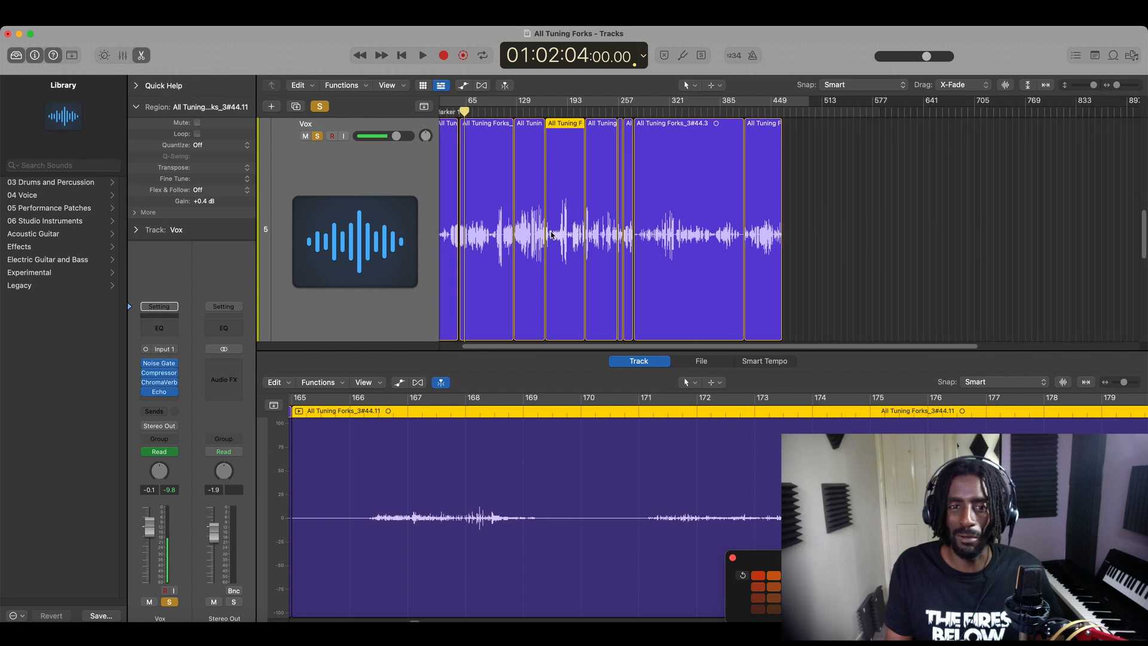
{"action": "left_click", "coordinate": [636, 249]}
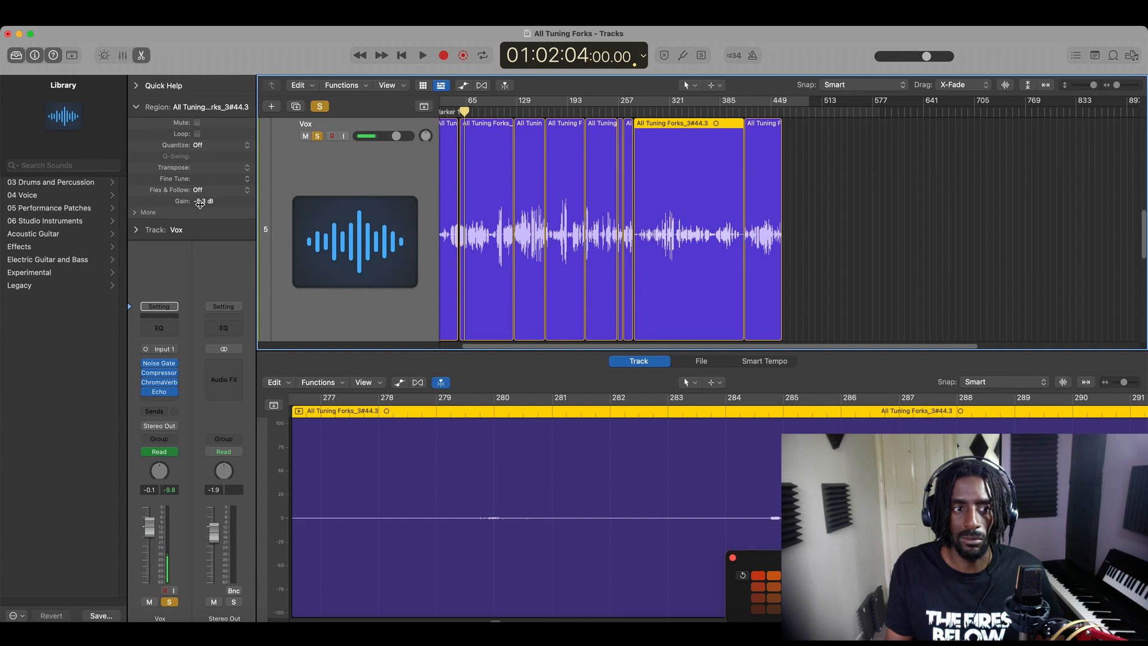
{"action": "left_click_drag", "start_coordinate": [202, 203], "coordinate": [244, 184]}
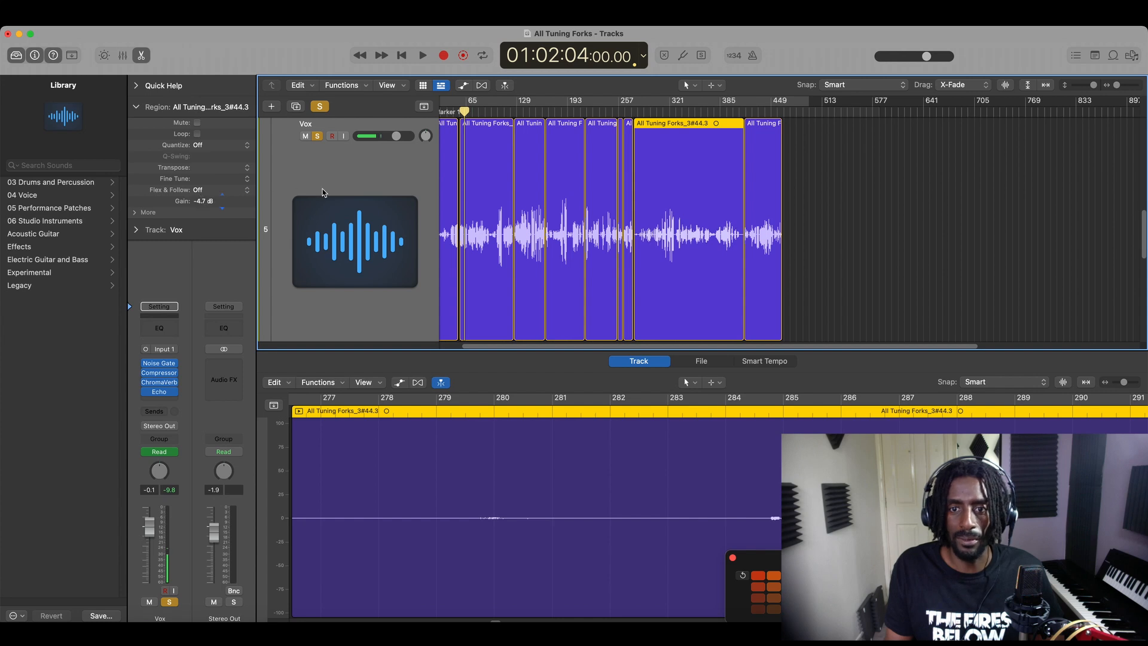
{"action": "left_click_drag", "start_coordinate": [323, 193], "coordinate": [300, 163]}
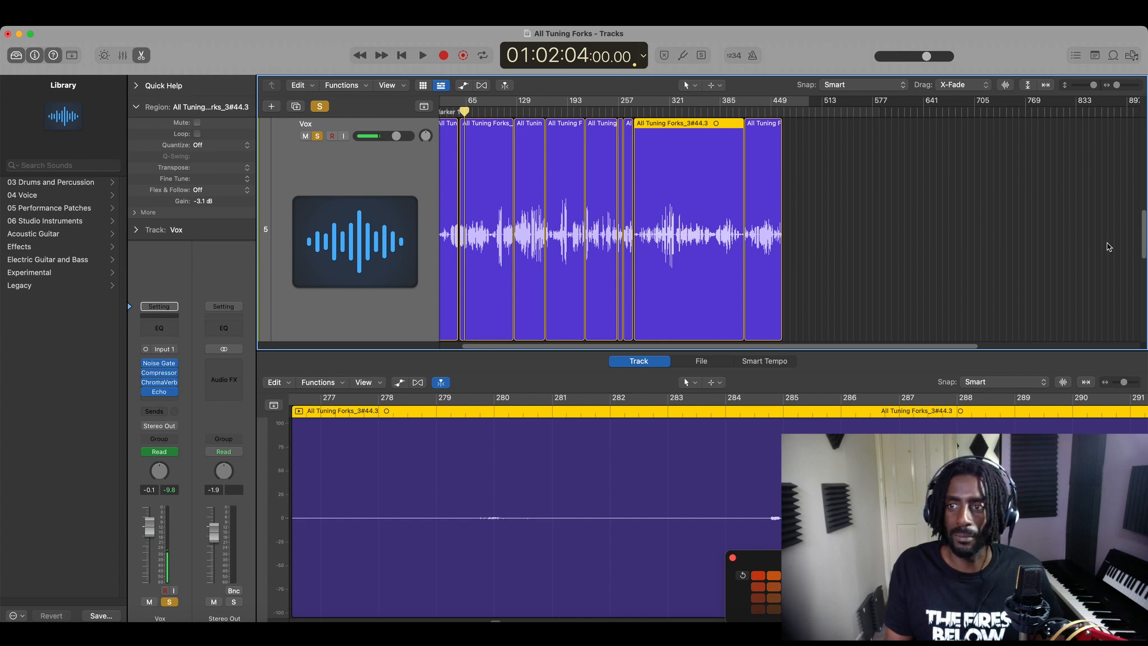
- Play the levelled Vox track from near its start and from about 01:01:56
{"action": "left_click", "coordinate": [1116, 85]}
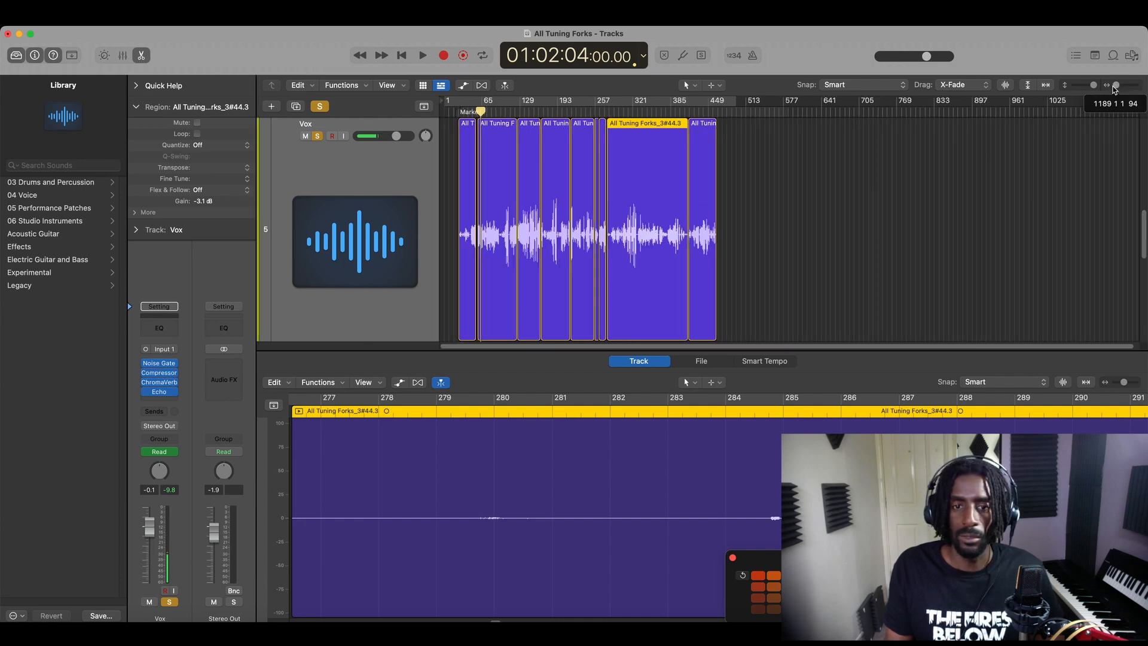
{"action": "left_click", "coordinate": [741, 347]}
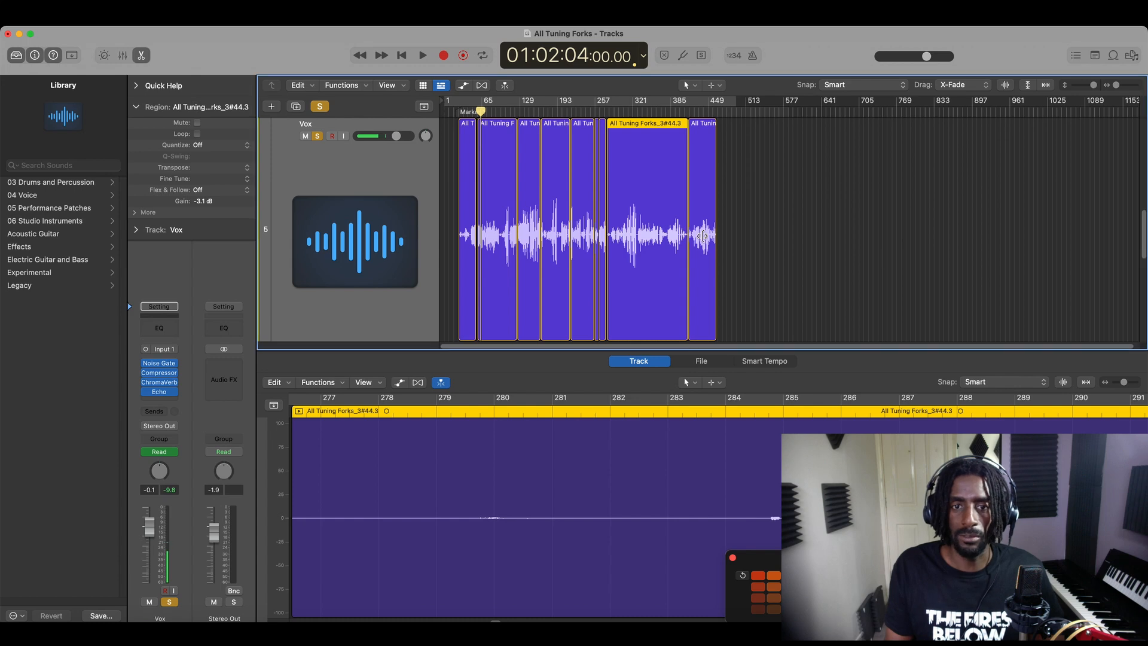
{"action": "double_click", "coordinate": [461, 112]}
{"action": "left_click", "coordinate": [479, 114]}
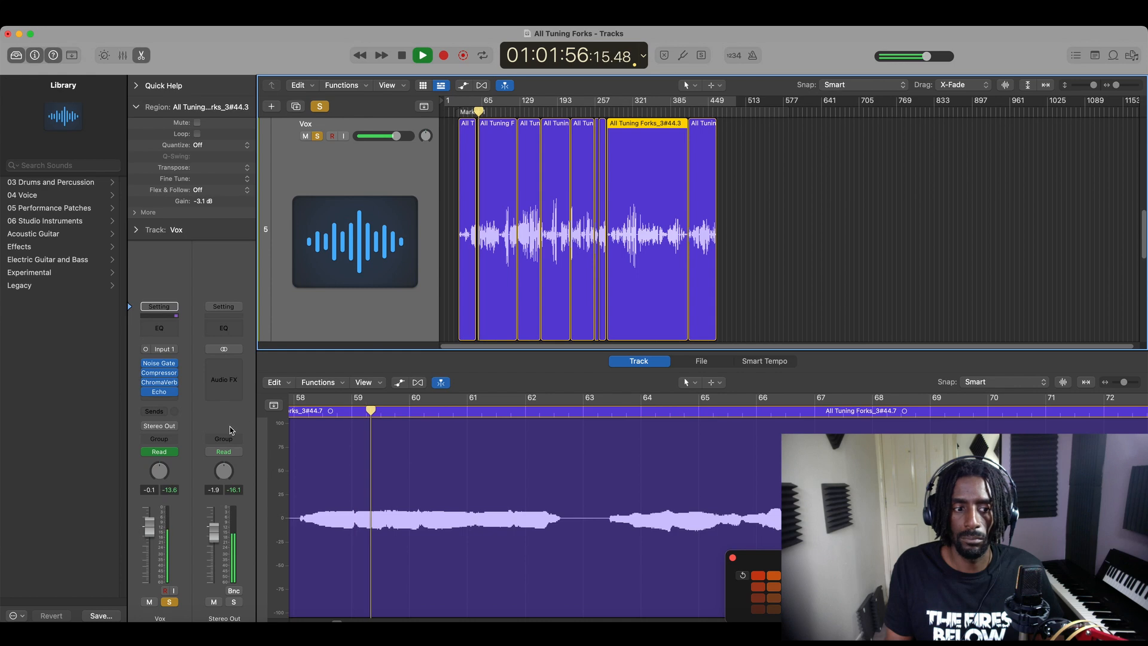
- Lower the Vox track's Compressor threshold to -30.5 dB during playback
{"action": "mouse_move", "coordinate": [165, 384]}
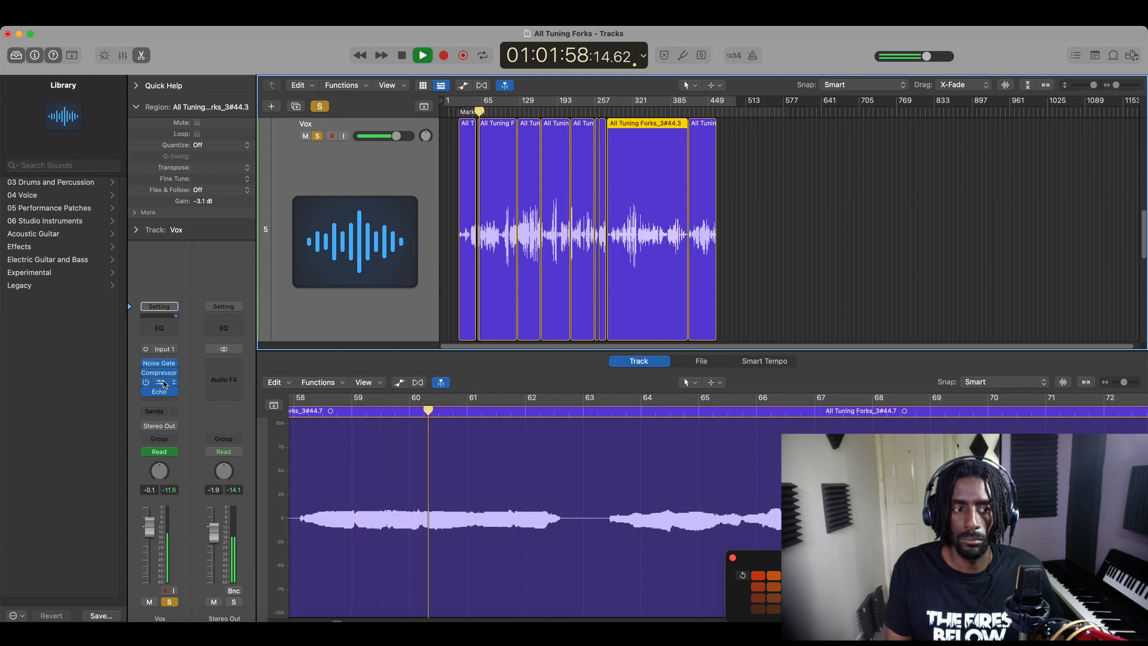
{"action": "left_click", "coordinate": [163, 373]}
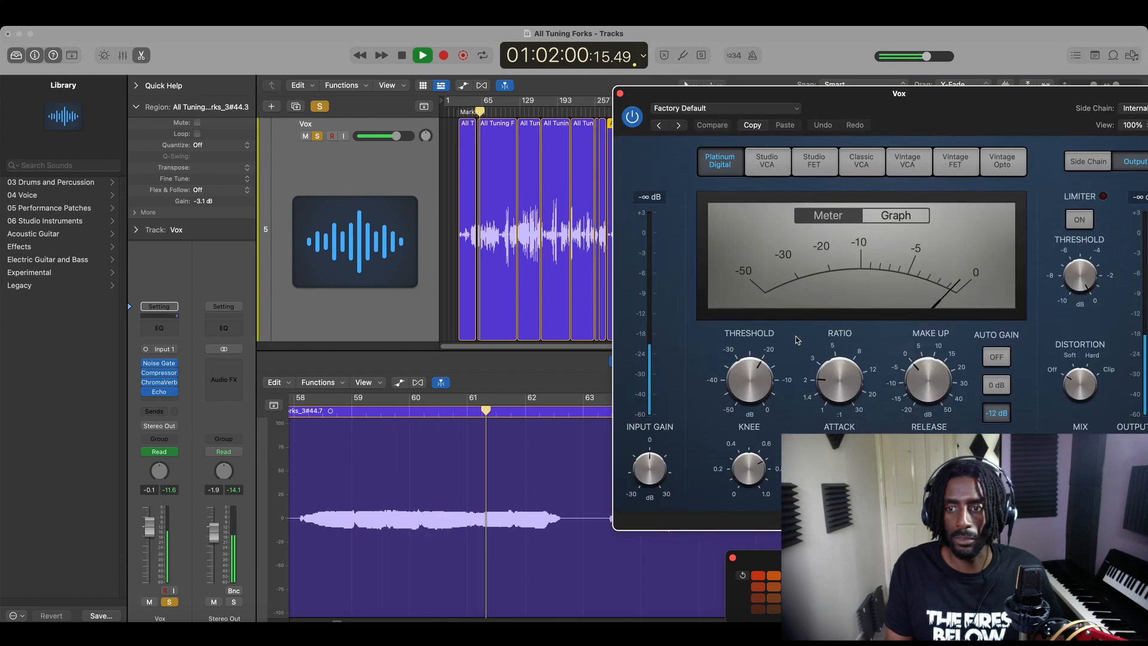
{"action": "left_click_drag", "start_coordinate": [756, 385], "coordinate": [759, 395]}
{"action": "key", "text": "space"}
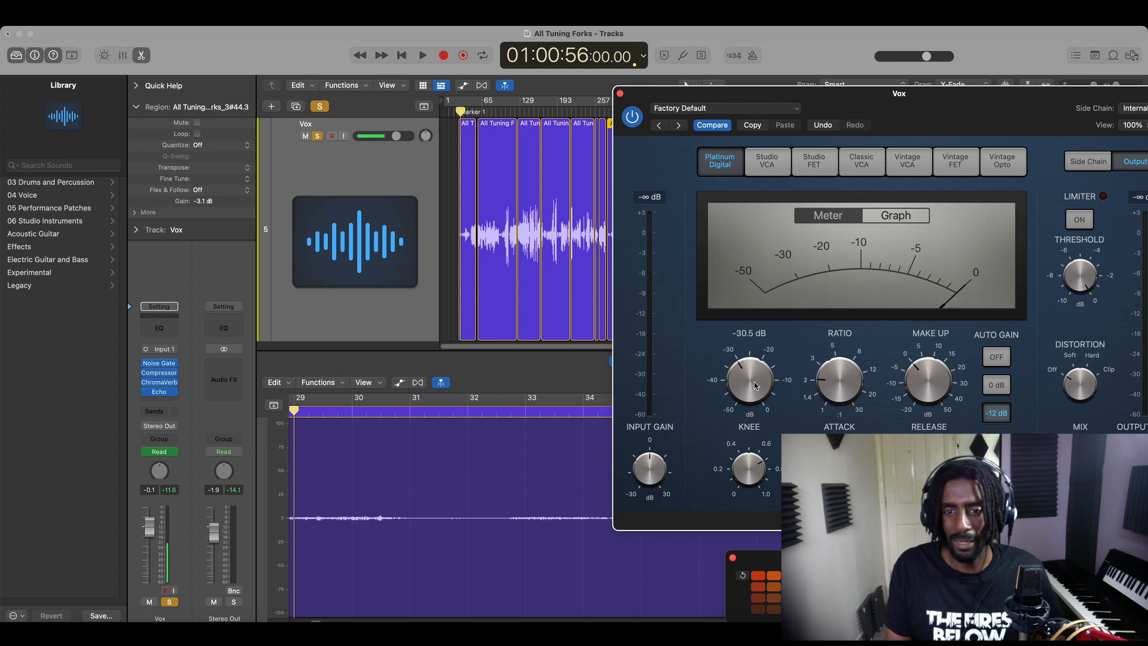
- Play the compressed Vox track from 01:00:56, 01:02:28 and about 01:01:03, and close the Compressor window
{"action": "key", "text": "space"}
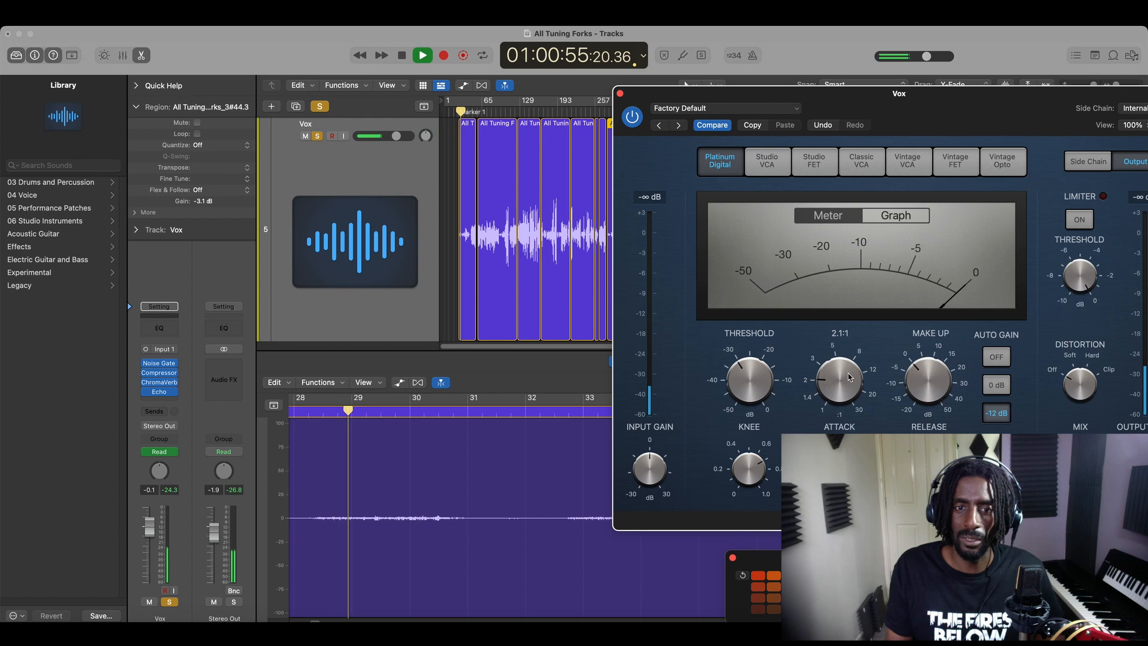
{"action": "key", "text": "space"}
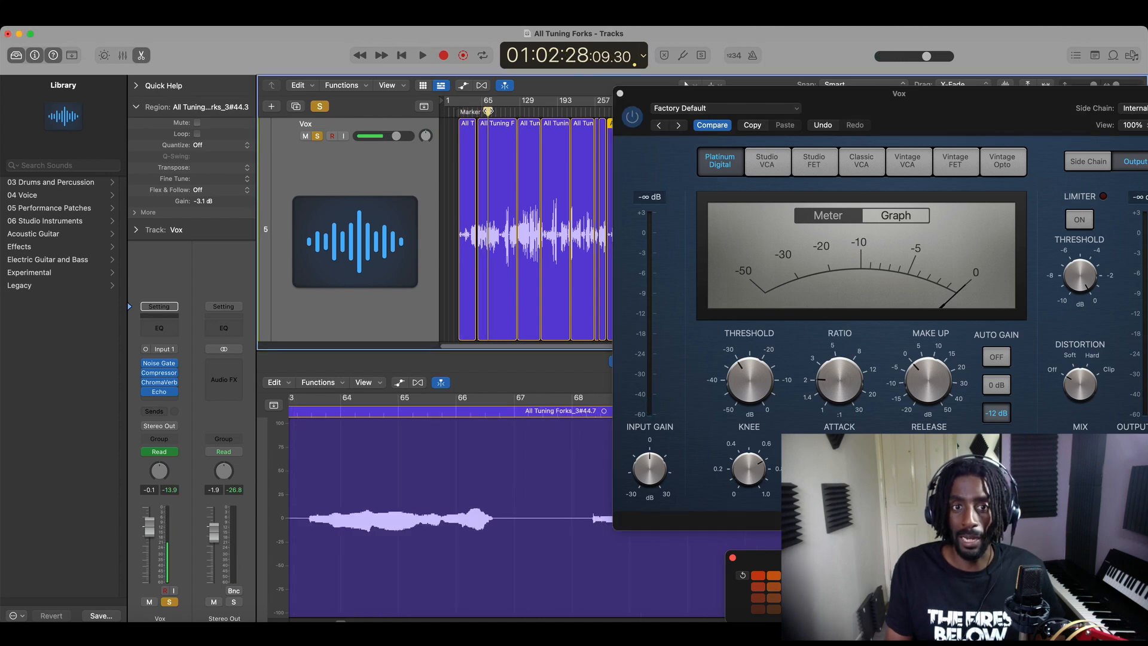
{"action": "key", "text": "space"}
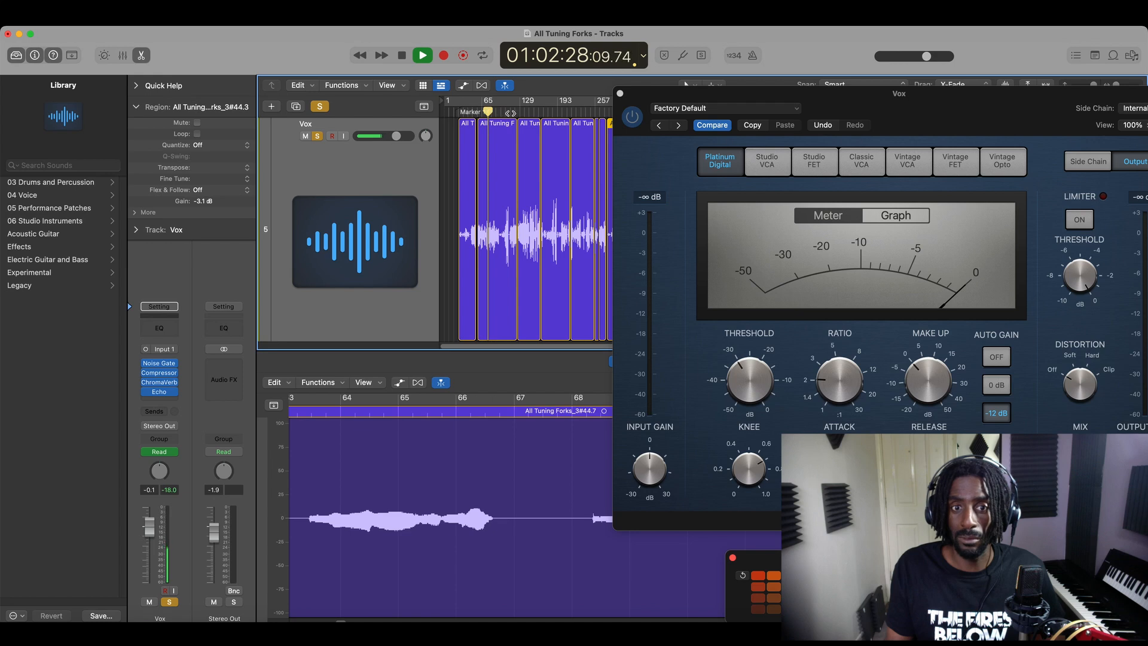
{"action": "key", "text": "space"}
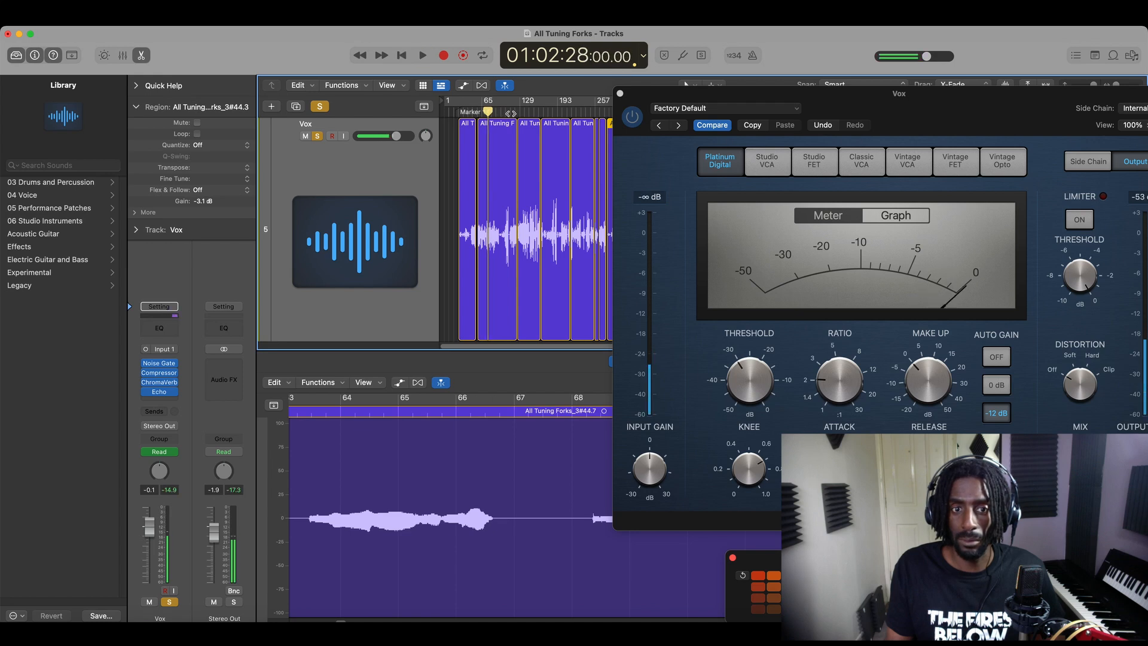
{"action": "key", "text": "space"}
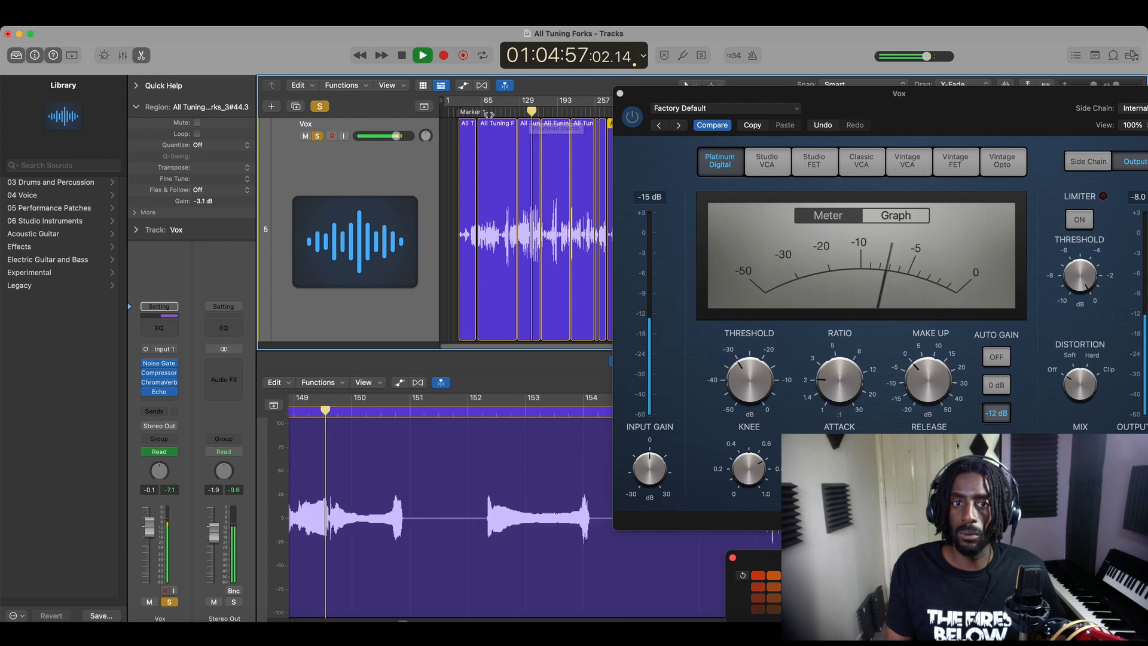
{"action": "left_click_drag", "start_coordinate": [525, 113], "coordinate": [462, 112]}
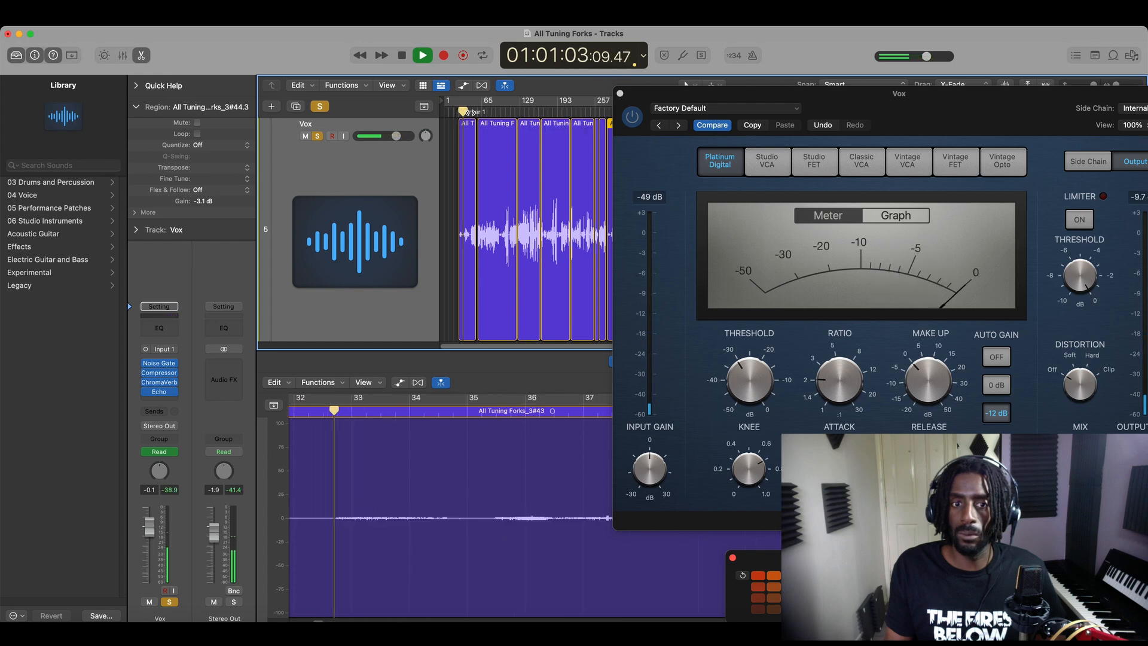
{"action": "left_click", "coordinate": [620, 94]}
{"action": "left_click", "coordinate": [619, 94]}
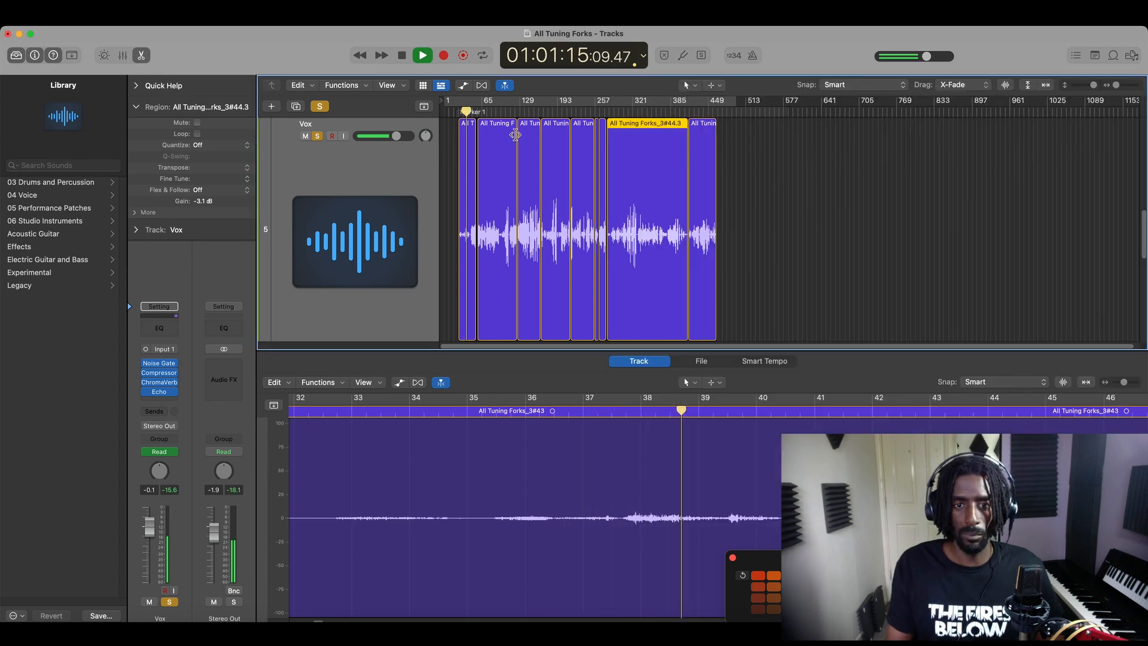
- Select all Vox regions and audition them from 01:04:54 through successive spots up to 01:12:44
{"action": "left_click", "coordinate": [530, 110]}
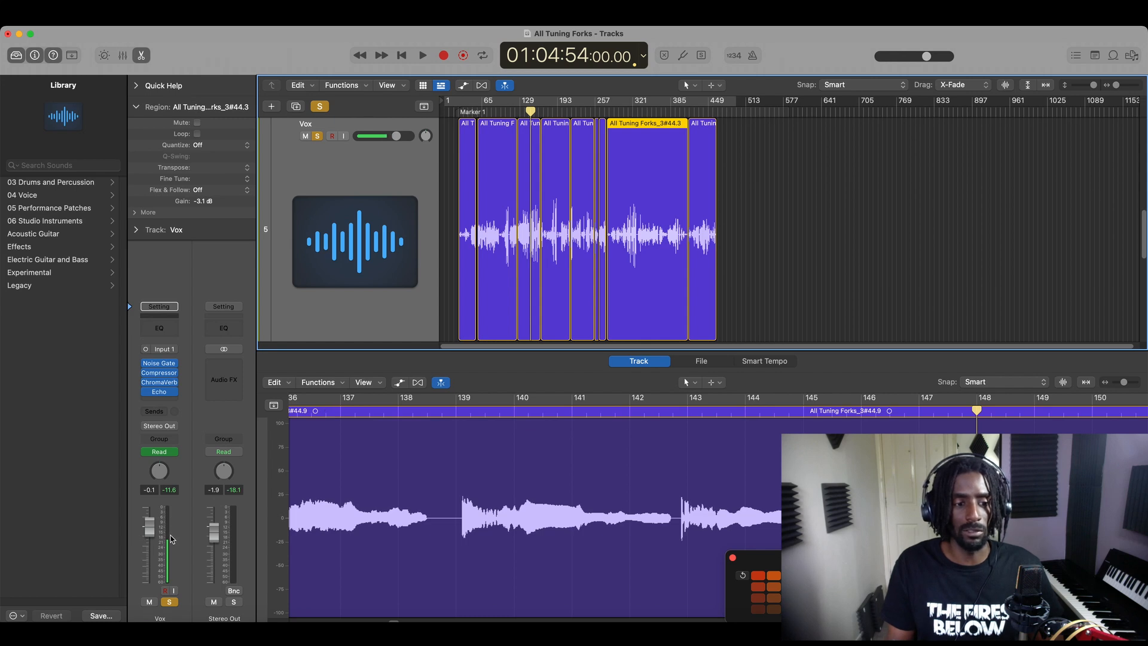
{"action": "key", "text": "super+a"}
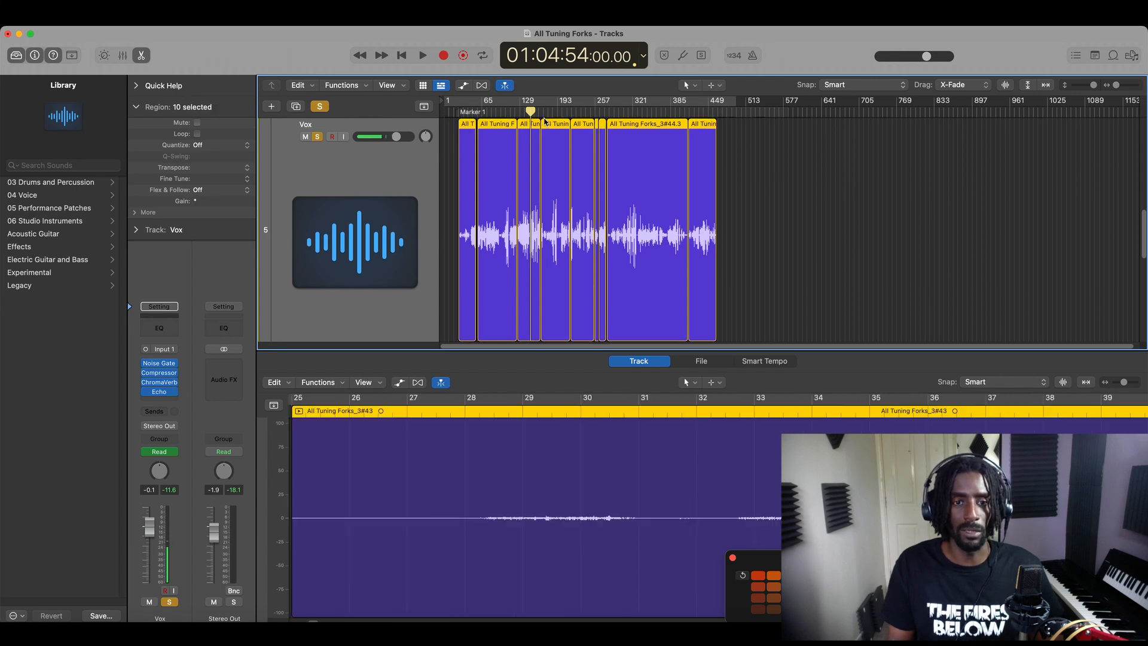
{"action": "key", "text": "space"}
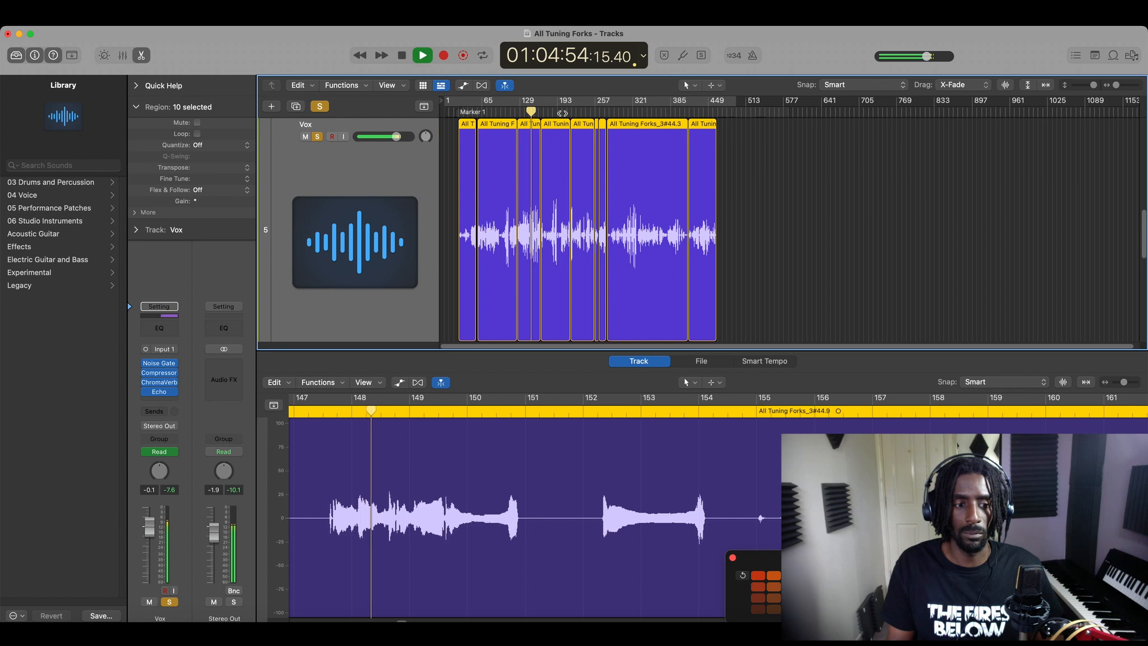
{"action": "key", "text": "space"}
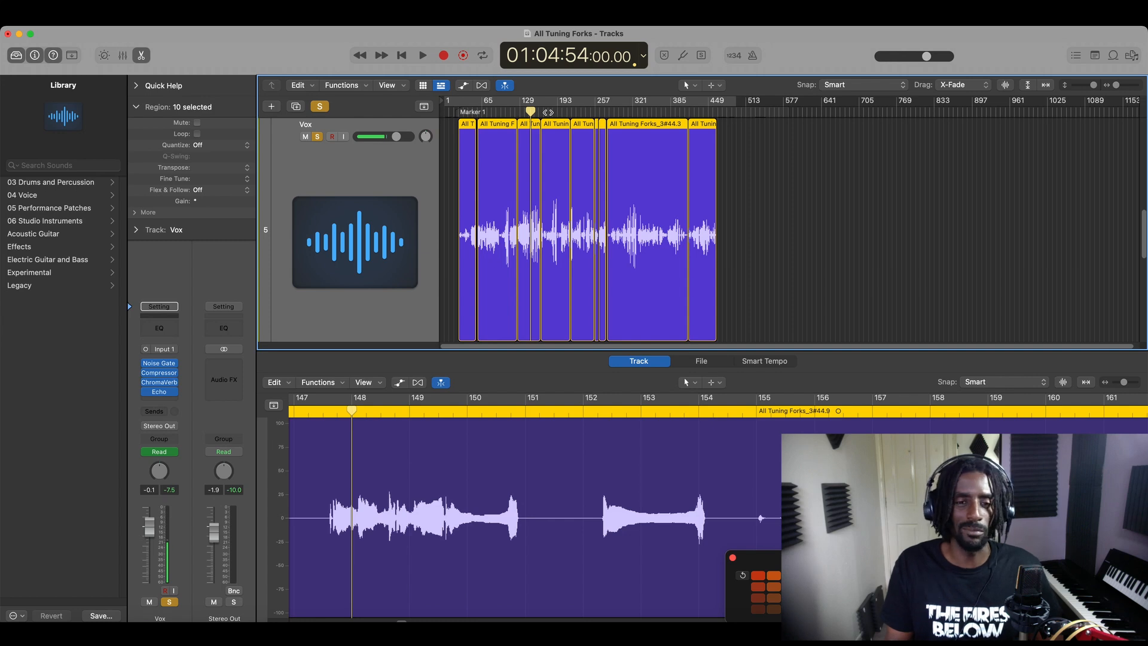
{"action": "key", "text": "space"}
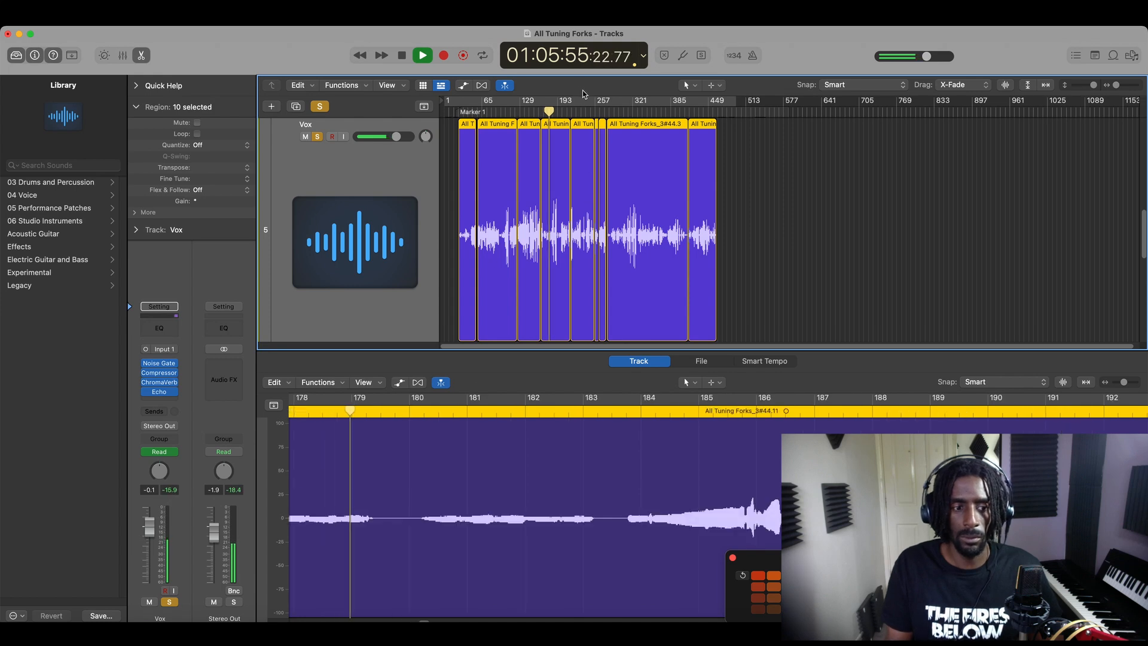
{"action": "left_click", "coordinate": [616, 112]}
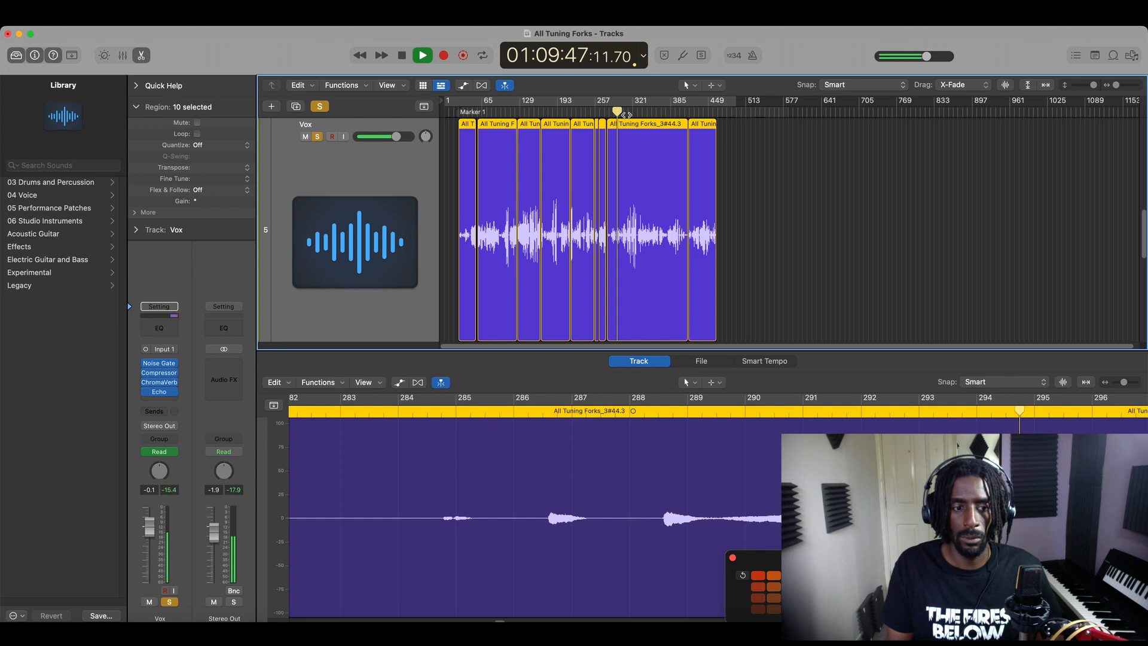
{"action": "left_click", "coordinate": [633, 114]}
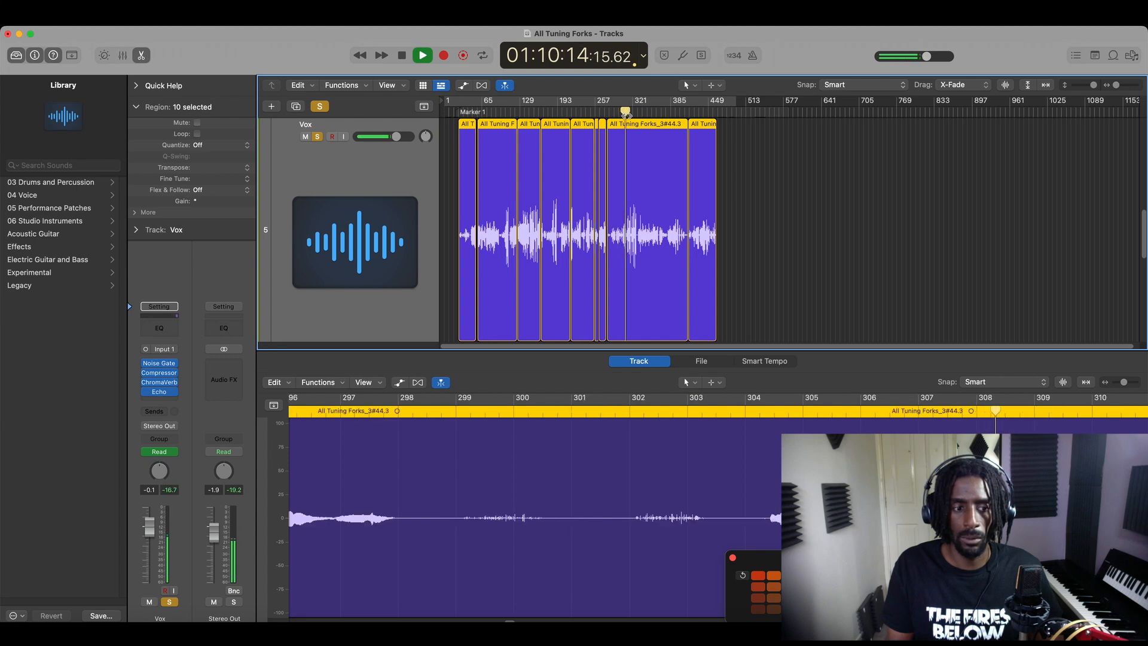
{"action": "left_click", "coordinate": [635, 113]}
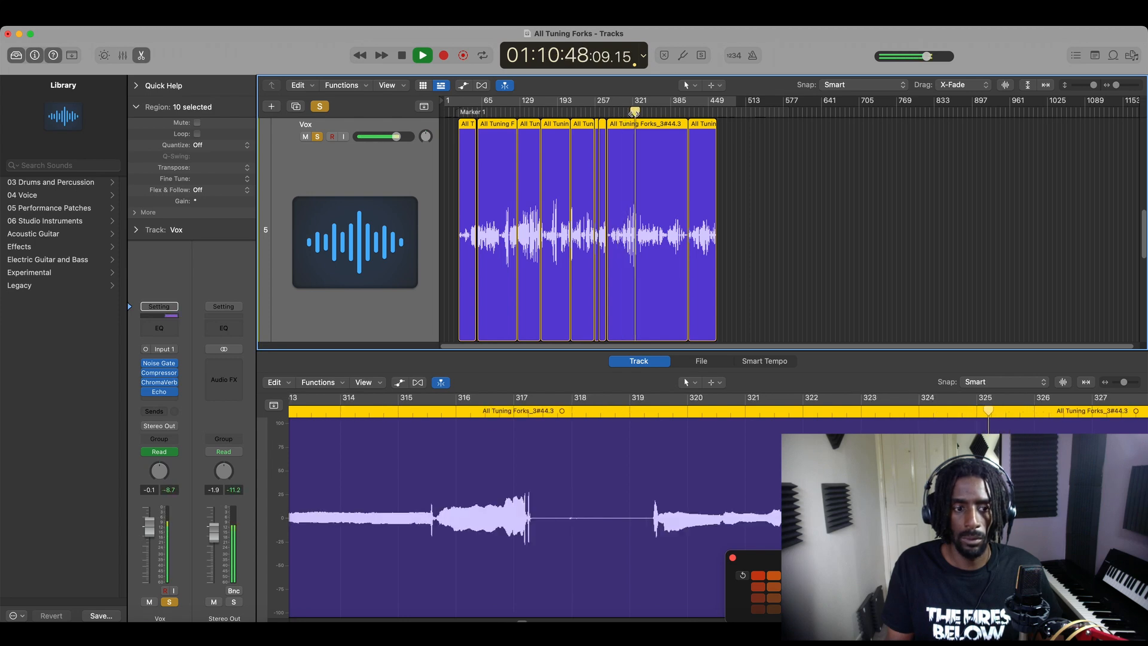
{"action": "left_click", "coordinate": [668, 112]}
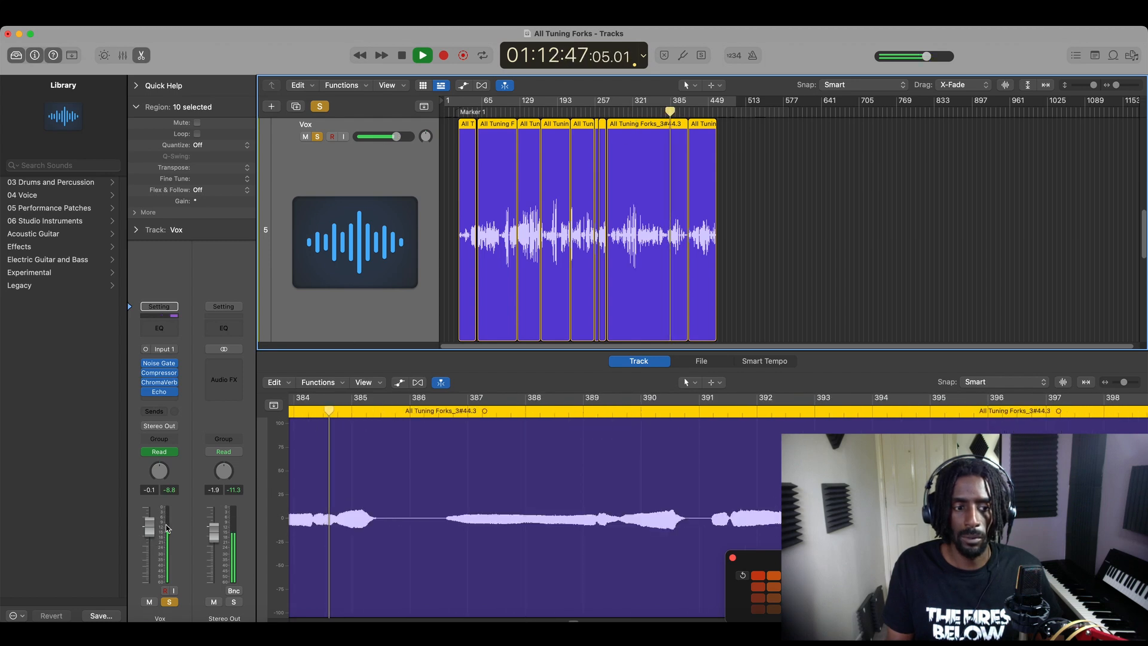
{"action": "key", "text": "space"}
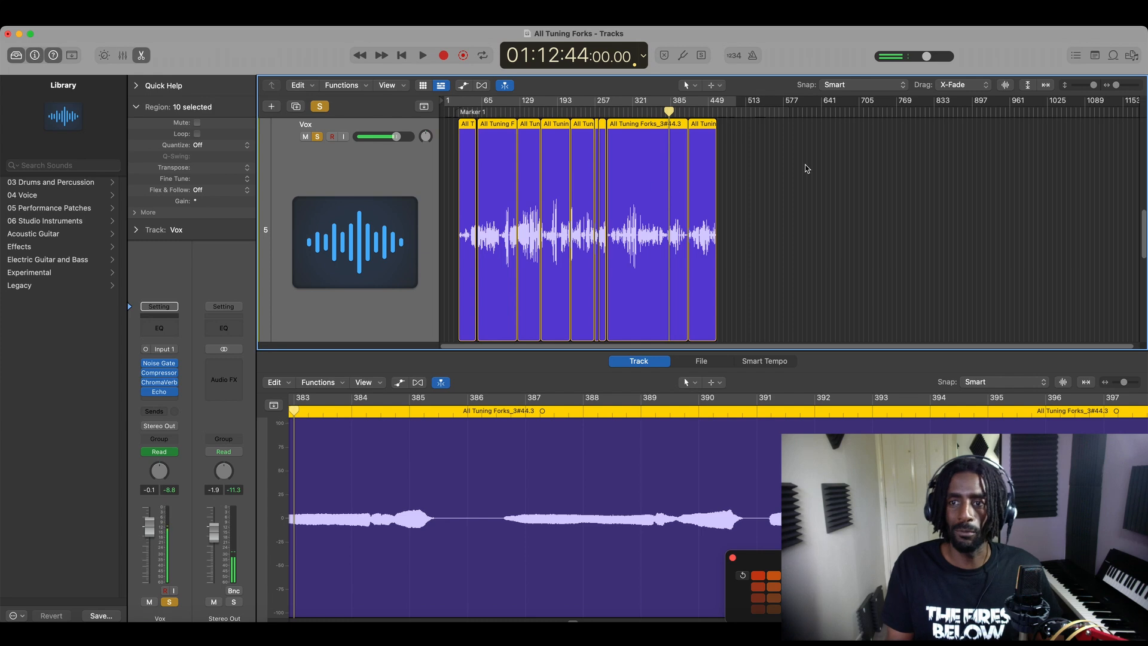
- Solo the Smanaic Drums track instead of Vox and play it from 01:03:08
{"action": "left_click_drag", "start_coordinate": [1094, 85], "coordinate": [1086, 86]}
{"action": "left_click", "coordinate": [365, 224]}
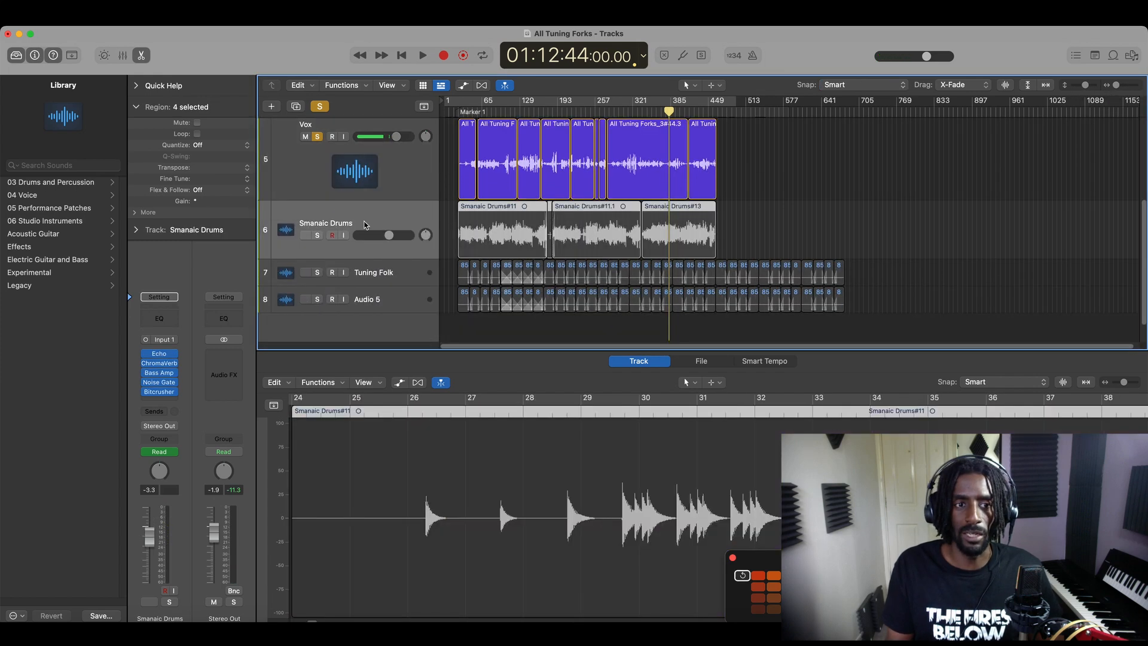
{"action": "left_click", "coordinate": [318, 238]}
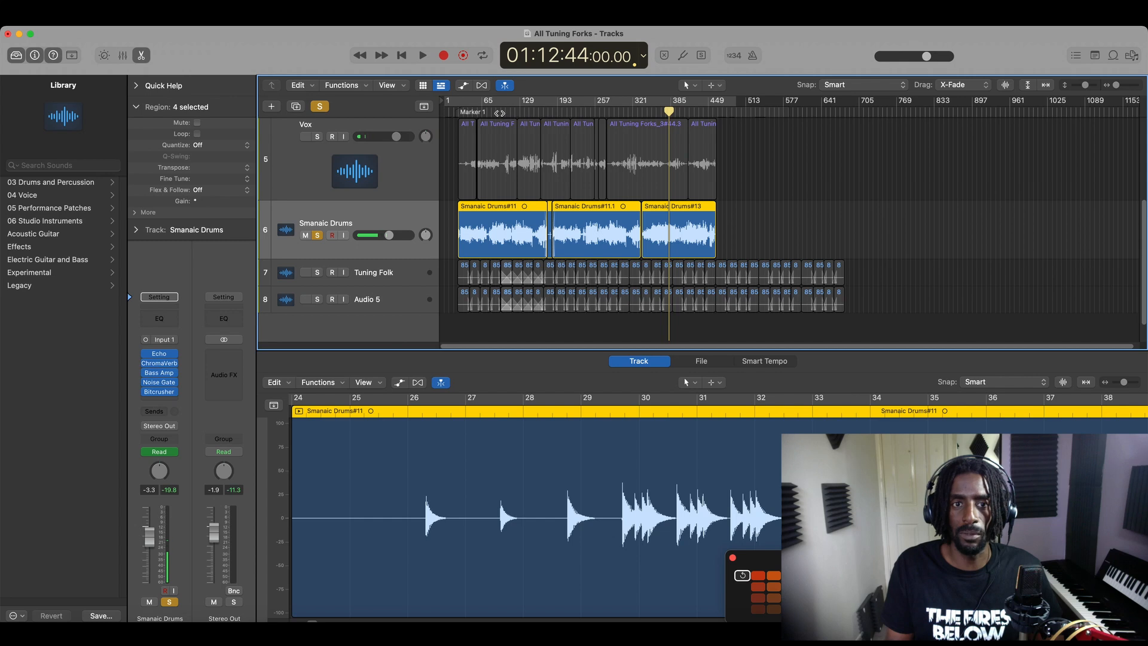
{"action": "double_click", "coordinate": [499, 113]}
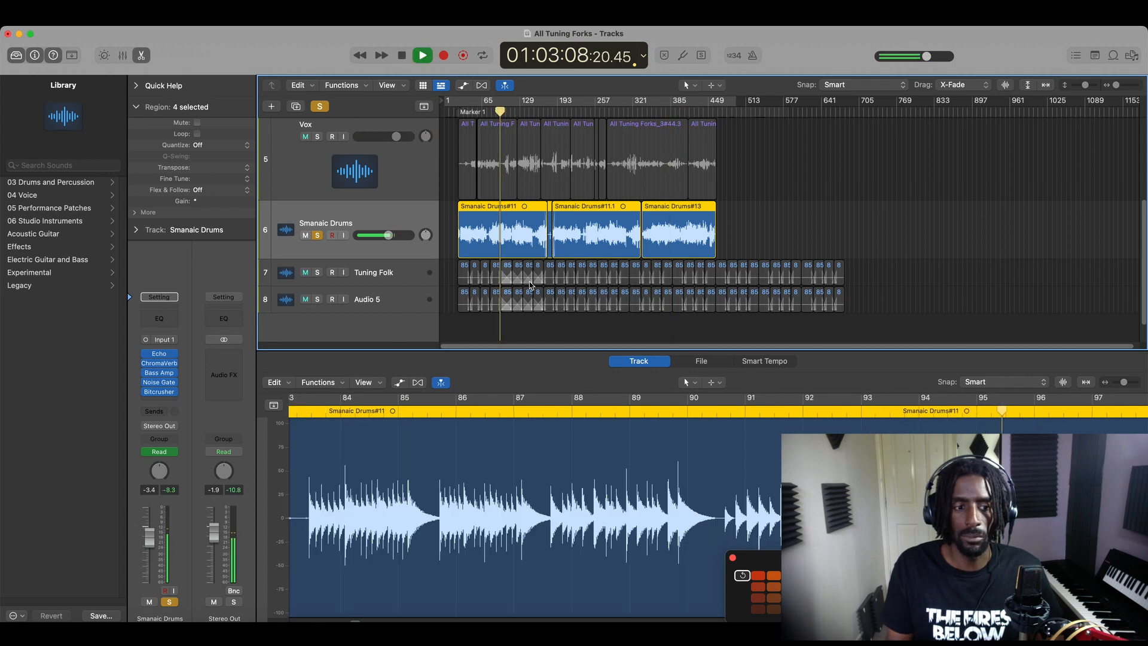
{"action": "key", "text": "space"}
- Reorder the Smanaic Drums effects to Noise Gate, Bass Amp, Echo, ChromaVerb and Bitcrusher
{"action": "mouse_move", "coordinate": [172, 364]}
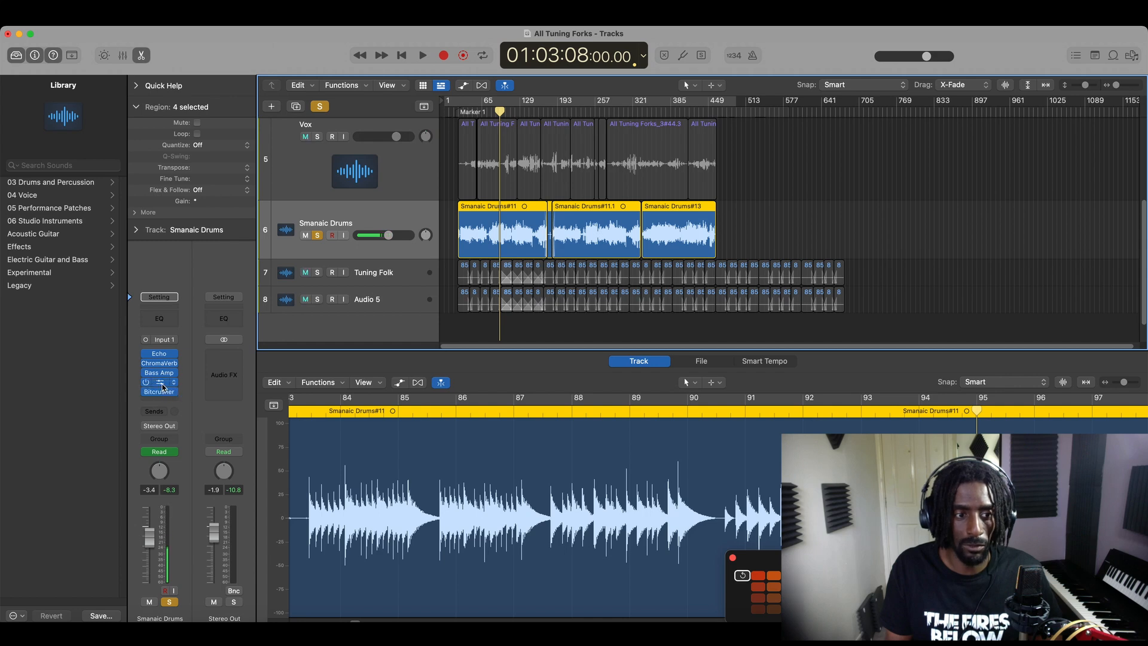
{"action": "left_click_drag", "start_coordinate": [161, 386], "coordinate": [166, 355]}
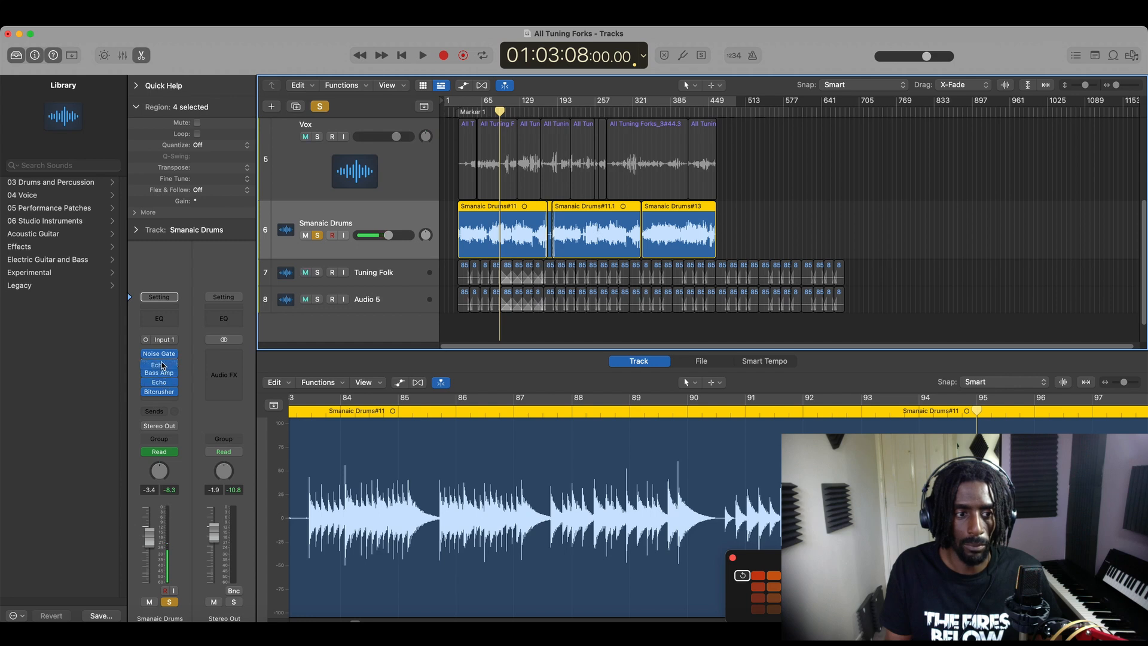
{"action": "mouse_move", "coordinate": [161, 366]}
{"action": "left_mouse_down"}
{"action": "mouse_move", "coordinate": [160, 381]}
{"action": "mouse_move", "coordinate": [160, 363]}
{"action": "left_mouse_up"}
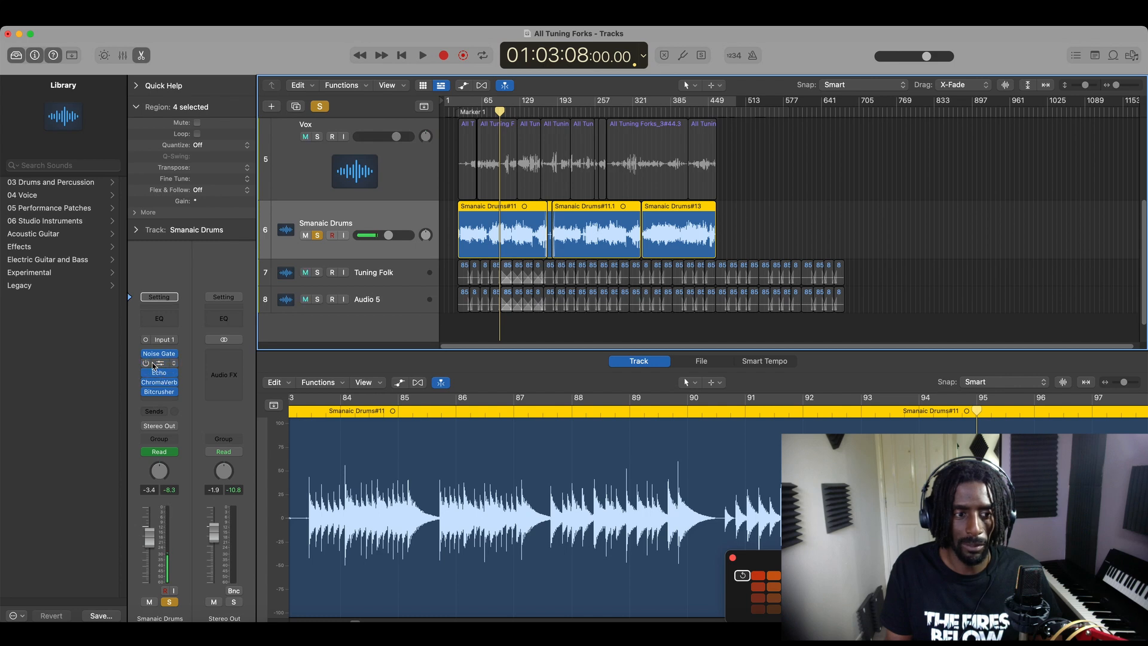
- Play Smanaic Drums from 01:03:08 while examining its Bass Amp Designer, and close the plug-in window
{"action": "key", "text": "space"}
{"action": "left_click", "coordinate": [149, 364]}
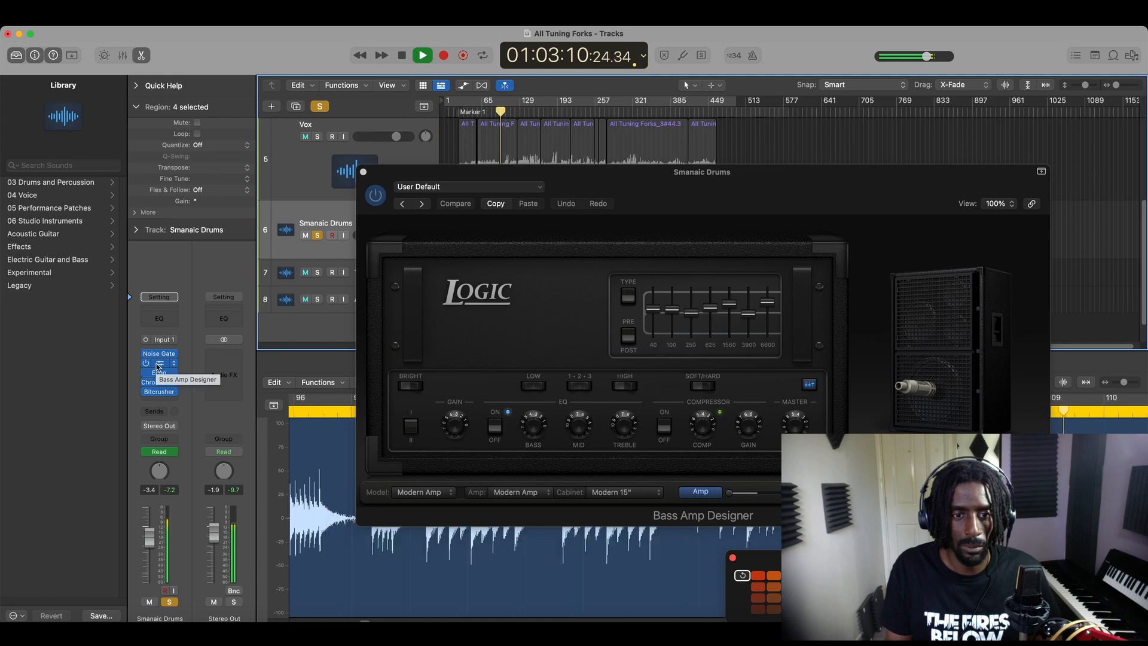
{"action": "left_click", "coordinate": [159, 364]}
{"action": "left_click", "coordinate": [159, 365]}
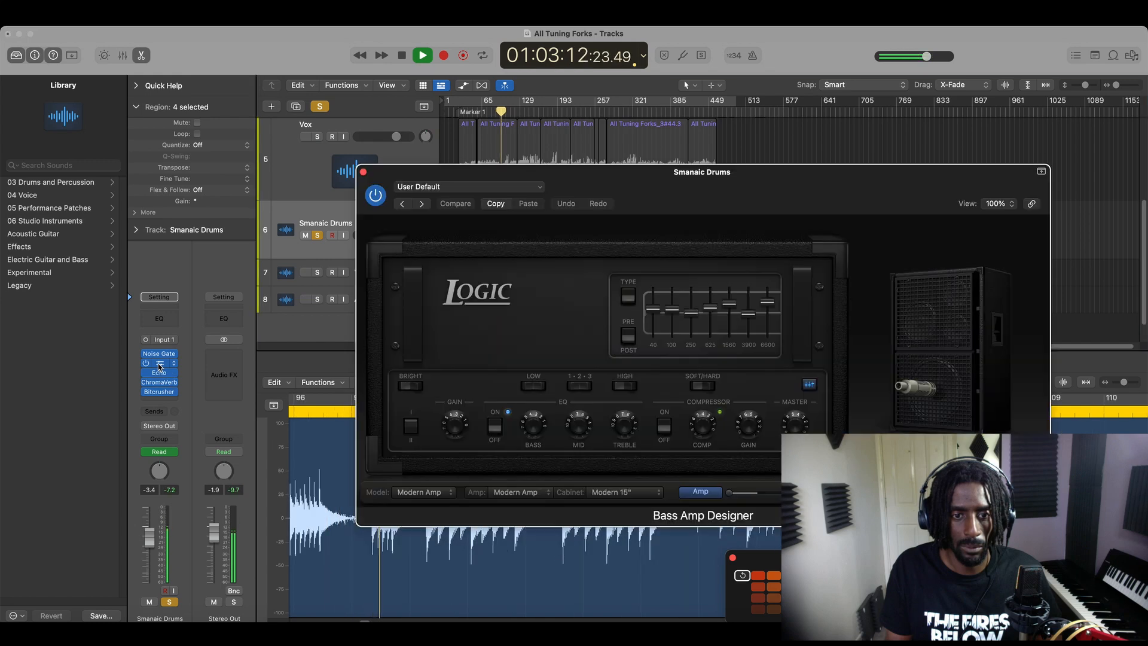
{"action": "key", "text": "space"}
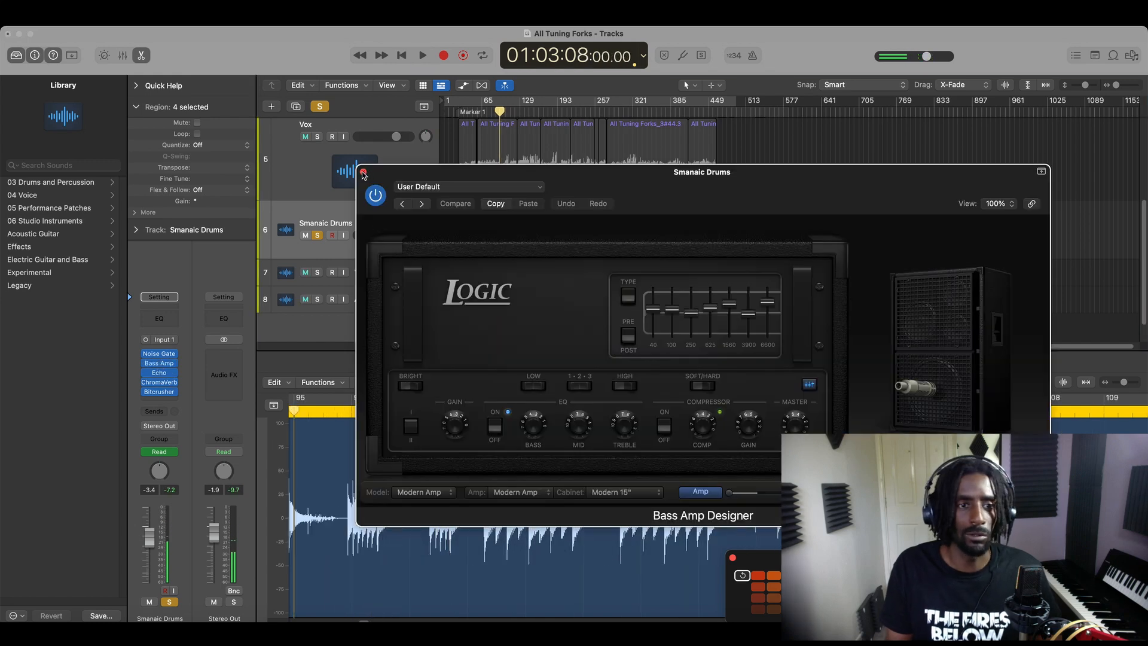
{"action": "left_click", "coordinate": [363, 173]}
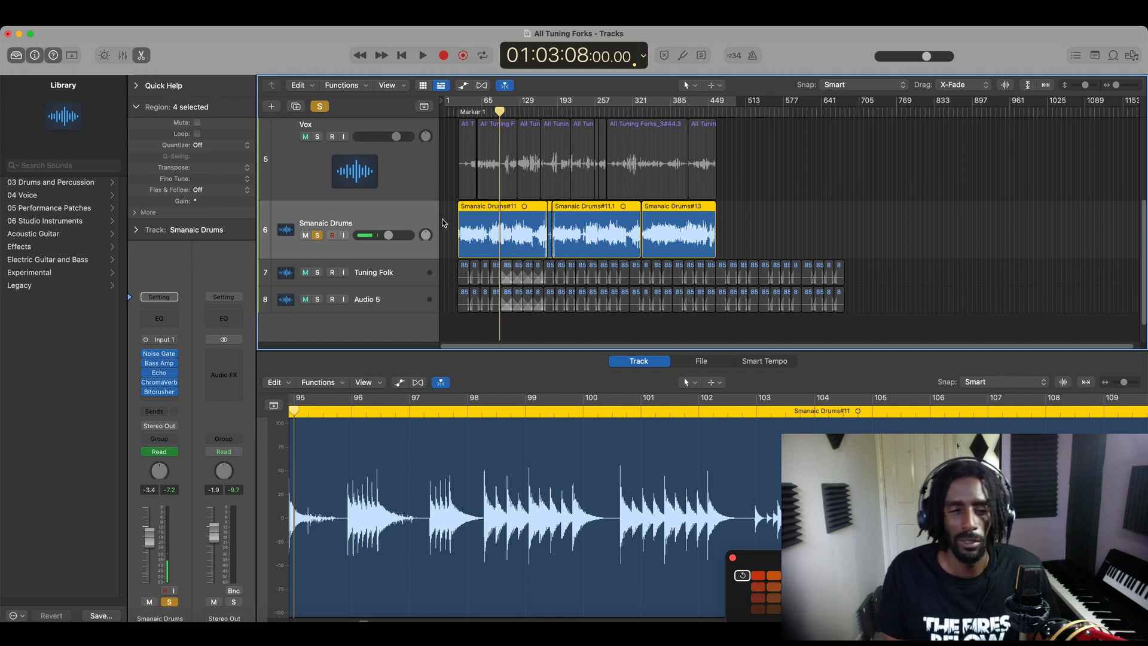
- Play the Smanaic Drums track from 01:04:00 and move the playhead back to about 01:03:14
{"action": "left_click", "coordinate": [513, 113]}
{"action": "key", "text": "space"}
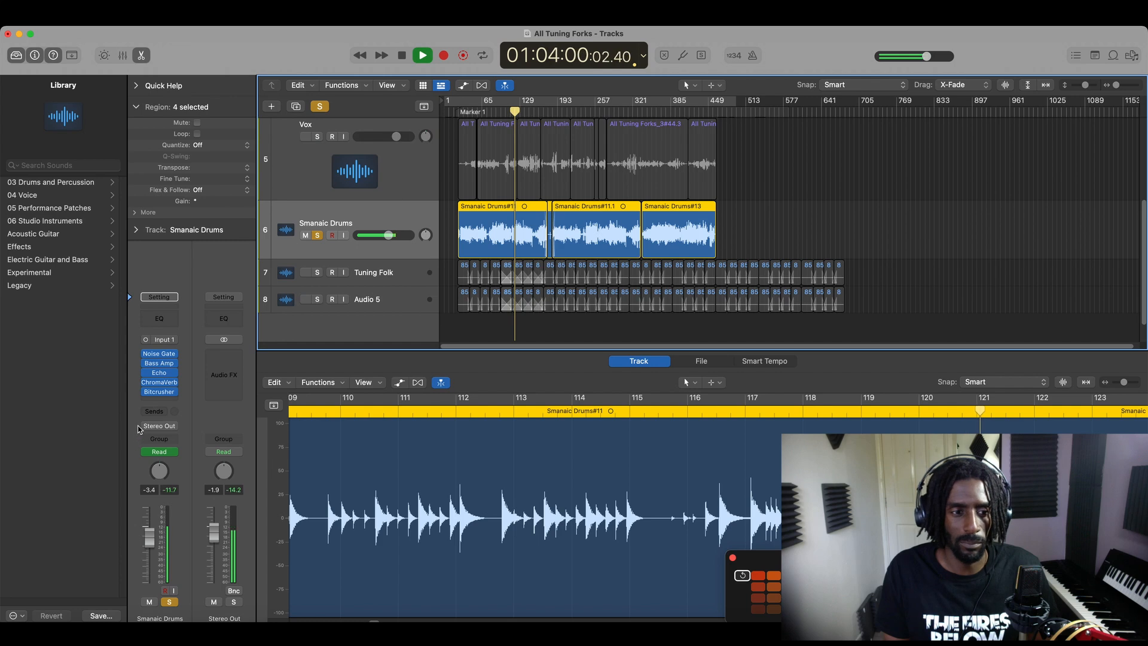
{"action": "key", "text": "space"}
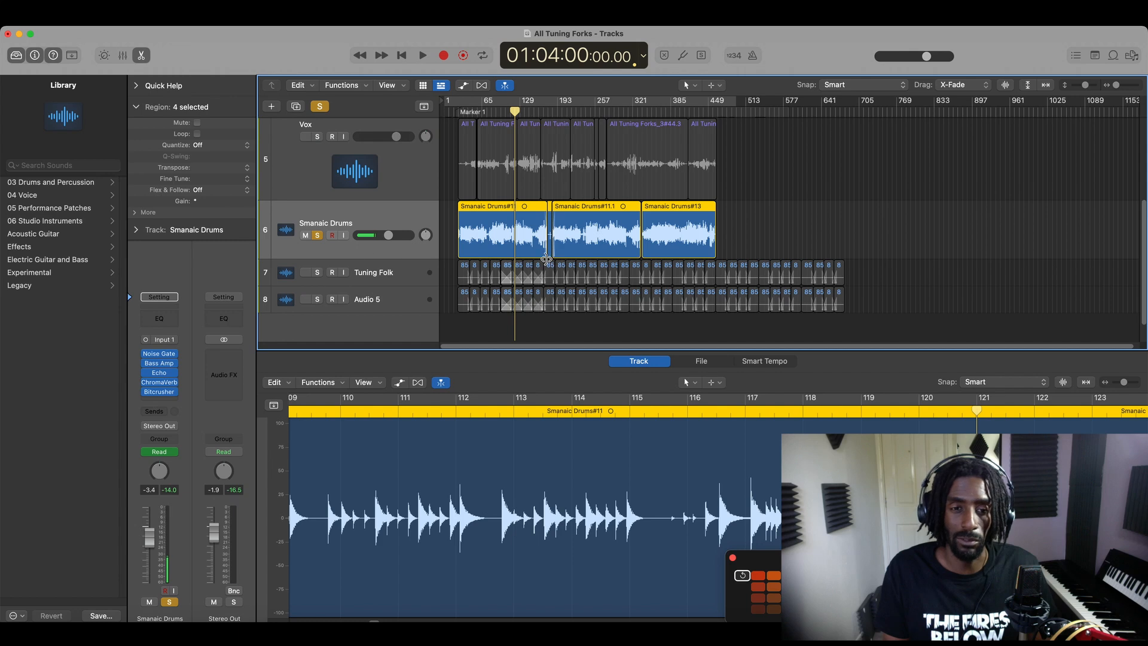
{"action": "key", "text": "space"}
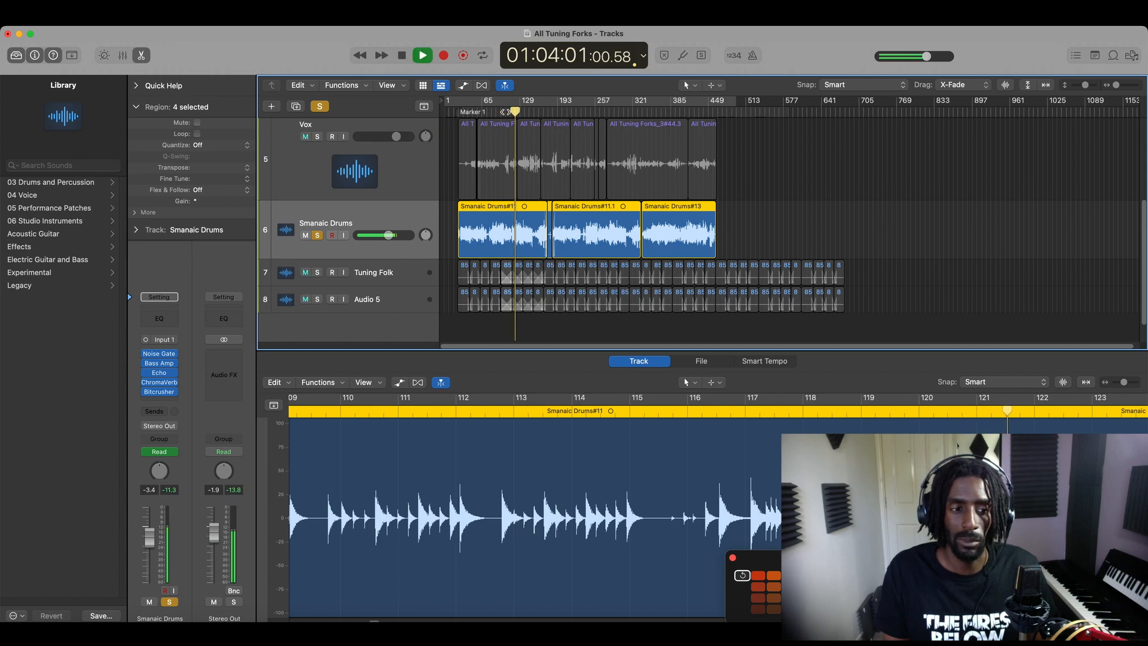
{"action": "key", "text": "space"}
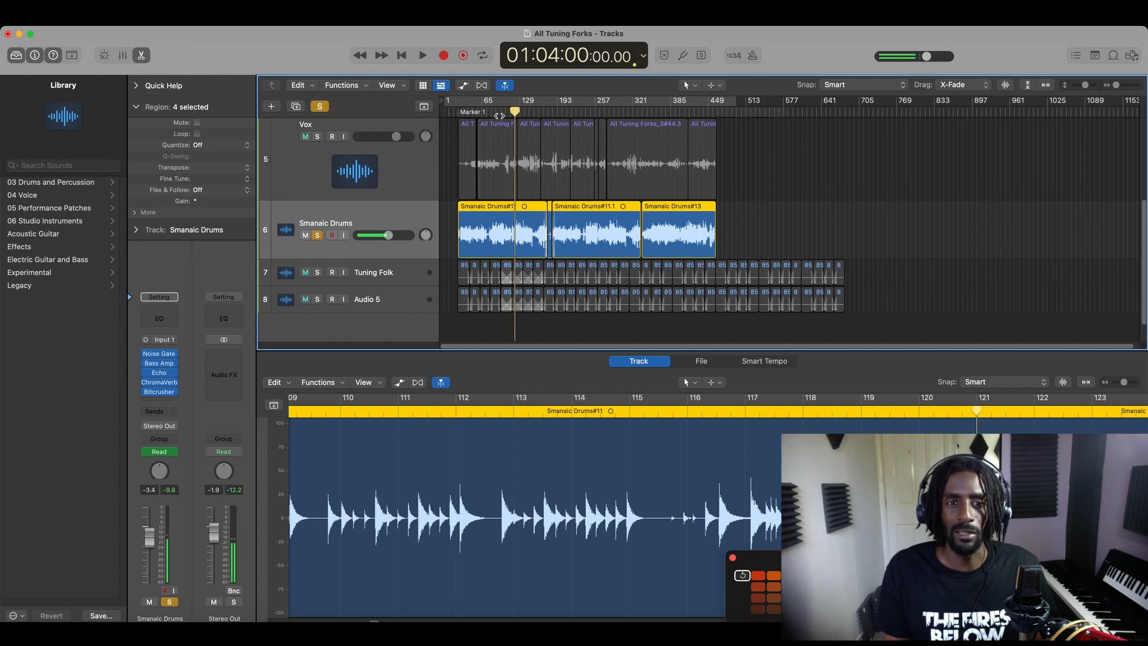
{"action": "left_click", "coordinate": [500, 112]}
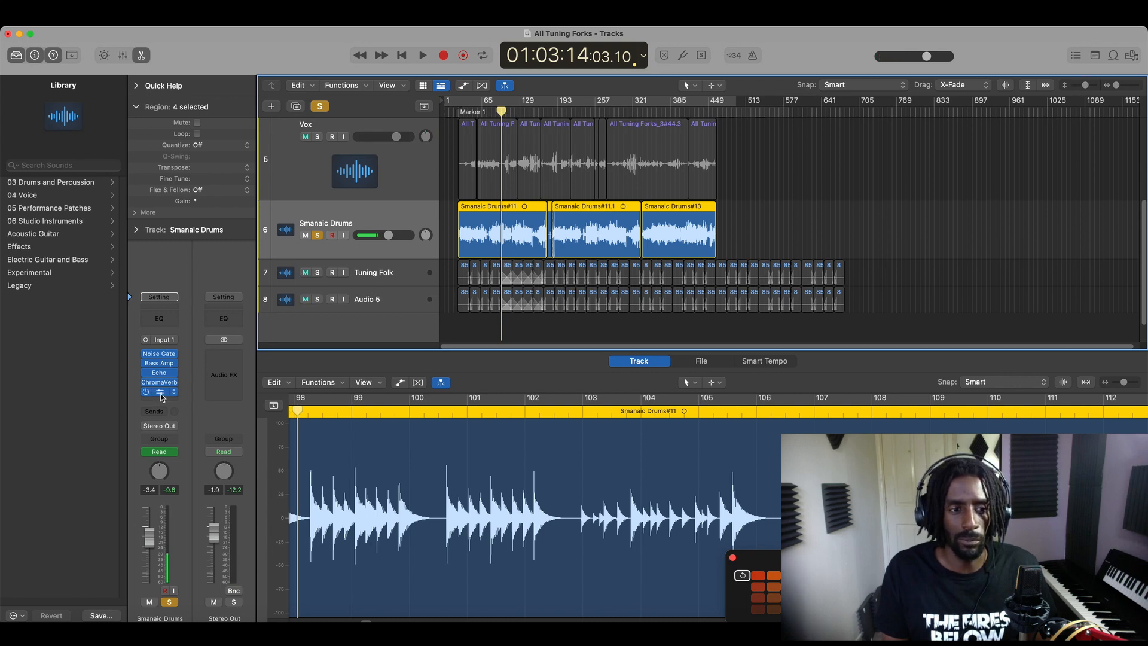
- Shift Bass Amp, Echo, ChromaVerb and Bitcrusher down to leave empty slots below Noise Gate, and bypass those four effects
{"action": "left_click_drag", "start_coordinate": [160, 395], "coordinate": [151, 371]}
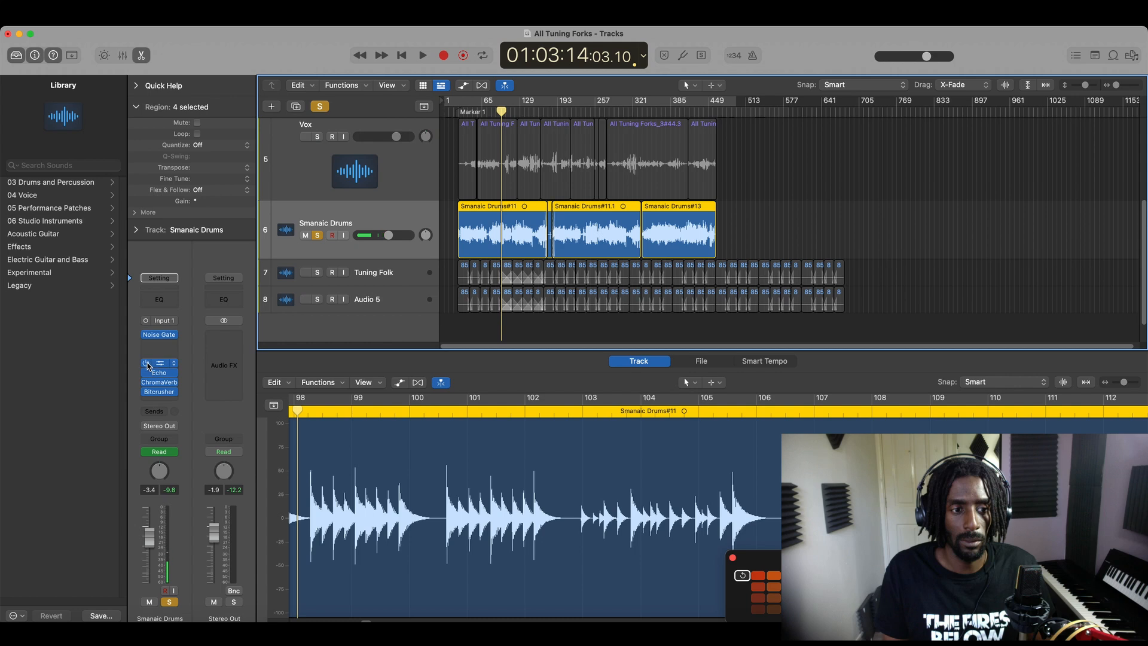
{"action": "left_click", "coordinate": [147, 363]}
{"action": "left_click", "coordinate": [147, 372]}
{"action": "left_click", "coordinate": [146, 381]}
{"action": "left_click", "coordinate": [145, 391]}
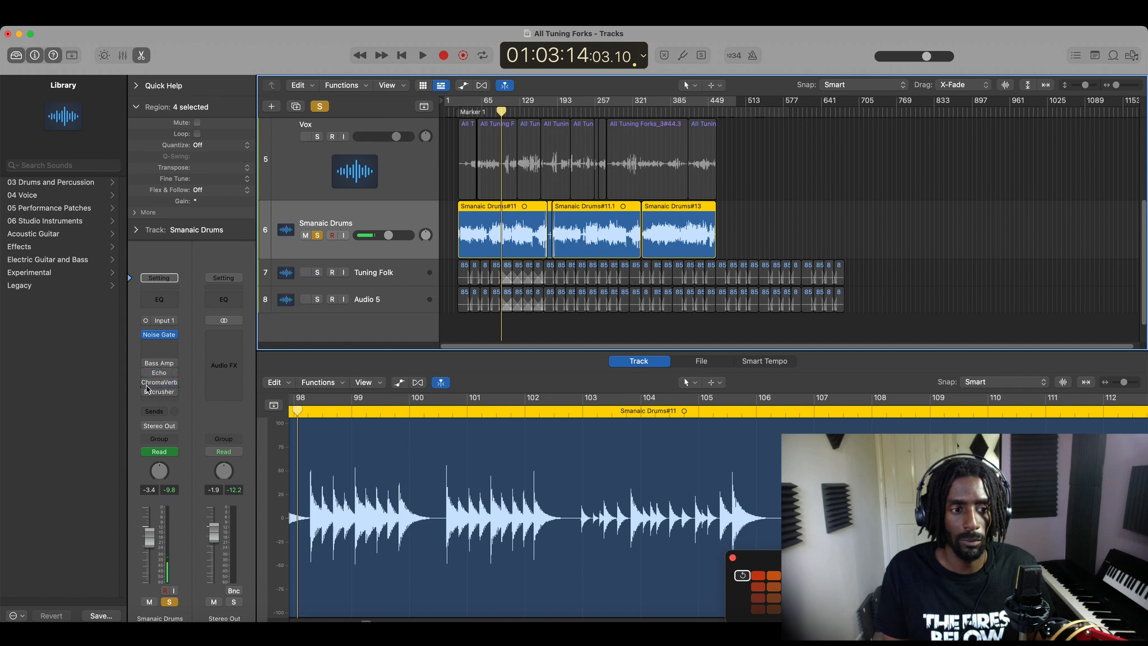
- Insert a Compressor directly below Noise Gate on the Smanaic Drums track
{"action": "left_click", "coordinate": [172, 347]}
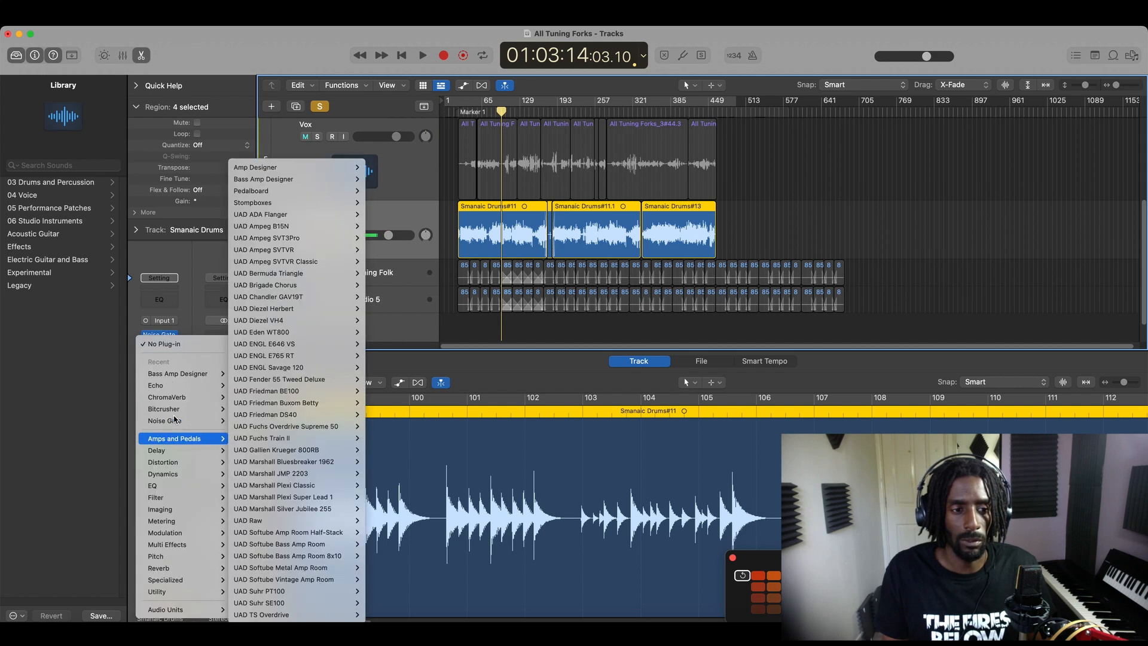
{"action": "mouse_move", "coordinate": [167, 484]}
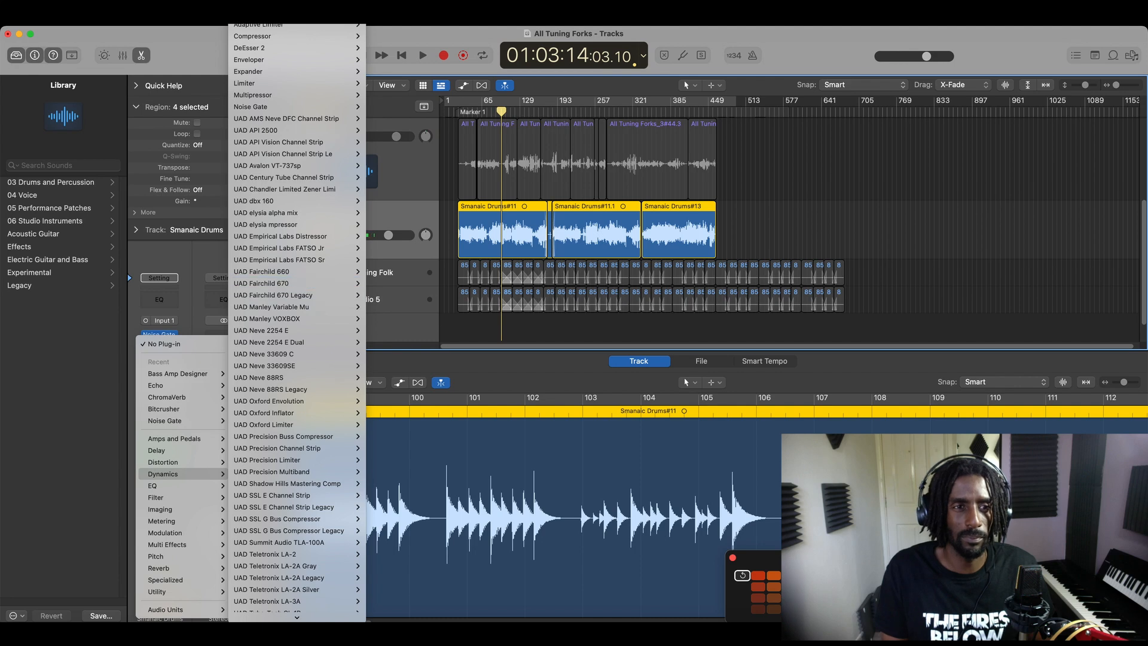
{"action": "mouse_move", "coordinate": [269, 41]}
{"action": "left_click", "coordinate": [378, 36]}
- Play Smanaic Drums from 01:03:14 twice while examining the Compressor's gain reduction meter, keeping its window fully in view
{"action": "key", "text": "space"}
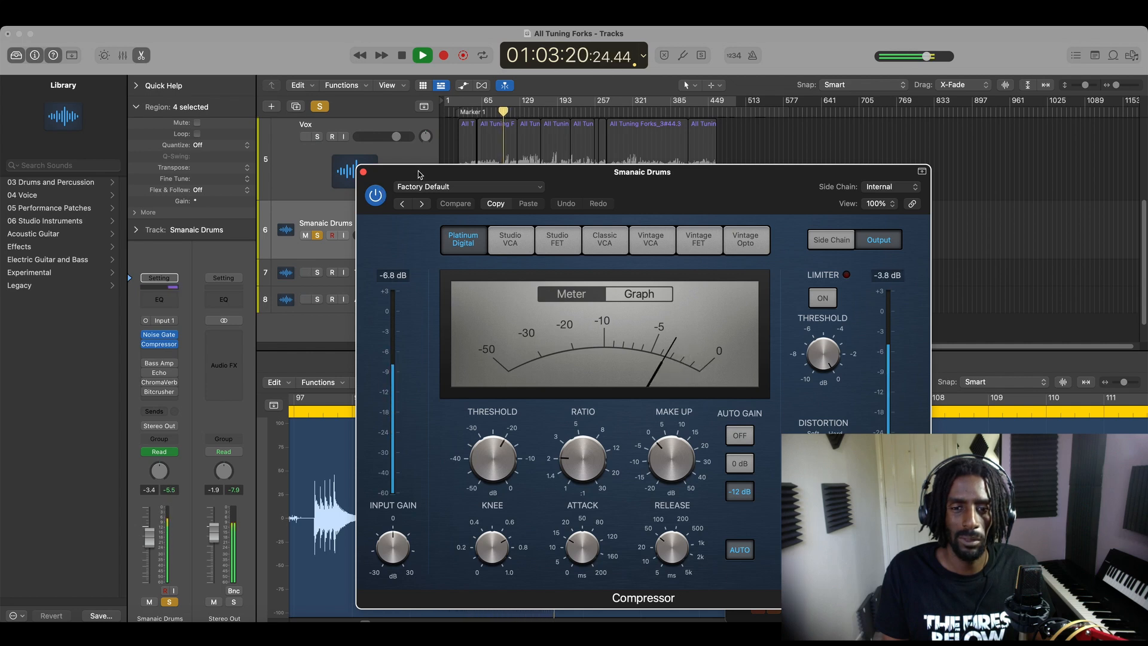
{"action": "key", "text": "space"}
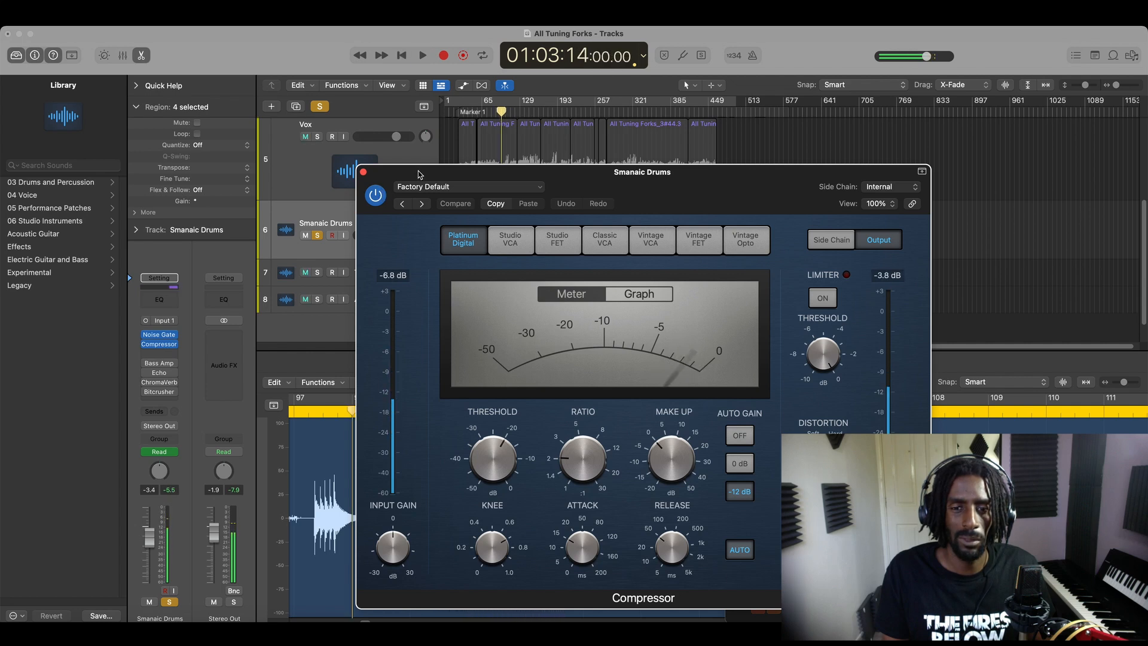
{"action": "left_click_drag", "start_coordinate": [419, 173], "coordinate": [408, 78]}
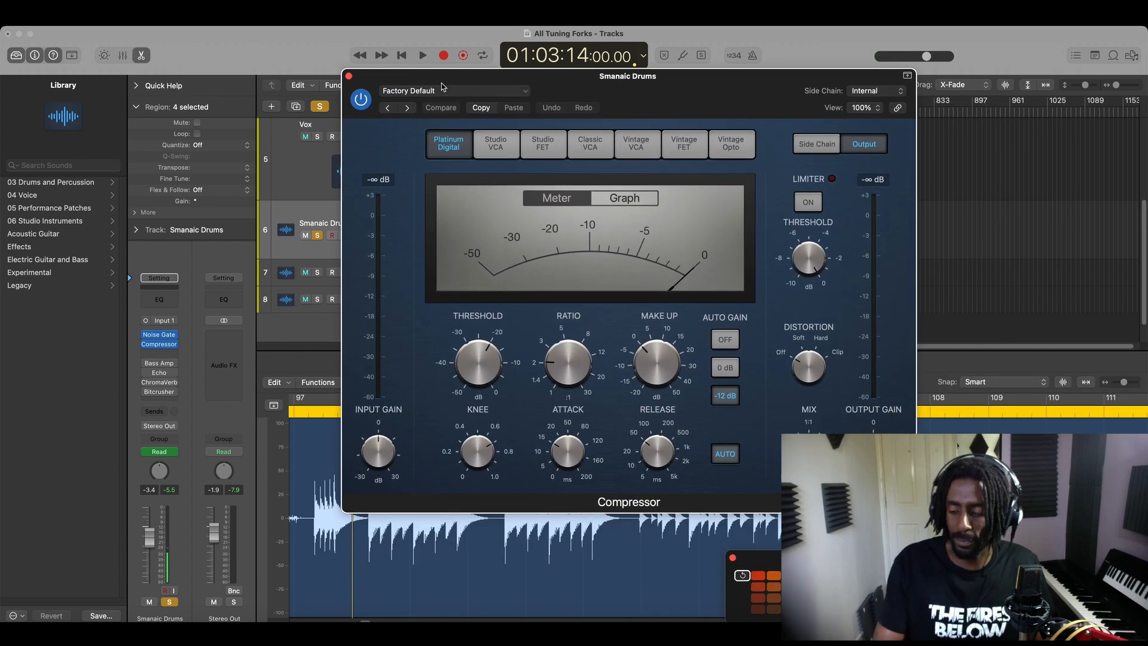
{"action": "key", "text": "space"}
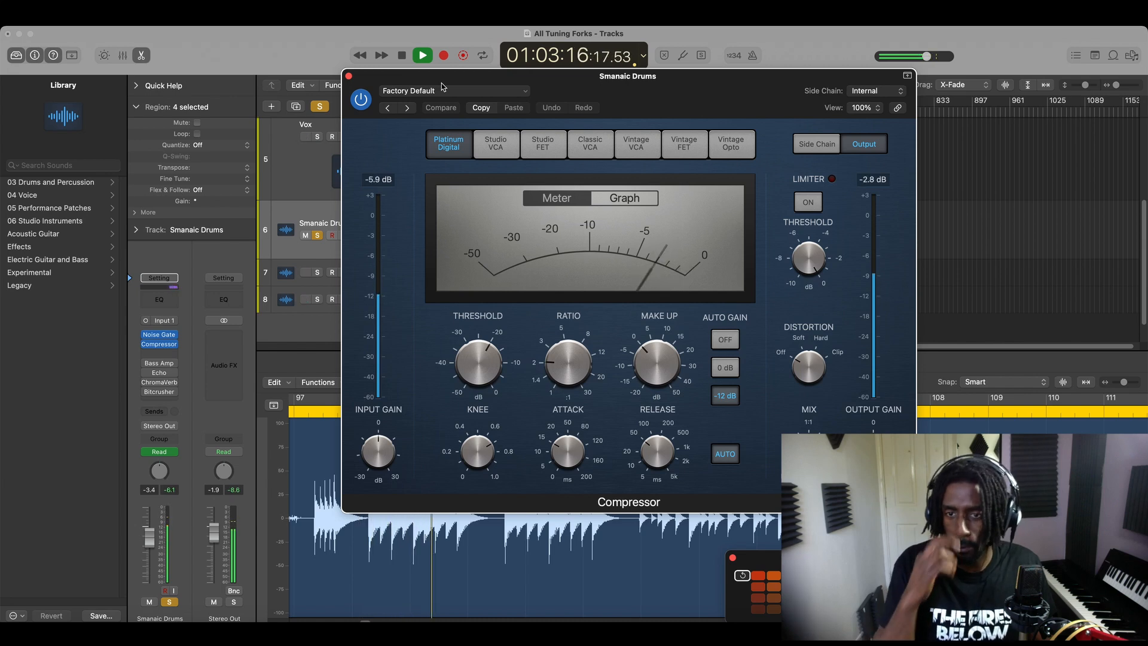
{"action": "key", "text": "space"}
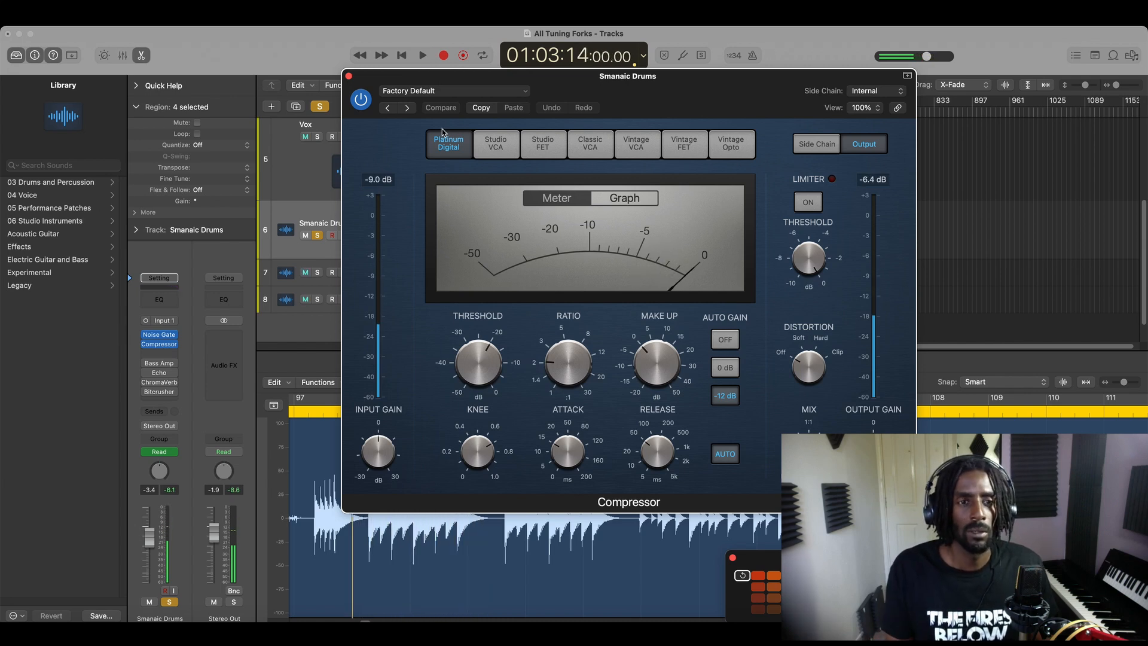
- Bypass Noise Gate and Compressor, play Smanaic Drums from 01:03:14 without them, and close the Compressor window
{"action": "left_click_drag", "start_coordinate": [400, 76], "coordinate": [429, 312]}
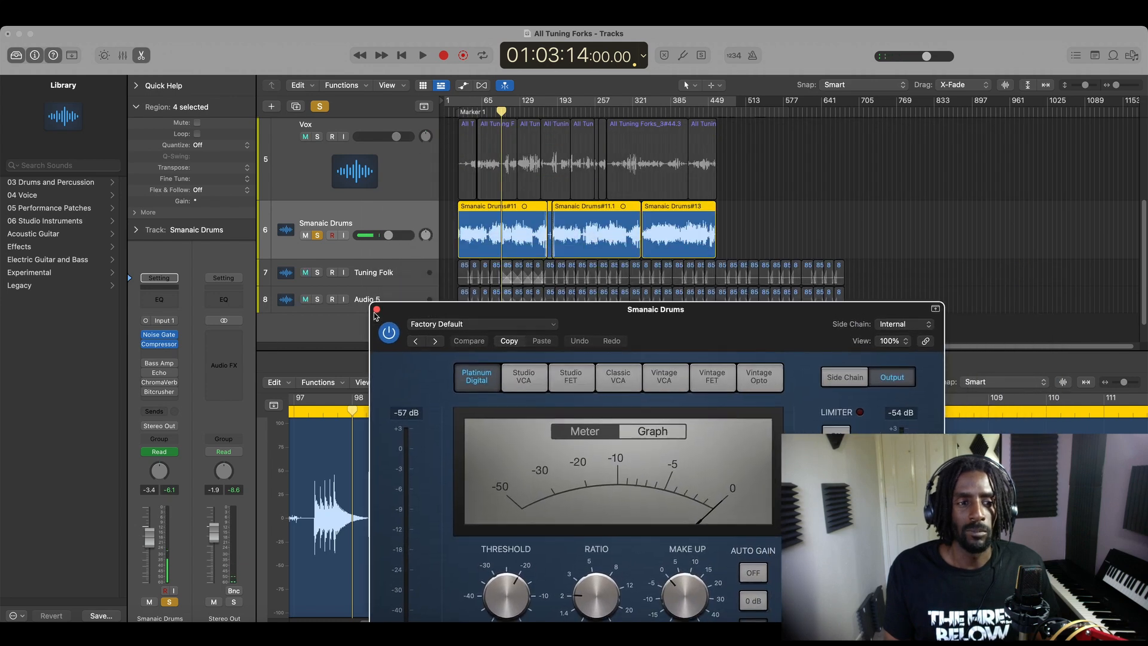
{"action": "left_click", "coordinate": [146, 335]}
{"action": "key", "text": "space"}
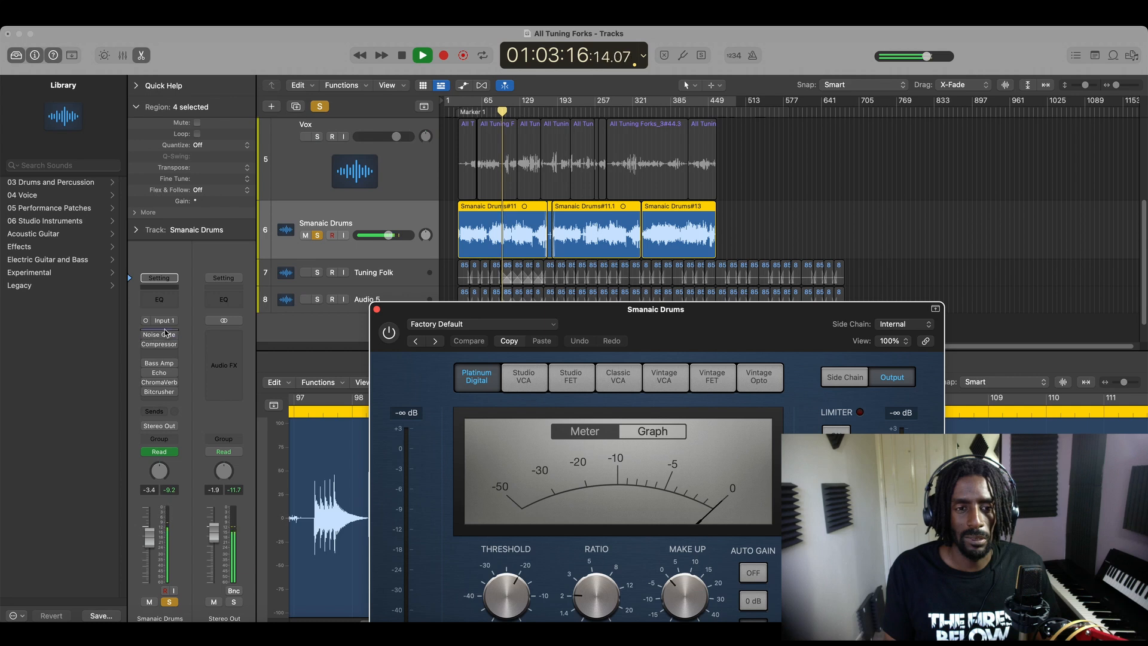
{"action": "key", "text": "space"}
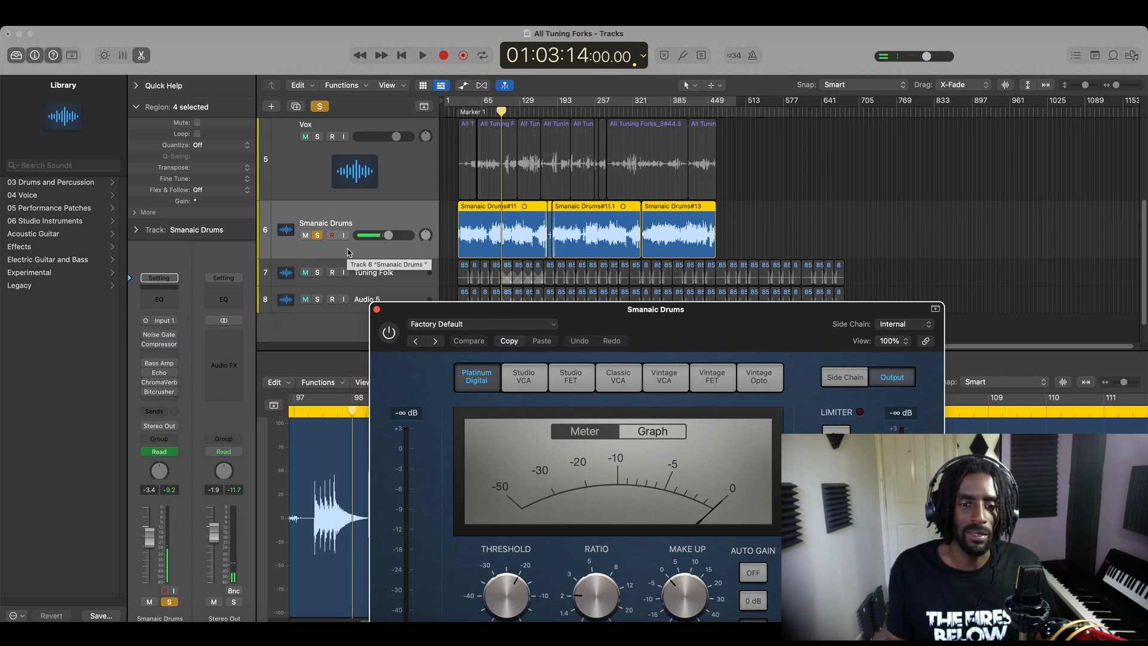
{"action": "left_click", "coordinate": [376, 310]}
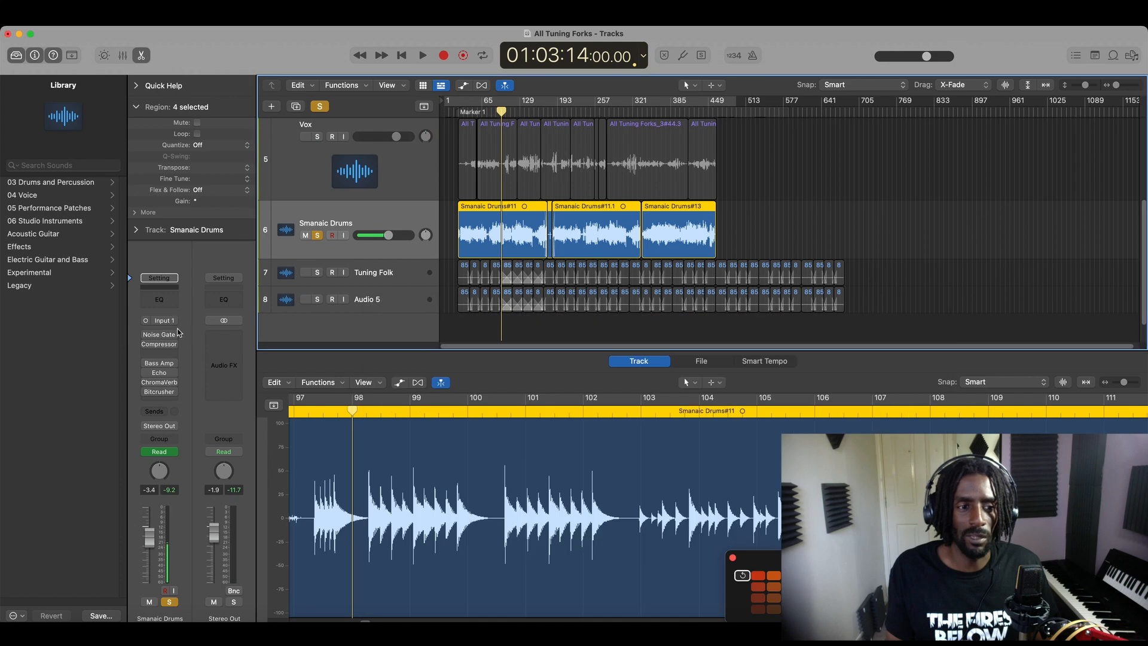
- Insert a Channel EQ in the empty slot between Compressor and Bass Amp on Smanaic Drums
{"action": "left_click", "coordinate": [170, 354]}
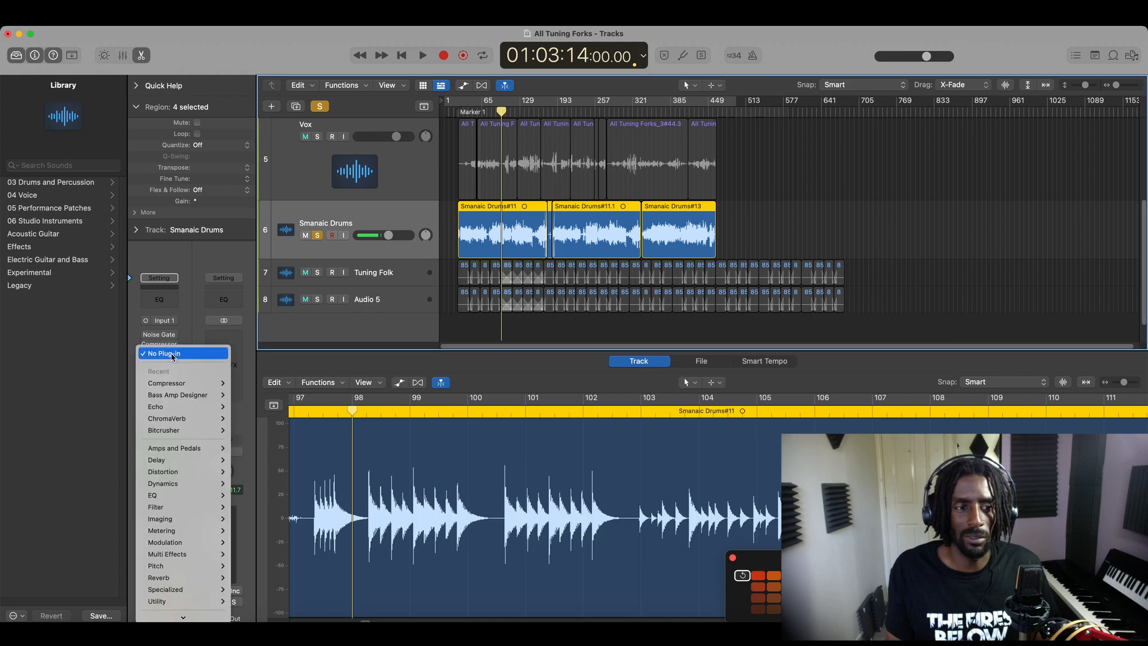
{"action": "left_click", "coordinate": [193, 318]}
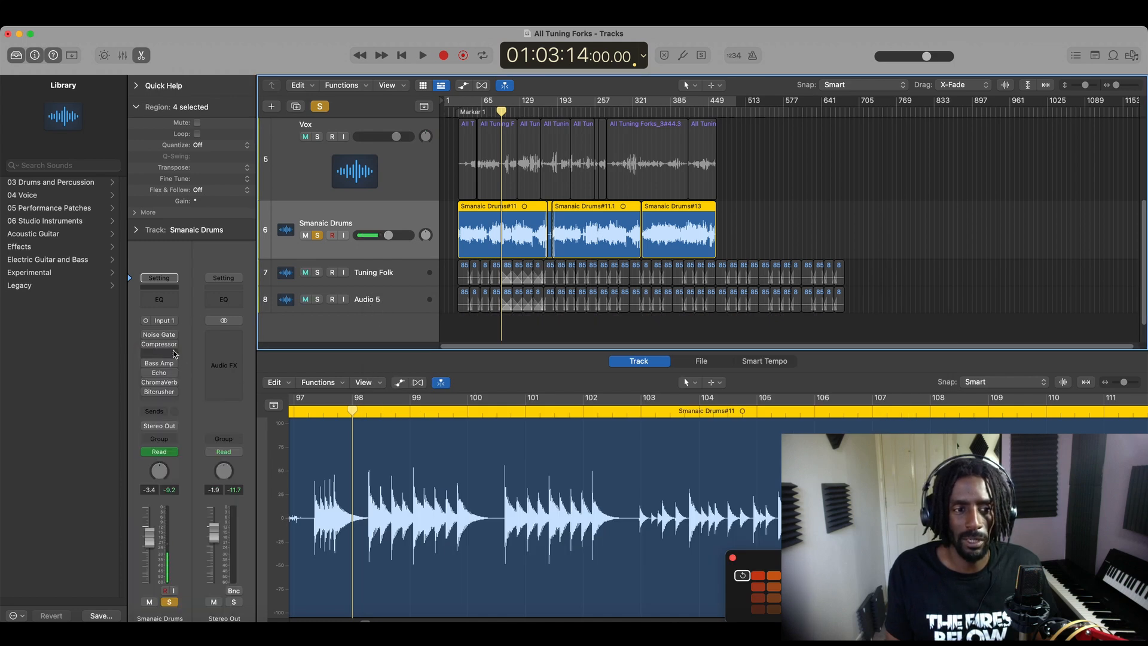
{"action": "left_click", "coordinate": [175, 354]}
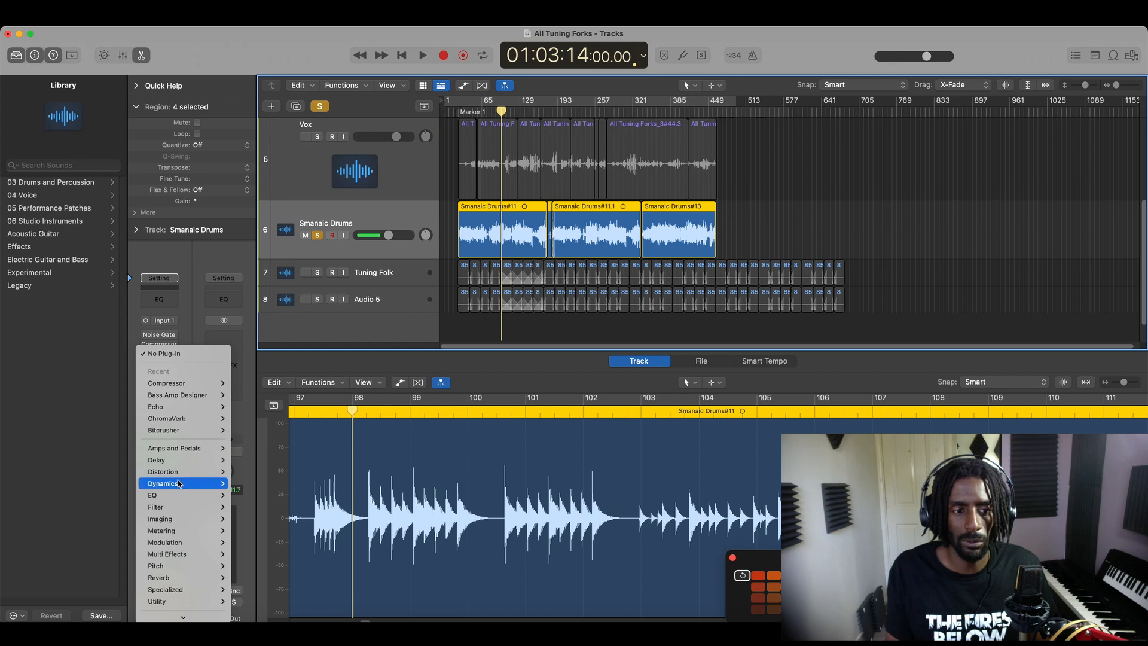
{"action": "mouse_move", "coordinate": [175, 496]}
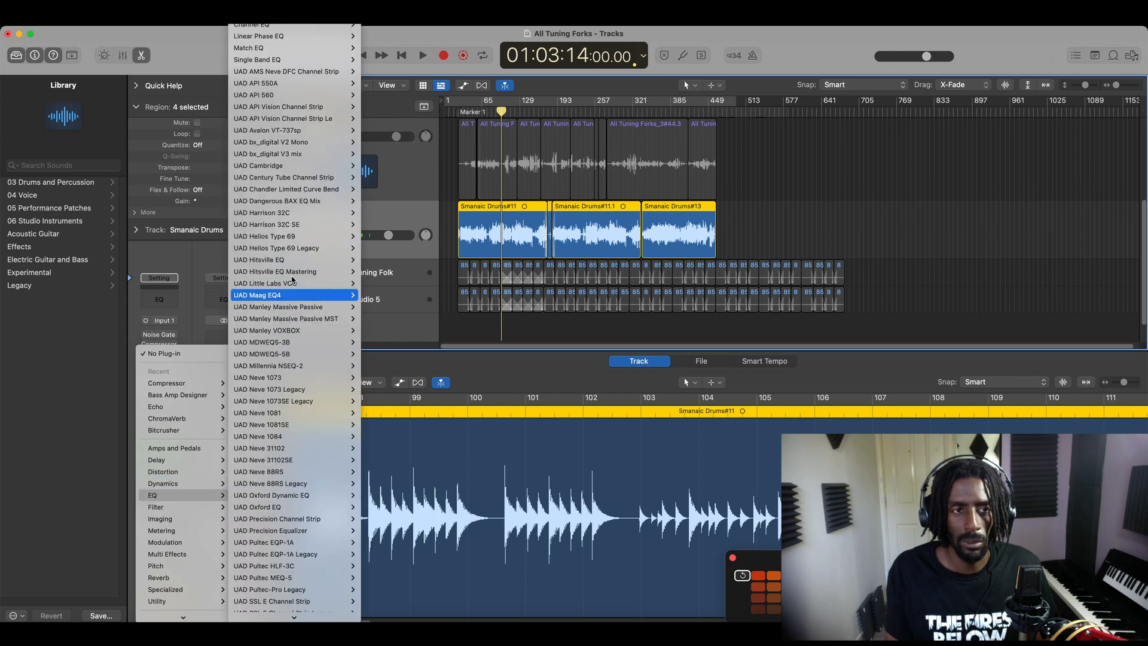
{"action": "mouse_move", "coordinate": [326, 26]}
{"action": "left_click", "coordinate": [367, 25]}
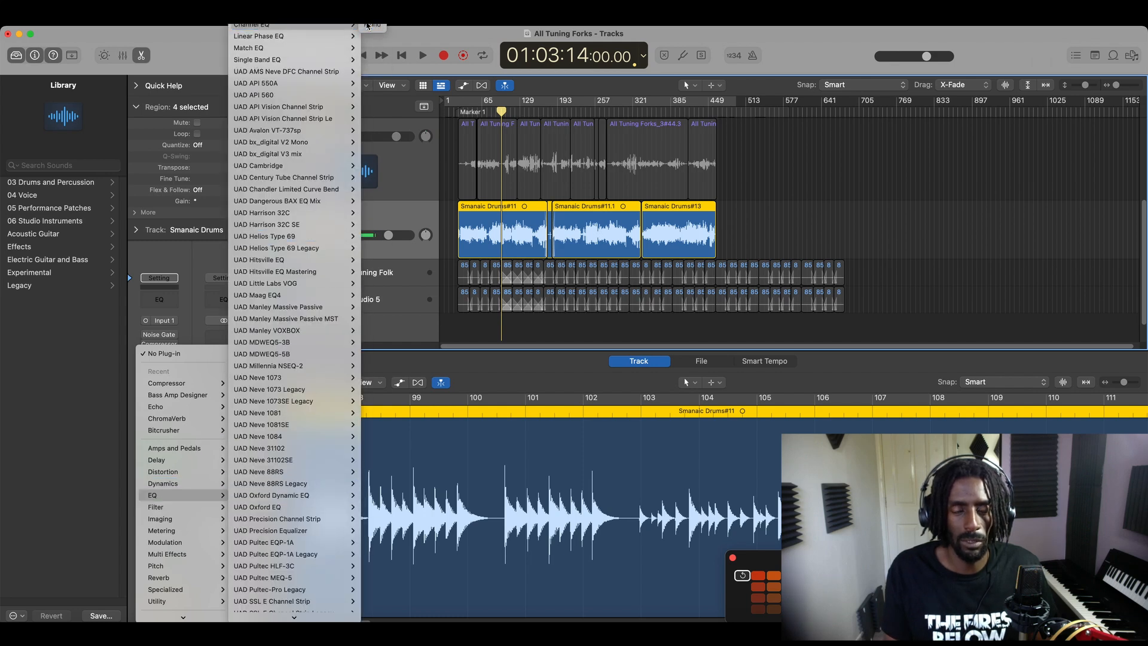
- Play Smanaic Drums from 01:03:14 while examining the Channel EQ analyzer, and close the plug-in window
{"action": "key", "text": "space"}
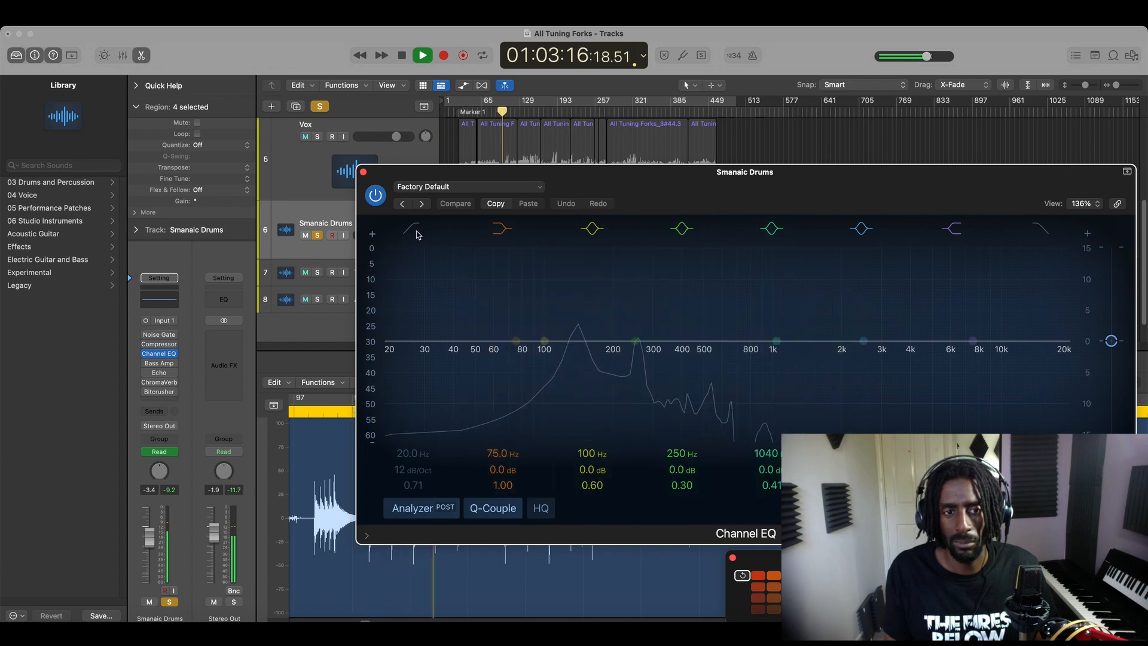
{"action": "key", "text": "space"}
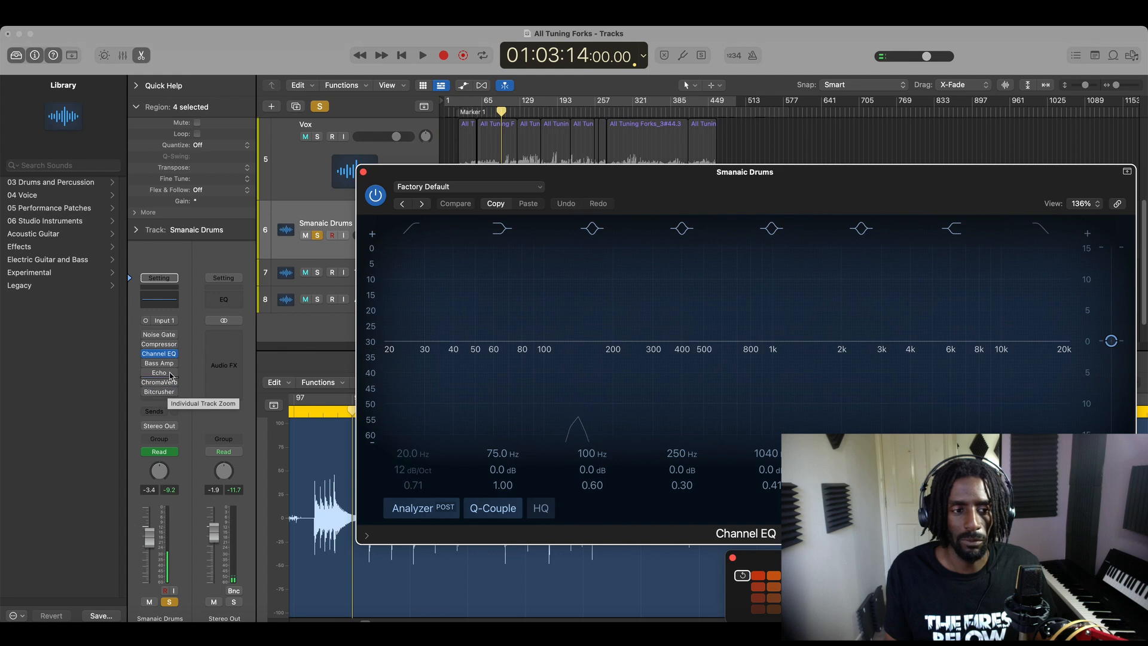
{"action": "mouse_move", "coordinate": [171, 356]}
{"action": "left_click", "coordinate": [363, 172]}
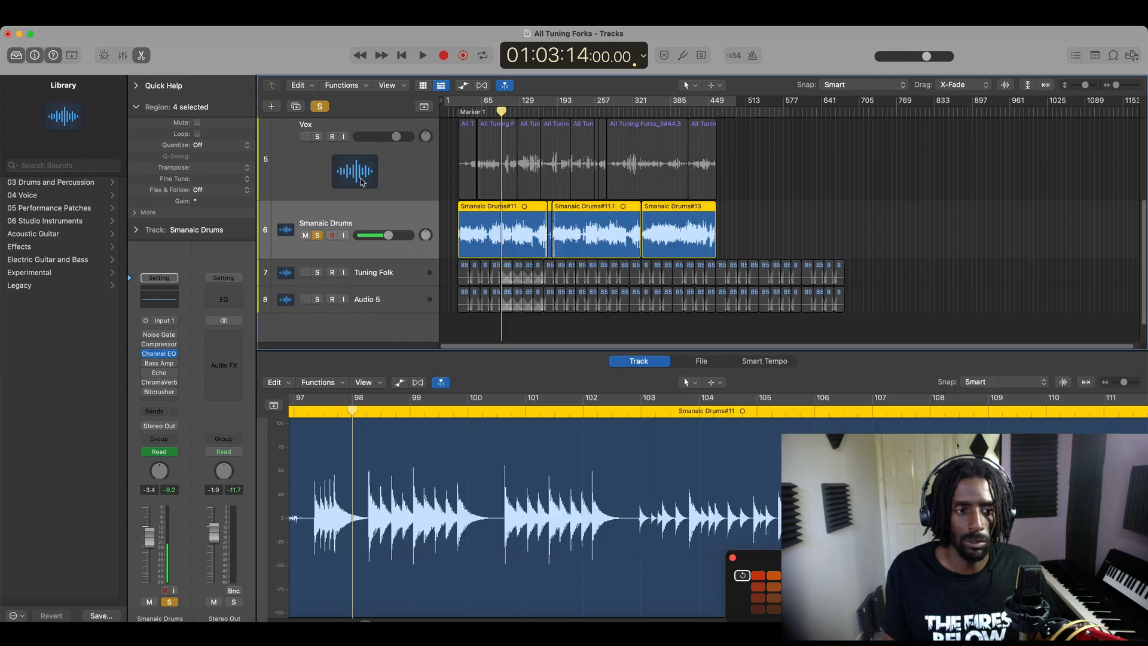
- Insert the mono iZotope RX 6 De-crackle plug-in at the end of the Smanaic Drums effects chain
{"action": "left_click", "coordinate": [167, 402]}
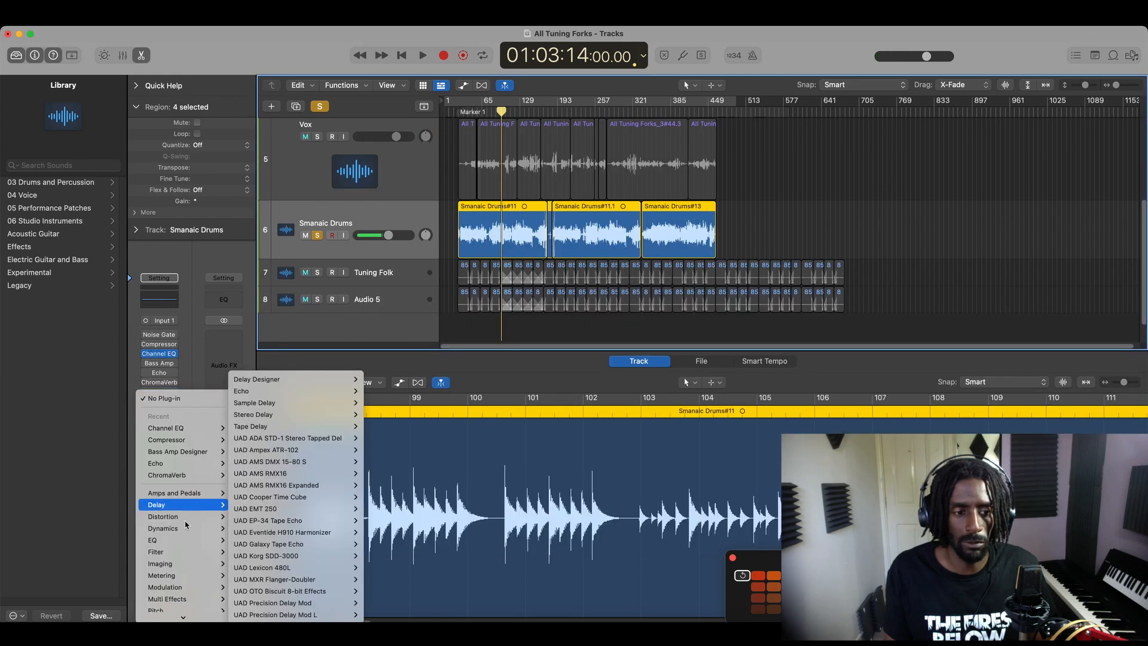
{"action": "mouse_move", "coordinate": [192, 615]}
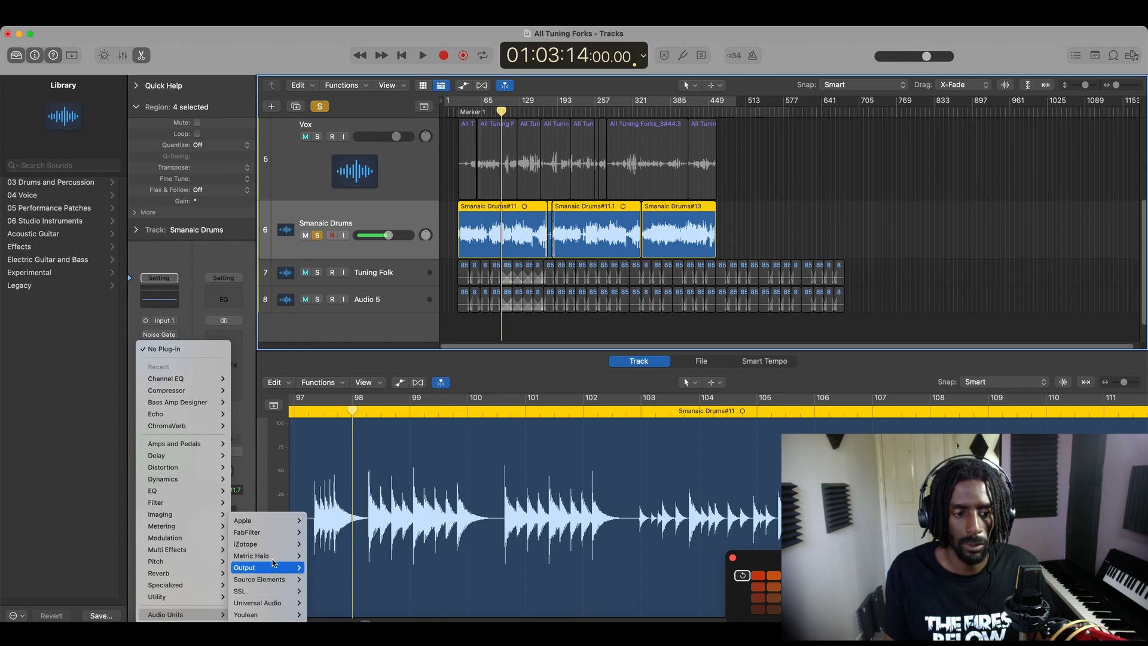
{"action": "mouse_move", "coordinate": [274, 545]}
{"action": "mouse_move", "coordinate": [350, 558]}
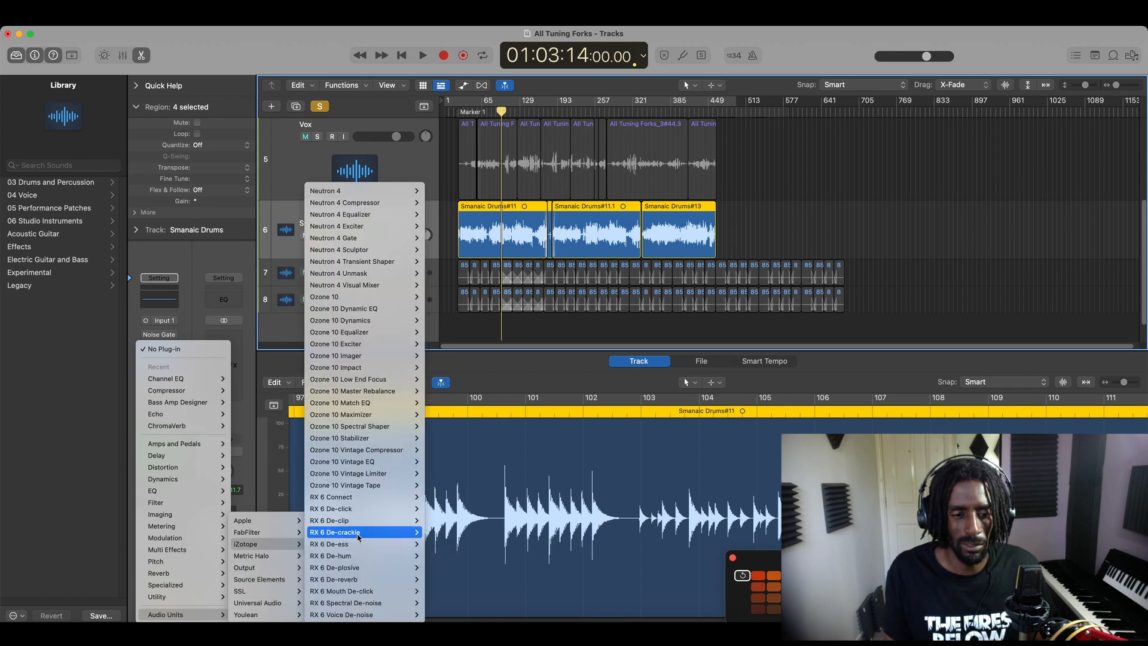
{"action": "mouse_move", "coordinate": [360, 535]}
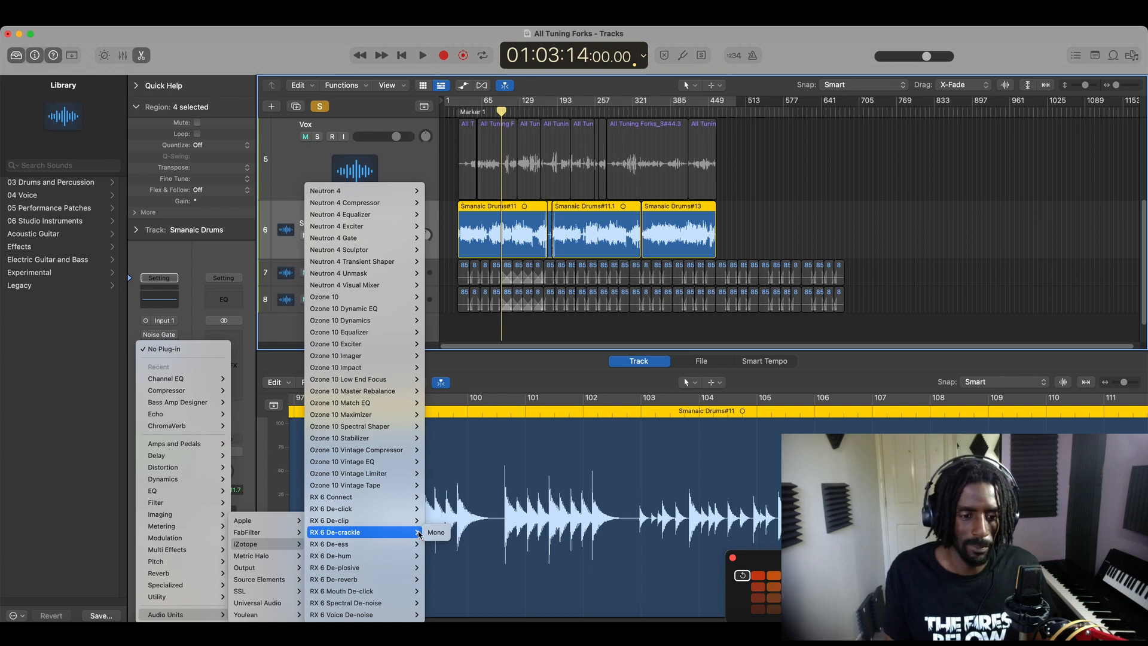
{"action": "left_click", "coordinate": [437, 533]}
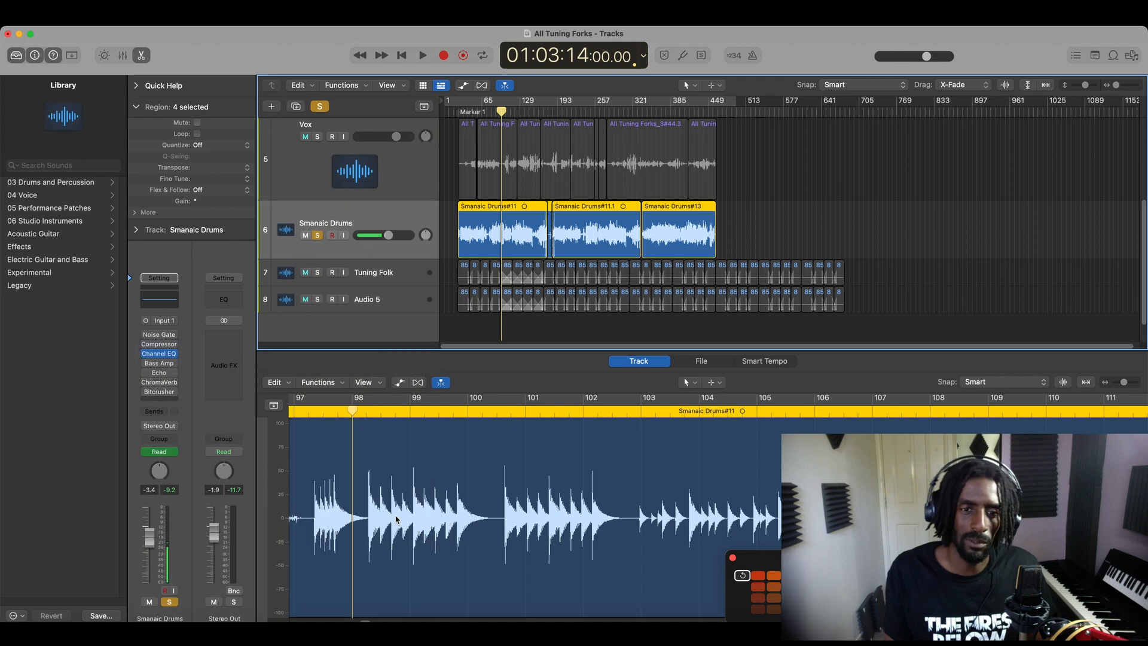
- Play Smanaic Drums from 01:03:14, raise the De-crackle strength to 9.8, and move its window clear of the regions
{"action": "key", "text": "space"}
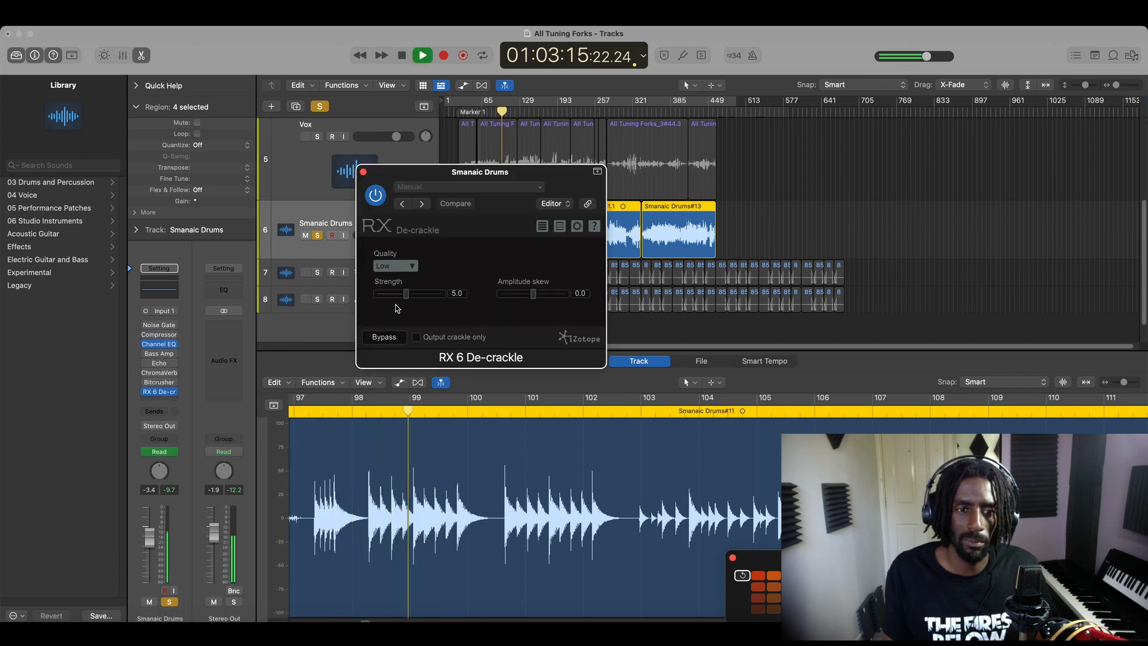
{"action": "left_click_drag", "start_coordinate": [406, 293], "coordinate": [441, 304]}
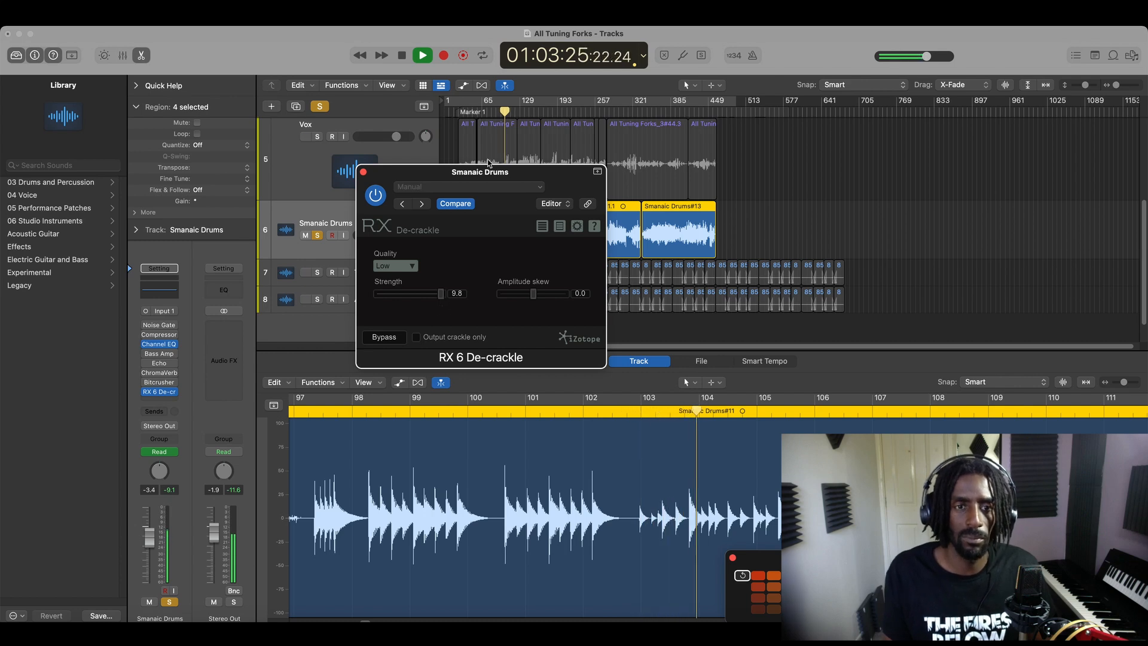
{"action": "left_click_drag", "start_coordinate": [483, 170], "coordinate": [889, 106]}
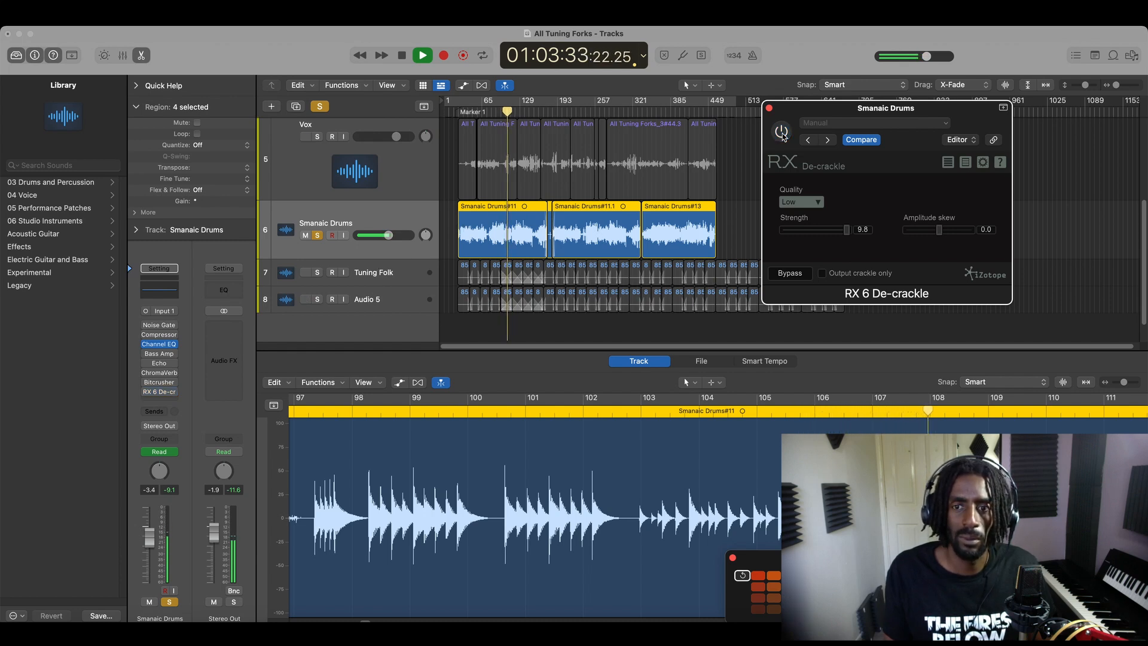
- Cycle playback over bars 106 to 111, bypass RX 6 De-crackle to compare the sound, and stop playback
{"action": "left_click", "coordinate": [500, 112]}
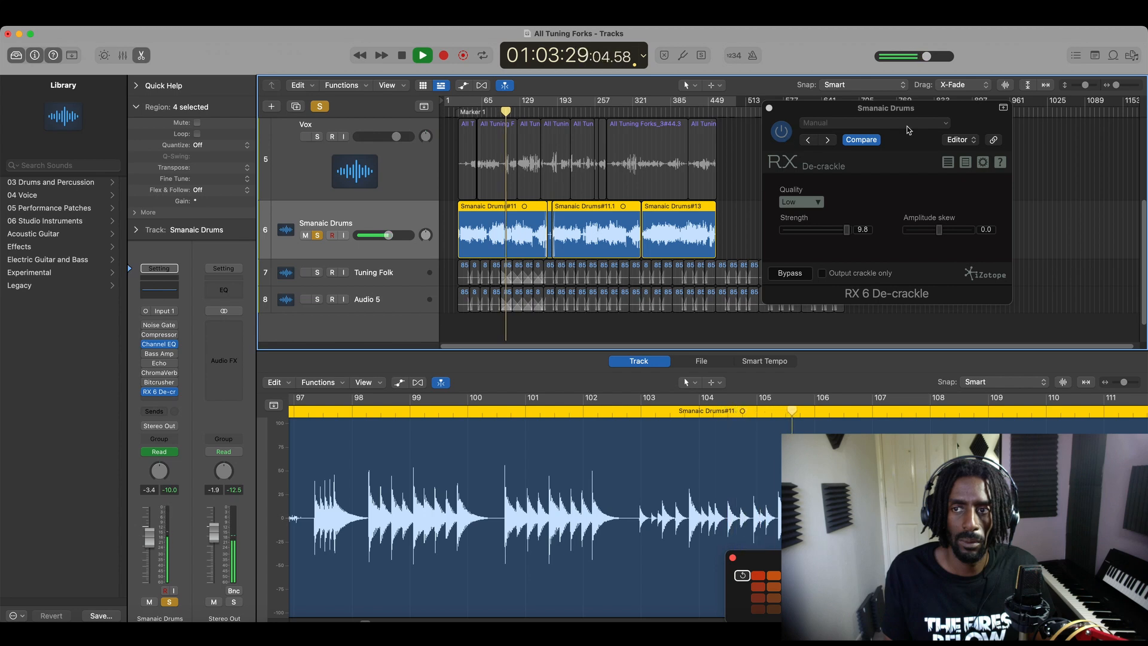
{"action": "left_click", "coordinate": [1121, 85]}
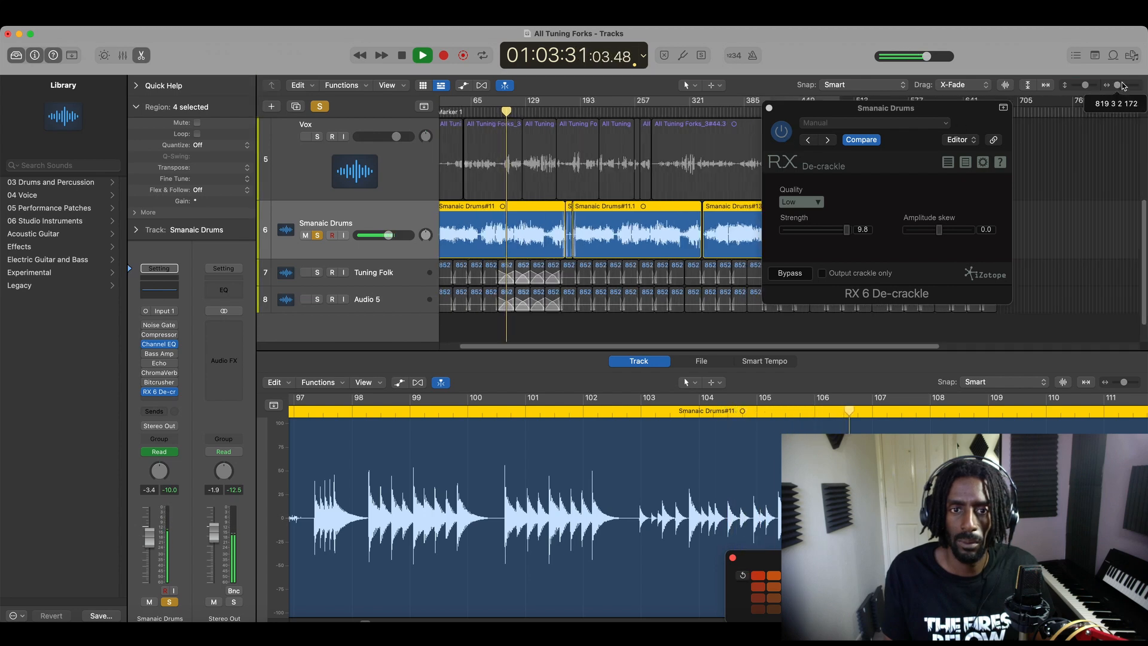
{"action": "left_click_drag", "start_coordinate": [1089, 88], "coordinate": [1102, 87]}
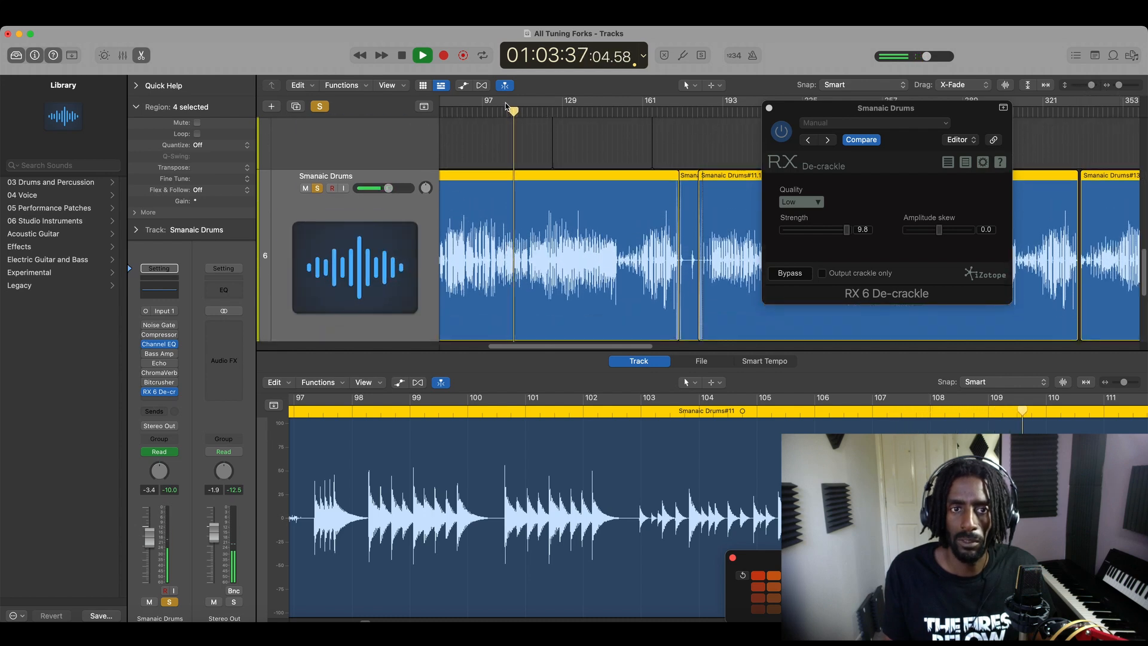
{"action": "left_click_drag", "start_coordinate": [508, 102], "coordinate": [515, 109]}
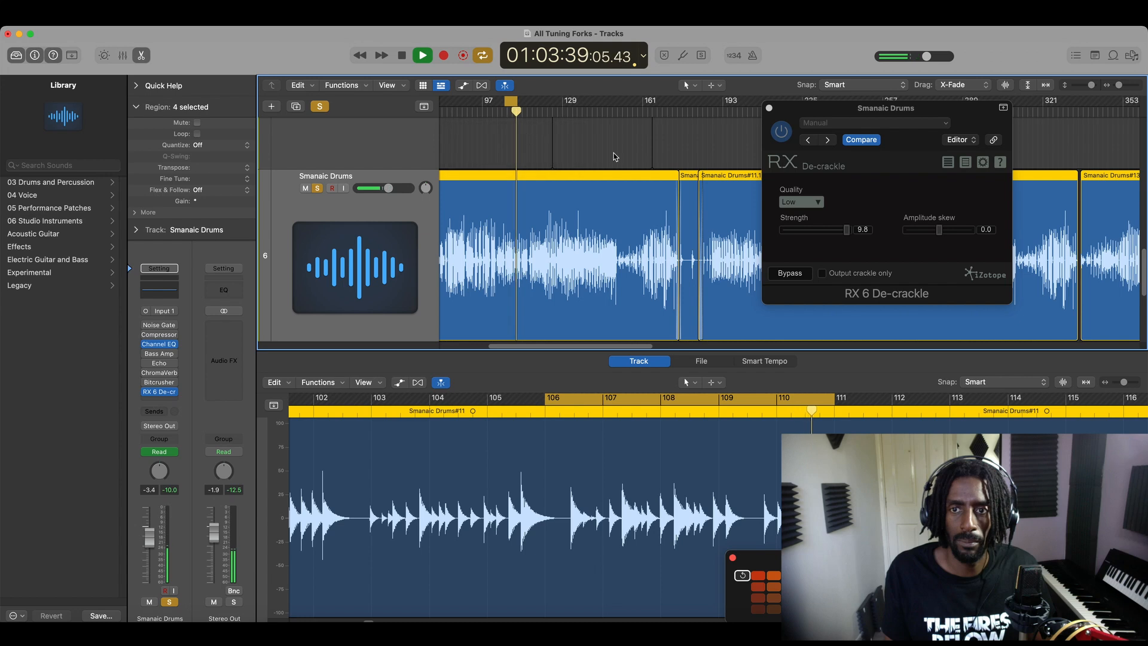
{"action": "left_click", "coordinate": [782, 132]}
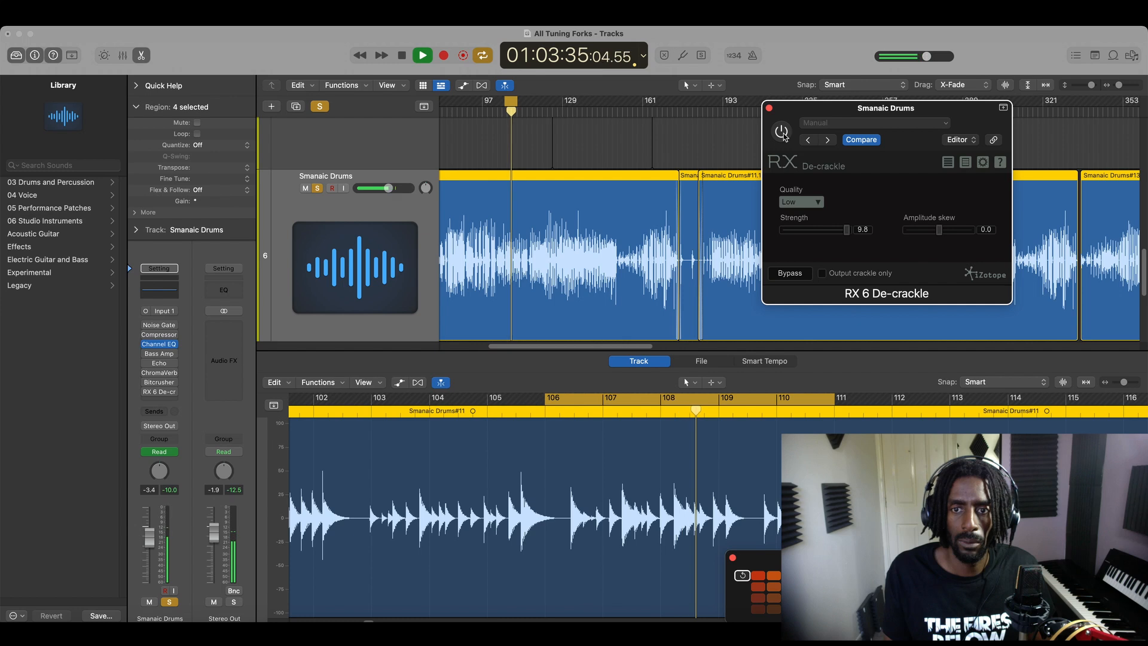
{"action": "key", "text": "space"}
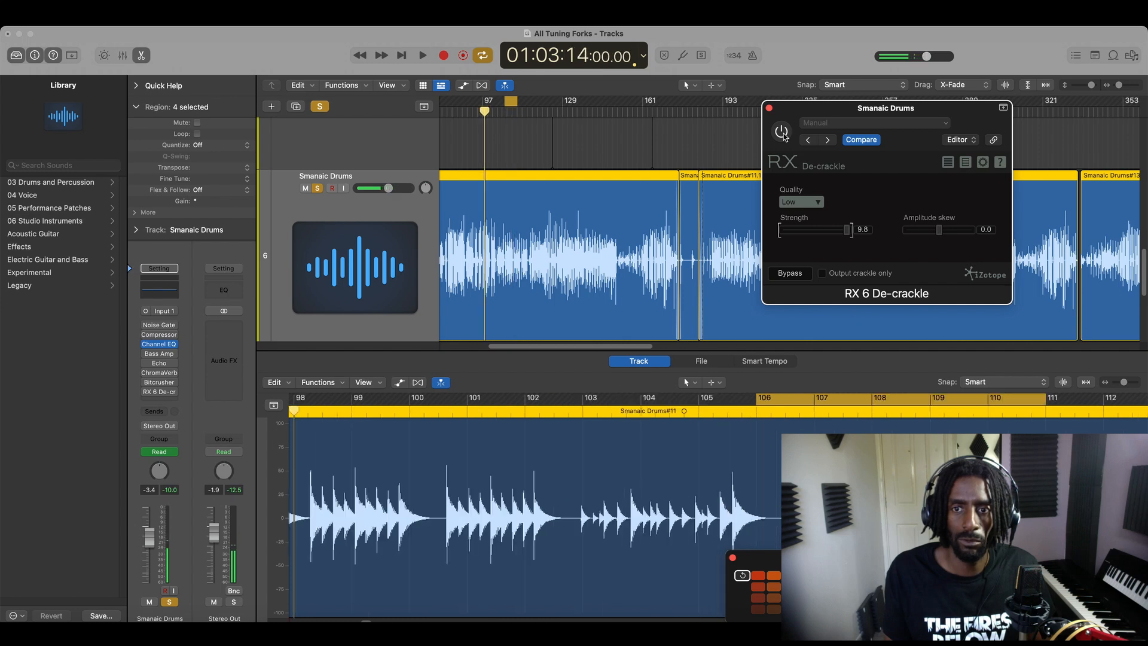
- Extend the cycle area back to about bar 97 and compare Smanaic Drums with RX 6 De-crackle active and bypassed
{"action": "key", "text": "space"}
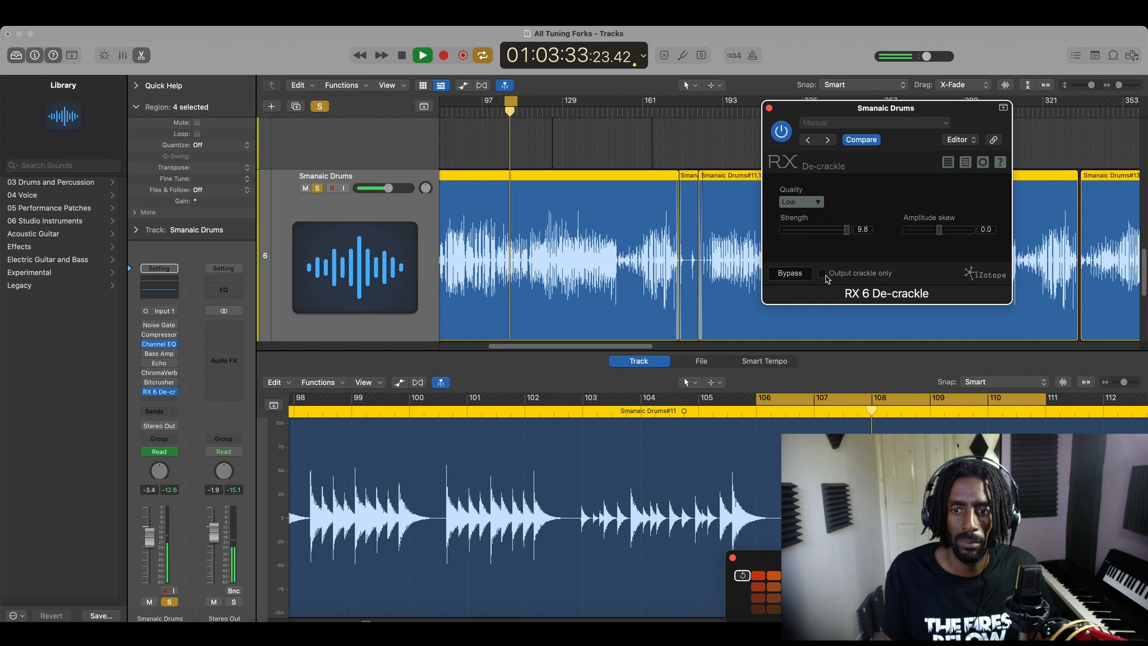
{"action": "key", "text": "space"}
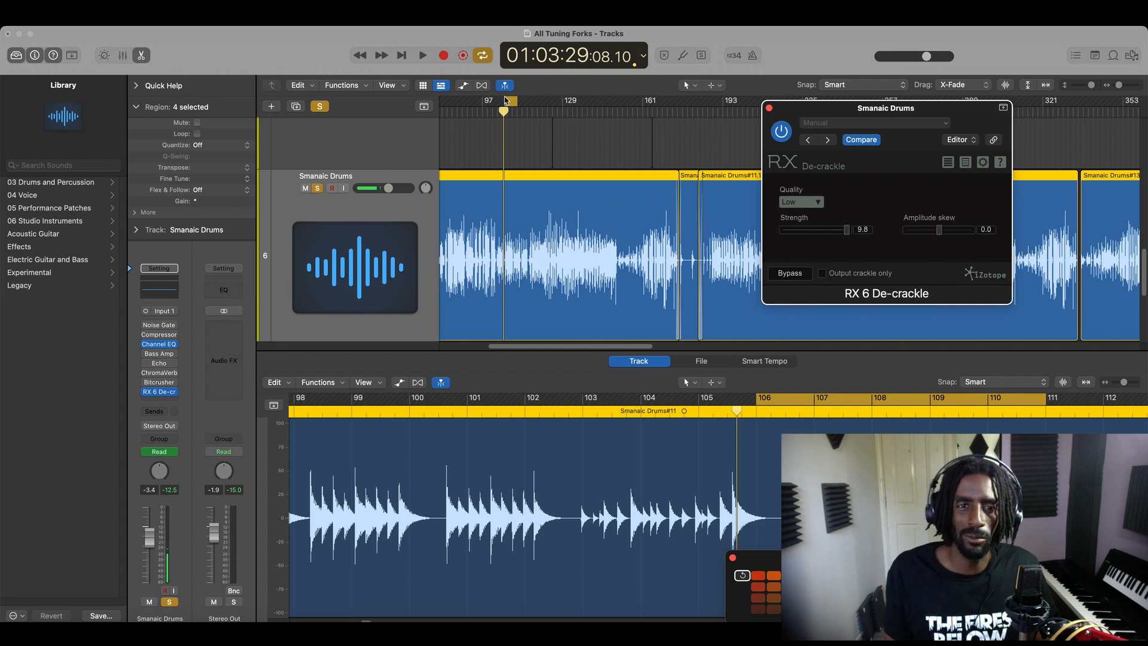
{"action": "left_click_drag", "start_coordinate": [505, 100], "coordinate": [483, 108]}
{"action": "key", "text": "space"}
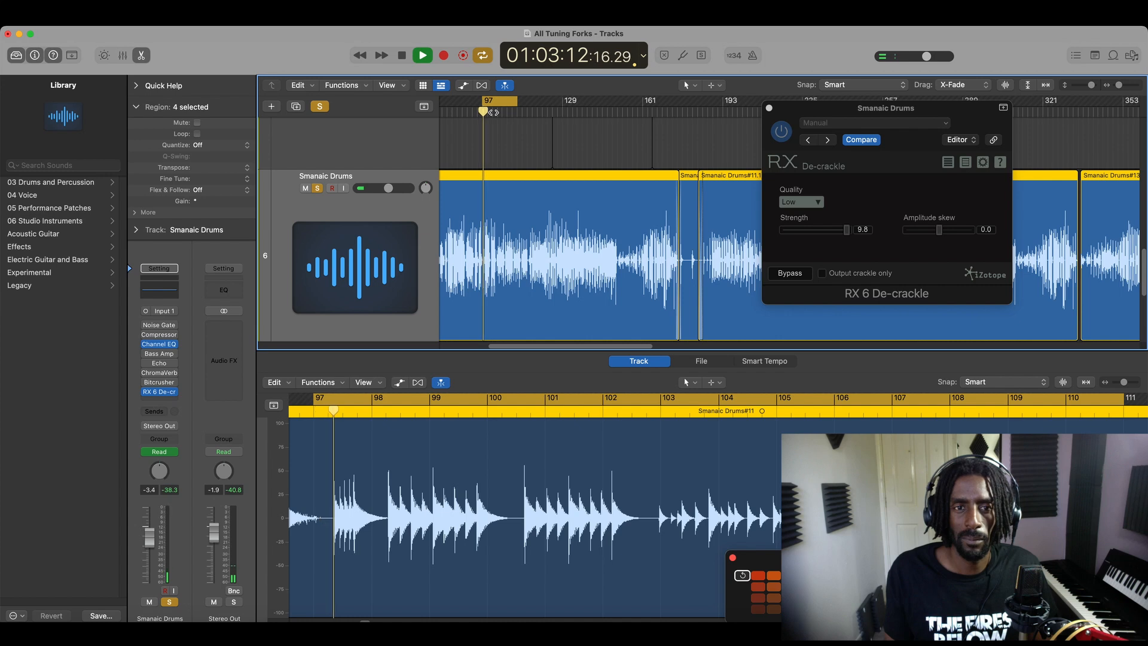
{"action": "left_click", "coordinate": [782, 131]}
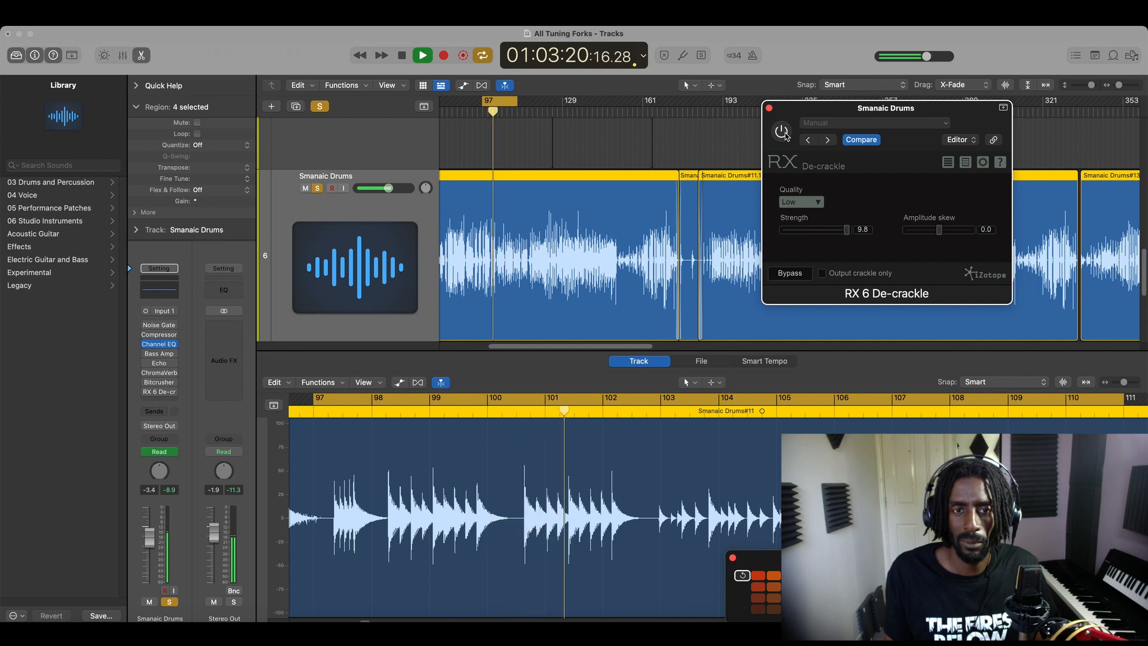
{"action": "key", "text": "space"}
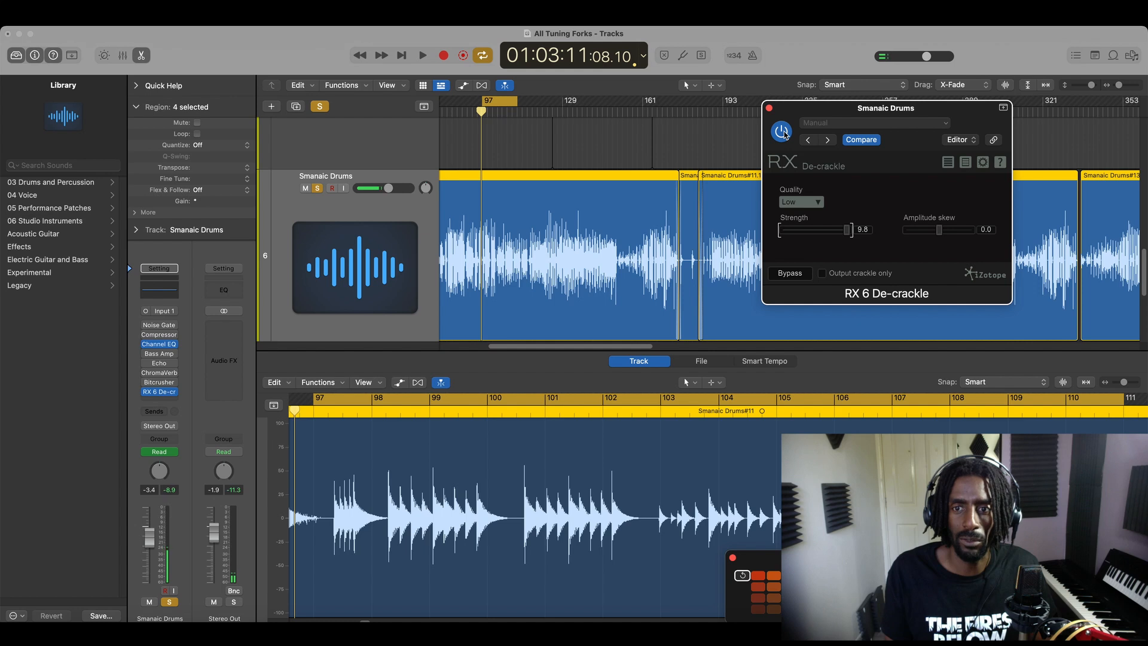
{"action": "key", "text": "space"}
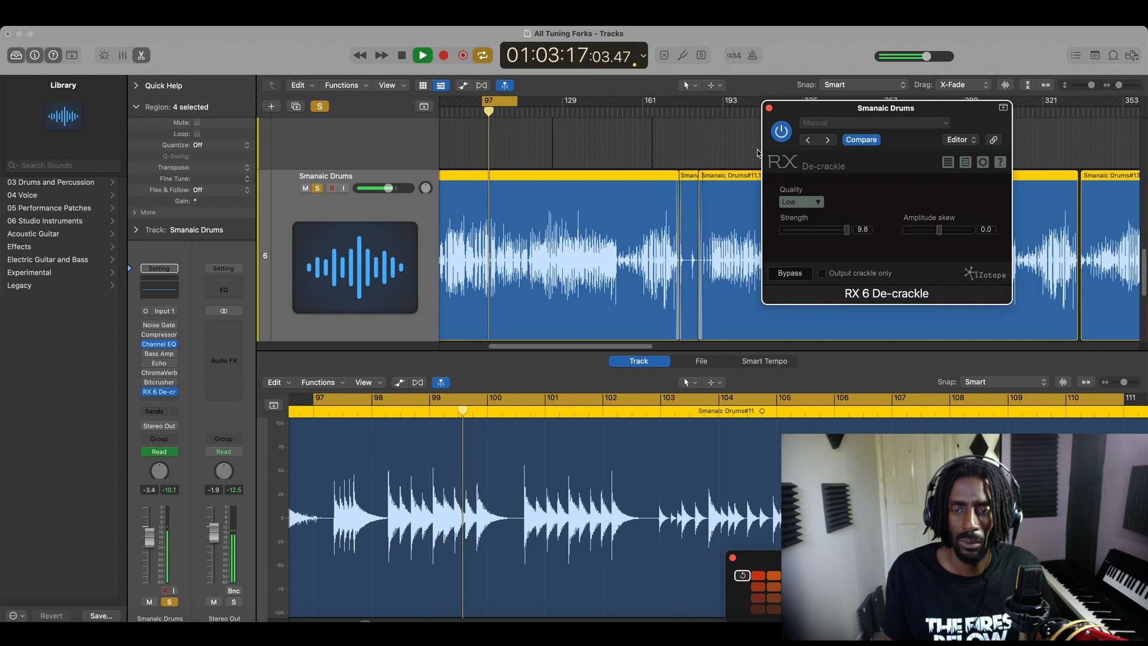
{"action": "key", "text": "space"}
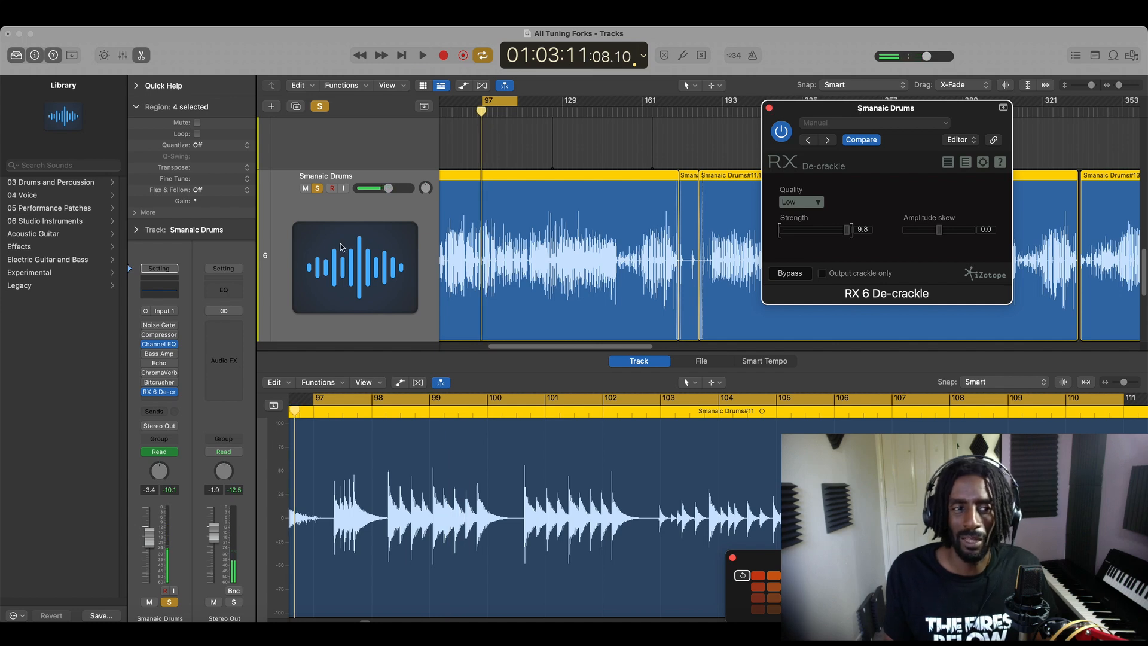
- Open the Smanaic Drums Channel EQ, play the loop, and sweep the 1040 Hz peak band as a Q 1.90 boost to 69 Hz, +7.5 dB
{"action": "left_click", "coordinate": [160, 295]}
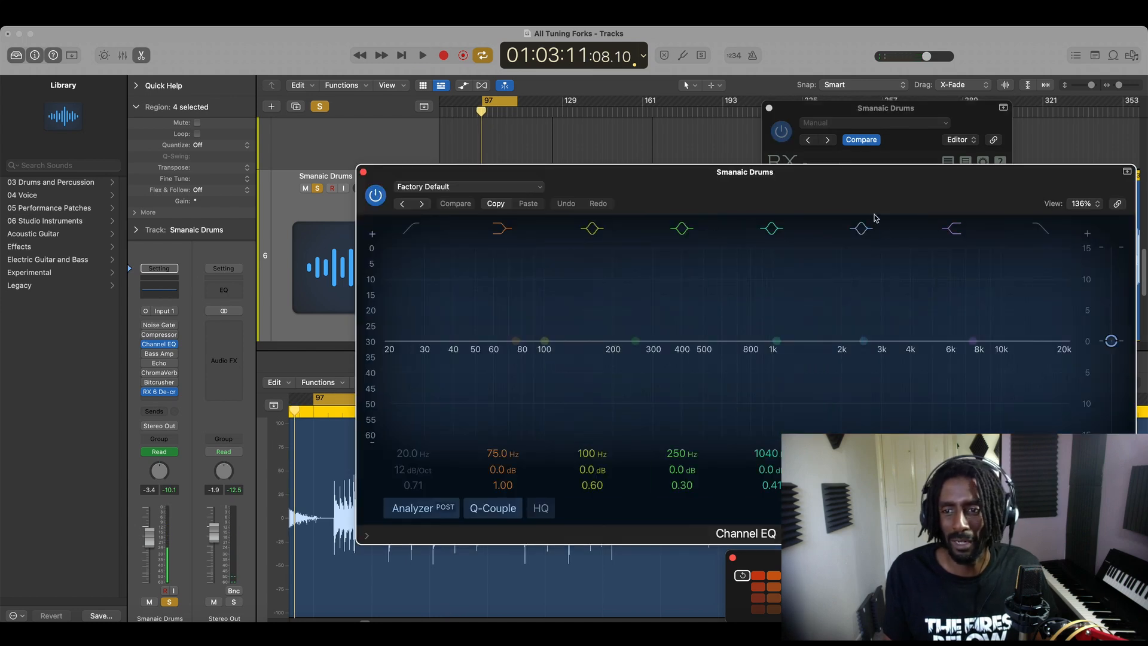
{"action": "key", "text": "space"}
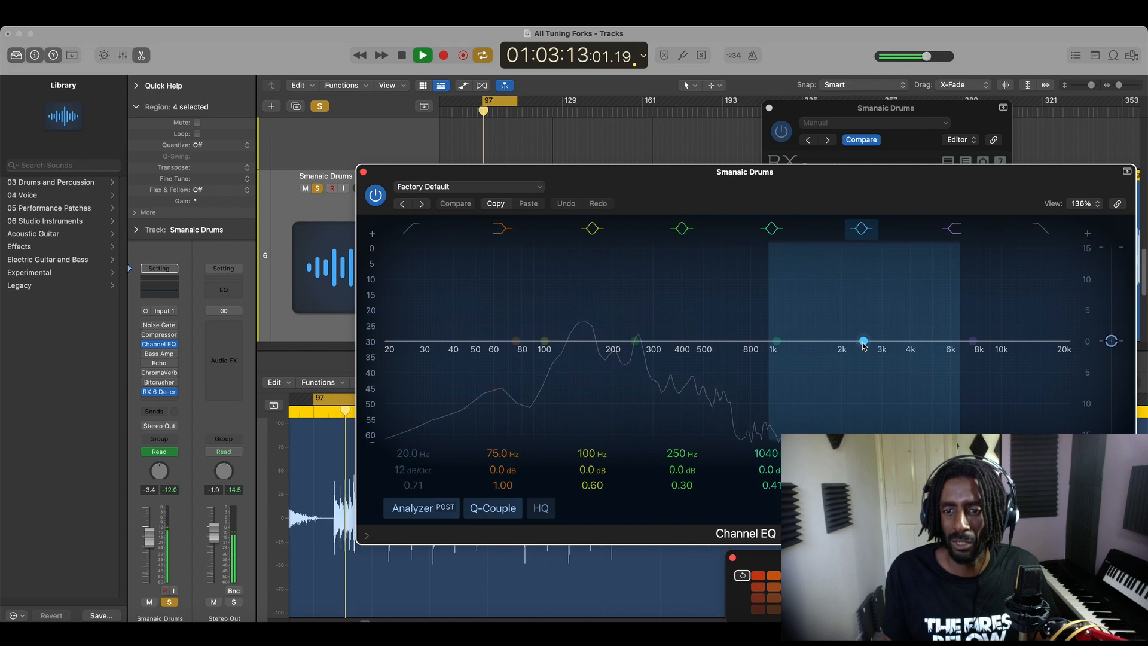
{"action": "left_click_drag", "start_coordinate": [776, 342], "coordinate": [784, 286]}
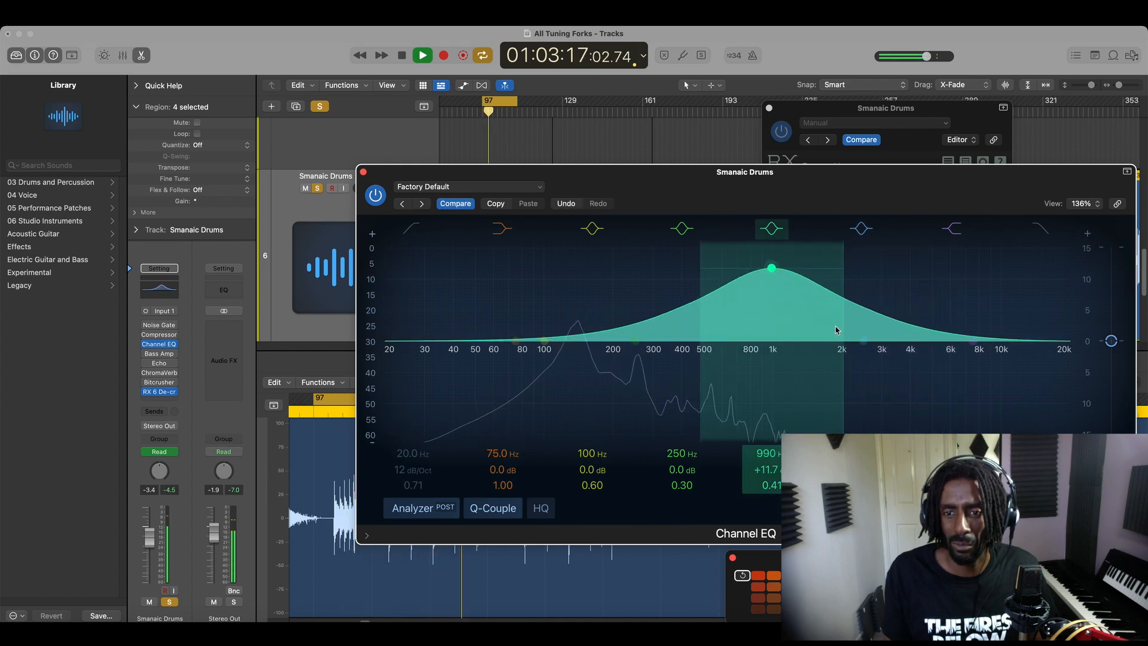
{"action": "left_click_drag", "start_coordinate": [843, 327], "coordinate": [819, 328]}
{"action": "left_click_drag", "start_coordinate": [769, 268], "coordinate": [575, 268]}
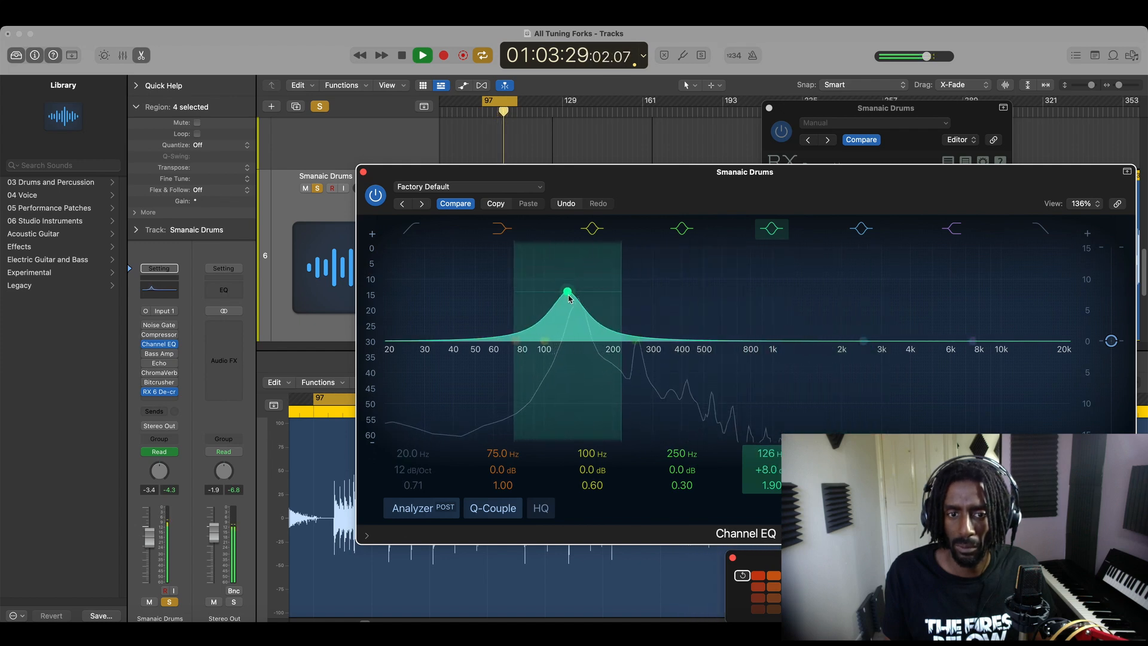
{"action": "left_click_drag", "start_coordinate": [572, 303], "coordinate": [509, 303]}
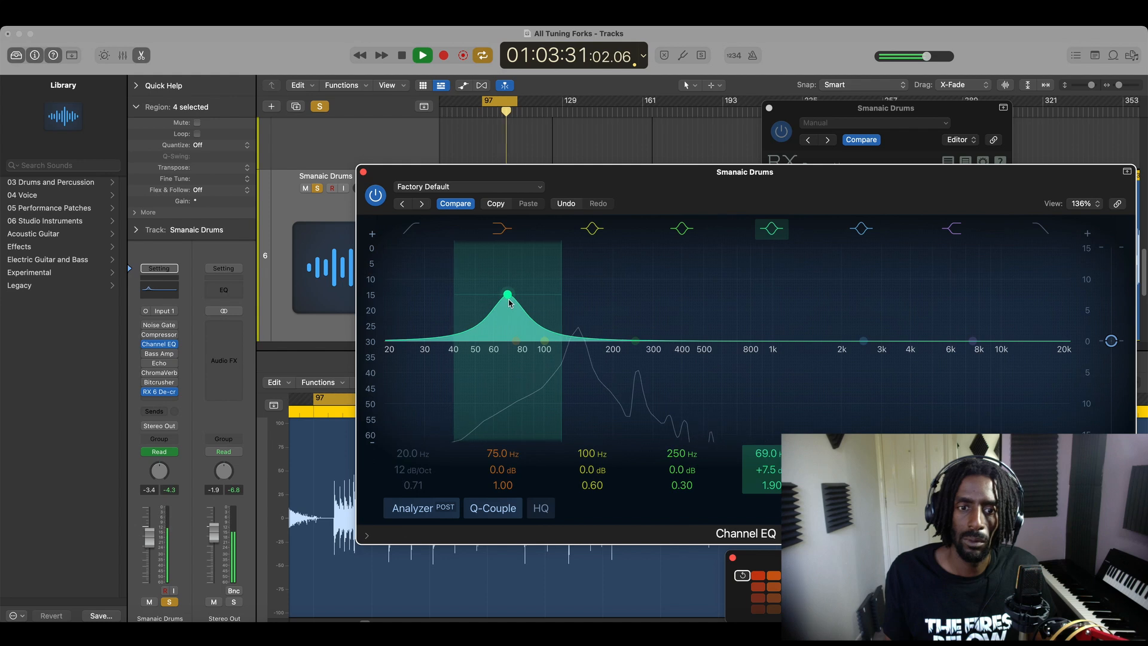
- Widen the peak boost to a Q of 0.64 and place it at 75 Hz with +8.0 dB
{"action": "scroll", "coordinate": [509, 298], "scroll_direction": "up", "scroll_amount": 10}
{"action": "scroll", "coordinate": [509, 297], "scroll_direction": "down", "scroll_amount": 15}
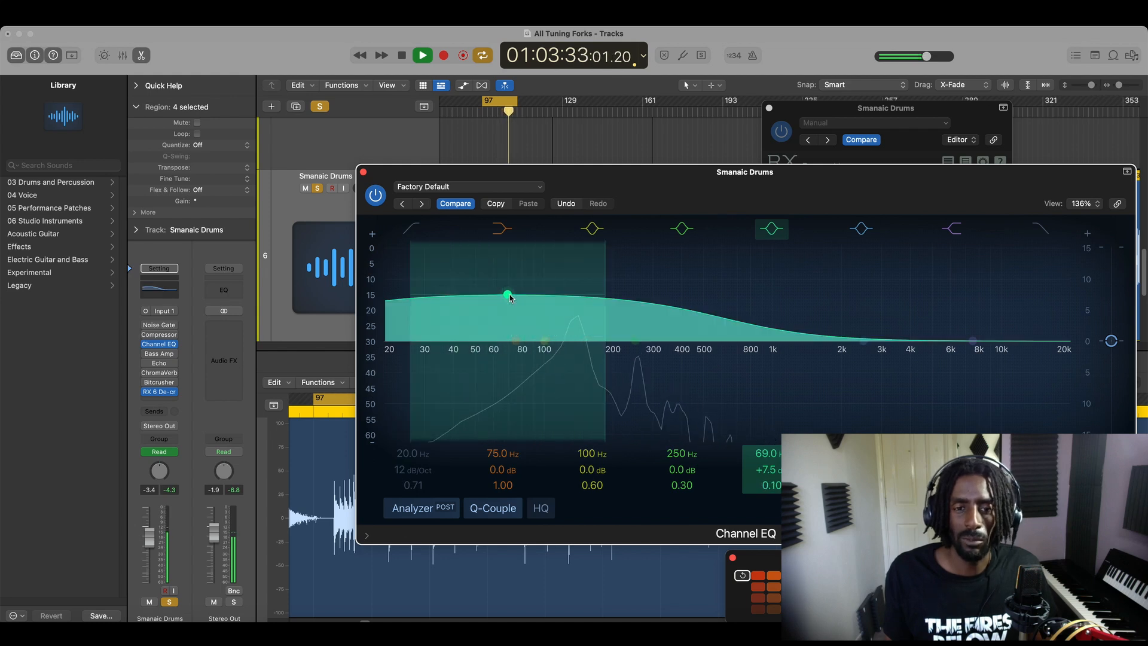
{"action": "scroll", "coordinate": [510, 298], "scroll_direction": "up", "scroll_amount": 5}
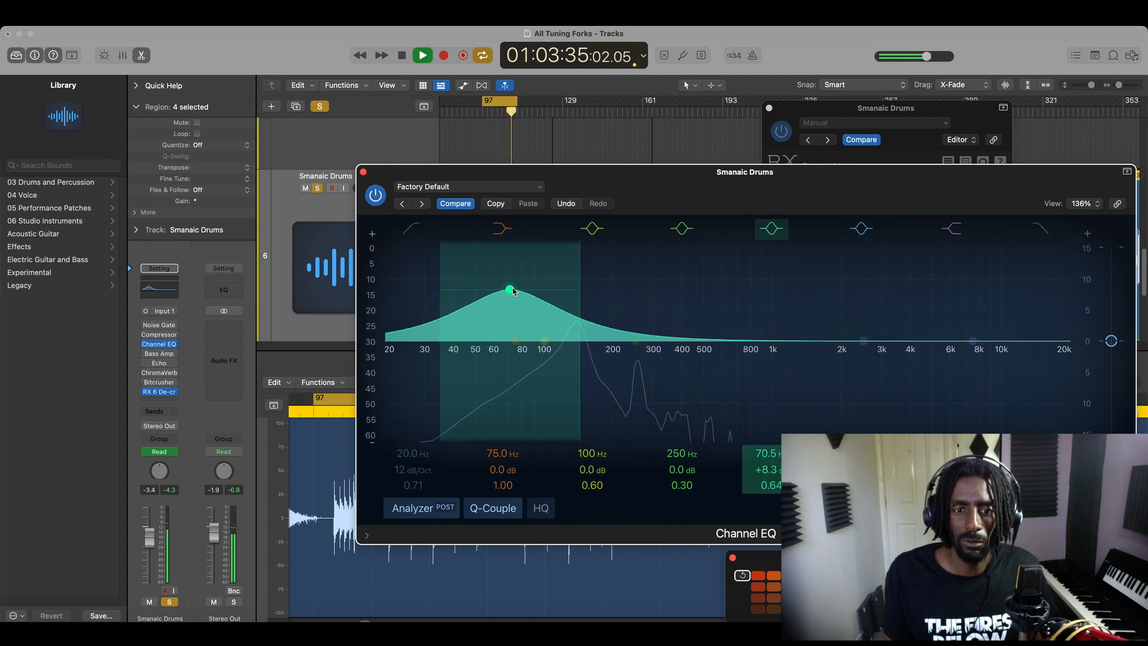
{"action": "left_click_drag", "start_coordinate": [512, 294], "coordinate": [517, 293]}
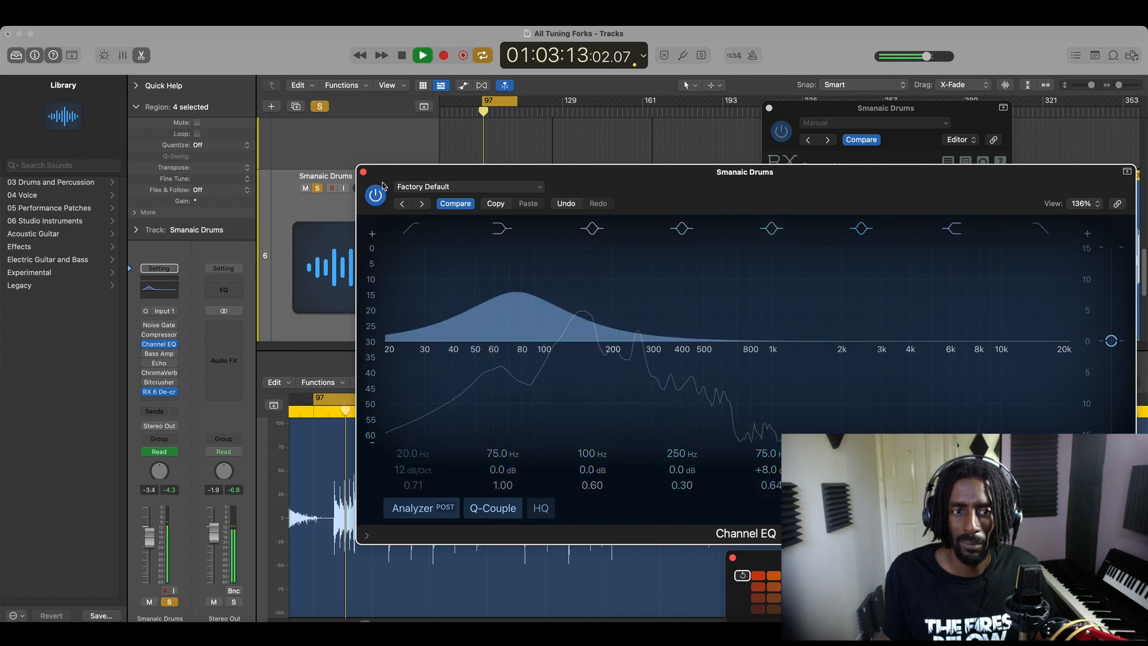
- Compare the loop with the Channel EQ bypassed and active, and flatten the peak band to +0.1 dB at 134 Hz
{"action": "left_click", "coordinate": [375, 196]}
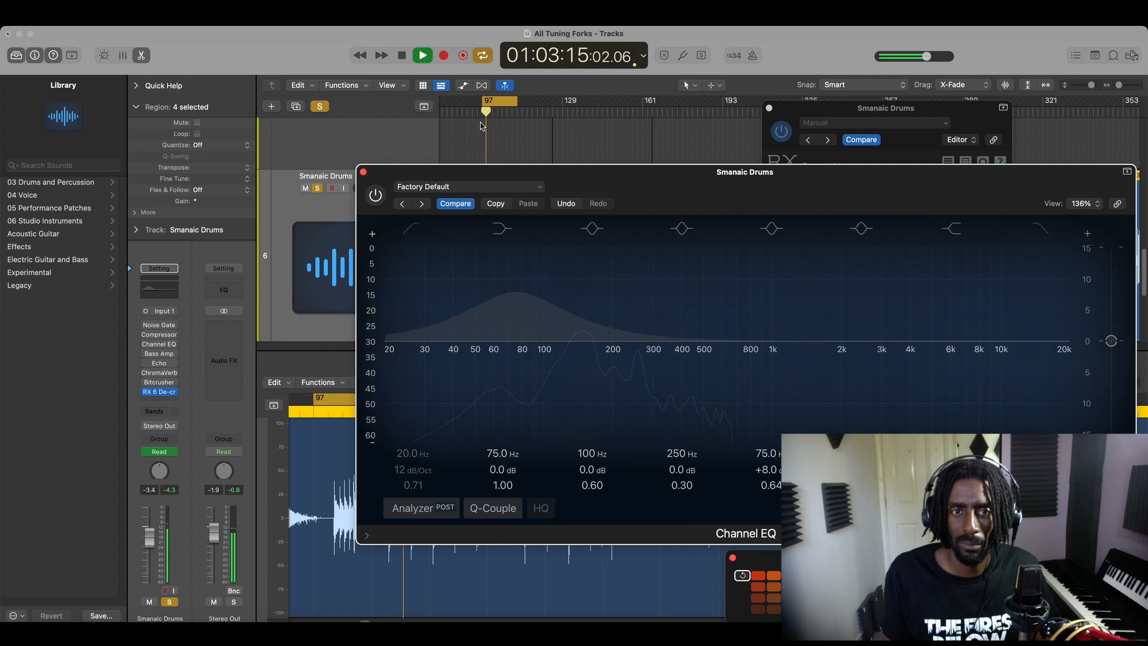
{"action": "left_click", "coordinate": [482, 117]}
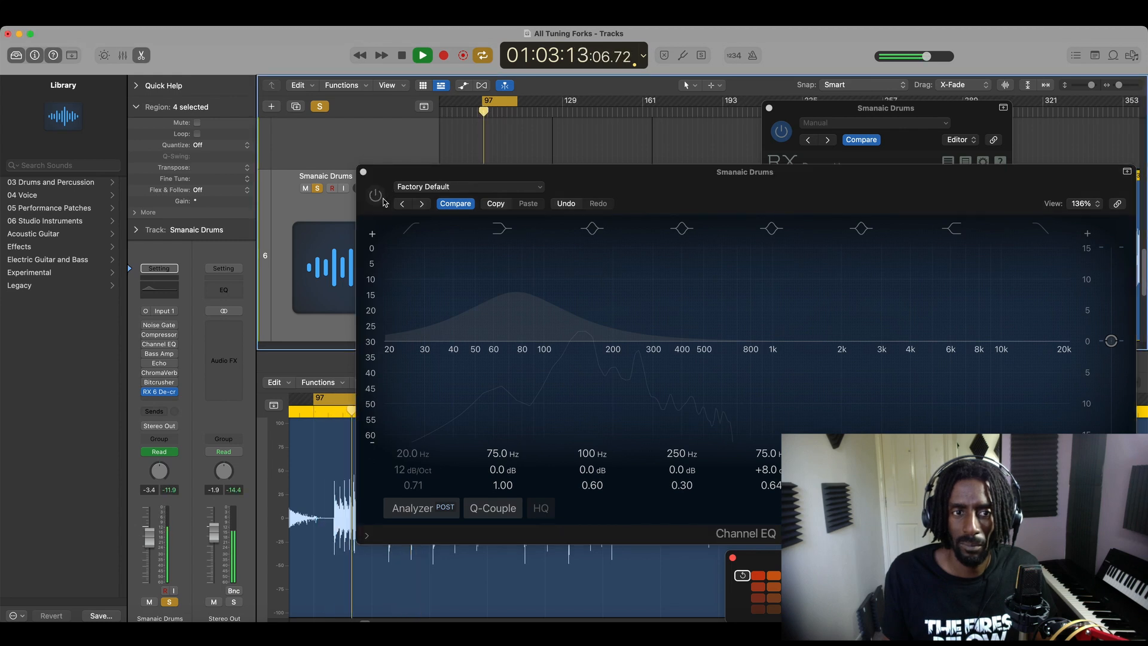
{"action": "left_click", "coordinate": [375, 197]}
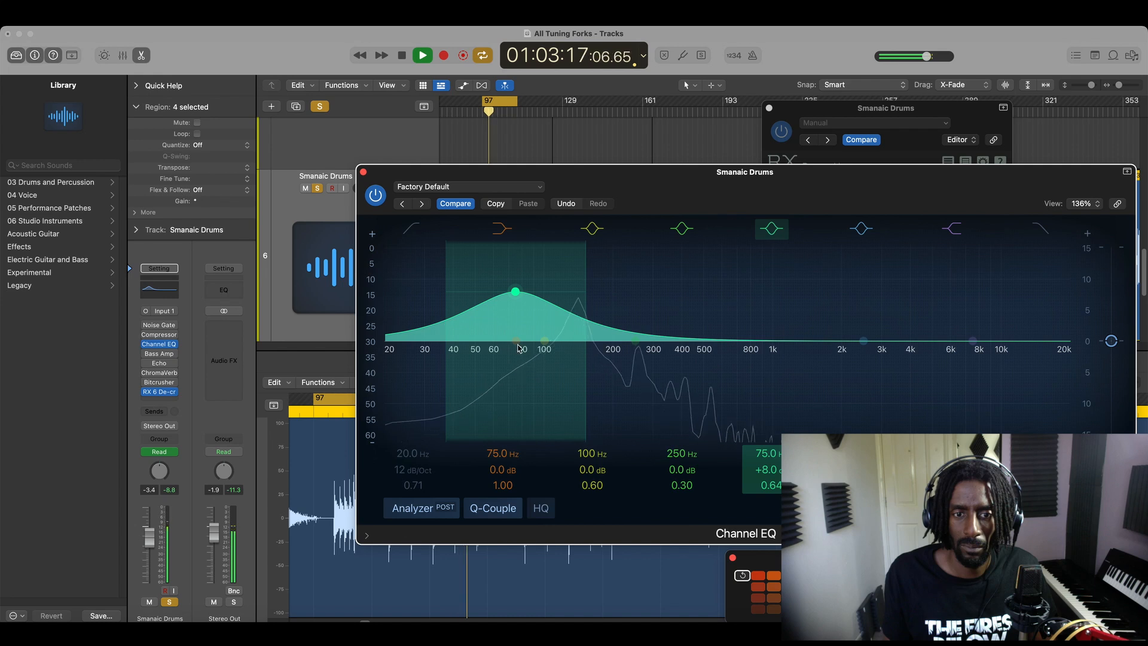
{"action": "left_click_drag", "start_coordinate": [516, 291], "coordinate": [572, 342]}
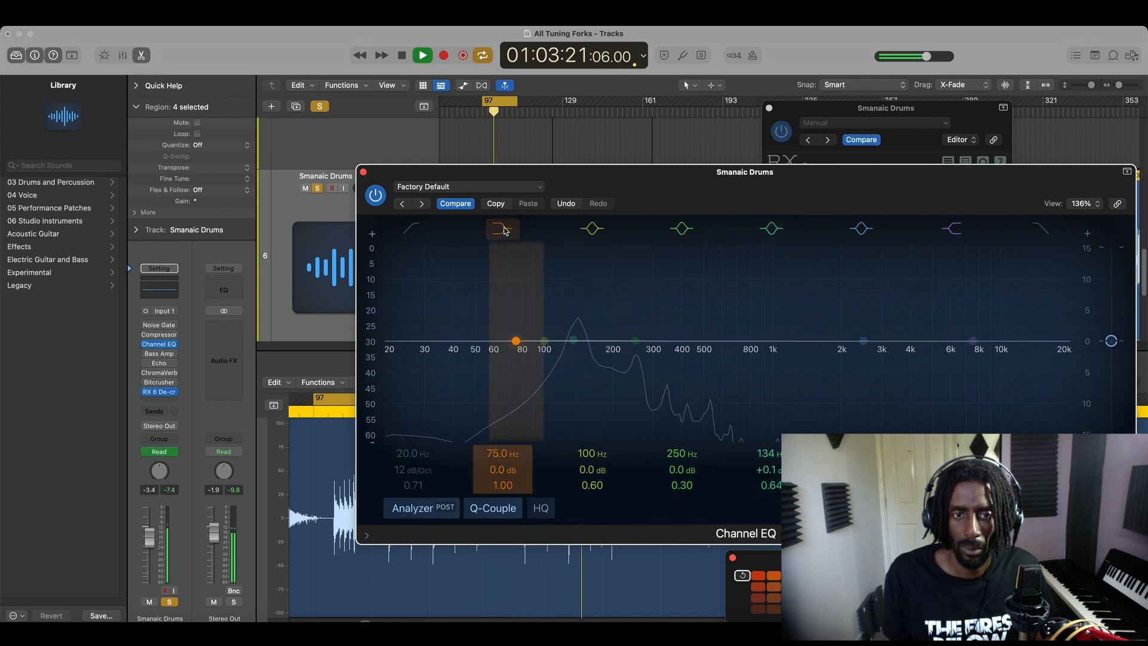
- Raise the low shelf to +11.1 dB at 121 Hz and enable a 12 dB/Oct low cut at 35 Hz with Q 0.83
{"action": "left_click_drag", "start_coordinate": [523, 341], "coordinate": [575, 245]}
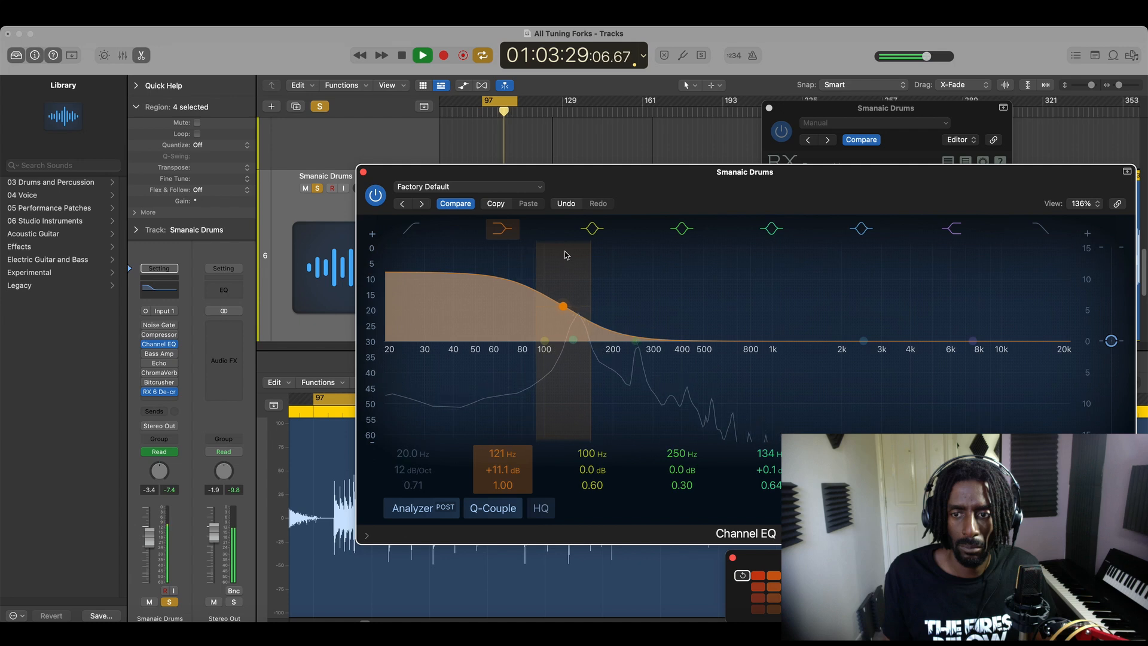
{"action": "left_click", "coordinate": [411, 227]}
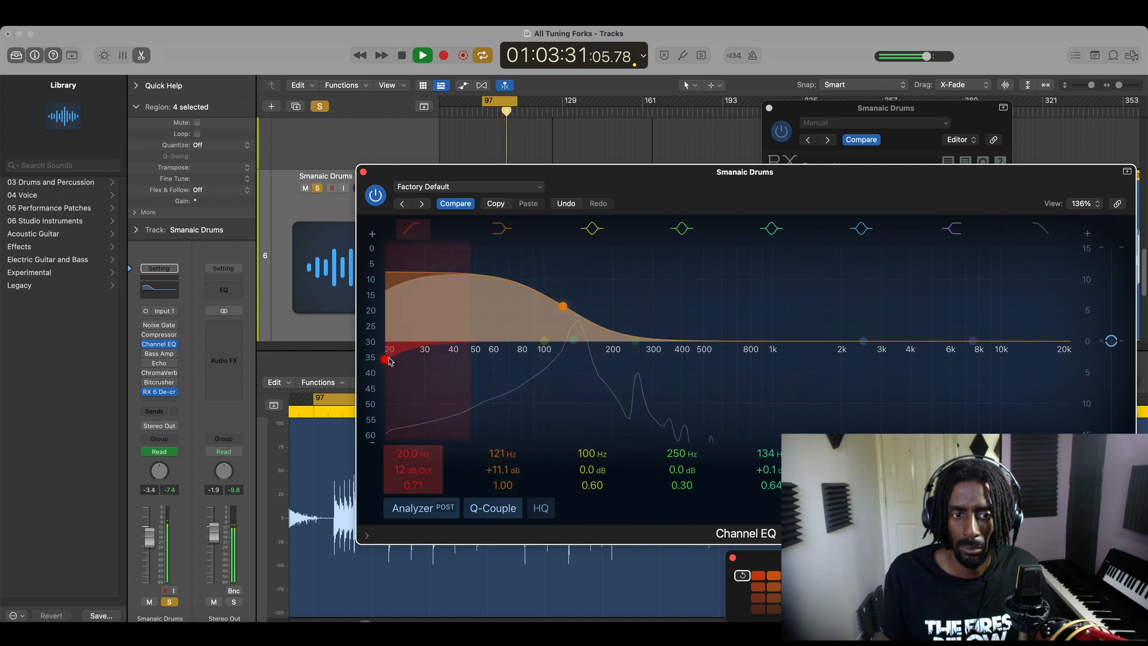
{"action": "left_click_drag", "start_coordinate": [389, 358], "coordinate": [441, 352]}
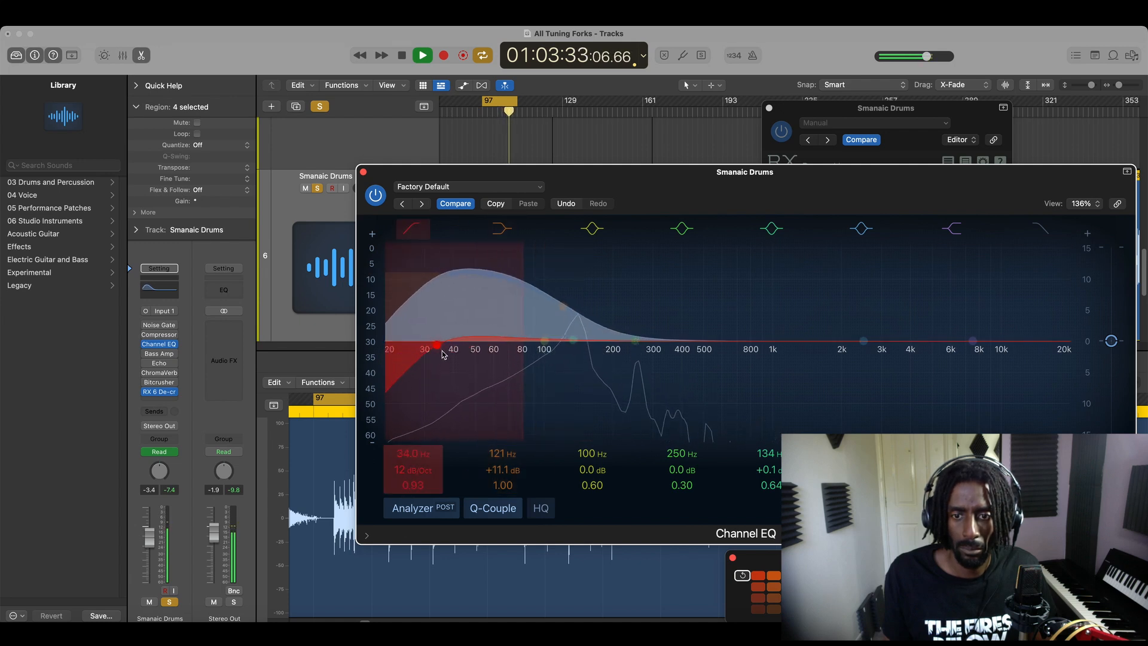
- Boost the 250 Hz peak band to +7.1 dB at 865 Hz and compare the loop with the Channel EQ active and bypassed
{"action": "left_click_drag", "start_coordinate": [634, 340], "coordinate": [758, 286]}
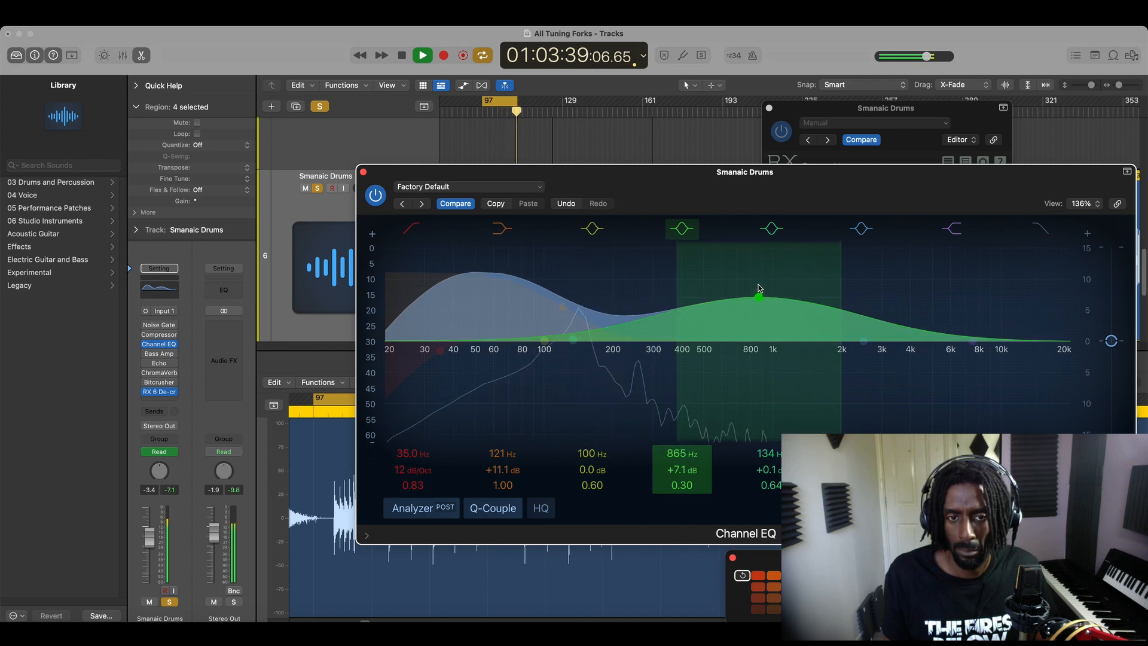
{"action": "left_click", "coordinate": [375, 196]}
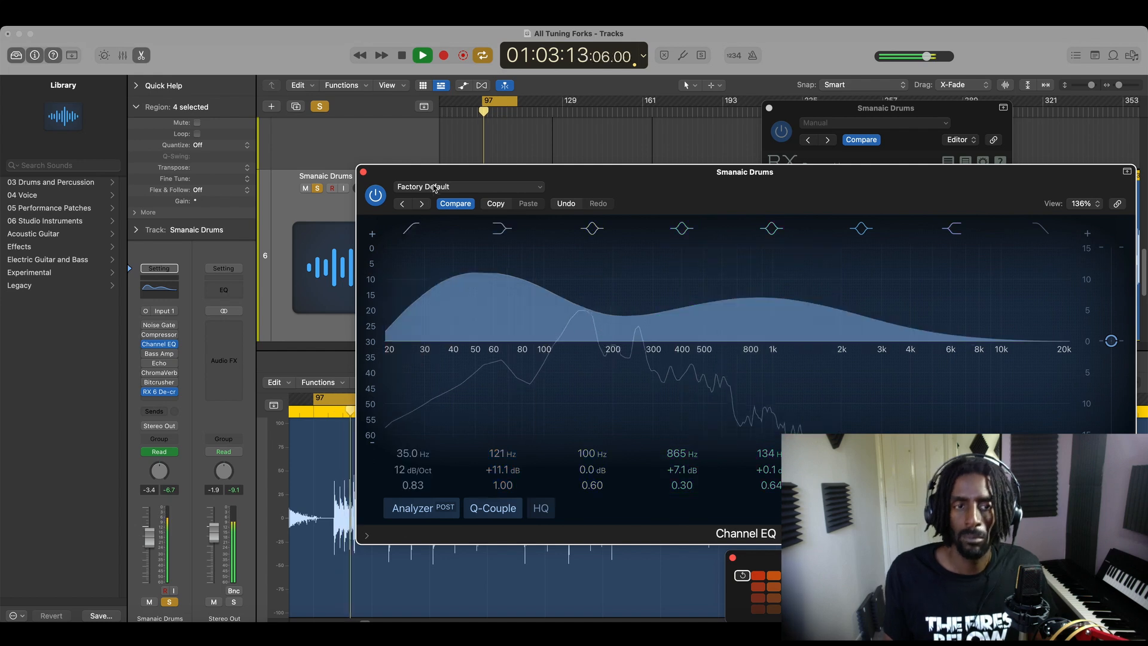
{"action": "key", "text": "space"}
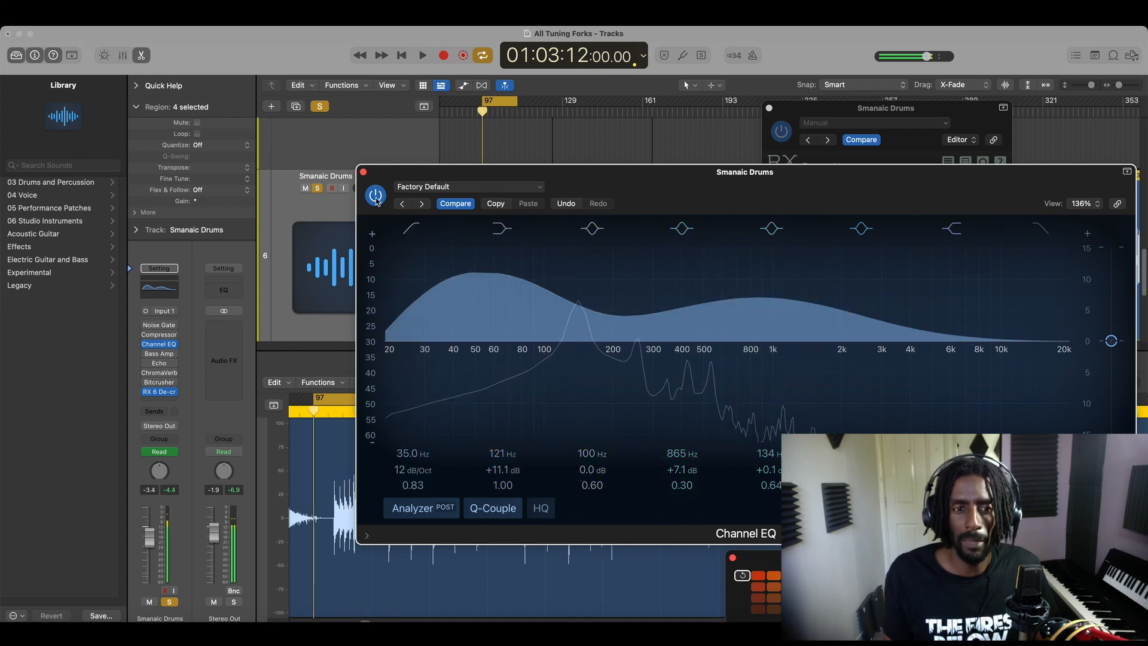
{"action": "key", "text": "space"}
{"action": "left_click", "coordinate": [376, 195]}
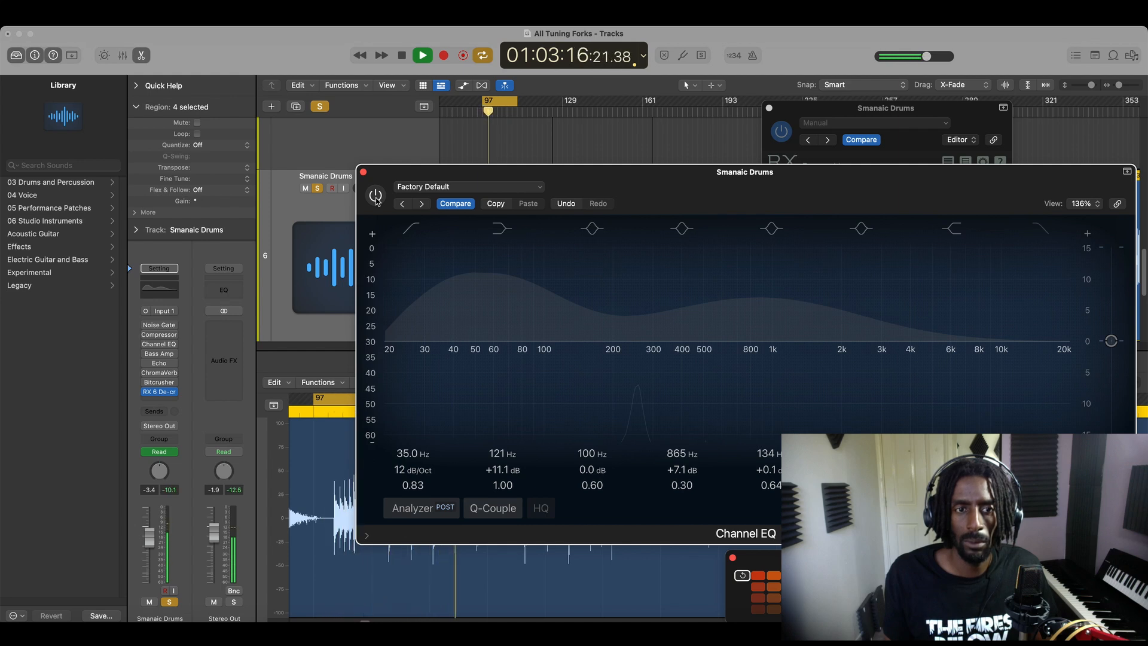
{"action": "left_click", "coordinate": [375, 196]}
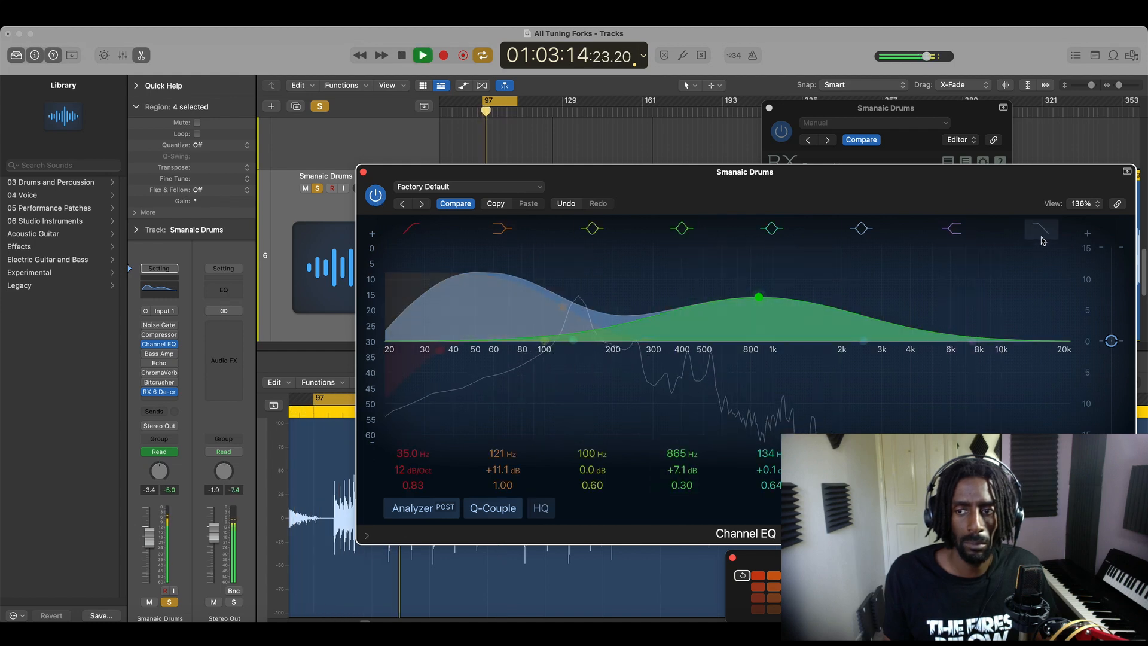
- Roll off the highs with a high cut between 4 and 6 kHz, stop playback, and close the Channel EQ window
{"action": "left_click_drag", "start_coordinate": [1067, 359], "coordinate": [938, 363]}
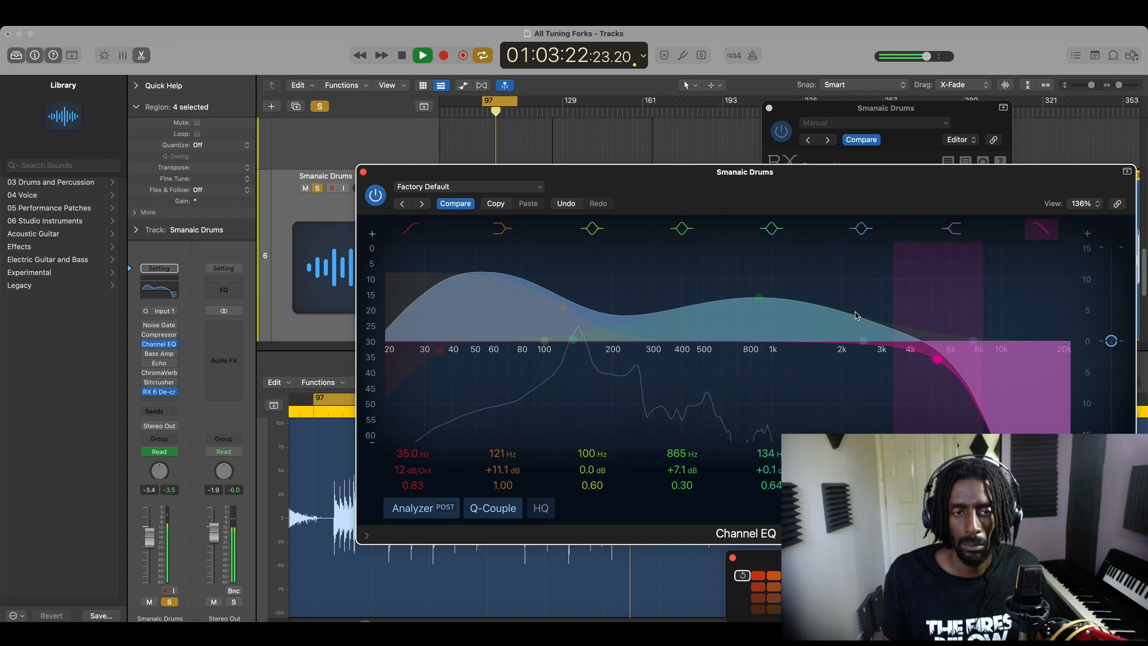
{"action": "key", "text": "space"}
{"action": "left_click", "coordinate": [364, 173]}
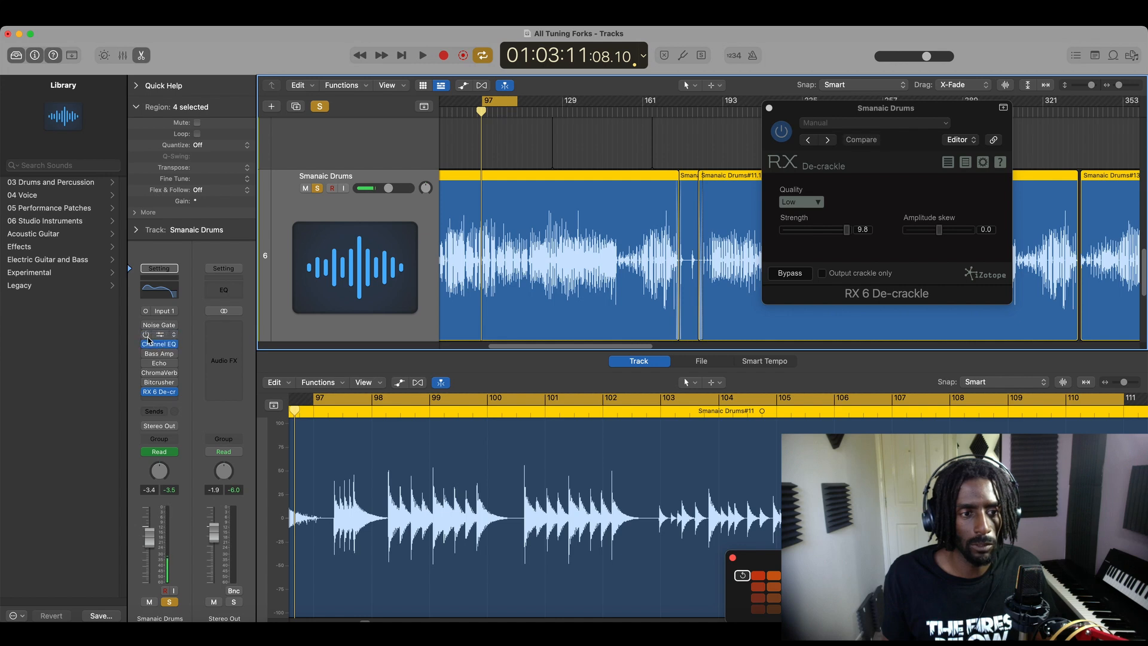
- Play the loop and switch on the Compressor, Noise Gate, Bass Amp and Echo on Smanaic Drums
{"action": "key", "text": "space"}
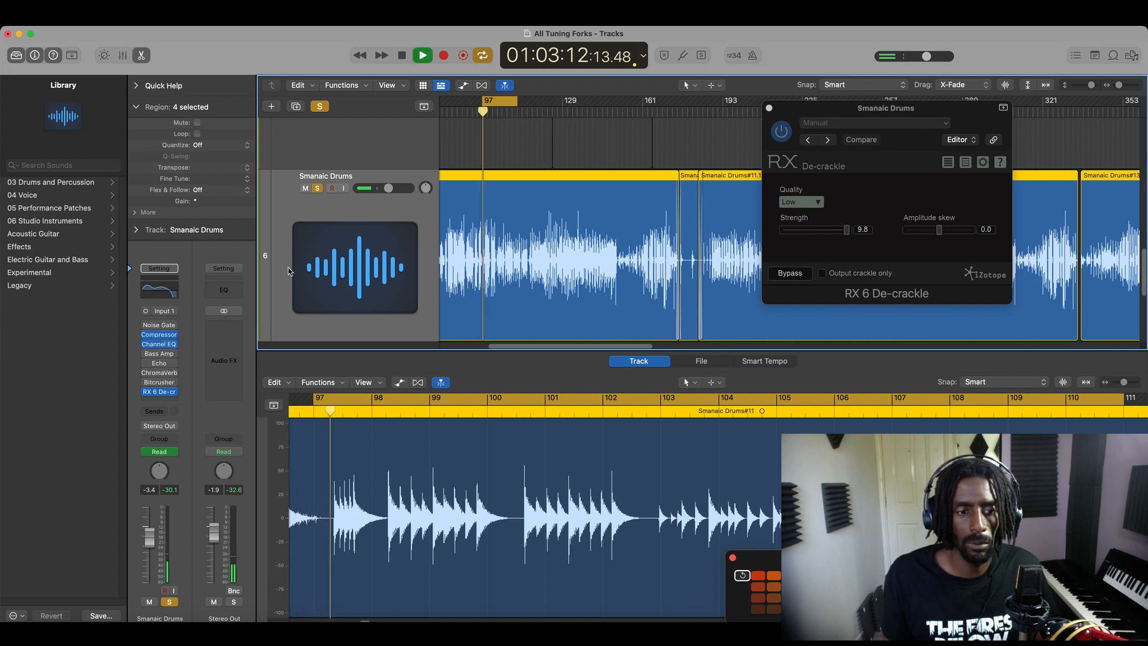
{"action": "mouse_move", "coordinate": [156, 336]}
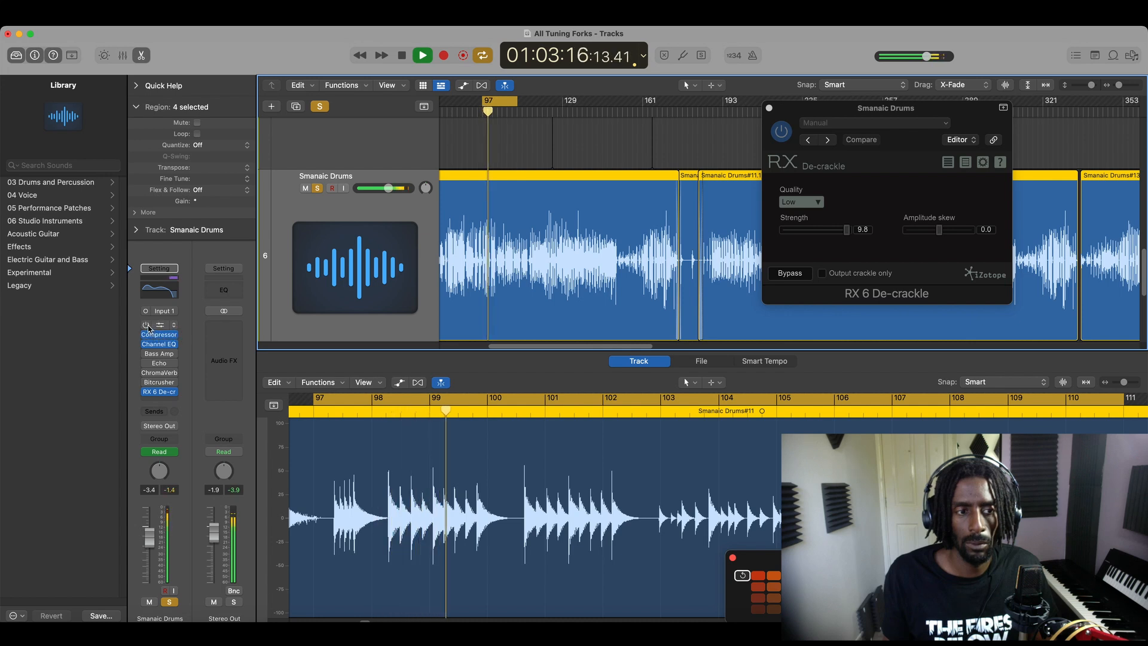
{"action": "left_click", "coordinate": [147, 328]}
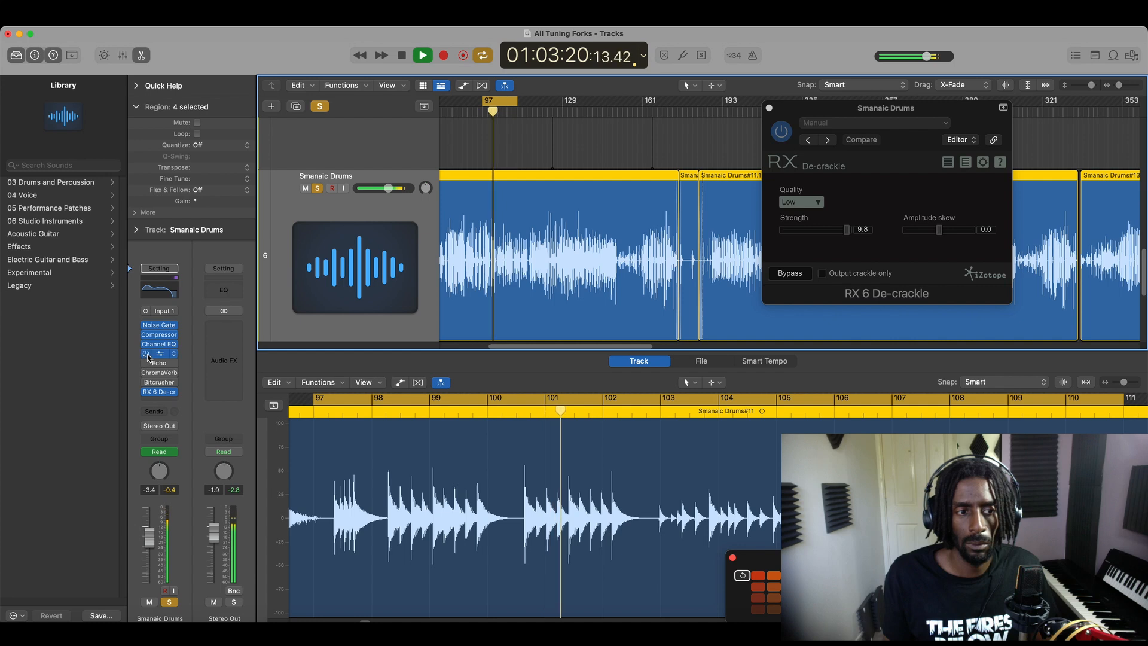
{"action": "mouse_move", "coordinate": [149, 363]}
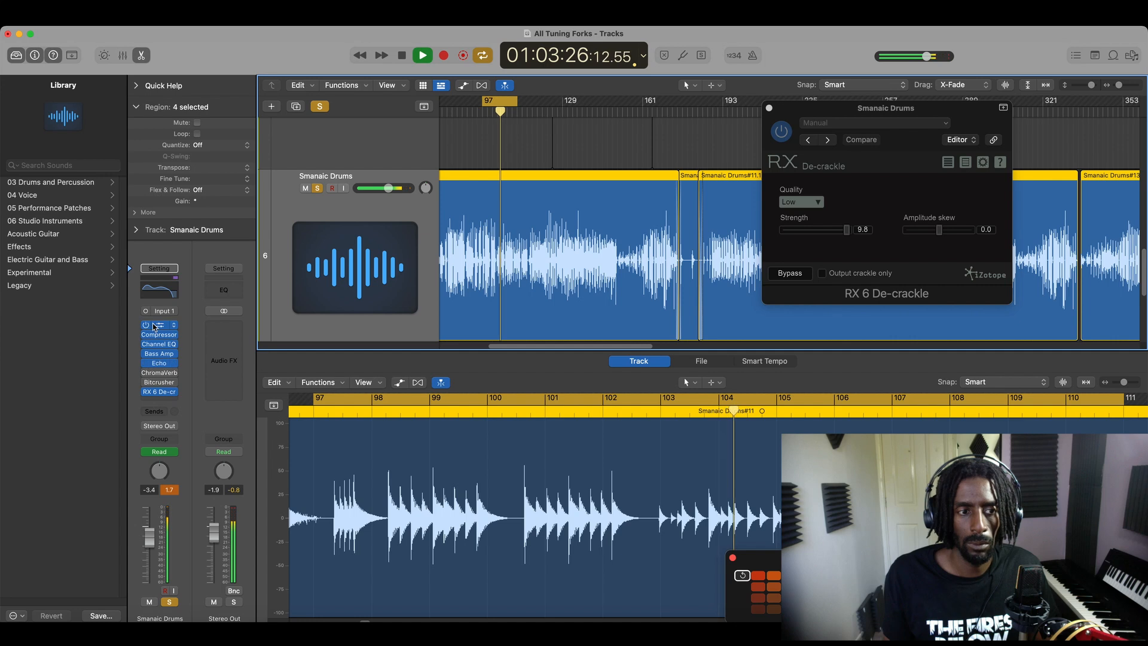
- Reopen the Smanaic Drums Channel EQ and lower the low shelf to +8.4 dB at 116 Hz
{"action": "left_click", "coordinate": [158, 292]}
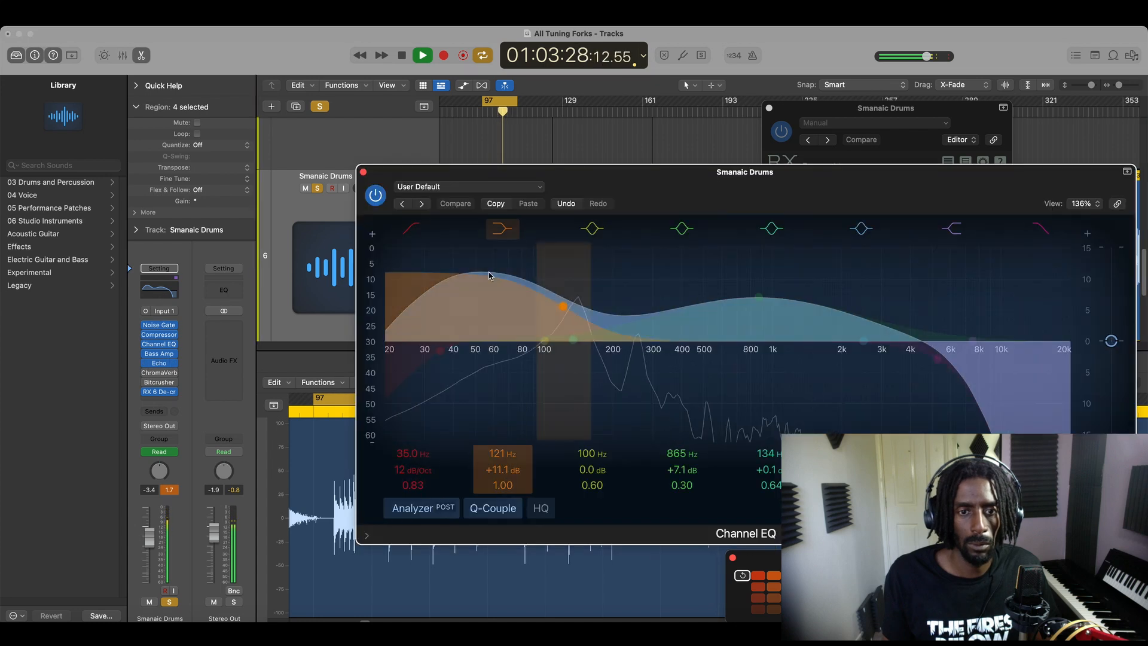
{"action": "left_click_drag", "start_coordinate": [559, 324], "coordinate": [554, 330]}
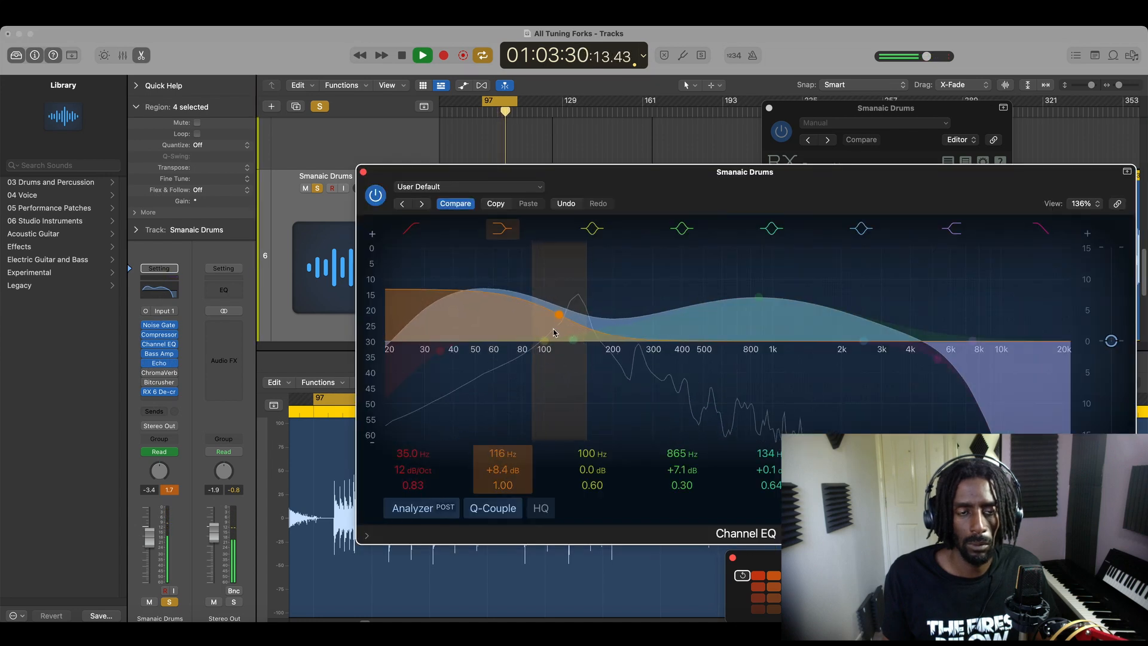
- Close the Channel EQ and RX 6 De-crackle windows of Smanaic Drums and stop playback
{"action": "left_click", "coordinate": [364, 173]}
{"action": "key", "text": "space"}
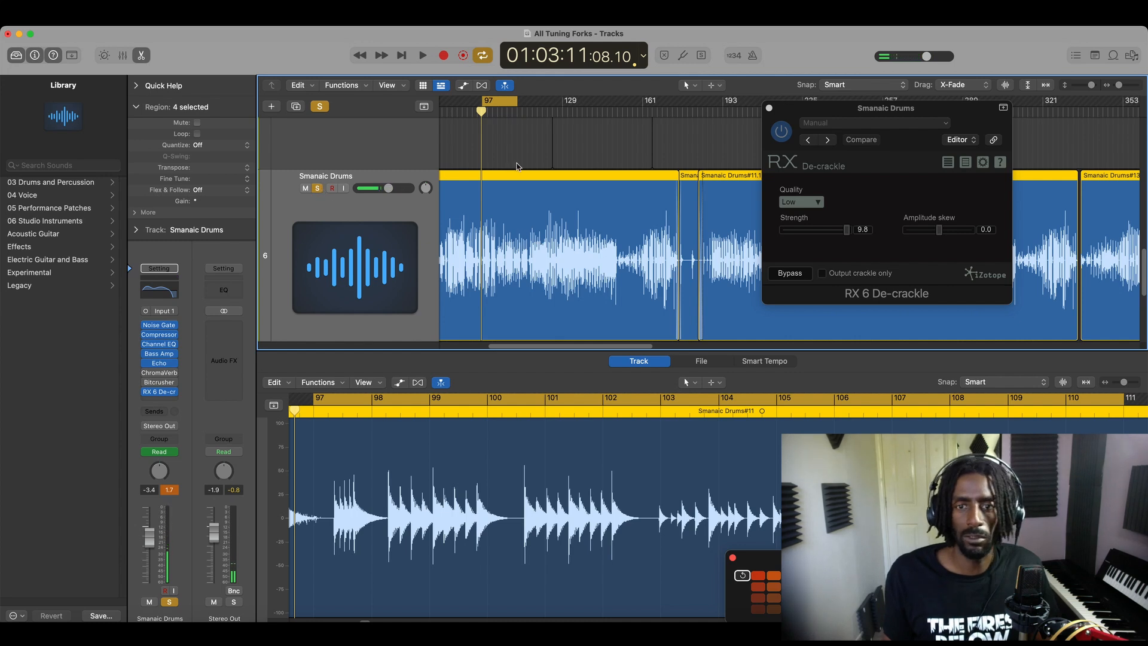
{"action": "left_click", "coordinate": [766, 108]}
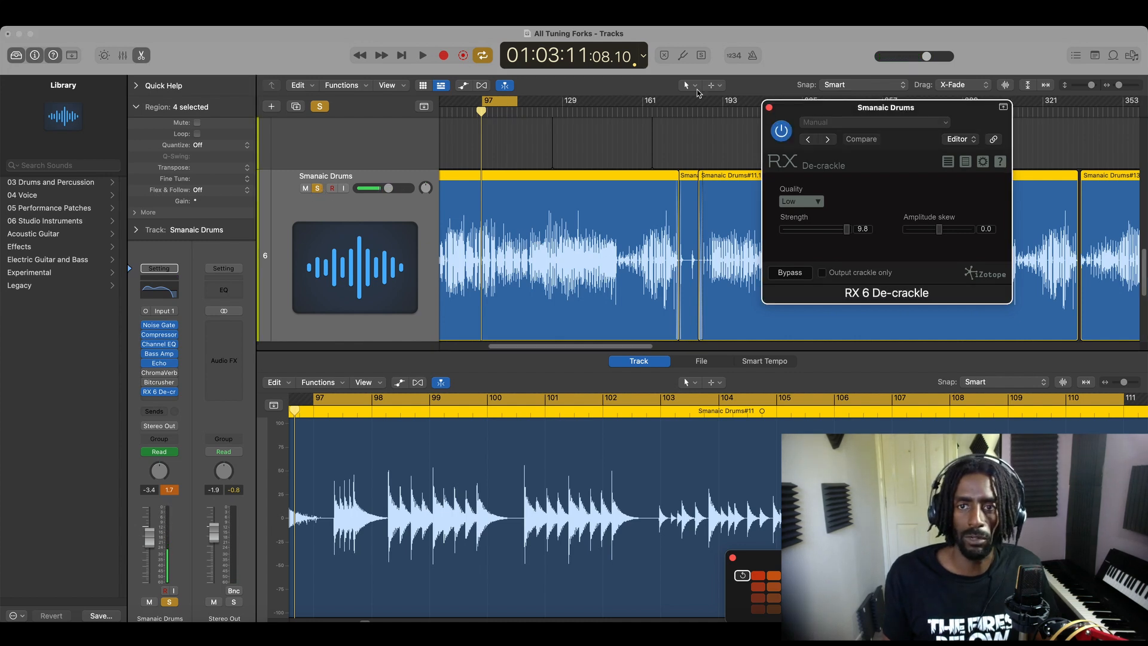
{"action": "left_click", "coordinate": [769, 107]}
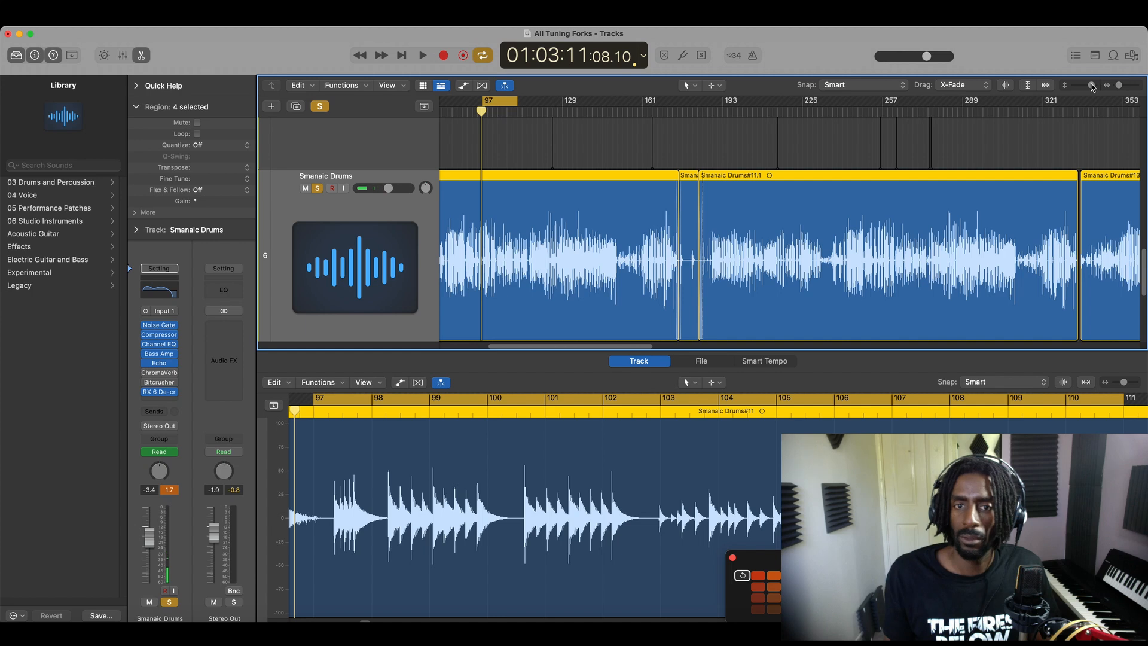
- Play the loop briefly from bar 97 to check the Smanaic Drums level, and stop playback
{"action": "left_click_drag", "start_coordinate": [1091, 88], "coordinate": [1088, 87]}
{"action": "key", "text": "space"}
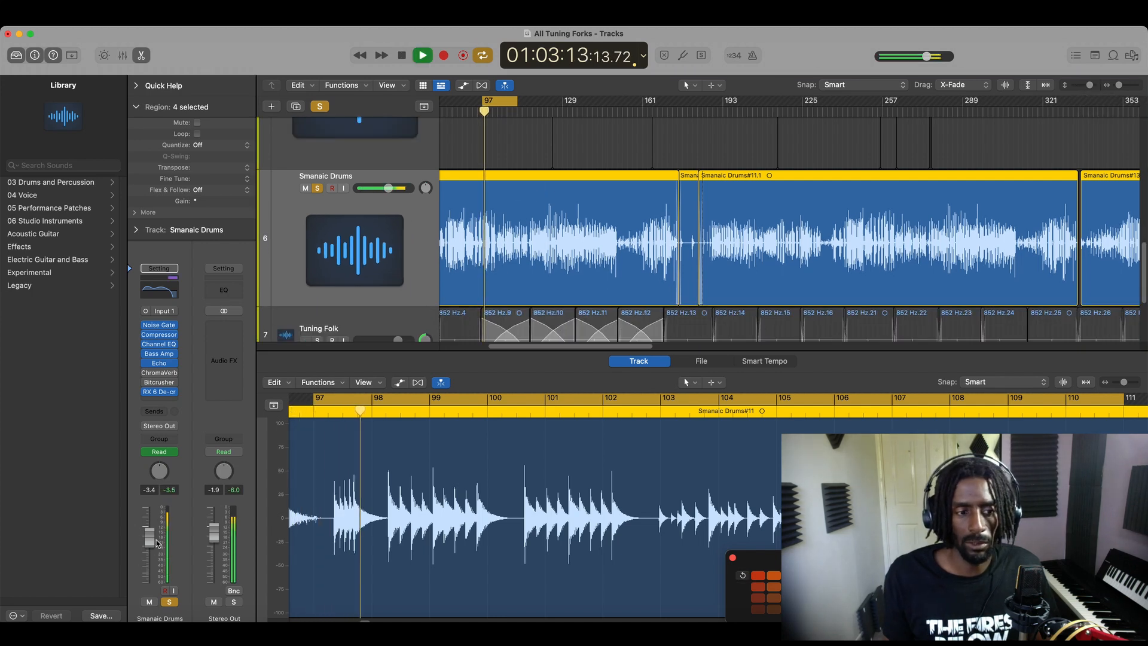
{"action": "key", "text": "space"}
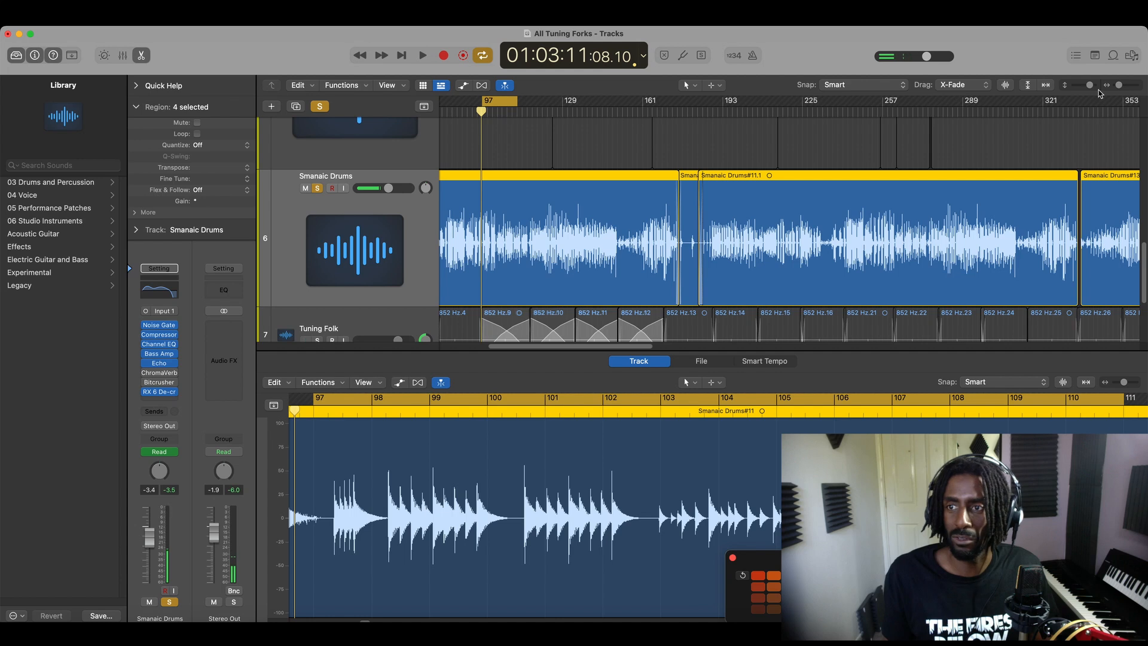
- Show the track automation, set the Smanaic Drums volume point near the last region's end to -3.5 dB, and delete the neighbouring -4.6 dB point
{"action": "left_click_drag", "start_coordinate": [1118, 85], "coordinate": [1113, 85]}
{"action": "left_click_drag", "start_coordinate": [855, 225], "coordinate": [434, 238]}
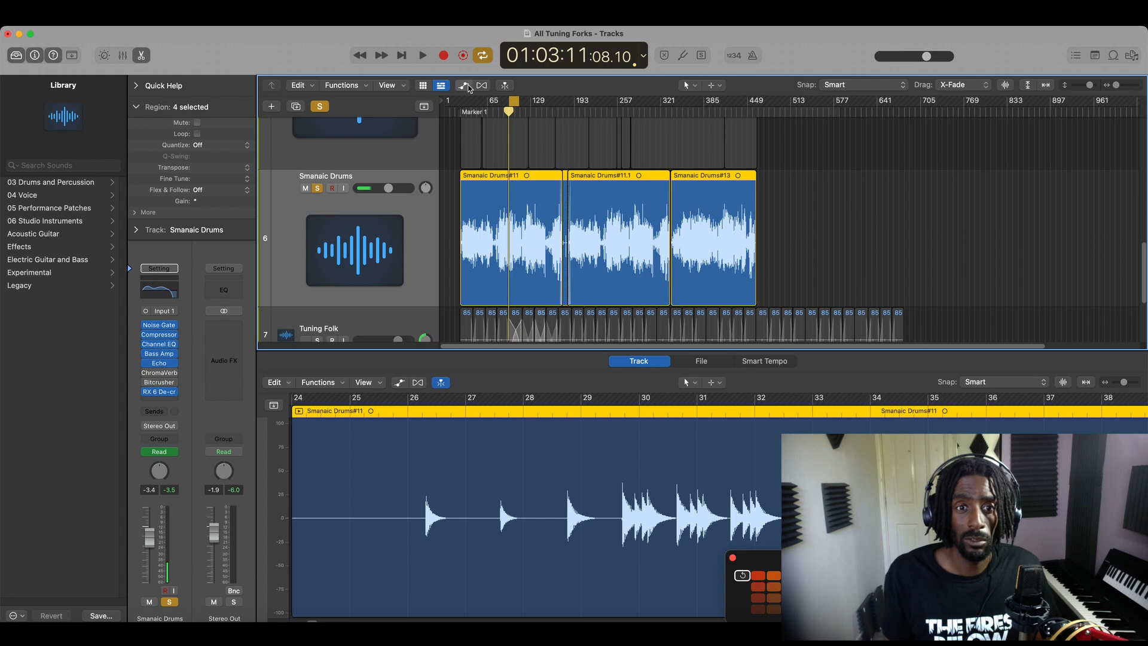
{"action": "left_click", "coordinate": [466, 86]}
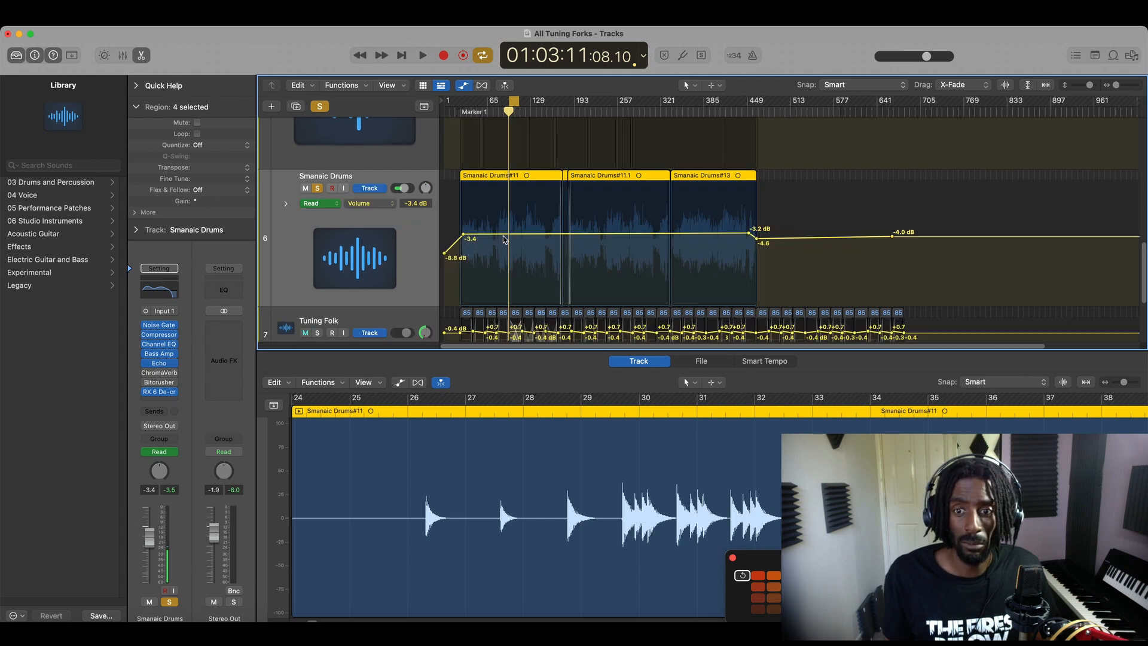
{"action": "left_click_drag", "start_coordinate": [750, 234], "coordinate": [753, 235]}
{"action": "double_click", "coordinate": [757, 241]}
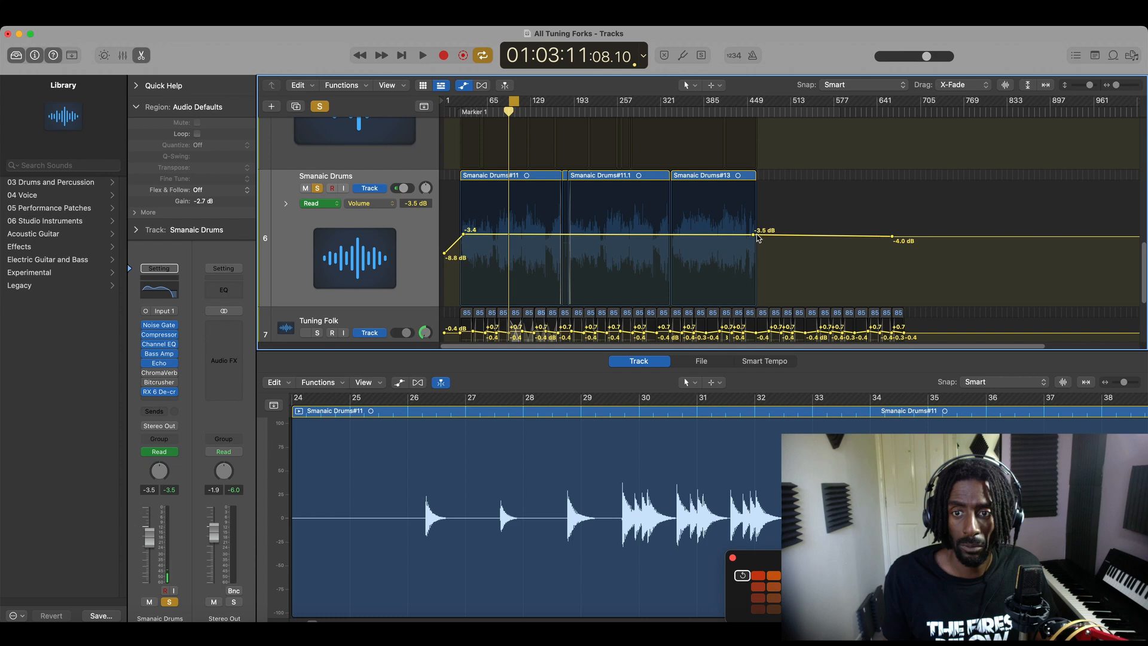
- Raise the Smanaic Drums volume automation across the regions to about 0 dB, delete the trailing -4.0 dB point, and audition the loop
{"action": "left_click_drag", "start_coordinate": [734, 235], "coordinate": [735, 221]}
{"action": "left_click_drag", "start_coordinate": [463, 220], "coordinate": [464, 219]}
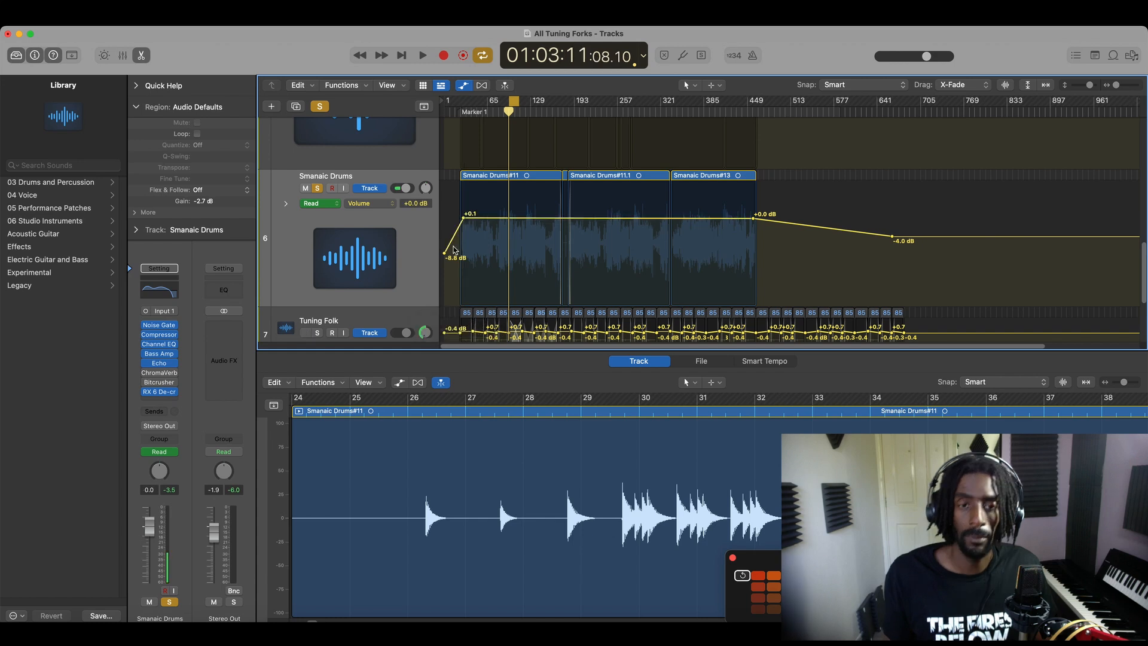
{"action": "left_click", "coordinate": [893, 237]}
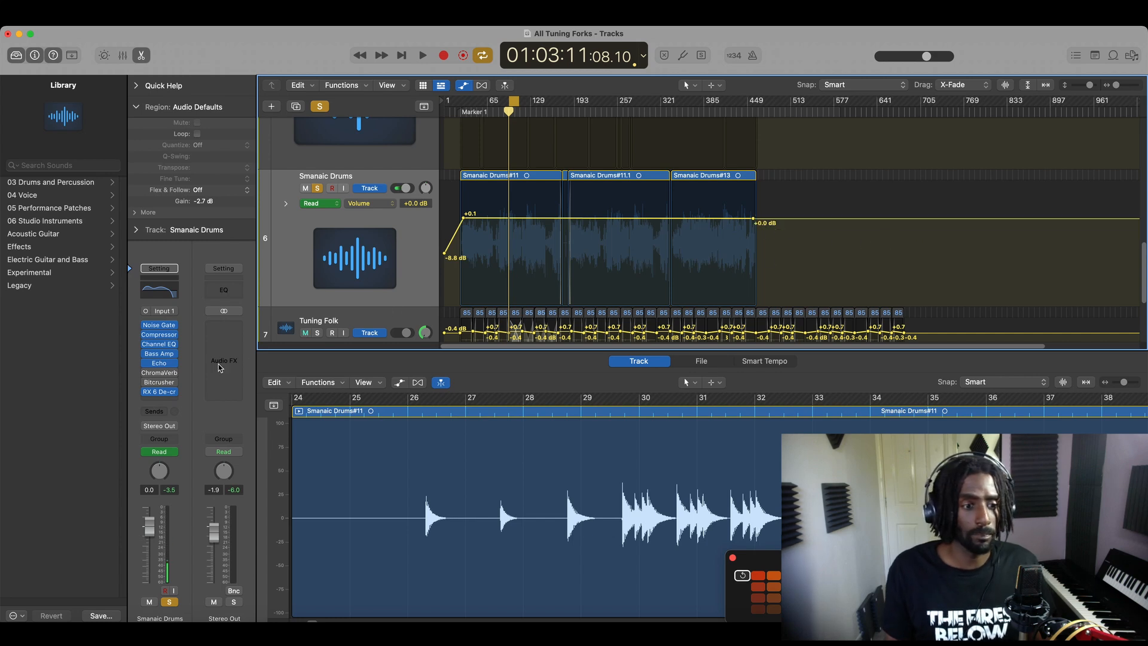
{"action": "key", "text": "space"}
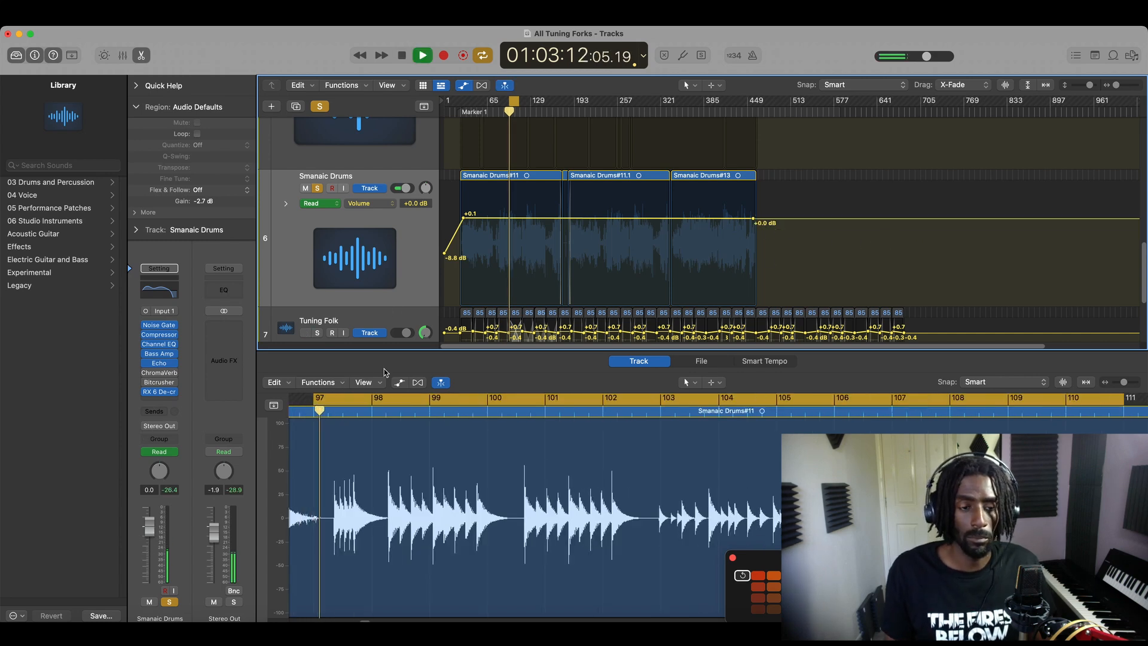
{"action": "key", "text": "space"}
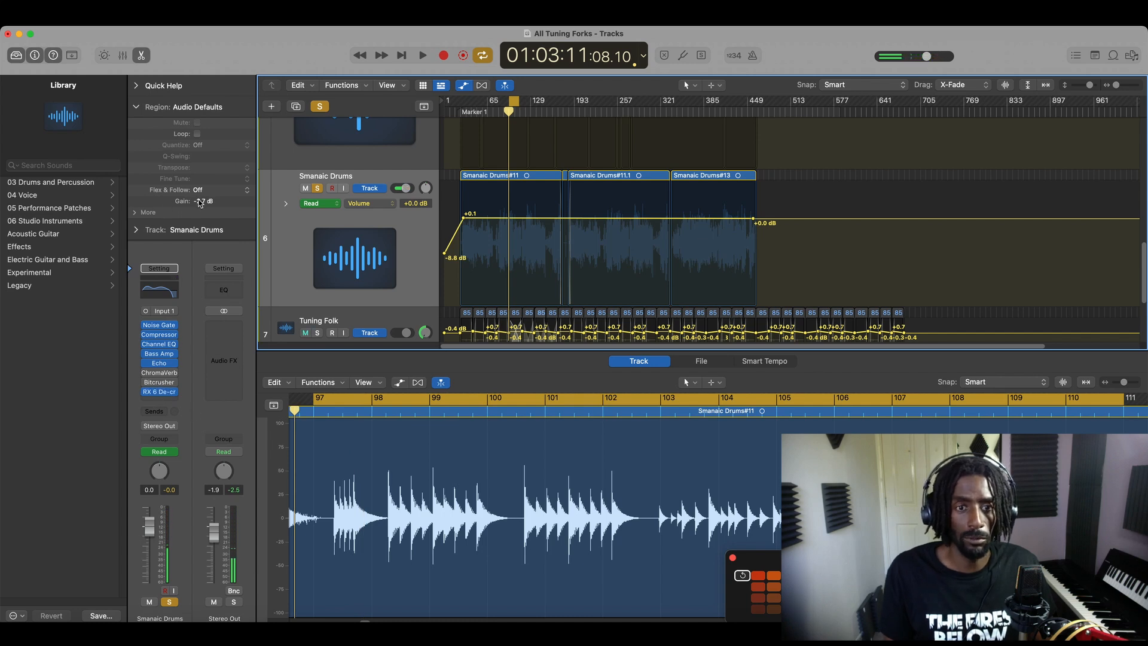
- Set the Audio Defaults region gain to -4.5 dB, undo and redo the last automation edit, and hide the track automation
{"action": "left_click_drag", "start_coordinate": [200, 202], "coordinate": [199, 213]}
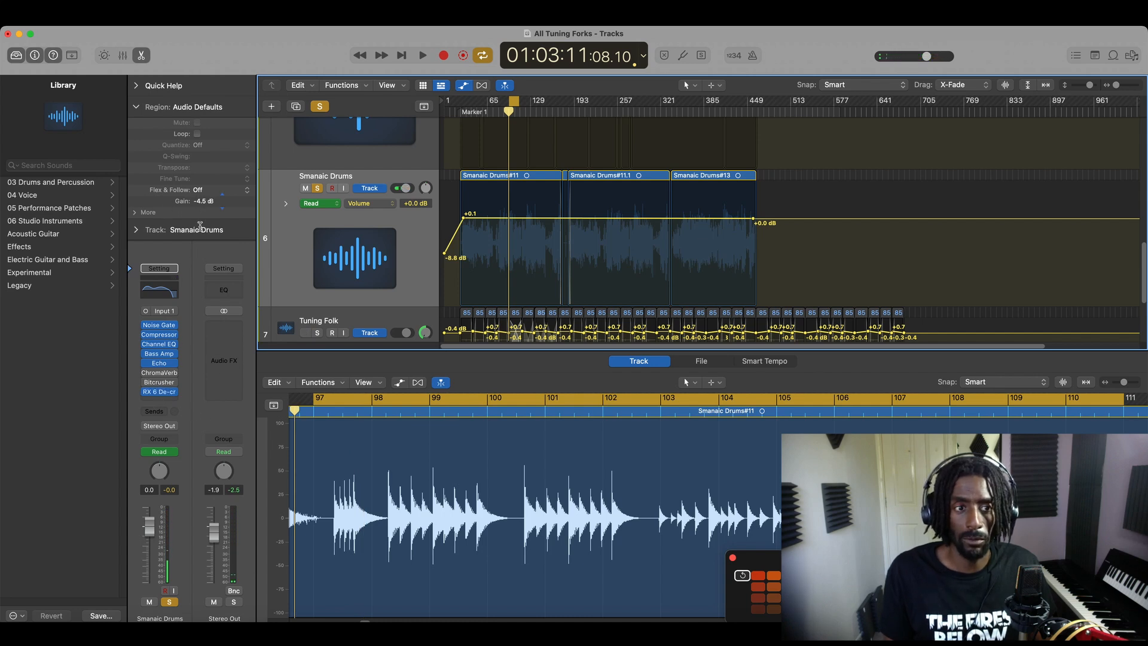
{"action": "key", "text": "super+z"}
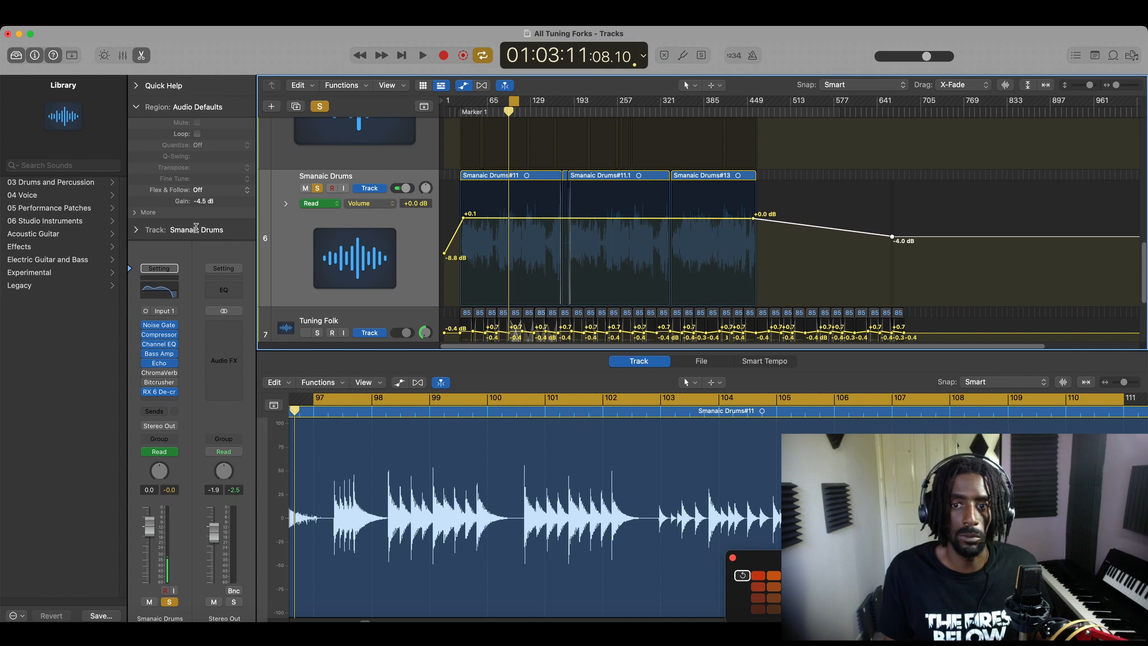
{"action": "key", "text": "super+shift+z"}
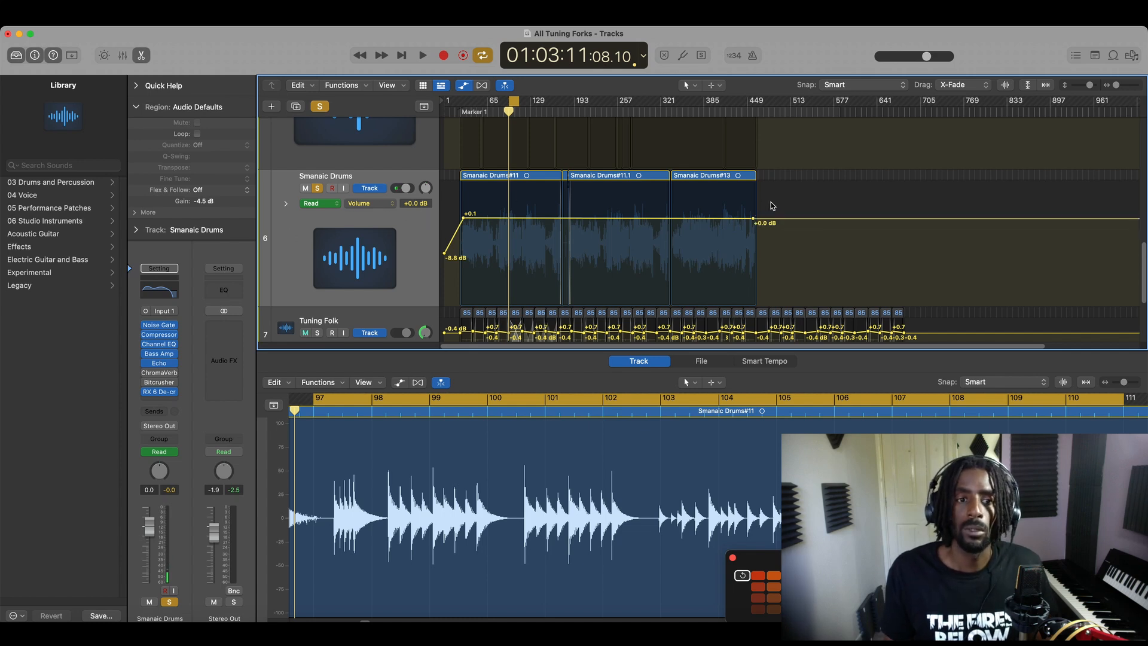
{"action": "left_click", "coordinate": [462, 85]}
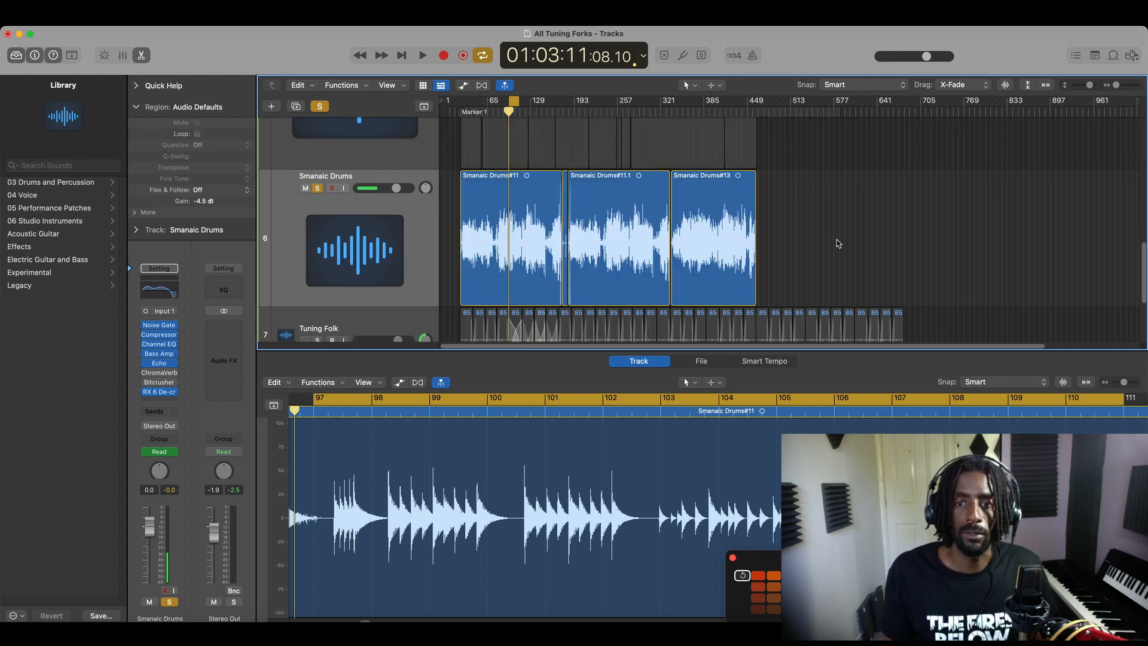
- Select all Smanaic Drums regions and lower their gain in stages, checking the level by playback after each reduction
{"action": "key", "text": "super+a"}
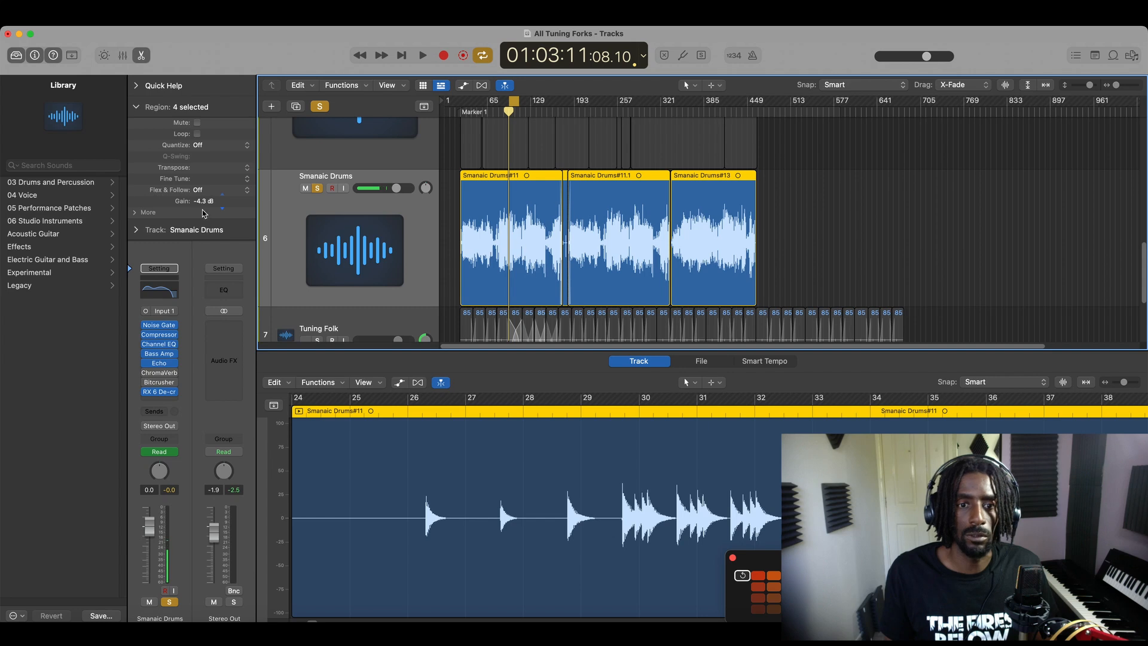
{"action": "left_click_drag", "start_coordinate": [203, 212], "coordinate": [203, 221]}
{"action": "key", "text": "space"}
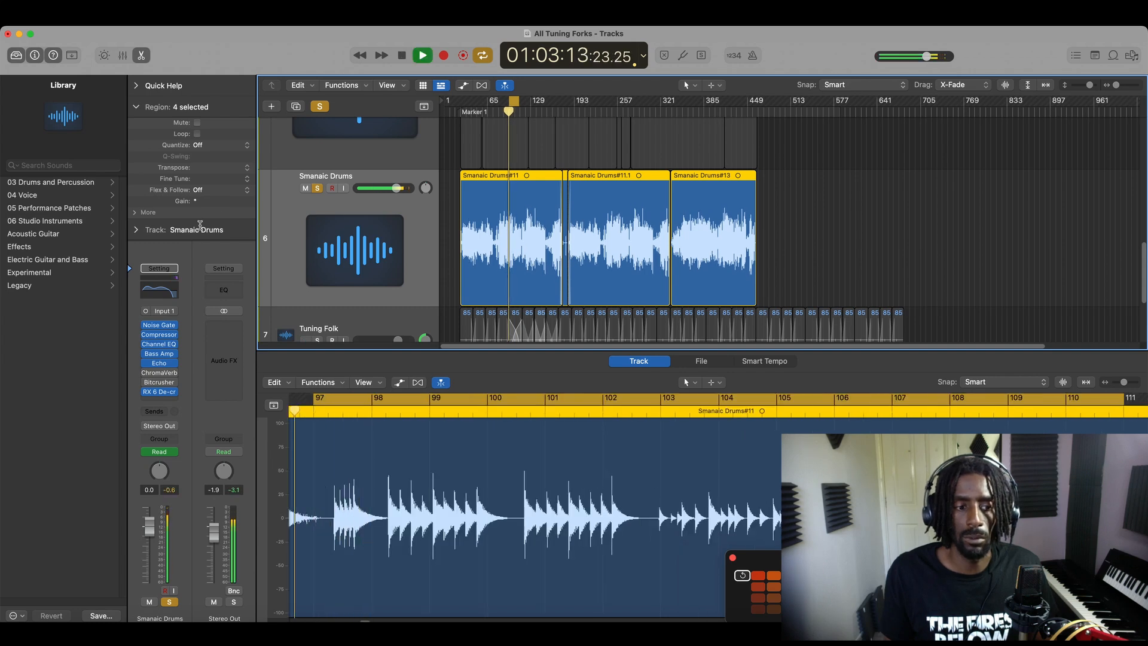
{"action": "key", "text": "space"}
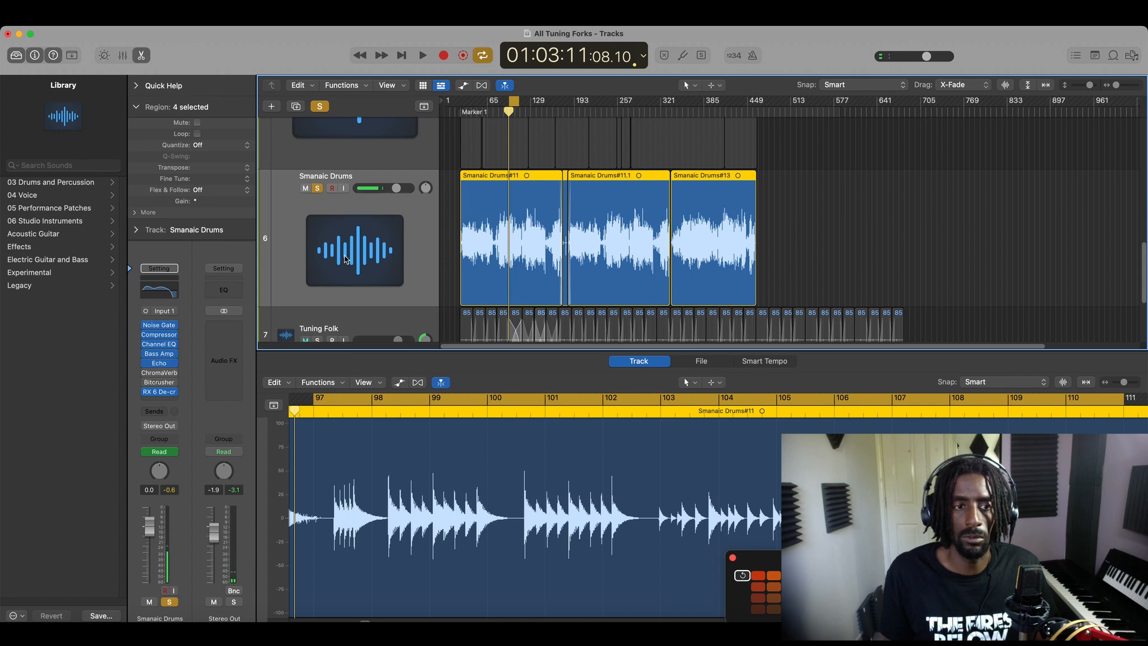
{"action": "left_click_drag", "start_coordinate": [200, 200], "coordinate": [198, 275]}
{"action": "key", "text": "space"}
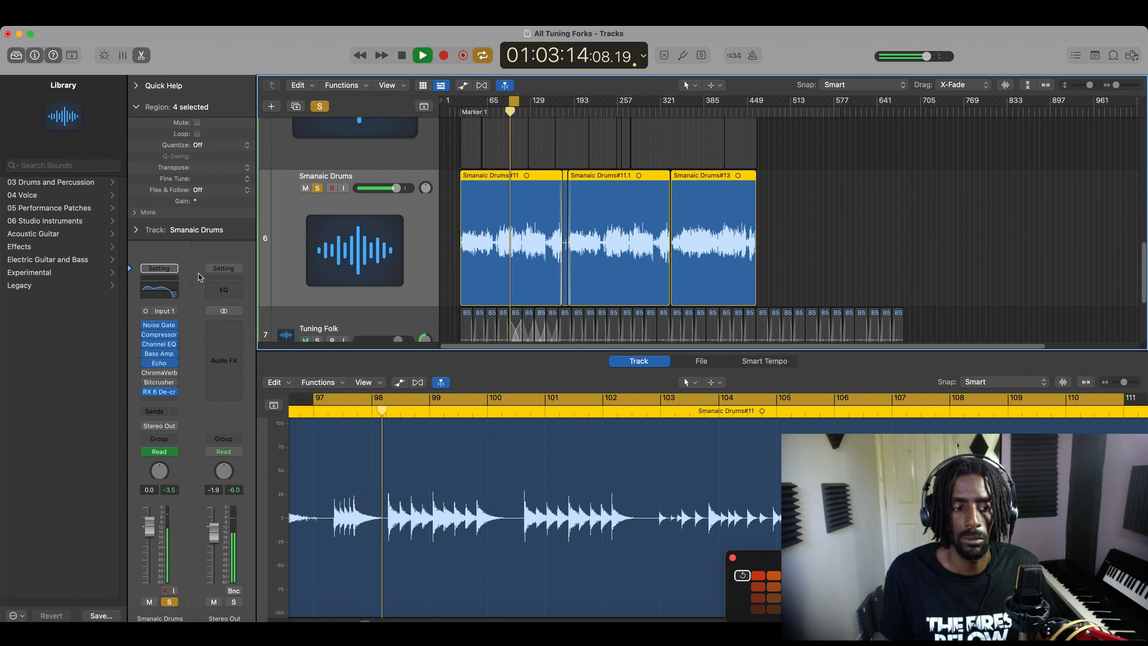
{"action": "key", "text": "space"}
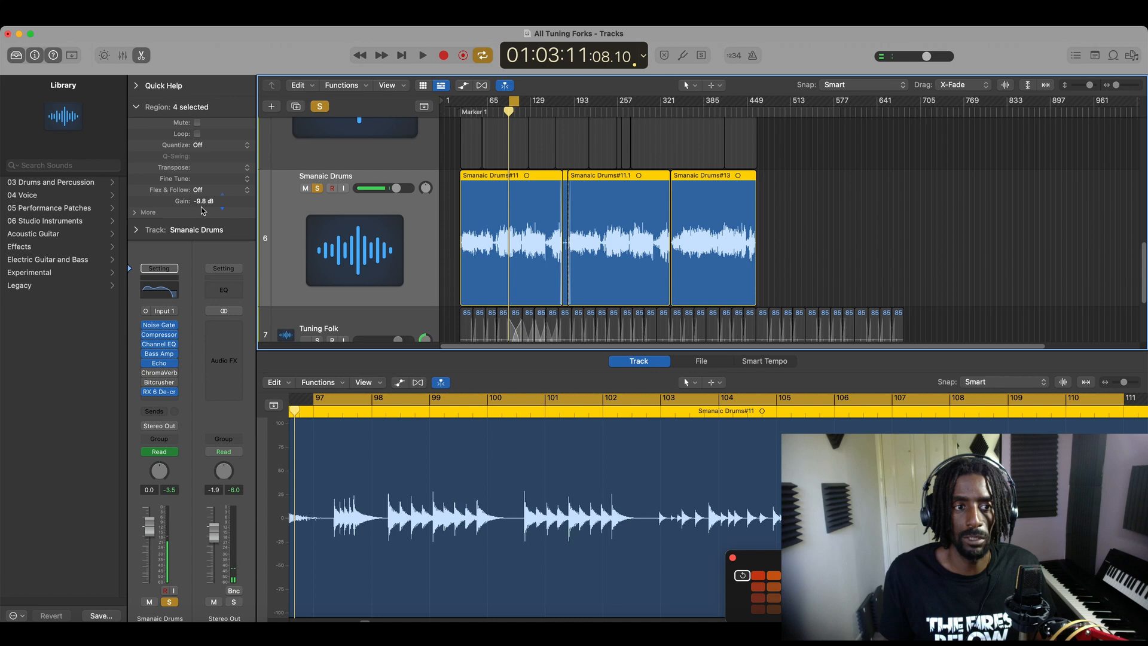
{"action": "left_click_drag", "start_coordinate": [203, 210], "coordinate": [204, 222]}
{"action": "key", "text": "space"}
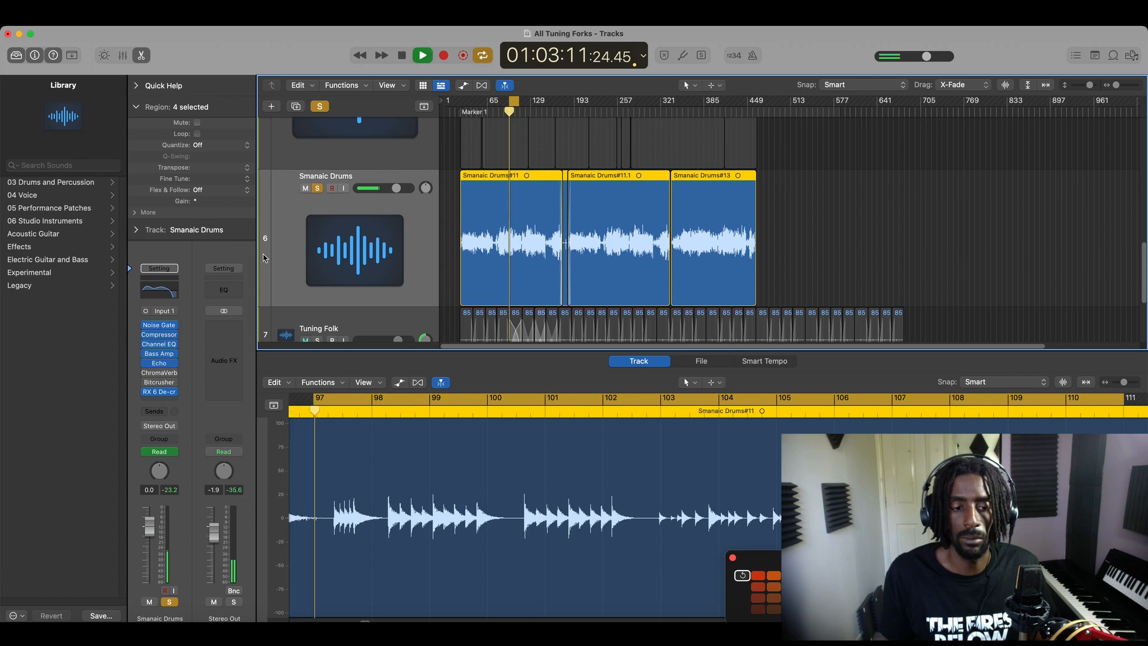
- Solo the Vox track alongside the drums and turn off cycle mode so playback continues past the loop
{"action": "scroll", "coordinate": [323, 179], "scroll_direction": "up", "scroll_amount": 3}
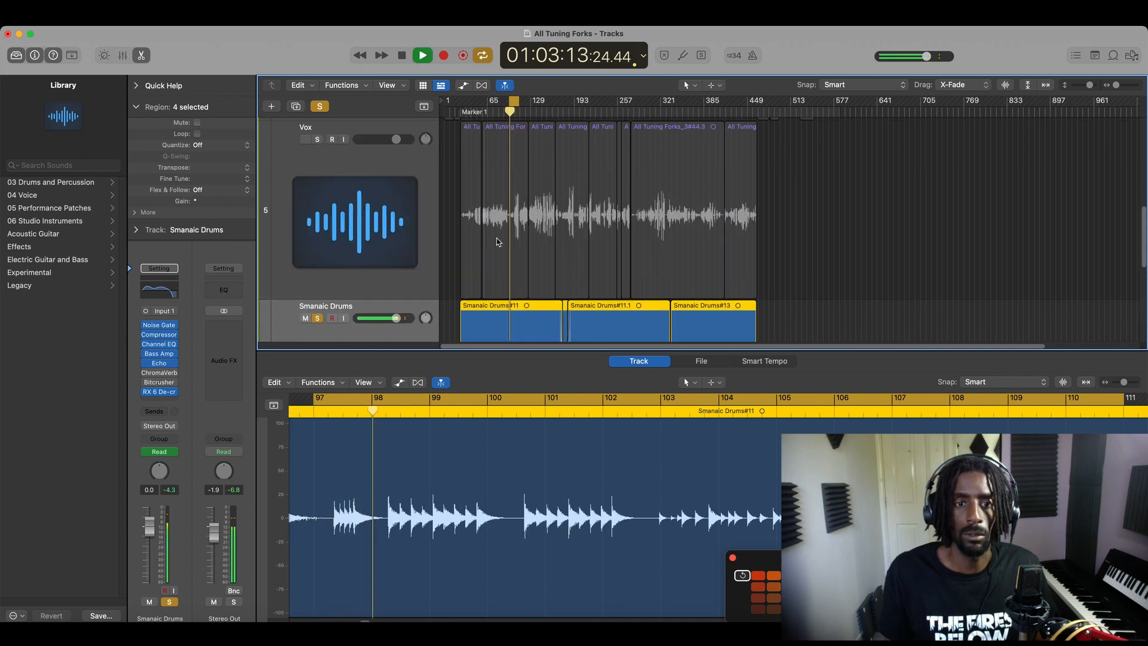
{"action": "left_click", "coordinate": [317, 140]}
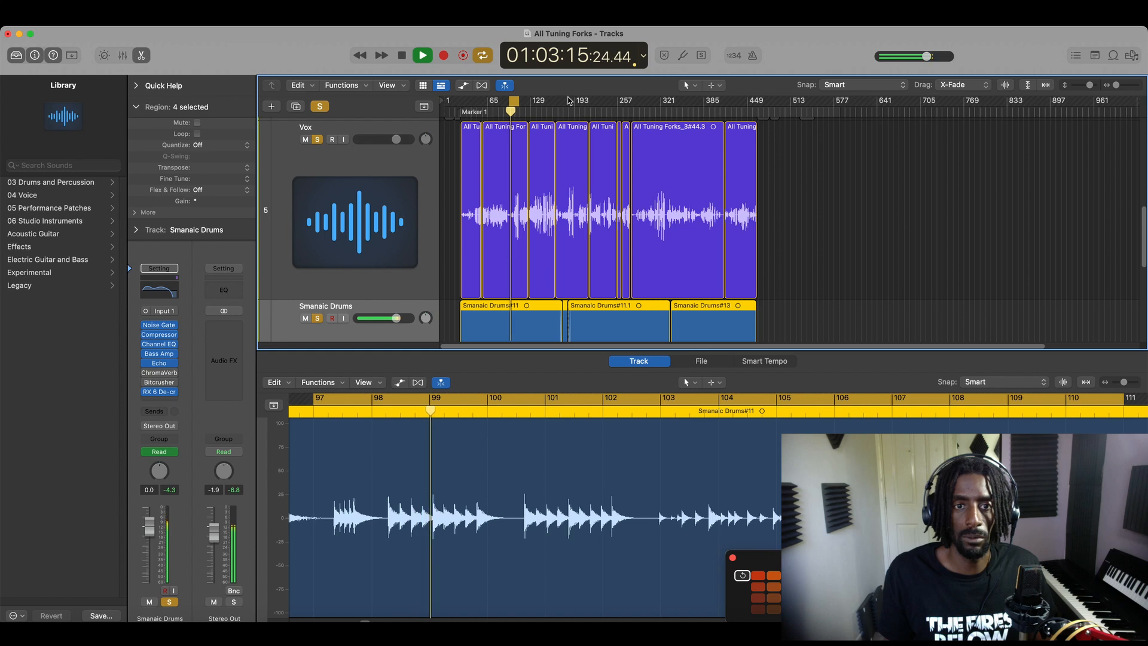
{"action": "left_click", "coordinate": [513, 102]}
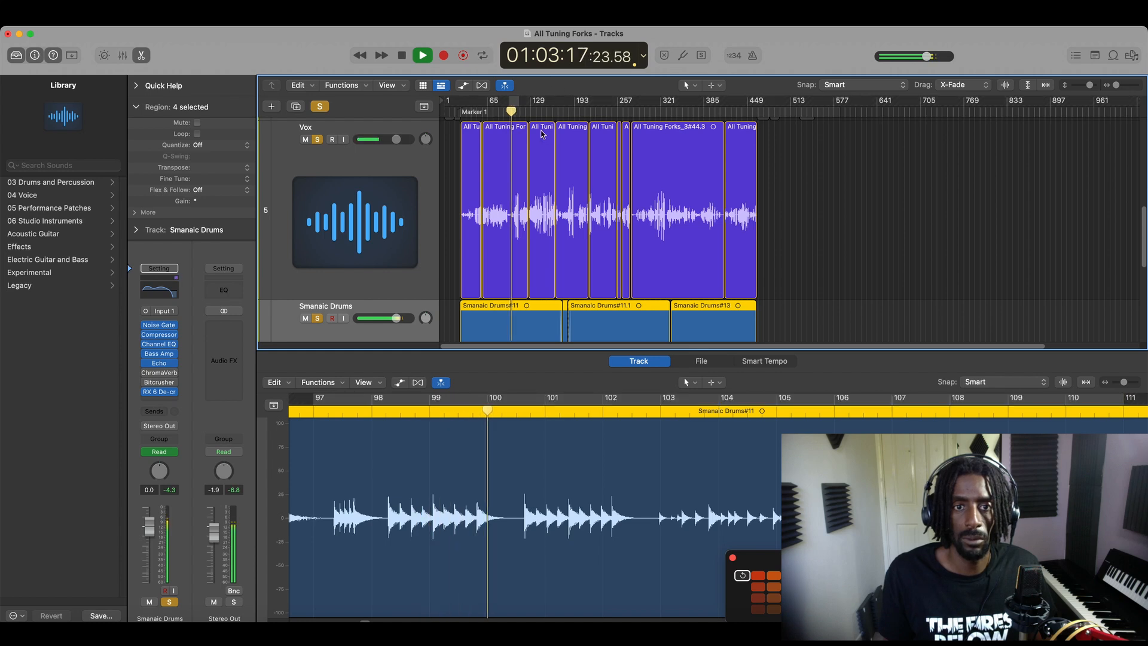
{"action": "scroll", "coordinate": [879, 275], "scroll_direction": "up", "scroll_amount": 3}
{"action": "scroll", "coordinate": [876, 278], "scroll_direction": "down", "scroll_amount": 3}
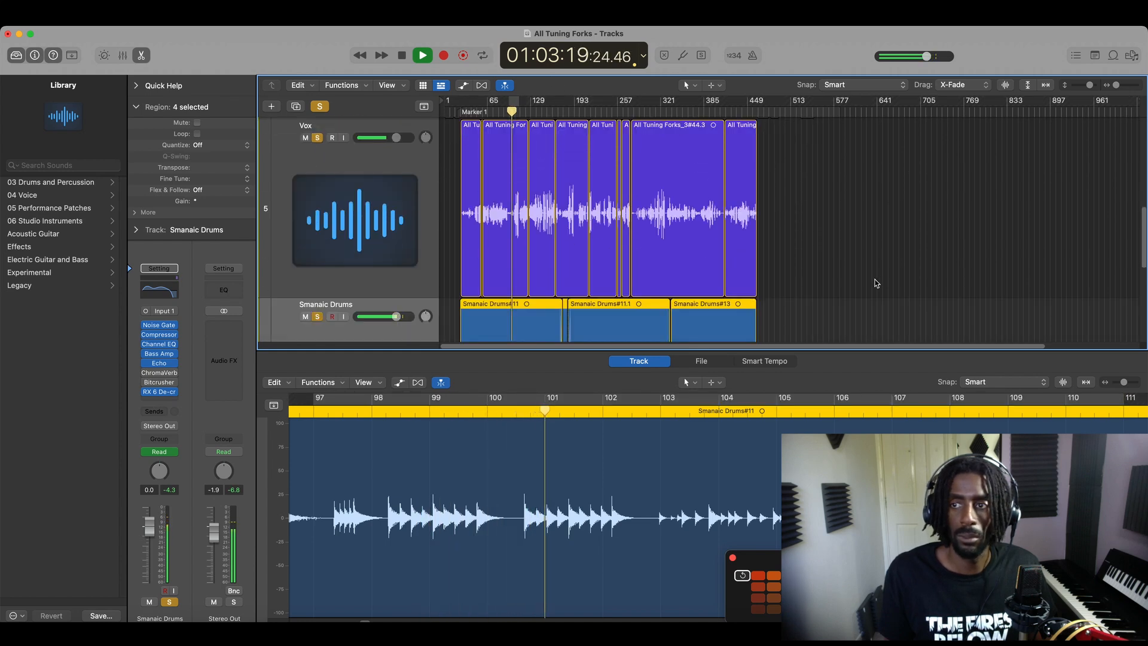
{"action": "left_click_drag", "start_coordinate": [1089, 85], "coordinate": [1078, 87]}
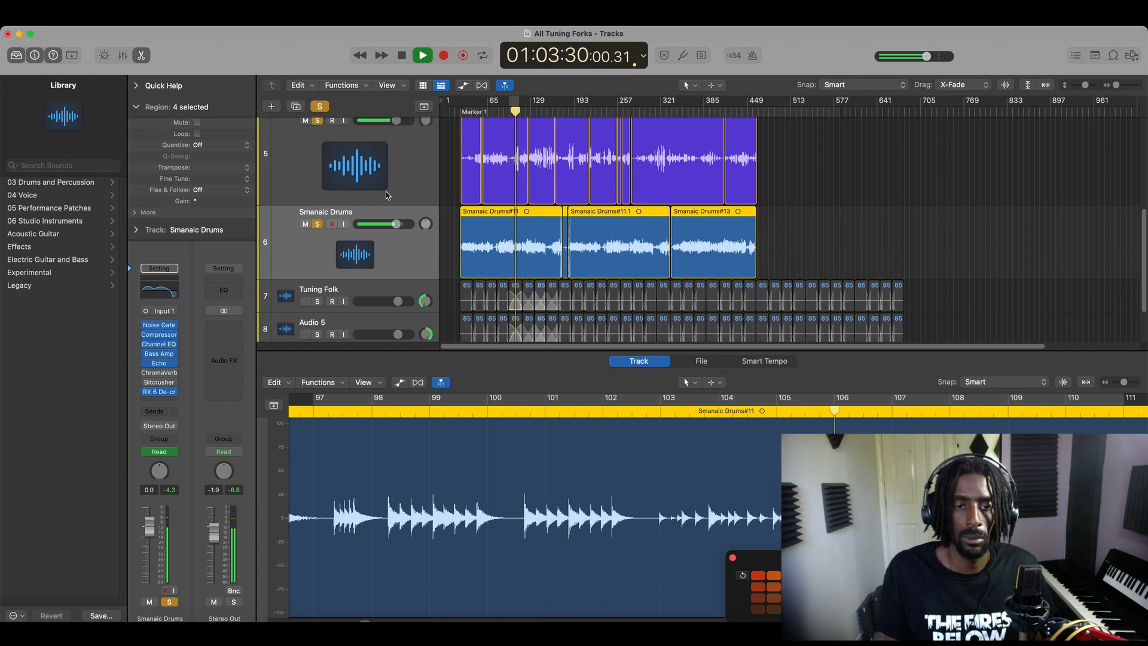
- Listen to the Vox and Smanaic Drums tracks together to compare their levels, and stop playback
{"action": "left_click", "coordinate": [408, 169]}
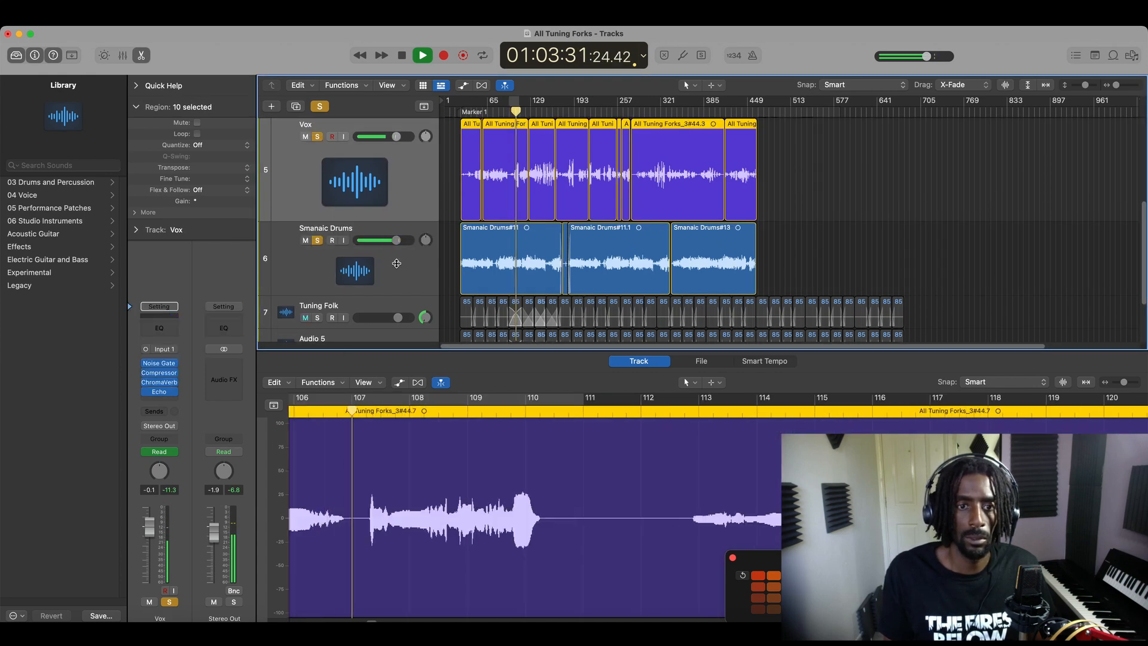
{"action": "left_click", "coordinate": [379, 293]}
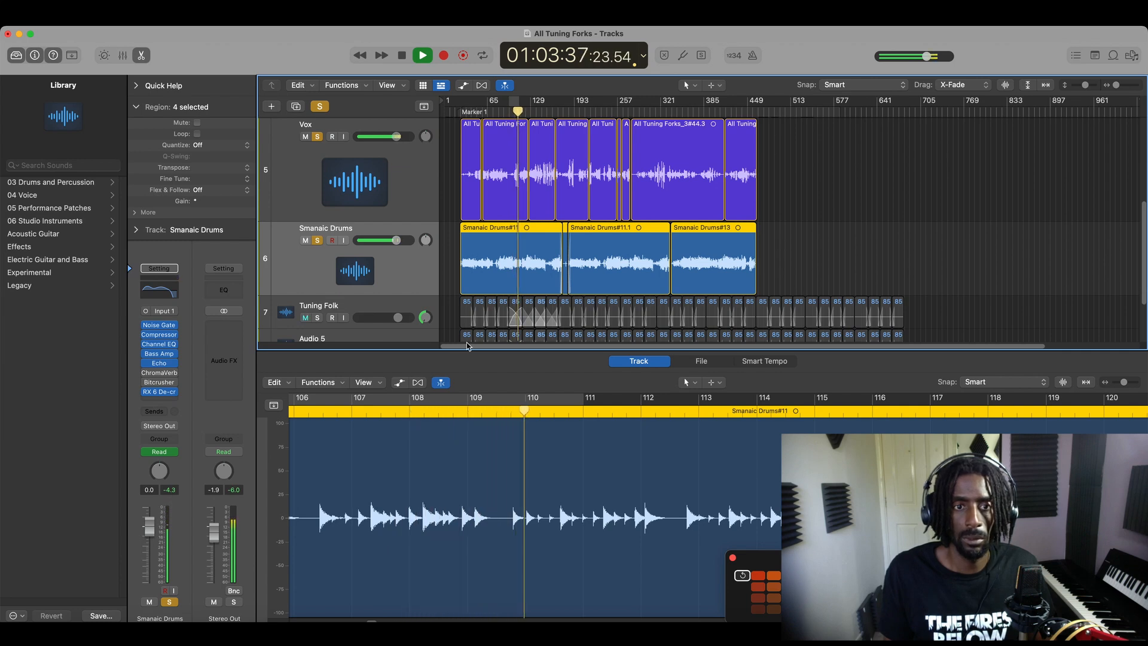
{"action": "key", "text": "space"}
- Solo the Tuning Folk and Audio 5 tracks along with the vocals and drums
{"action": "scroll", "coordinate": [852, 256], "scroll_direction": "down", "scroll_amount": 3}
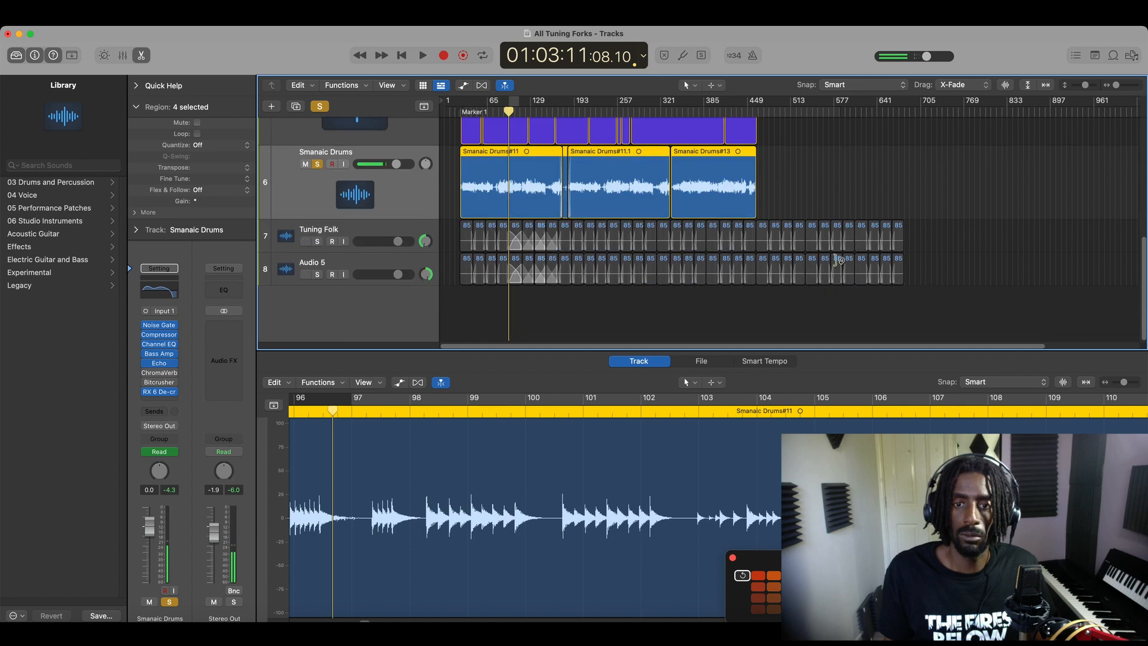
{"action": "left_click", "coordinate": [351, 237]}
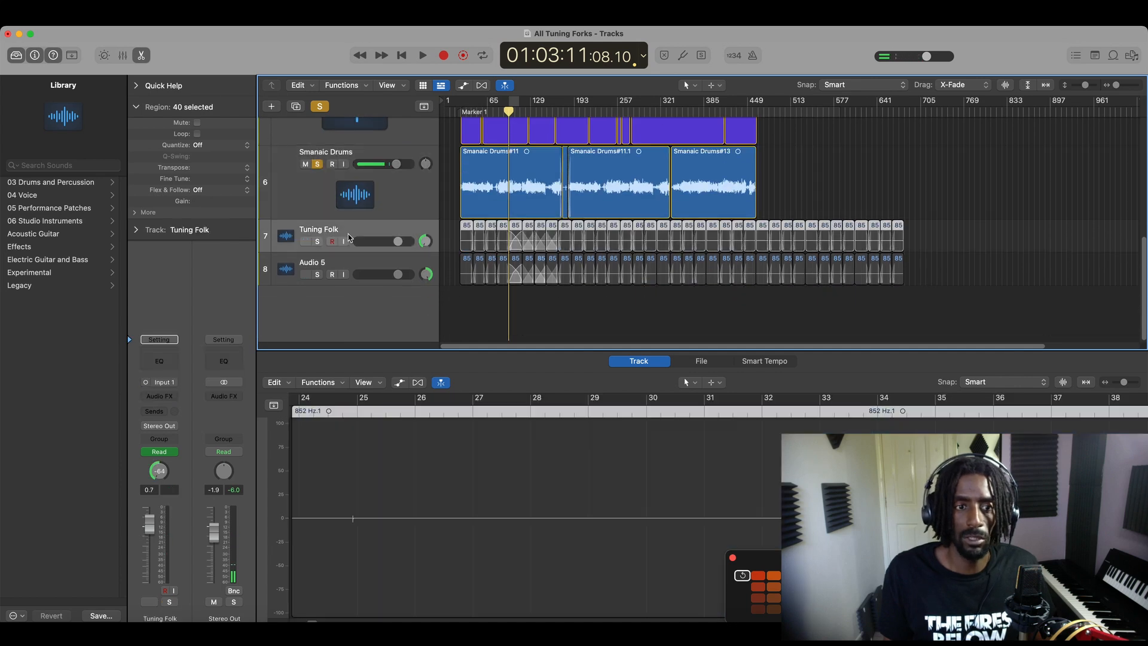
{"action": "left_click", "coordinate": [316, 241]}
{"action": "left_click", "coordinate": [316, 273]}
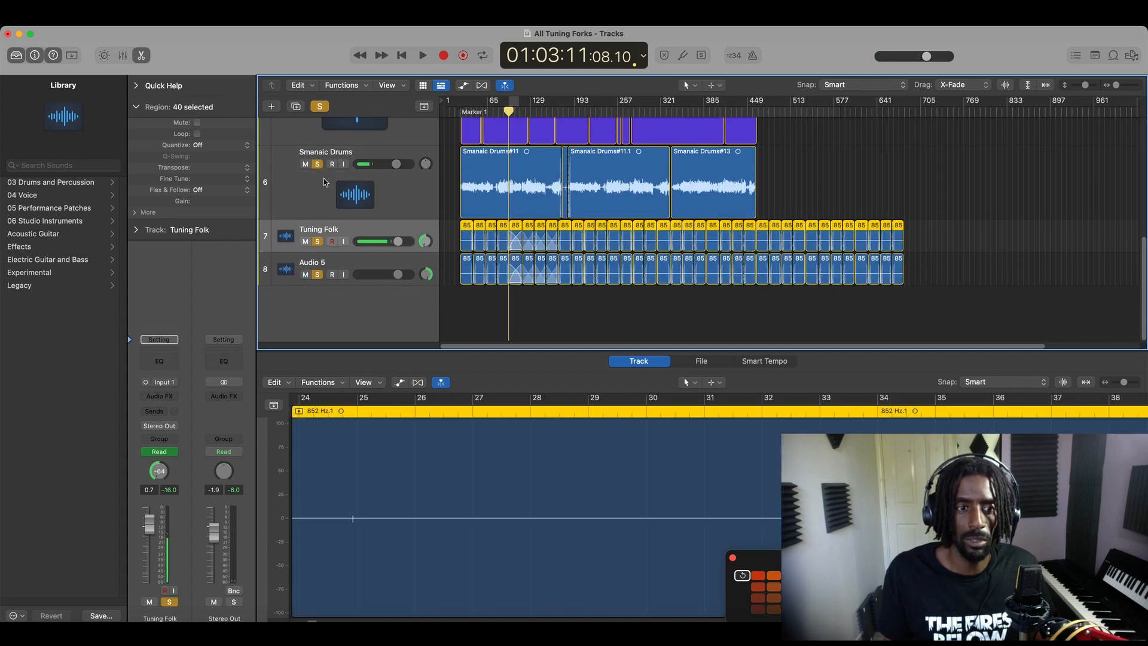
{"action": "left_click", "coordinate": [317, 265]}
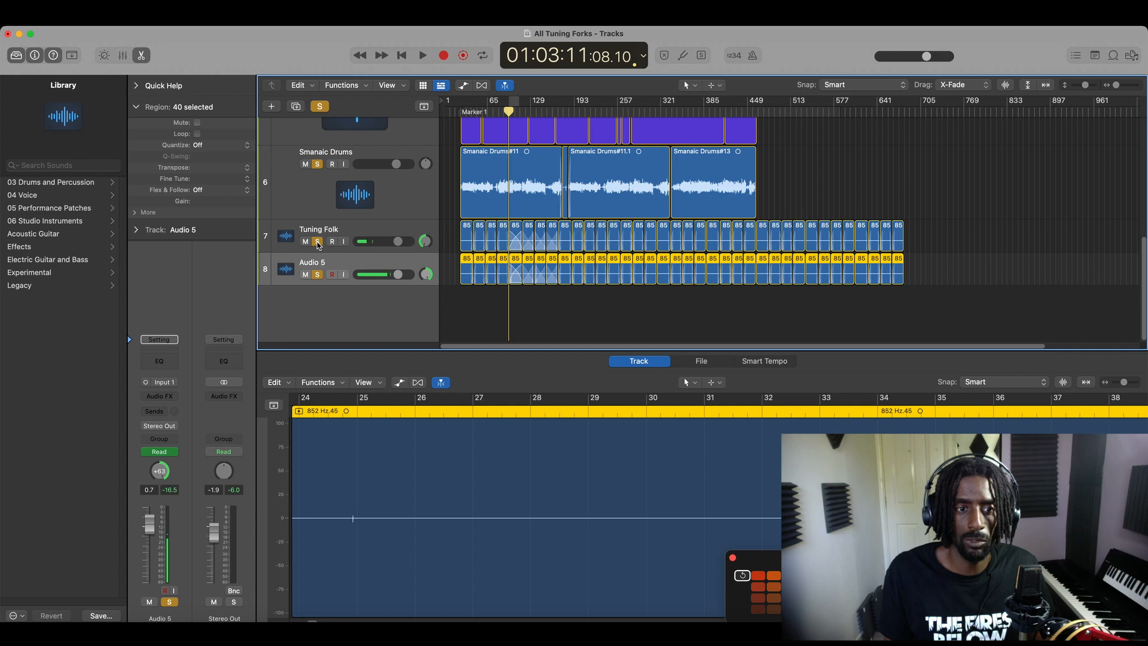
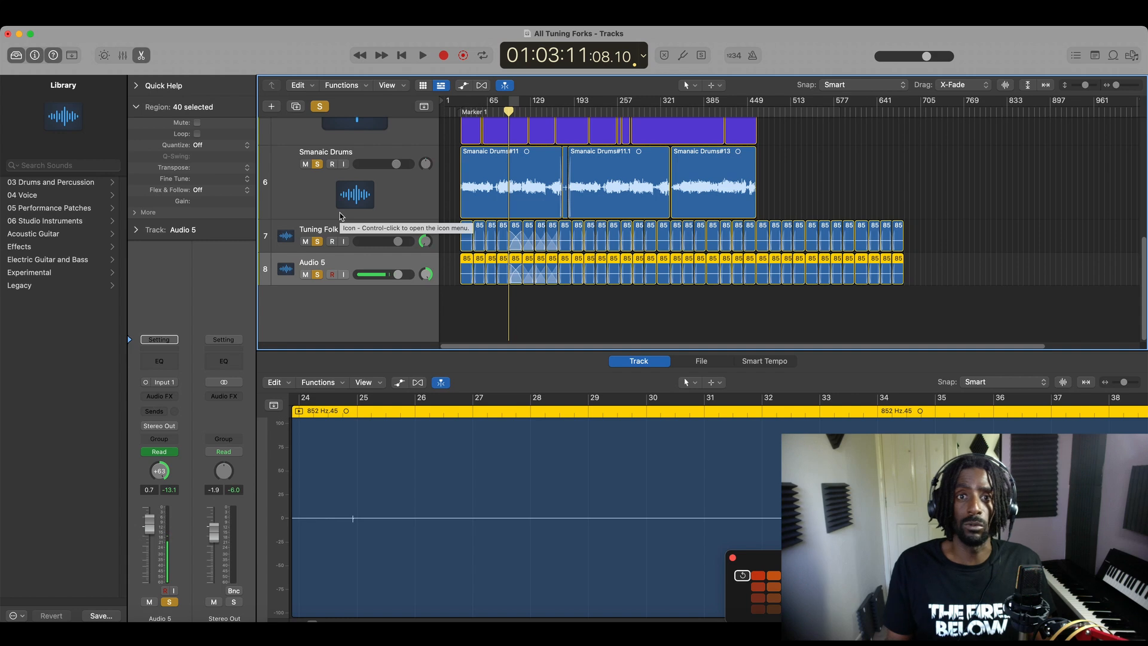
- Rename the Audio 5 track as Tuning Folk R and the Tuning Folk track as Tuning Folk L
{"action": "double_click", "coordinate": [322, 263]}
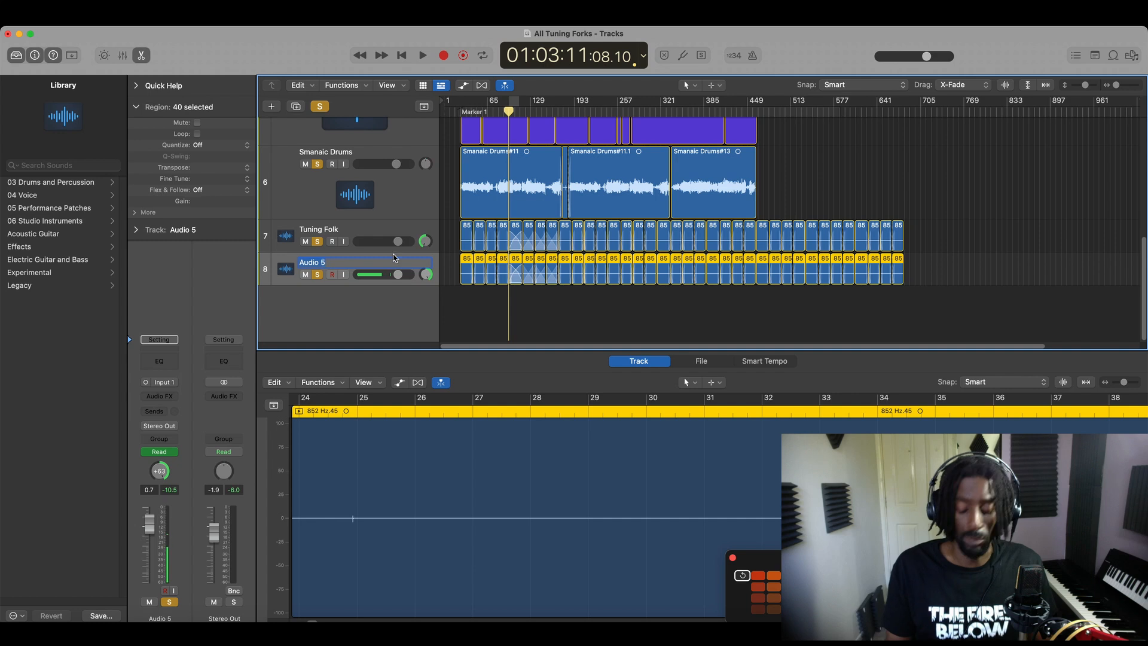
{"action": "key", "text": "BackSpace"}
{"action": "type", "text": "Tuning Folk"}
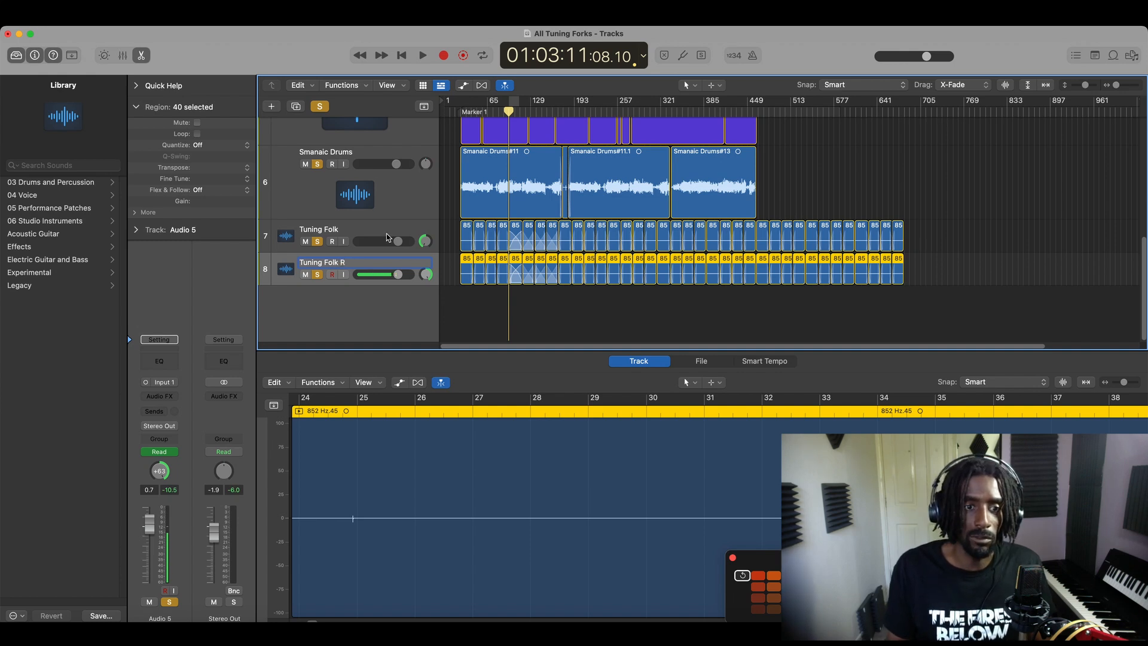
{"action": "double_click", "coordinate": [341, 230]}
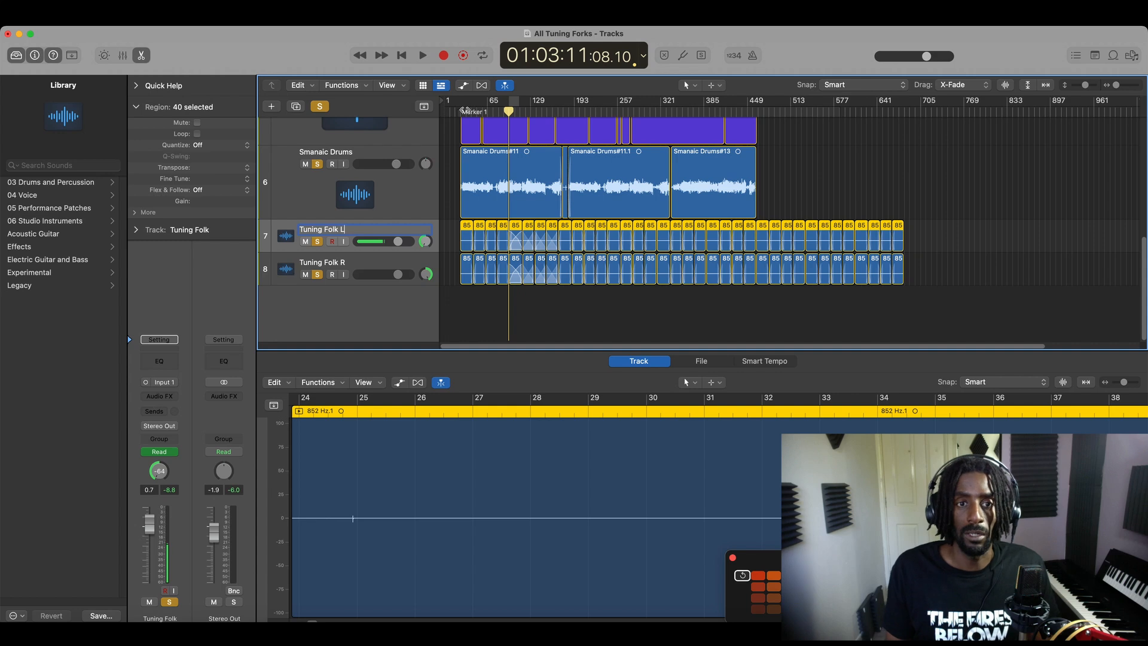
- Play the soloed tracks briefly from bar 51
{"action": "left_click", "coordinate": [477, 111]}
{"action": "key", "text": "space"}
{"action": "key", "text": "space"}
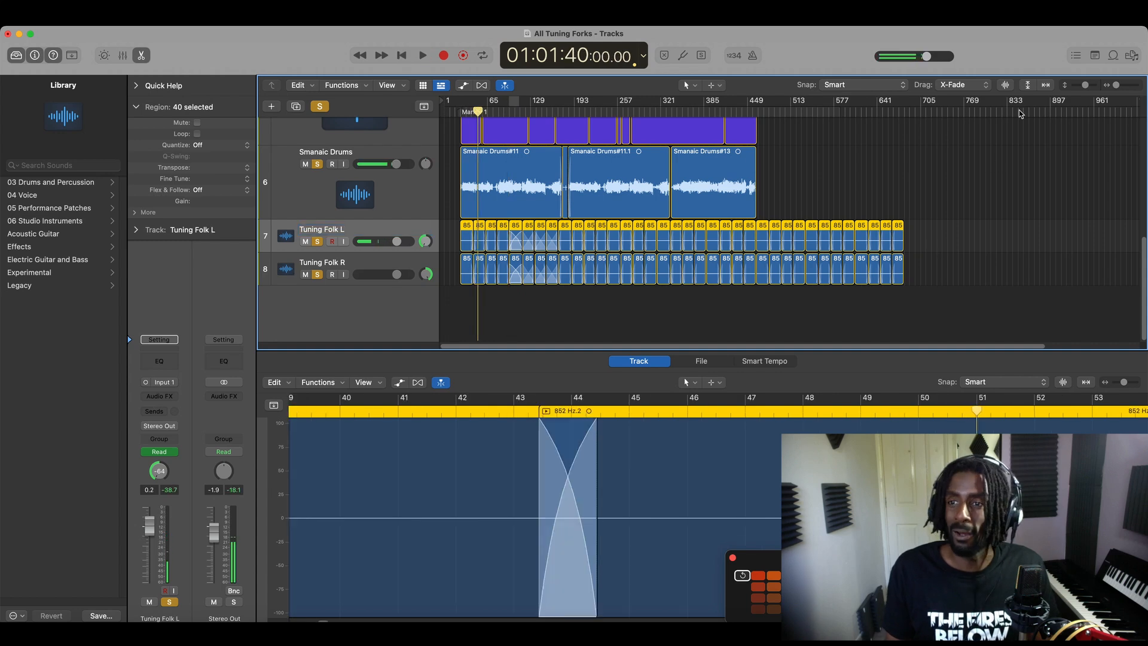
- Enlarge the track view with the audio editor hidden and inspect the early waveforms and crossfades on Tuning Folk L and R
{"action": "left_click_drag", "start_coordinate": [1116, 85], "coordinate": [1128, 89]}
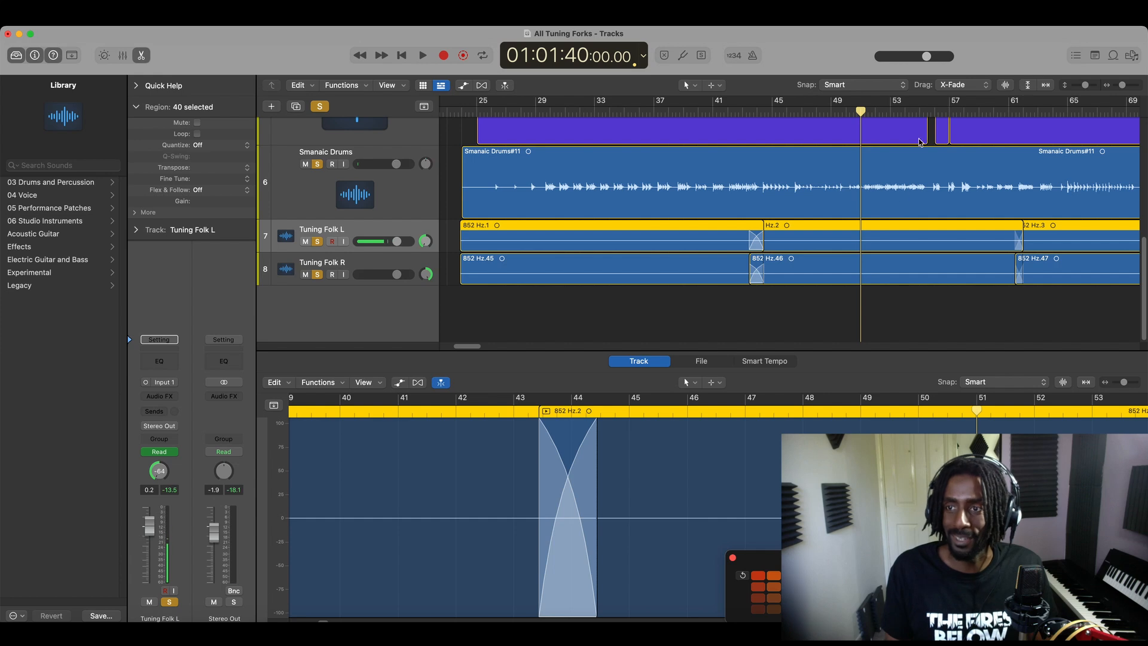
{"action": "left_click_drag", "start_coordinate": [1088, 87], "coordinate": [1089, 87]}
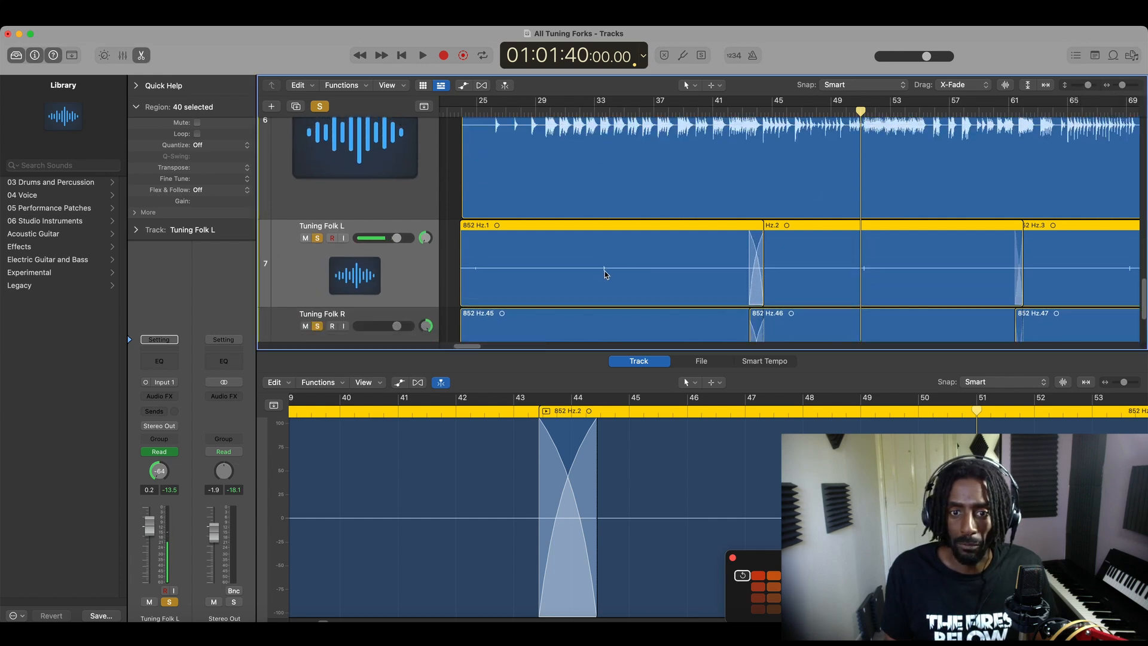
{"action": "key", "text": "e"}
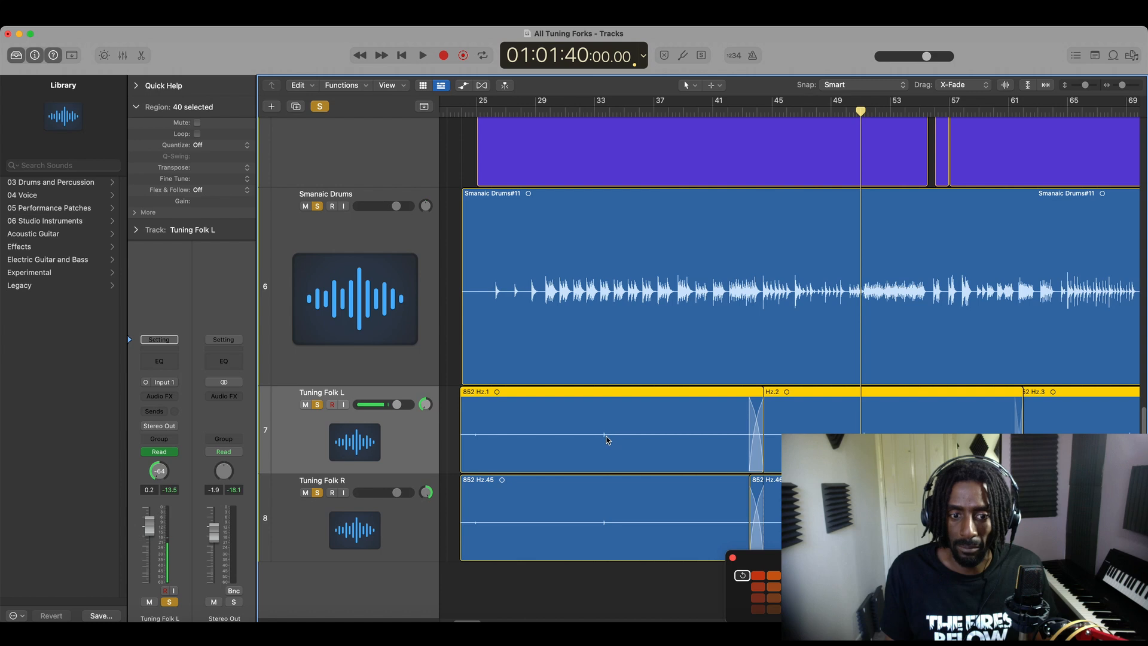
{"action": "left_click", "coordinate": [449, 418]}
{"action": "left_click_drag", "start_coordinate": [446, 415], "coordinate": [783, 509]}
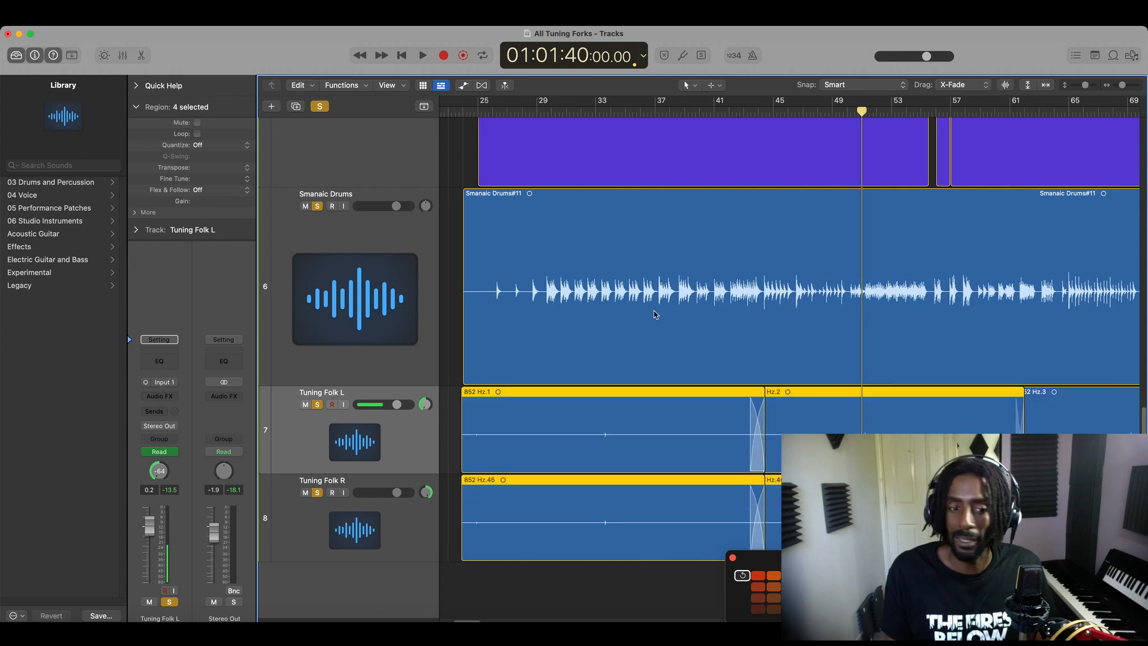
{"action": "left_click", "coordinate": [397, 443]}
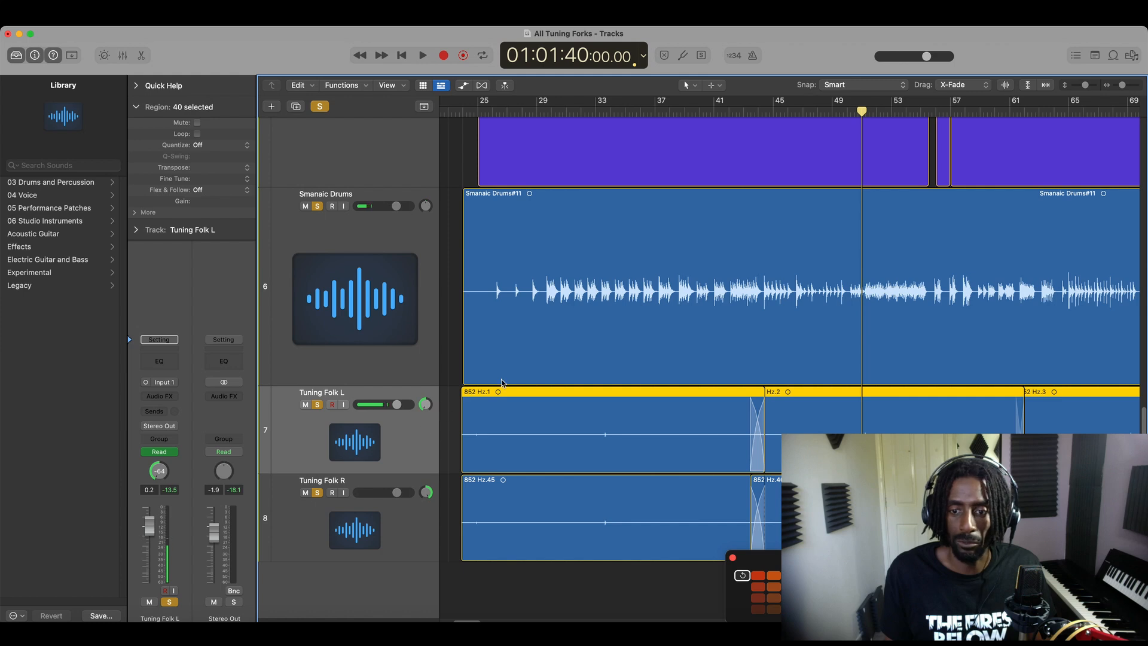
- Select all Smanaic Drums regions and recolor them golden yellow
{"action": "left_click_drag", "start_coordinate": [1122, 85], "coordinate": [1113, 87]}
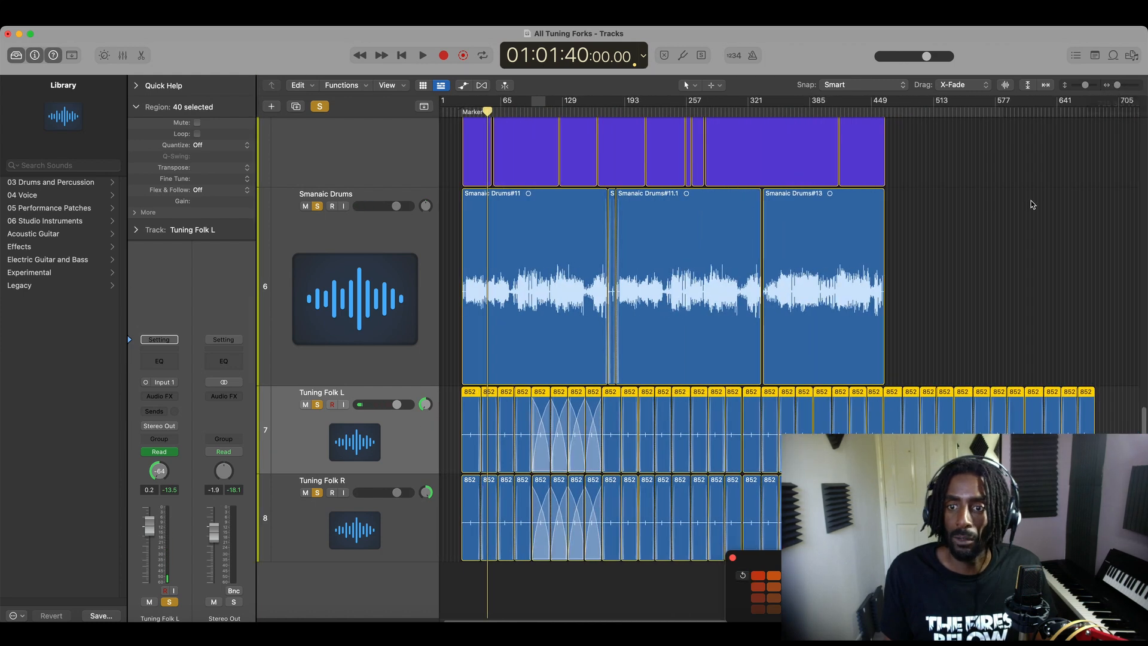
{"action": "left_click_drag", "start_coordinate": [980, 249], "coordinate": [414, 274]}
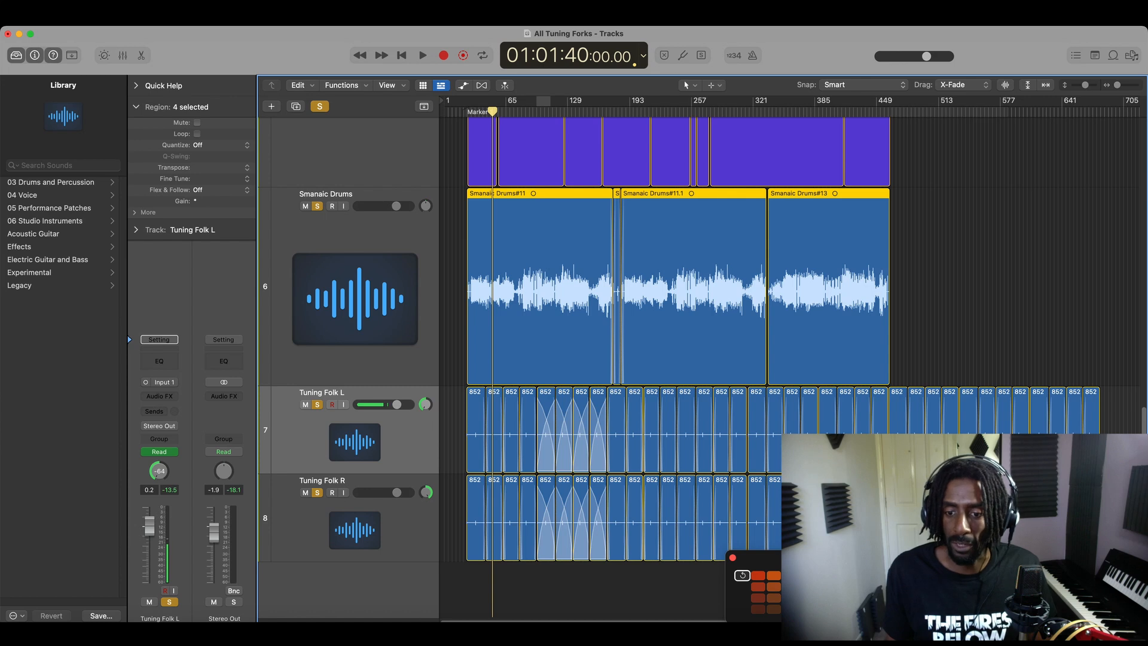
{"action": "left_click", "coordinate": [805, 575]}
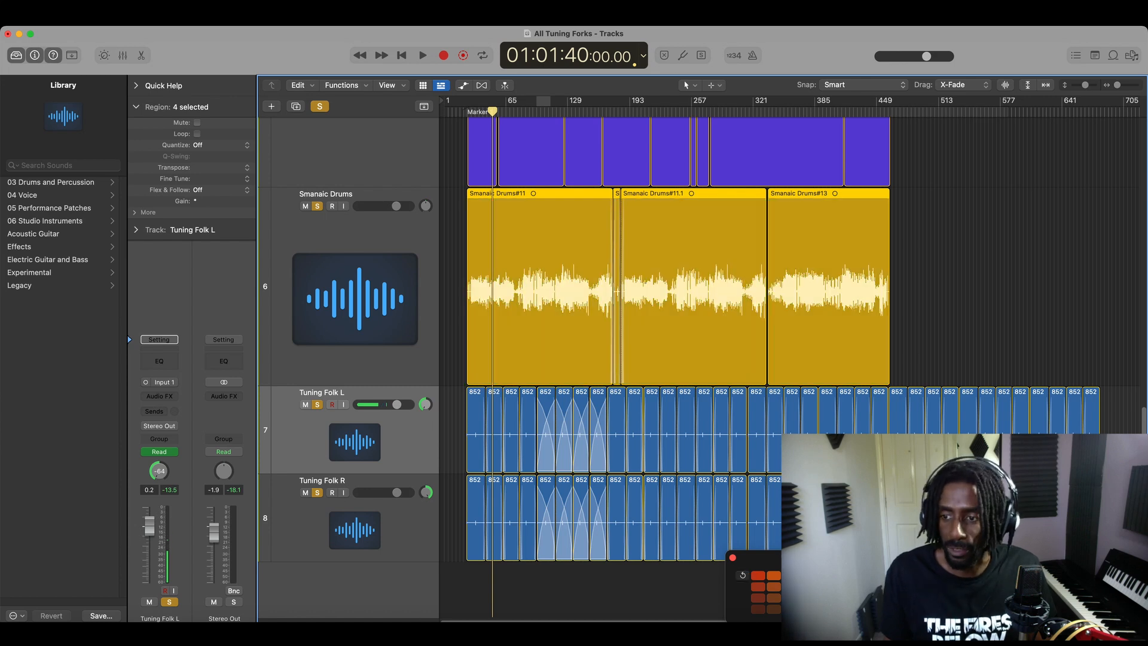
- Select all regions on Tuning Folk L and Tuning Folk R and raise their gain by 8.6 dB
{"action": "left_click_drag", "start_coordinate": [1124, 434], "coordinate": [417, 544]}
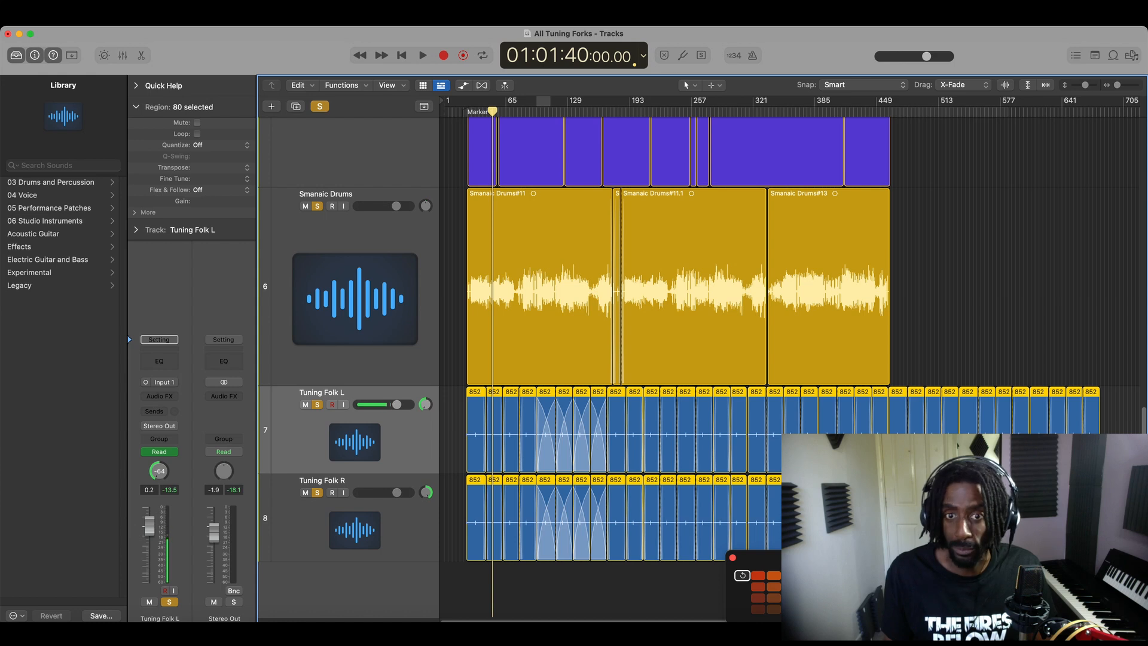
{"action": "left_click", "coordinate": [930, 343]}
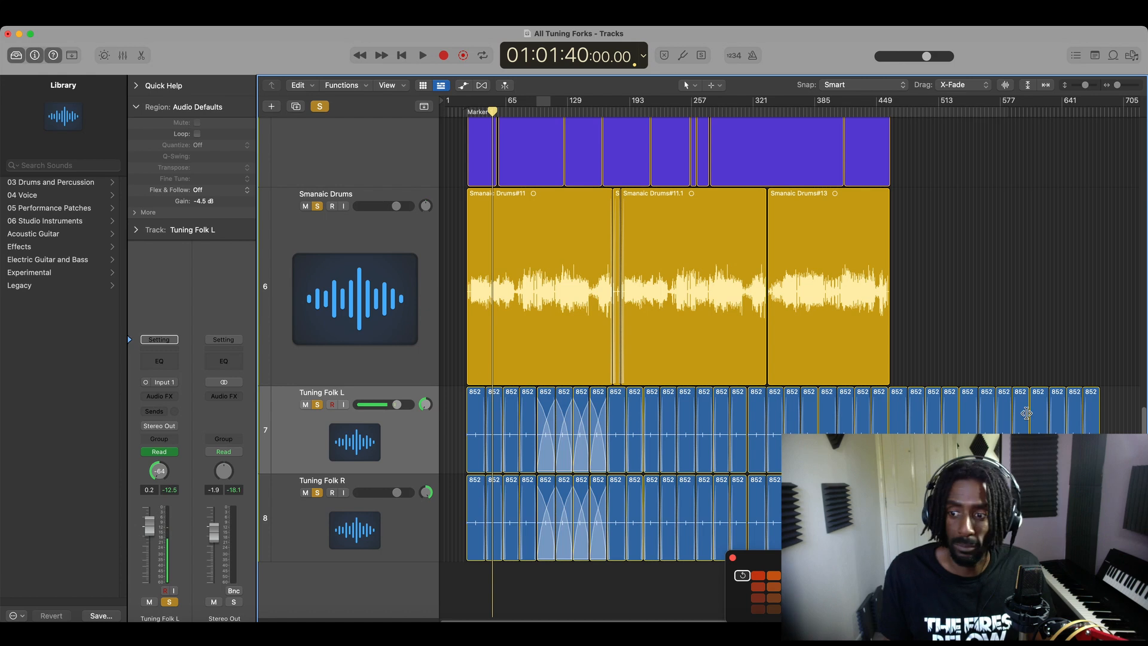
{"action": "left_click_drag", "start_coordinate": [1115, 425], "coordinate": [403, 551]}
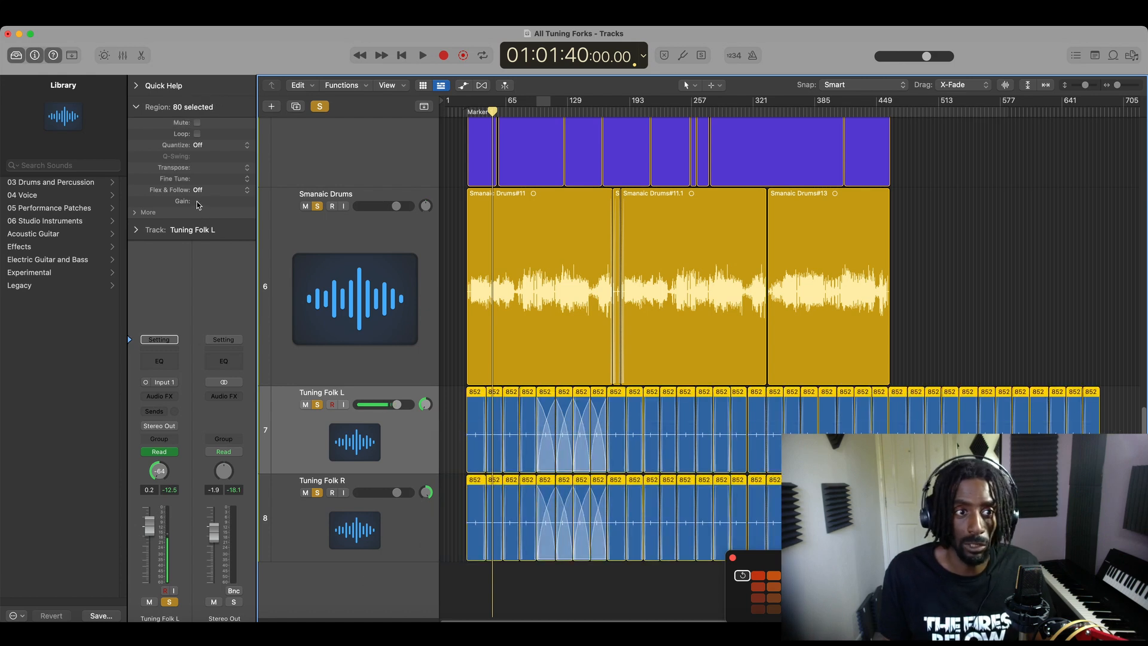
{"action": "left_click_drag", "start_coordinate": [197, 190], "coordinate": [203, 133]}
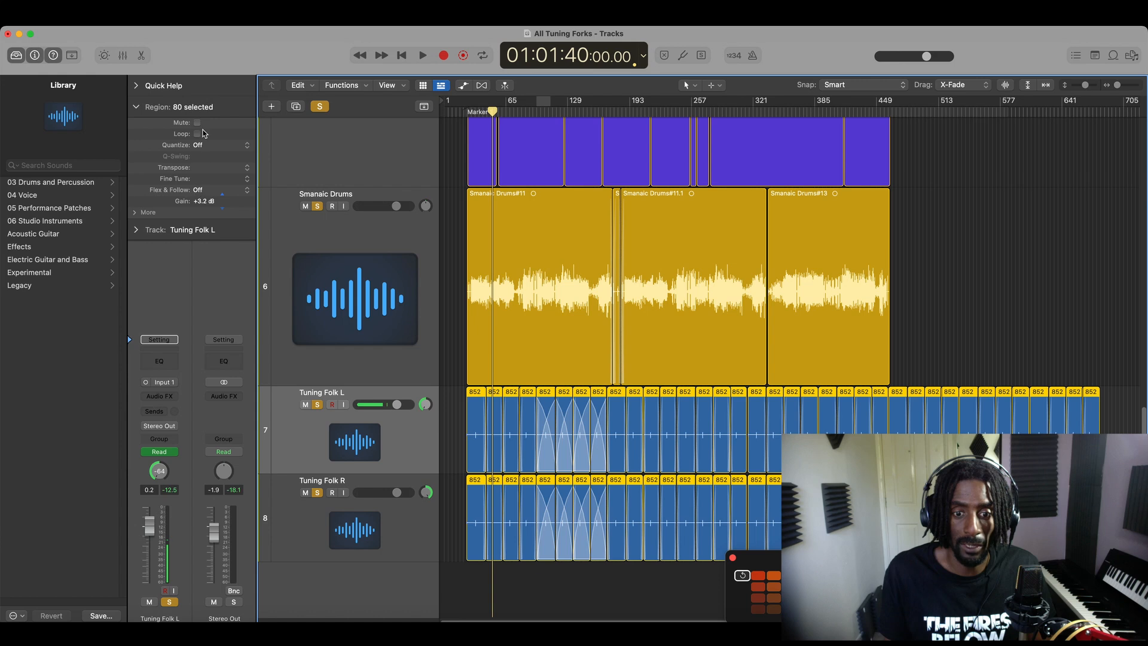
{"action": "left_click_drag", "start_coordinate": [206, 78], "coordinate": [206, 89]}
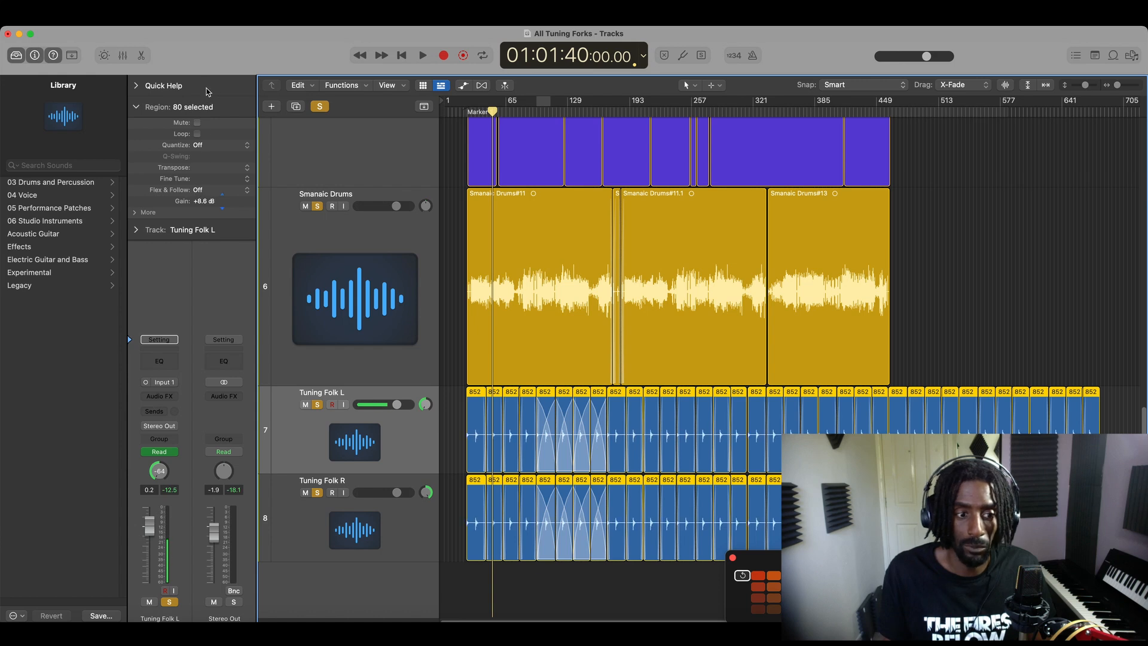
- Play the soloed vocal, drum and tuning fork tracks from near Marker 1 to judge their balance
{"action": "key", "text": "space"}
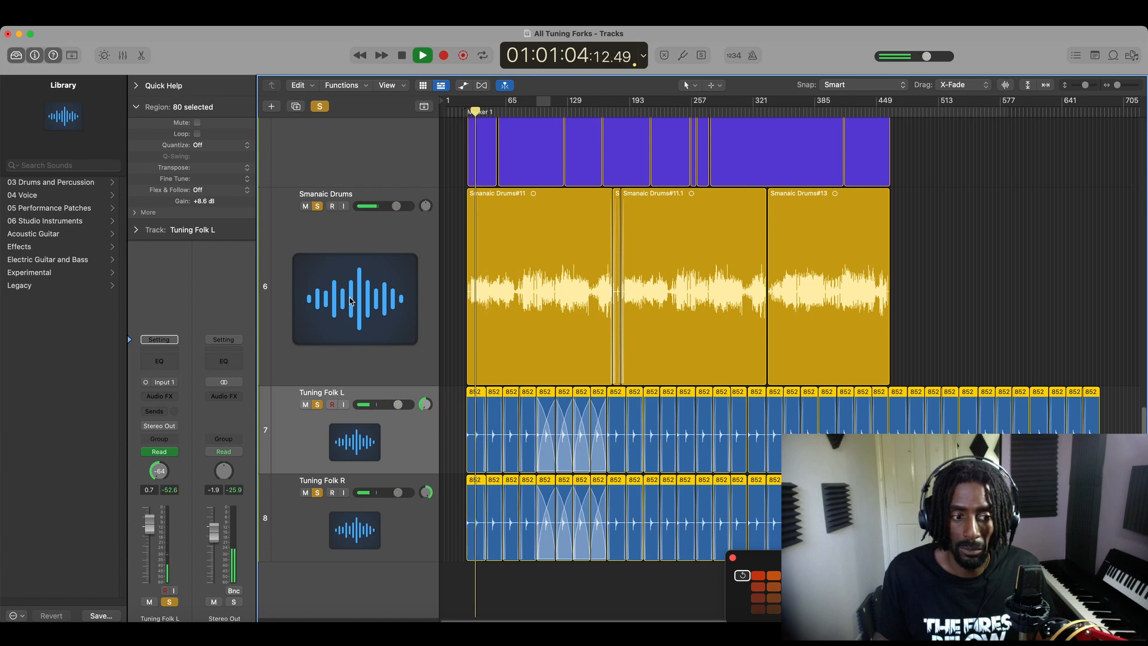
{"action": "key", "text": "space"}
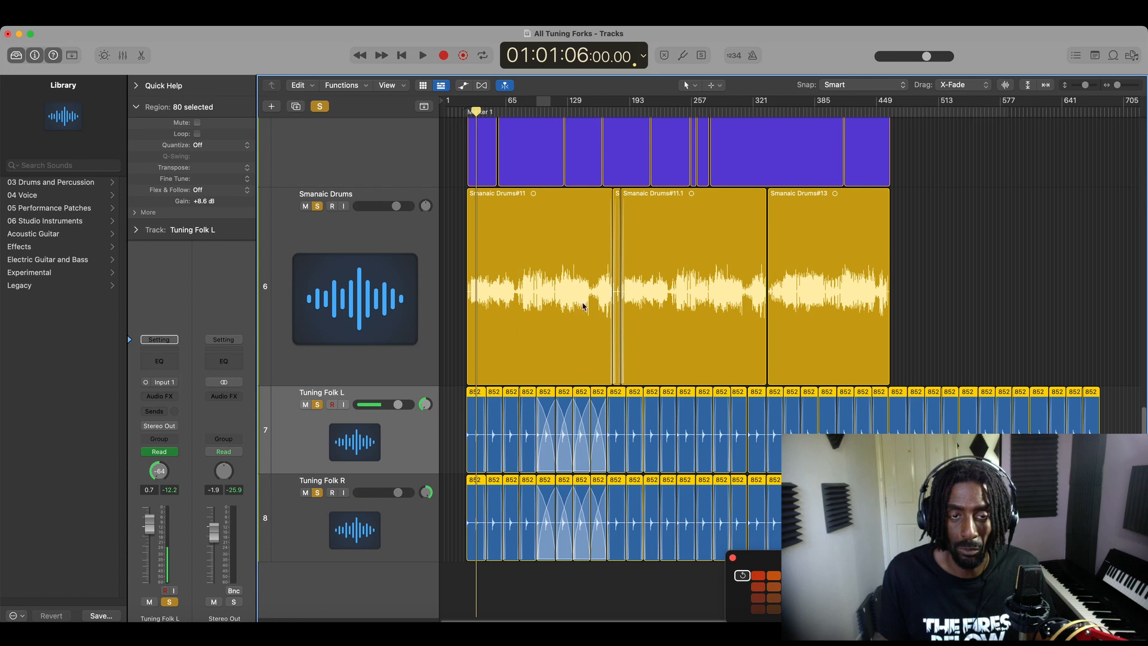
{"action": "key", "text": "space"}
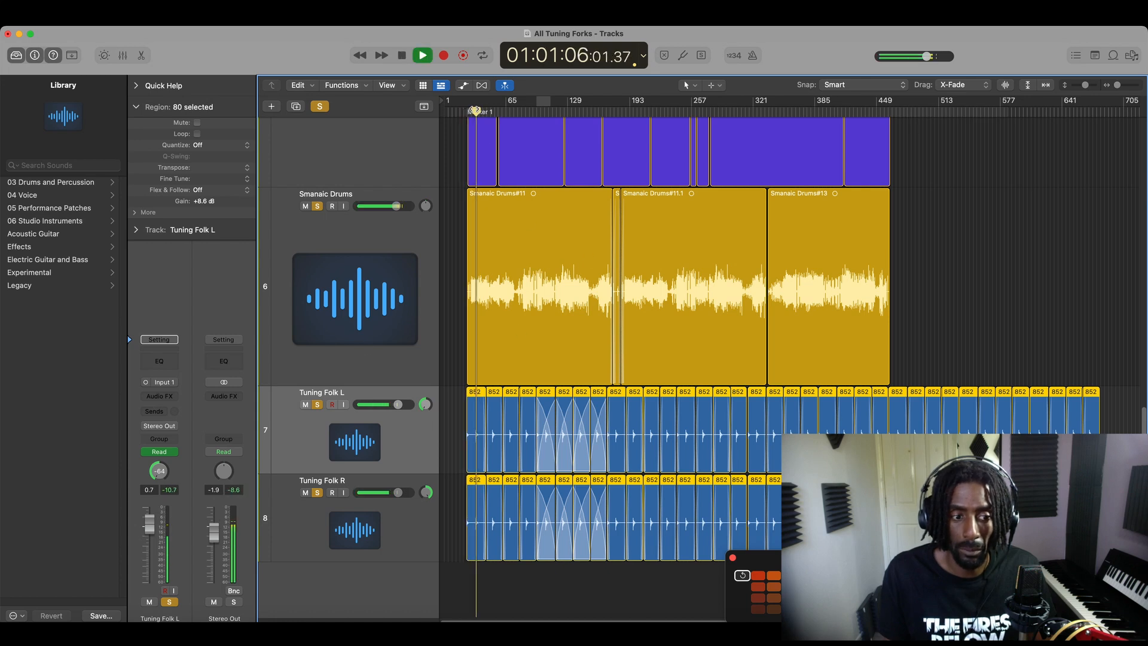
{"action": "left_click", "coordinate": [473, 111]}
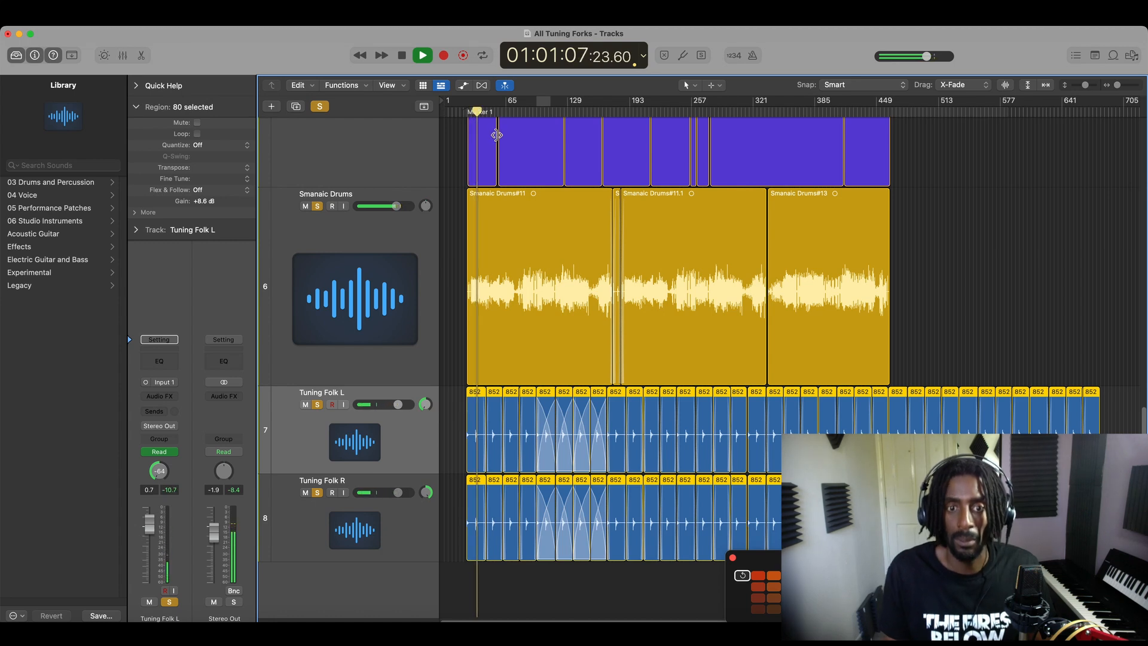
- Reduce the track heights so Vox, Smanaic Drums and both Tuning Folk tracks fit together, and return playback to near Marker 1
{"action": "scroll", "coordinate": [624, 333], "scroll_direction": "up", "scroll_amount": 5}
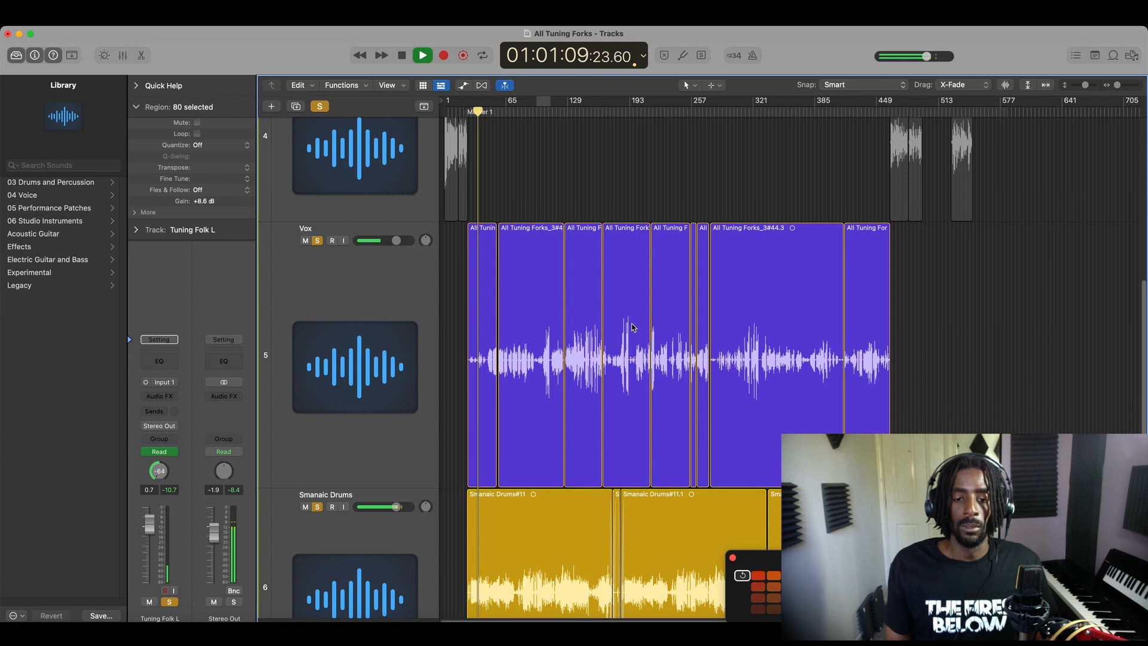
{"action": "scroll", "coordinate": [637, 323], "scroll_direction": "down", "scroll_amount": 4}
{"action": "left_click_drag", "start_coordinate": [1084, 87], "coordinate": [1045, 81]}
{"action": "left_click_drag", "start_coordinate": [1035, 79], "coordinate": [1029, 79]}
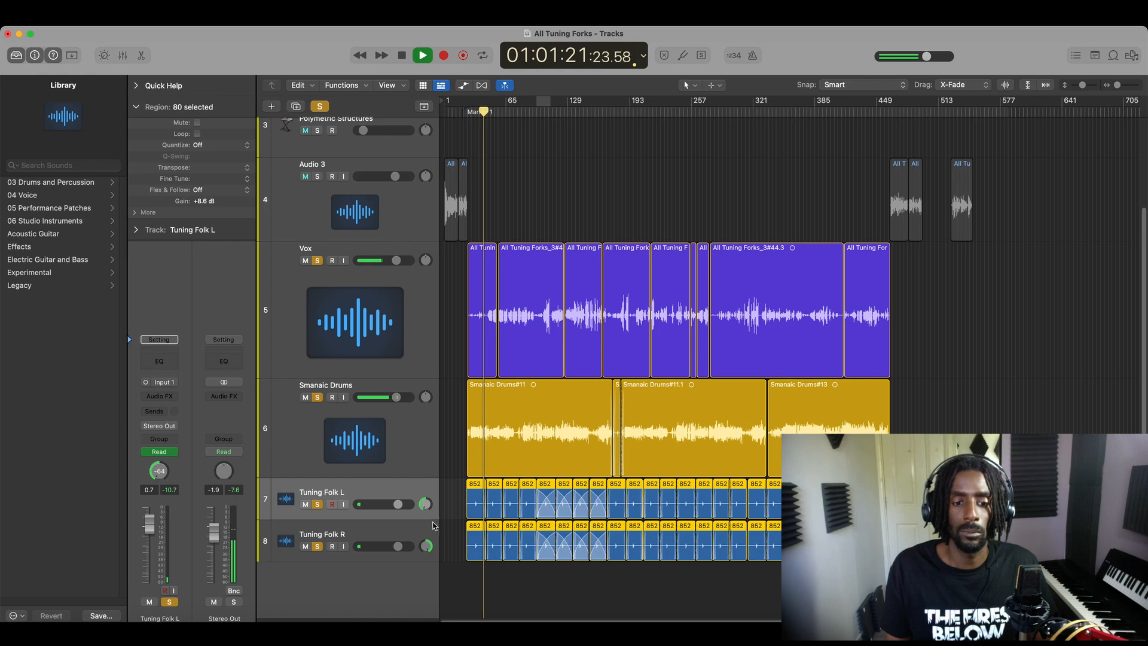
{"action": "left_click", "coordinate": [473, 112]}
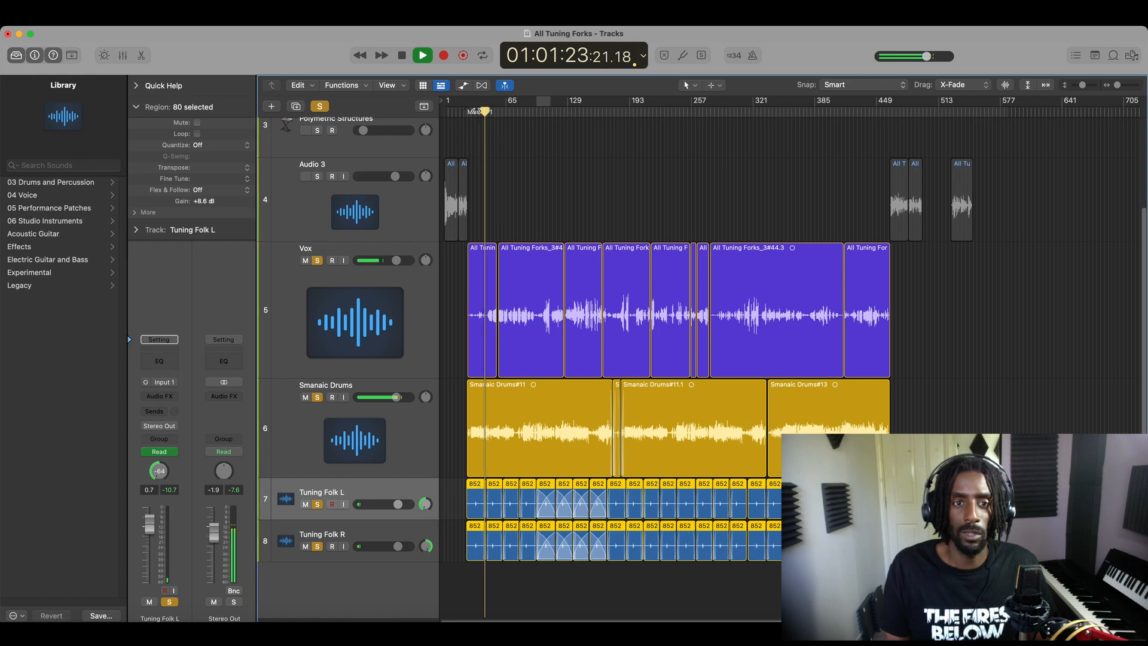
{"action": "key", "text": "space"}
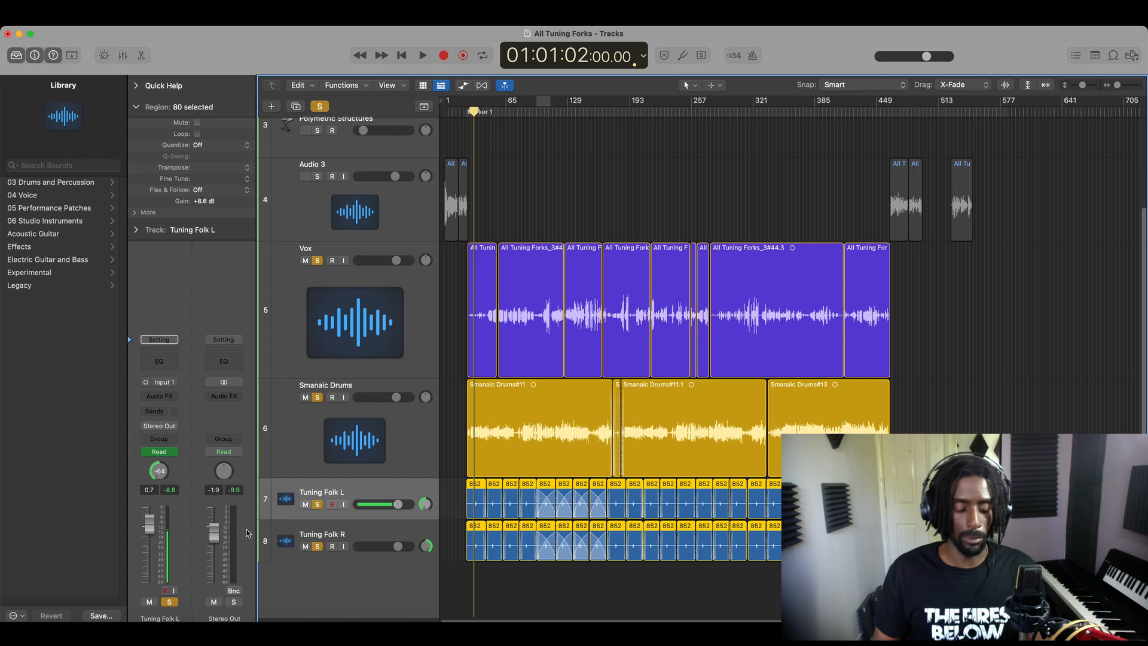
- Show the mixer and play the soloed tracks while checking their channel levels
{"action": "key", "text": "x"}
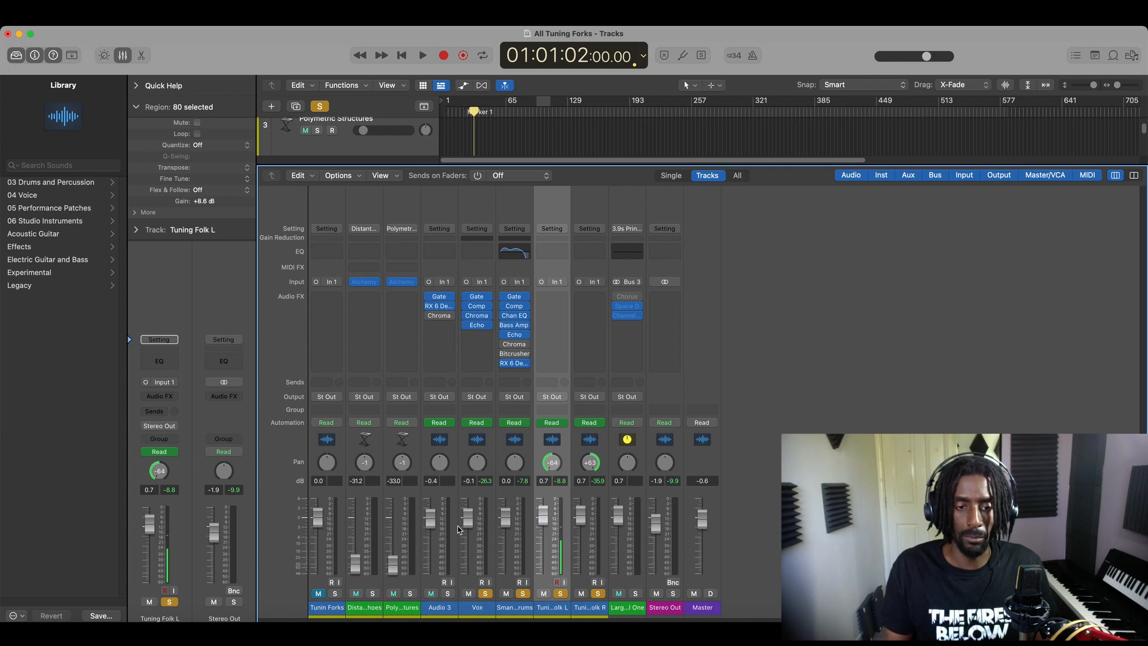
{"action": "key", "text": "space"}
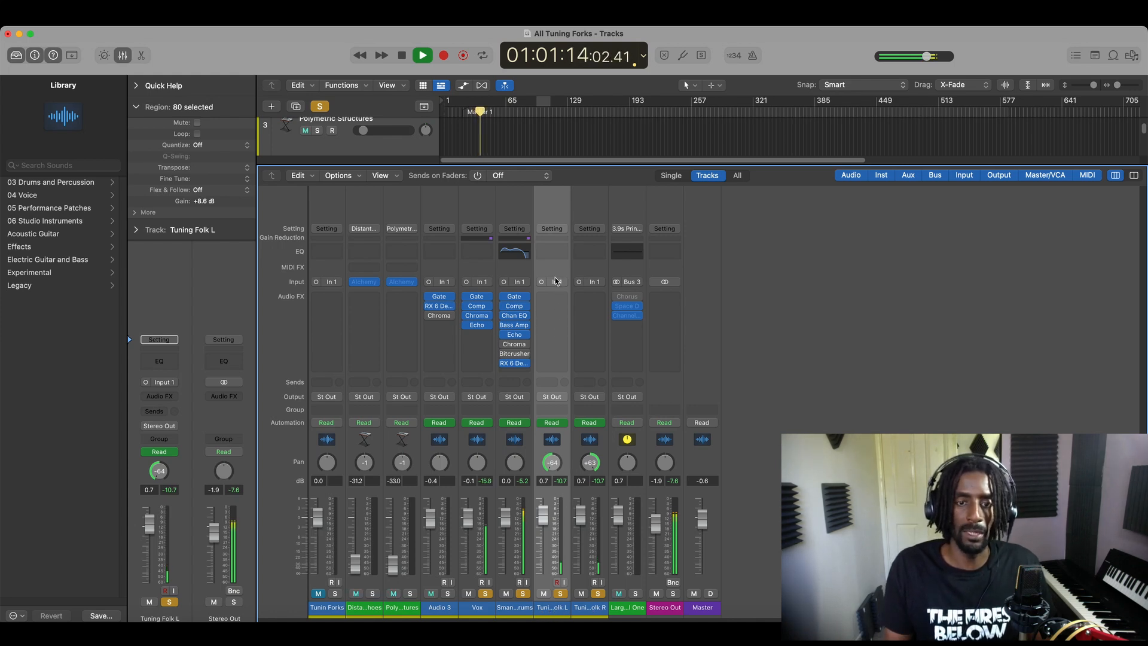
{"action": "key", "text": "space"}
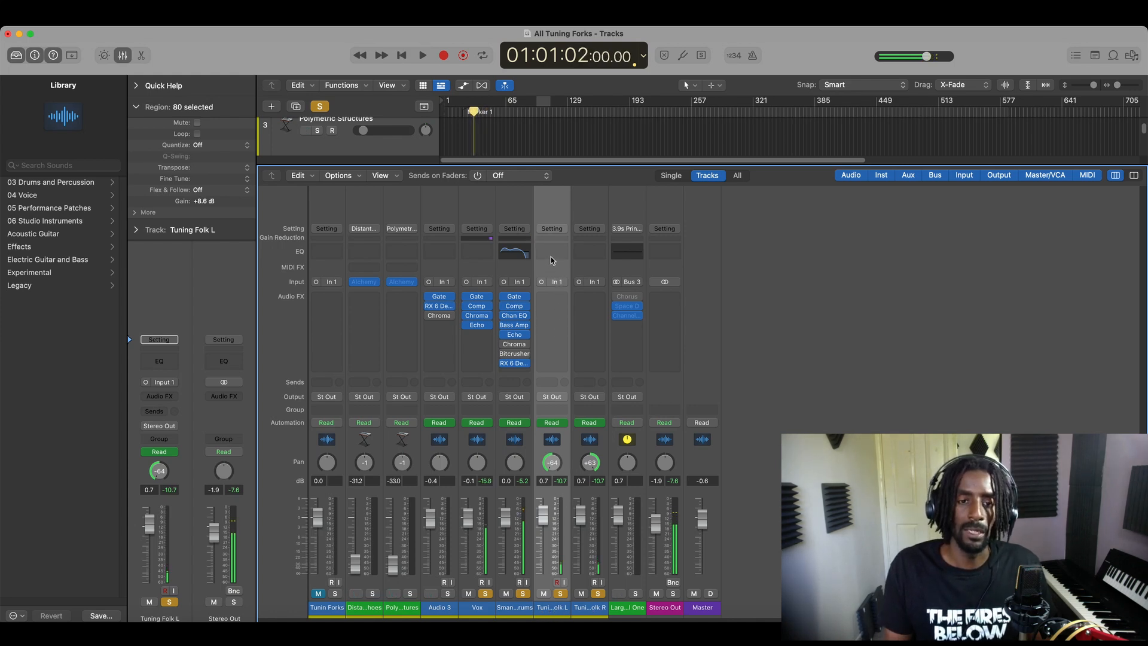
- Add a Channel EQ to the Vox track with a 12 dB/Oct low cut at 94 Hz
{"action": "left_click", "coordinate": [477, 251]}
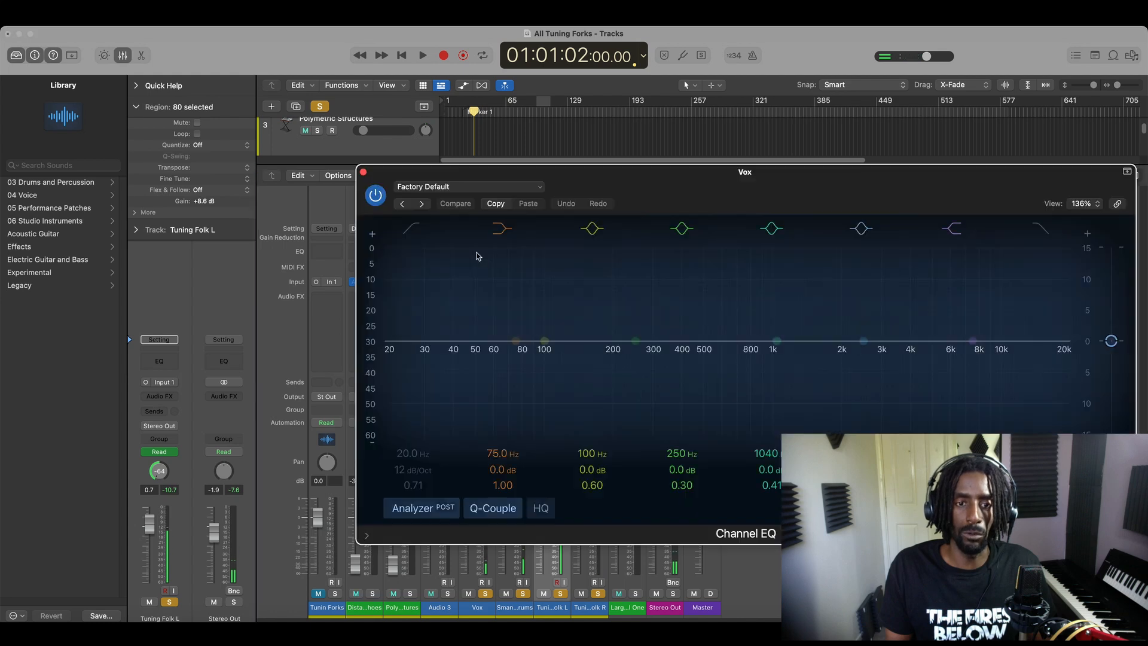
{"action": "left_click", "coordinate": [412, 230]}
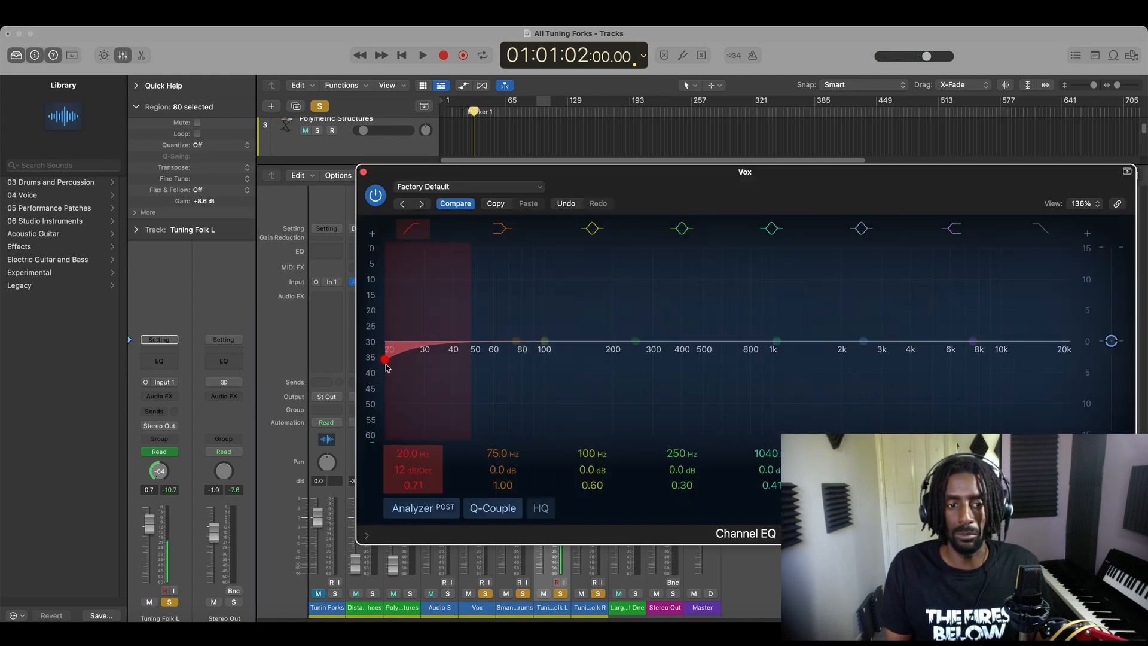
{"action": "left_click_drag", "start_coordinate": [387, 367], "coordinate": [542, 366]}
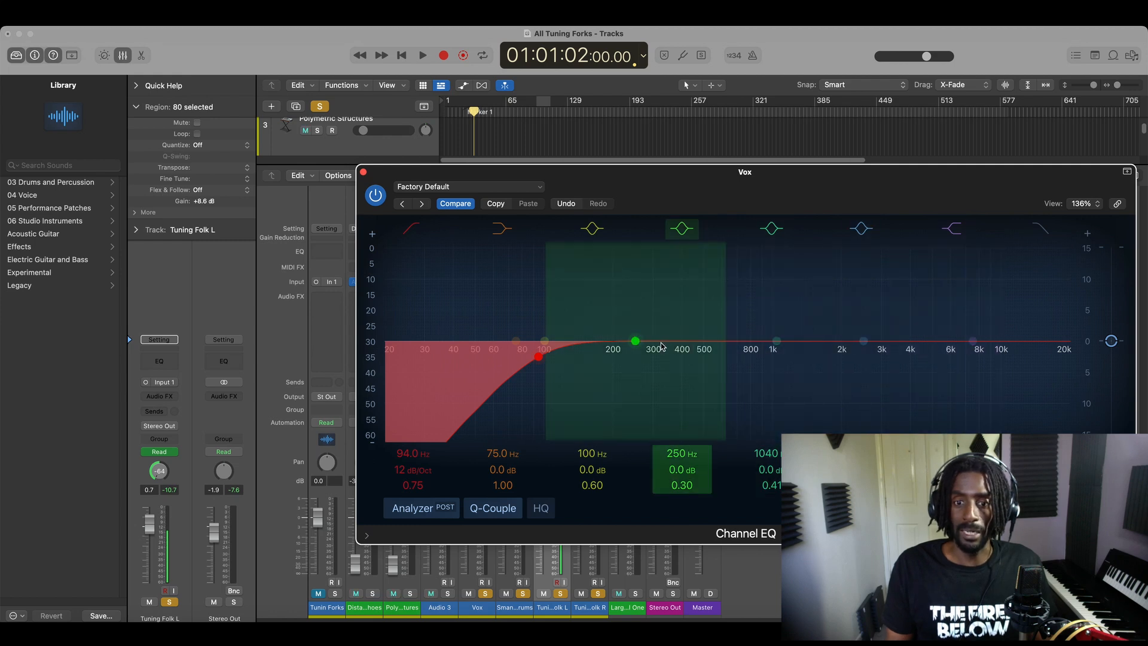
{"action": "left_click", "coordinate": [500, 186]}
{"action": "left_click", "coordinate": [507, 174]}
{"action": "left_click_drag", "start_coordinate": [507, 174], "coordinate": [443, 158]}
- Set a short cycle range around bar 90 and audition the Vox Channel EQ there, closing the plug-in when done
{"action": "key", "text": "space"}
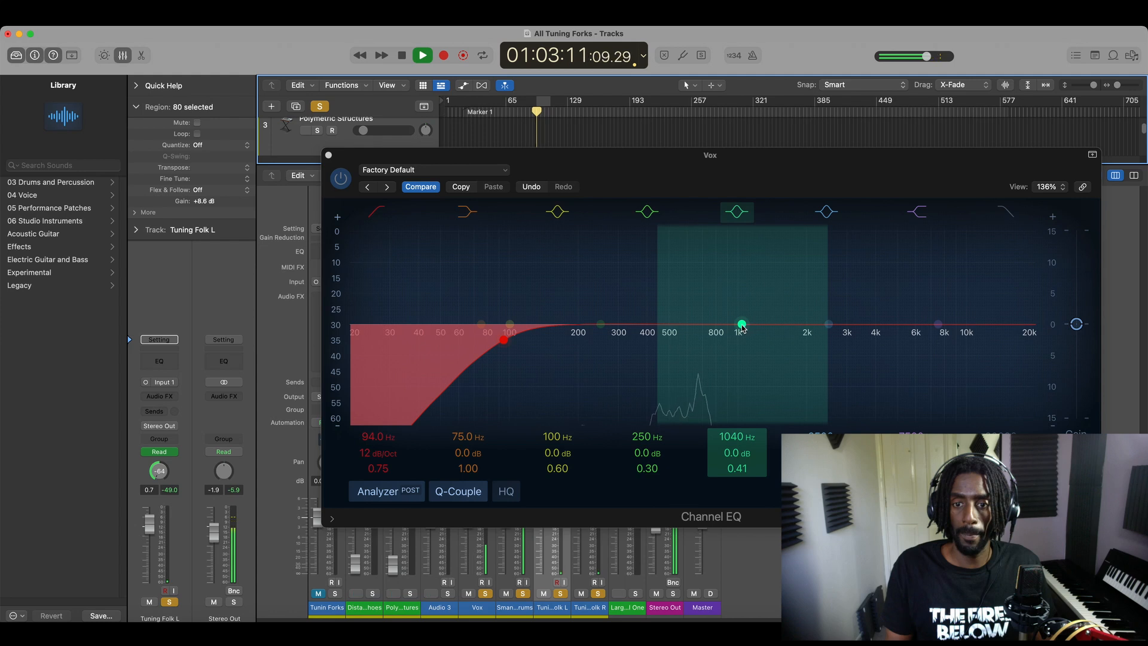
{"action": "left_click", "coordinate": [532, 111]}
{"action": "left_click_drag", "start_coordinate": [532, 100], "coordinate": [539, 102]}
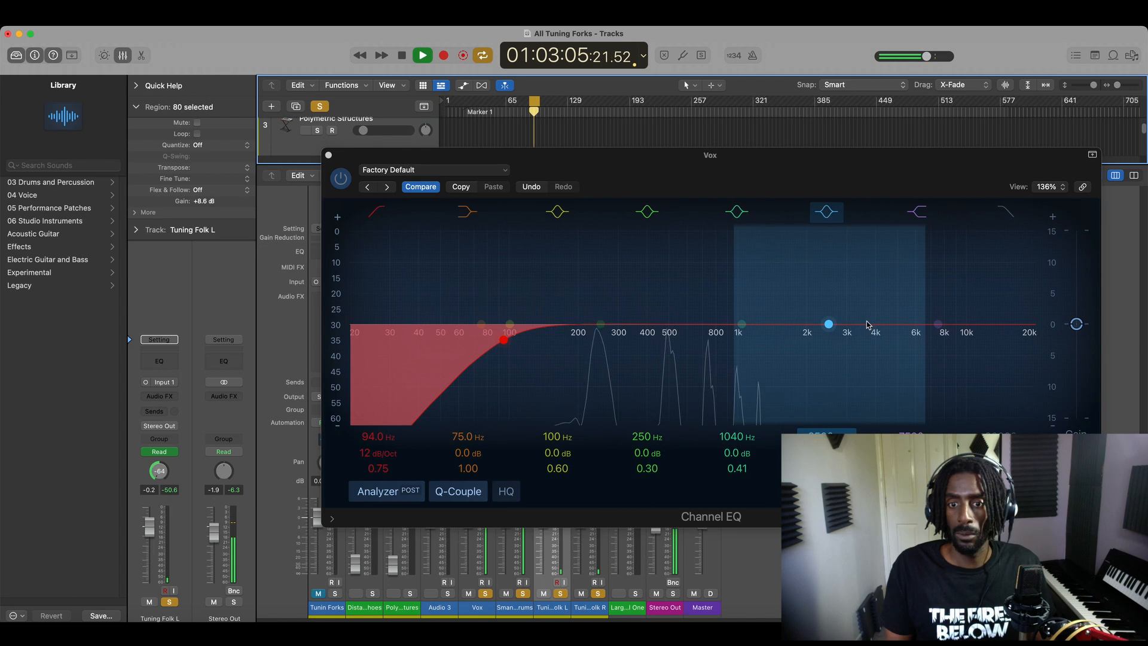
{"action": "key", "text": "space"}
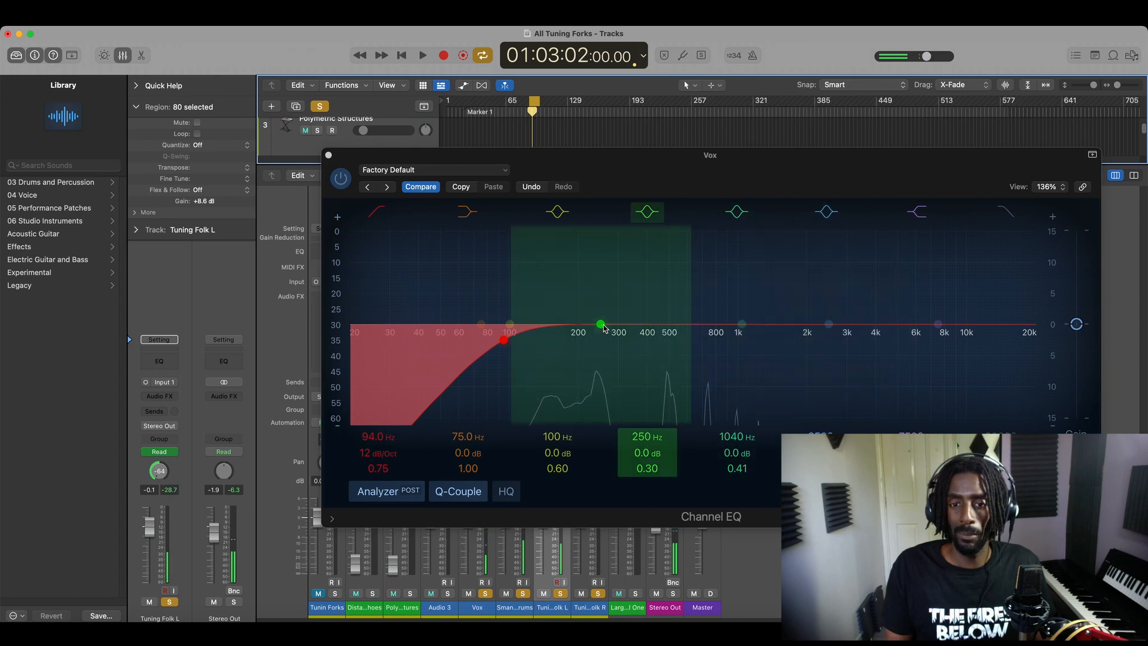
{"action": "left_click", "coordinate": [328, 155]}
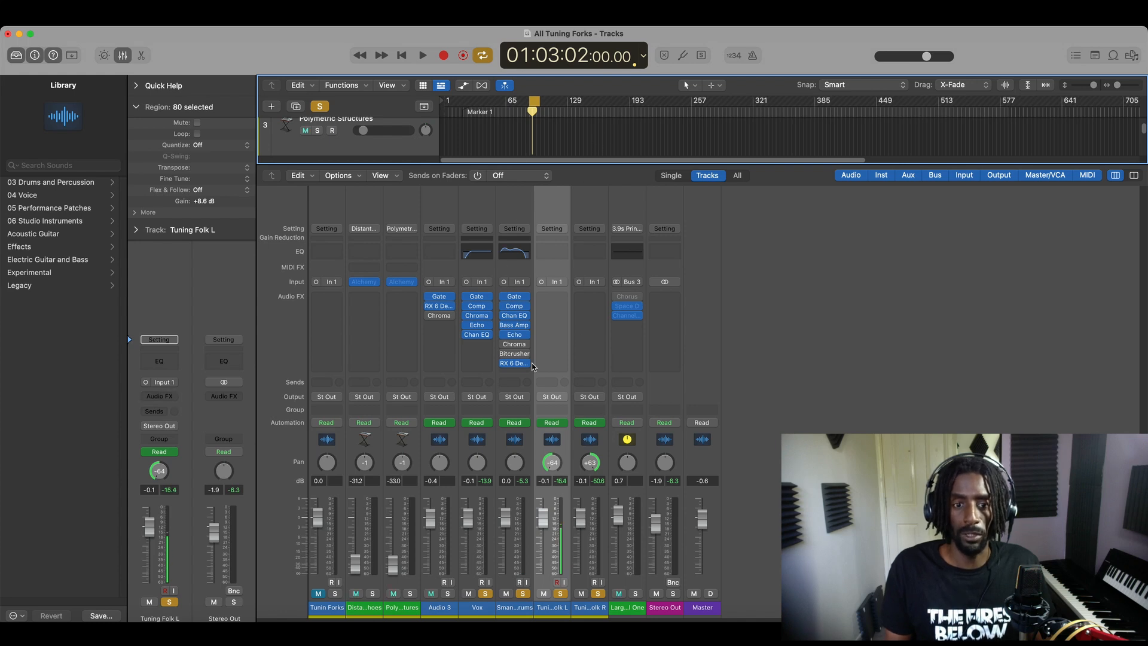
- Replace the Channel EQ on the Vox track with the mono version of FabFilter FF Pro-Q 3
{"action": "left_click", "coordinate": [475, 202]}
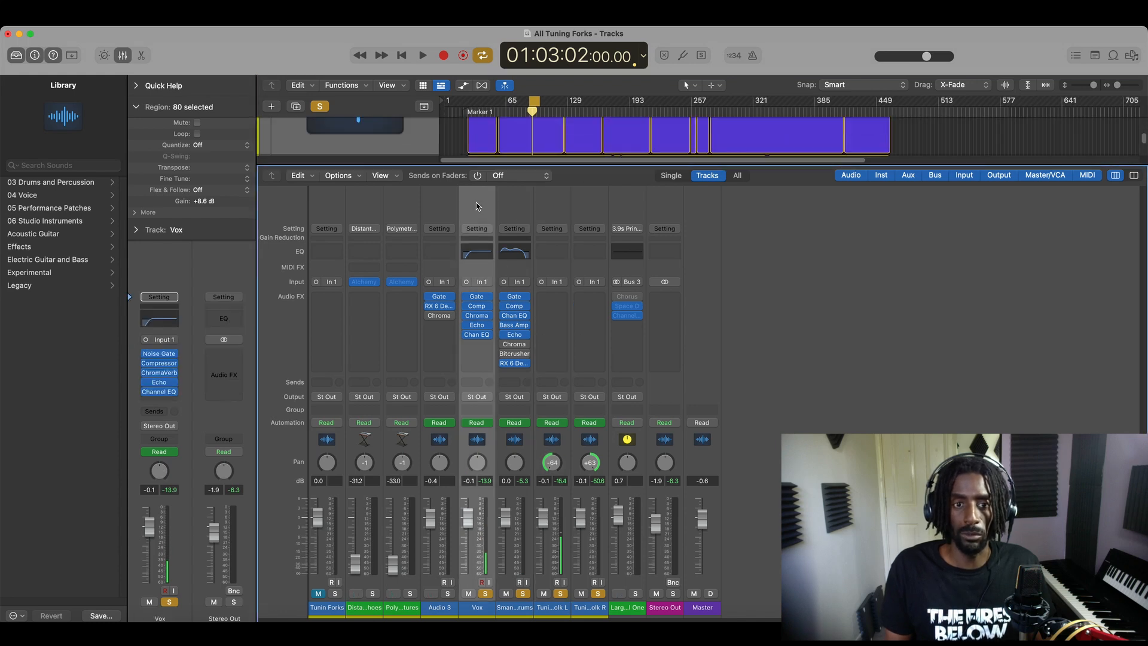
{"action": "left_click", "coordinate": [160, 393]}
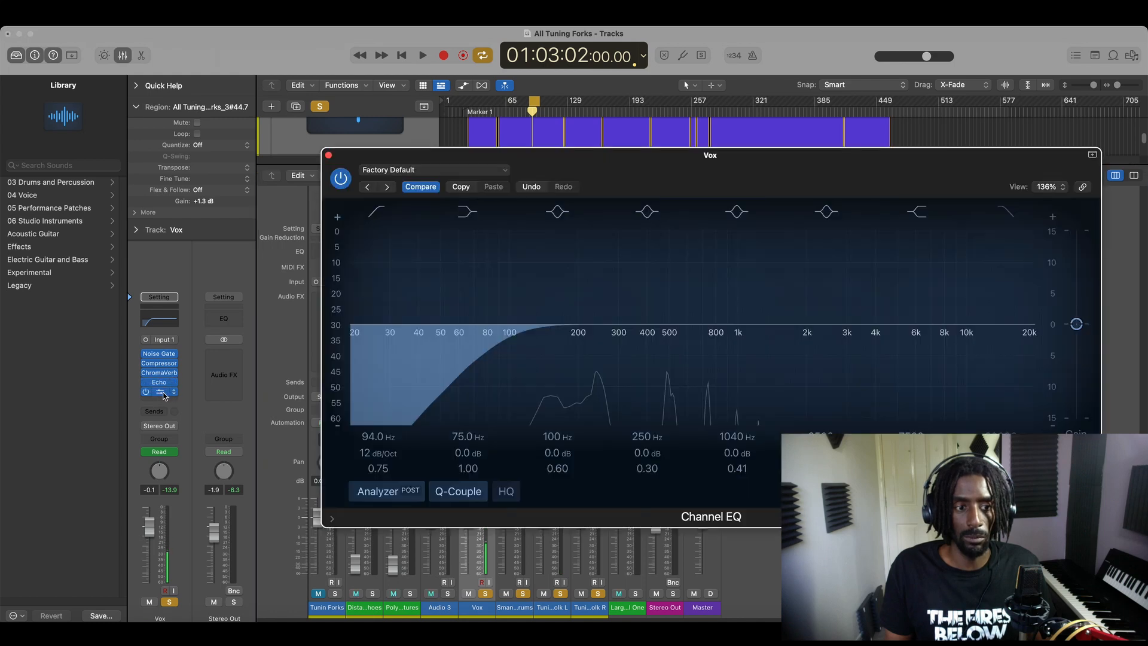
{"action": "left_click", "coordinate": [174, 395]}
{"action": "mouse_move", "coordinate": [217, 614]}
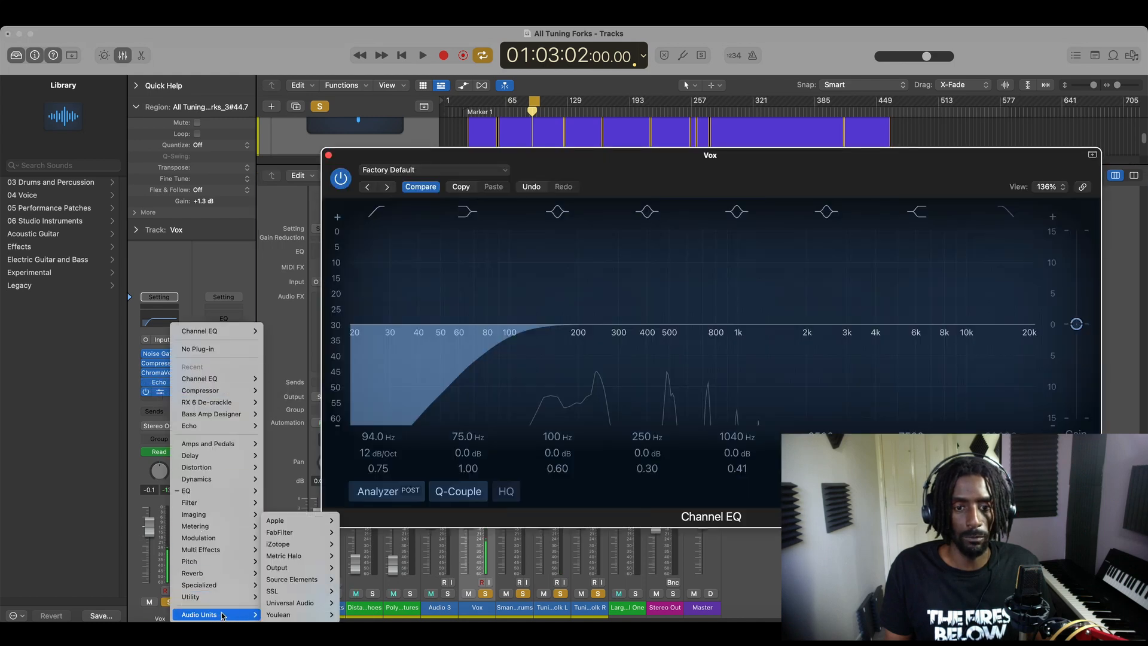
{"action": "left_click", "coordinate": [271, 615]}
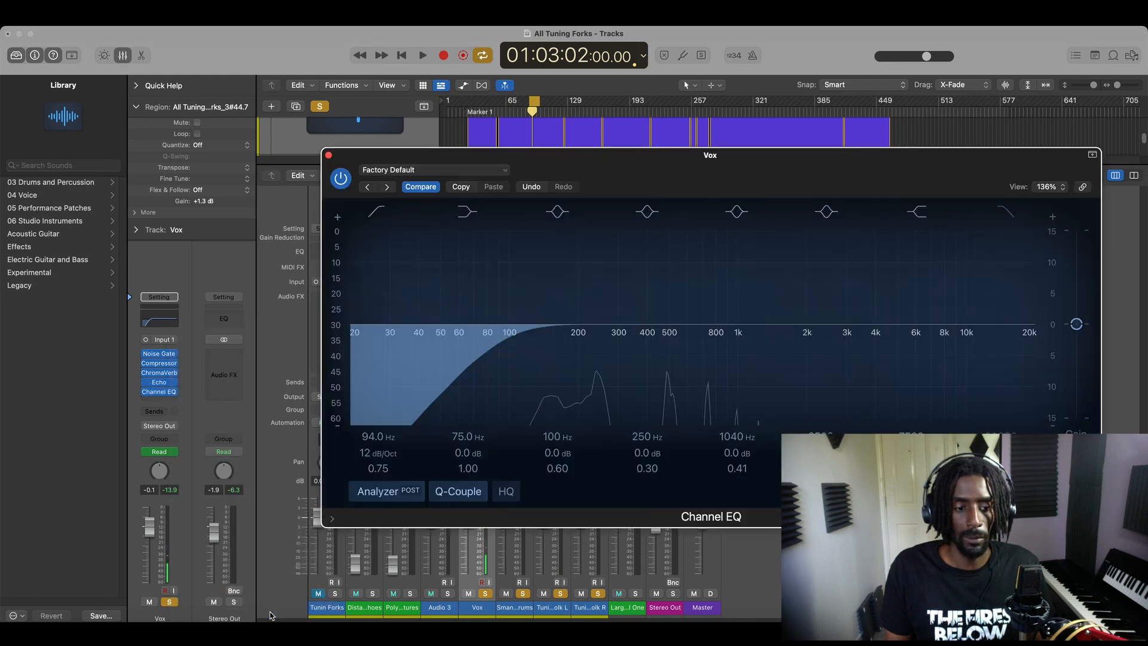
{"action": "left_click", "coordinate": [175, 392]}
{"action": "mouse_move", "coordinate": [227, 615]}
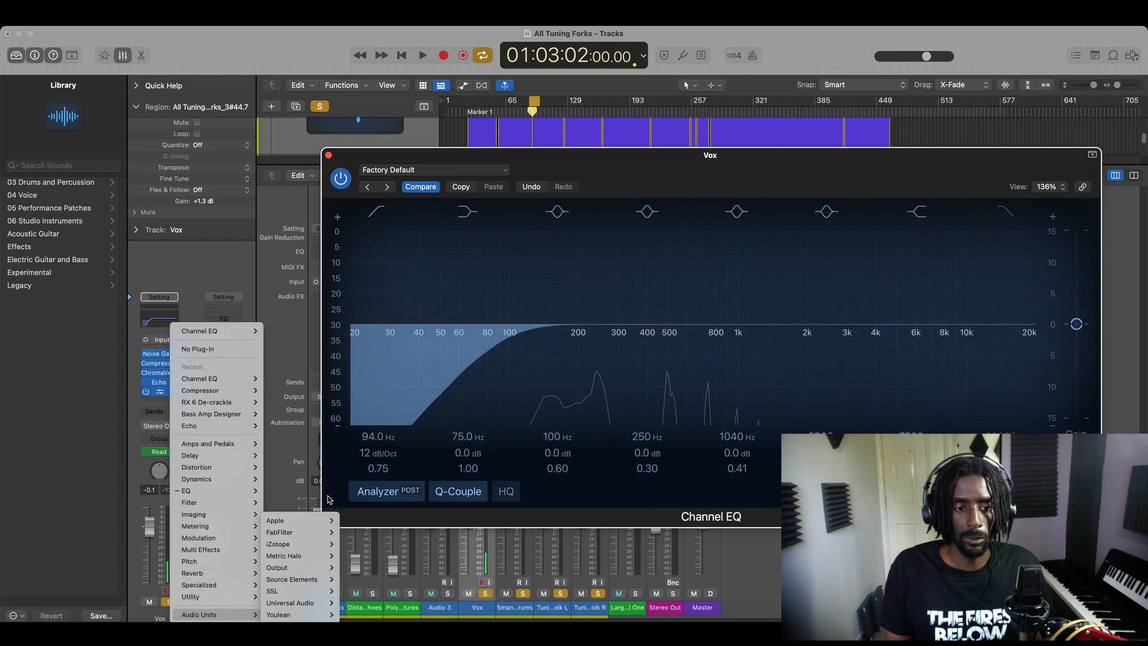
{"action": "mouse_move", "coordinate": [296, 532]}
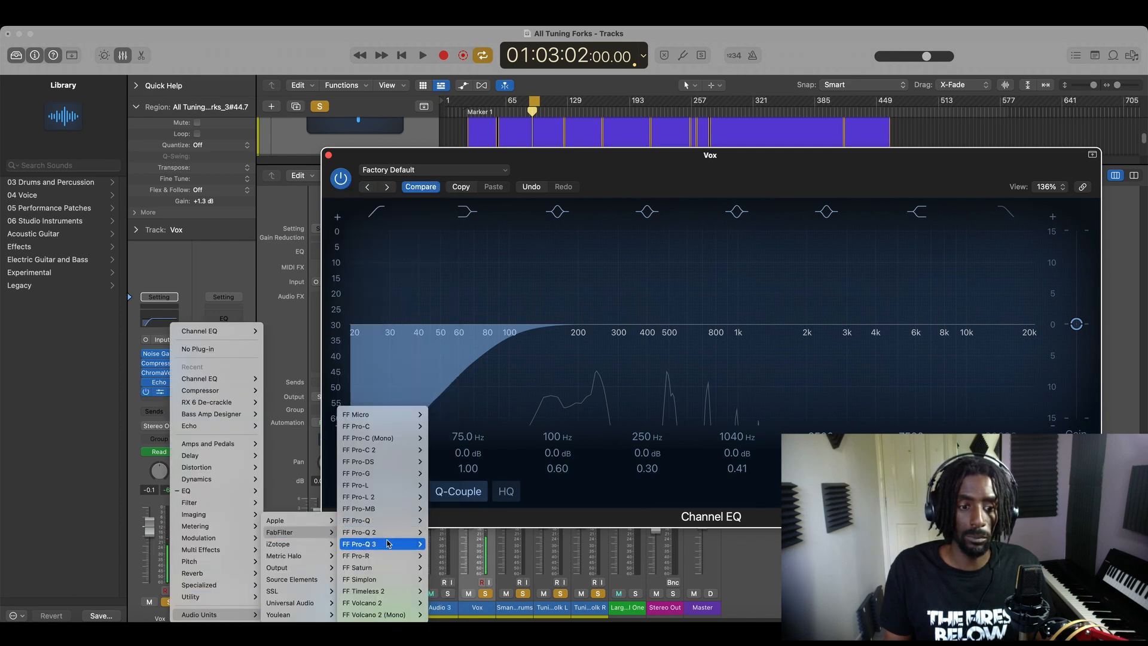
{"action": "mouse_move", "coordinate": [389, 543]}
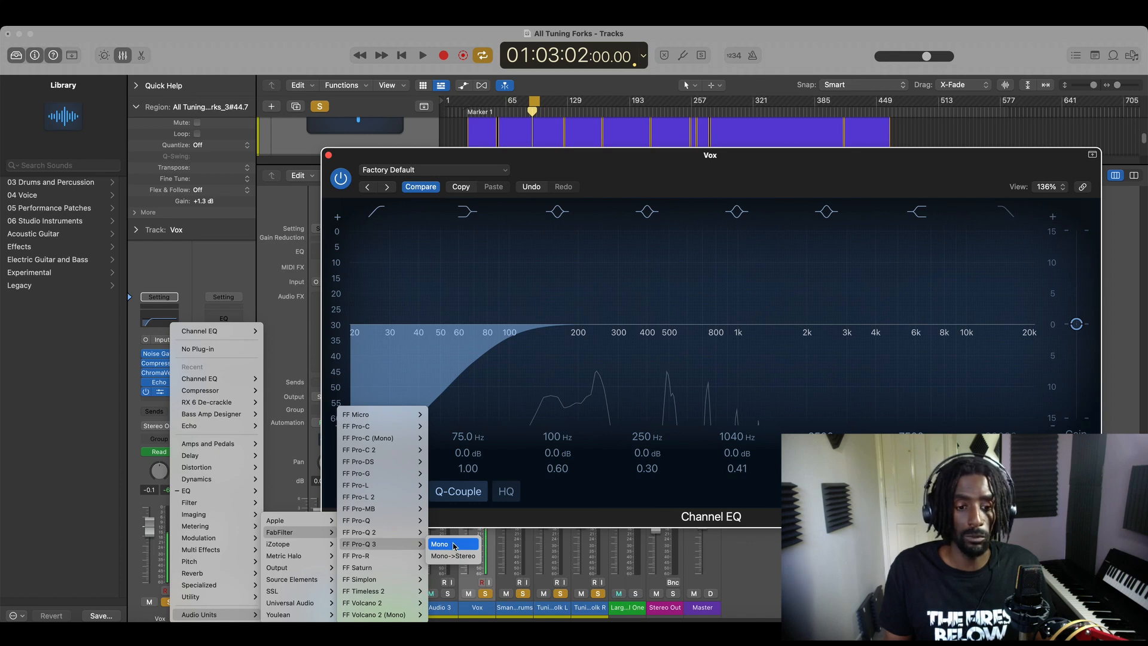
{"action": "left_click", "coordinate": [454, 545]}
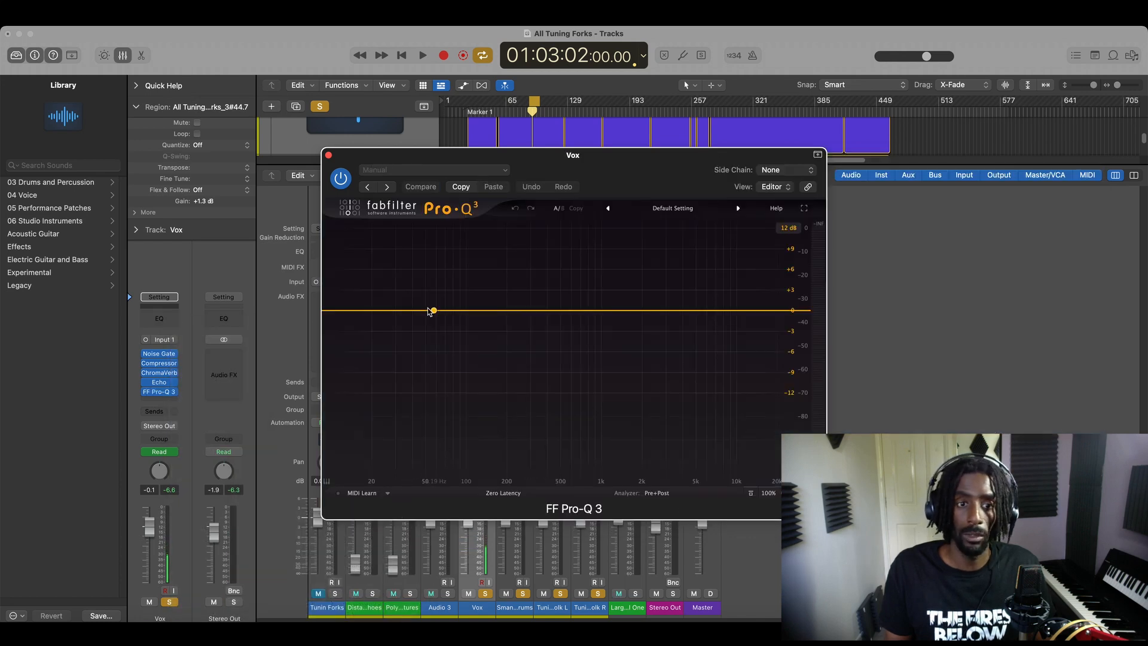
- Add a Low Cut band between 50 and 100 Hz in the Vox Pro-Q 3 and play the passage through it
{"action": "left_click", "coordinate": [409, 311]}
{"action": "right_click", "coordinate": [410, 311]}
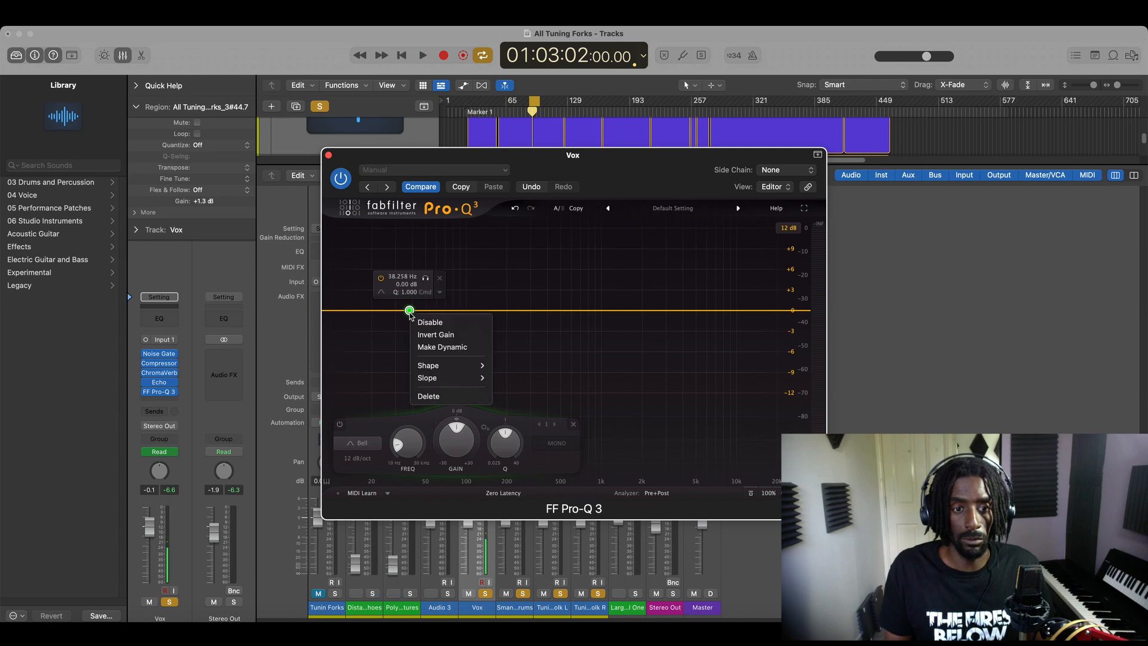
{"action": "mouse_move", "coordinate": [445, 365]}
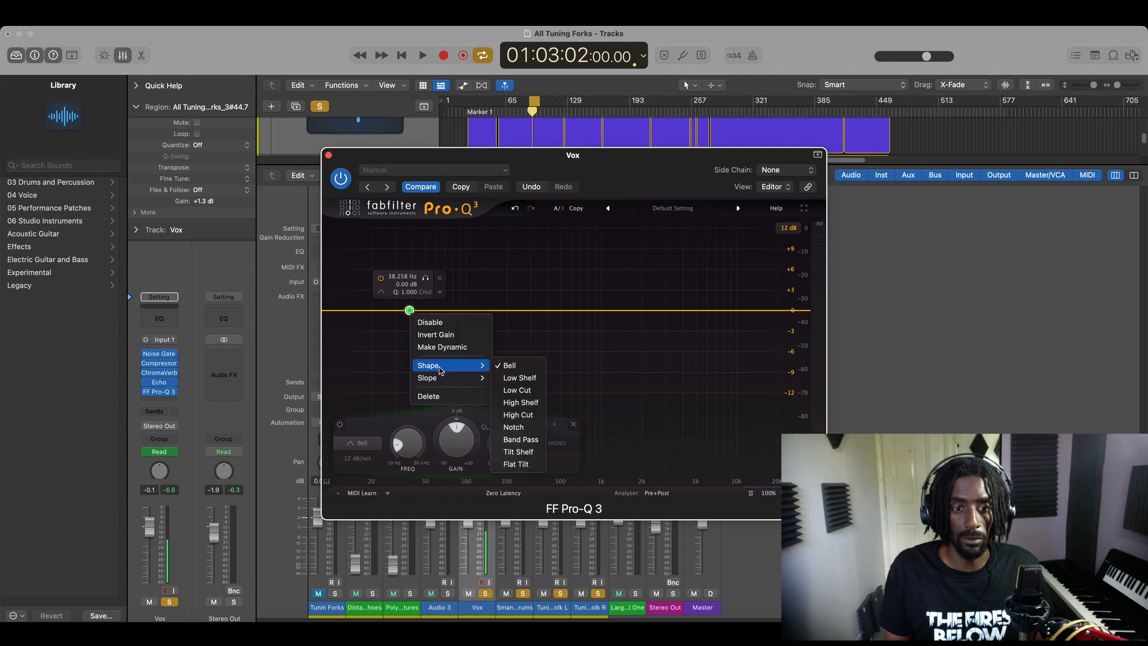
{"action": "left_click", "coordinate": [517, 390]}
{"action": "left_click_drag", "start_coordinate": [415, 309], "coordinate": [456, 317]}
{"action": "key", "text": "space"}
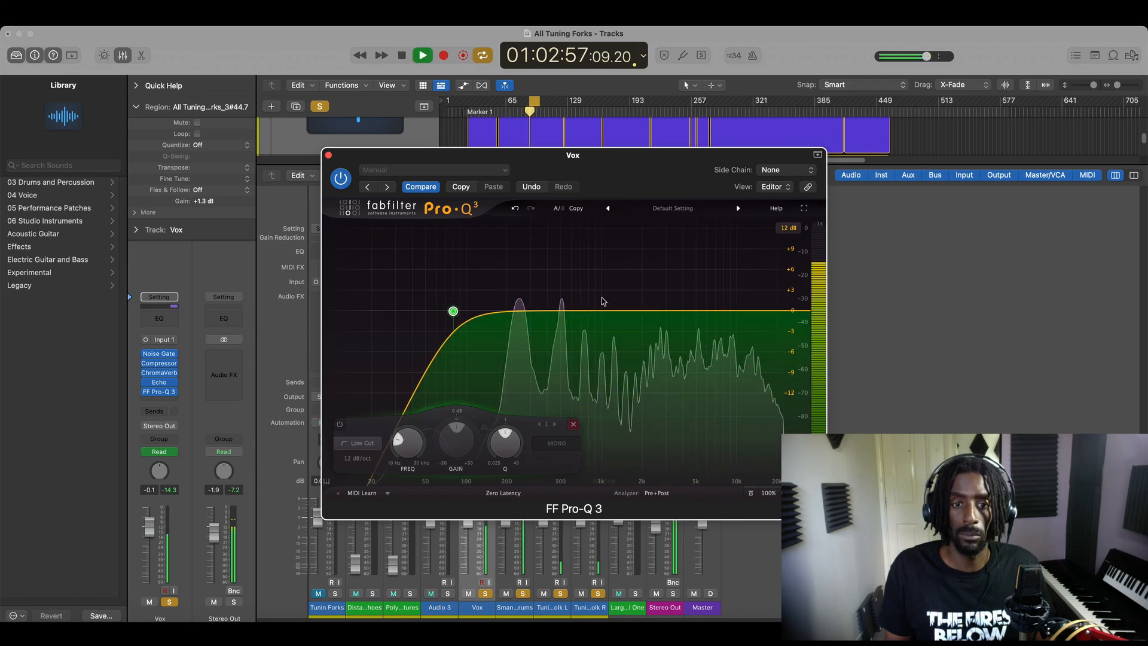
{"action": "key", "text": "space"}
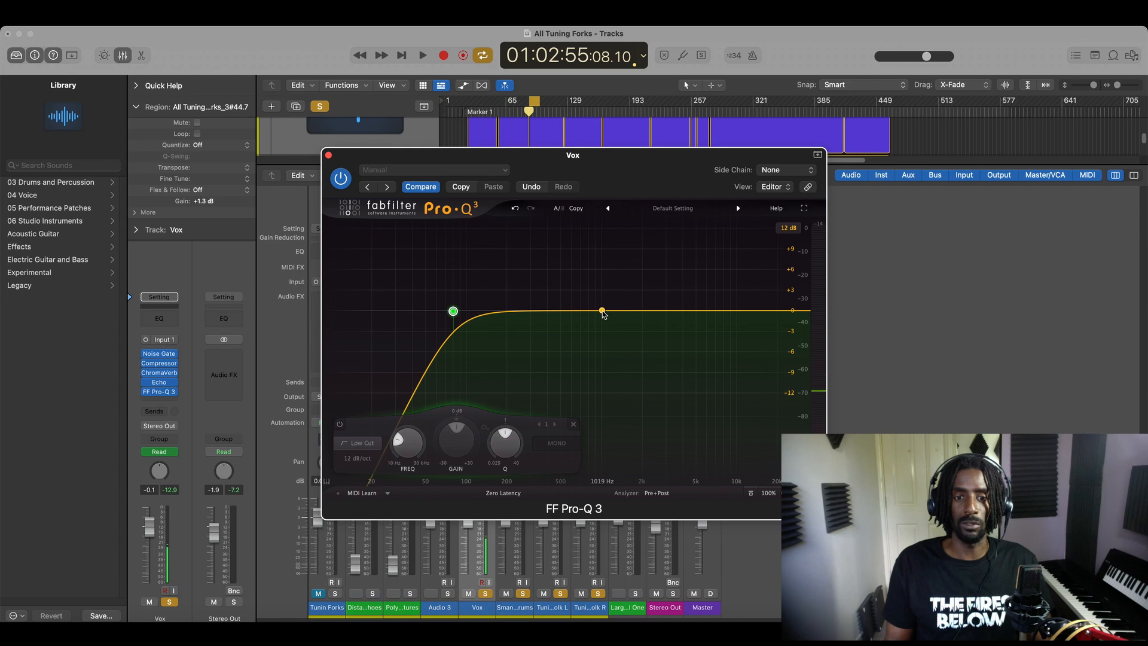
- Add a bell boost with Q about 2.5 to the Vox Pro-Q 3 and sweep it in band solo to about 478 Hz during playback
{"action": "left_click_drag", "start_coordinate": [602, 311], "coordinate": [602, 260]}
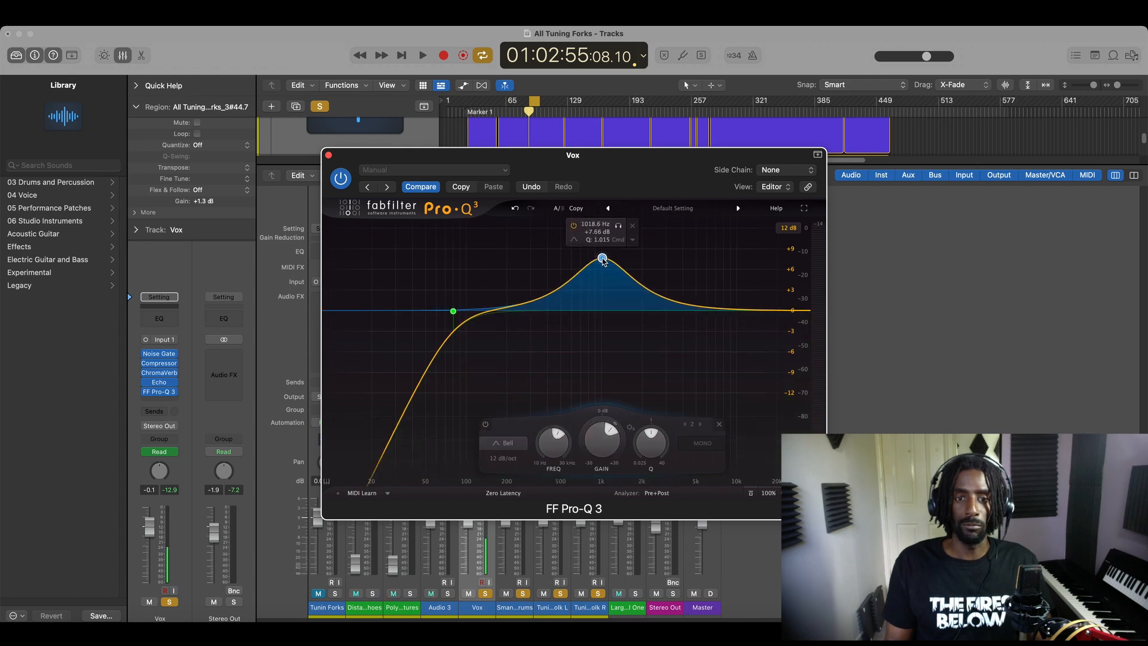
{"action": "scroll", "coordinate": [602, 261], "scroll_direction": "up", "scroll_amount": 5}
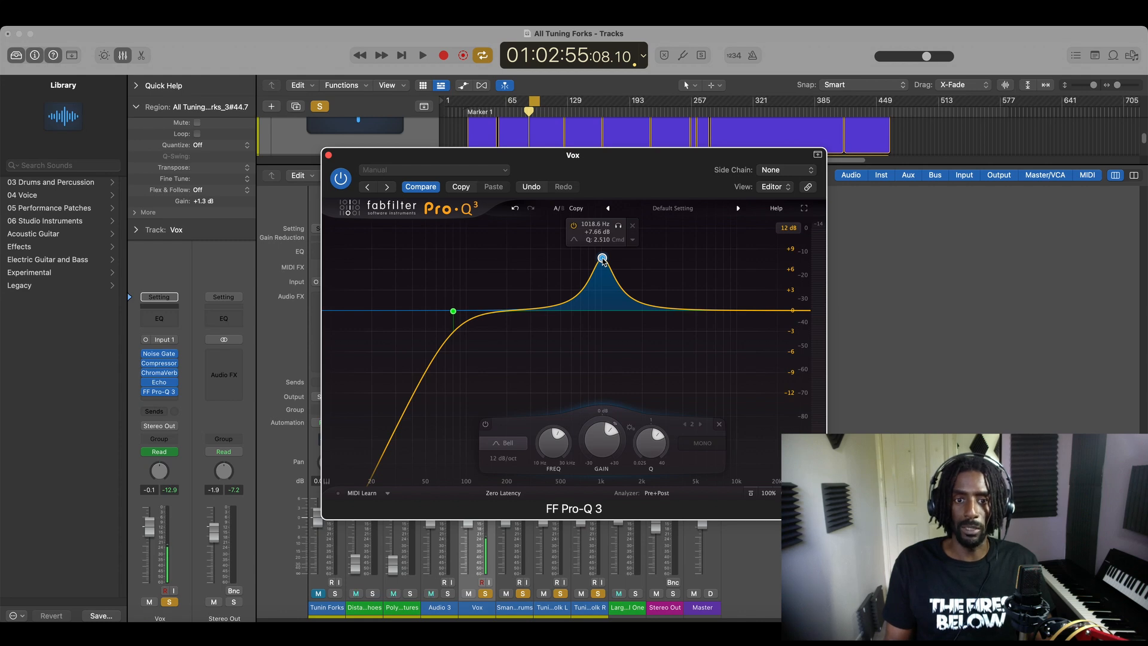
{"action": "left_click", "coordinate": [620, 227]}
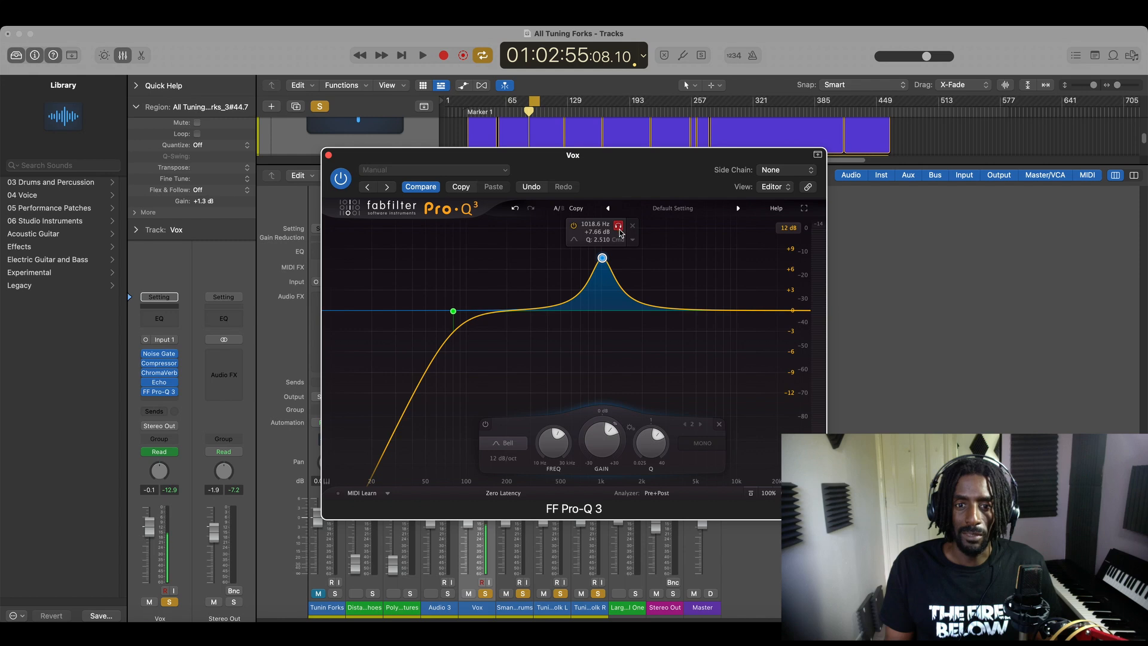
{"action": "left_click", "coordinate": [617, 229]}
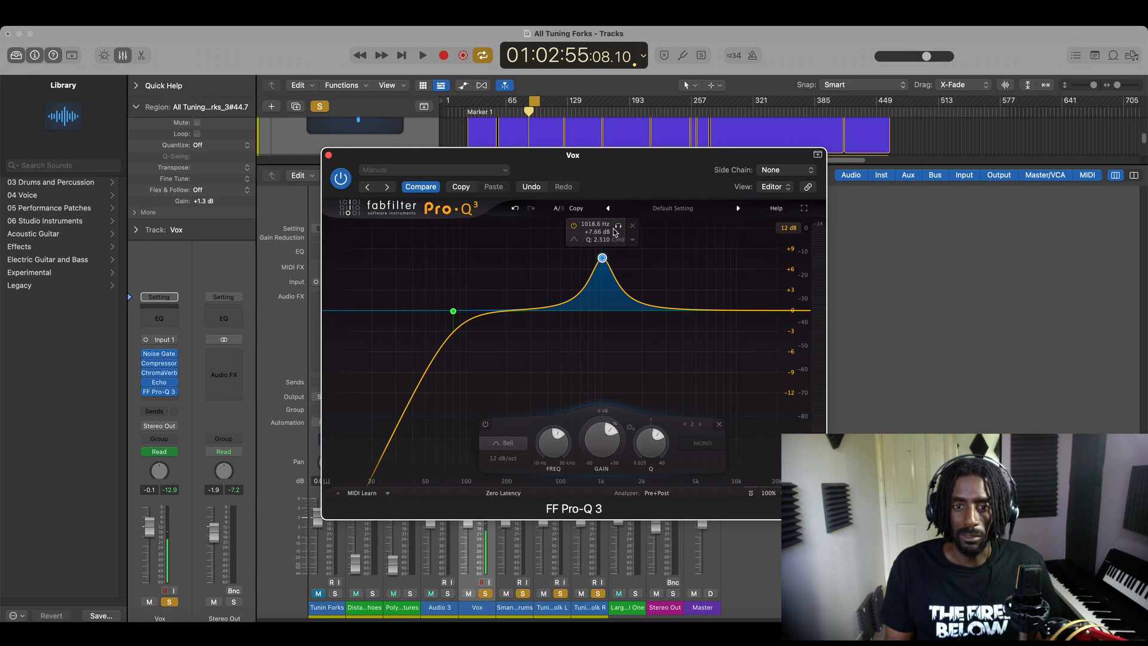
{"action": "key", "text": "space"}
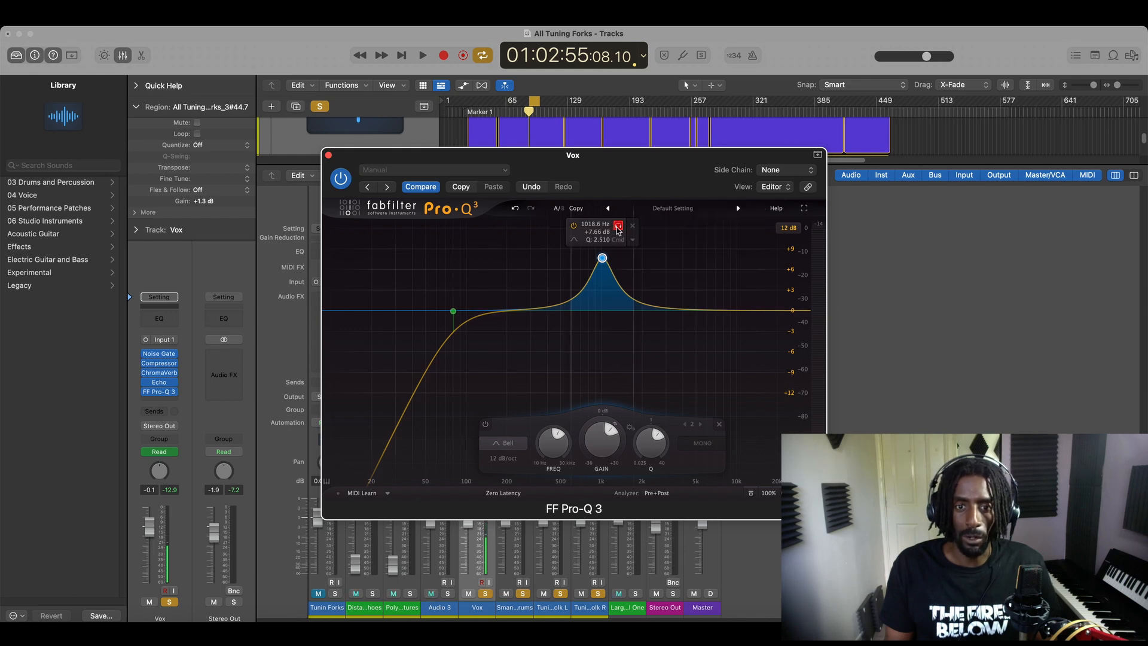
{"action": "left_click_drag", "start_coordinate": [618, 230], "coordinate": [571, 263]}
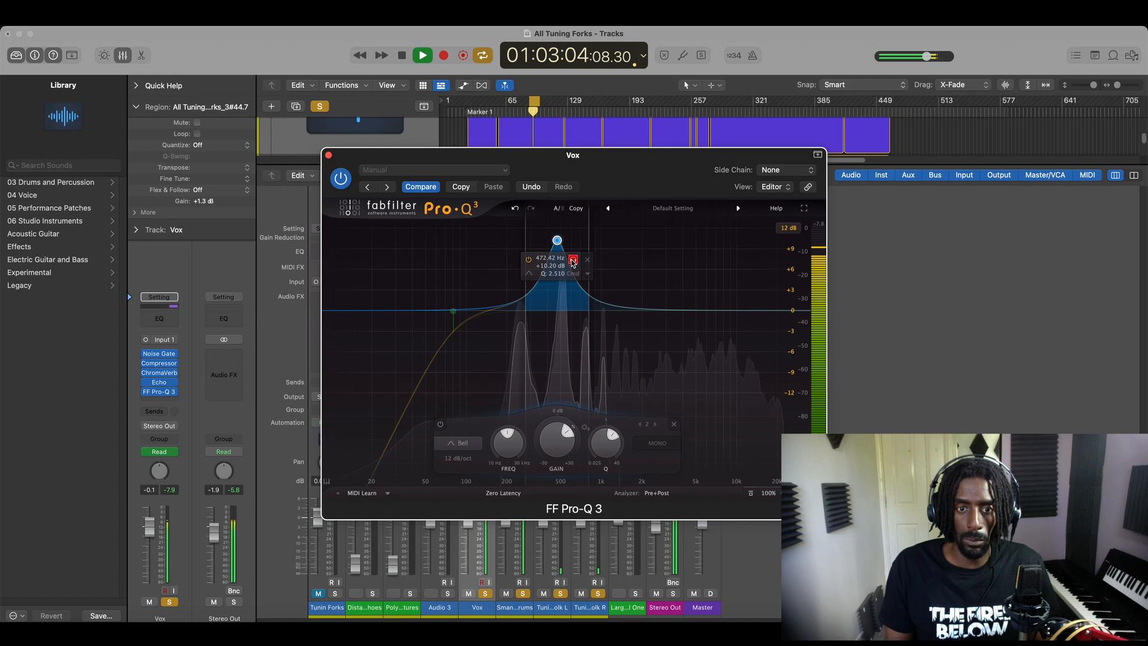
{"action": "key", "text": "space"}
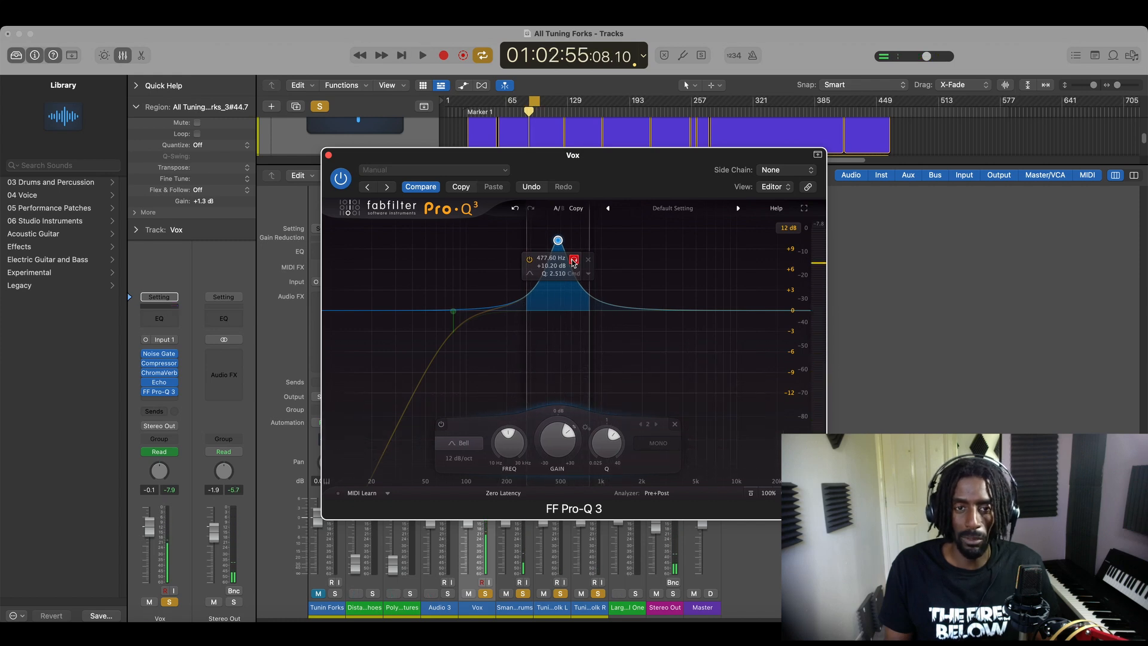
- Turn the soloed bell band into a cut of about 2.2 dB at 485 Hz with Q about 3.1, and play the passage
{"action": "left_click_drag", "start_coordinate": [572, 261], "coordinate": [560, 327]}
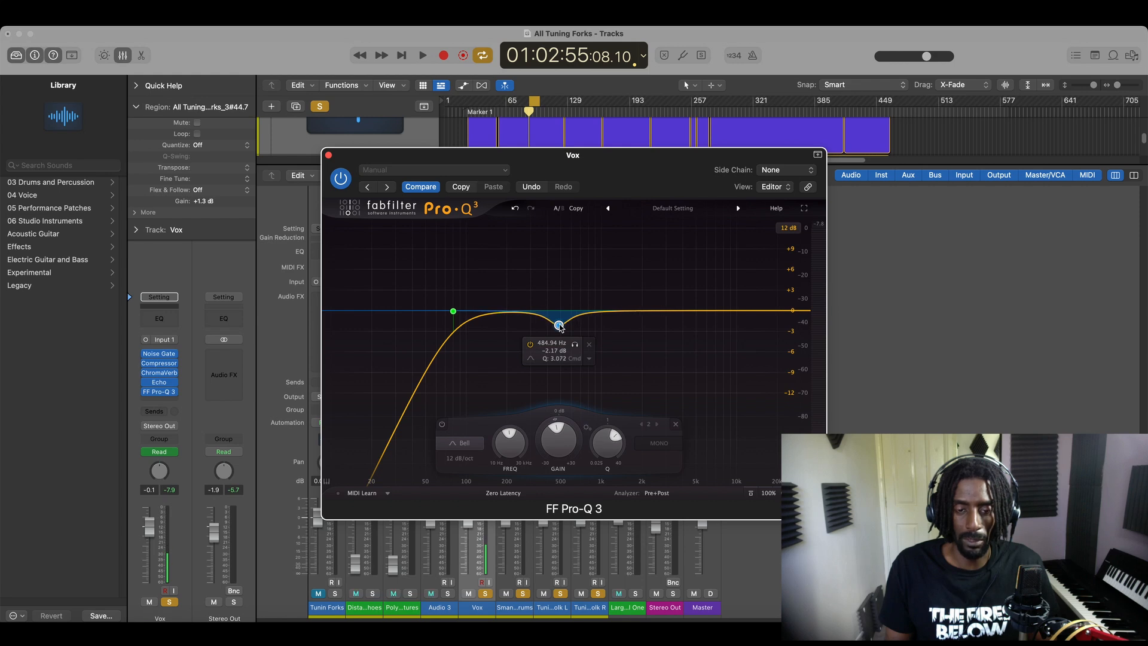
{"action": "key", "text": "space"}
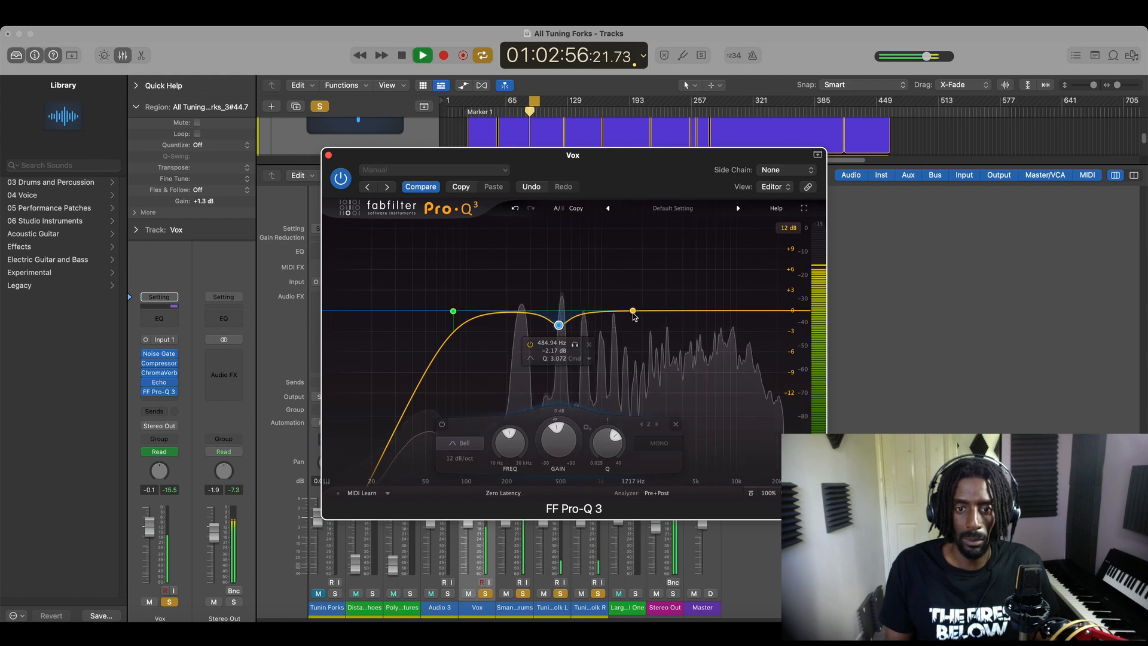
{"action": "key", "text": "space"}
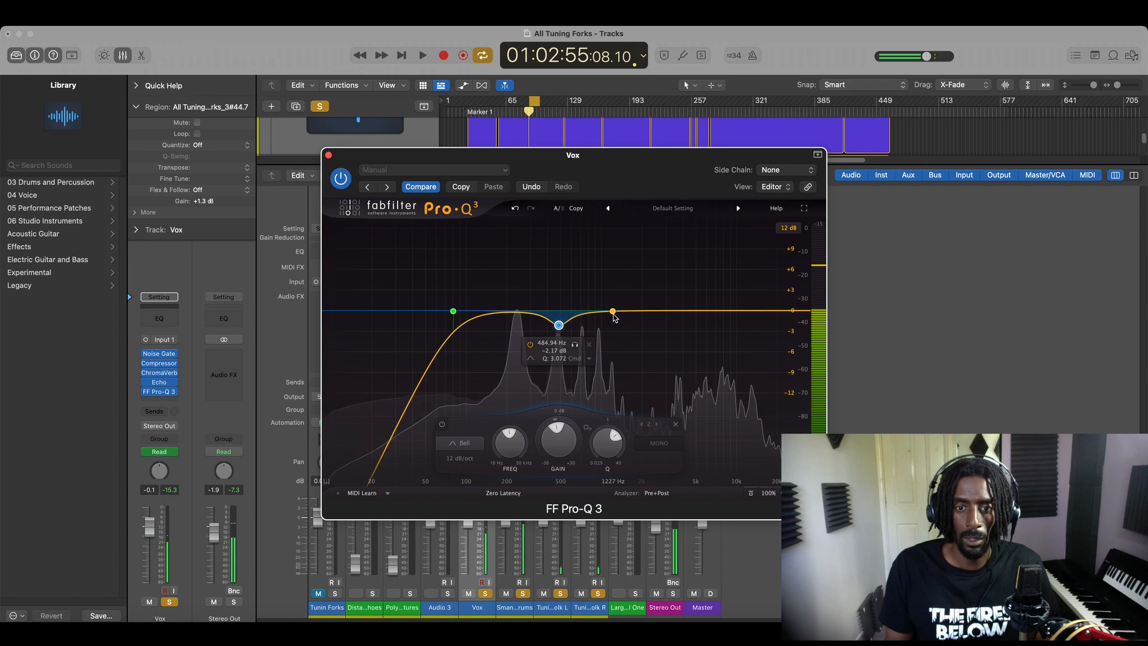
- Add a second bell band boosted about 10.7 dB with Q 3.56, and sweep it down to about 145 Hz during playback
{"action": "left_click_drag", "start_coordinate": [612, 311], "coordinate": [618, 240]}
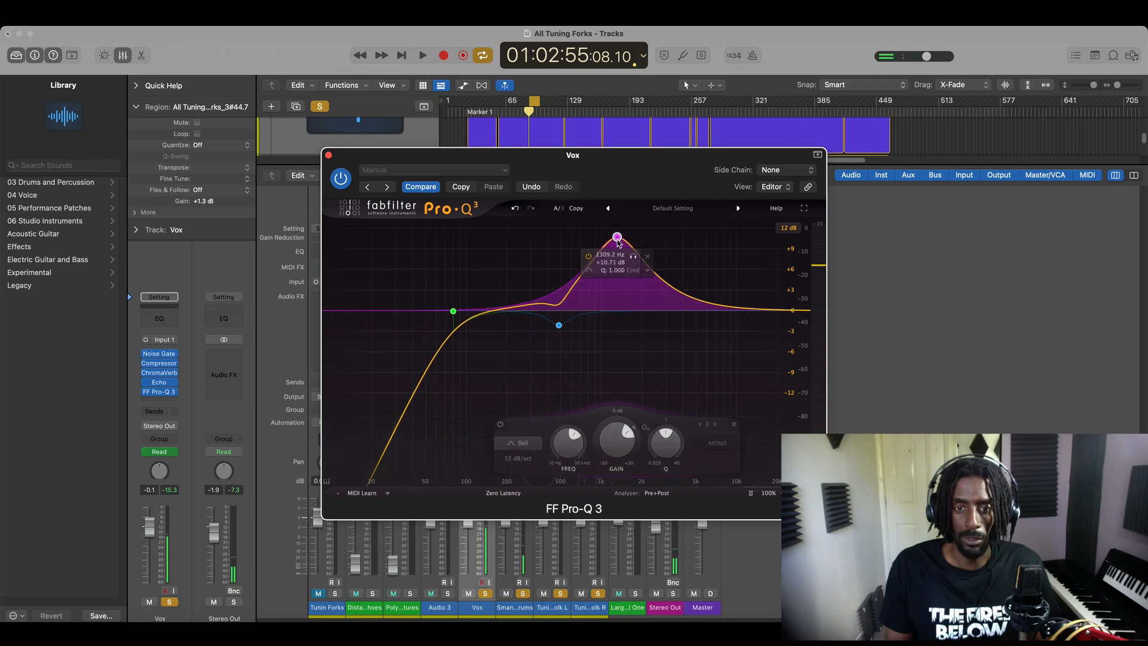
{"action": "scroll", "coordinate": [618, 240], "scroll_direction": "up", "scroll_amount": 6}
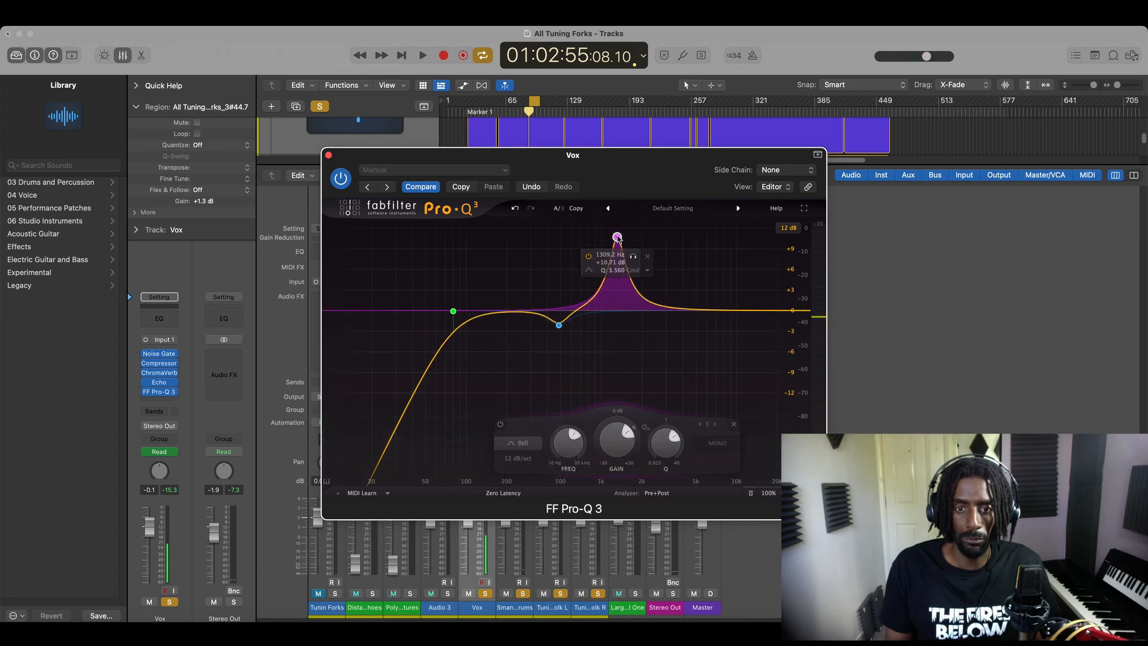
{"action": "left_click_drag", "start_coordinate": [629, 258], "coordinate": [501, 253]}
{"action": "key", "text": "space"}
{"action": "key", "text": "space"}
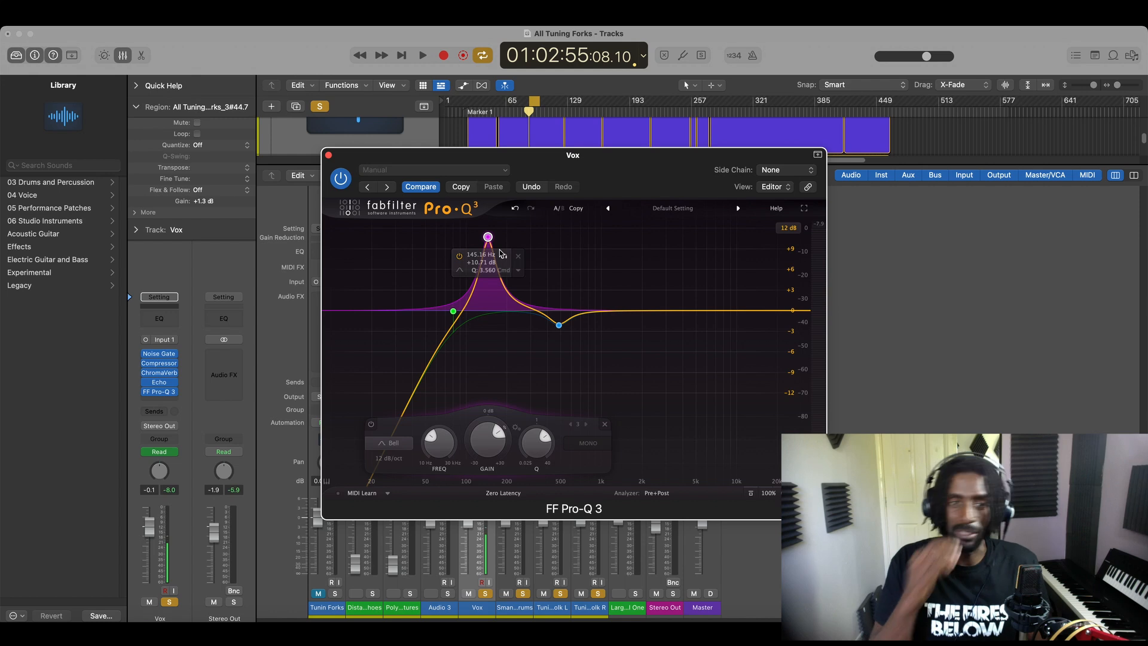
- Sweep the boosted second bell up to about 675 Hz in band solo, and make it a 2.2 dB cut at 727 Hz with Q about 11.5
{"action": "left_click_drag", "start_coordinate": [505, 261], "coordinate": [509, 261]}
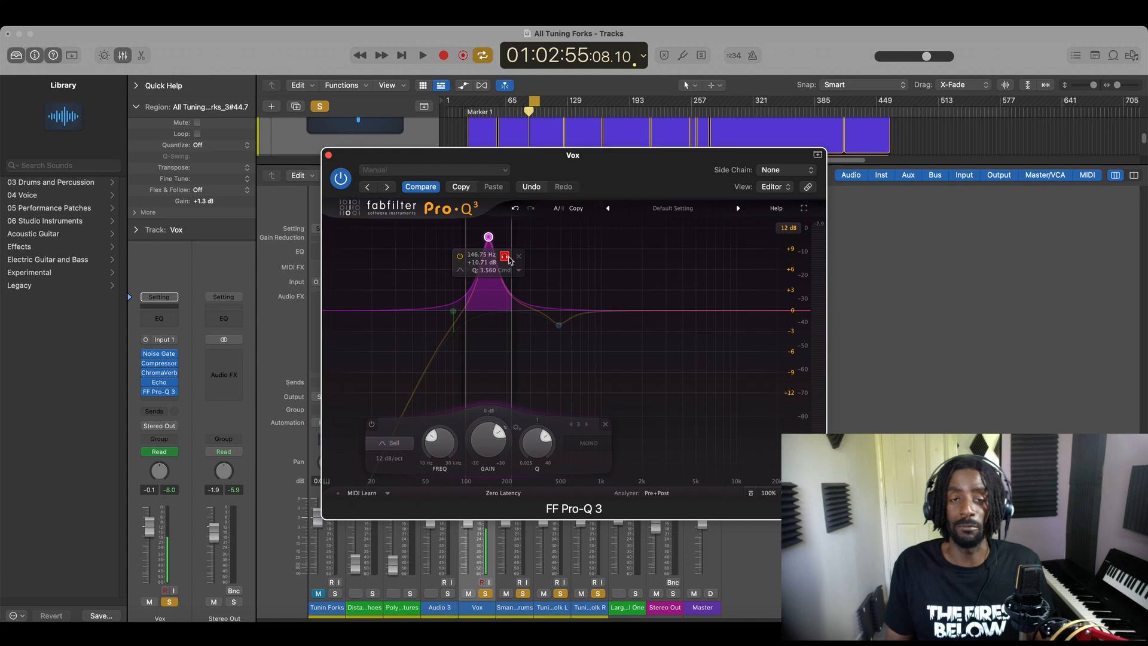
{"action": "left_click_drag", "start_coordinate": [509, 259], "coordinate": [599, 276]}
{"action": "key", "text": "space"}
{"action": "key", "text": "space"}
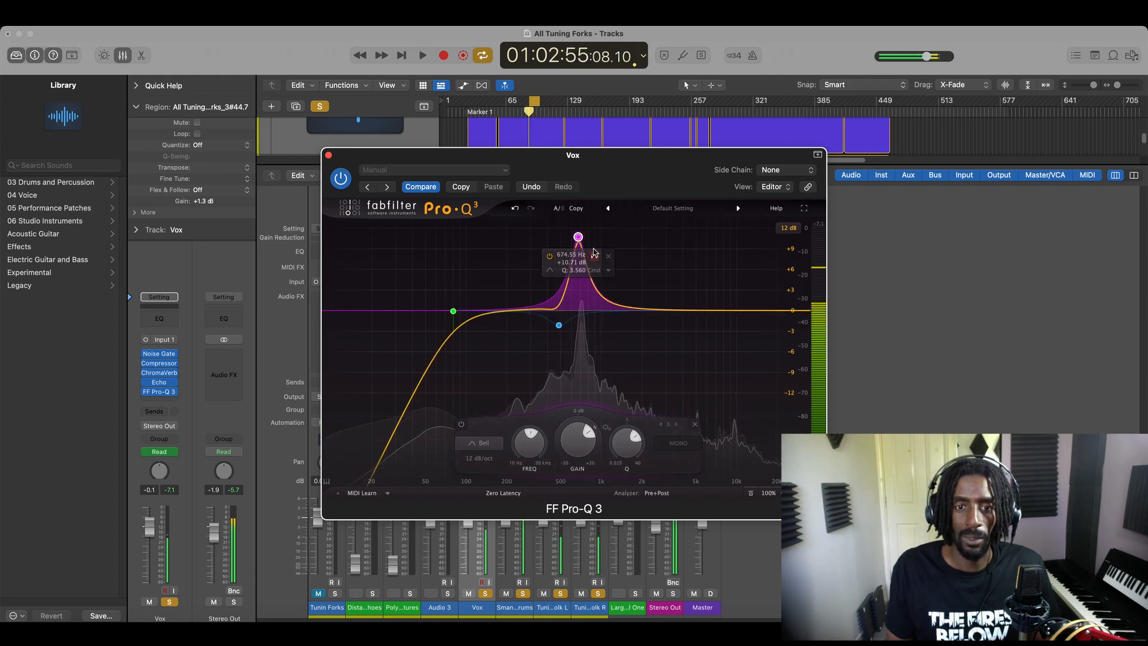
{"action": "left_click_drag", "start_coordinate": [578, 237], "coordinate": [582, 323]}
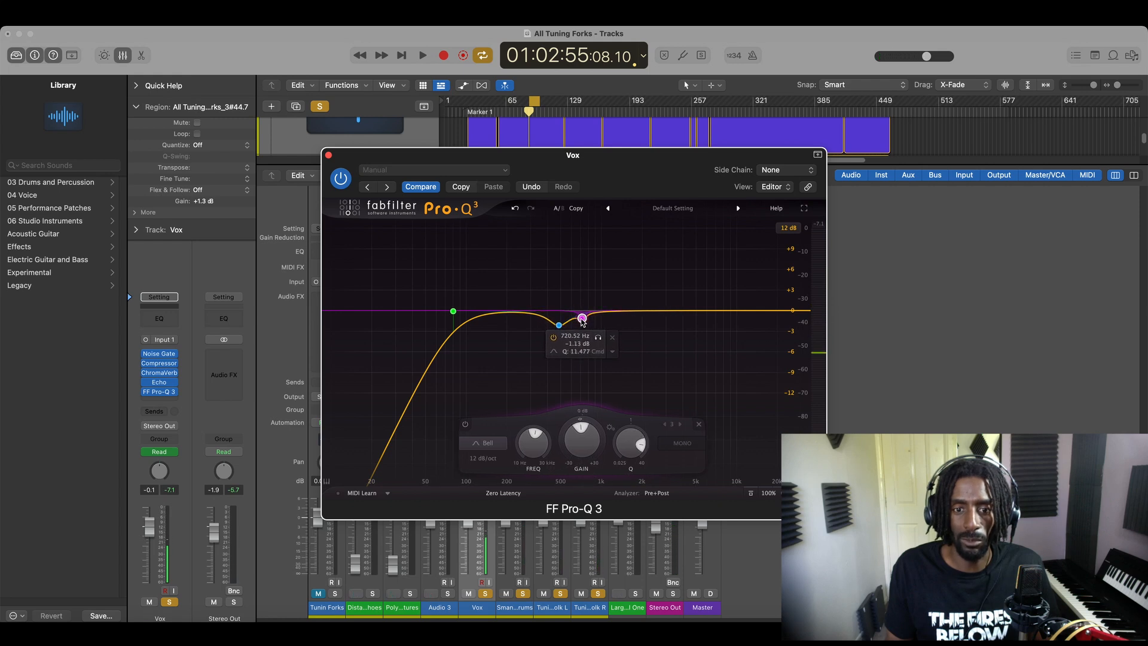
{"action": "left_click_drag", "start_coordinate": [582, 322], "coordinate": [583, 327]}
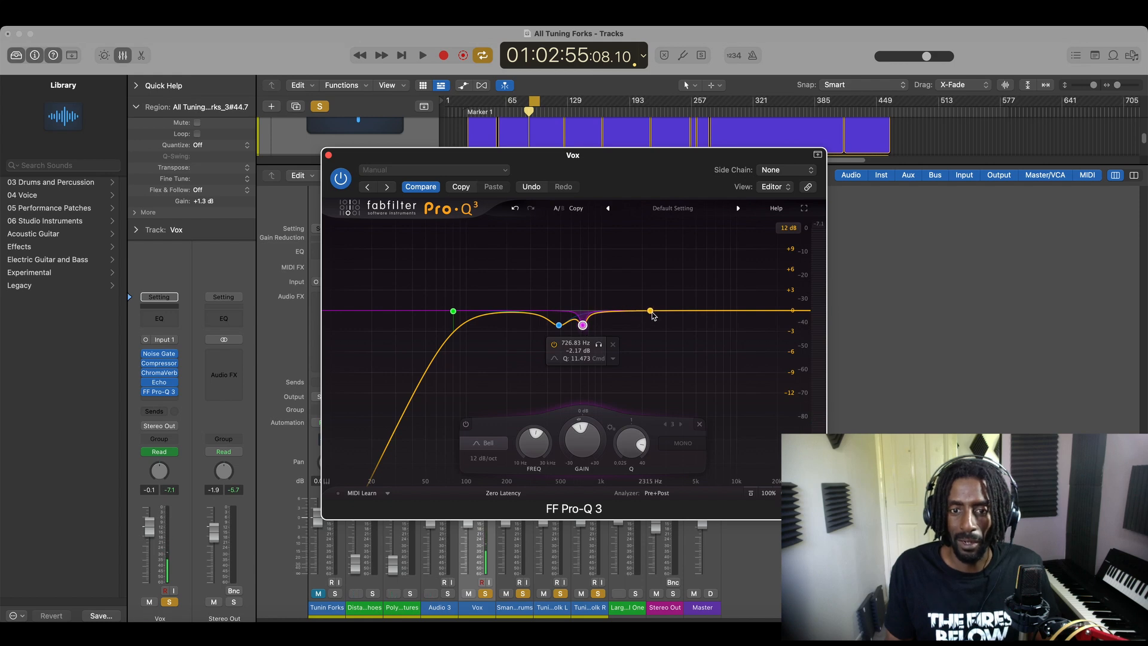
- Add a high-frequency bell band with Q 1 and raise it to about 6.1 dB at 9.4 kHz while auditioning the passage
{"action": "key", "text": "space"}
{"action": "left_click_drag", "start_coordinate": [680, 312], "coordinate": [687, 310]}
{"action": "key", "text": "space"}
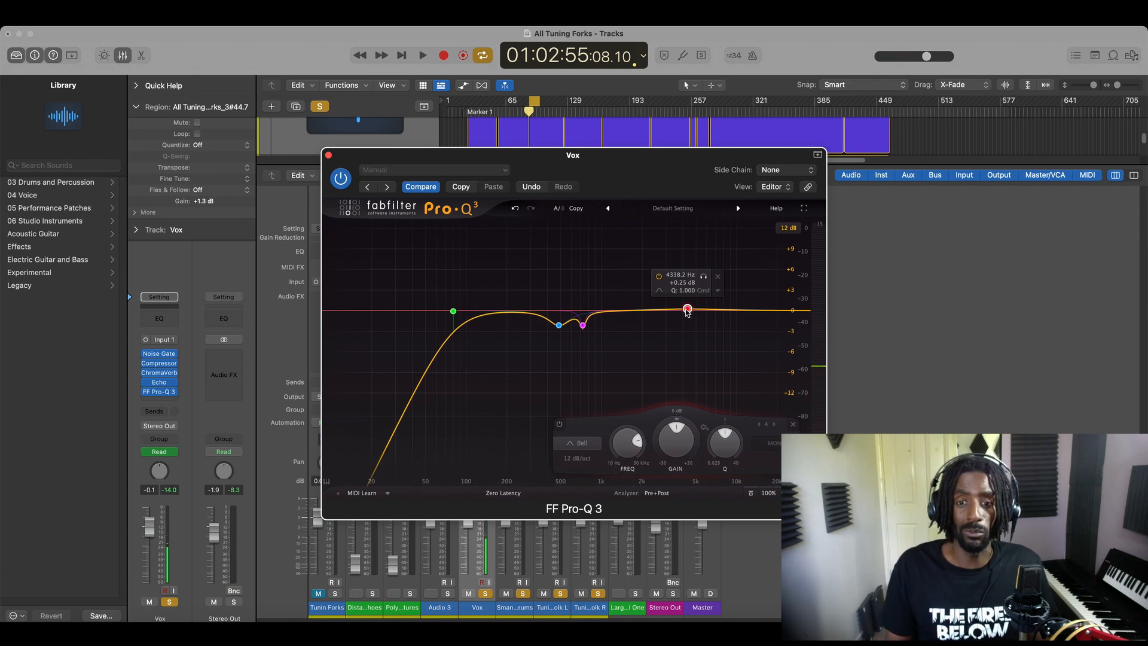
{"action": "left_click_drag", "start_coordinate": [689, 309], "coordinate": [736, 273]}
{"action": "key", "text": "space"}
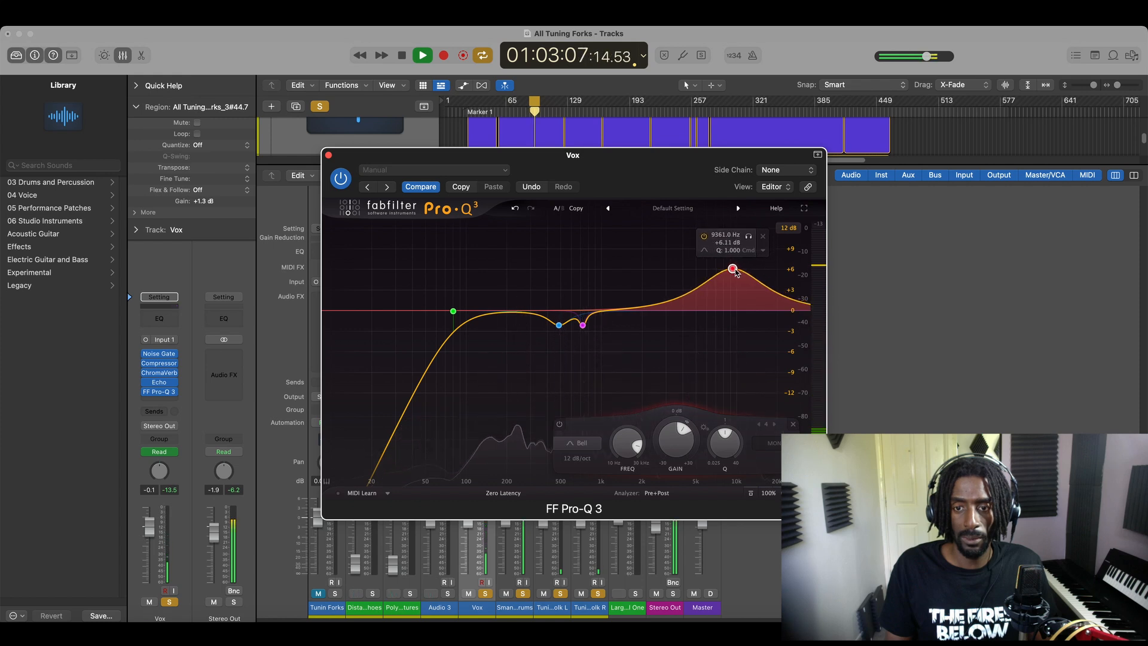
{"action": "key", "text": "space"}
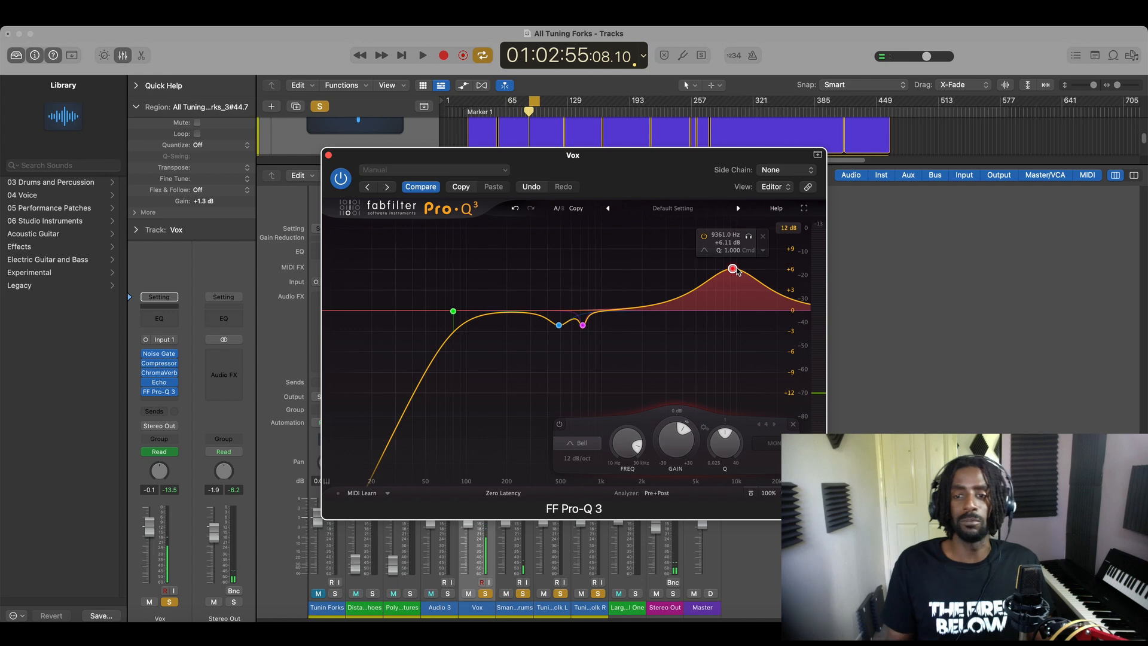
- Set the high-frequency bell to a boost of about 4.6 dB at 12.6 kHz, and play the passage
{"action": "left_click_drag", "start_coordinate": [736, 270], "coordinate": [739, 284]}
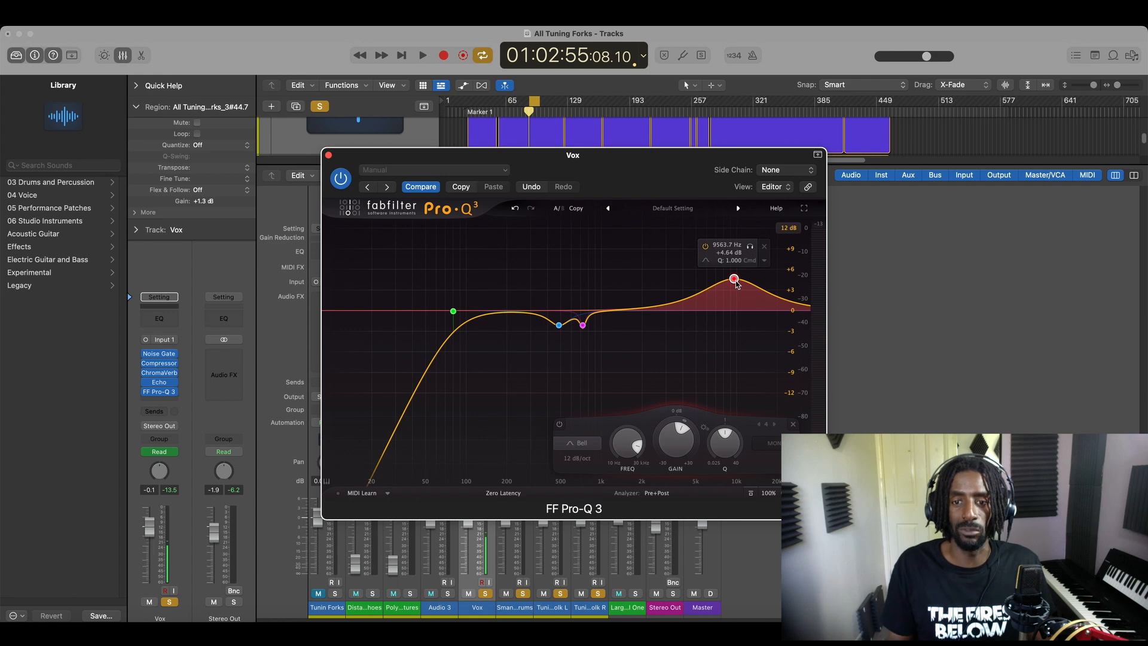
{"action": "left_click_drag", "start_coordinate": [740, 284], "coordinate": [753, 285]}
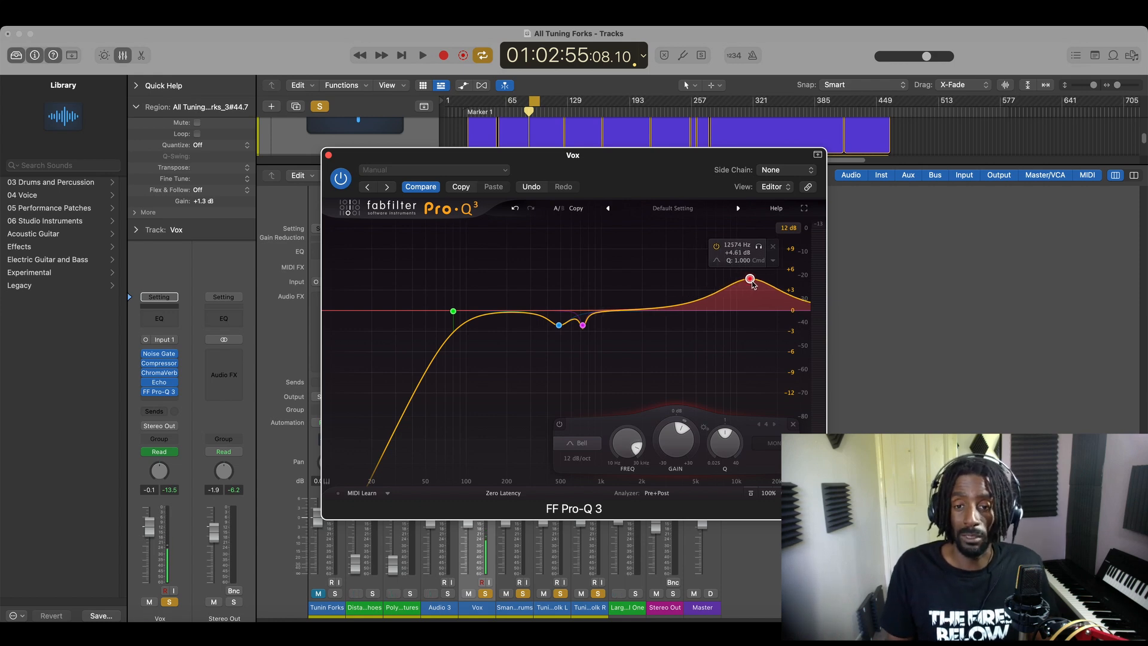
{"action": "key", "text": "space"}
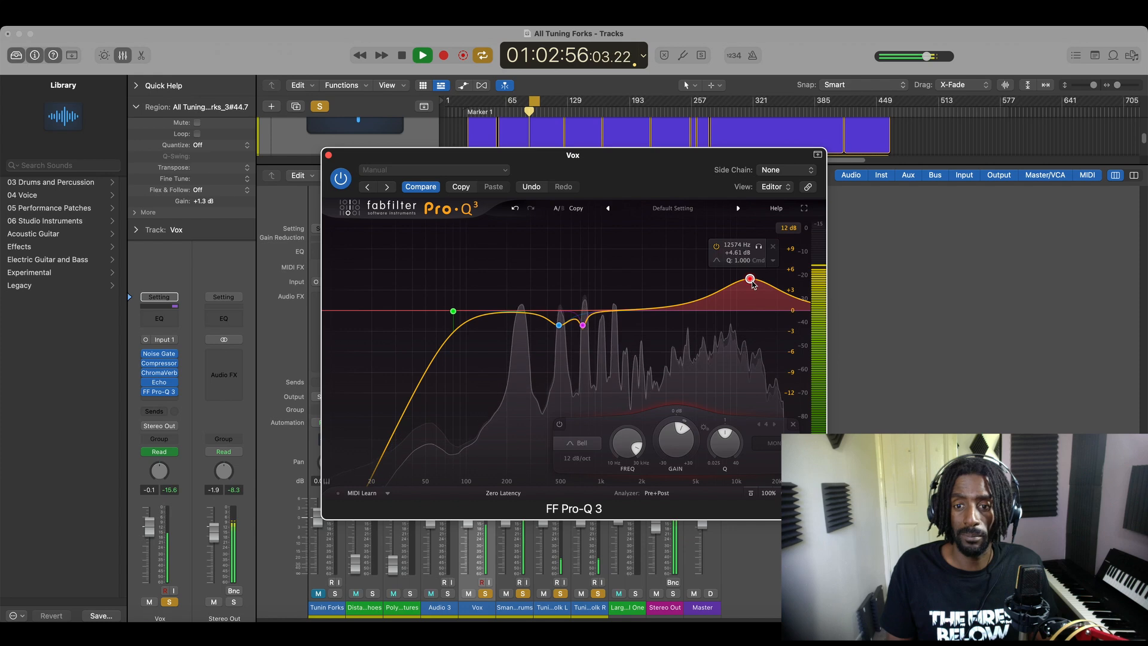
{"action": "key", "text": "space"}
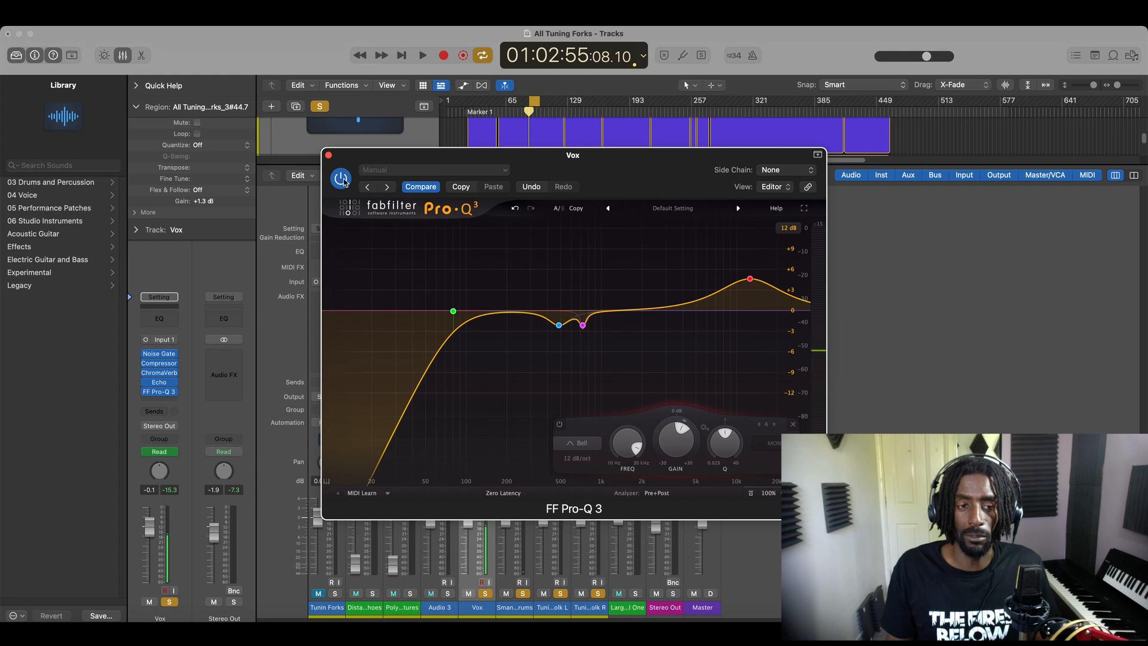
- Compare the vocal passage with Pro-Q 3 bypassed and enabled during playback, leaving the plug-in enabled
{"action": "key", "text": "space"}
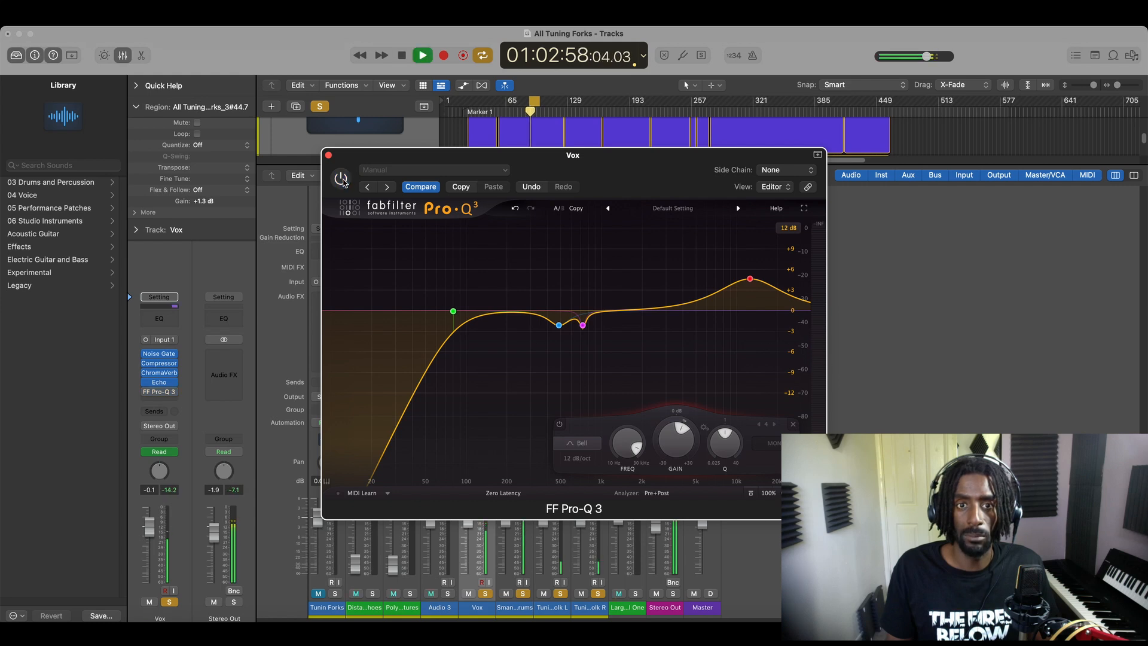
{"action": "key", "text": "space"}
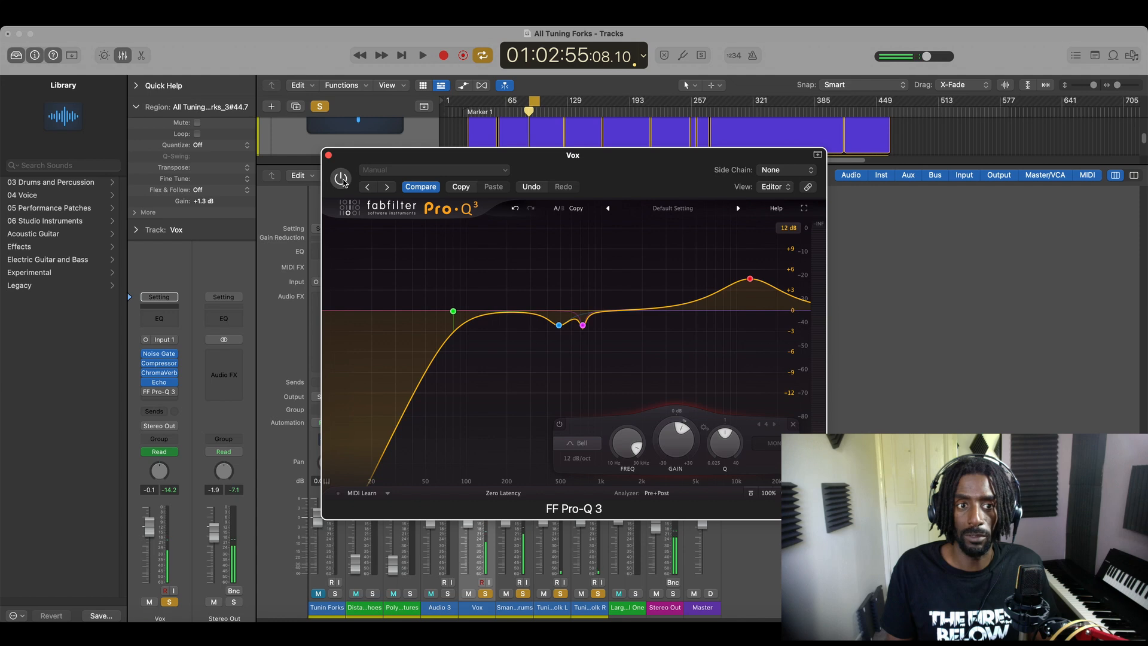
{"action": "left_click", "coordinate": [341, 178]}
{"action": "key", "text": "space"}
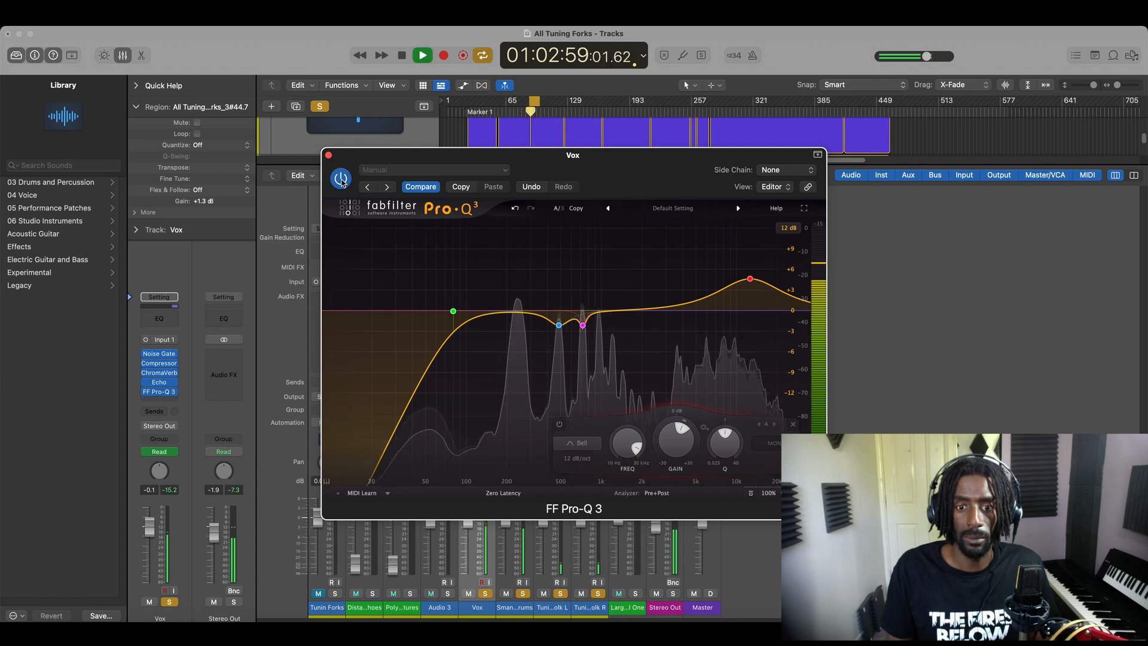
{"action": "left_click", "coordinate": [341, 178]}
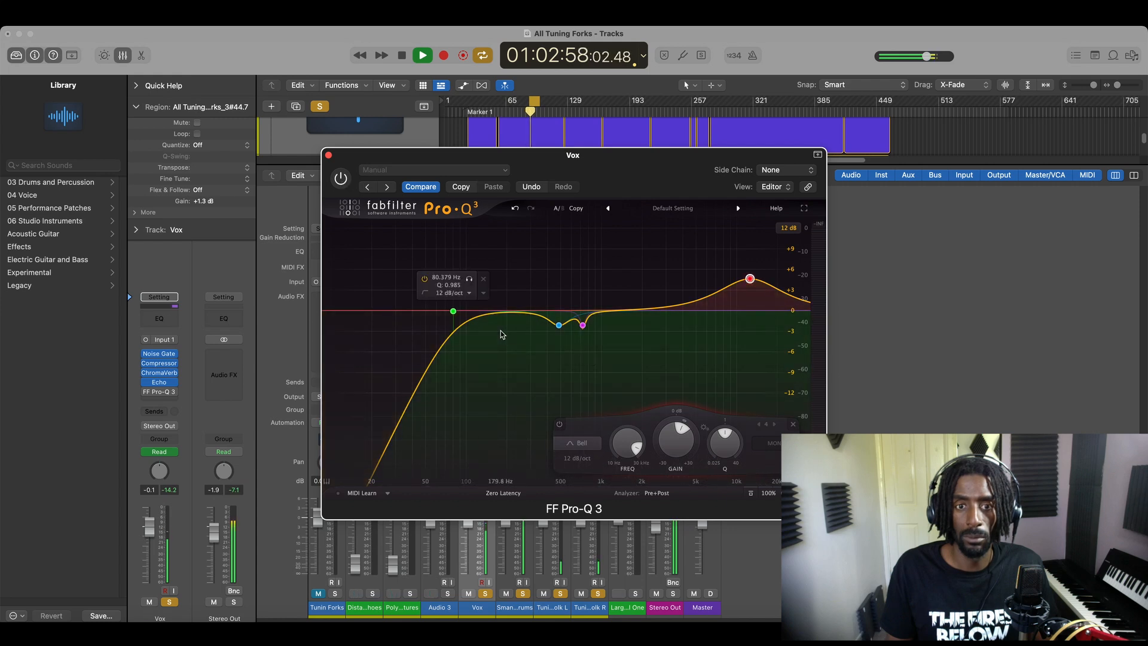
{"action": "left_click", "coordinate": [341, 178]}
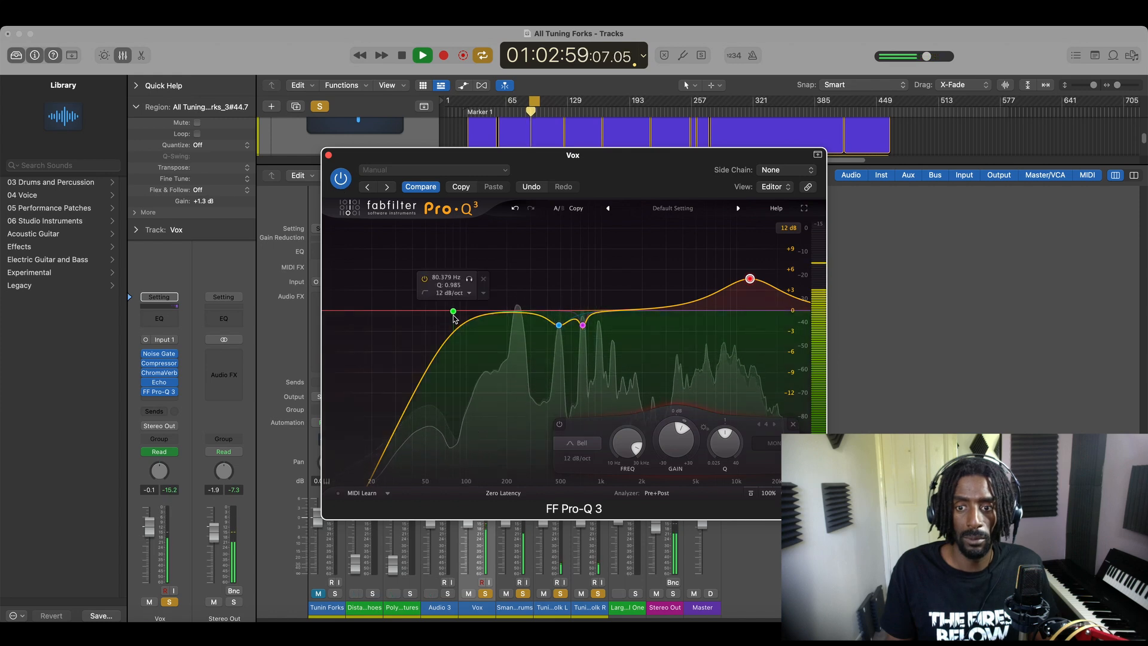
{"action": "key", "text": "space"}
- Close the Vox Pro-Q 3 and enlarge the tracks area to show the drum and tuning fork tracks above the mixer
{"action": "left_click_drag", "start_coordinate": [338, 164], "coordinate": [373, 170]}
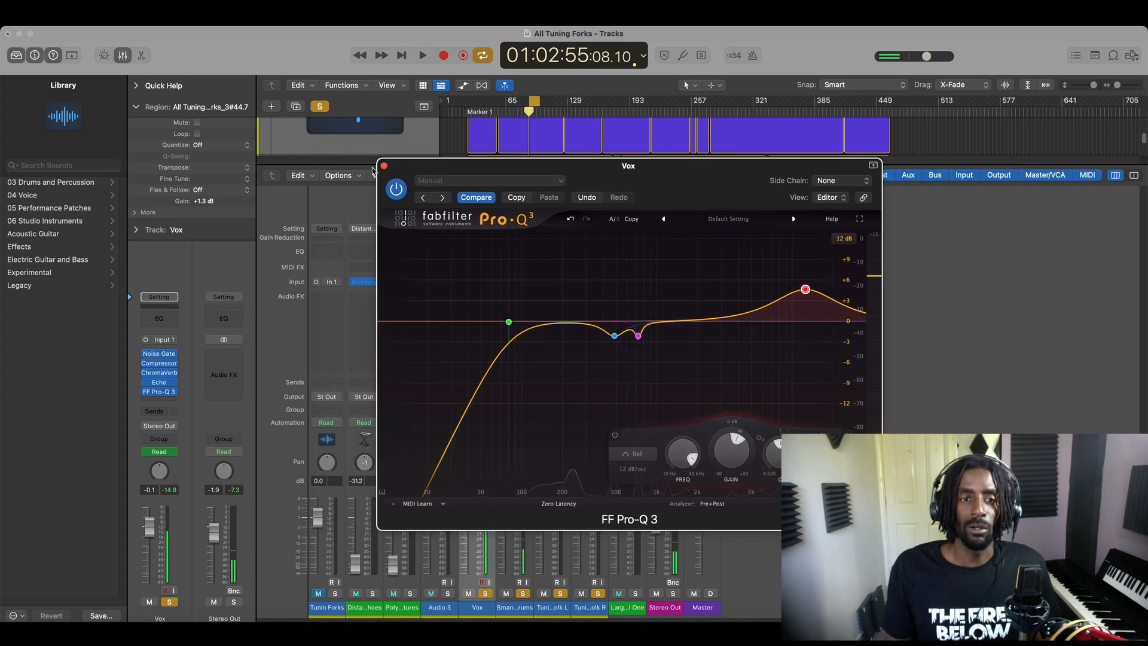
{"action": "left_click", "coordinate": [382, 165]}
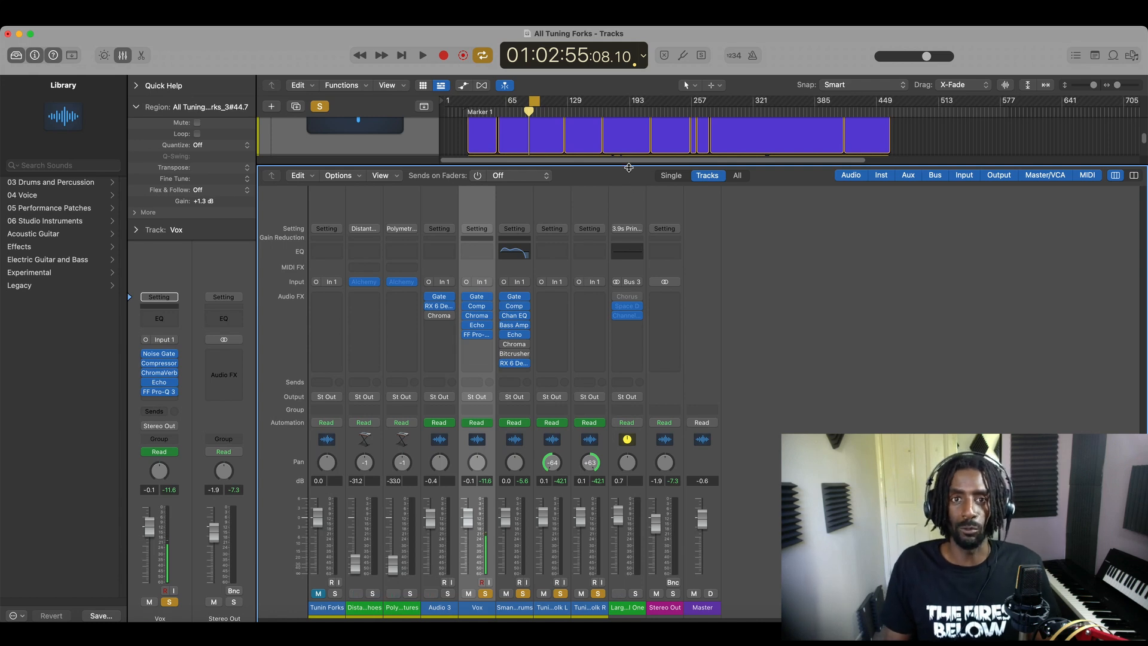
{"action": "left_click_drag", "start_coordinate": [630, 167], "coordinate": [621, 363]}
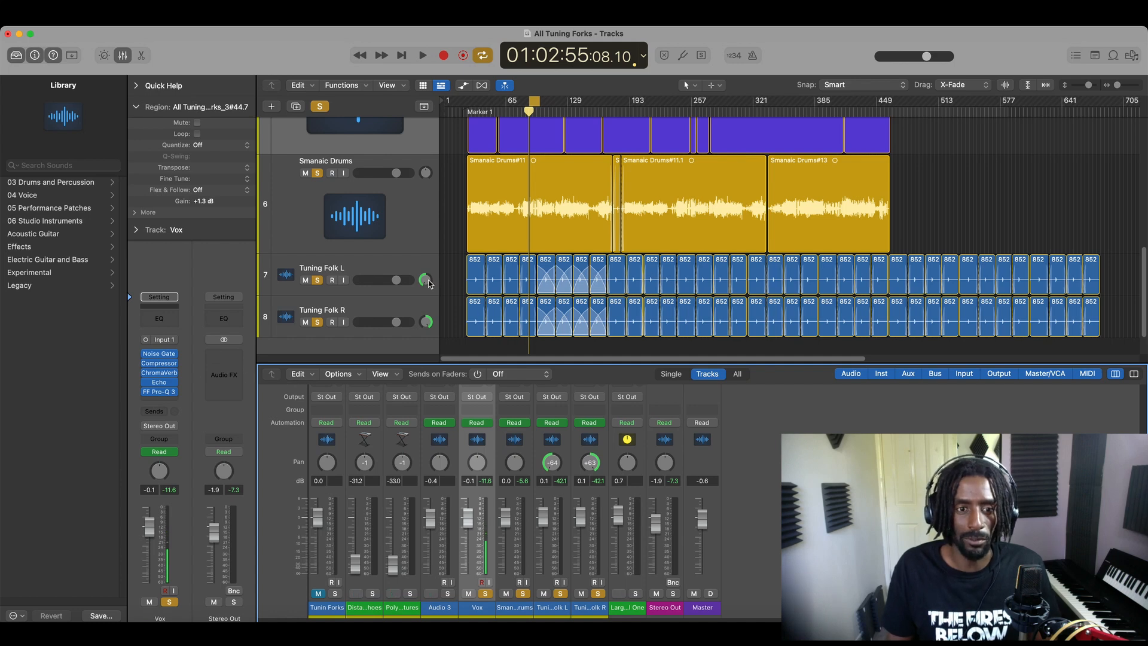
- Play the mix from just before the cycle range and nudge the Tuning Folk L and R levels to 0.2 dB
{"action": "key", "text": "space"}
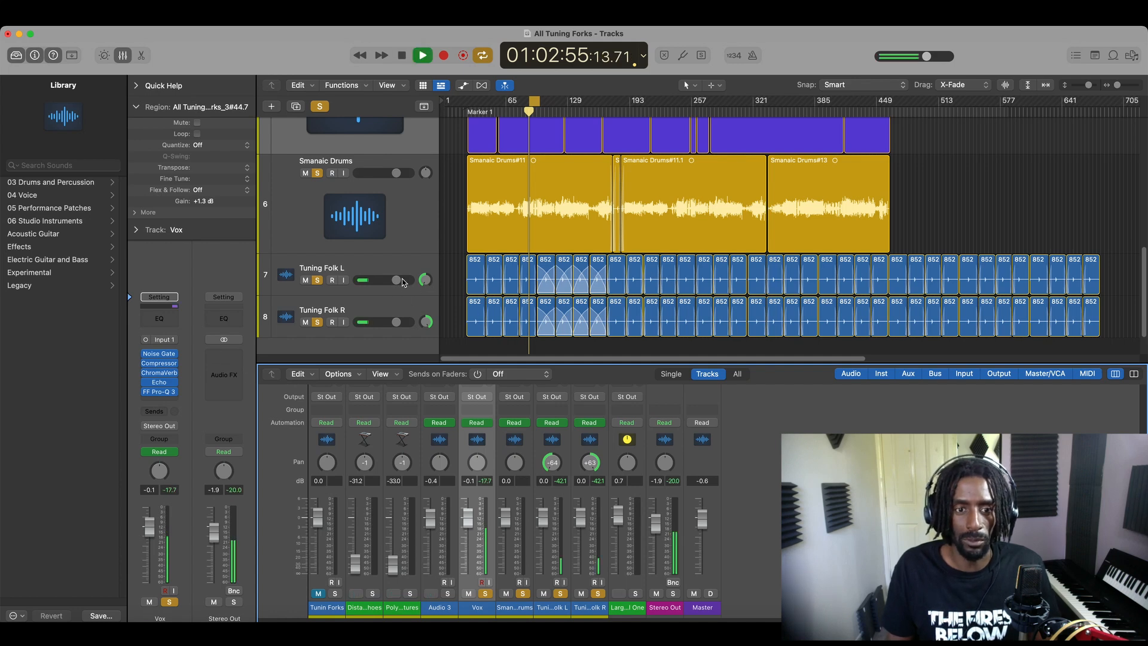
{"action": "left_click", "coordinate": [526, 111]}
{"action": "left_click", "coordinate": [525, 114]}
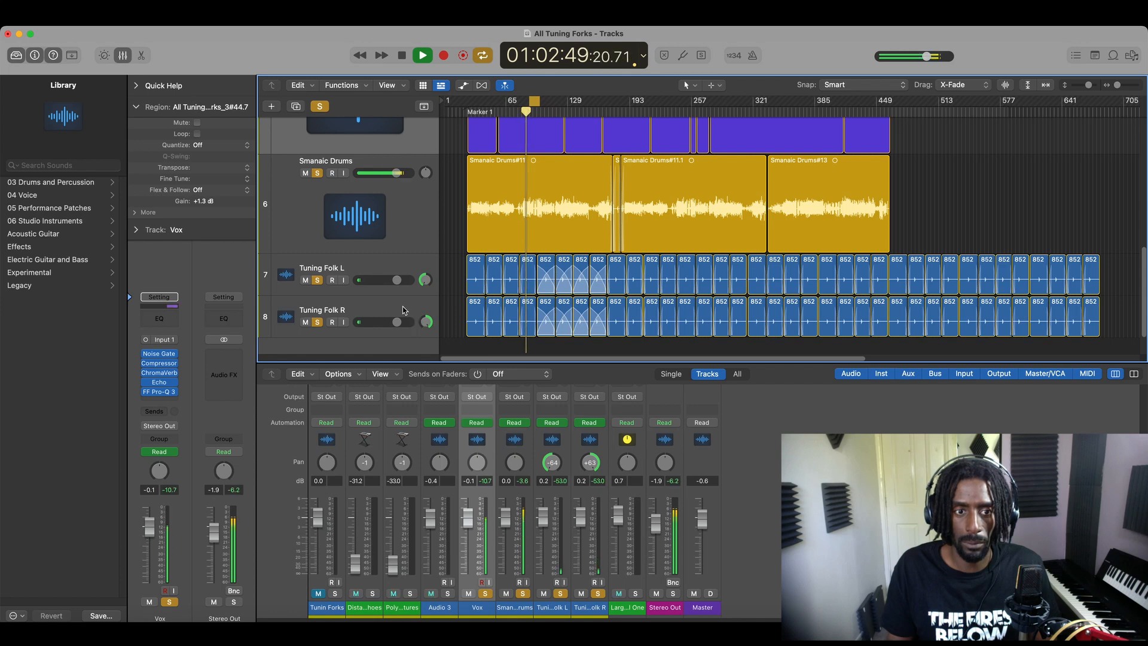
{"action": "key", "text": "space"}
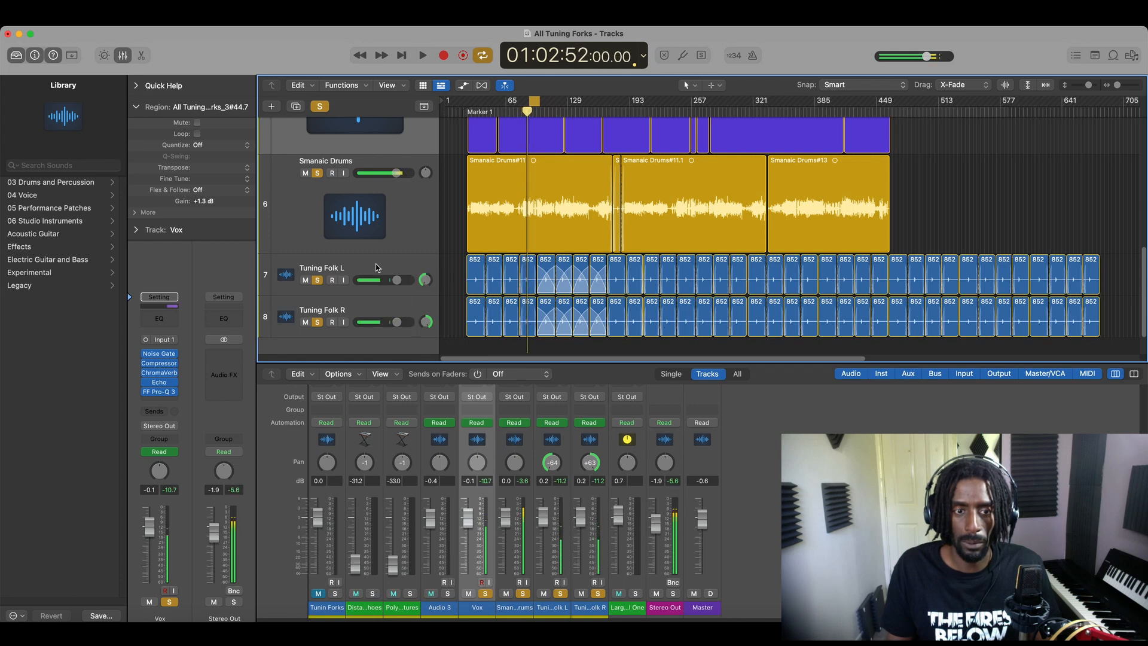
- Play the mix from 01:02:52 with cycle mode turned off and the Vox track in view
{"action": "left_click", "coordinate": [376, 267]}
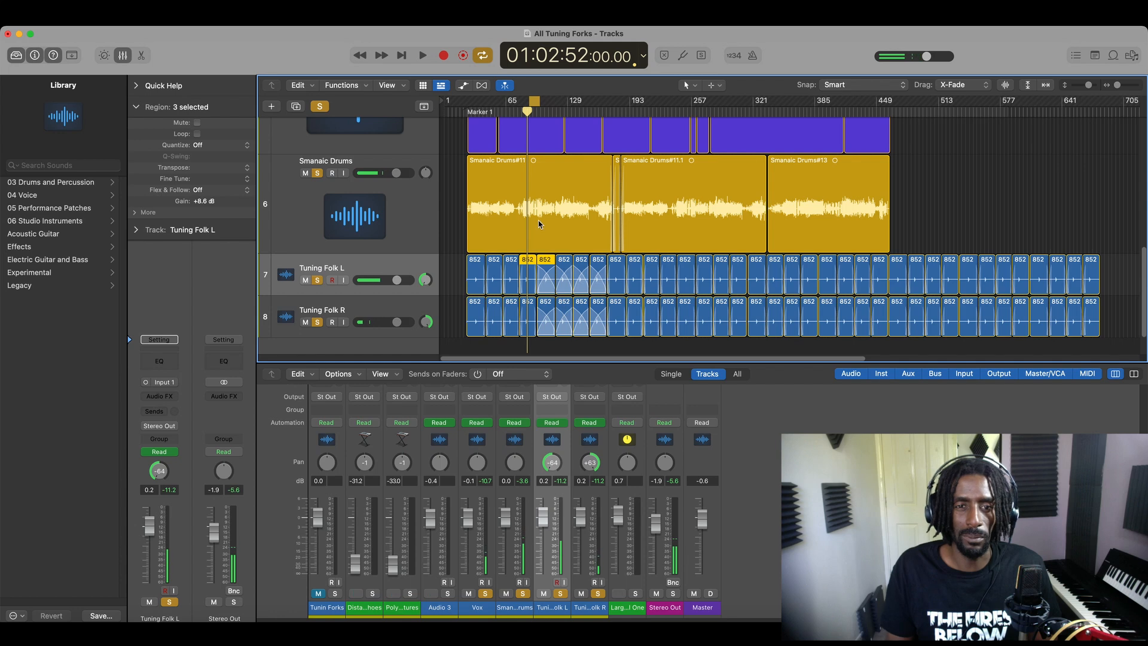
{"action": "scroll", "coordinate": [538, 224], "scroll_direction": "up", "scroll_amount": 5}
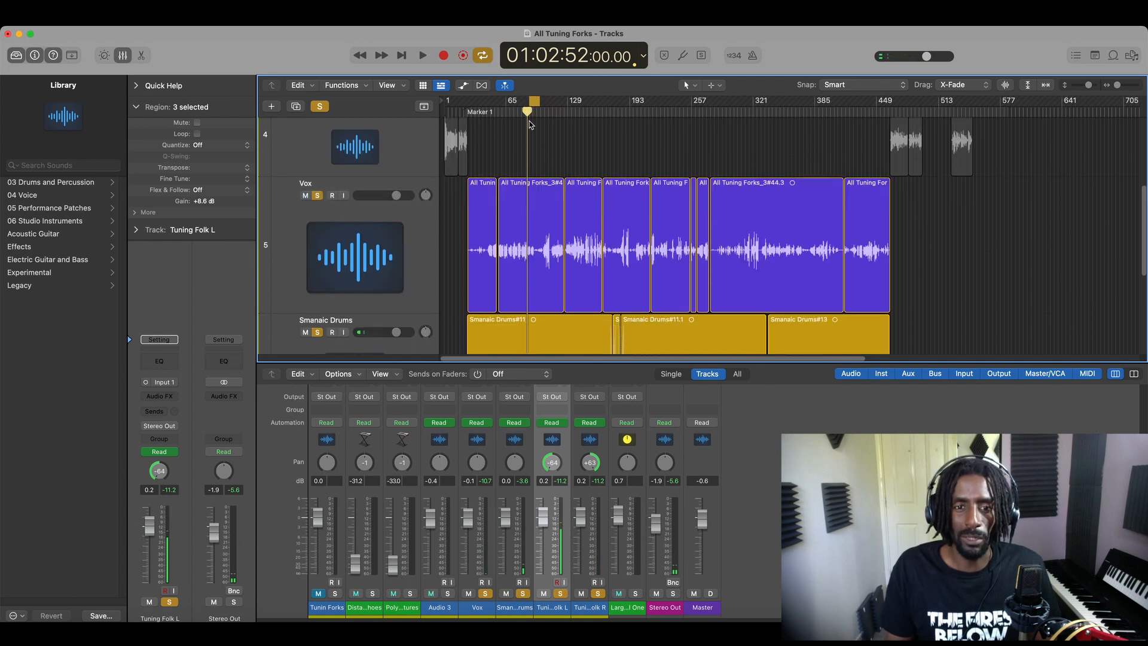
{"action": "left_click_drag", "start_coordinate": [398, 196], "coordinate": [395, 195]}
{"action": "key", "text": "space"}
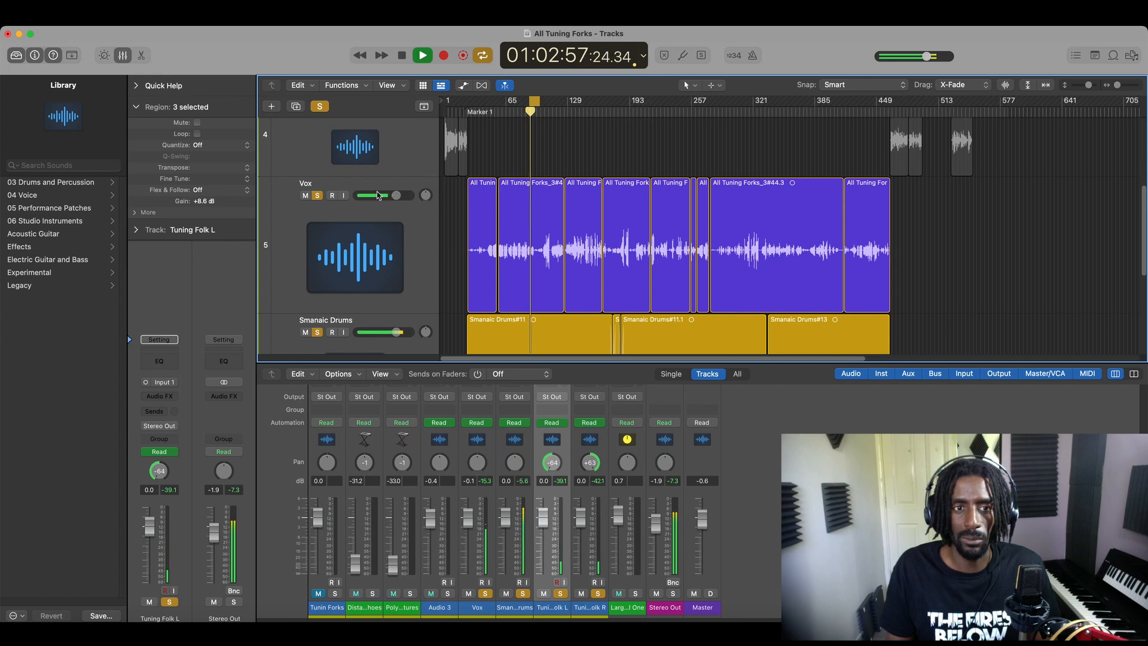
{"action": "left_click", "coordinate": [535, 97]}
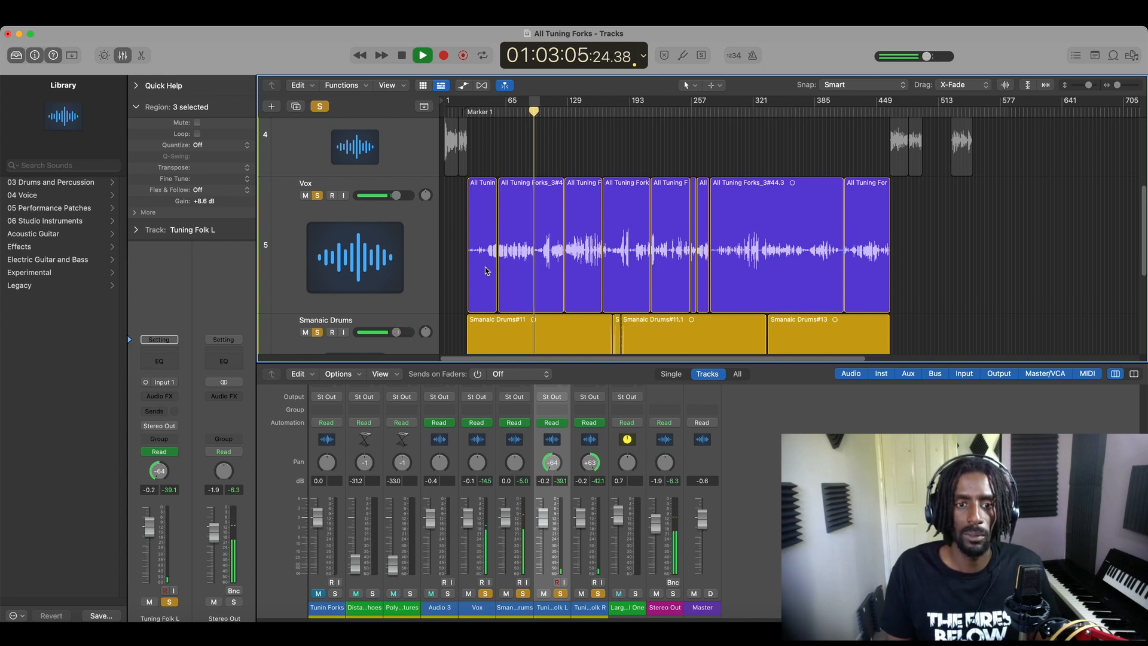
- Open the Echo plug-in on the Smanaic Drums track, bypass it, and listen to the mix without it
{"action": "scroll", "coordinate": [433, 281], "scroll_direction": "down", "scroll_amount": 3}
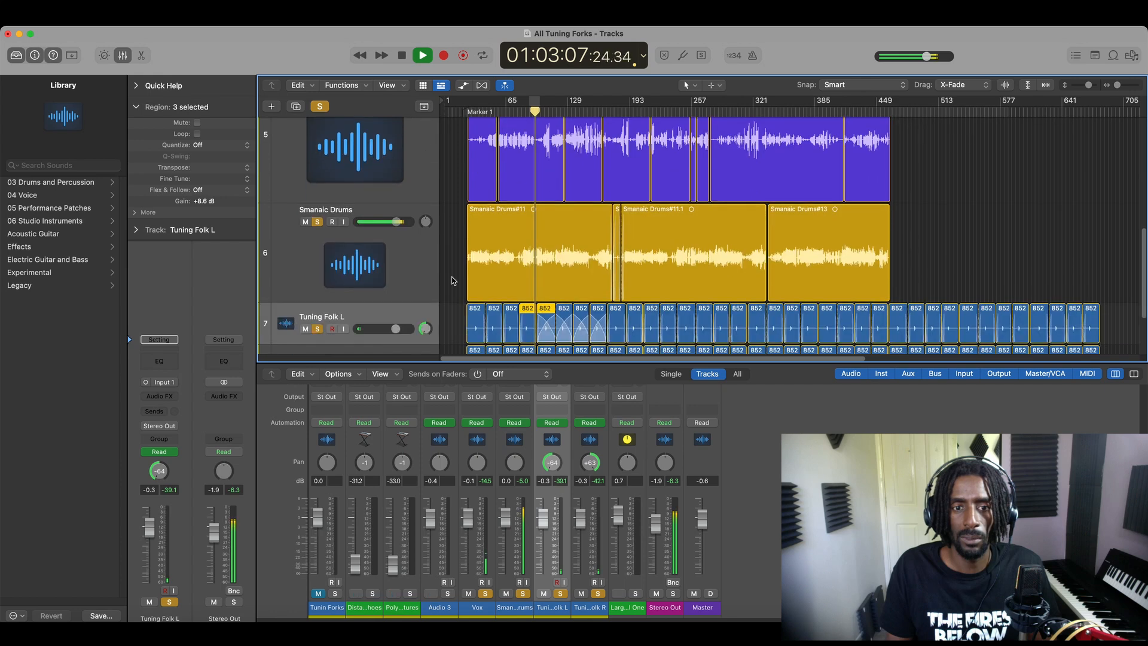
{"action": "left_click", "coordinate": [415, 245]}
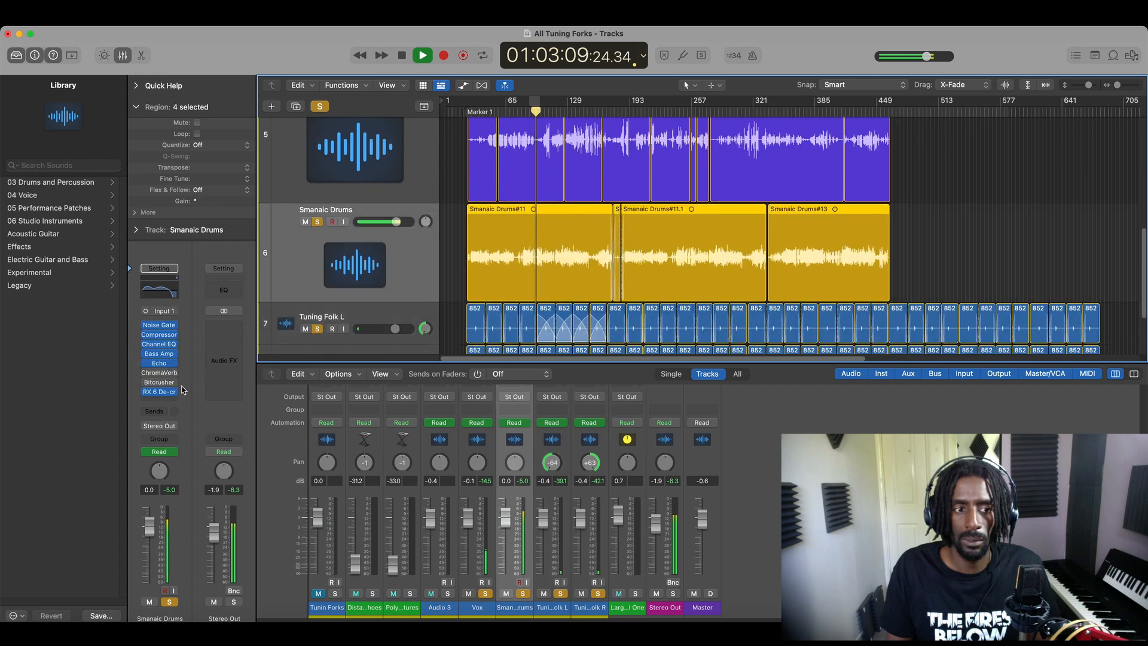
{"action": "left_click", "coordinate": [159, 363]}
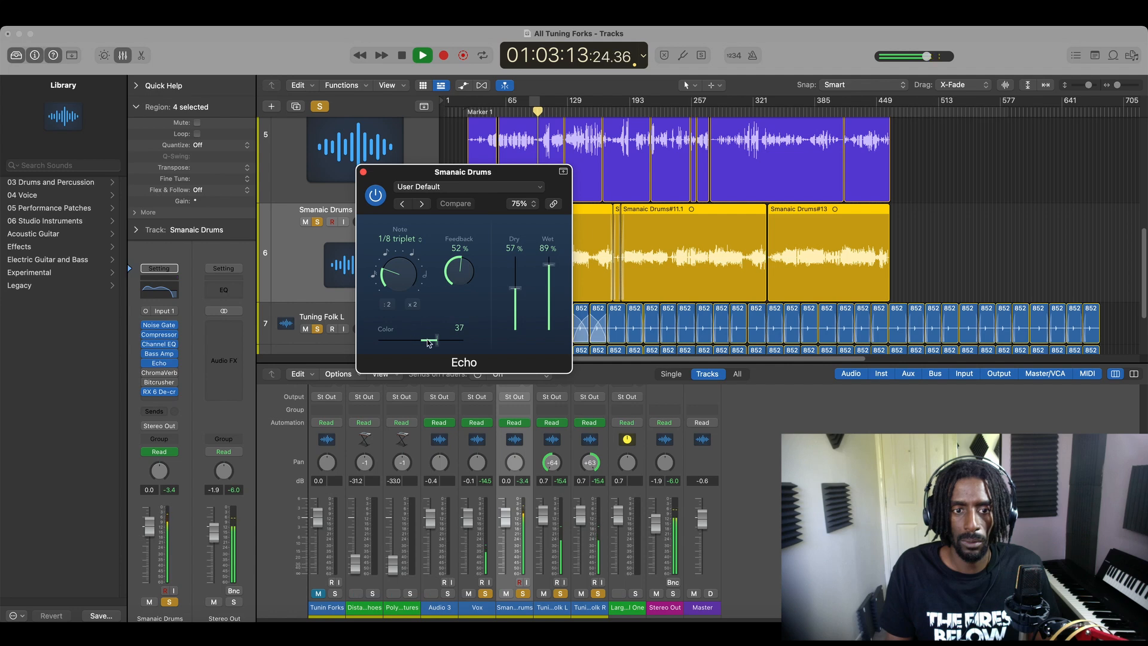
{"action": "left_click", "coordinate": [374, 195]}
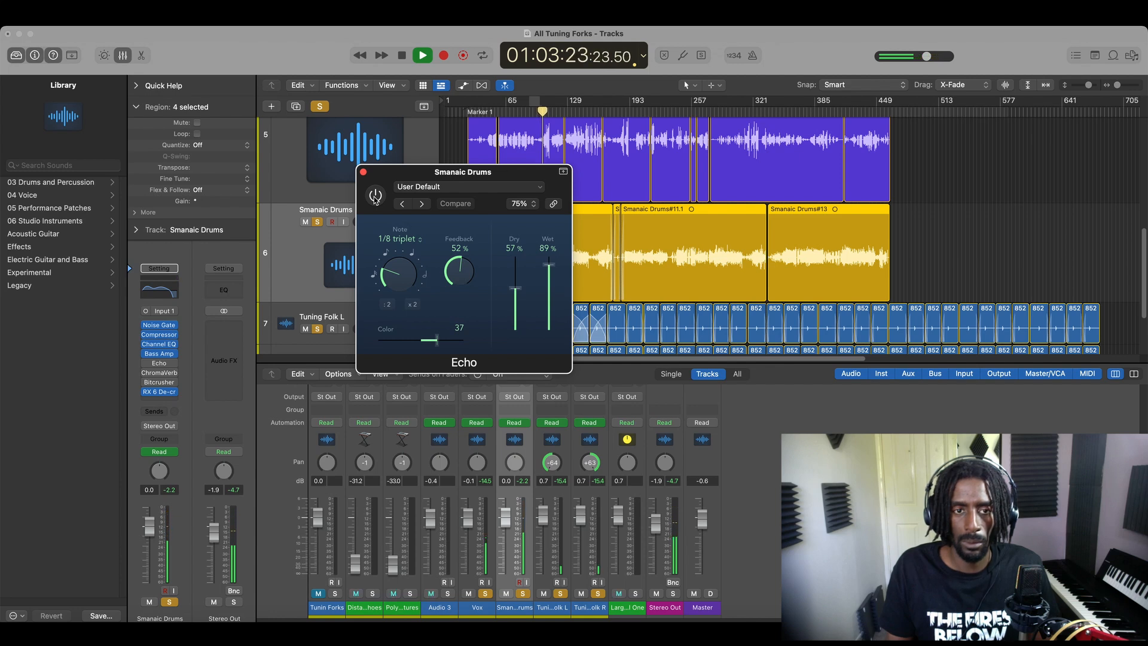
{"action": "key", "text": "space"}
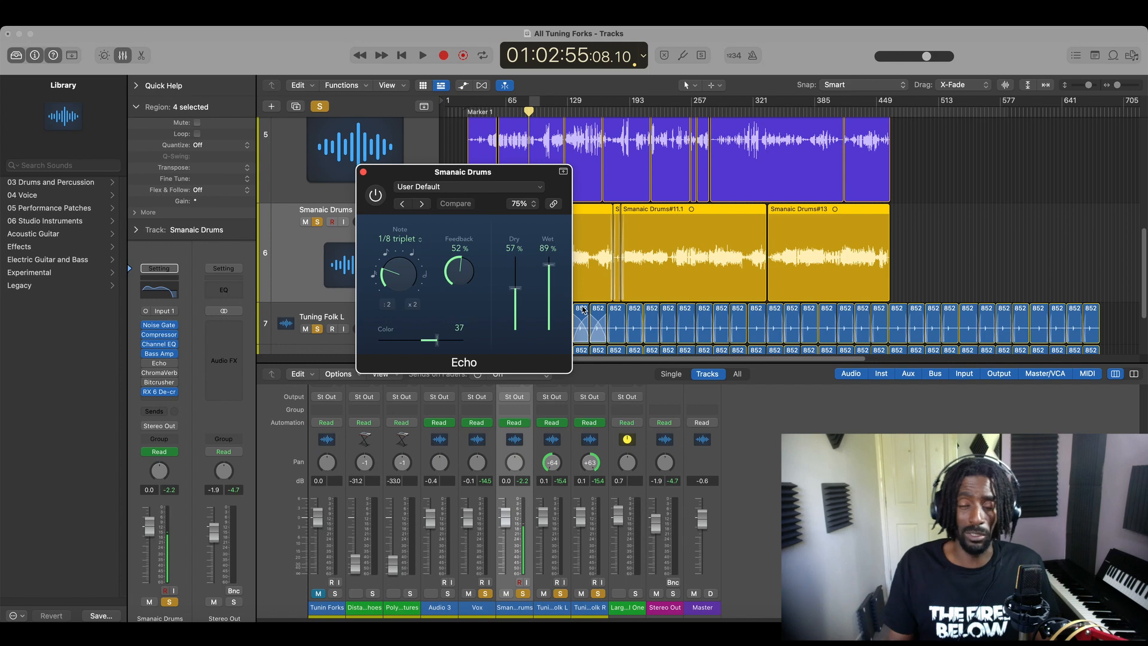
- Lower the drum Echo's wet level to about 50%, re-enable the plug-in, and play the passage
{"action": "left_click_drag", "start_coordinate": [553, 267], "coordinate": [552, 292]}
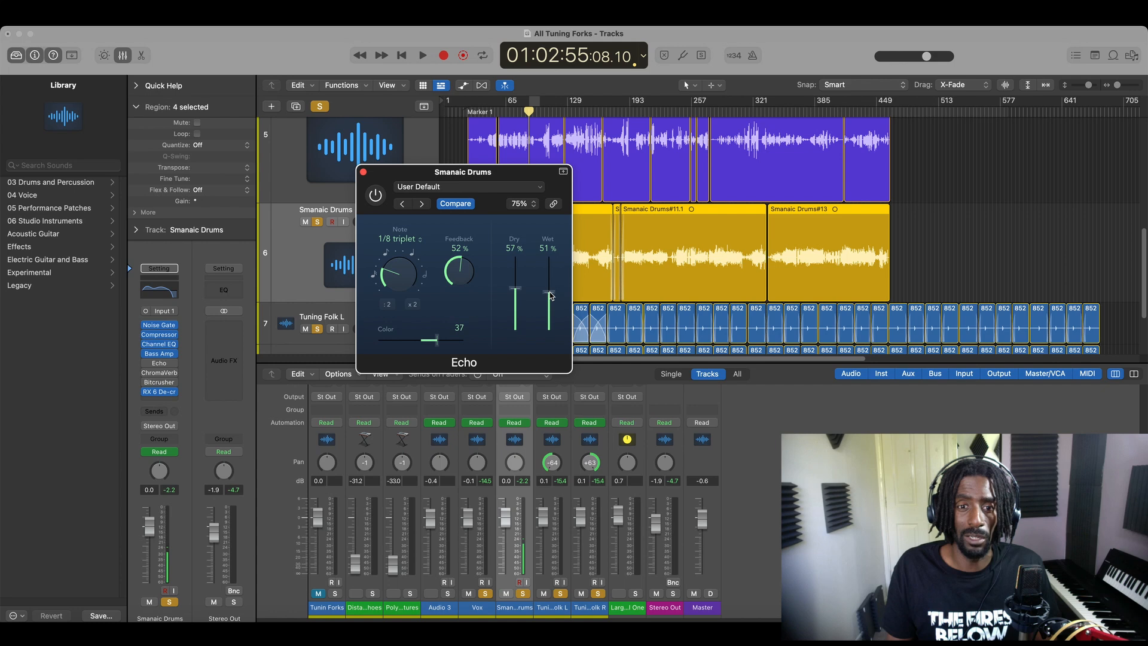
{"action": "left_click_drag", "start_coordinate": [550, 292], "coordinate": [549, 292]}
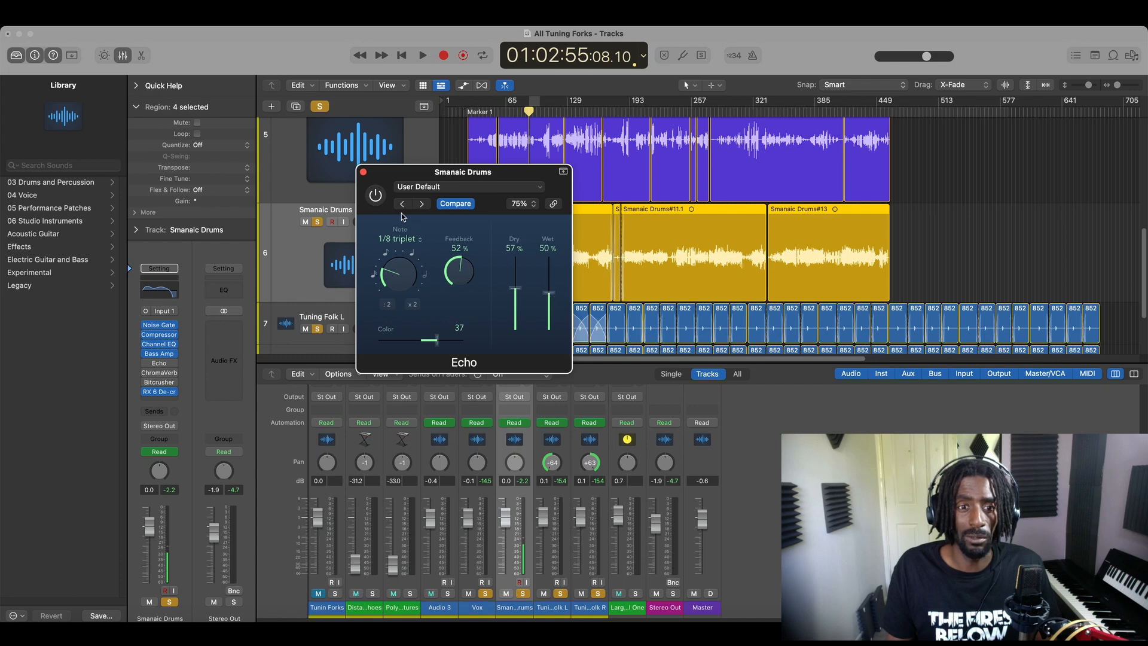
{"action": "left_click", "coordinate": [375, 196]}
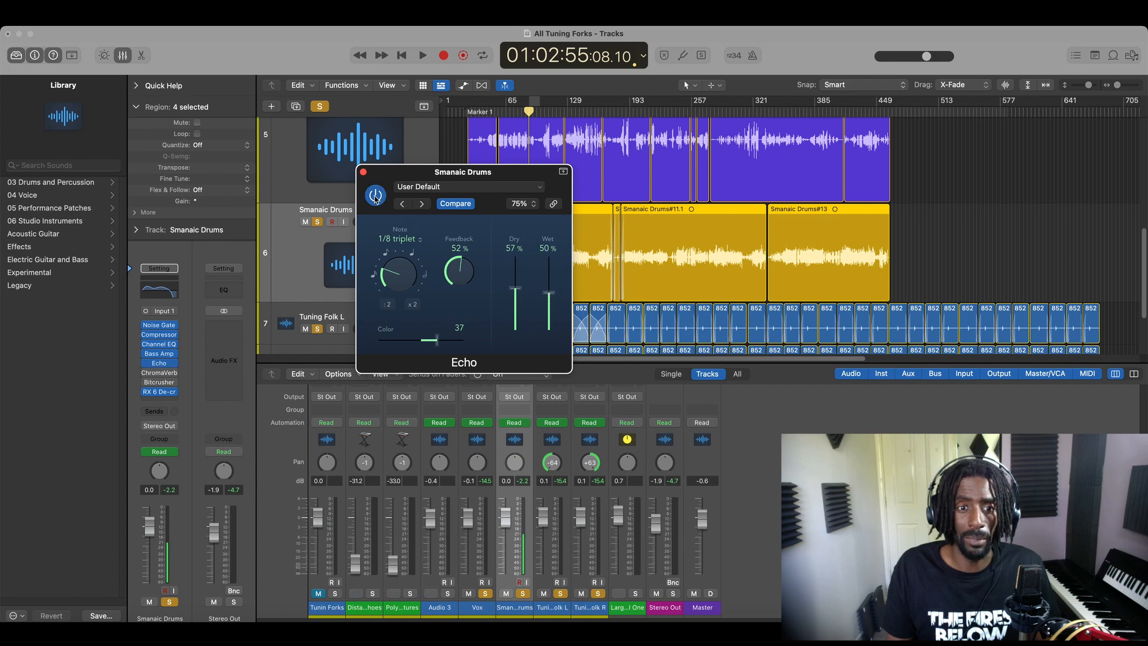
{"action": "key", "text": "space"}
{"action": "key", "text": "space"}
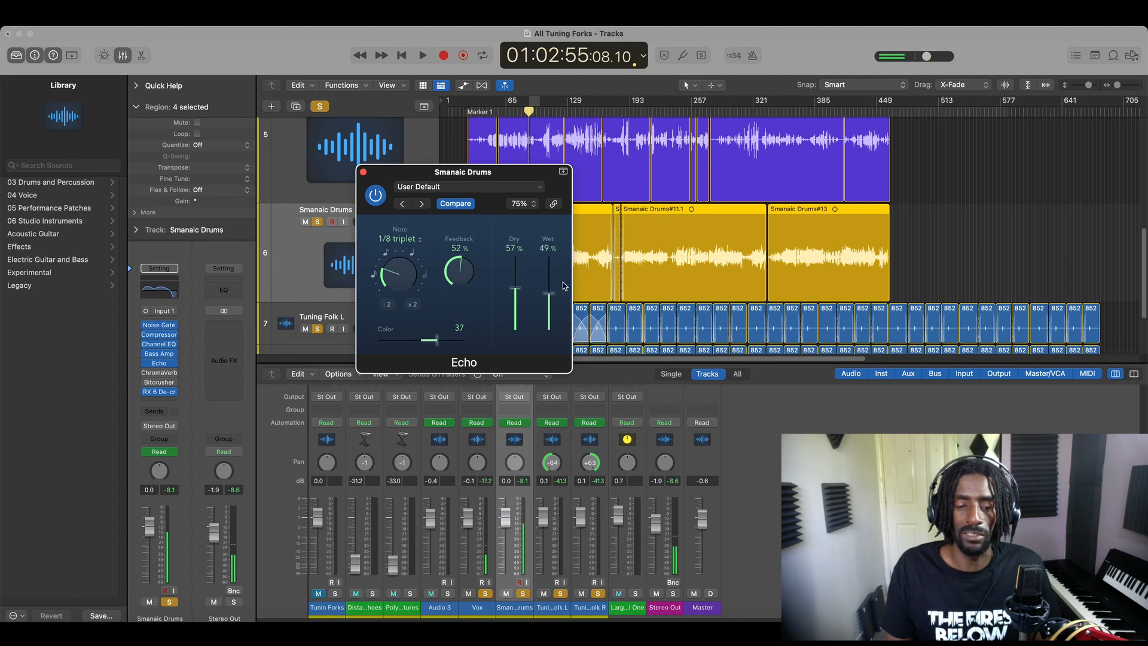
- Set the drum Echo's dry level to 75% and its wet level to 52% while replaying the passage
{"action": "left_click_drag", "start_coordinate": [555, 293], "coordinate": [552, 295]}
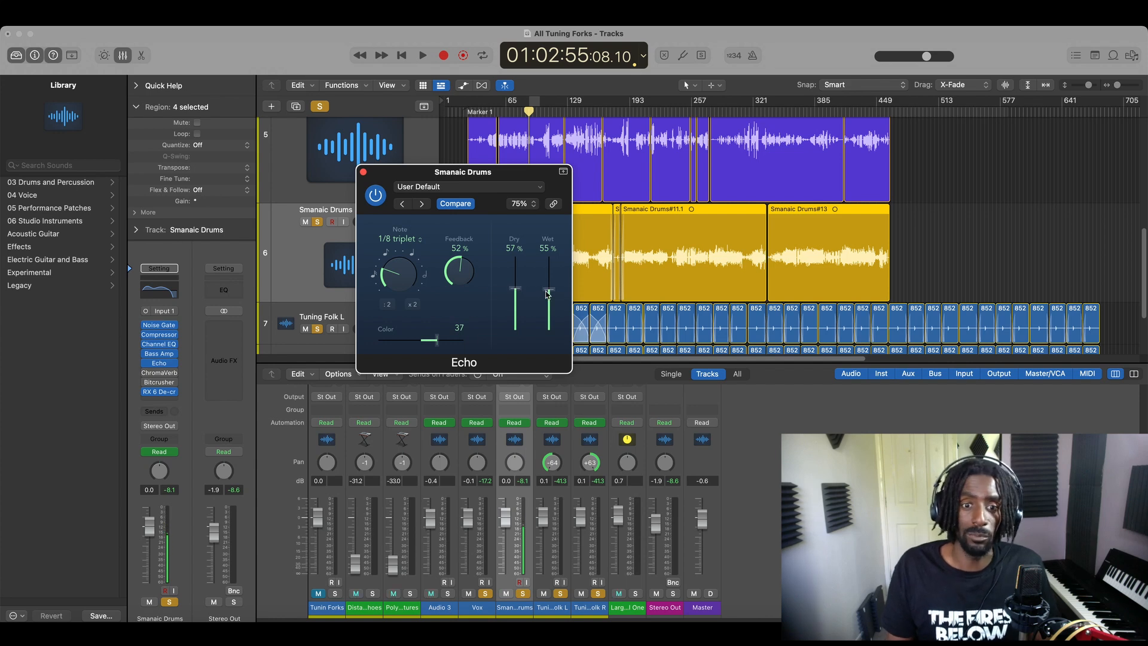
{"action": "key", "text": "space"}
{"action": "left_click_drag", "start_coordinate": [516, 290], "coordinate": [550, 290]}
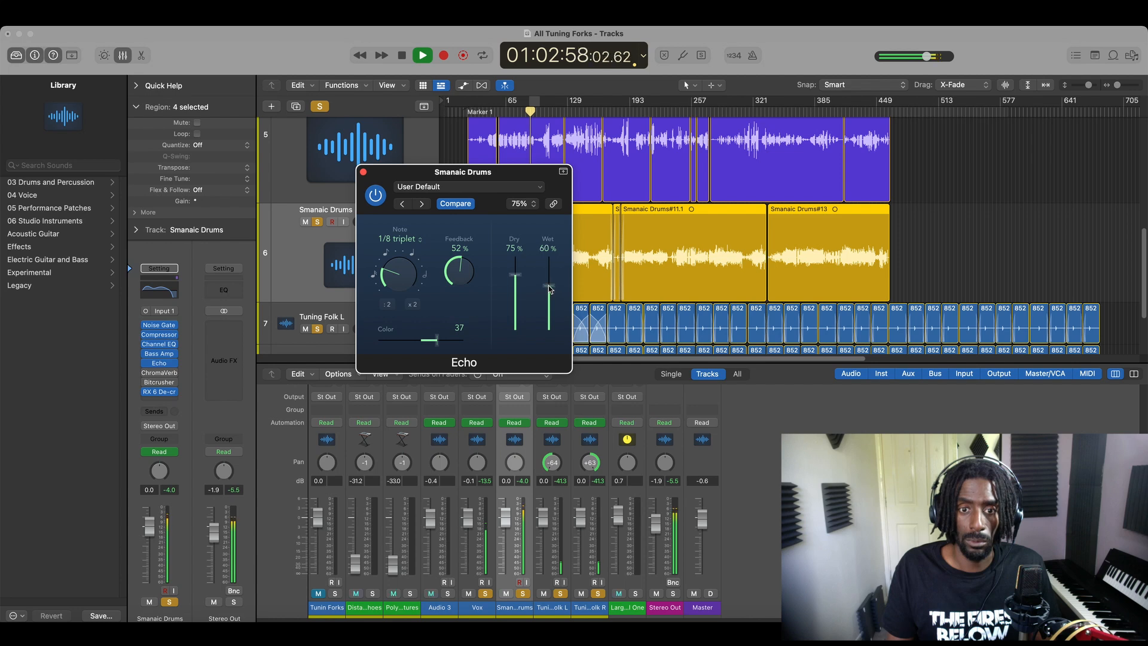
{"action": "key", "text": "space"}
{"action": "key", "text": "space"}
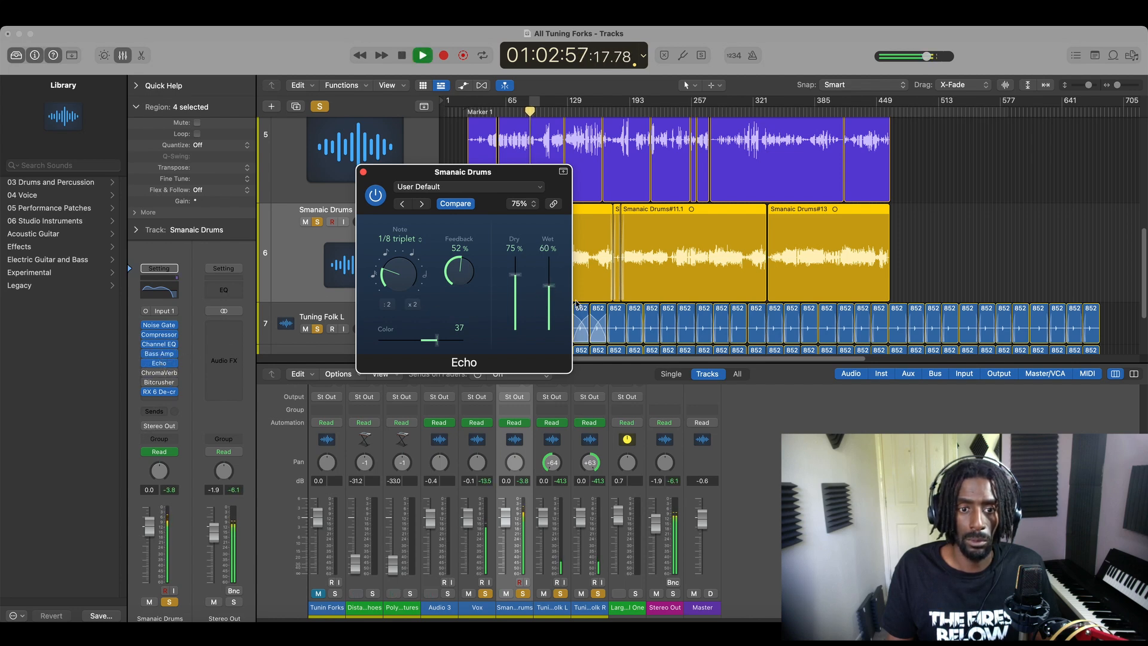
{"action": "mouse_move", "coordinate": [549, 285]}
{"action": "left_mouse_down"}
{"action": "mouse_move", "coordinate": [548, 332]}
{"action": "mouse_move", "coordinate": [549, 275]}
{"action": "mouse_move", "coordinate": [550, 297]}
{"action": "left_mouse_up"}
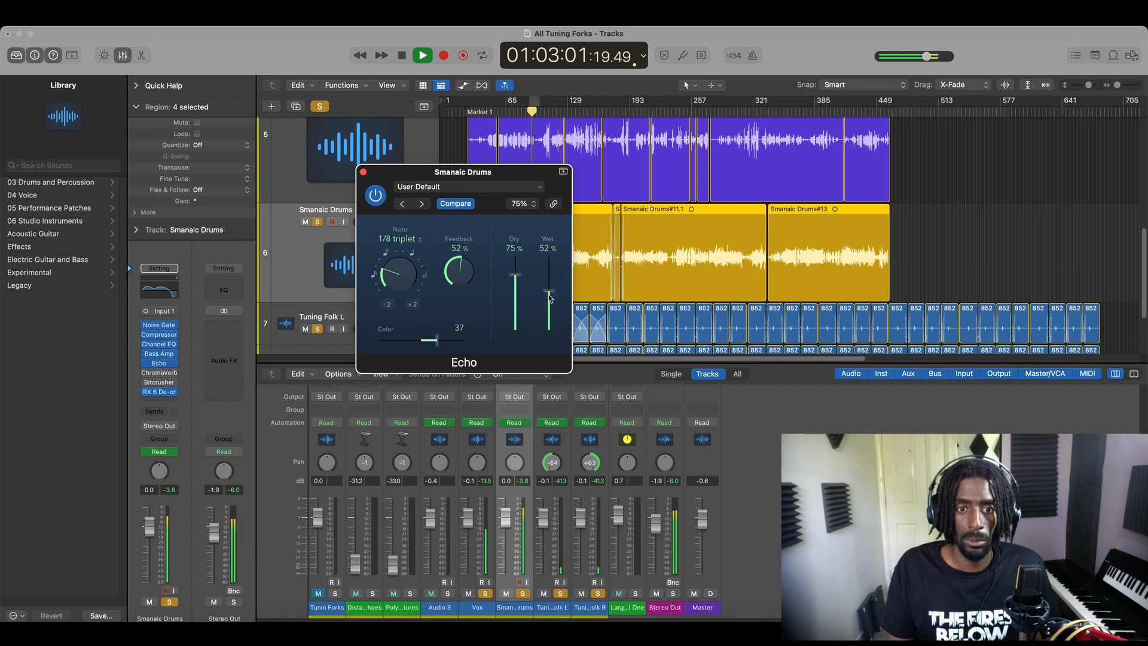
{"action": "key", "text": "space"}
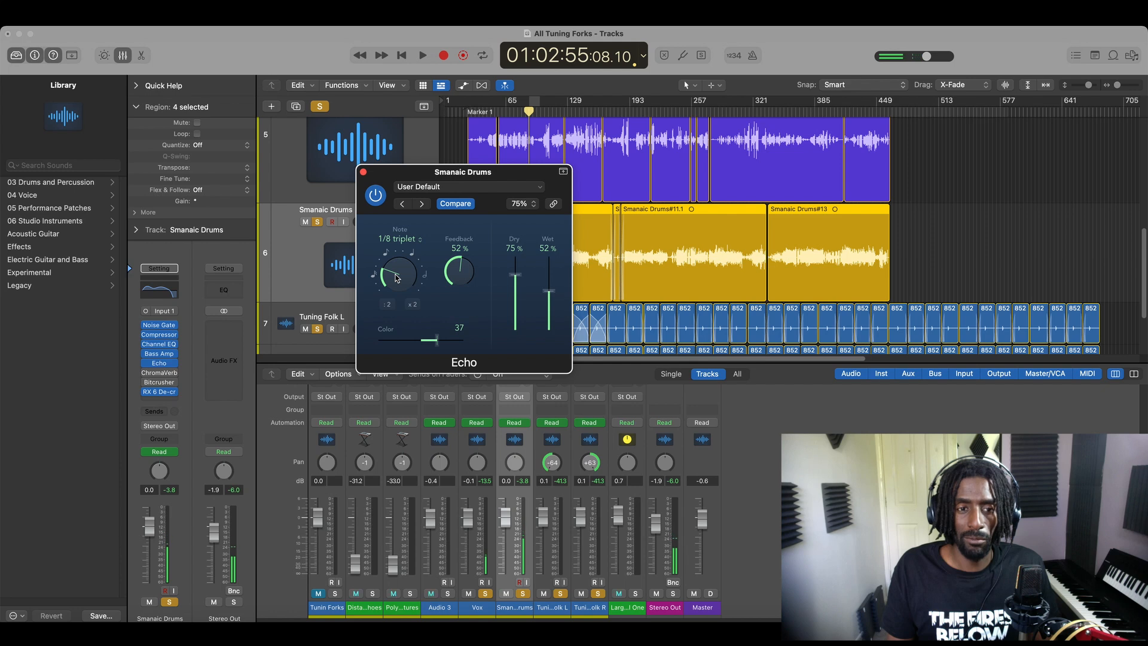
- Try a 1/4 note value for the drum Echo during playback, and return it to 1/8 triplet
{"action": "key", "text": "space"}
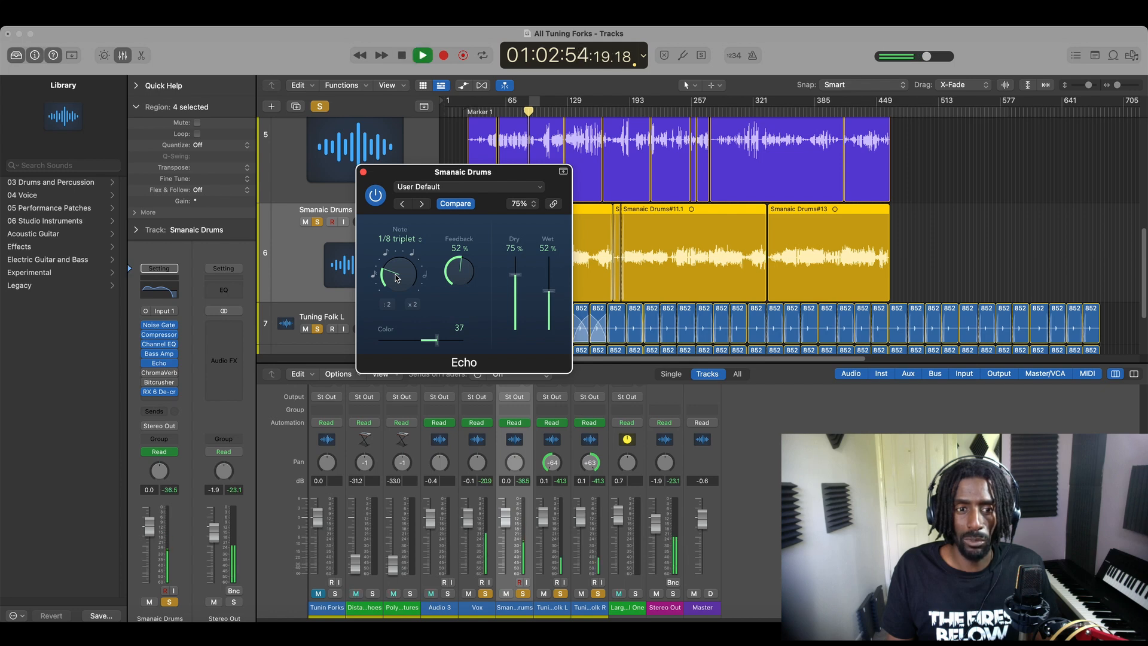
{"action": "left_click_drag", "start_coordinate": [398, 270], "coordinate": [403, 248]}
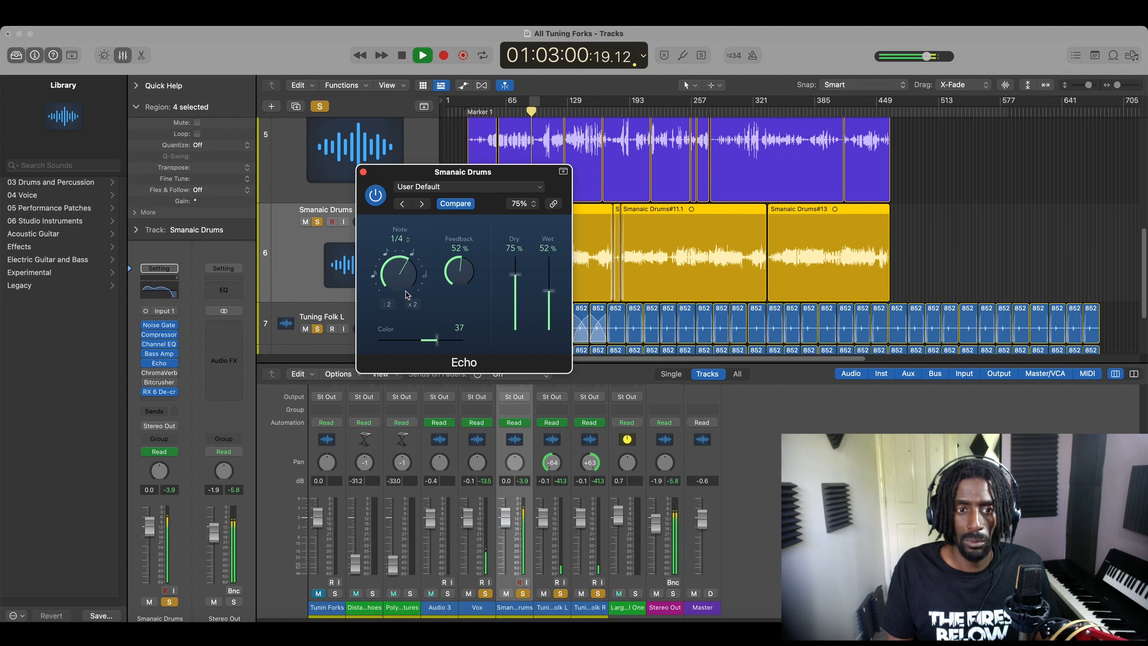
{"action": "left_click_drag", "start_coordinate": [407, 274], "coordinate": [404, 332]}
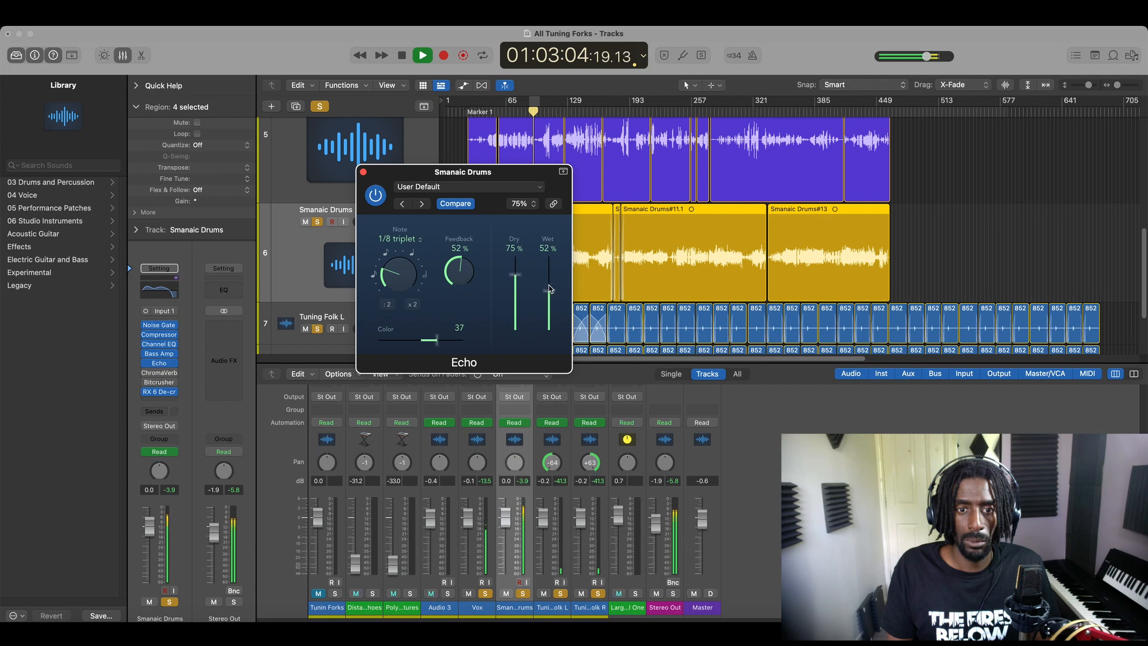
- Set the drum Echo's feedback to 25% and wet level to 71% by ear, and close the plug-in
{"action": "left_click_drag", "start_coordinate": [549, 288], "coordinate": [546, 315]}
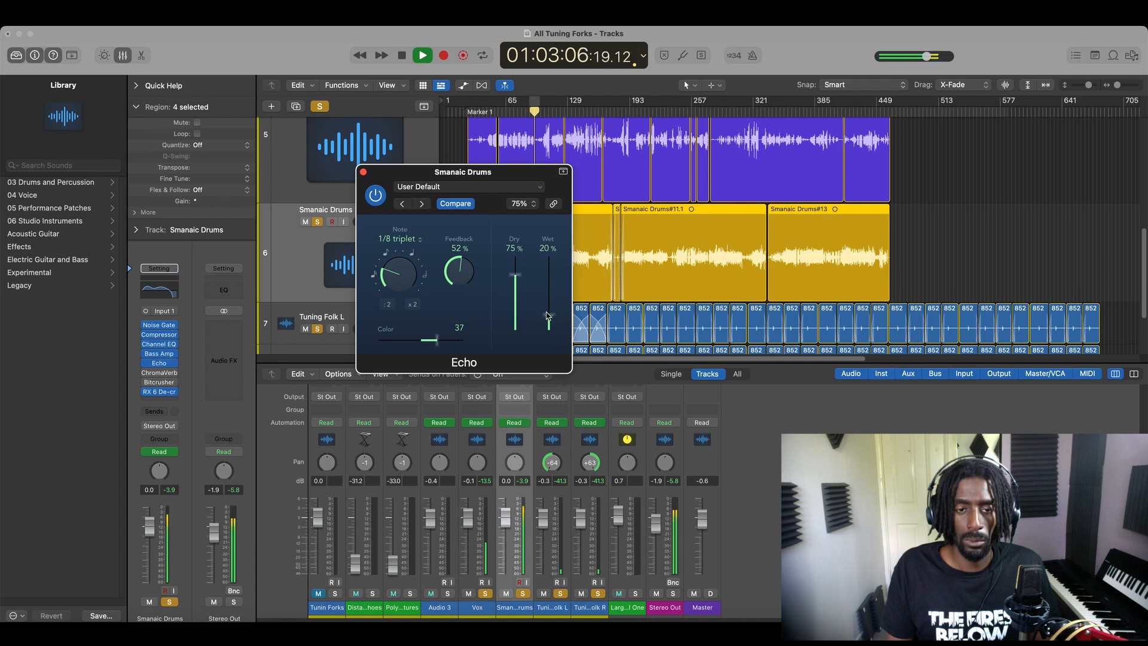
{"action": "left_click_drag", "start_coordinate": [445, 262], "coordinate": [460, 291]}
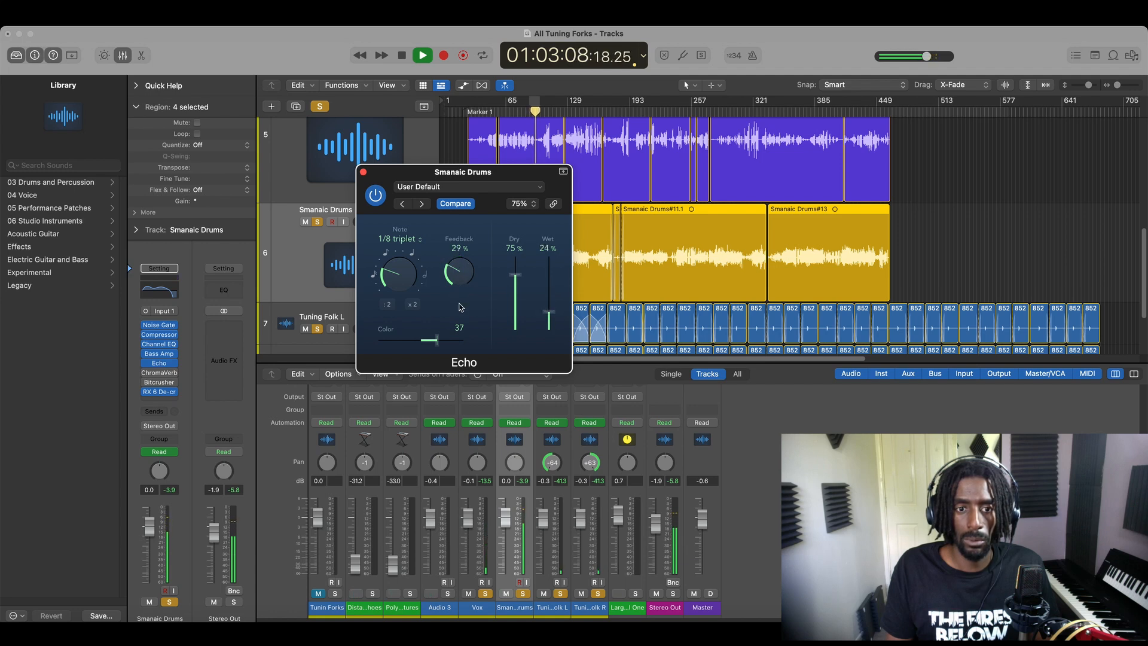
{"action": "left_click_drag", "start_coordinate": [549, 312], "coordinate": [552, 293]}
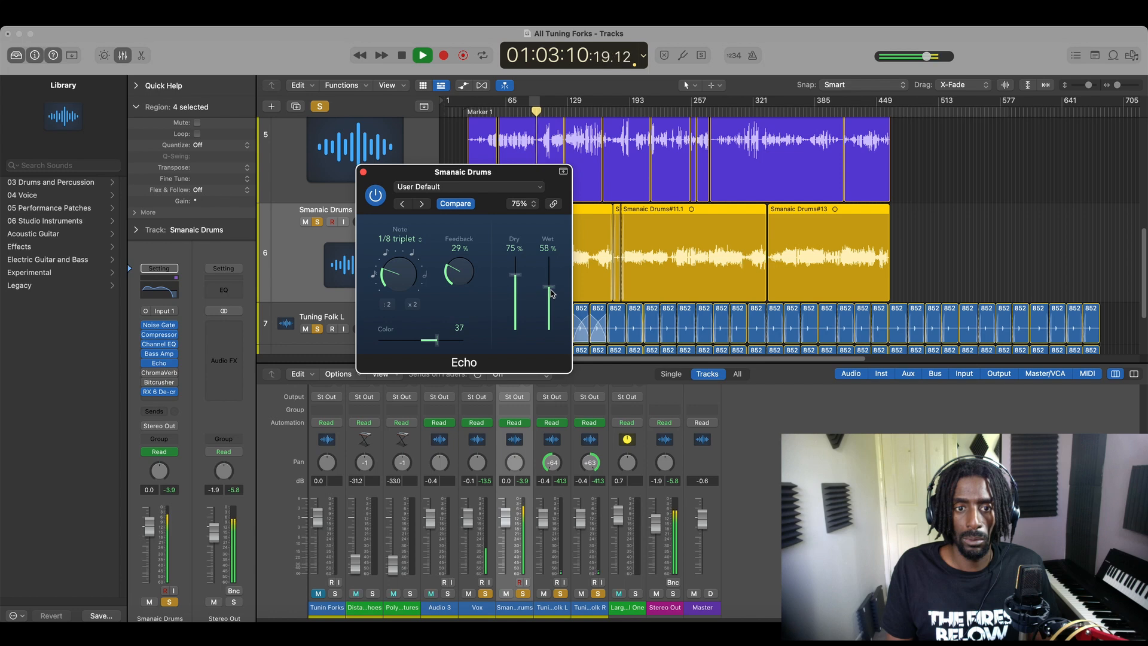
{"action": "left_click_drag", "start_coordinate": [452, 273], "coordinate": [456, 283]}
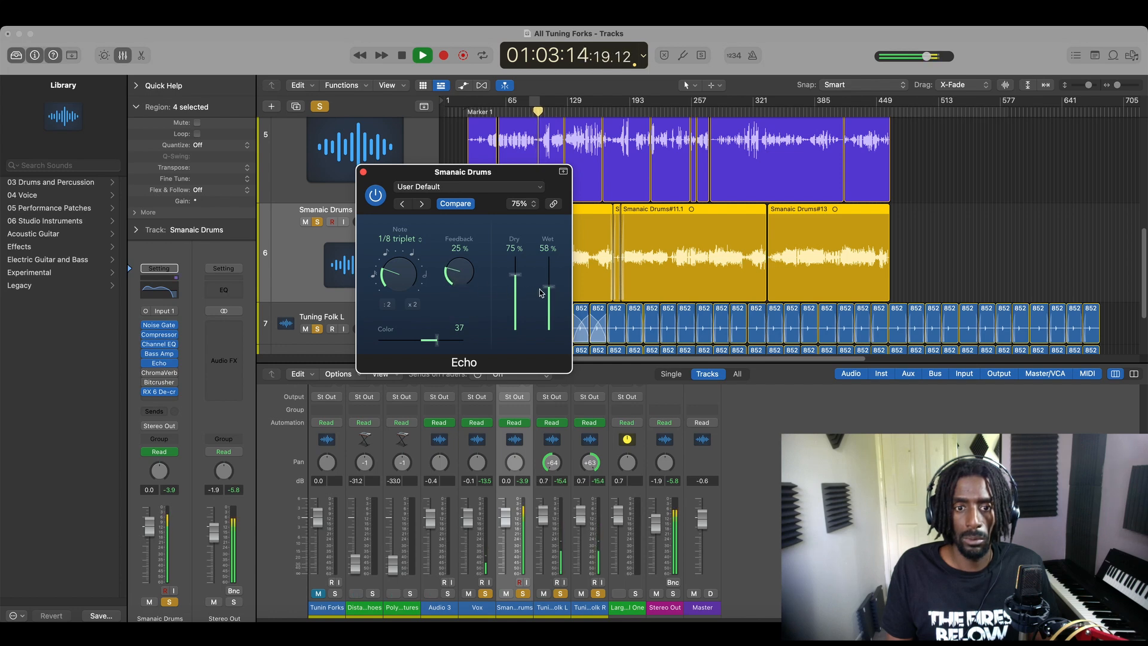
{"action": "left_click_drag", "start_coordinate": [549, 288], "coordinate": [553, 283]}
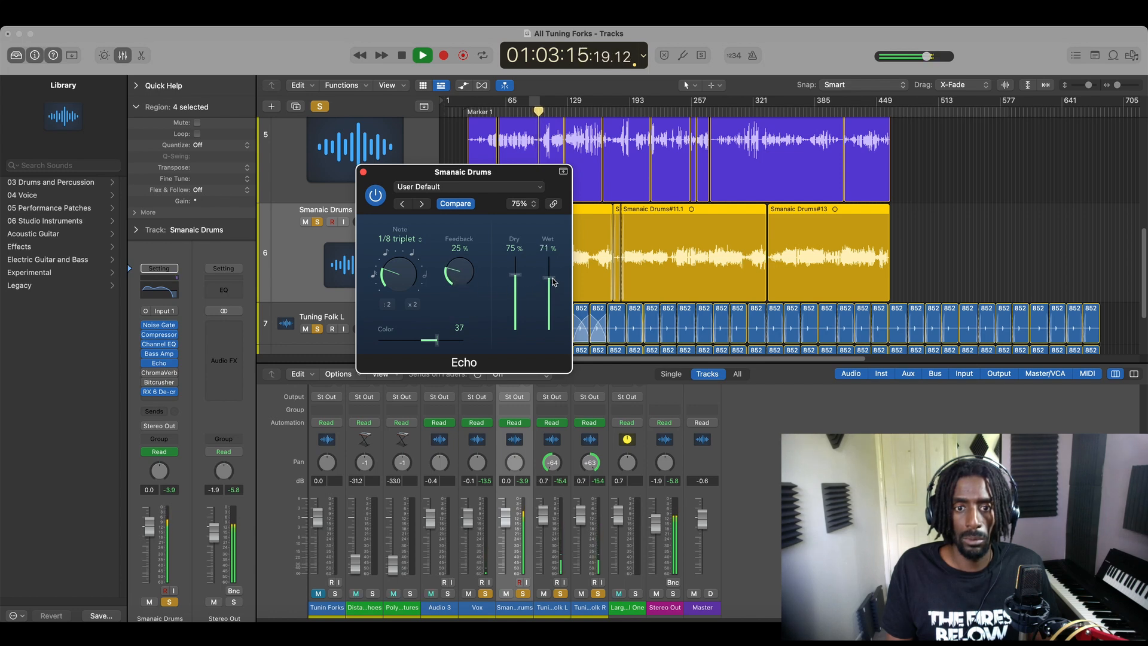
{"action": "key", "text": "space"}
{"action": "left_click", "coordinate": [362, 172]}
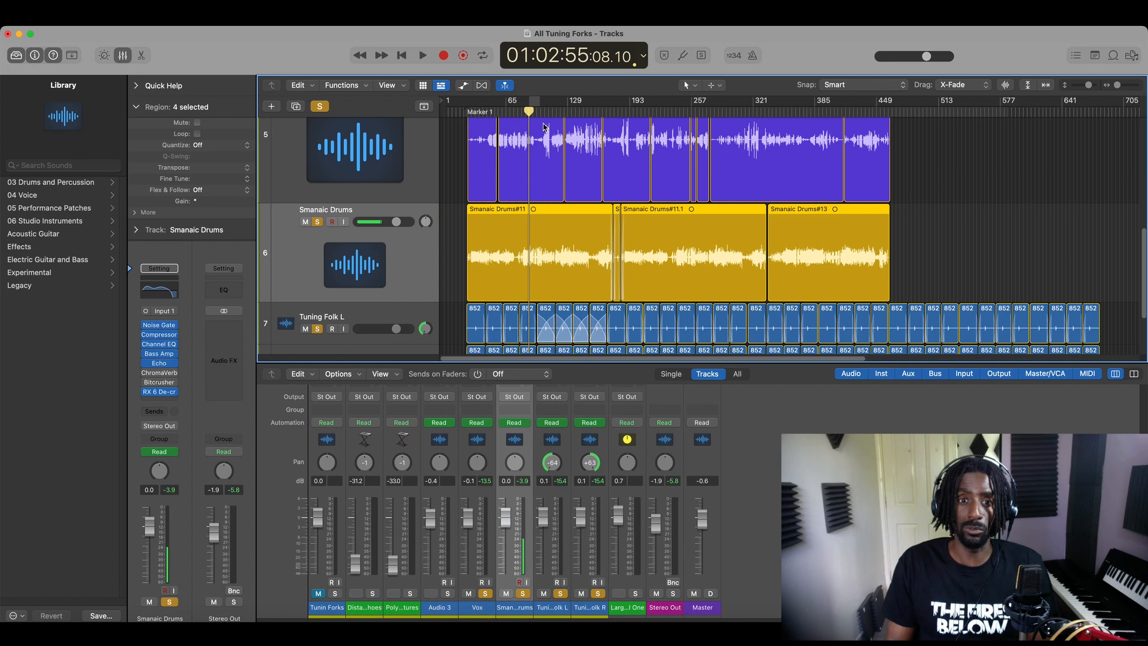
- Audition the mix from 01:02:34 and from 01:04:14 to check the balance of vocal, drums and tuning forks
{"action": "left_click_drag", "start_coordinate": [526, 116], "coordinate": [519, 112]}
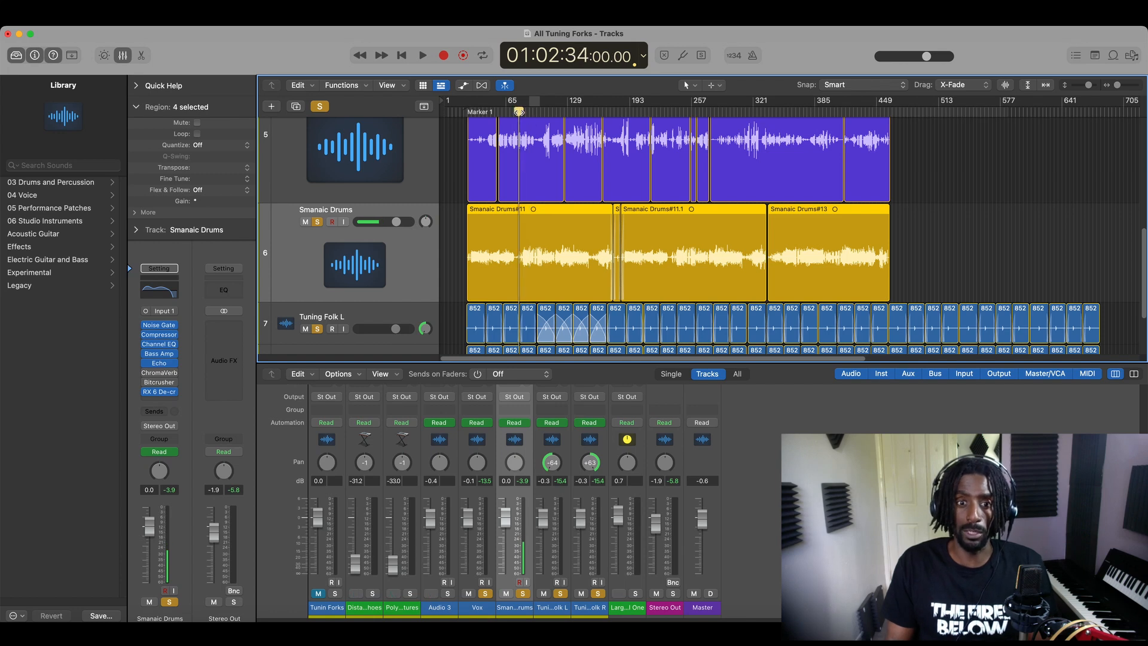
{"action": "key", "text": "space"}
{"action": "key", "text": "space"}
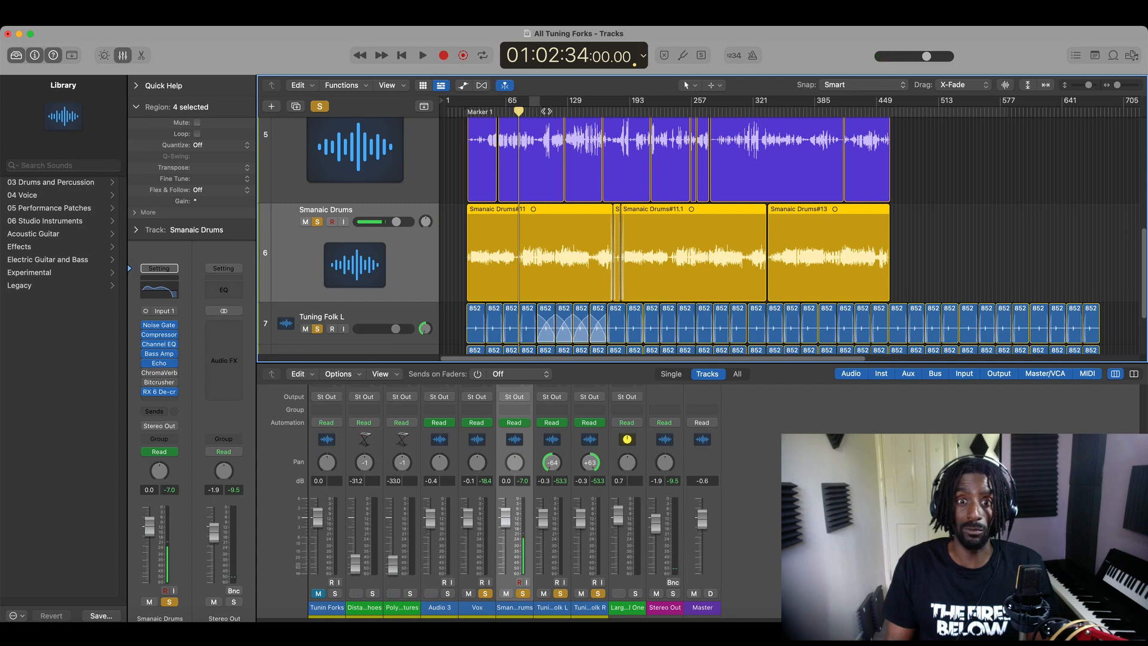
{"action": "left_click", "coordinate": [546, 111]}
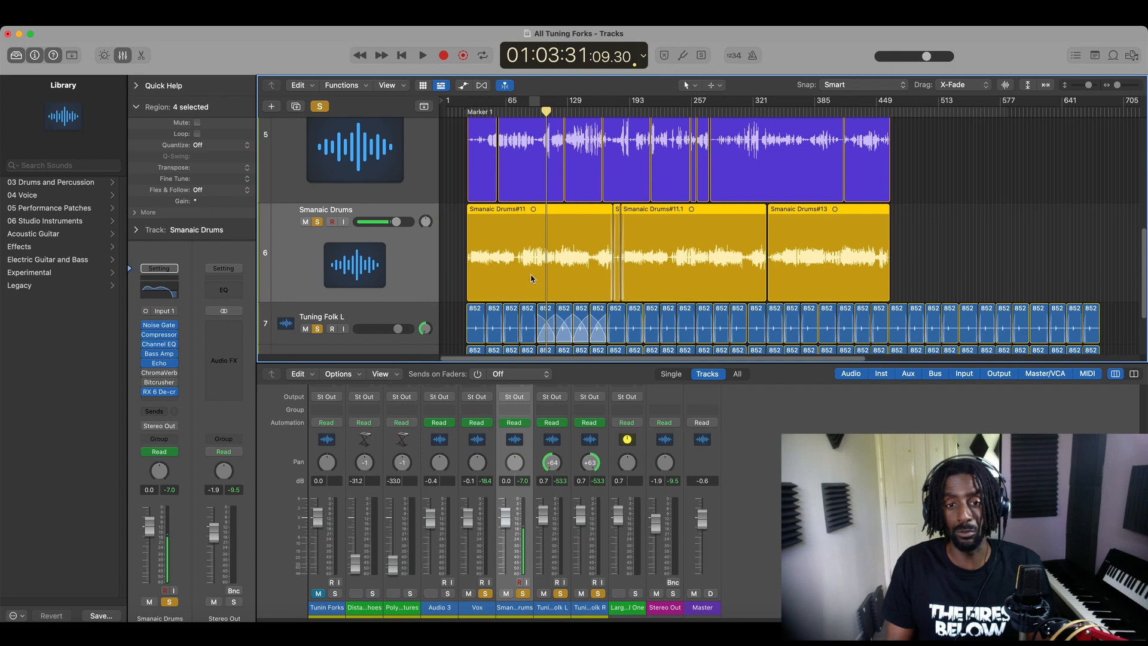
{"action": "left_click", "coordinate": [566, 111]}
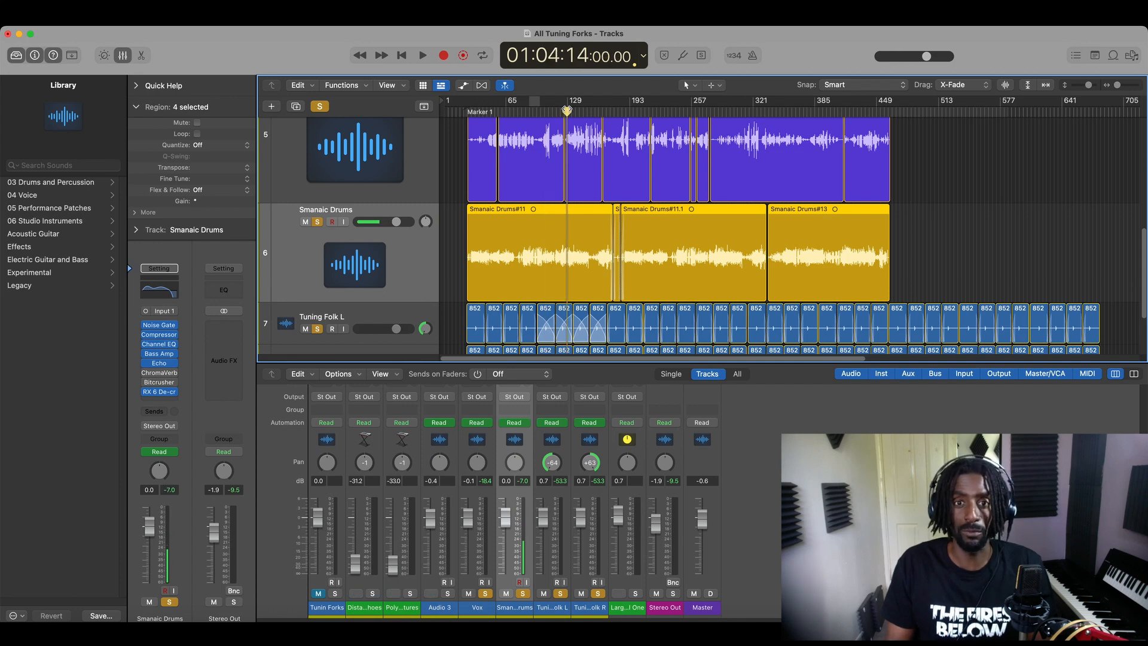
{"action": "key", "text": "space"}
{"action": "left_click", "coordinate": [570, 110]}
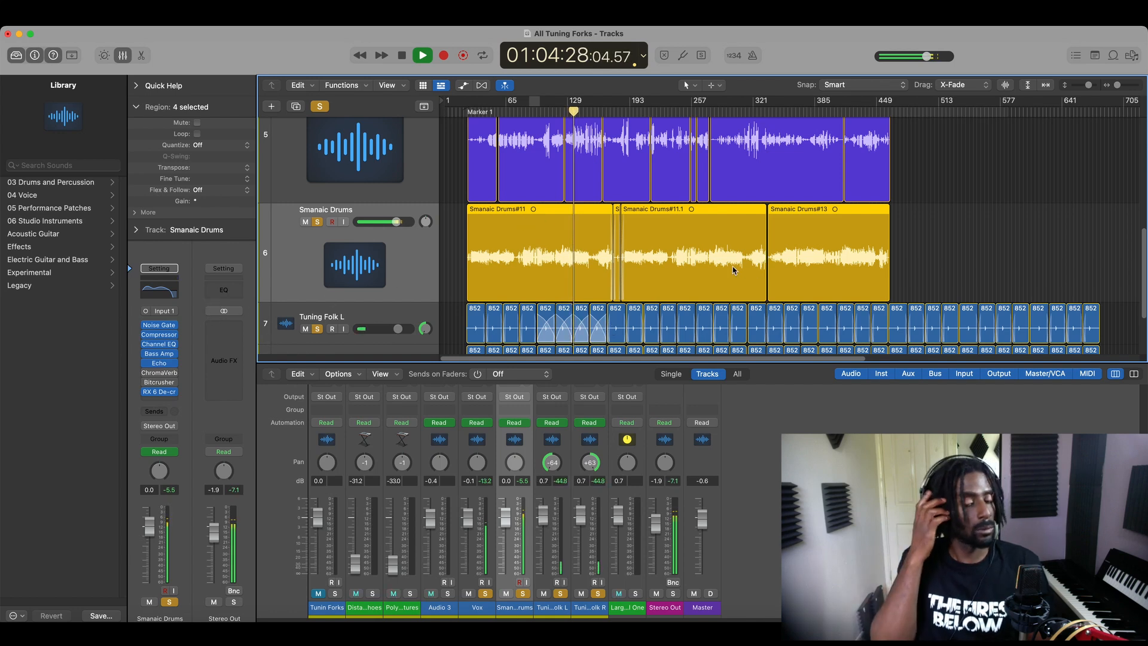
{"action": "key", "text": "space"}
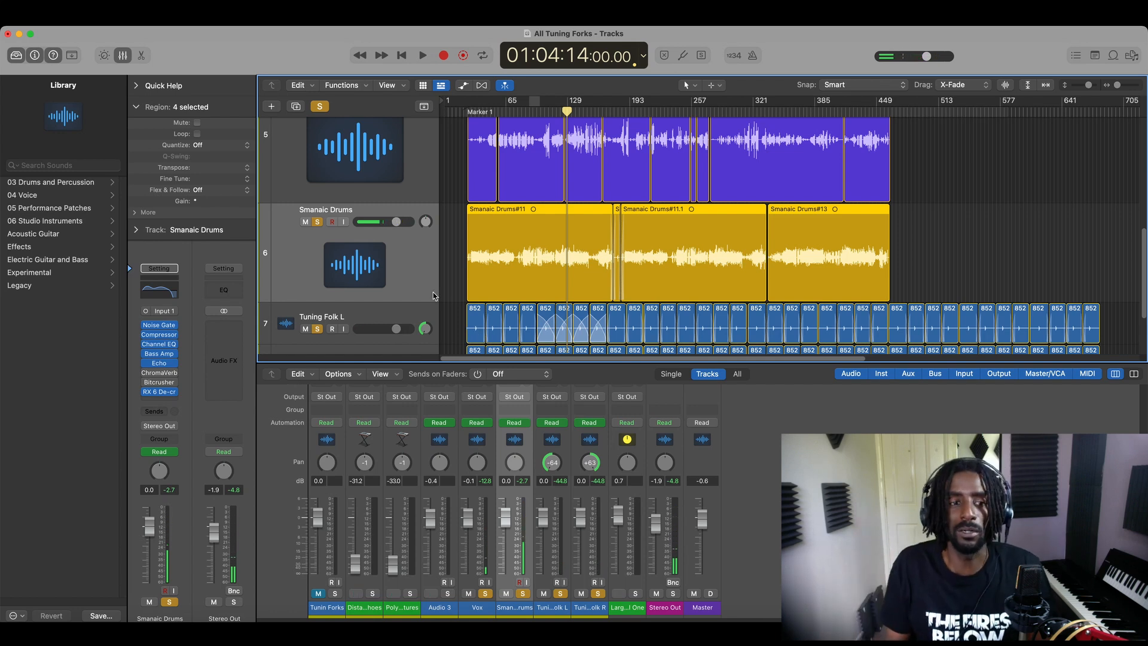
- Insert a Channel EQ on the Tuning Folk L track and enable its low-cut band
{"action": "left_click", "coordinate": [397, 314]}
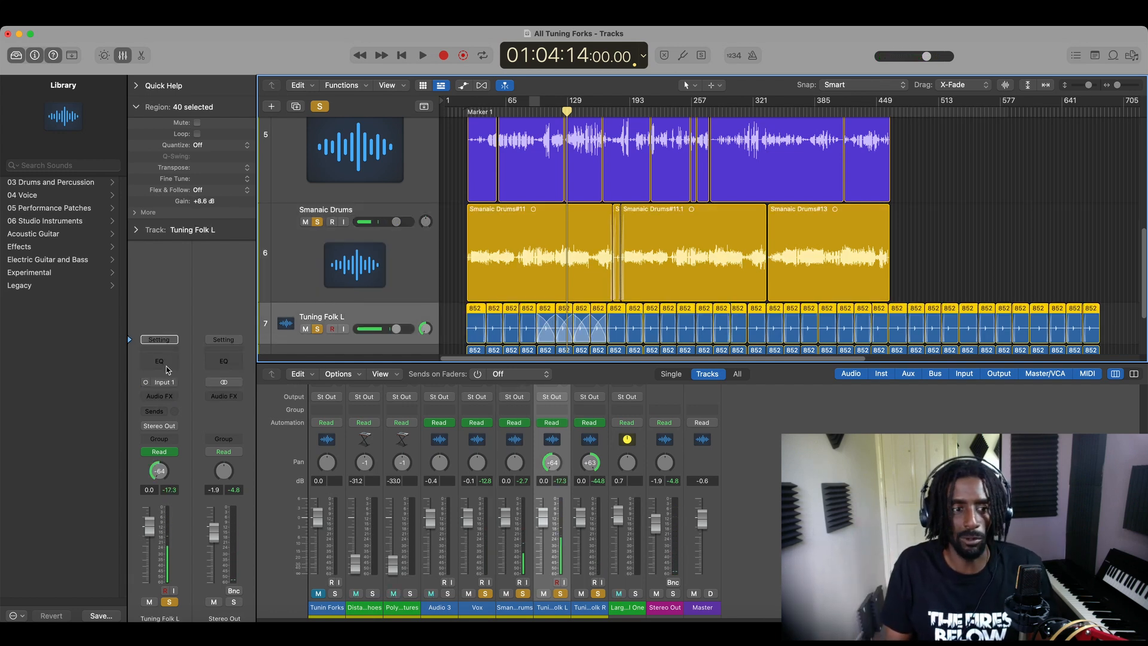
{"action": "scroll", "coordinate": [622, 442], "scroll_direction": "up", "scroll_amount": 5}
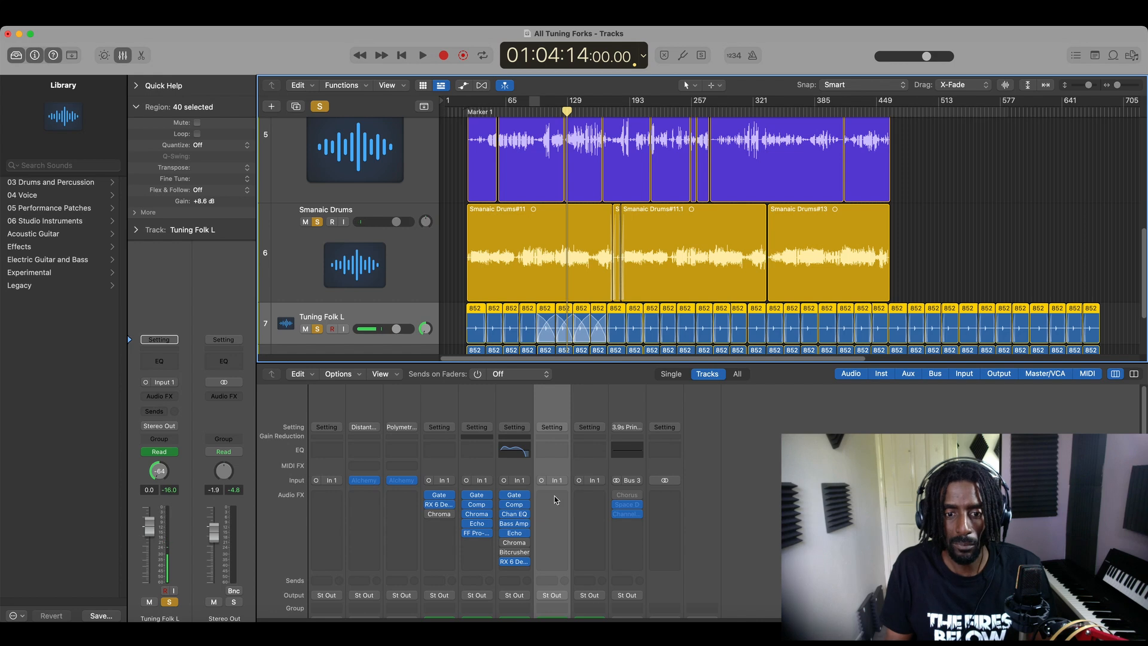
{"action": "left_click", "coordinate": [550, 452]}
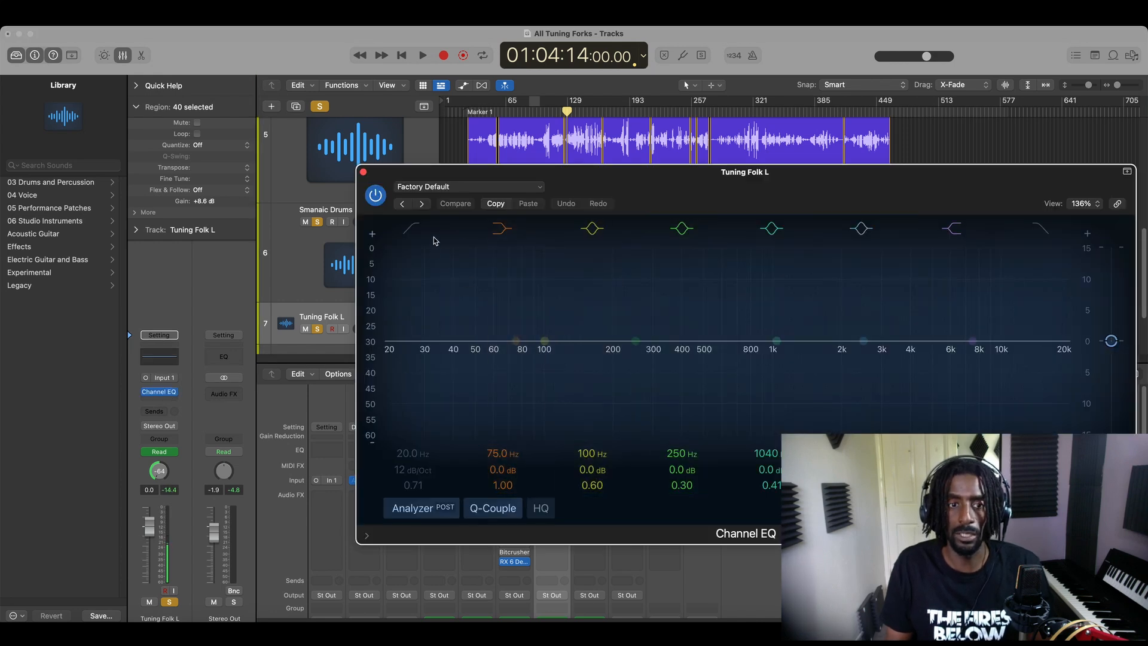
{"action": "left_click", "coordinate": [412, 228]}
{"action": "key", "text": "space"}
{"action": "left_click_drag", "start_coordinate": [560, 177], "coordinate": [709, 412]}
{"action": "key", "text": "space"}
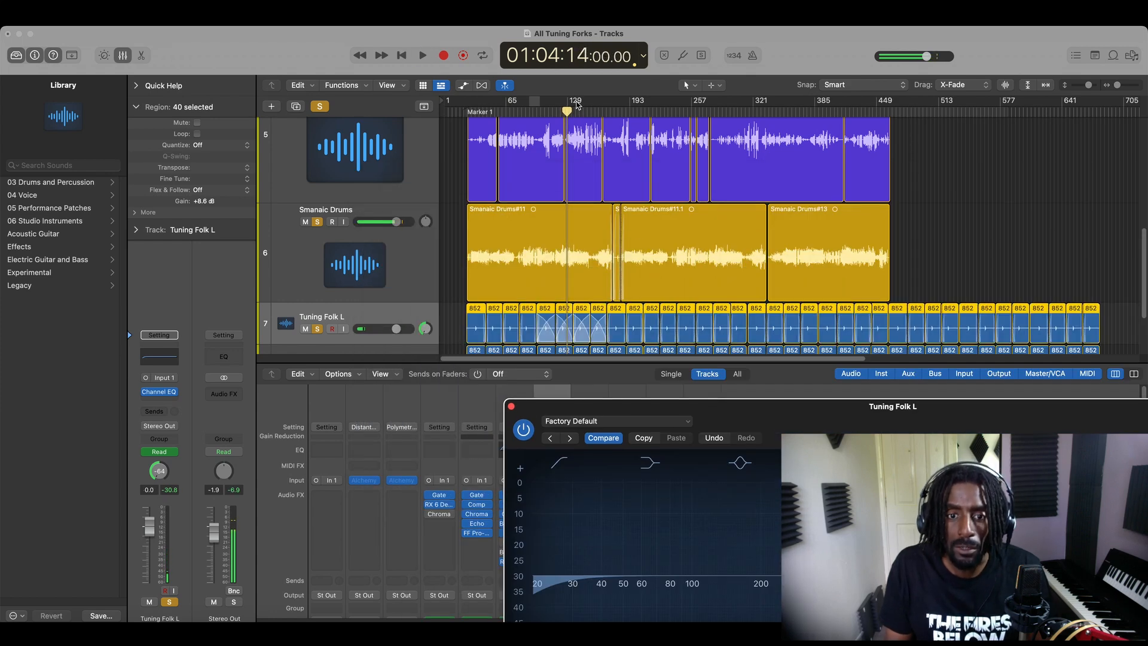
- Set a short playback cycle starting at about 01:04:39 and play the looped passage
{"action": "left_click_drag", "start_coordinate": [576, 105], "coordinate": [580, 109]}
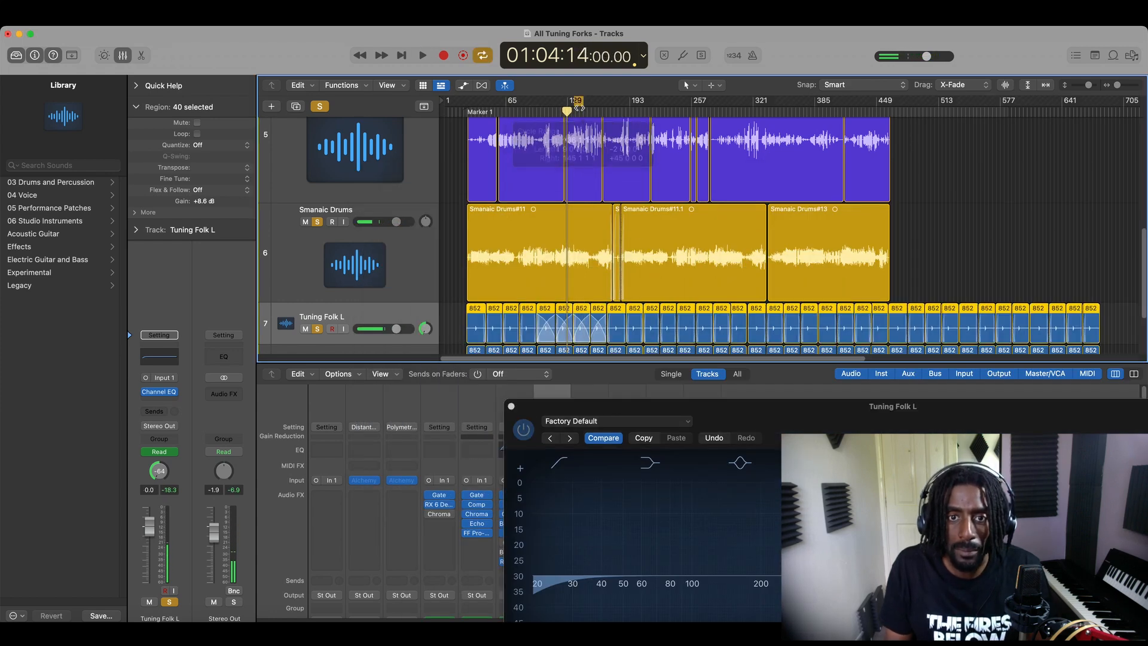
{"action": "left_click_drag", "start_coordinate": [1117, 85], "coordinate": [1121, 85]}
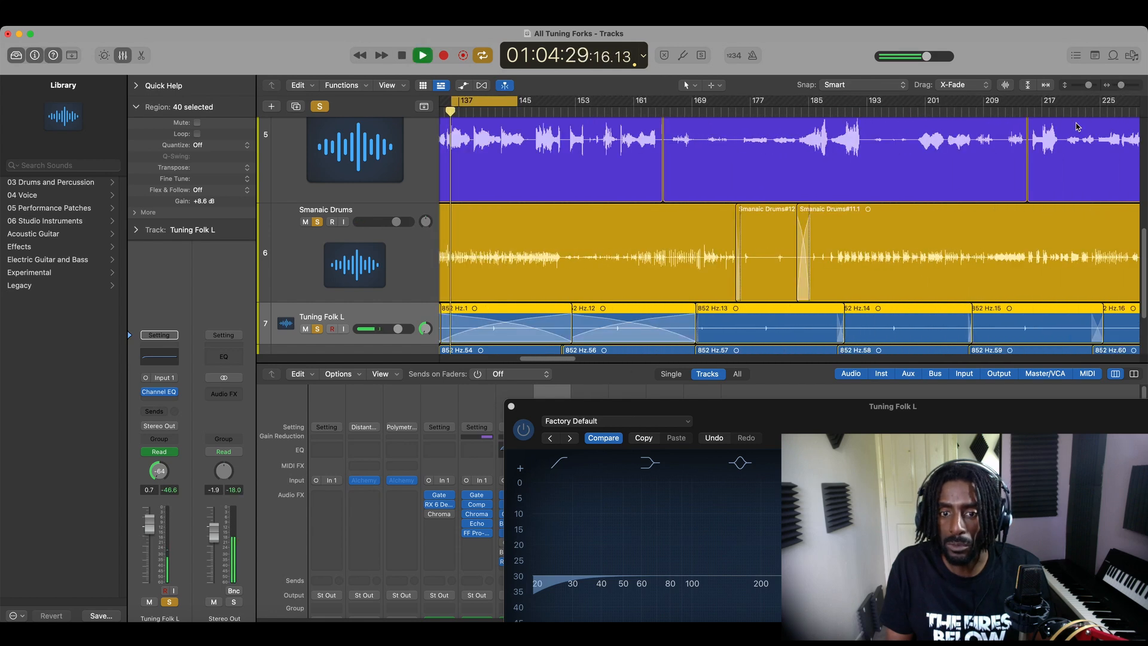
{"action": "key", "text": "space"}
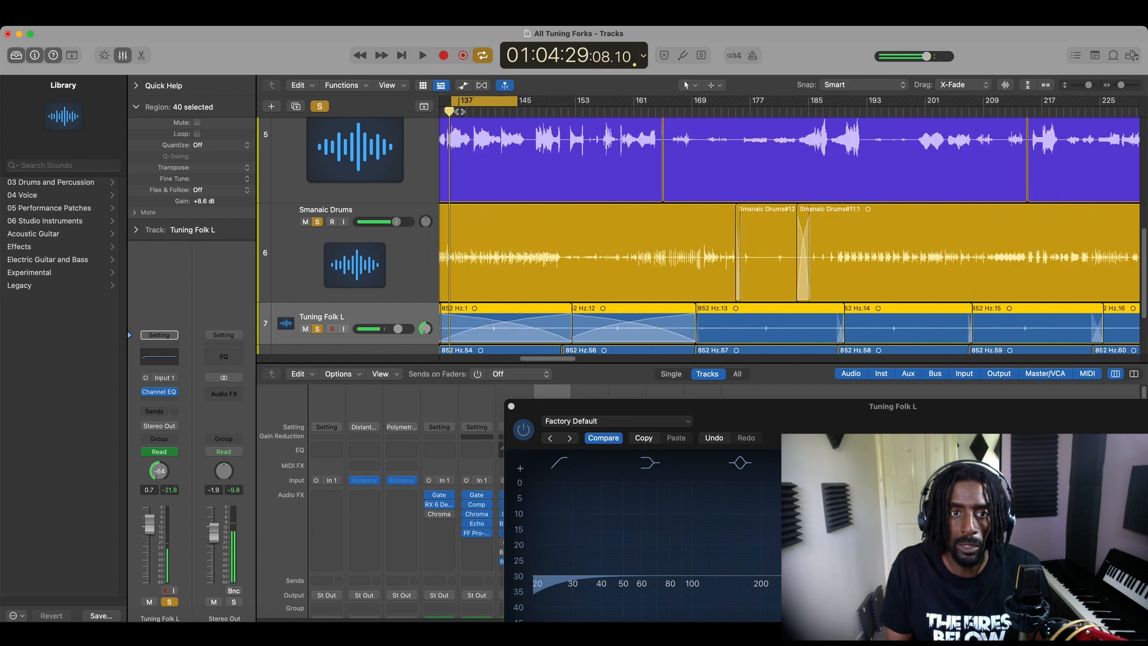
{"action": "left_click_drag", "start_coordinate": [452, 105], "coordinate": [489, 102]}
{"action": "key", "text": "space"}
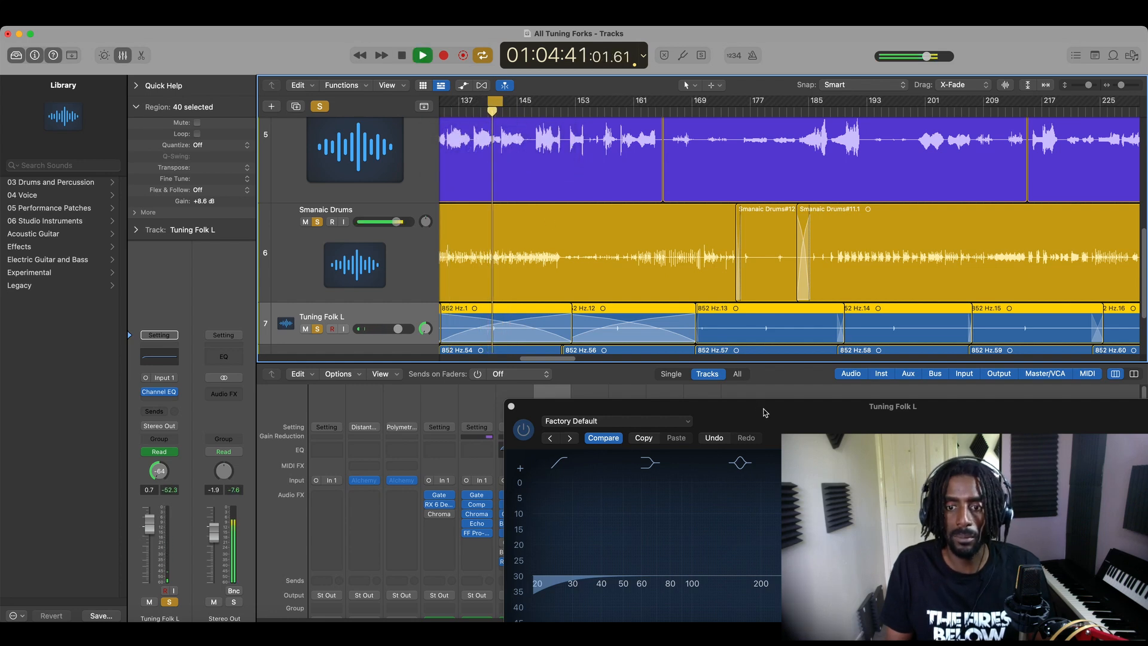
- Replay the loop with the EQ's low cut switched off, and raise its overall gain to about 5 dB
{"action": "left_click_drag", "start_coordinate": [763, 410], "coordinate": [616, 153]}
{"action": "key", "text": "space"}
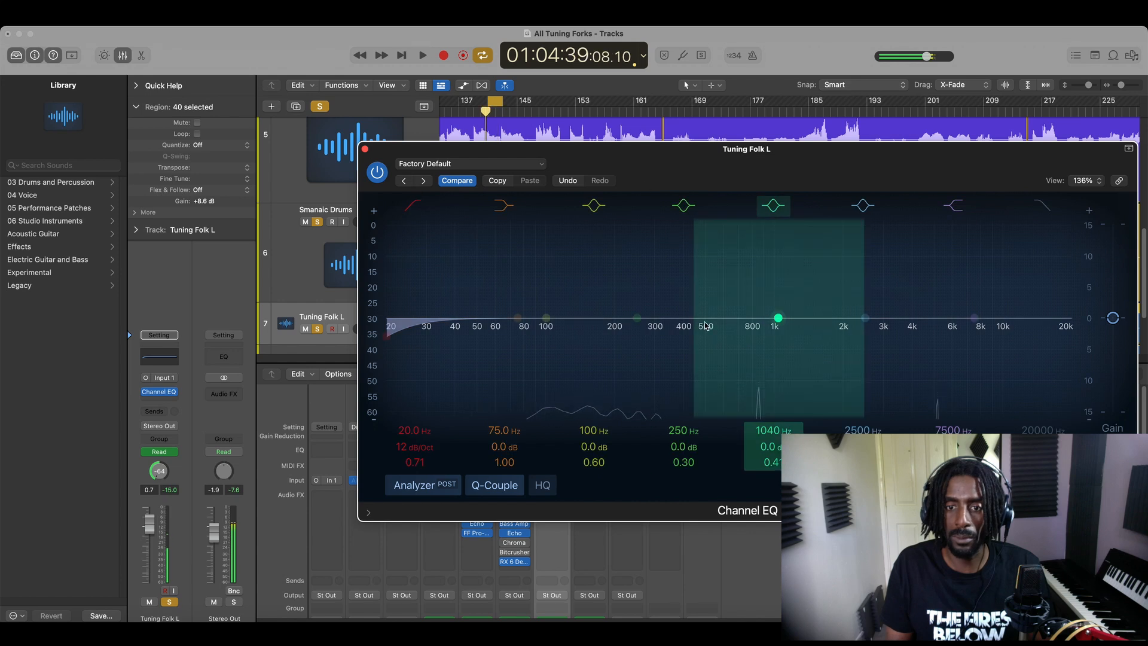
{"action": "key", "text": "space"}
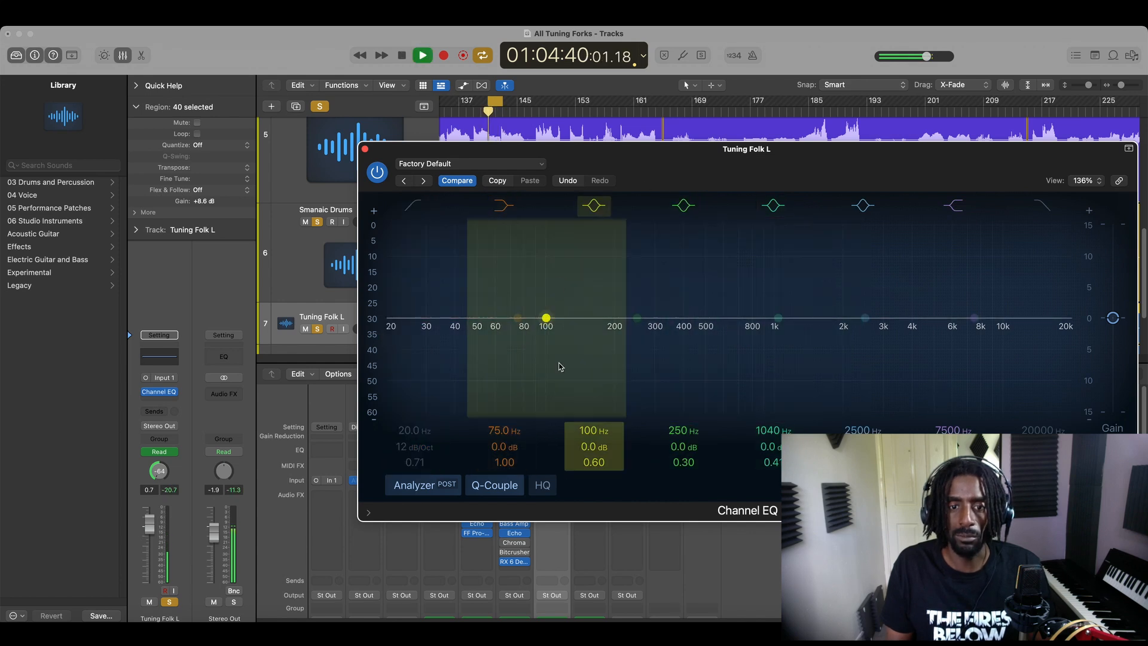
{"action": "key", "text": "space"}
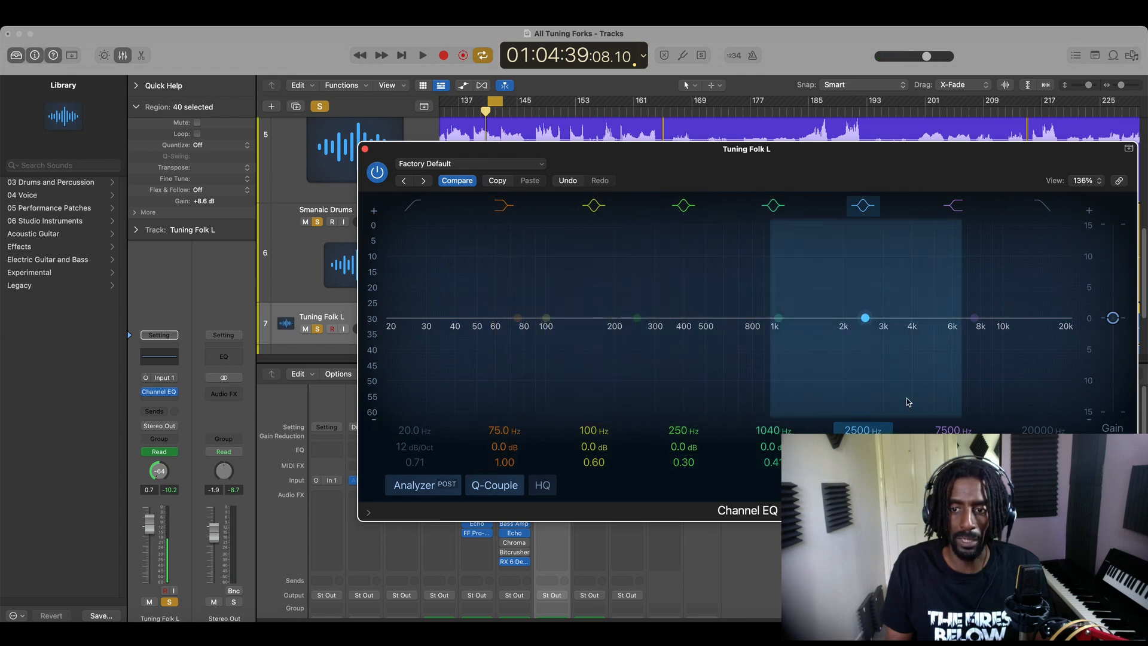
{"action": "key", "text": "space"}
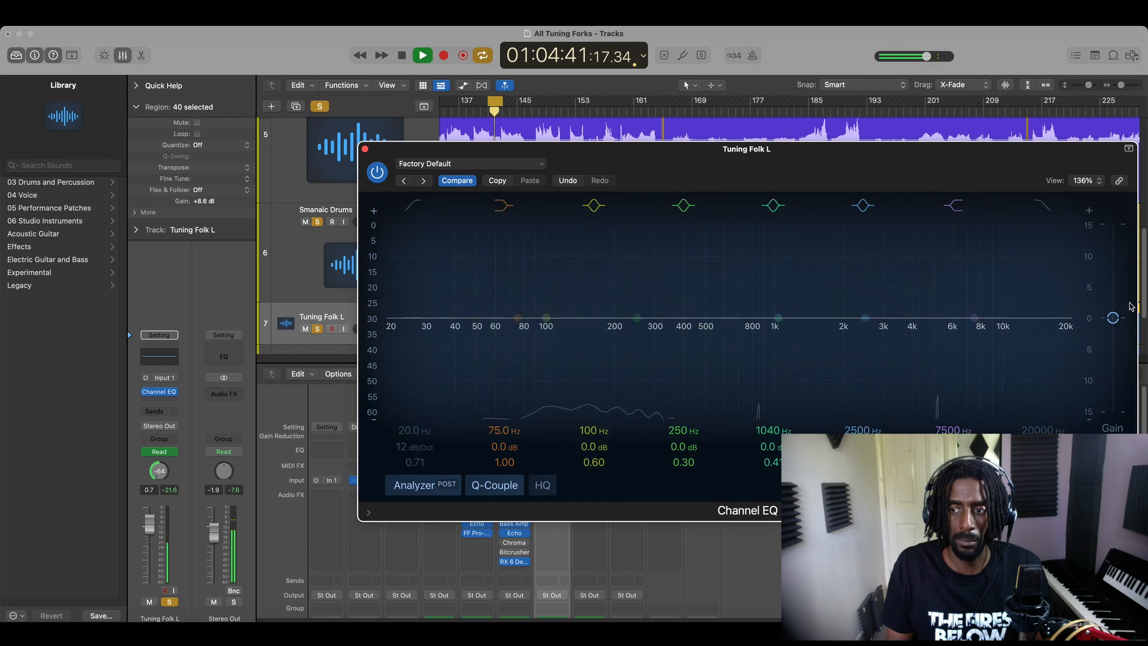
{"action": "left_click_drag", "start_coordinate": [1124, 318], "coordinate": [1114, 284]}
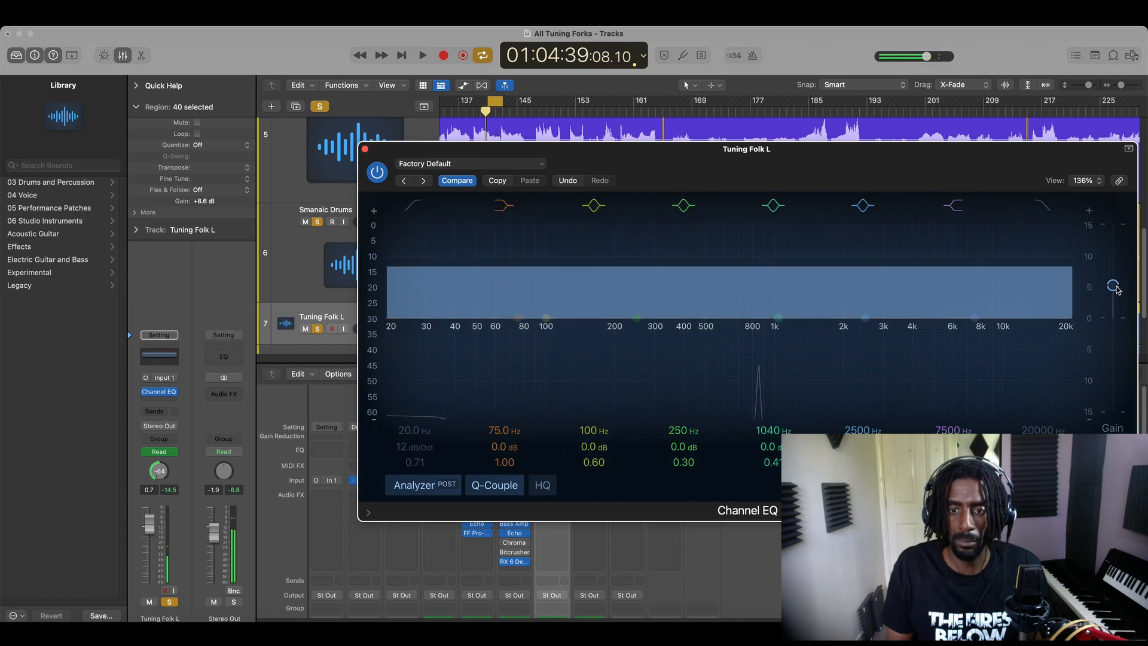
- Enable the Channel EQ's low cut again and raise its frequency to 675 Hz while listening to the loop
{"action": "left_click", "coordinate": [394, 317]}
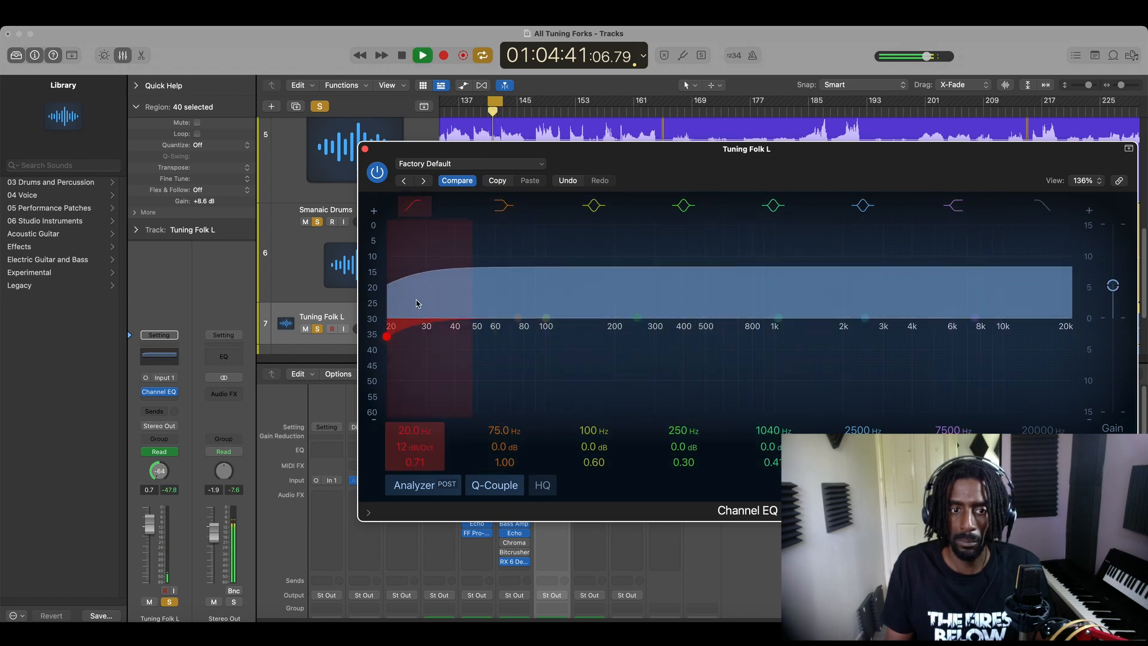
{"action": "left_click_drag", "start_coordinate": [393, 336], "coordinate": [630, 330]}
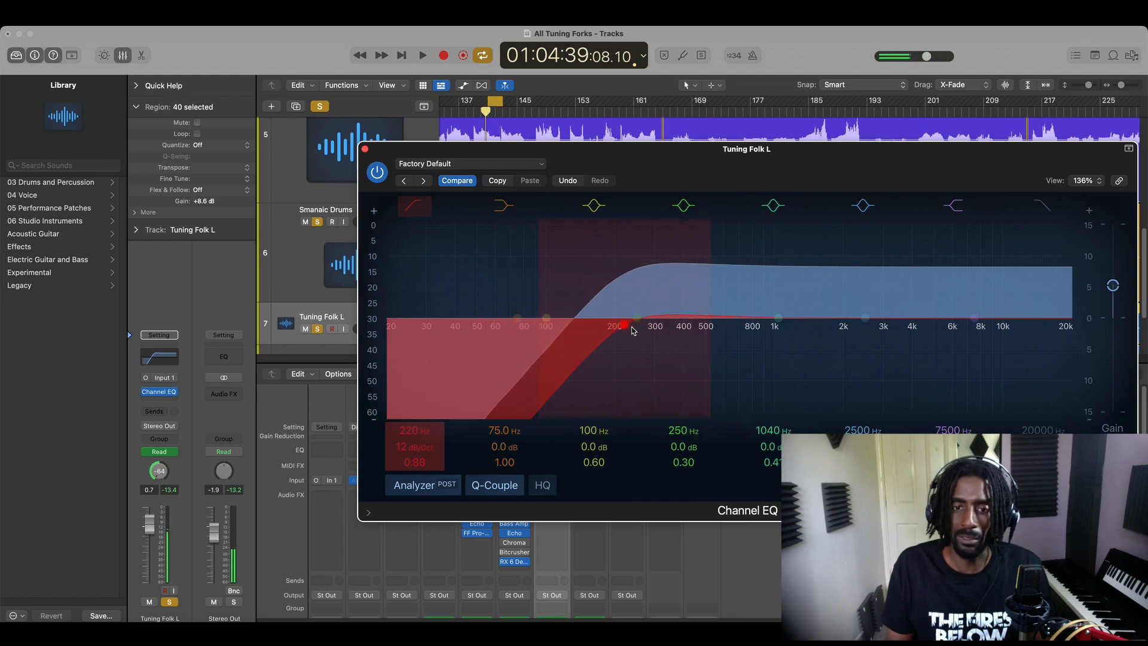
{"action": "key", "text": "space"}
{"action": "left_click_drag", "start_coordinate": [627, 331], "coordinate": [738, 334]}
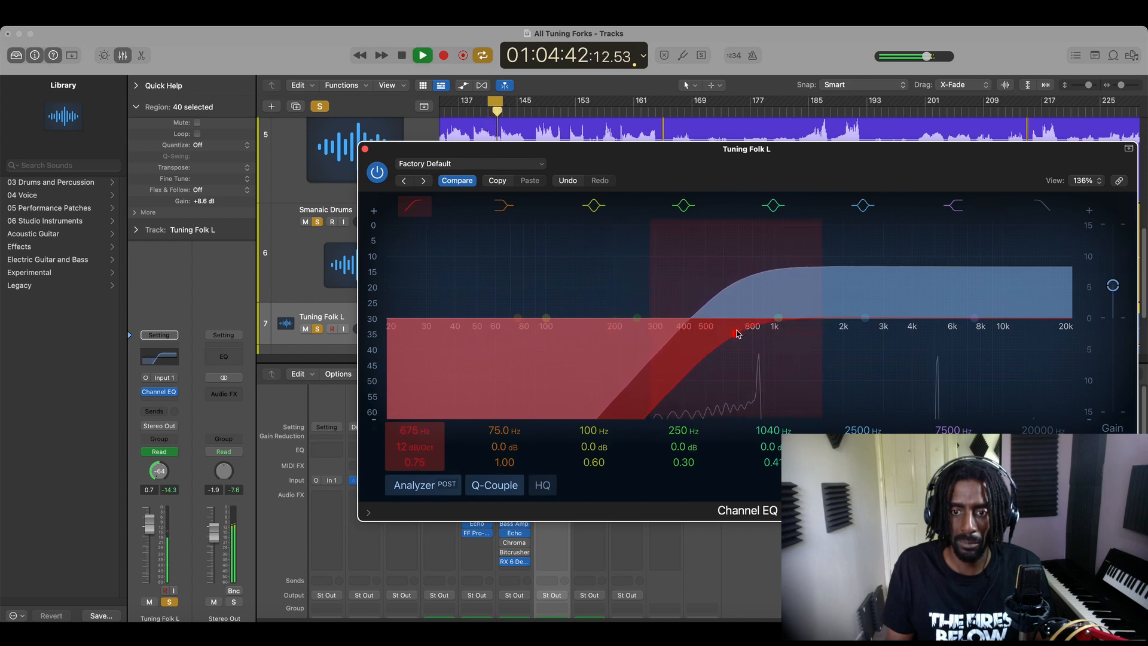
{"action": "key", "text": "space"}
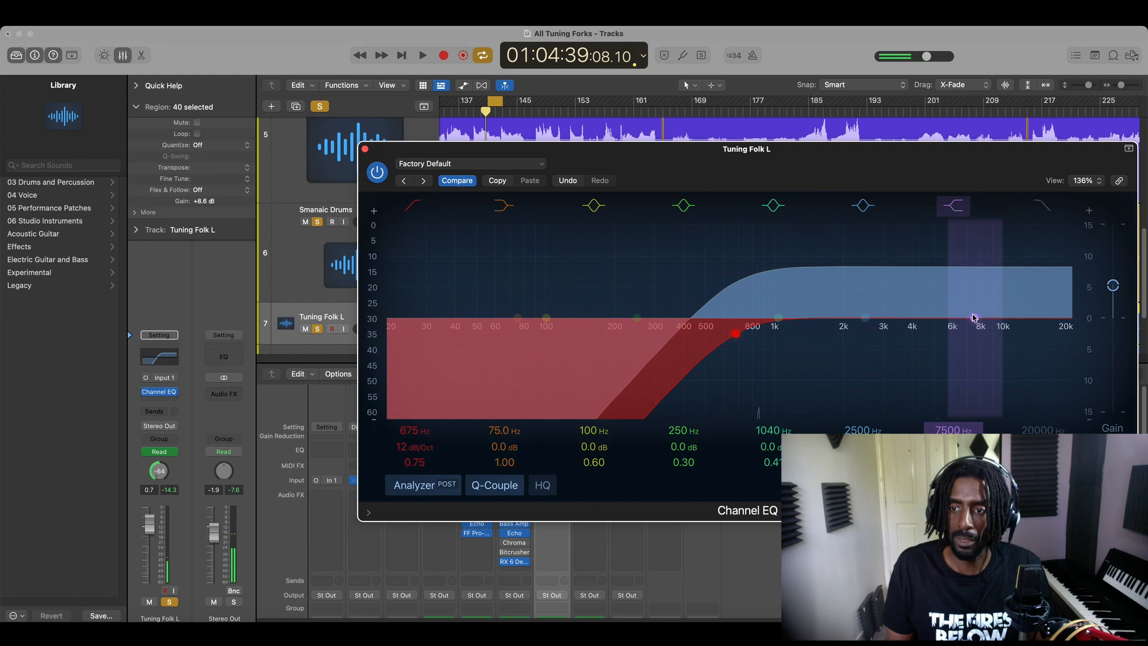
- Enable the Channel EQ's high cut and set its frequency to 15300 Hz during playback
{"action": "left_click", "coordinate": [1047, 207]}
{"action": "key", "text": "space"}
{"action": "left_click_drag", "start_coordinate": [1070, 336], "coordinate": [1042, 341]}
{"action": "key", "text": "space"}
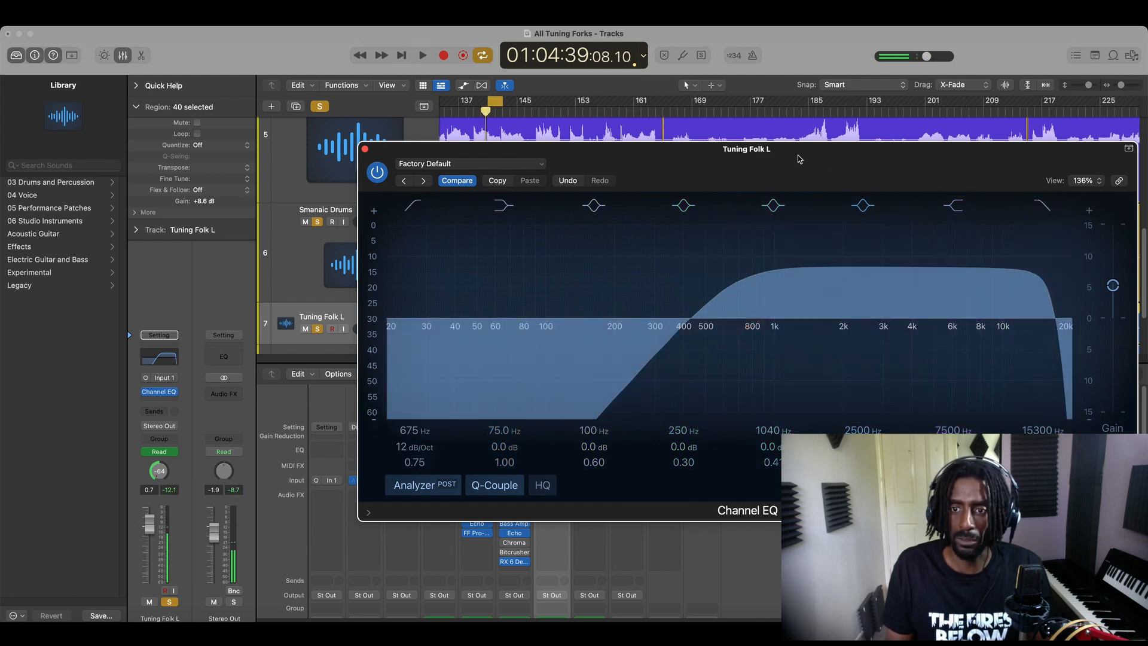
- Raise the Channel EQ's overall gain to about 6.5 dB, lower the low cut to 304 Hz, and audition the result
{"action": "left_click_drag", "start_coordinate": [798, 158], "coordinate": [742, 151]}
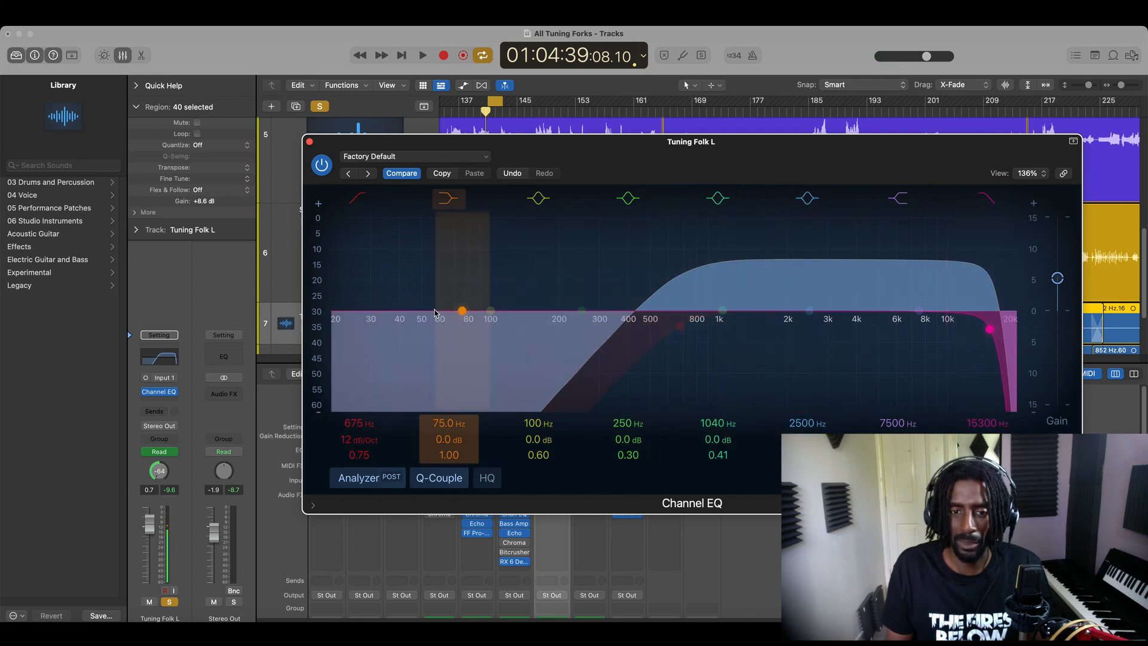
{"action": "left_click_drag", "start_coordinate": [372, 145], "coordinate": [578, 274]}
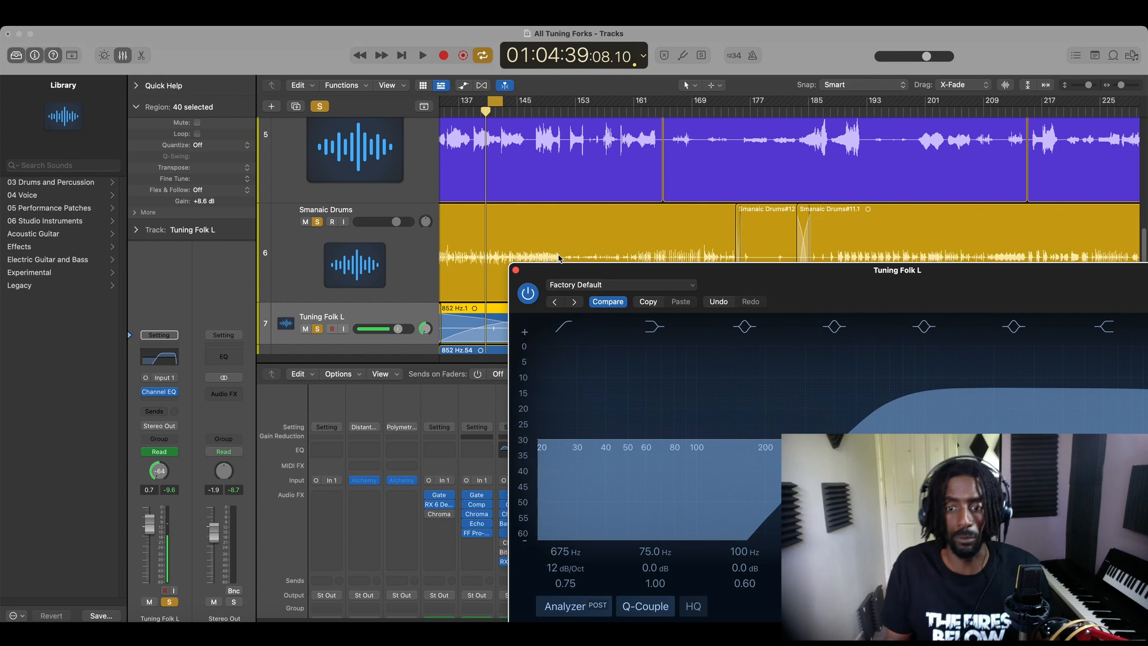
{"action": "left_click_drag", "start_coordinate": [560, 275], "coordinate": [352, 211]}
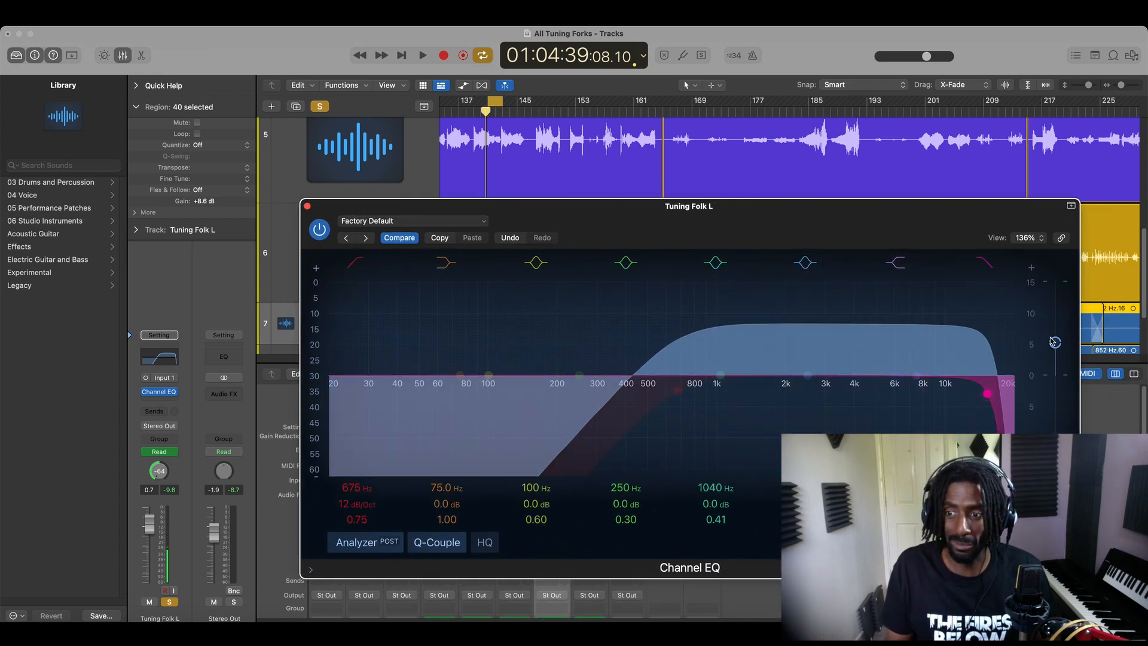
{"action": "left_click_drag", "start_coordinate": [1054, 342], "coordinate": [1054, 334]}
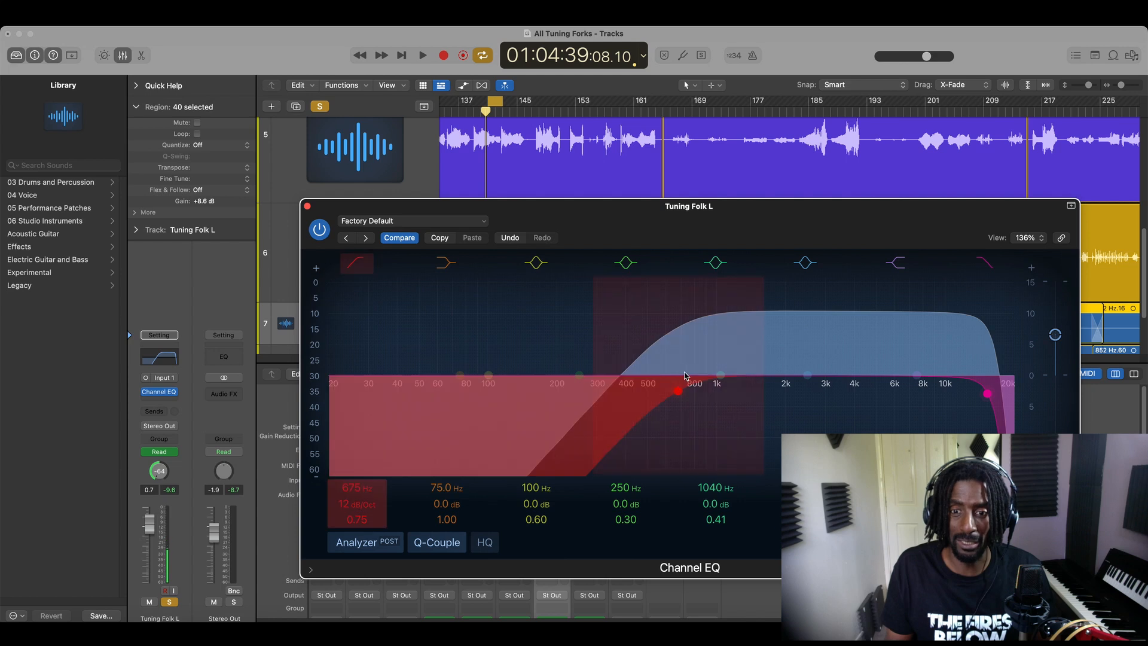
{"action": "left_click_drag", "start_coordinate": [671, 395], "coordinate": [591, 395]}
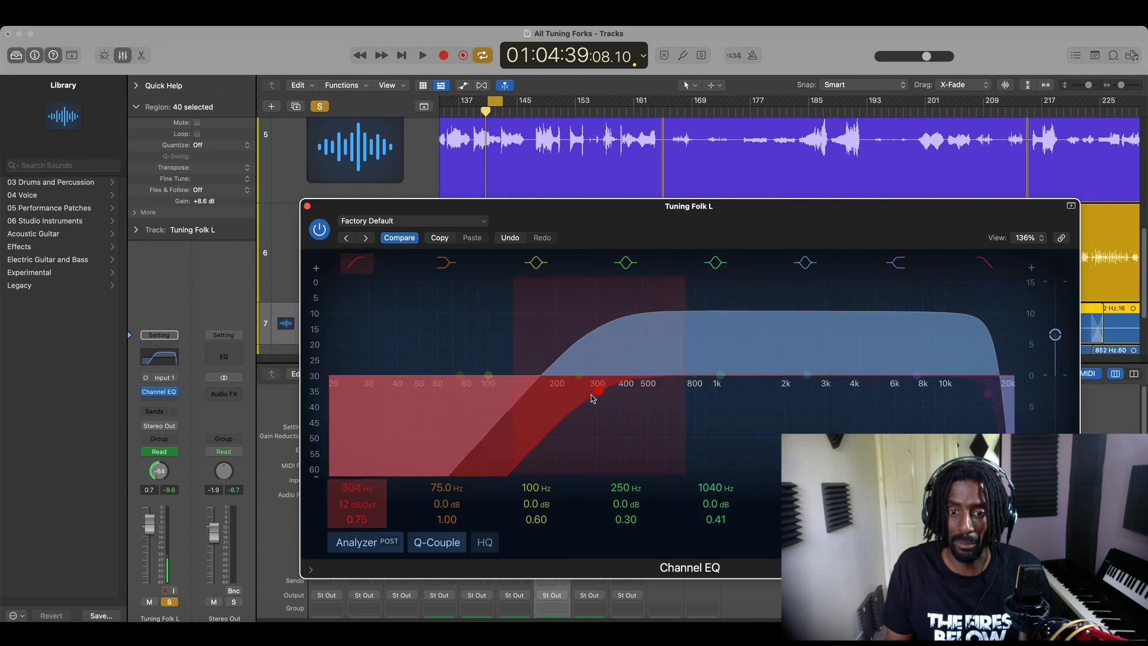
{"action": "key", "text": "space"}
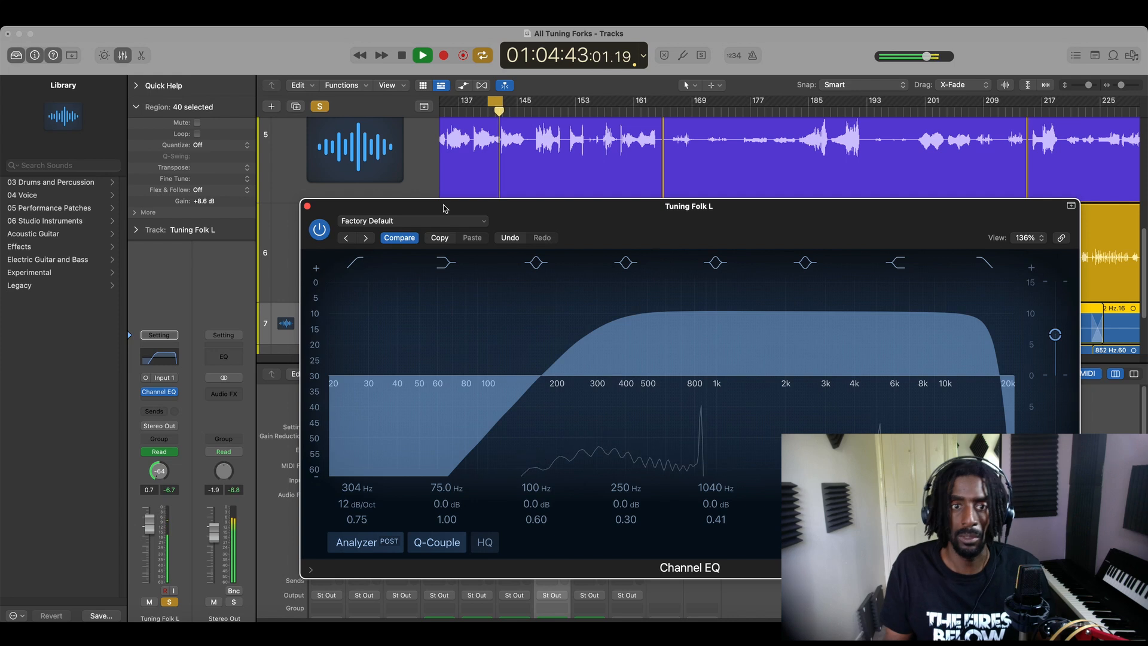
{"action": "key", "text": "space"}
{"action": "left_click_drag", "start_coordinate": [444, 208], "coordinate": [447, 208]}
- Insert a mono Space Designer reverb after the Channel EQ on the Tuning Folk L track
{"action": "left_click", "coordinate": [154, 404]}
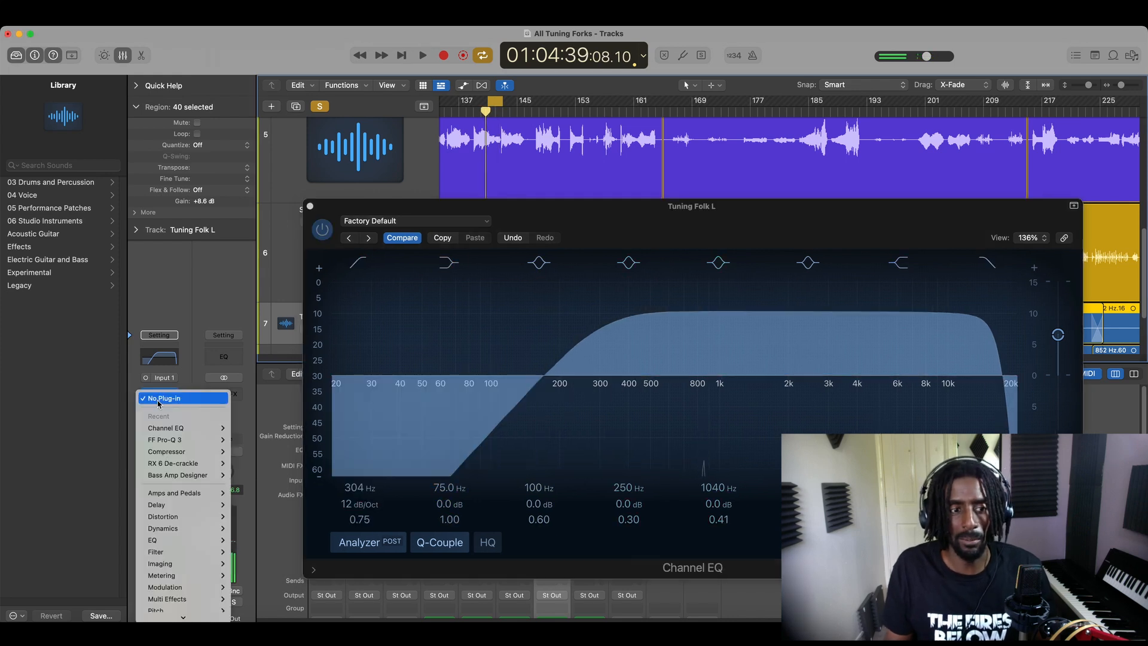
{"action": "mouse_move", "coordinate": [164, 510]}
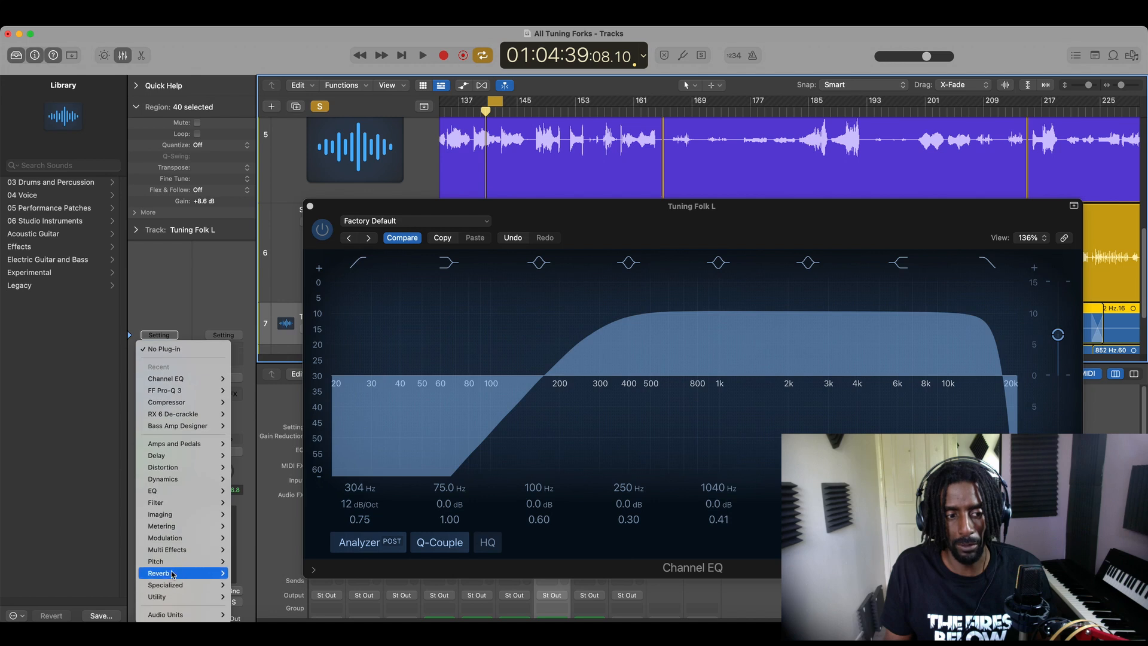
{"action": "mouse_move", "coordinate": [180, 572]}
{"action": "mouse_move", "coordinate": [321, 427]}
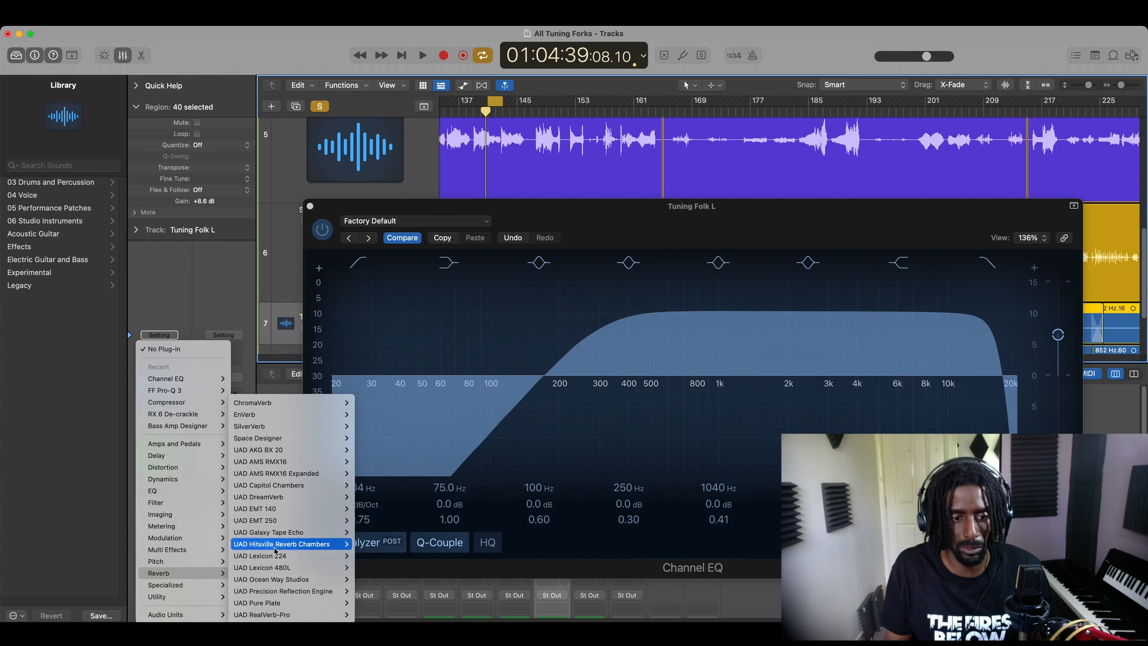
{"action": "mouse_move", "coordinate": [263, 419]}
{"action": "mouse_move", "coordinate": [268, 439]}
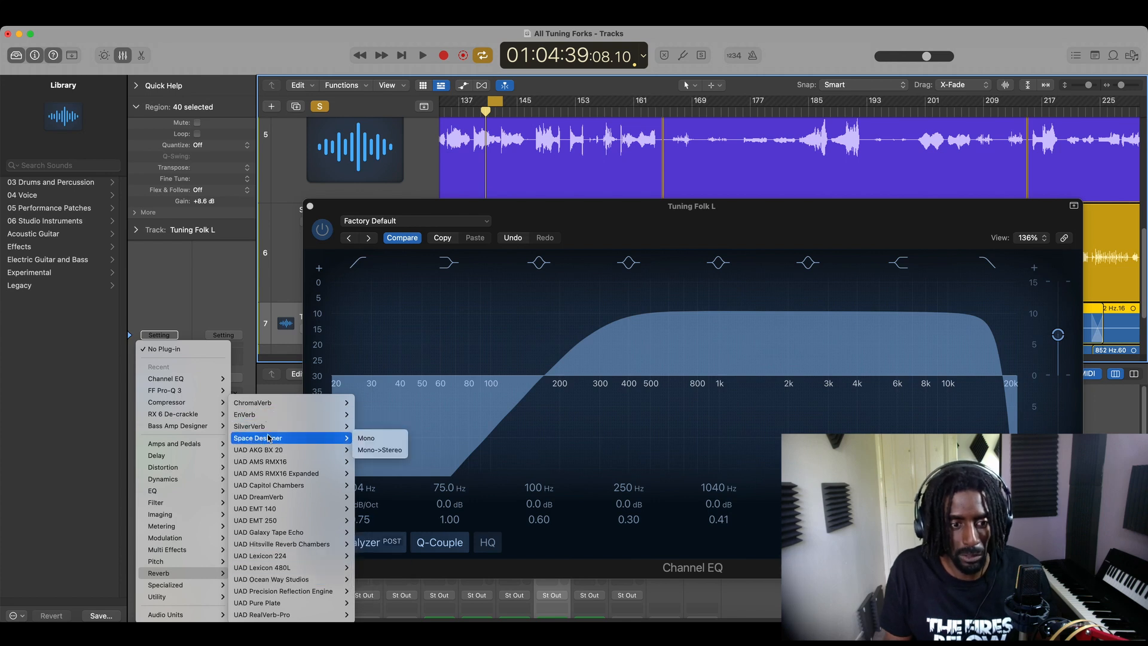
{"action": "left_click", "coordinate": [386, 439]}
- Set Space Designer's crossover frequency to 1.80 kHz while auditioning the reverb on the loop
{"action": "key", "text": "space"}
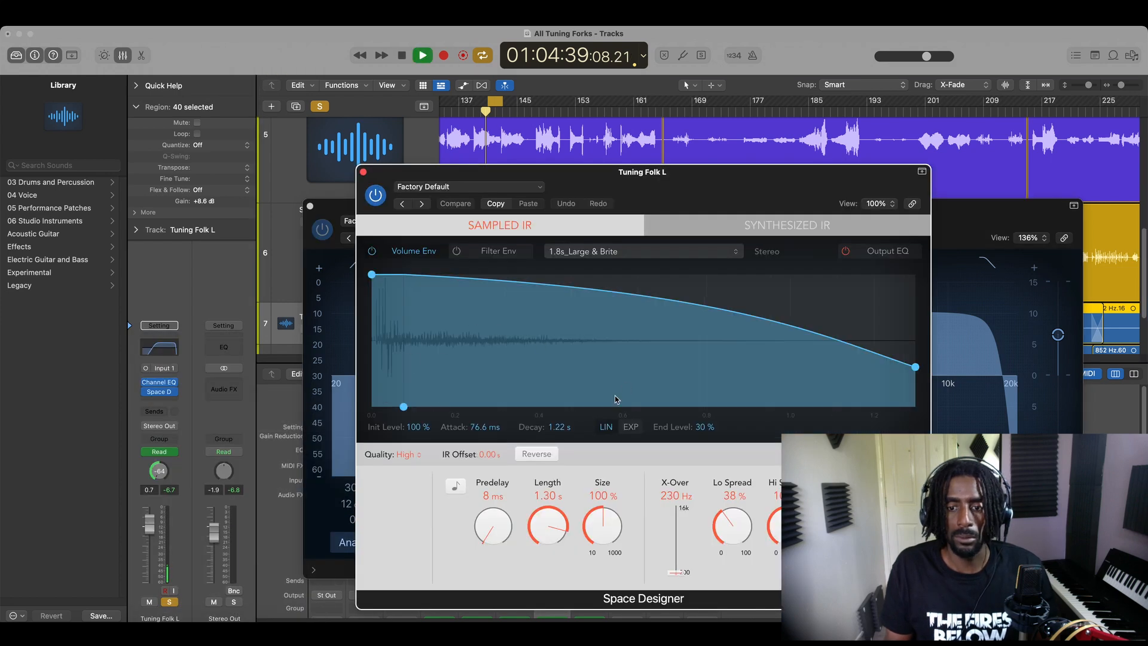
{"action": "left_click_drag", "start_coordinate": [894, 523], "coordinate": [894, 540]}
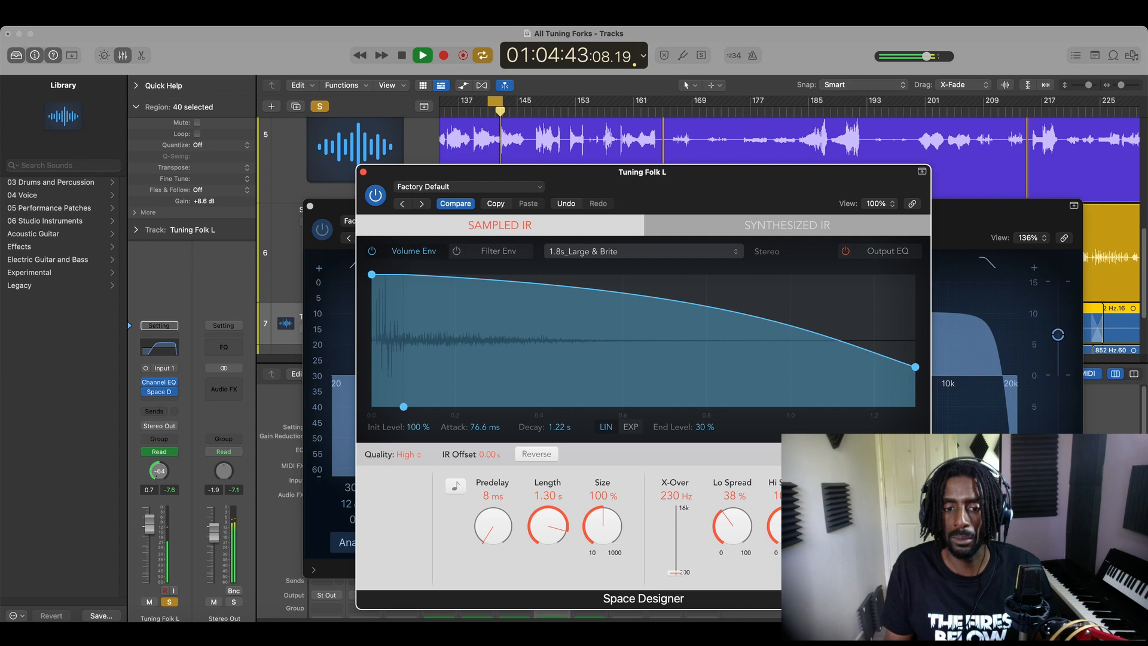
{"action": "key", "text": "space"}
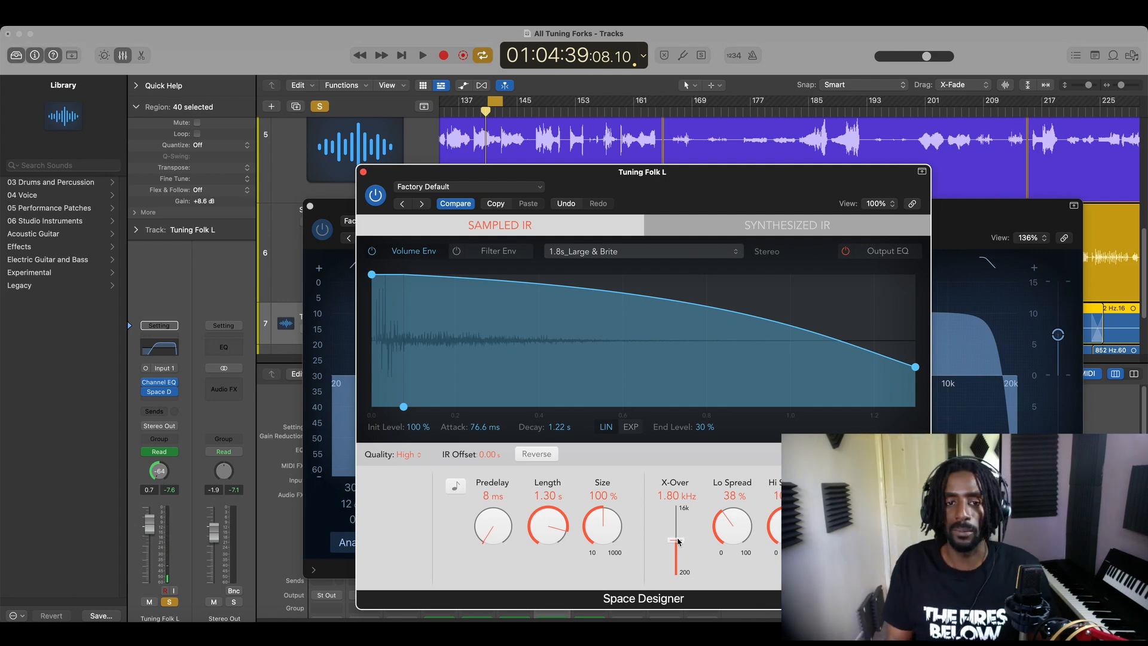
{"action": "key", "text": "space"}
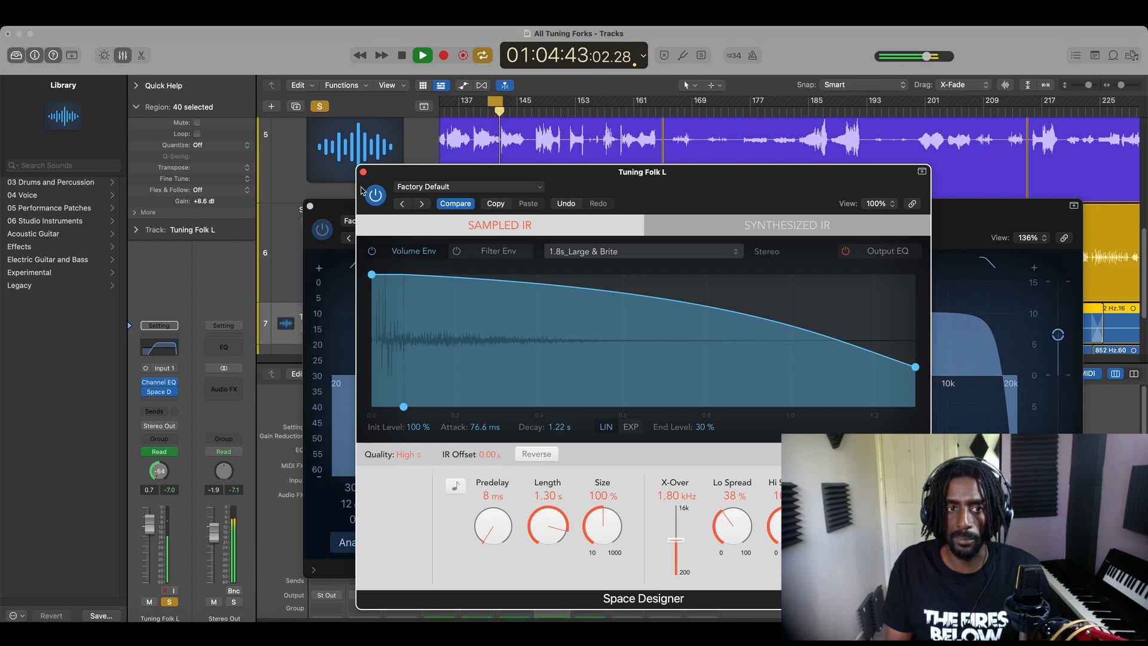
{"action": "key", "text": "space"}
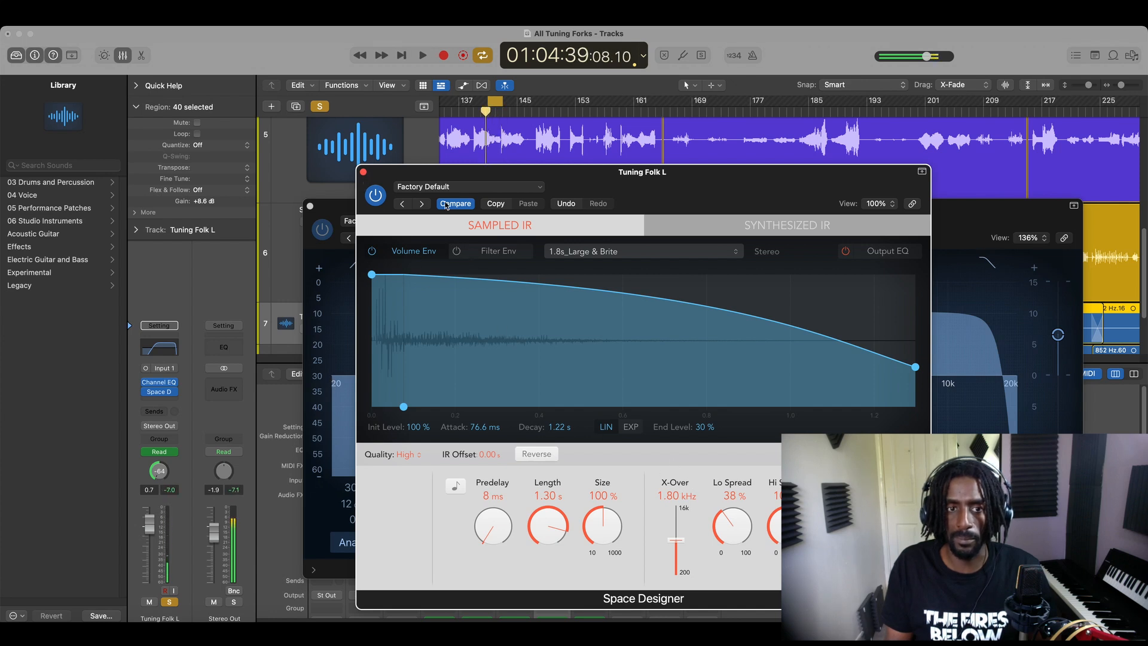
- Close the Space Designer and Channel EQ windows of the Tuning Folk L track
{"action": "left_click_drag", "start_coordinate": [402, 170], "coordinate": [747, 246]}
{"action": "left_click_drag", "start_coordinate": [508, 213], "coordinate": [595, 200]}
{"action": "left_click", "coordinate": [554, 208]}
{"action": "left_click", "coordinate": [394, 191]}
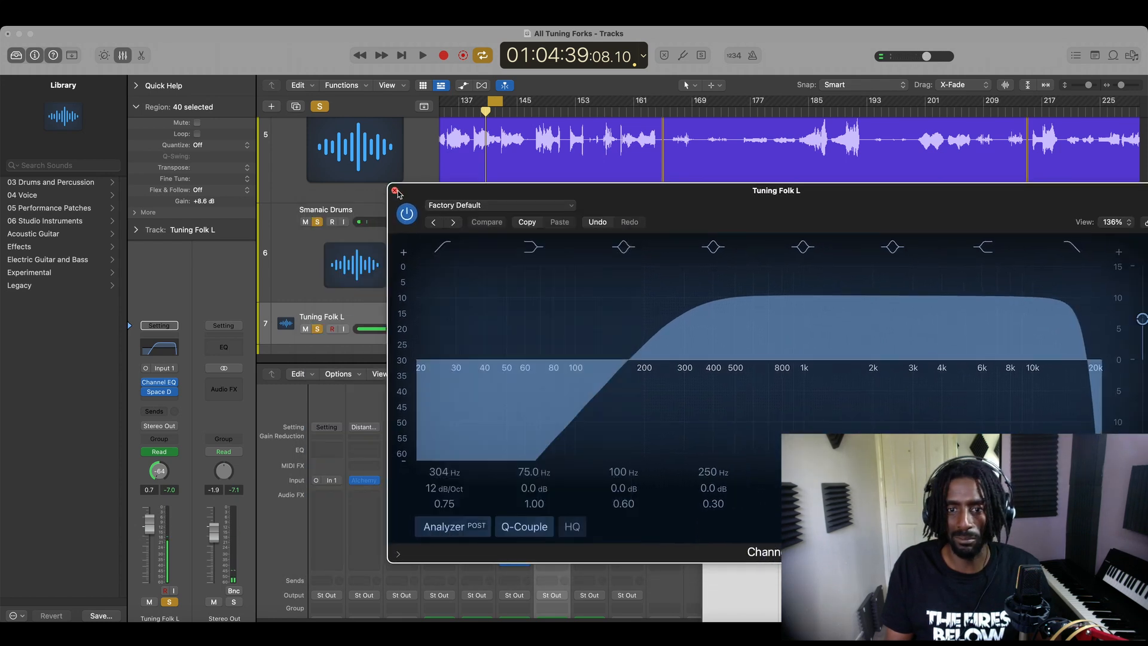
{"action": "left_click", "coordinate": [394, 190]}
{"action": "left_click", "coordinate": [709, 249]}
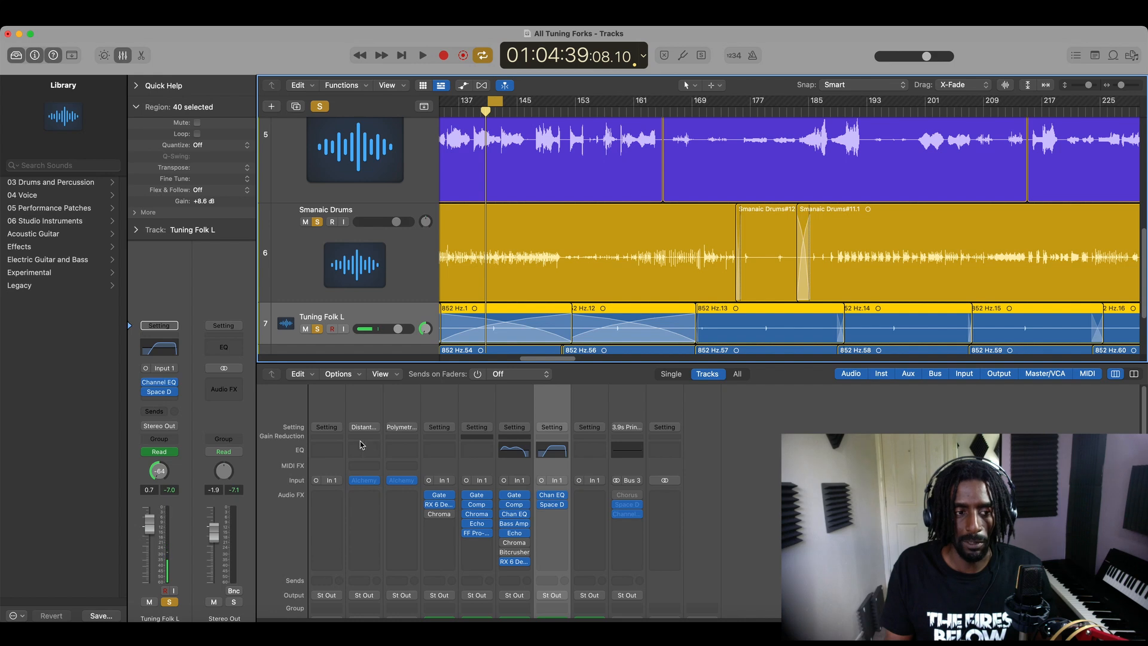
- Raise the Channel EQ's low cut on Tuning Folk L to 3240 Hz while auditioning the loop, and close the EQ
{"action": "key", "text": "space"}
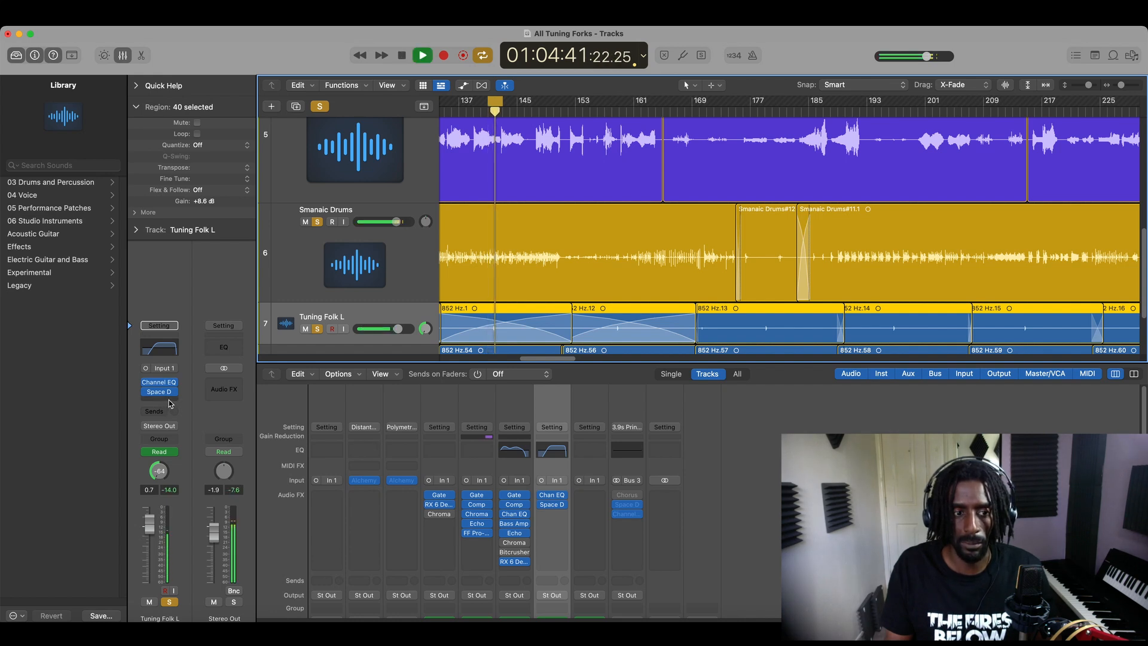
{"action": "key", "text": "space"}
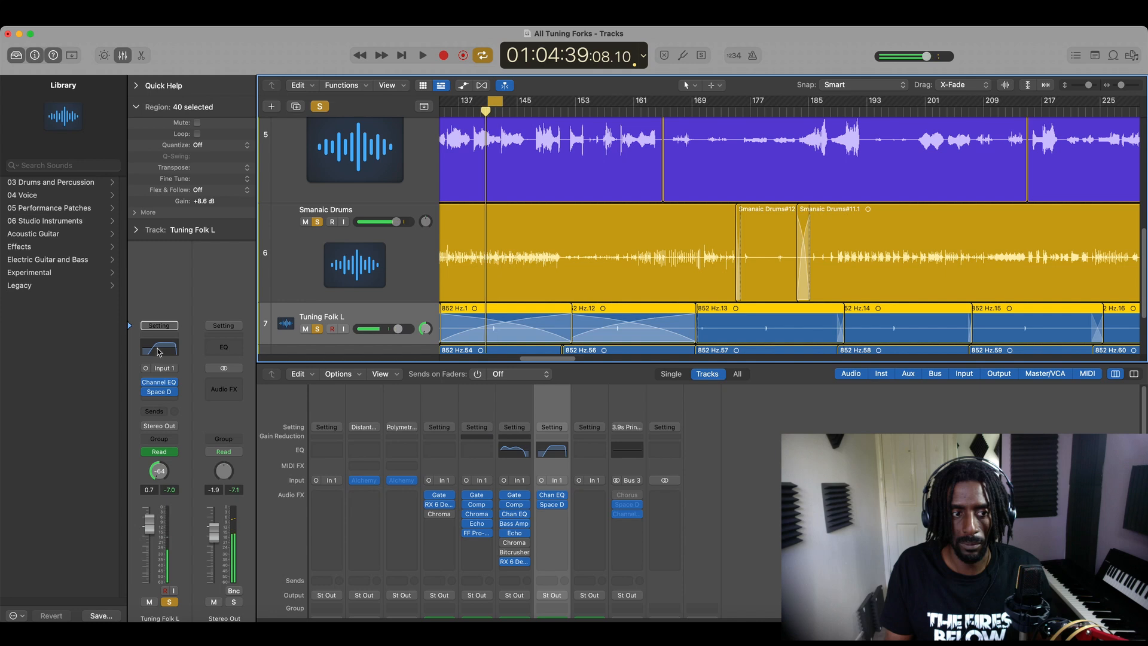
{"action": "left_click", "coordinate": [159, 346]}
{"action": "left_click_drag", "start_coordinate": [668, 364], "coordinate": [718, 361]}
{"action": "left_click", "coordinate": [575, 360]}
{"action": "left_click_drag", "start_coordinate": [575, 359], "coordinate": [836, 387]}
{"action": "key", "text": "space"}
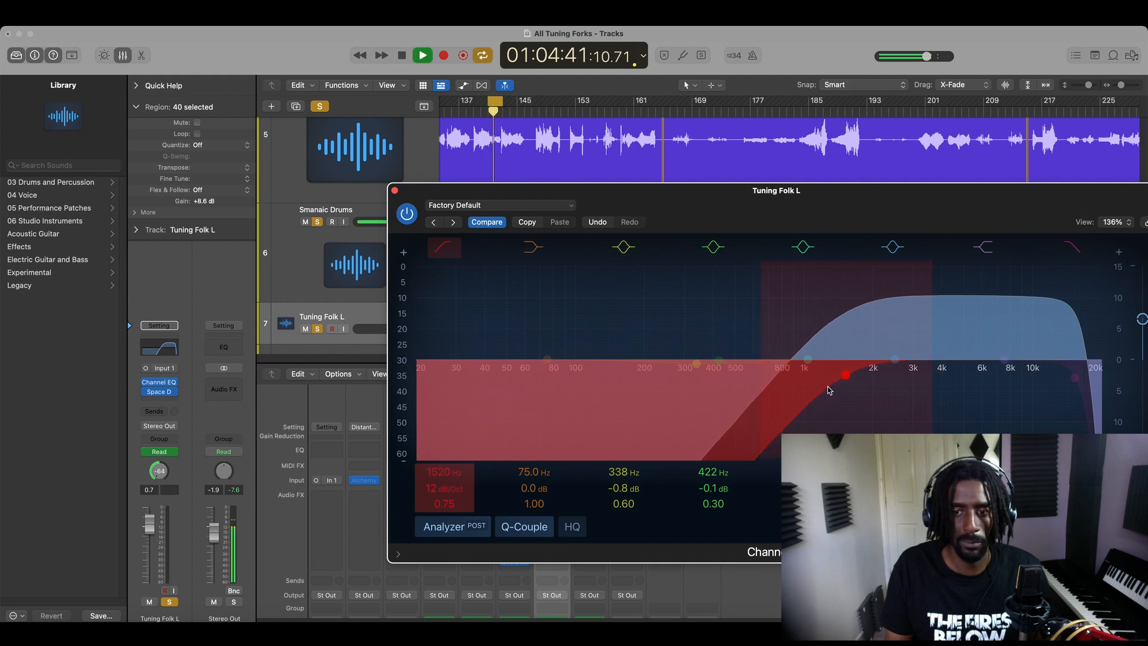
{"action": "left_click_drag", "start_coordinate": [829, 389], "coordinate": [905, 393]}
{"action": "key", "text": "space"}
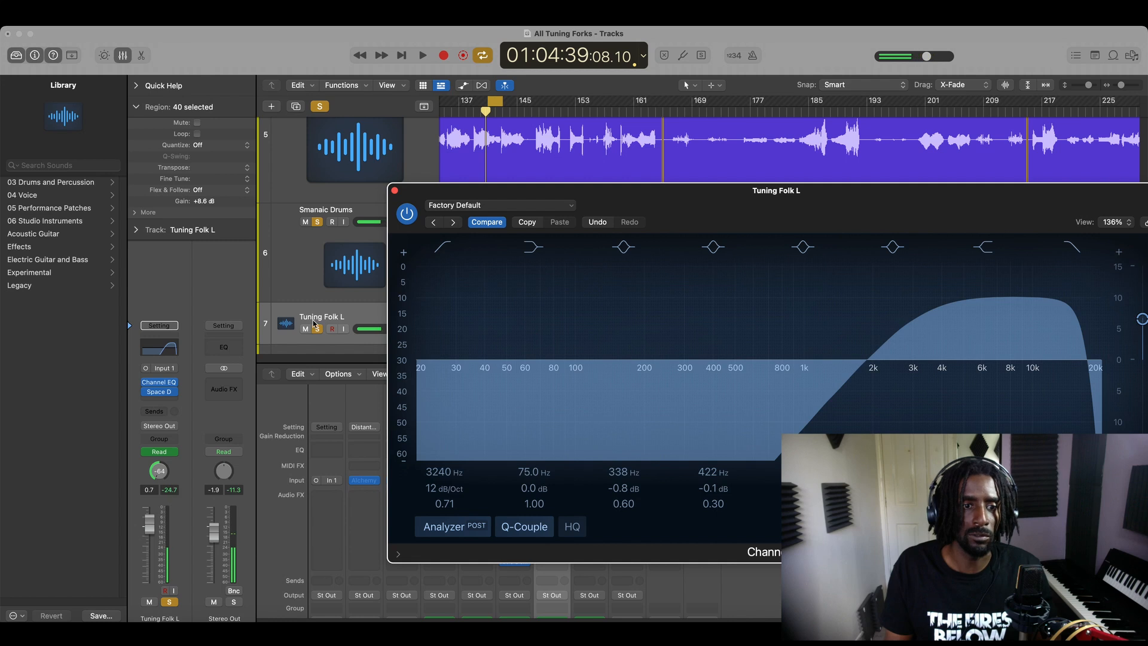
{"action": "left_click", "coordinate": [394, 192]}
- Pan Tuning Folk L to about +1, take Tuning Folk R out of solo, and audition Tuning Folk L on the loop
{"action": "scroll", "coordinate": [410, 289], "scroll_direction": "down", "scroll_amount": 3}
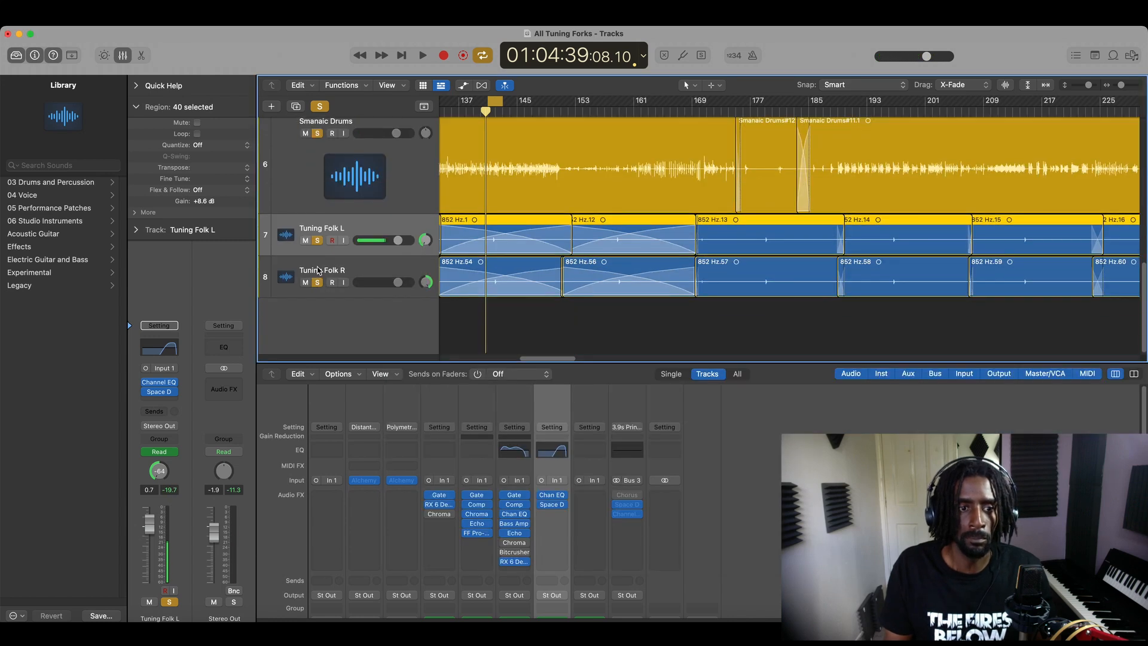
{"action": "left_click", "coordinate": [317, 241]}
{"action": "left_click_drag", "start_coordinate": [425, 244], "coordinate": [425, 241]}
{"action": "left_click", "coordinate": [318, 282]}
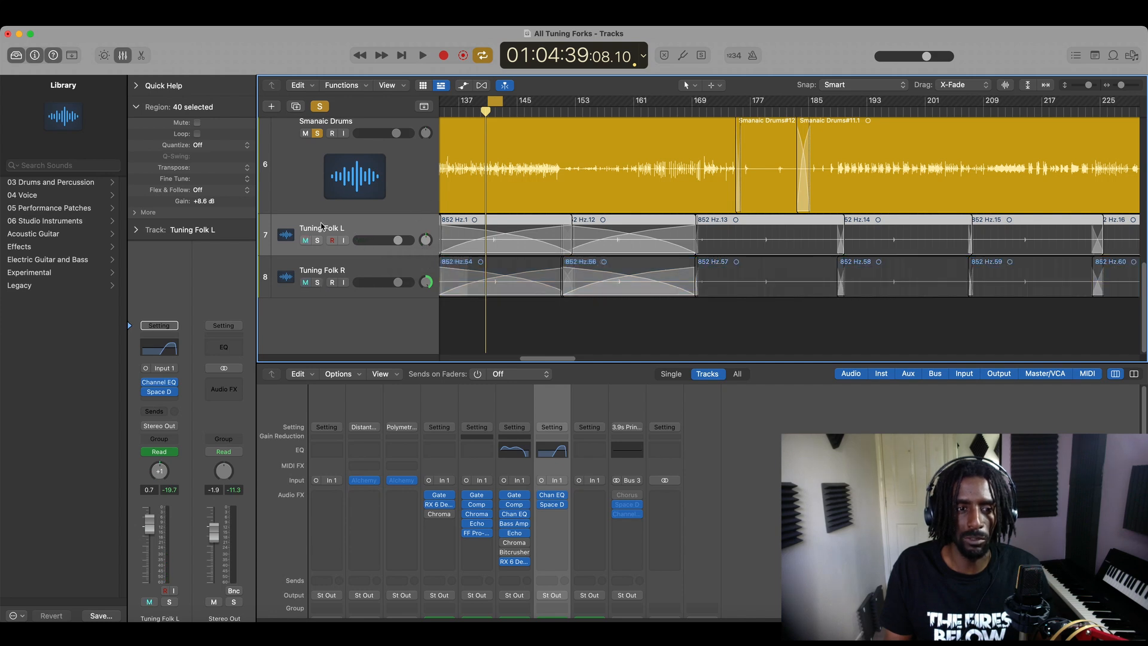
{"action": "left_click", "coordinate": [317, 240]}
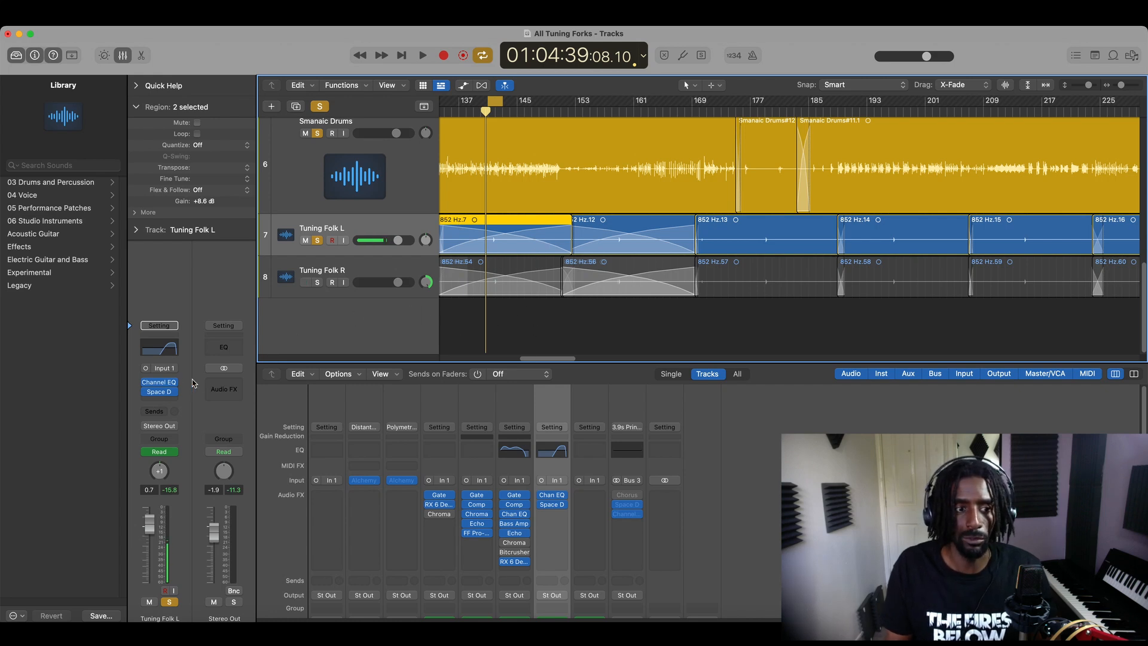
{"action": "key", "text": "space"}
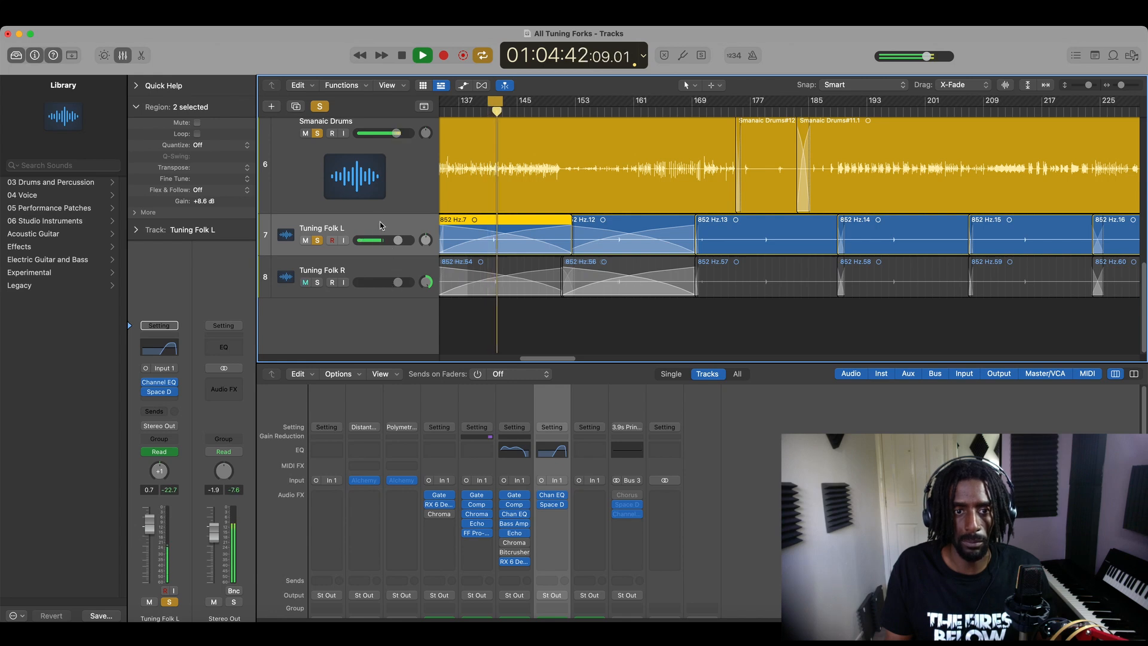
{"action": "key", "text": "space"}
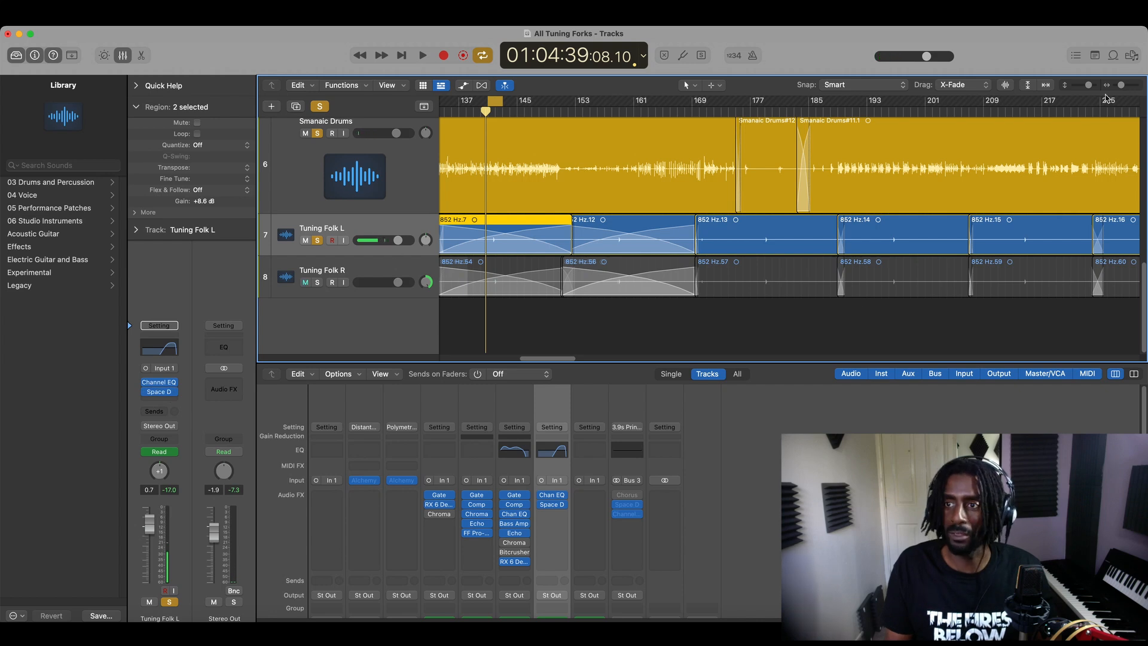
- Take the Vox track out of solo and set the gain of all Tuning Folk L and R regions to +12.6 dB
{"action": "left_click_drag", "start_coordinate": [1121, 85], "coordinate": [1116, 85]}
{"action": "mouse_move", "coordinate": [978, 231]}
{"action": "left_mouse_down"}
{"action": "mouse_move", "coordinate": [331, 308]}
{"action": "mouse_move", "coordinate": [341, 305]}
{"action": "left_mouse_up"}
{"action": "key", "text": "space"}
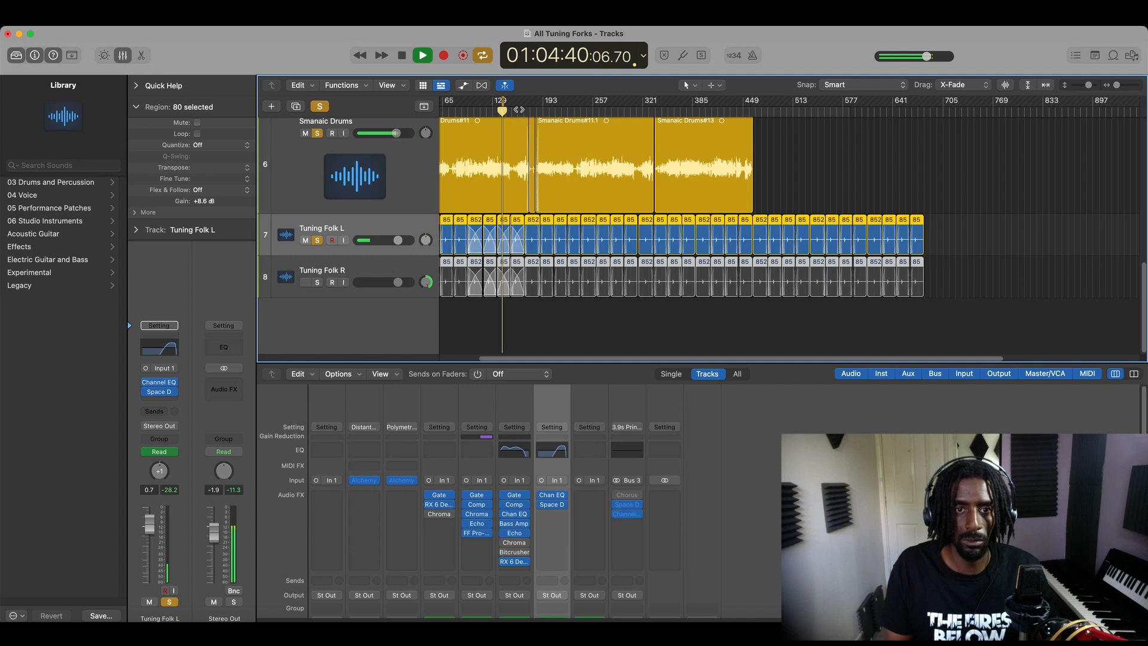
{"action": "scroll", "coordinate": [433, 332], "scroll_direction": "up", "scroll_amount": 10}
{"action": "key", "text": "space"}
{"action": "scroll", "coordinate": [452, 294], "scroll_direction": "down", "scroll_amount": 4}
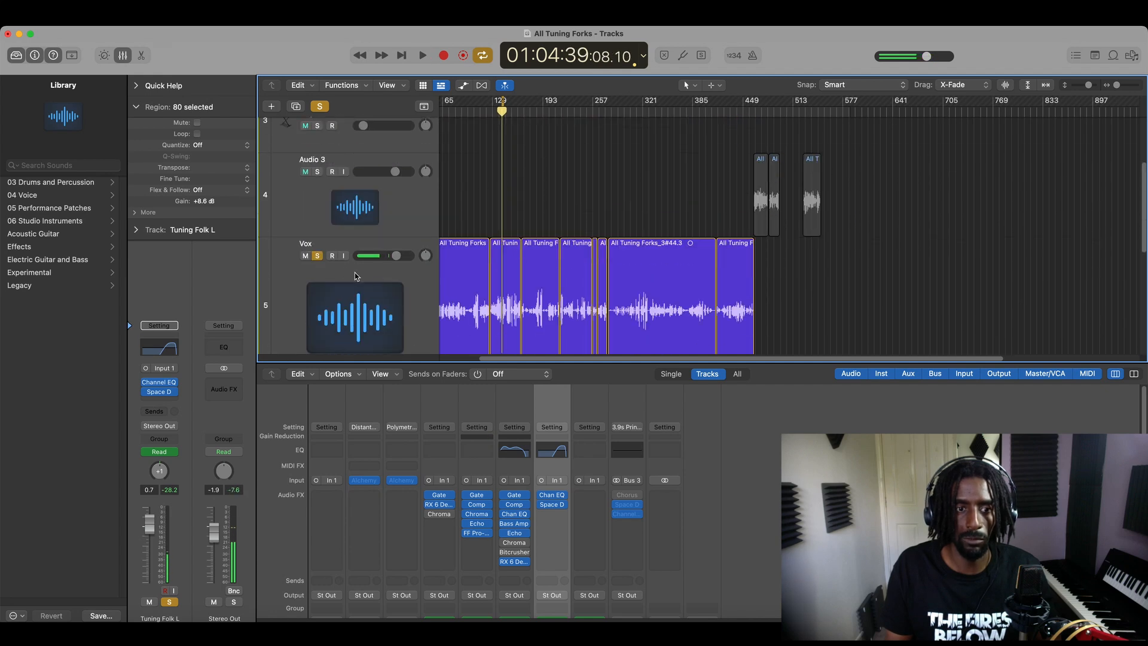
{"action": "left_click", "coordinate": [317, 256]}
{"action": "scroll", "coordinate": [475, 277], "scroll_direction": "down", "scroll_amount": 10}
{"action": "key", "text": "space"}
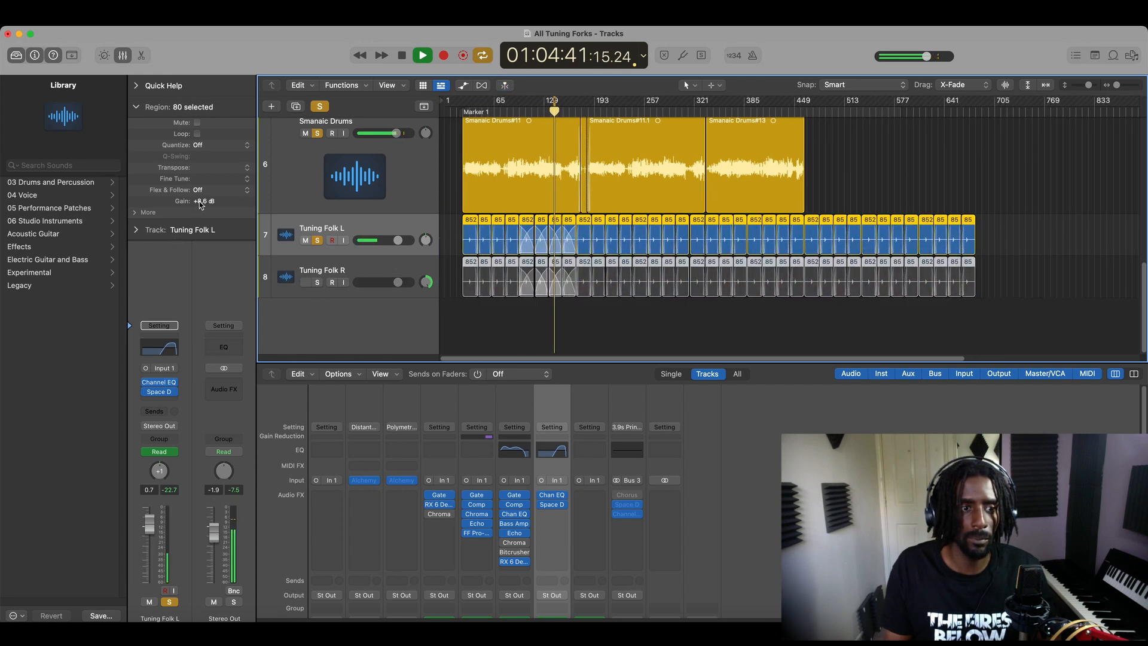
{"action": "left_click_drag", "start_coordinate": [200, 187], "coordinate": [203, 114]}
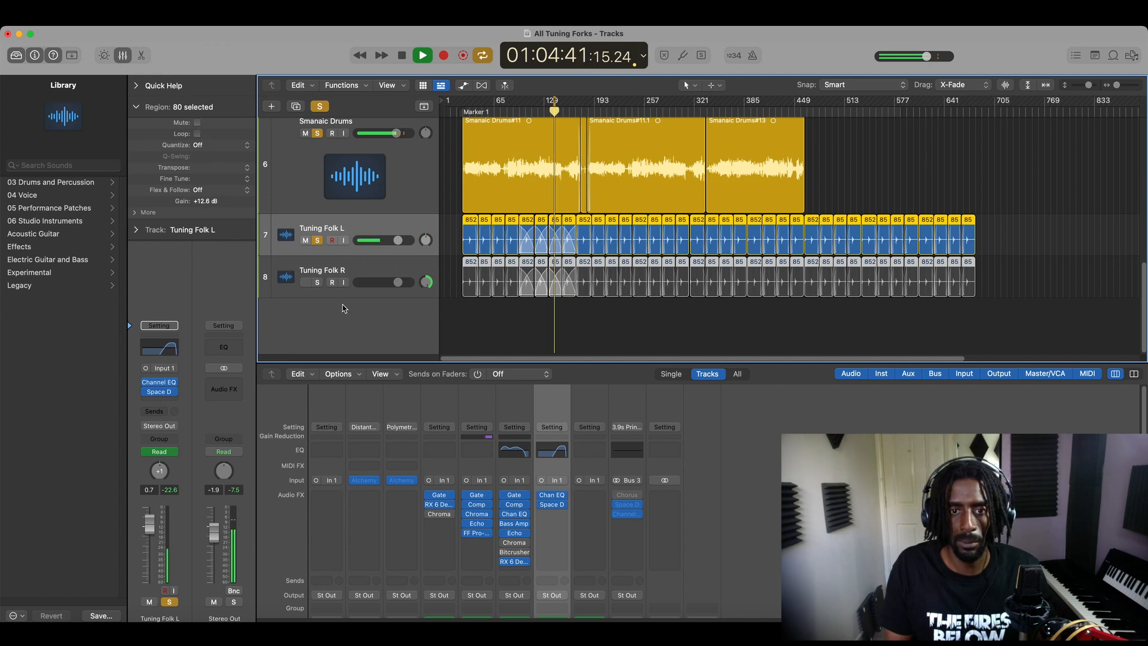
- Solo Tuning Folk R and copy Tuning Folk L's Channel EQ and Space Designer onto it
{"action": "left_click", "coordinate": [318, 281]}
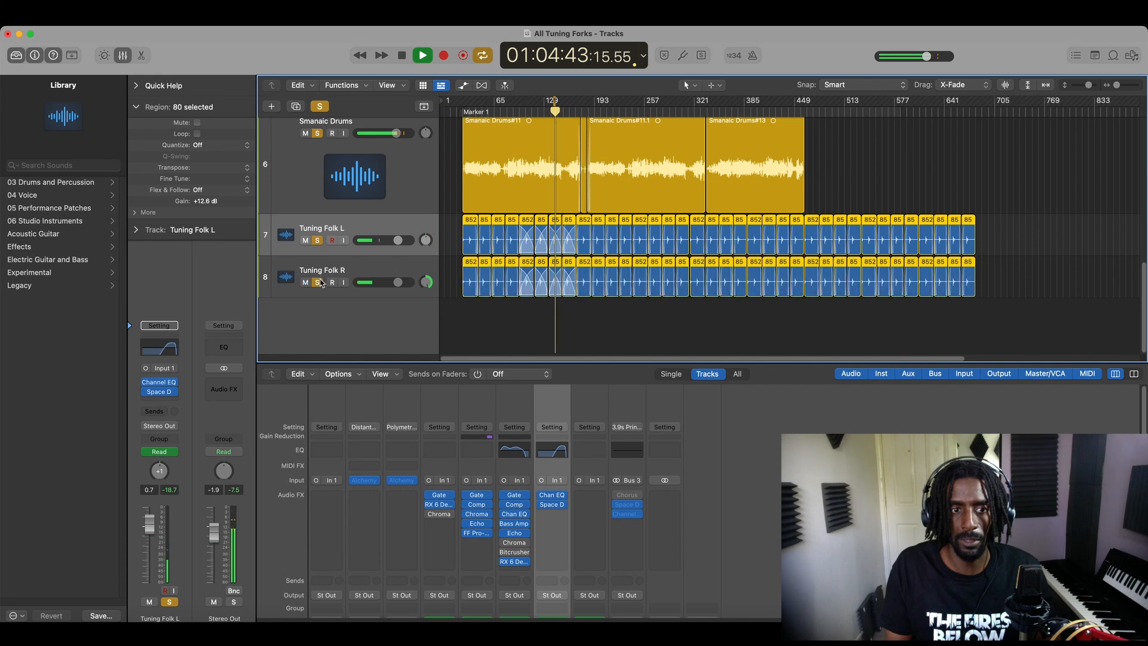
{"action": "key", "text": "space"}
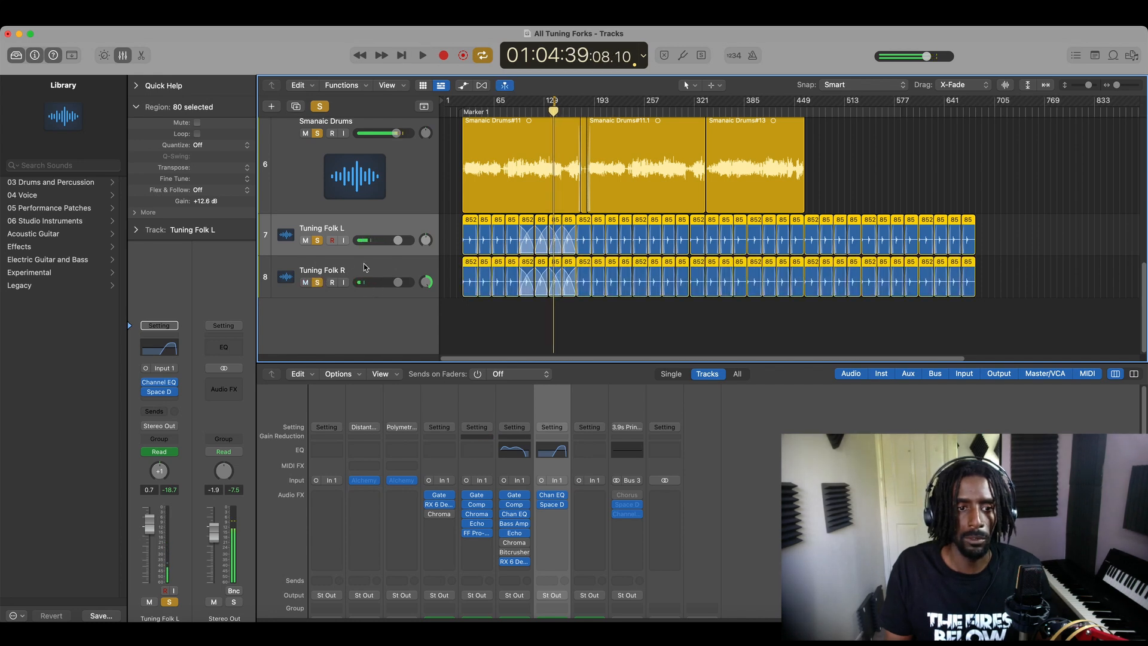
{"action": "left_click", "coordinate": [363, 263]}
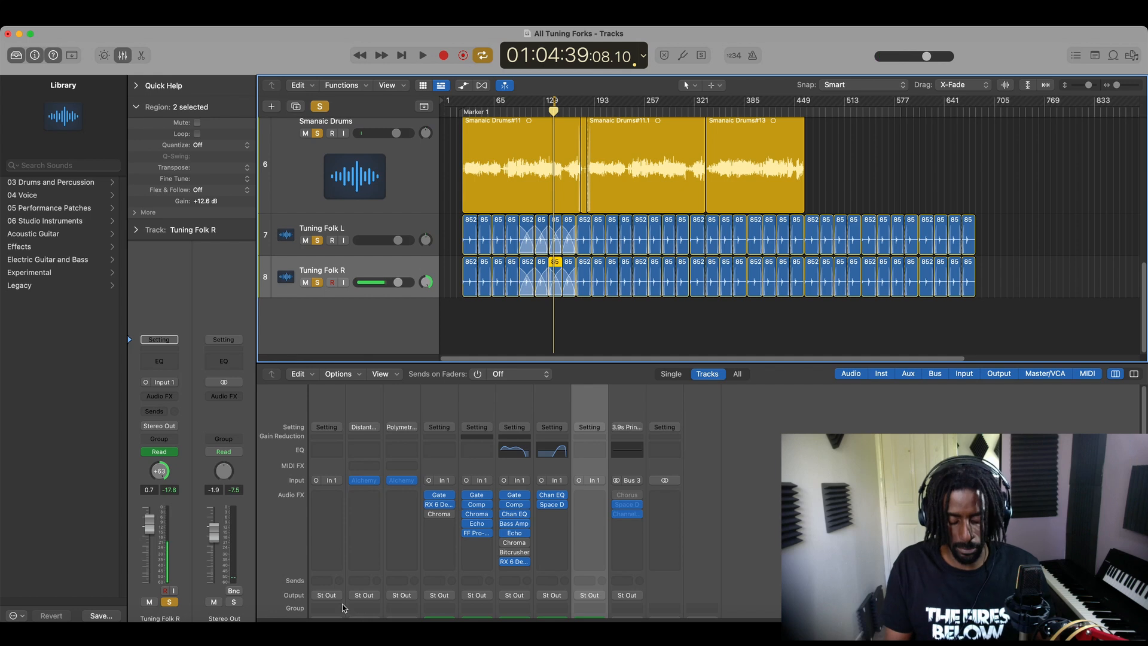
{"action": "key", "text": "x"}
{"action": "key", "text": "x"}
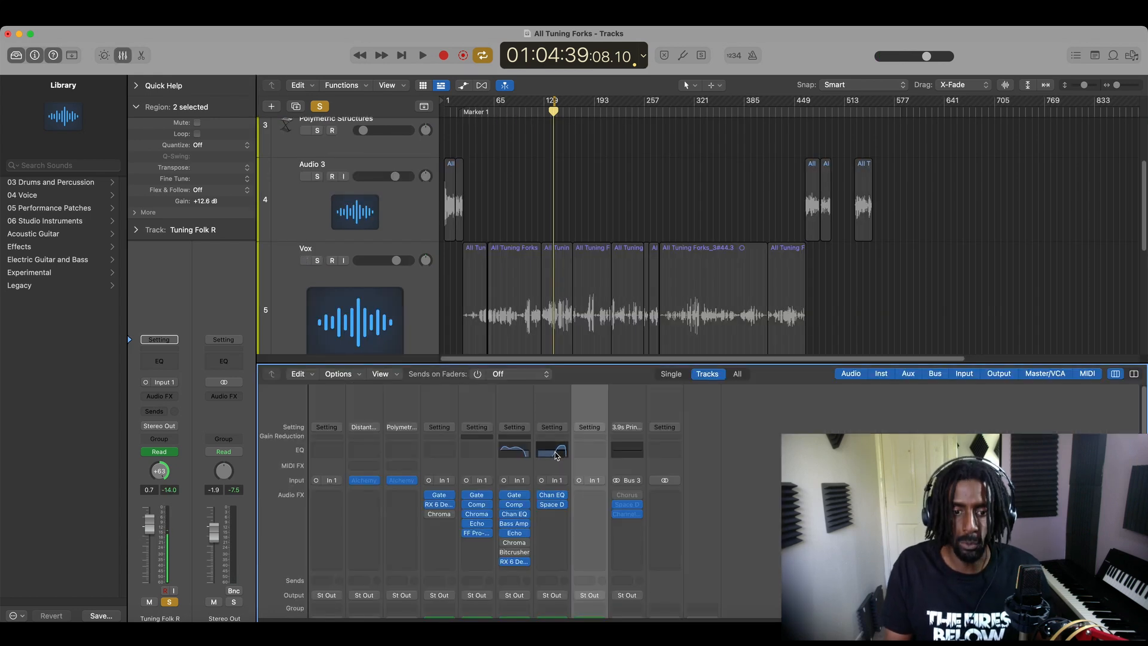
{"action": "left_click_drag", "start_coordinate": [556, 456], "coordinate": [590, 451]}
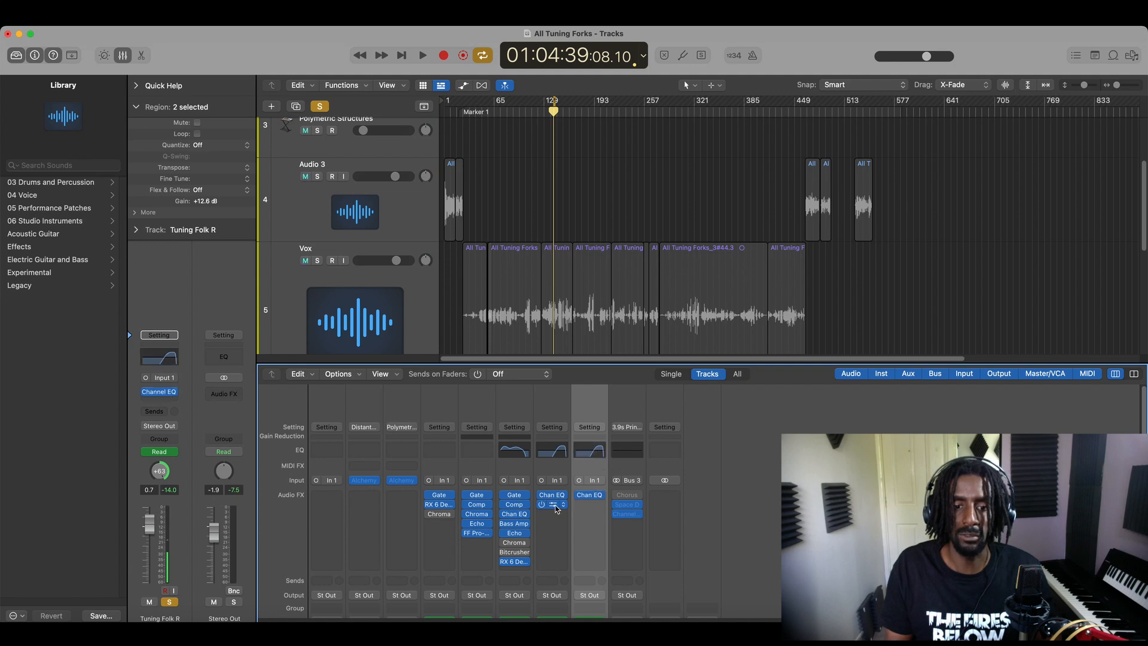
{"action": "left_click_drag", "start_coordinate": [554, 508], "coordinate": [590, 505]}
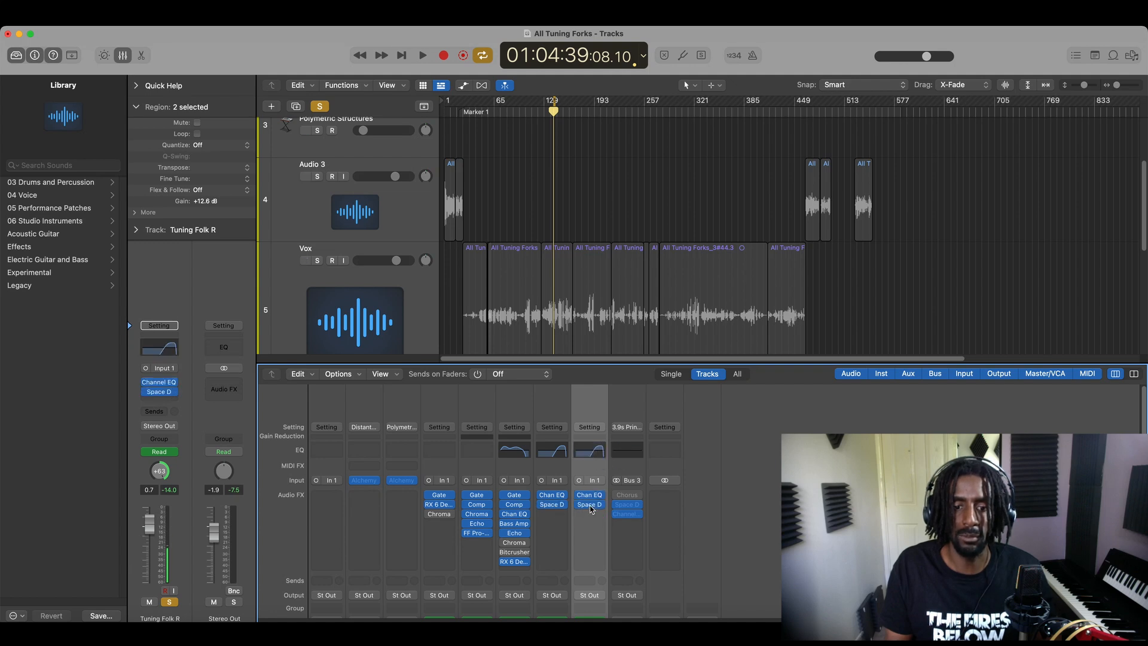
{"action": "key", "text": "x"}
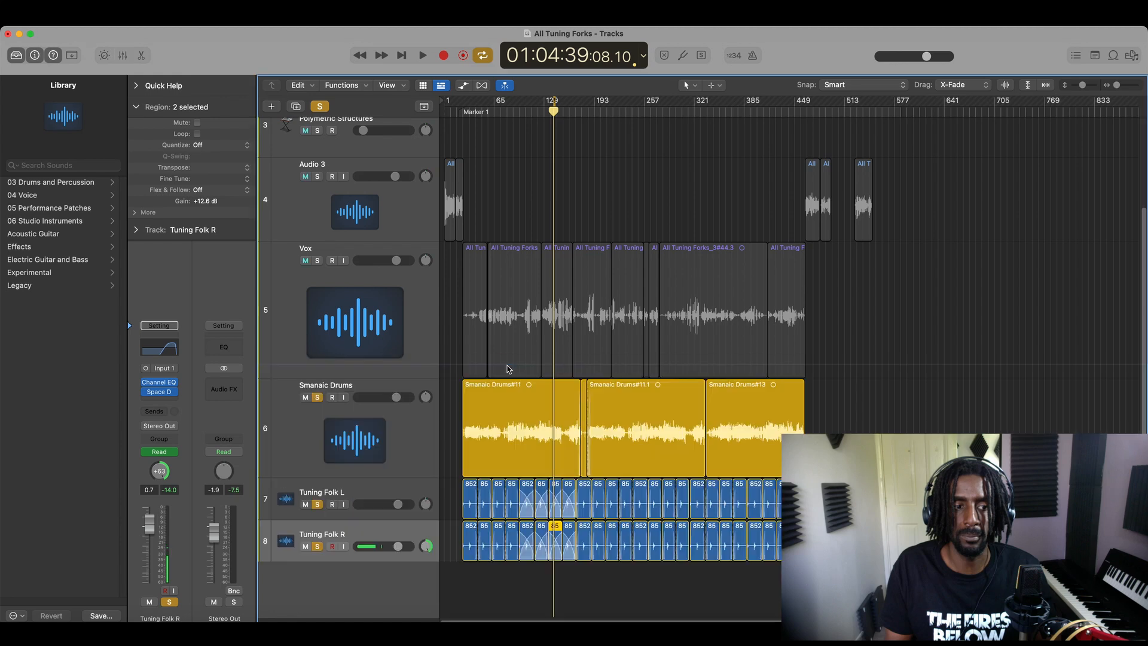
- Pan Tuning Folk L back to the left while comparing it with Tuning Folk R on the loop
{"action": "key", "text": "space"}
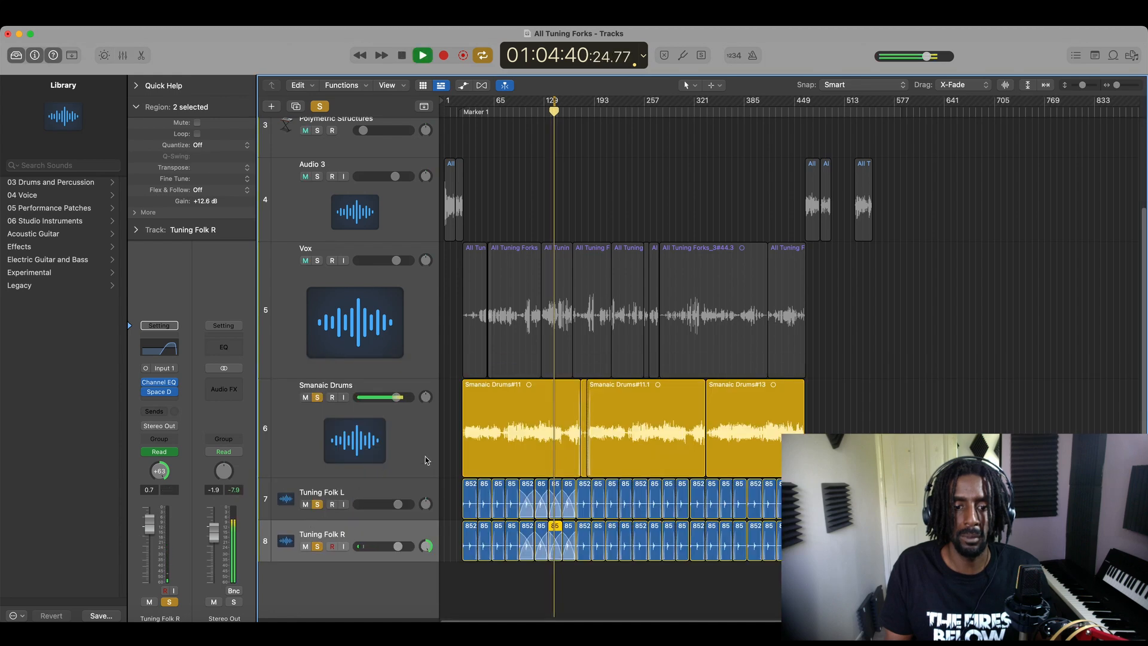
{"action": "key", "text": "space"}
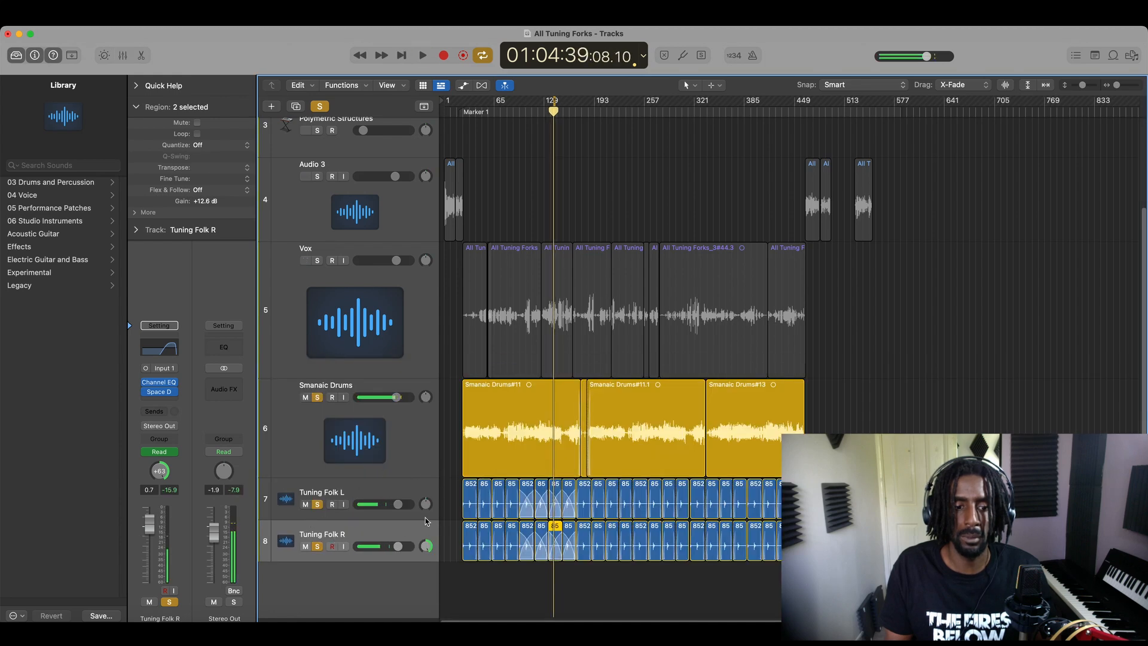
{"action": "key", "text": "space"}
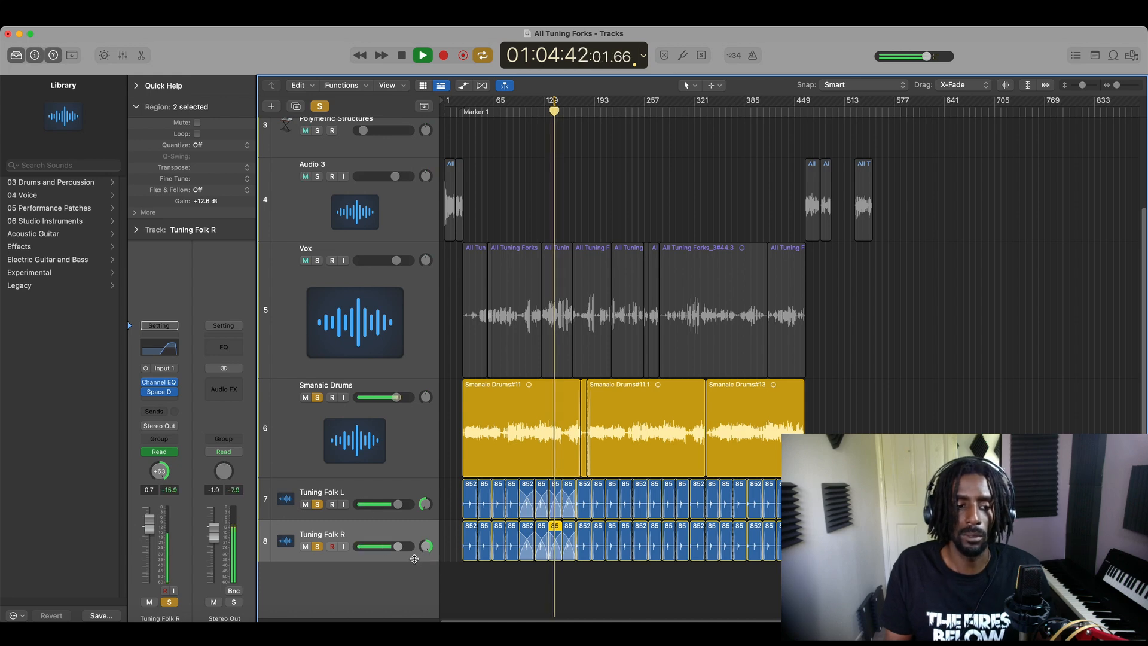
{"action": "key", "text": "space"}
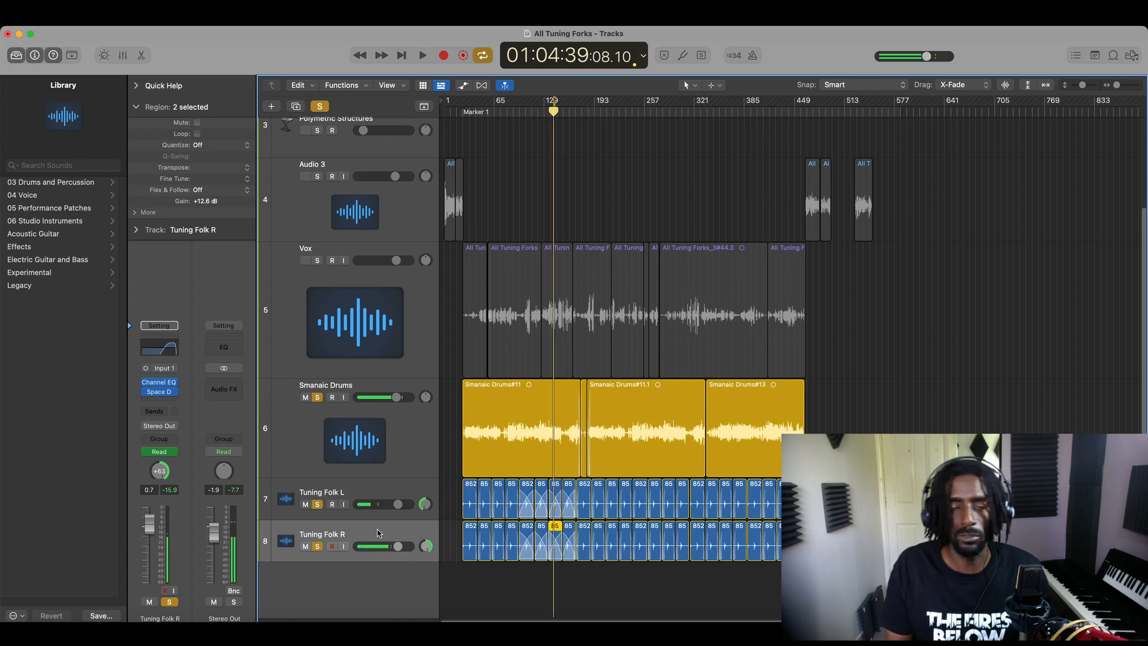
- Try to lower the Tuning Folk L and R volume faders, with Tuning Folk R at -1.3 dB, while auditioning the loop
{"action": "left_click", "coordinate": [397, 505]}
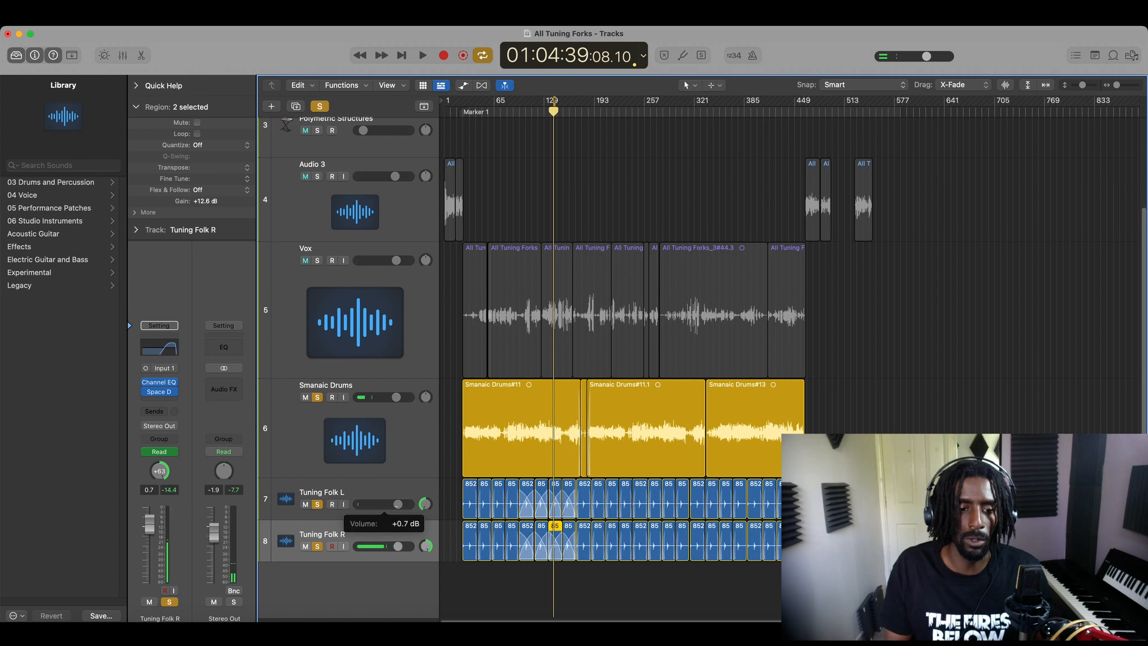
{"action": "left_click", "coordinate": [396, 539]}
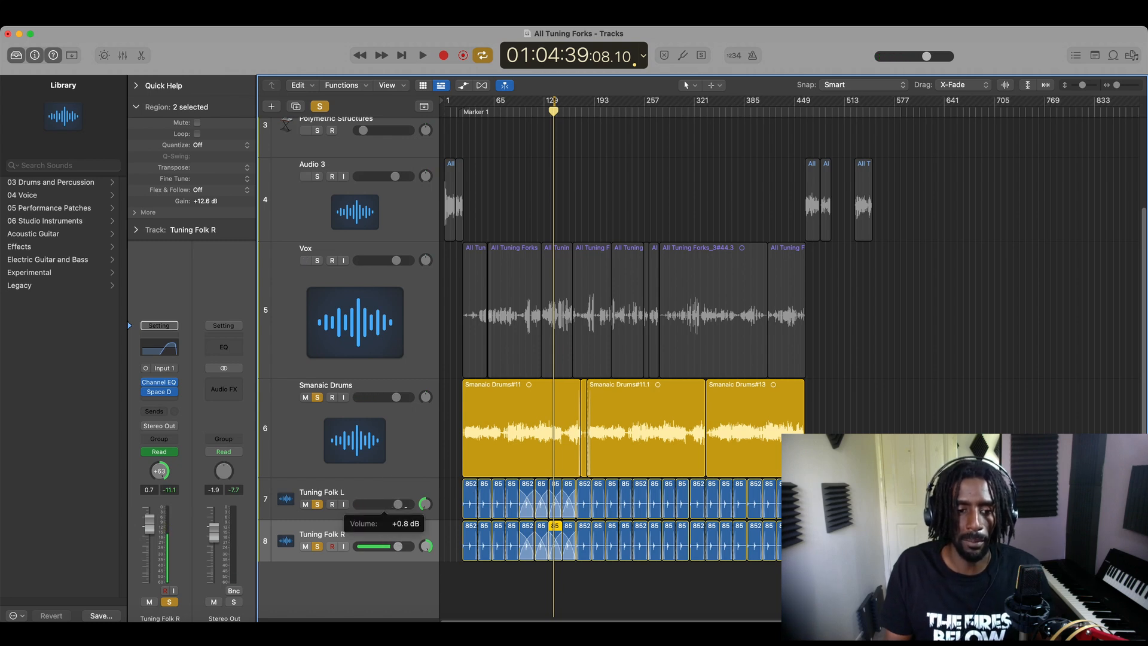
{"action": "key", "text": "space"}
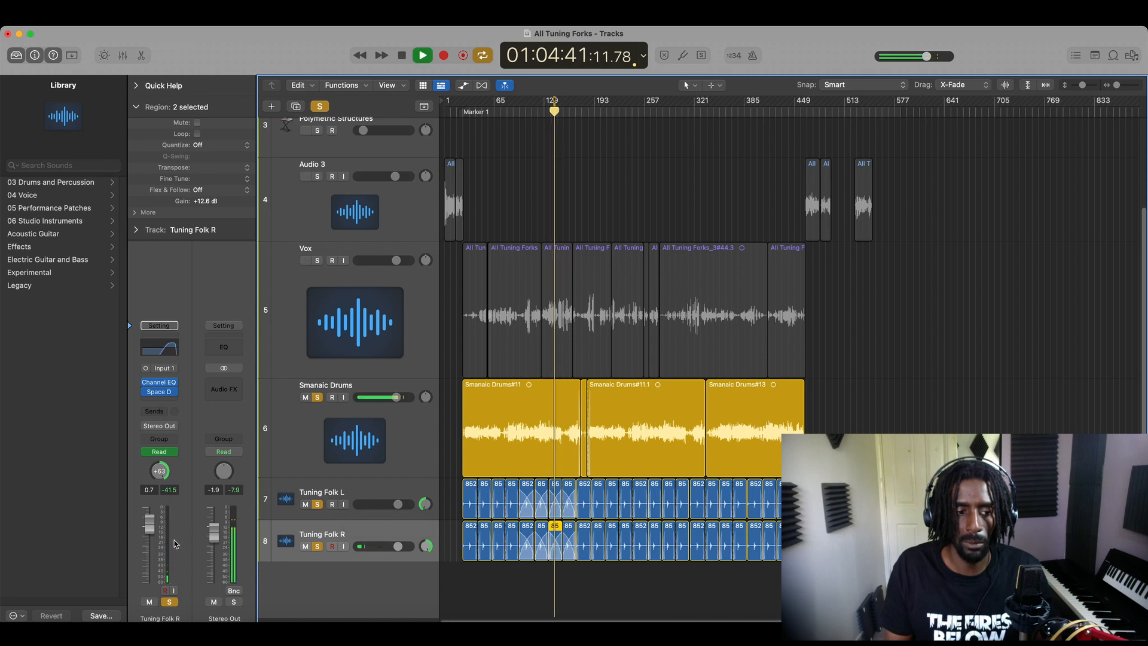
{"action": "key", "text": "space"}
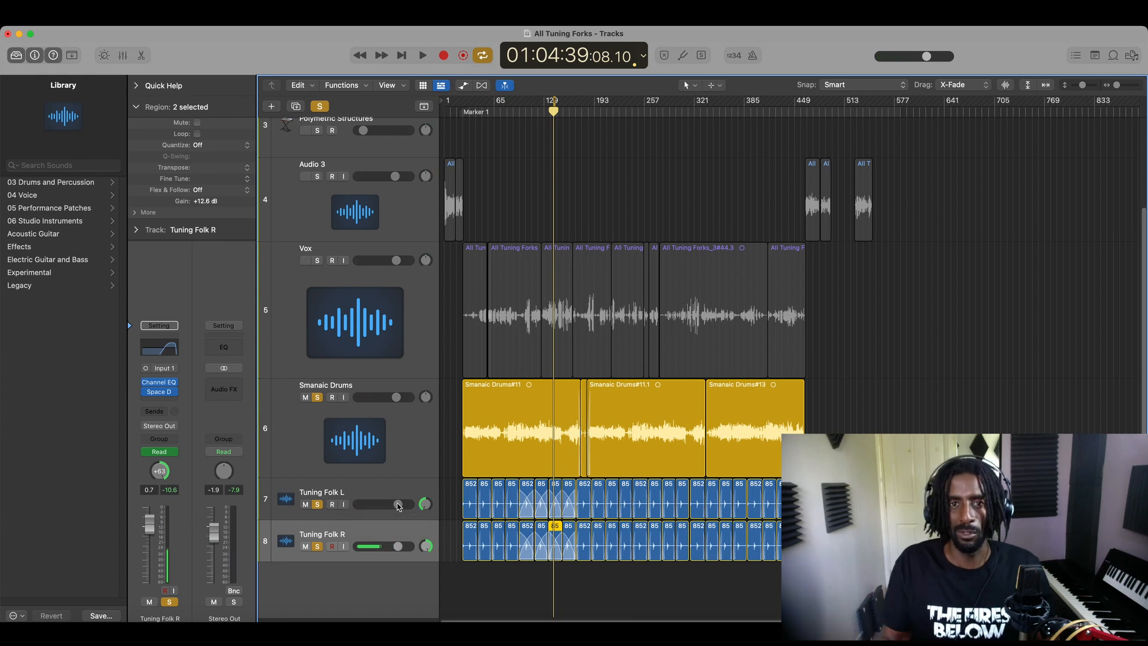
{"action": "left_click_drag", "start_coordinate": [397, 504], "coordinate": [392, 547]}
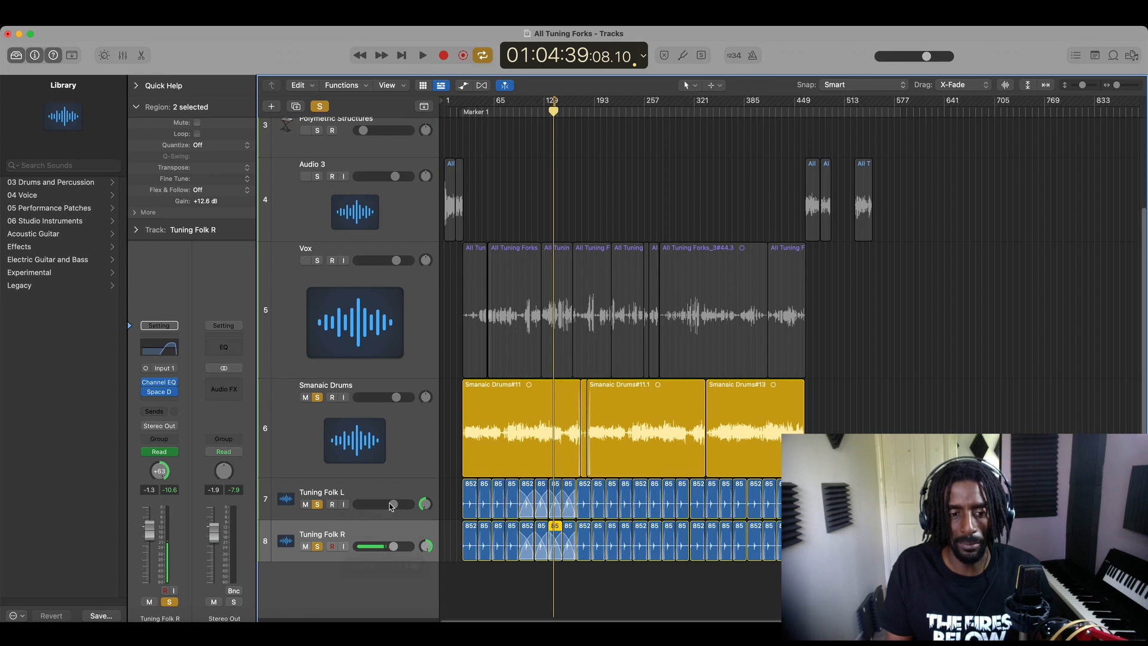
{"action": "key", "text": "space"}
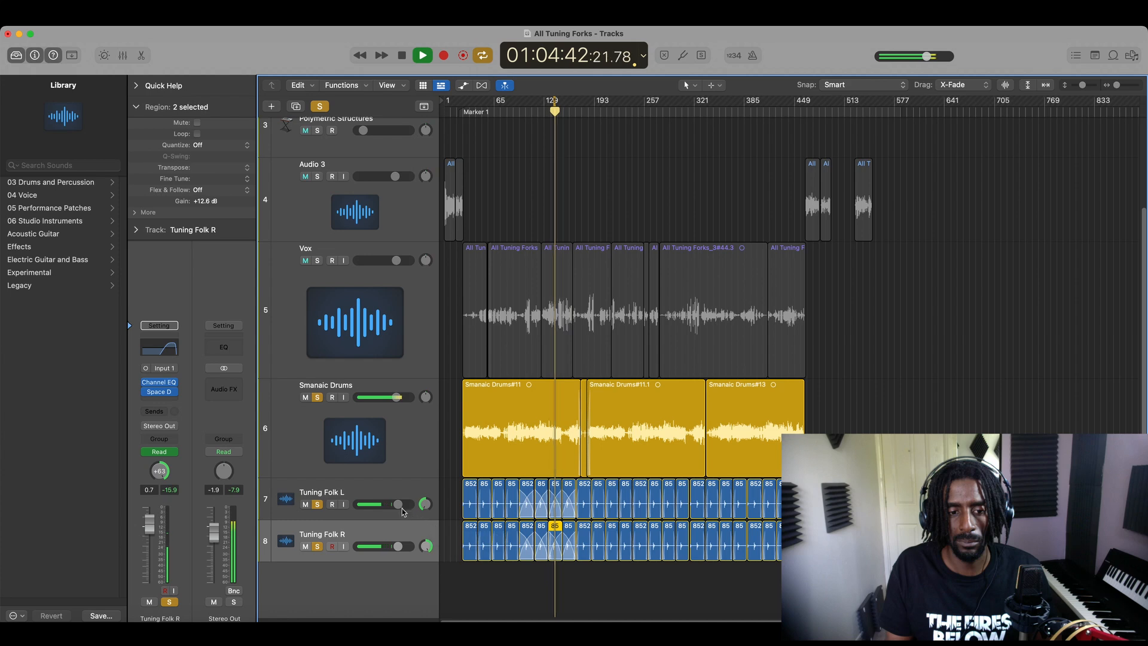
{"action": "key", "text": "space"}
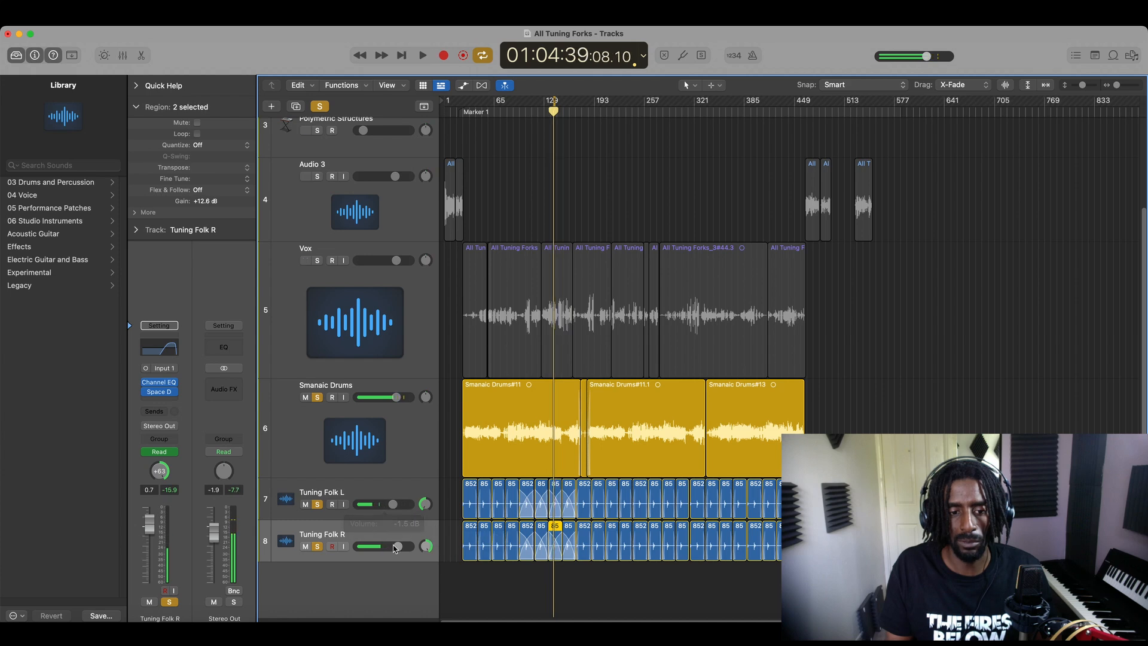
{"action": "left_click_drag", "start_coordinate": [395, 547], "coordinate": [392, 546]}
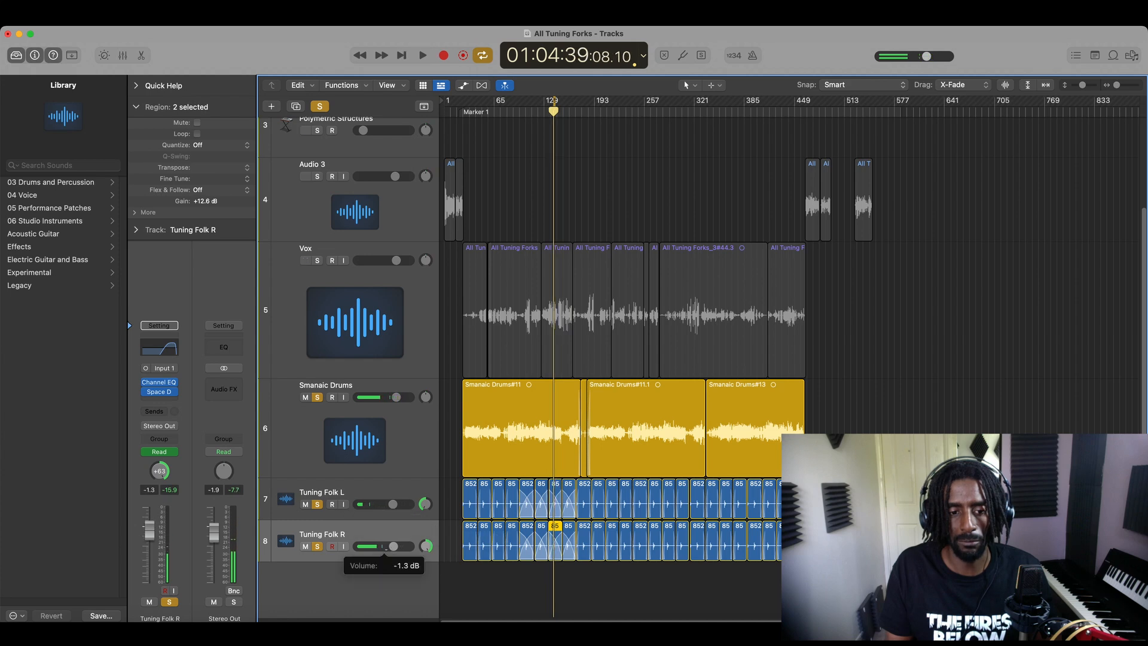
{"action": "key", "text": "space"}
{"action": "key", "text": "space"}
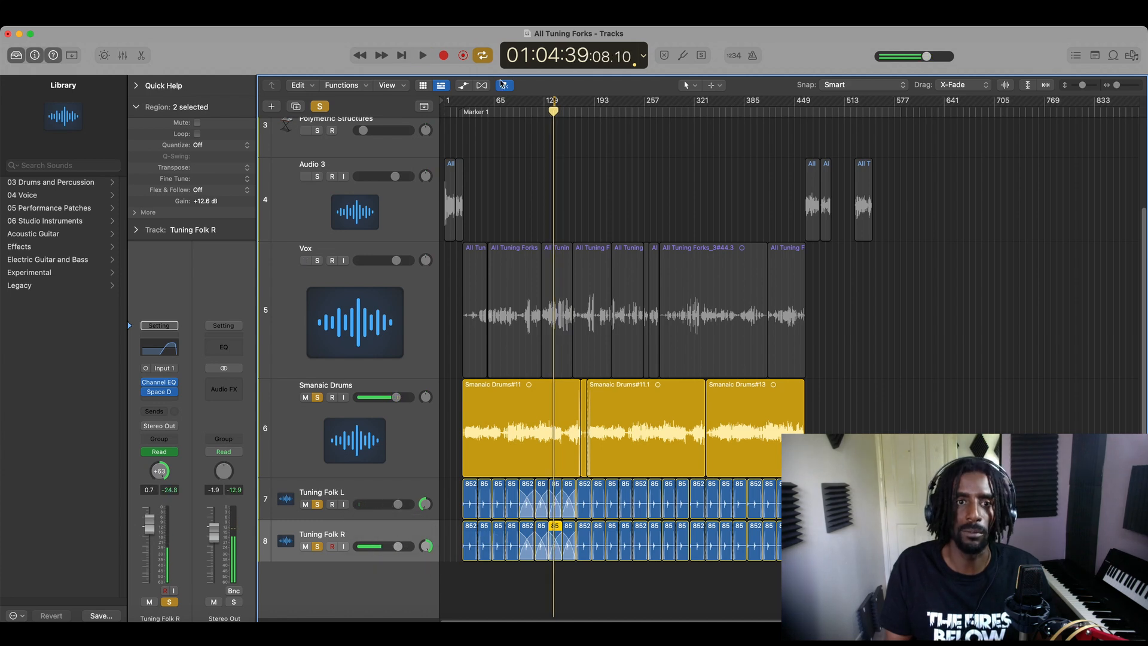
- Show the track automation, audition the loop against the volume curves, and hide the automation again
{"action": "left_click", "coordinate": [463, 86]}
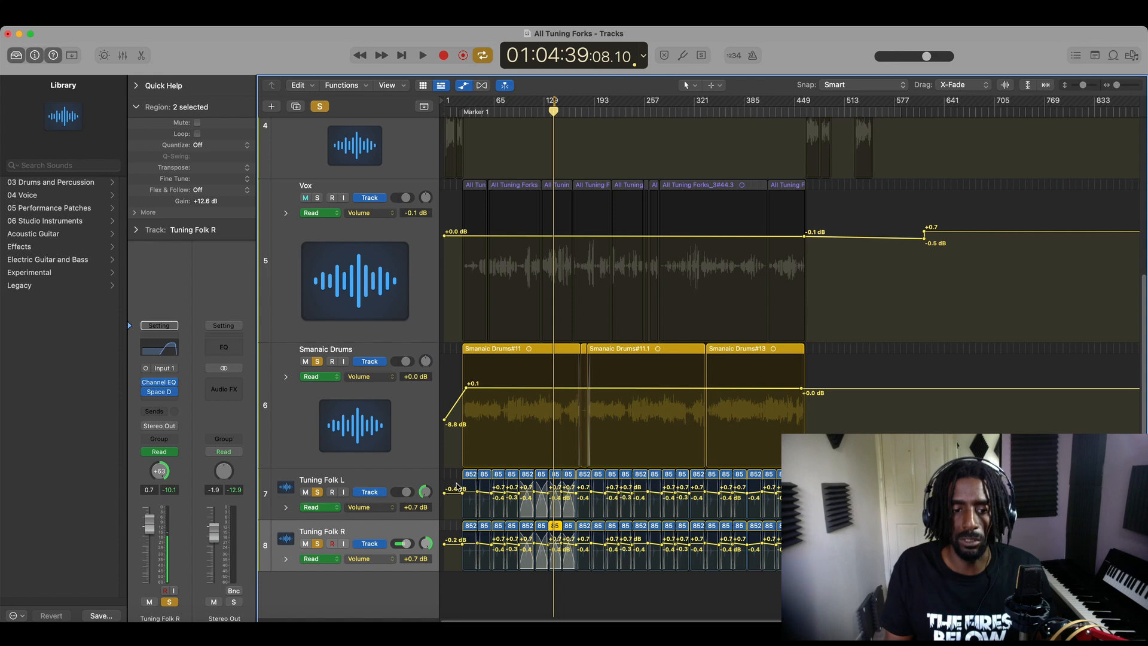
{"action": "key", "text": "space"}
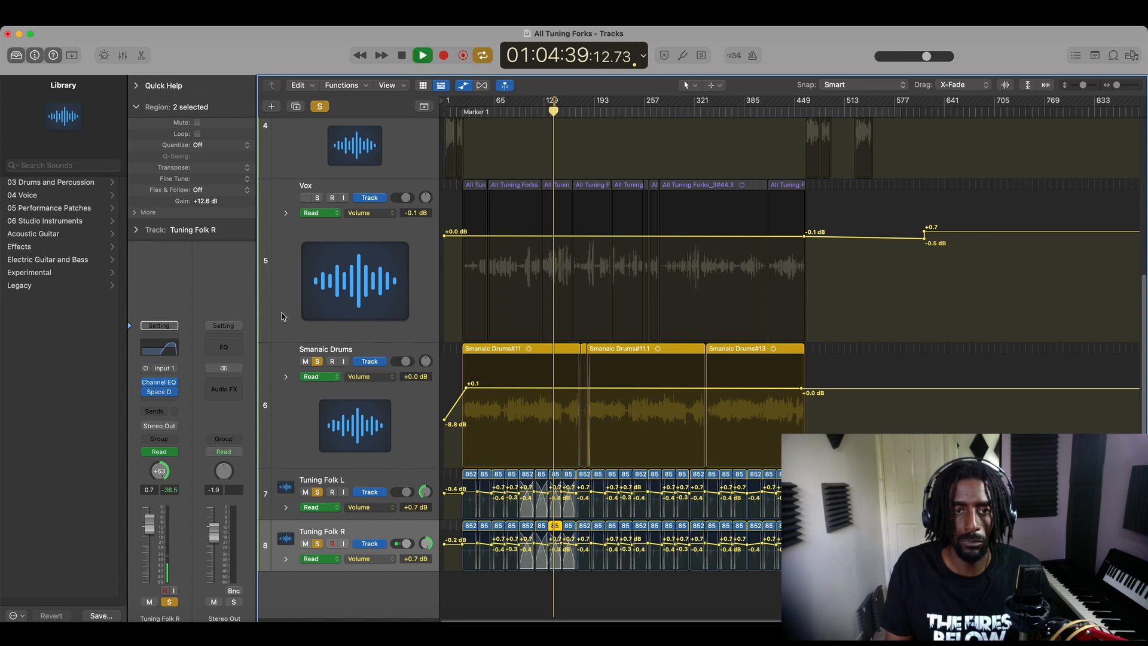
{"action": "key", "text": "space"}
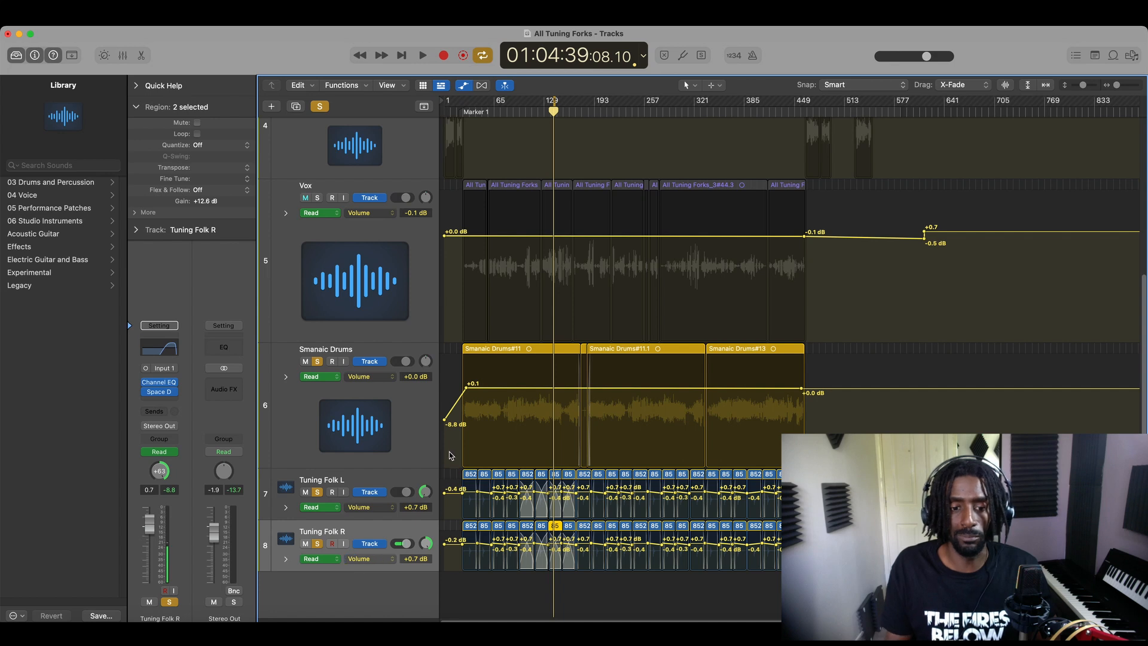
{"action": "left_click", "coordinate": [464, 87]}
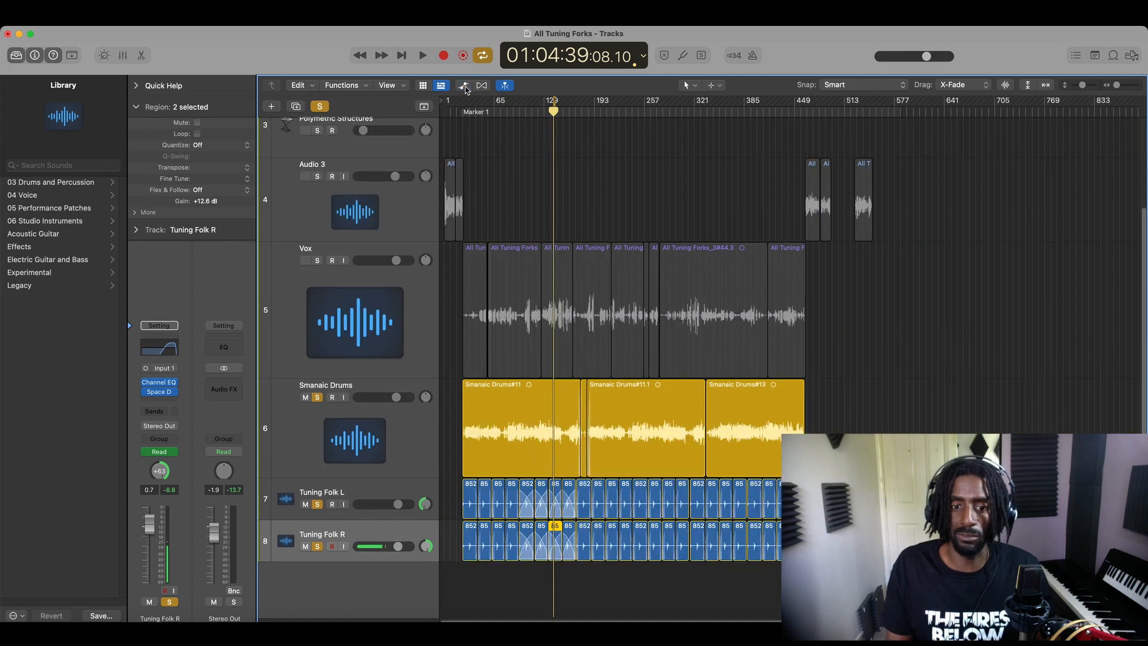
- Lower the Channel EQ output gain on Tuning Folk L to +4.7 dB and play the loop
{"action": "left_click", "coordinate": [364, 494]}
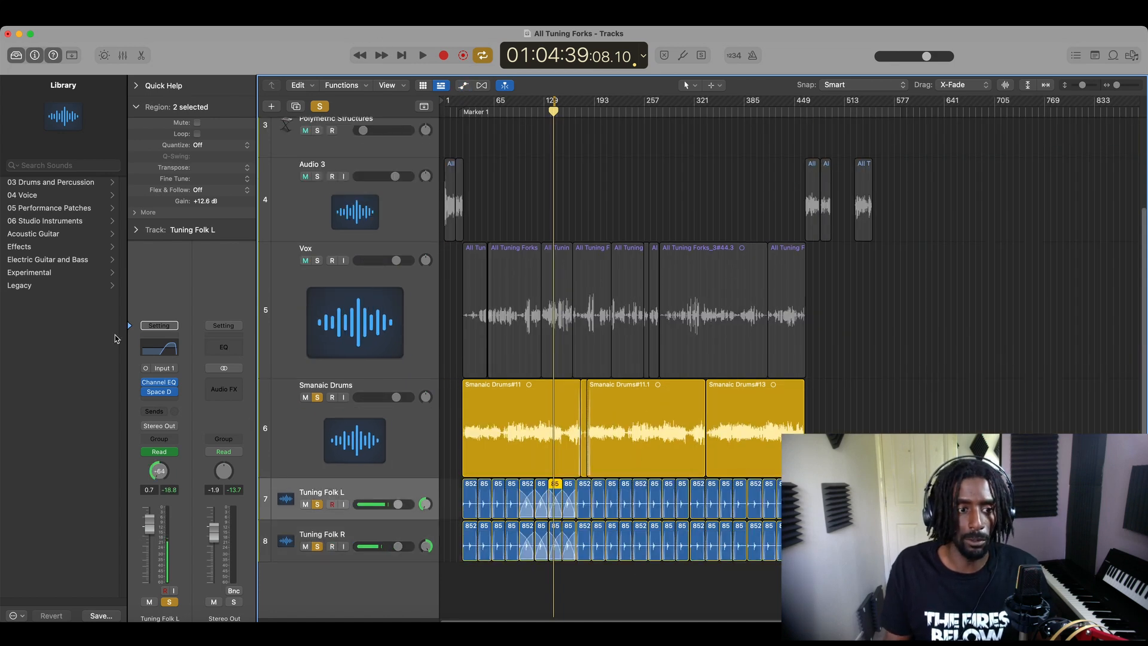
{"action": "left_click", "coordinate": [169, 352]}
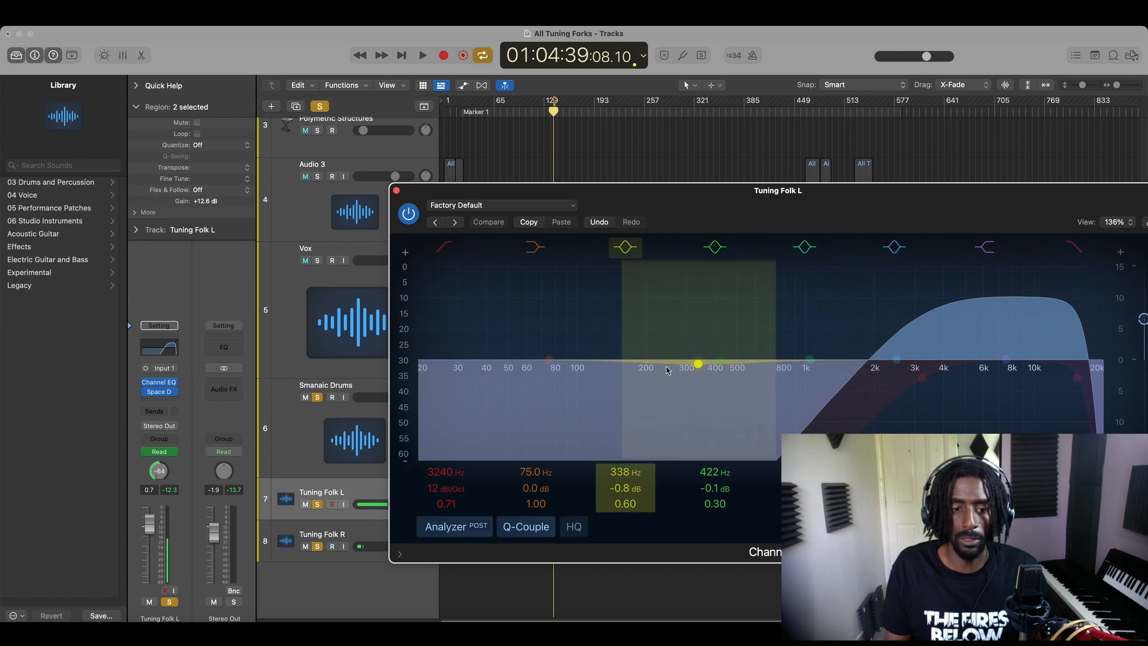
{"action": "left_click_drag", "start_coordinate": [879, 190], "coordinate": [725, 105]}
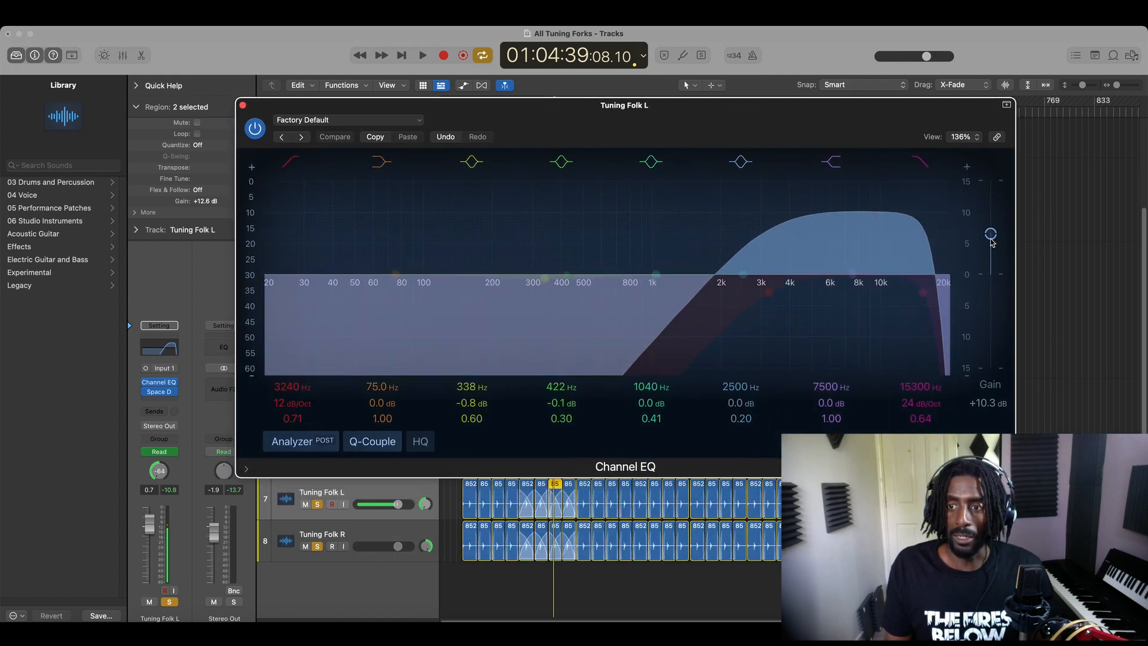
{"action": "left_click_drag", "start_coordinate": [990, 239], "coordinate": [993, 263]}
{"action": "key", "text": "space"}
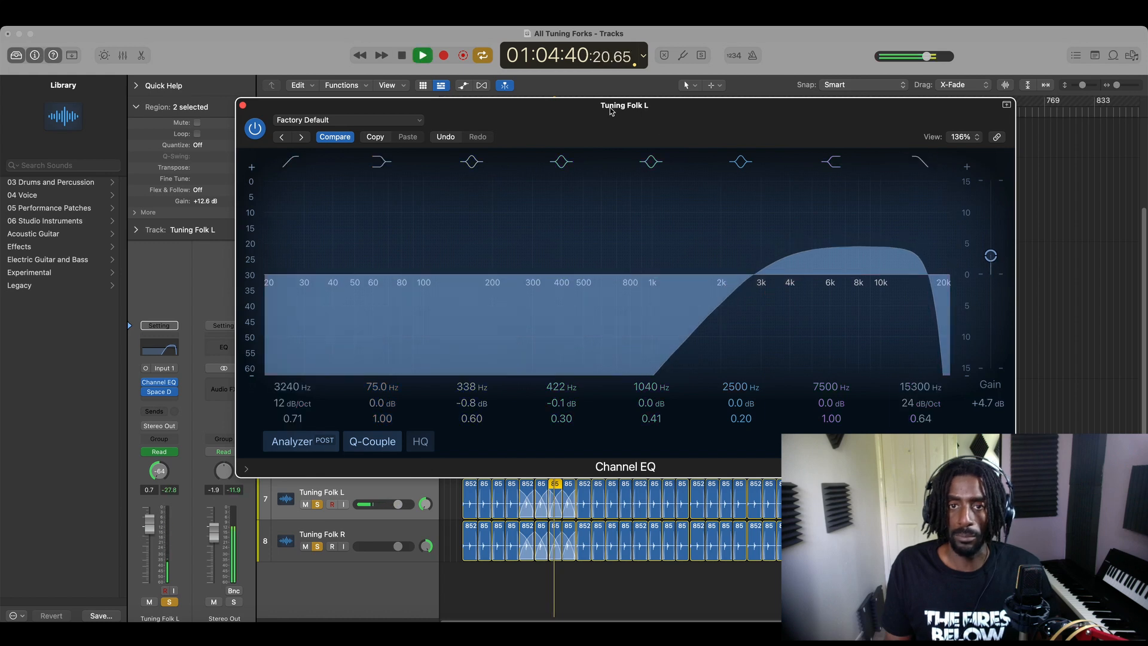
{"action": "left_click_drag", "start_coordinate": [571, 119], "coordinate": [685, 46]}
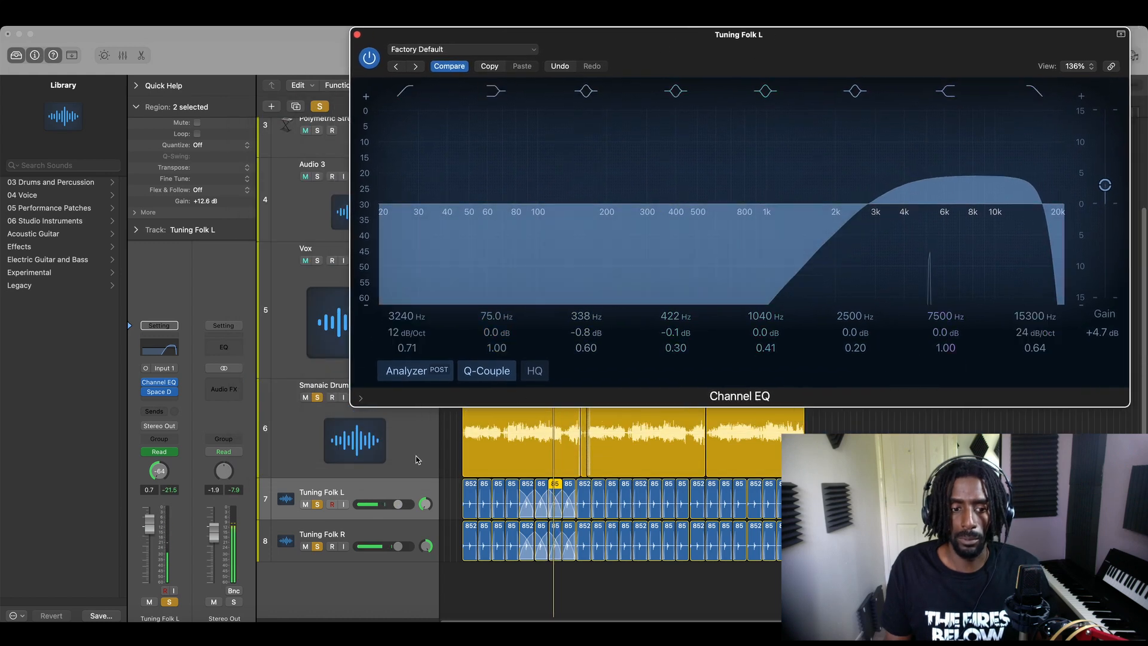
- Lower the Channel EQ output gain on Tuning Folk R by ear during playback, and close both EQ windows
{"action": "left_click", "coordinate": [367, 523]}
{"action": "left_click", "coordinate": [173, 349]}
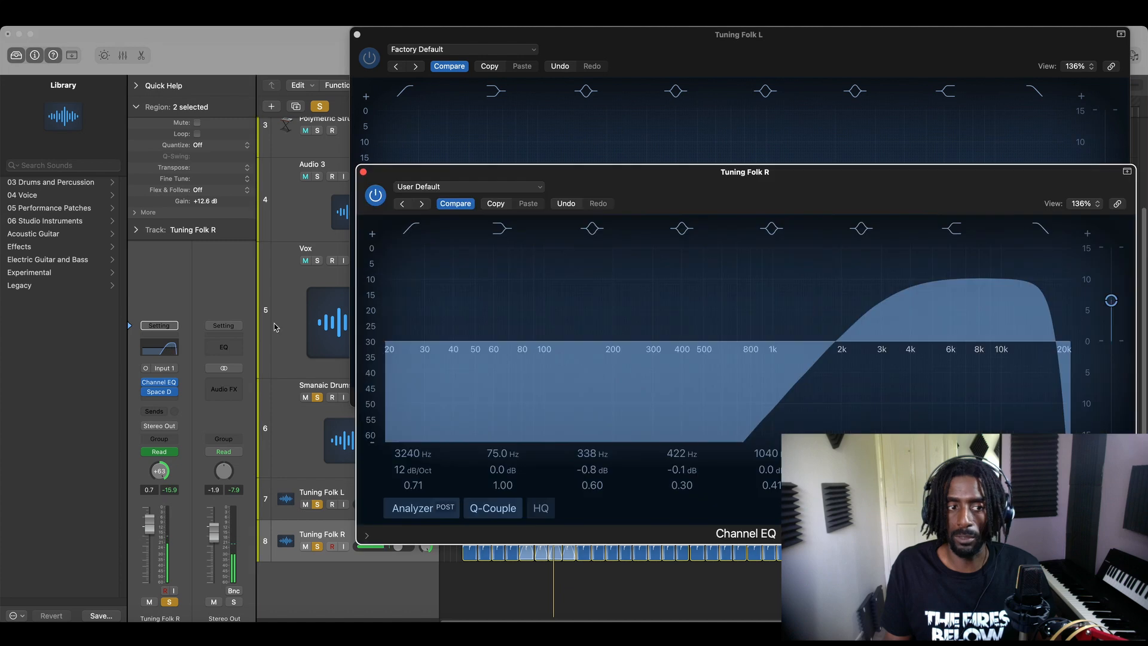
{"action": "left_click_drag", "start_coordinate": [1111, 301], "coordinate": [1112, 323]}
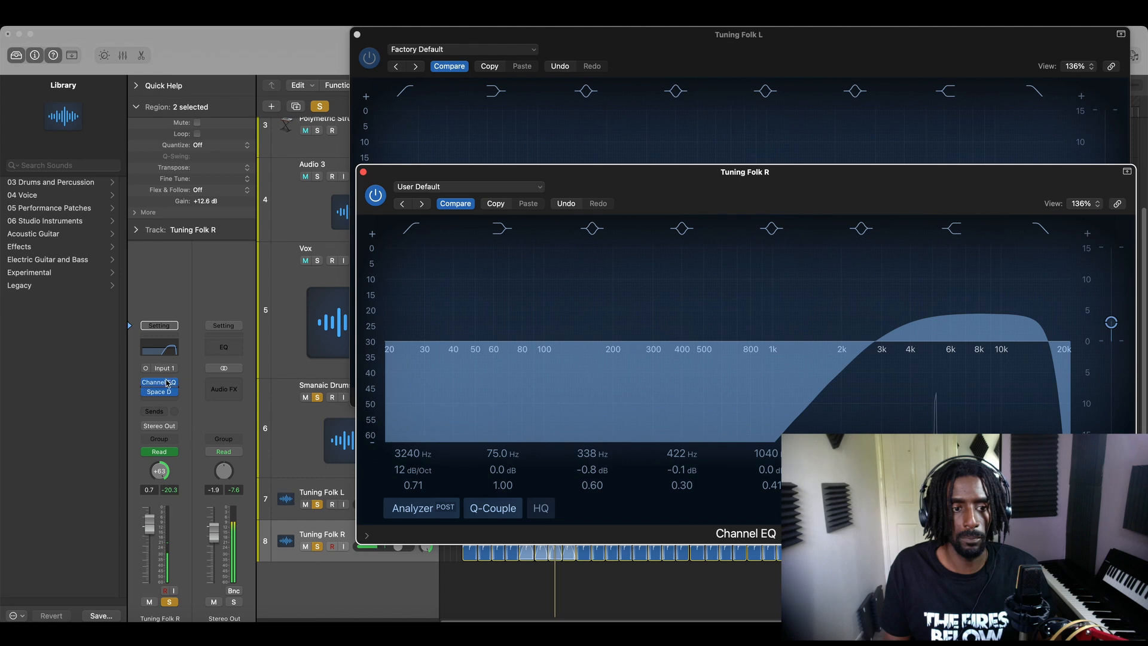
{"action": "left_click", "coordinate": [318, 495]}
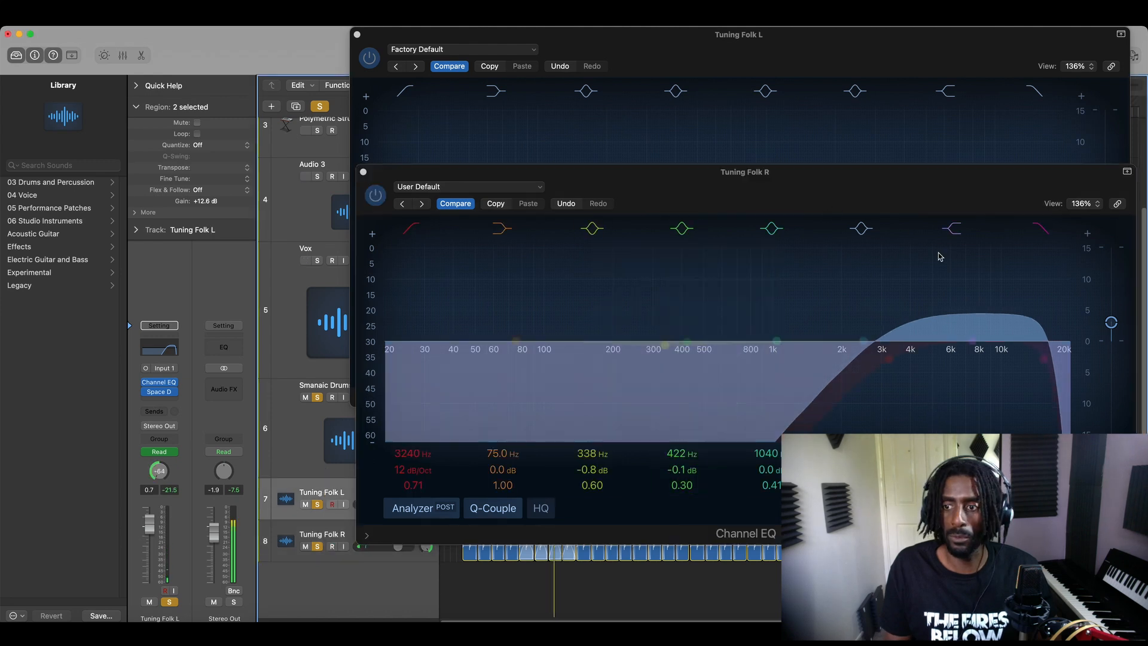
{"action": "left_click", "coordinate": [1112, 325]}
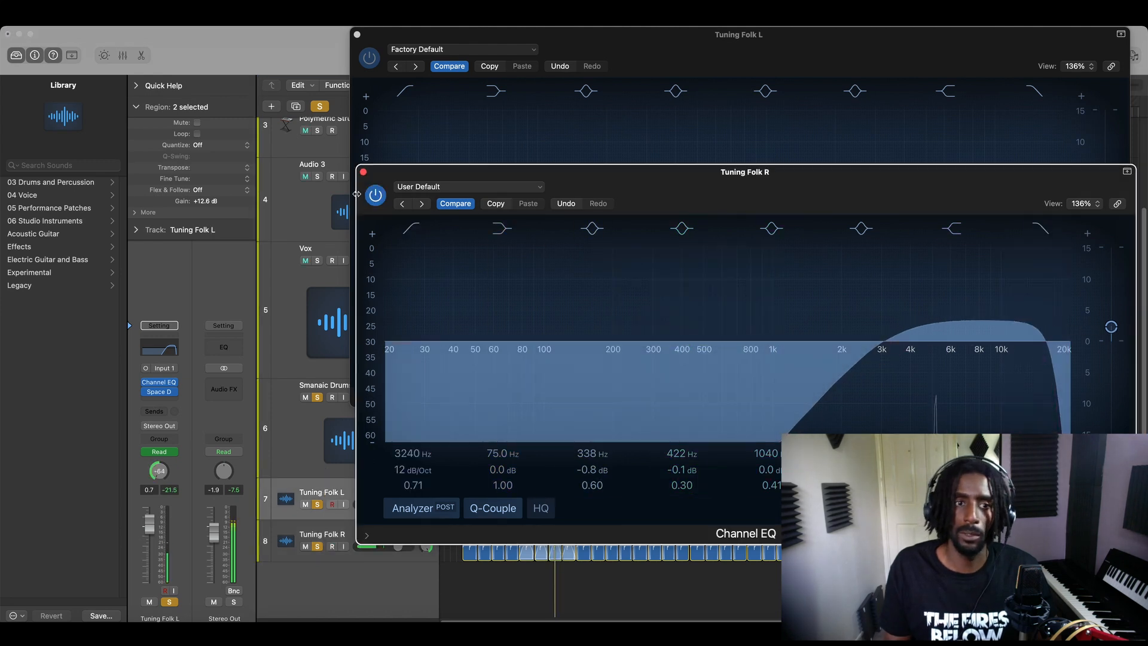
{"action": "left_click", "coordinate": [363, 173]}
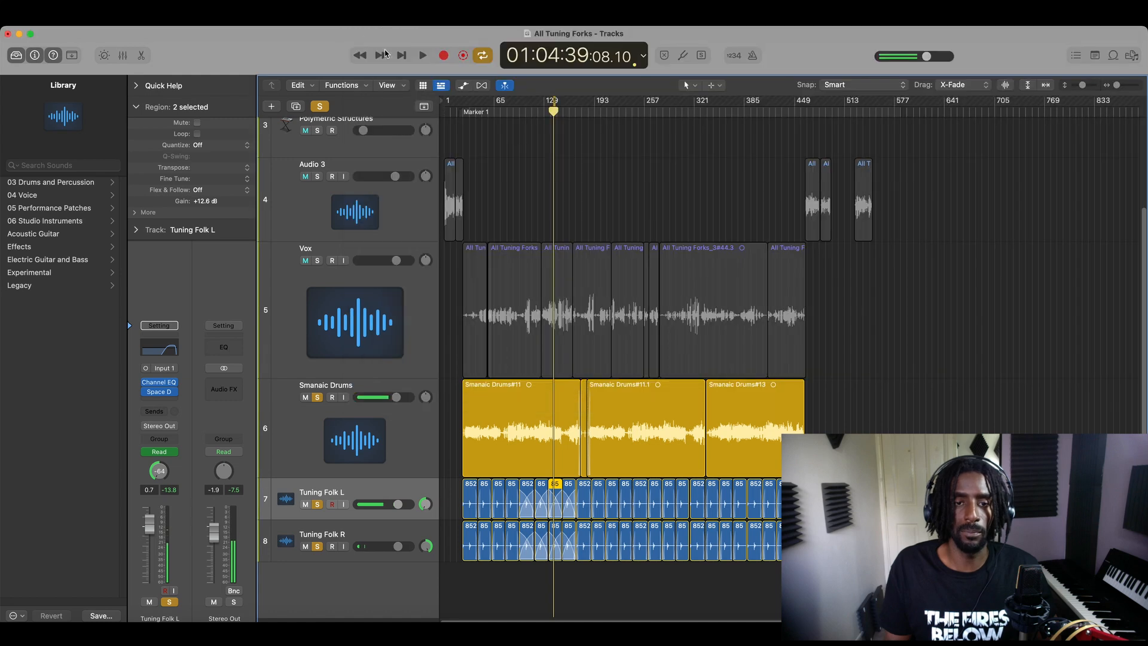
{"action": "left_click", "coordinate": [357, 34]}
- Solo the Vox track and audition it with the Smanaic Drums and tuning forks on the loop
{"action": "left_click", "coordinate": [317, 260]}
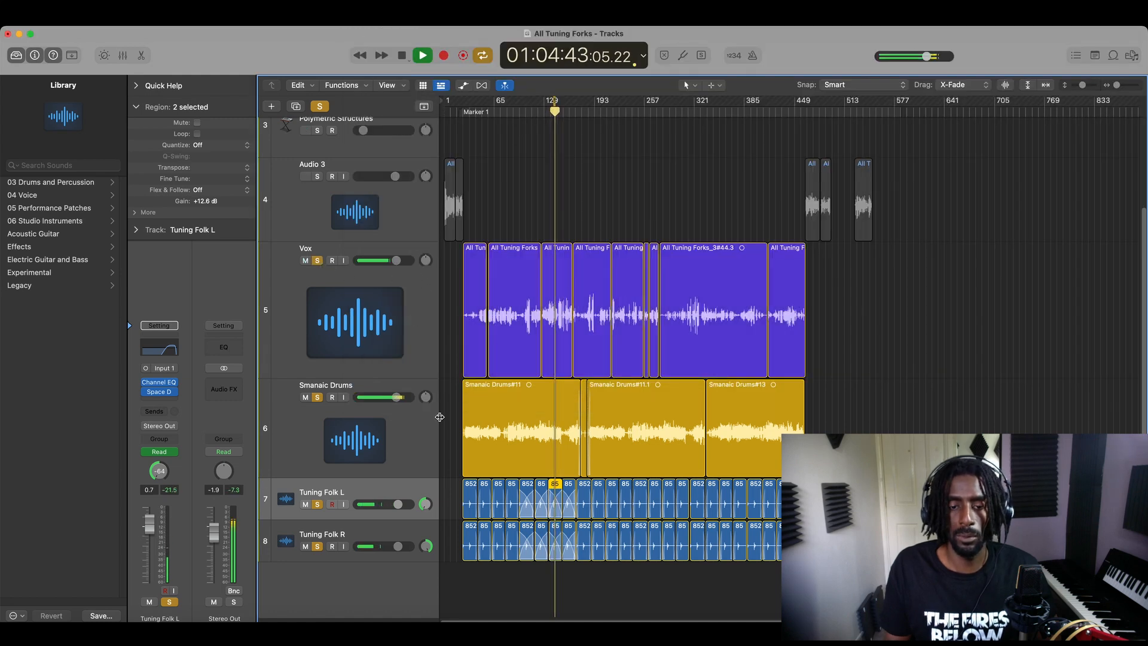
{"action": "key", "text": "space"}
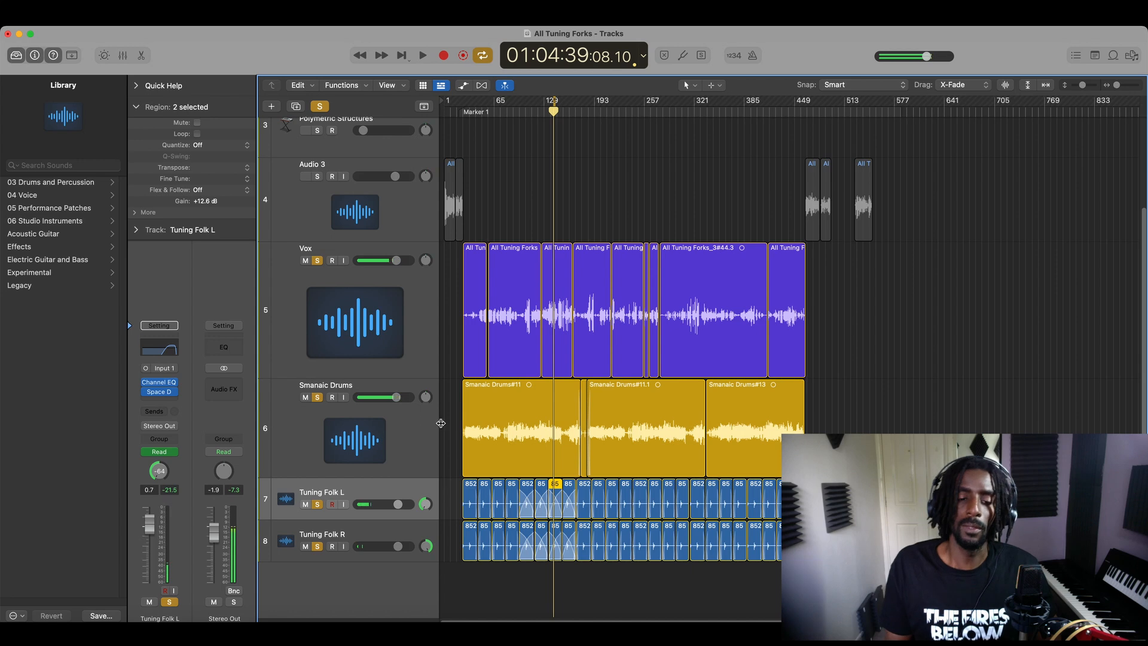
{"action": "left_click_drag", "start_coordinate": [1086, 90], "coordinate": [1082, 89]}
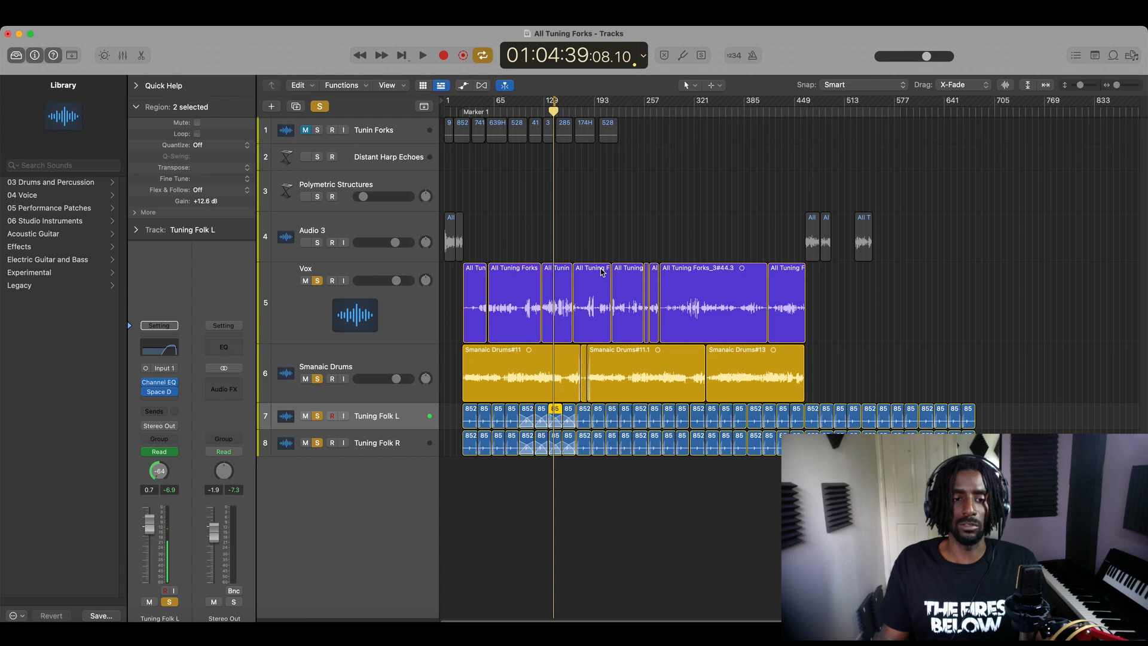
{"action": "left_click", "coordinate": [355, 359]}
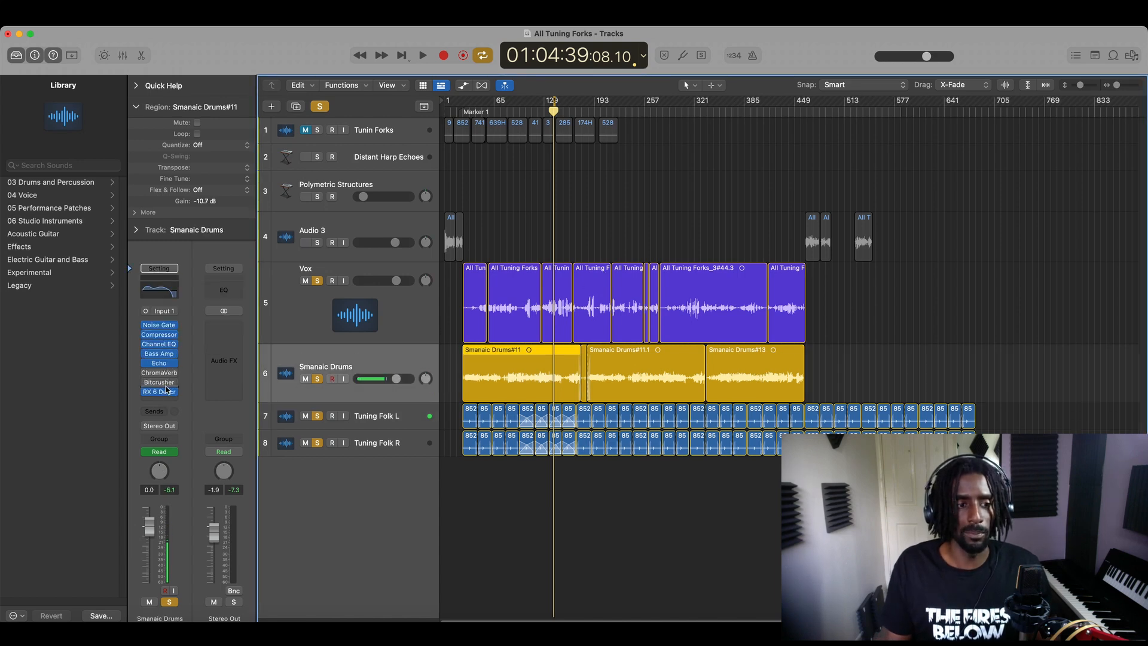
{"action": "key", "text": "space"}
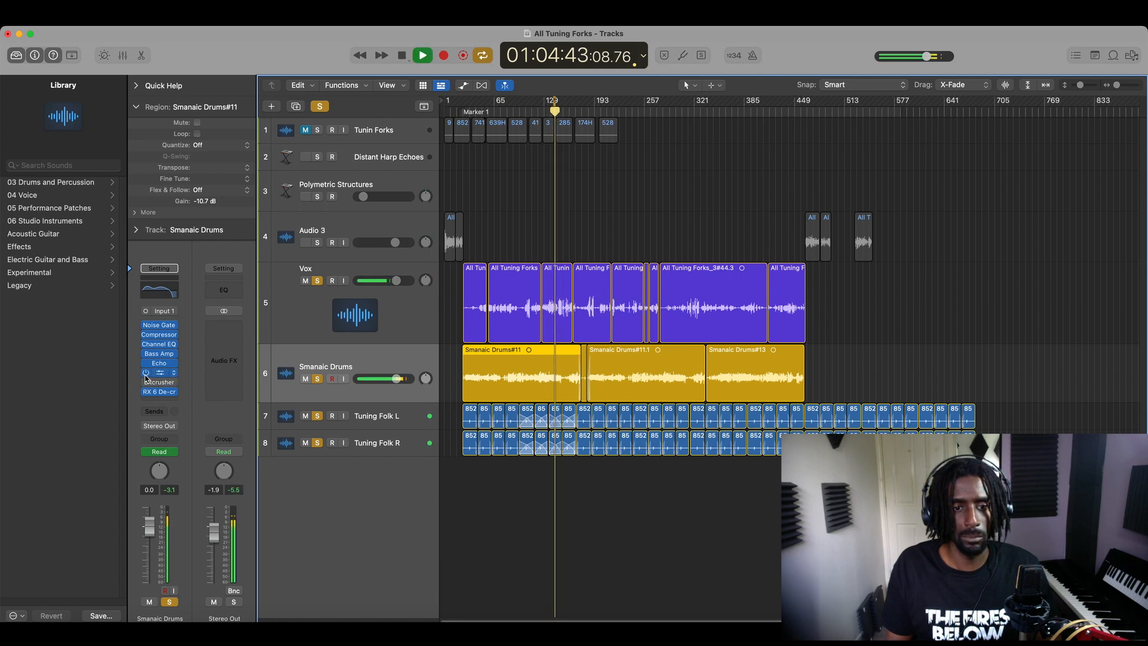
{"action": "key", "text": "space"}
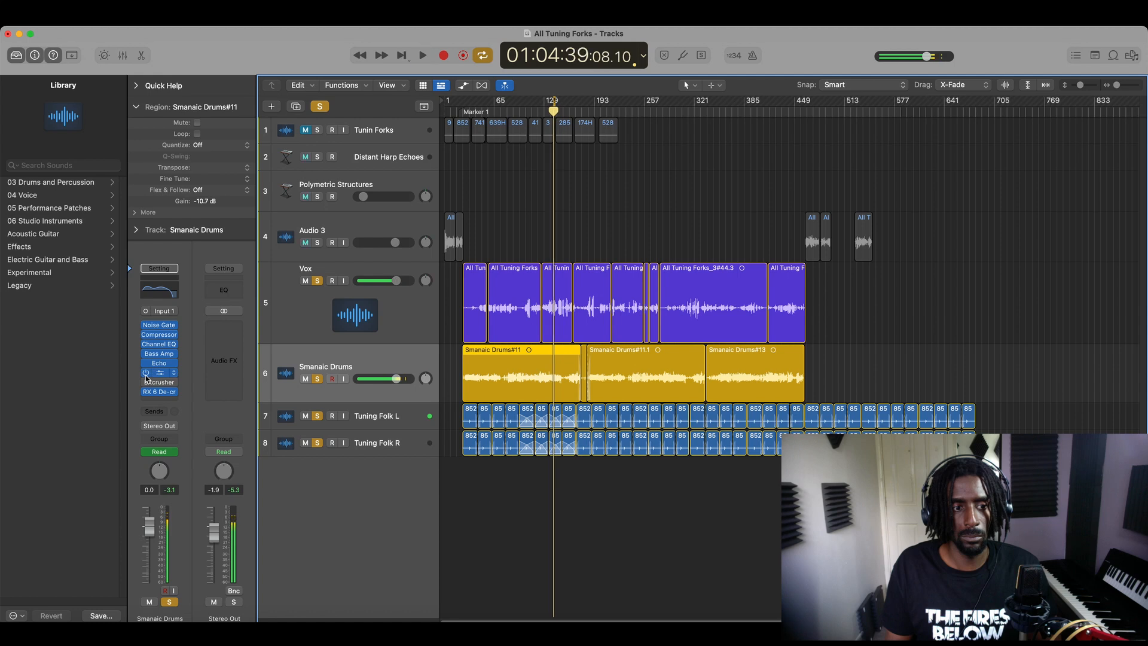
- Enable ChromaVerb on Smanaic Drums and pull its low and high damping EQ points below 100% while the loop plays
{"action": "left_click", "coordinate": [159, 372]}
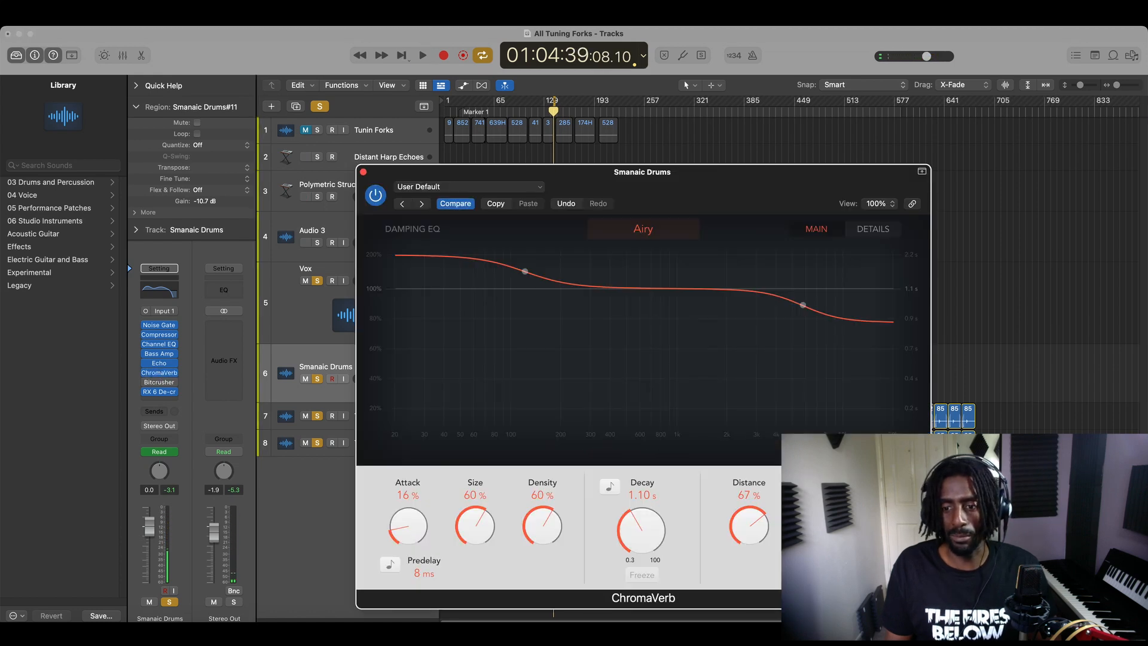
{"action": "key", "text": "space"}
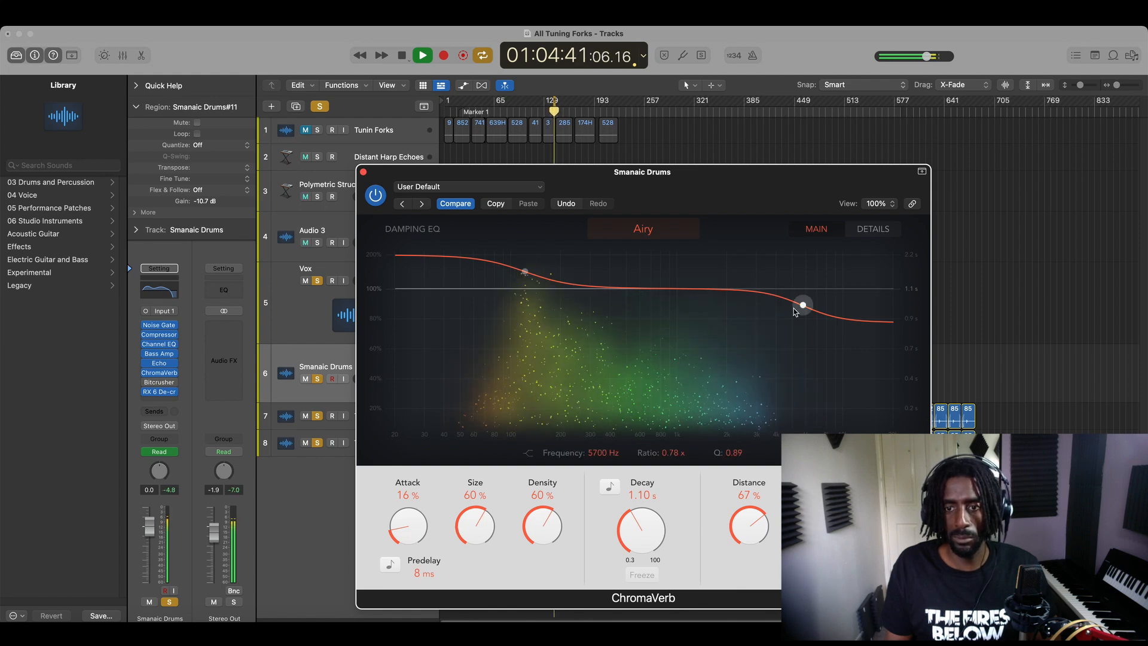
{"action": "left_click_drag", "start_coordinate": [794, 307], "coordinate": [739, 370]}
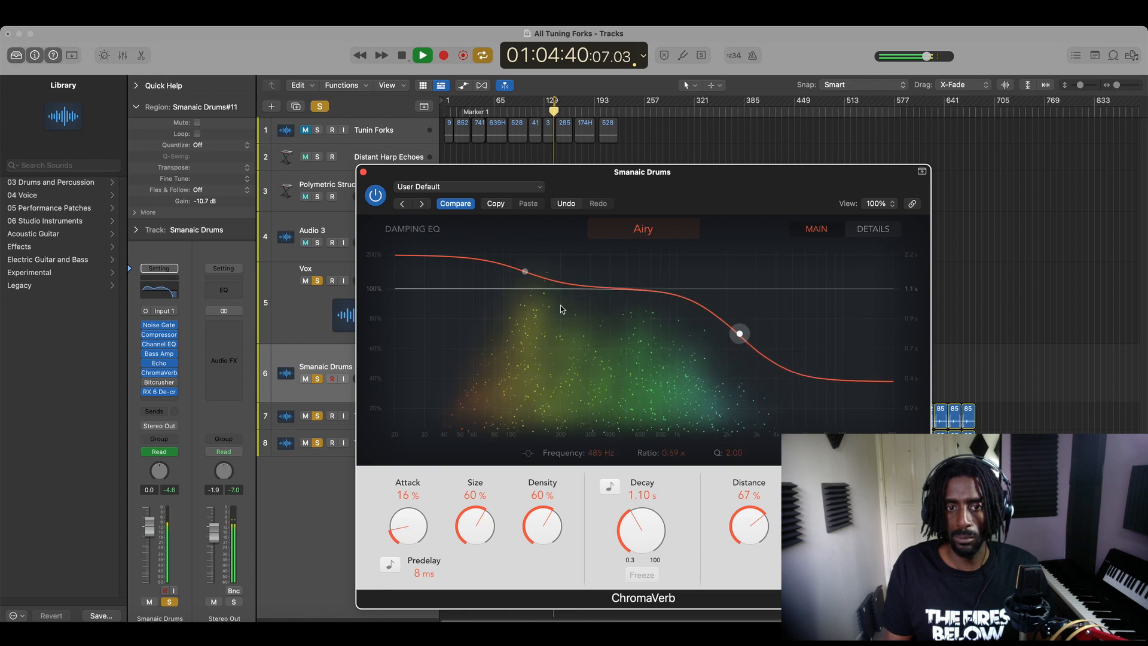
{"action": "left_click_drag", "start_coordinate": [516, 269], "coordinate": [493, 392]}
{"action": "key", "text": "space"}
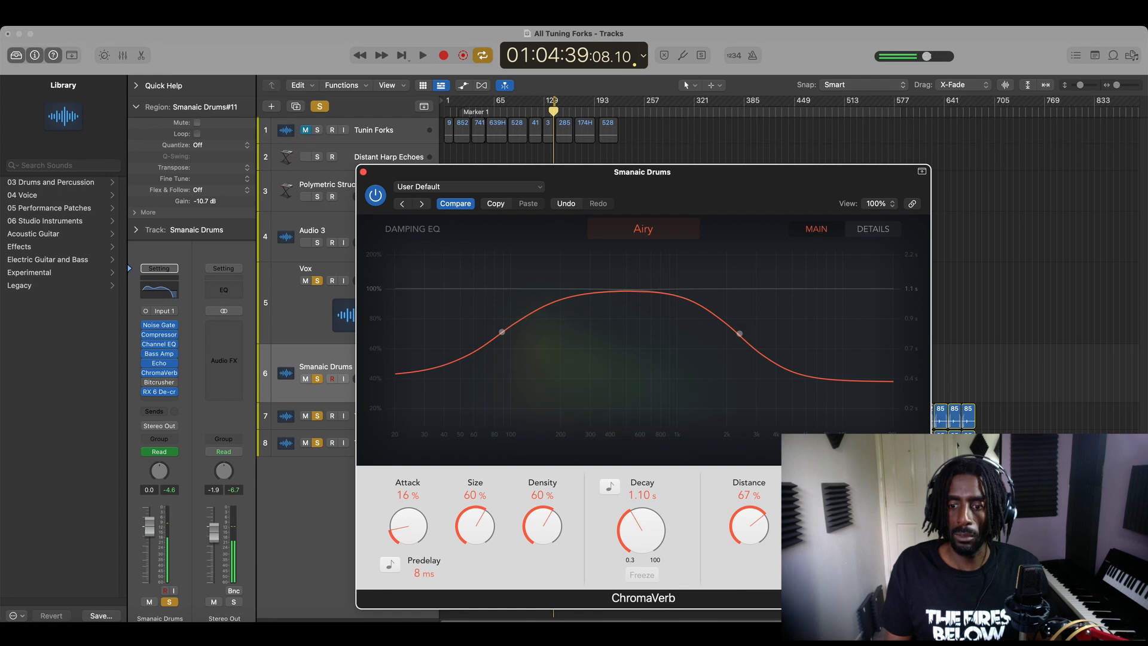
- Audition the adjusted ChromaVerb on Smanaic Drums in the loop, and bypass it
{"action": "key", "text": "space"}
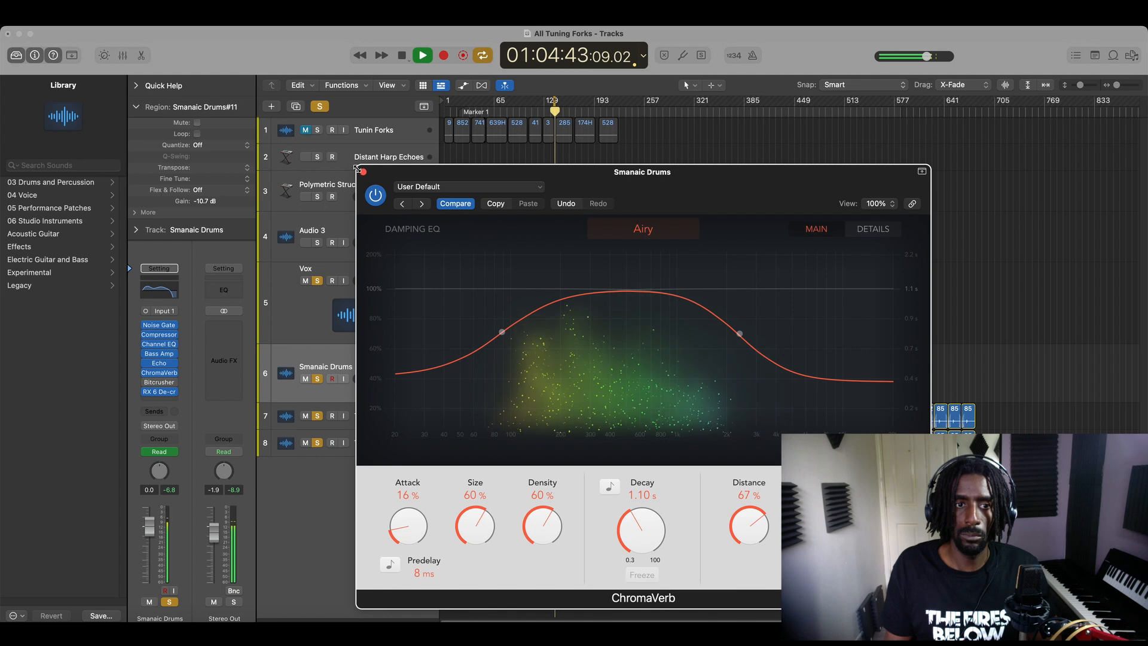
{"action": "left_click", "coordinate": [149, 373]}
{"action": "left_click", "coordinate": [147, 375]}
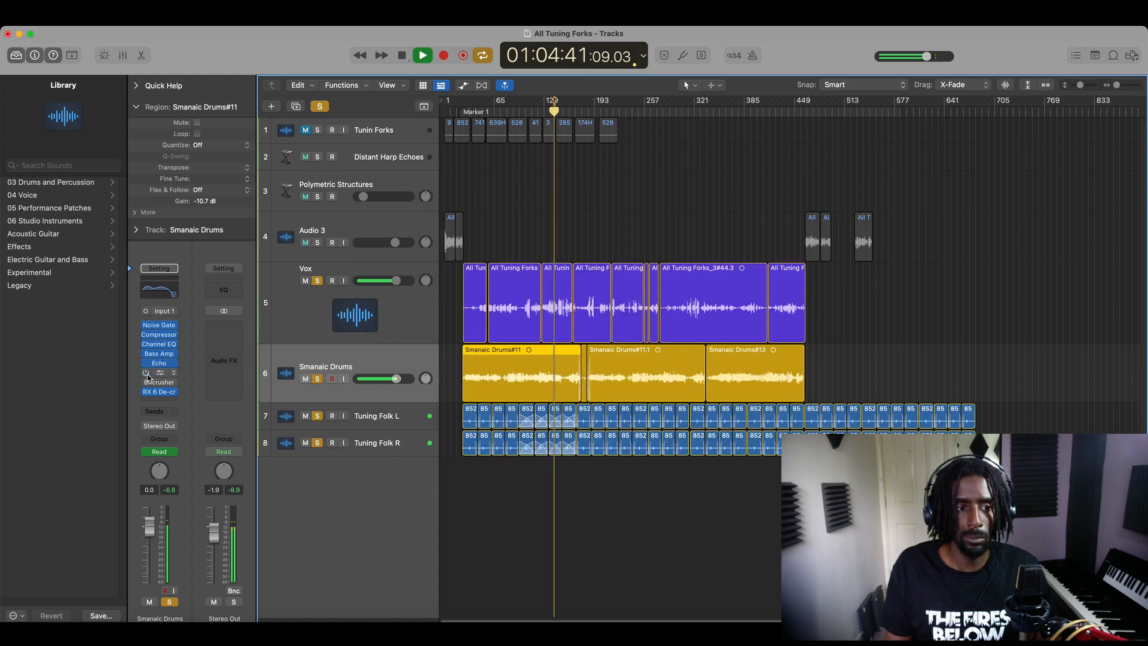
{"action": "key", "text": "space"}
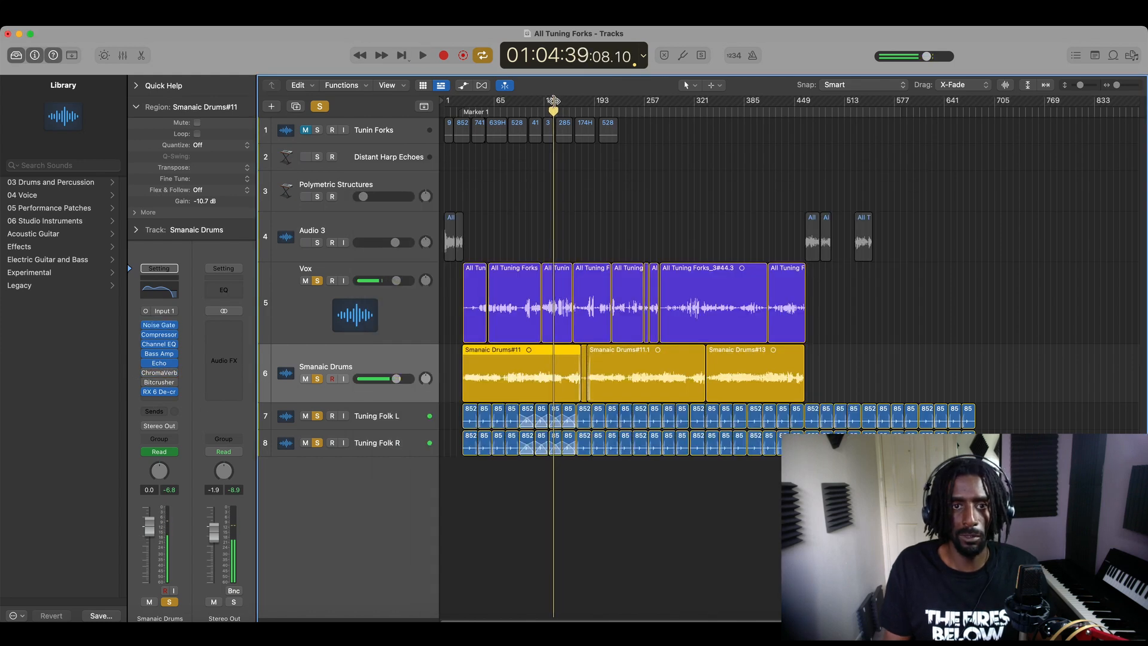
- Move the playhead beyond the short loop and play the mix from there
{"action": "left_click", "coordinate": [575, 106]}
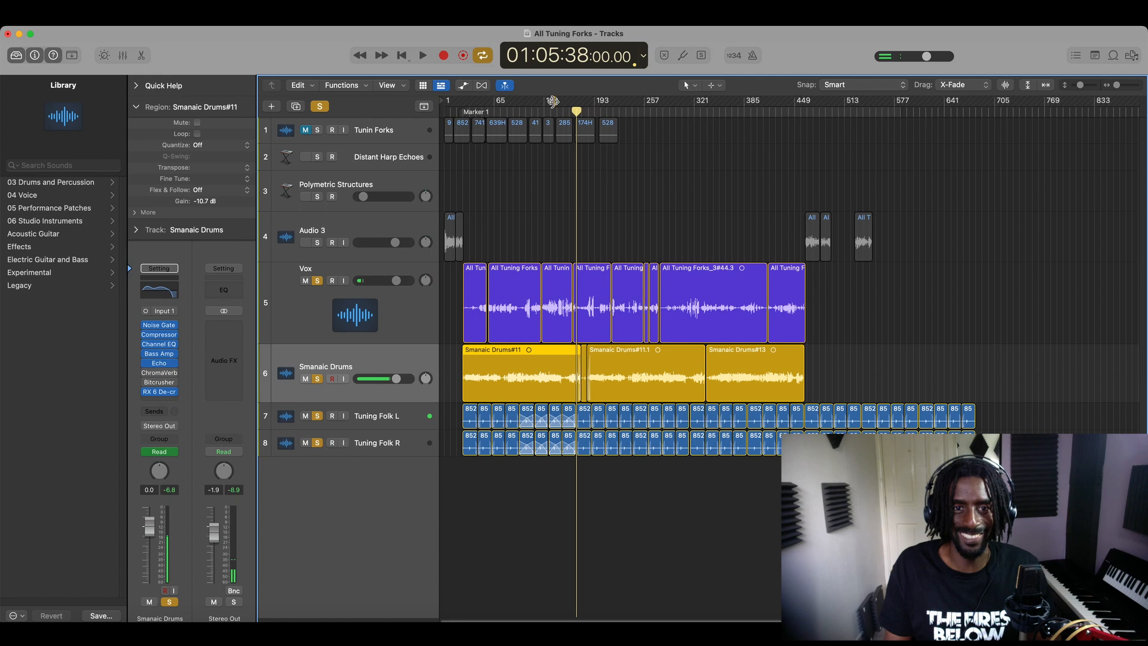
{"action": "key", "text": "space"}
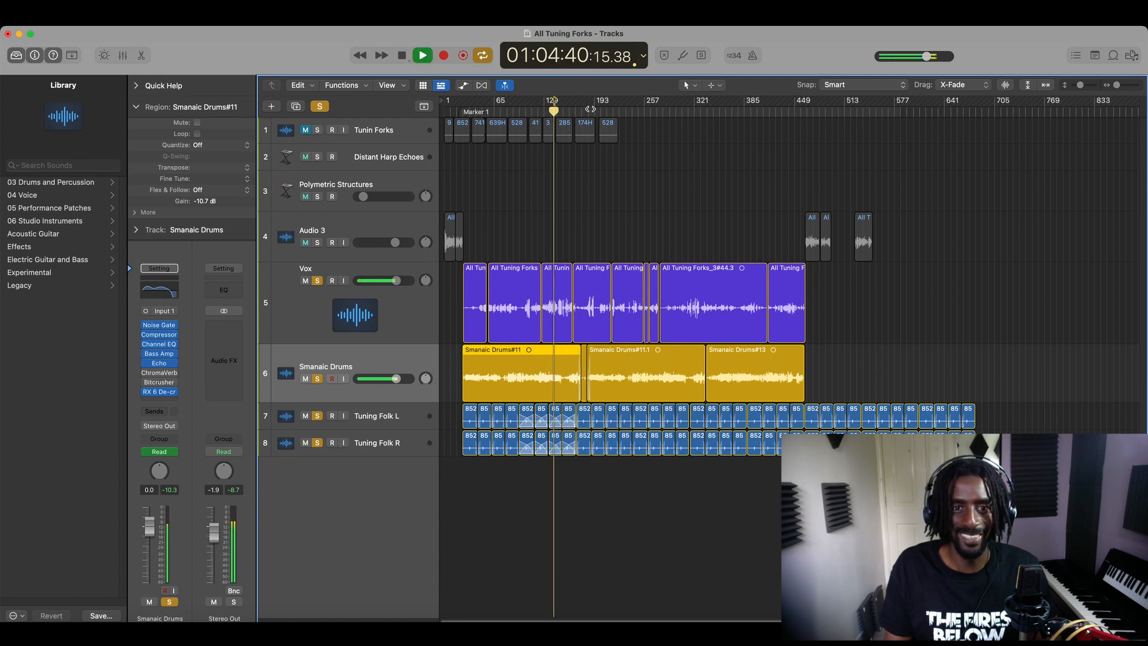
{"action": "left_click", "coordinate": [590, 108]}
- Extend the cycle range so it starts at bar 1 and ends past bar 641, covering the whole arrangement
{"action": "left_click_drag", "start_coordinate": [1080, 85], "coordinate": [1117, 85]}
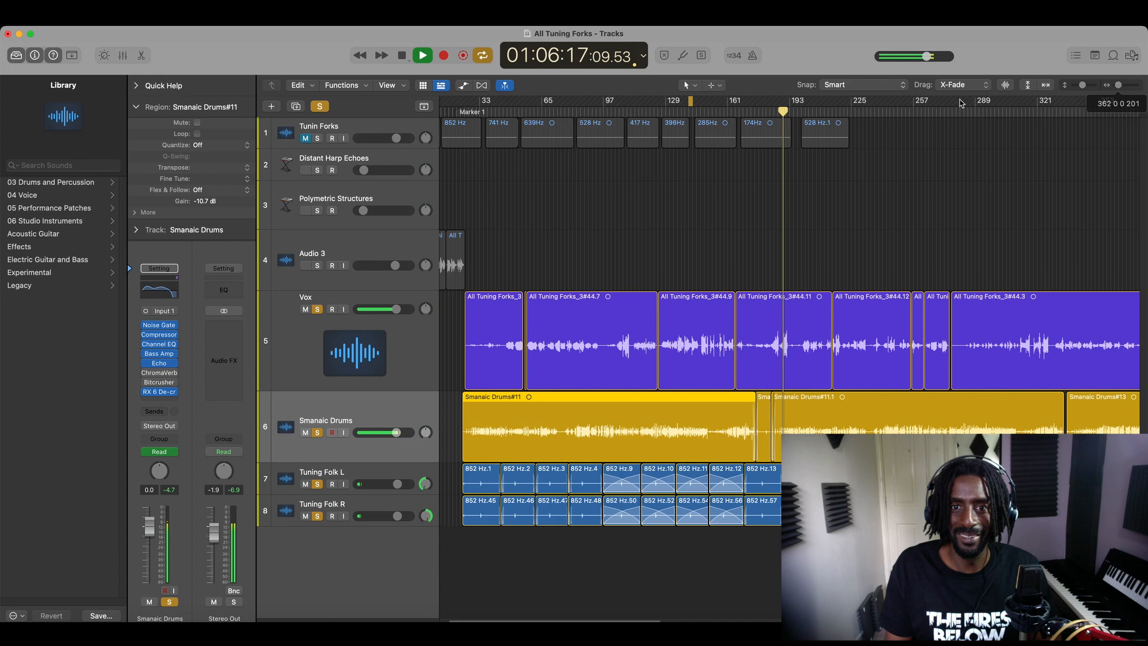
{"action": "left_click", "coordinate": [690, 103]}
{"action": "left_click", "coordinate": [692, 103]}
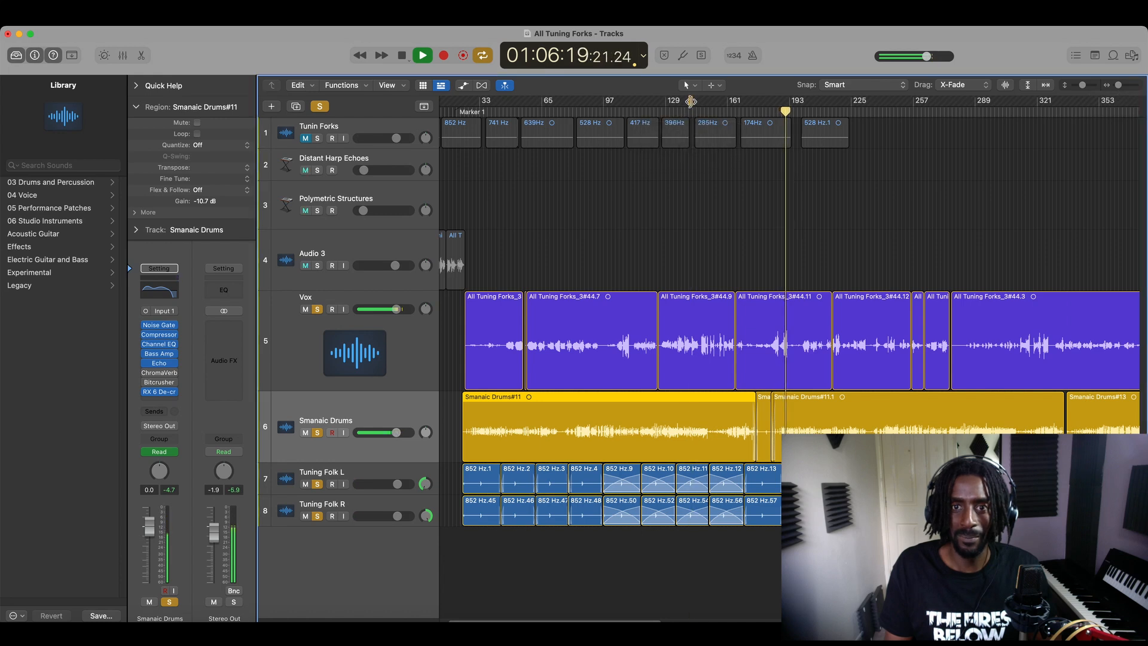
{"action": "left_click_drag", "start_coordinate": [691, 101], "coordinate": [1043, 120]}
{"action": "left_click_drag", "start_coordinate": [690, 104], "coordinate": [447, 110]}
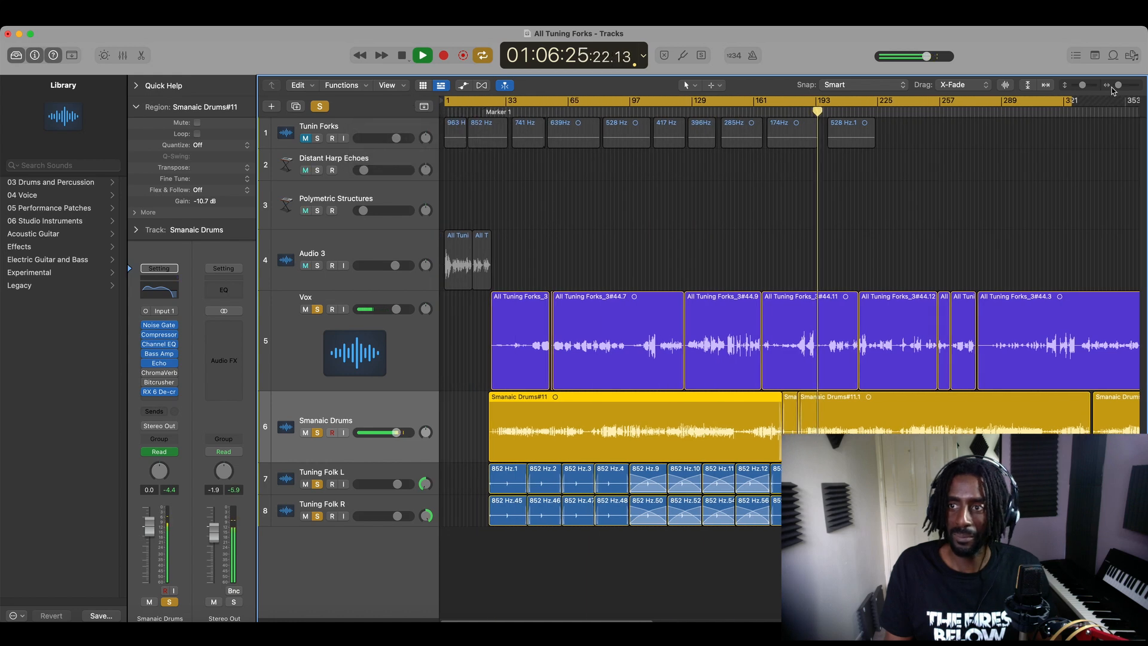
{"action": "left_click_drag", "start_coordinate": [1118, 85], "coordinate": [1116, 87]}
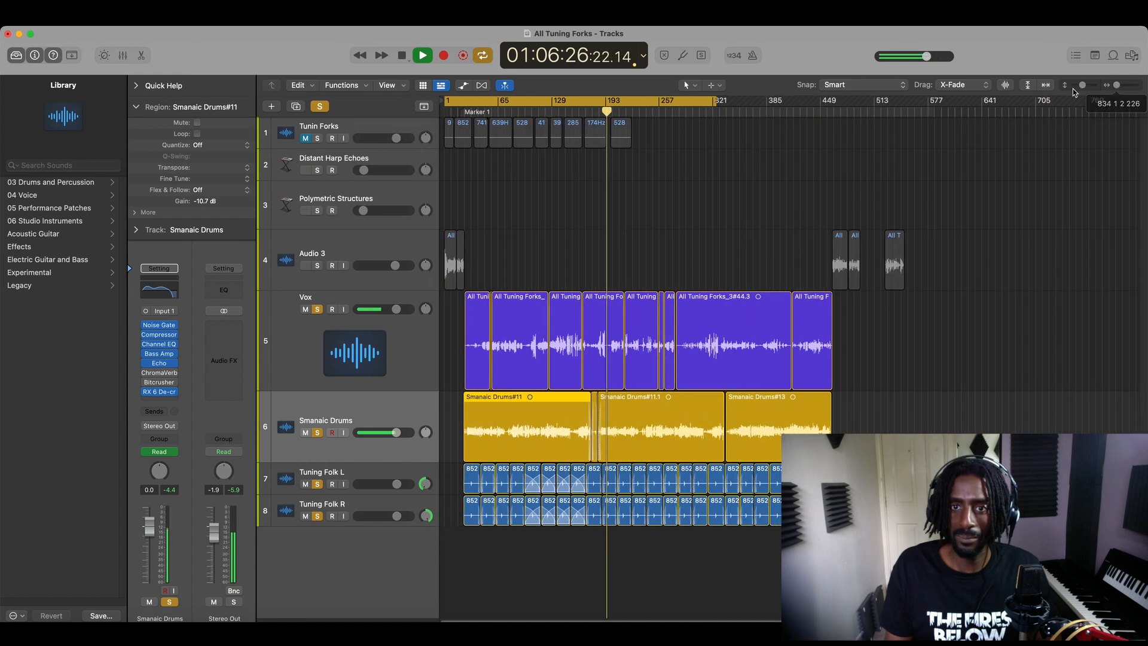
{"action": "key", "text": "space"}
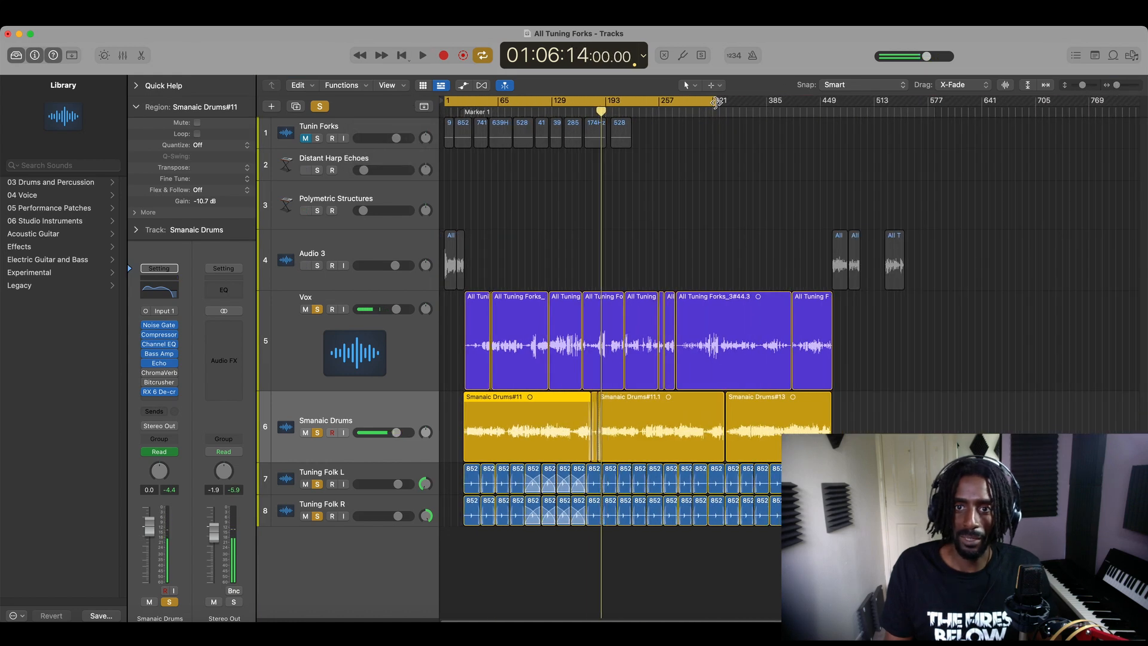
{"action": "left_click_drag", "start_coordinate": [715, 102], "coordinate": [1014, 103]}
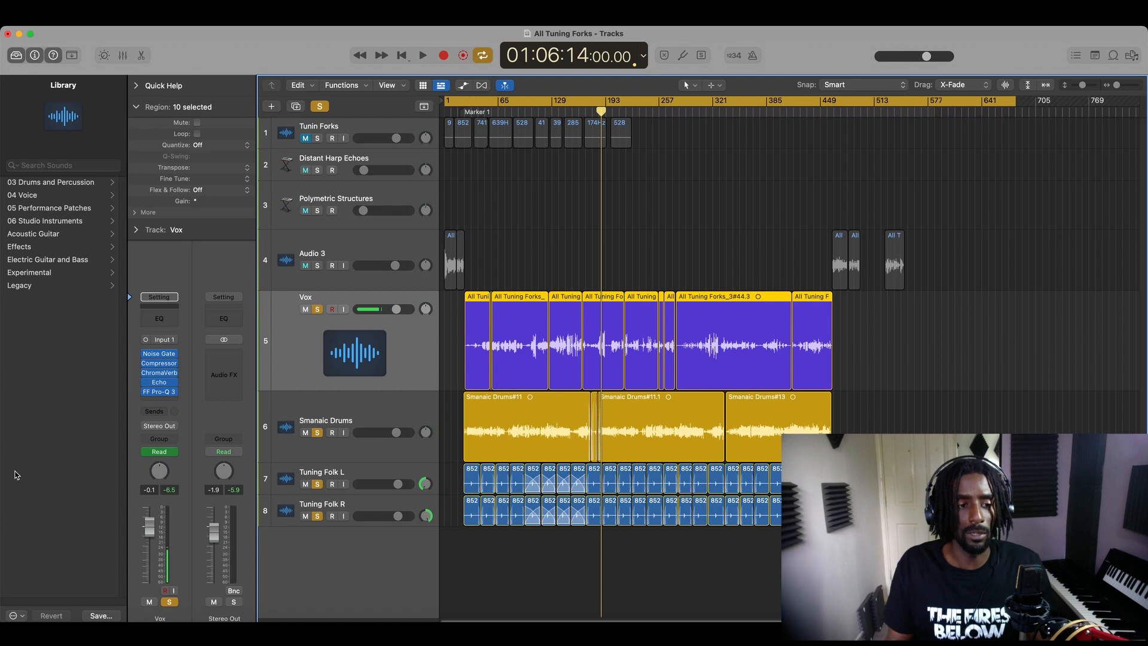
- Add a mono-to-stereo Stereo Spread plug-in at the end of the Smanaic Drums effects chain
{"action": "left_click", "coordinate": [357, 409]}
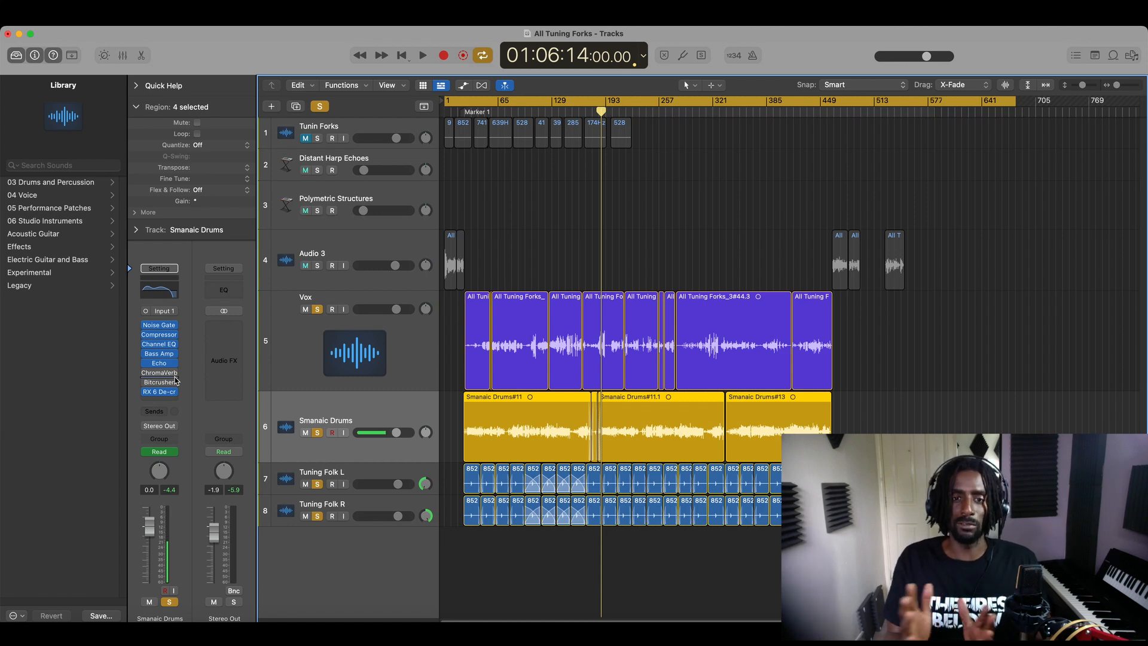
{"action": "left_click", "coordinate": [407, 331]}
{"action": "left_click", "coordinate": [416, 414]}
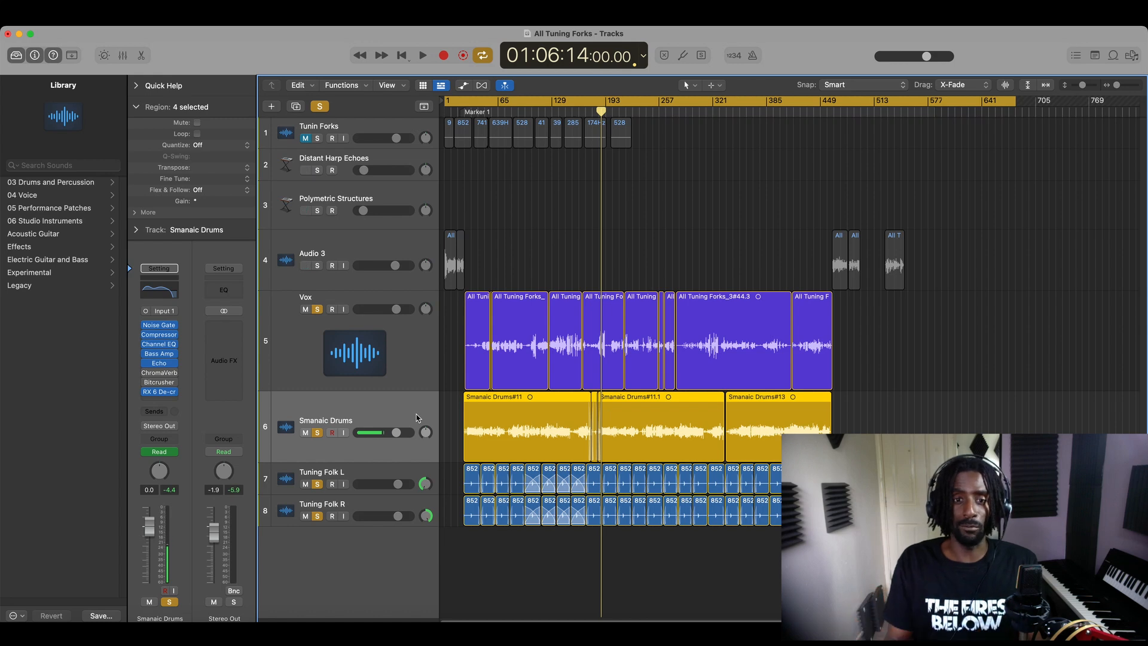
{"action": "left_click", "coordinate": [166, 399]}
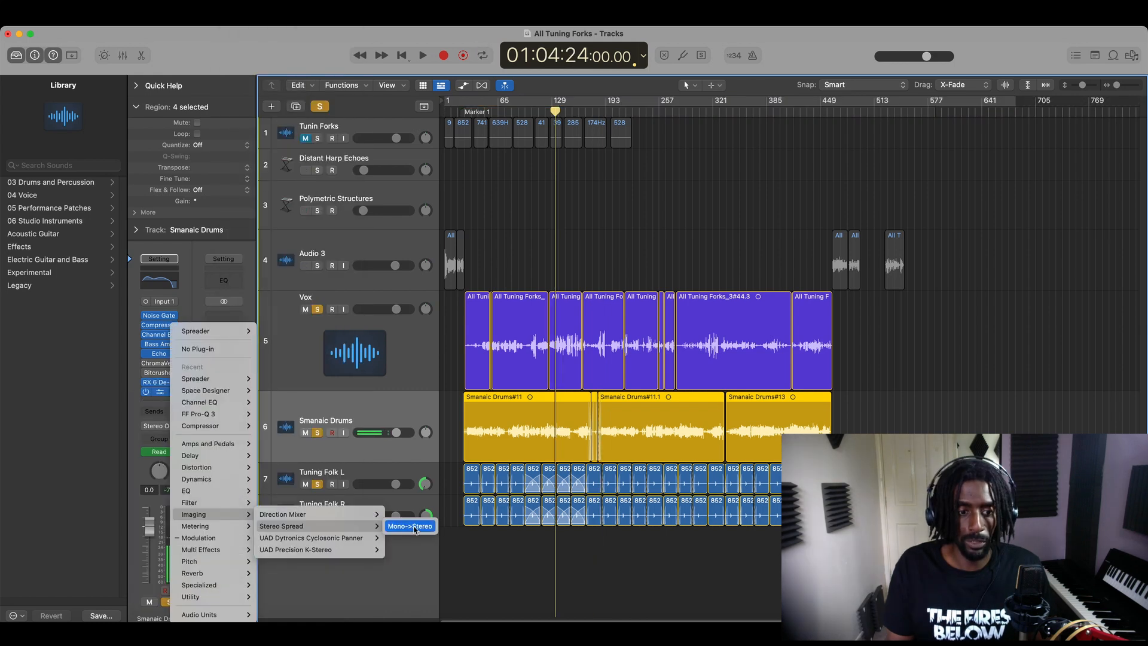
{"action": "left_click", "coordinate": [413, 526]}
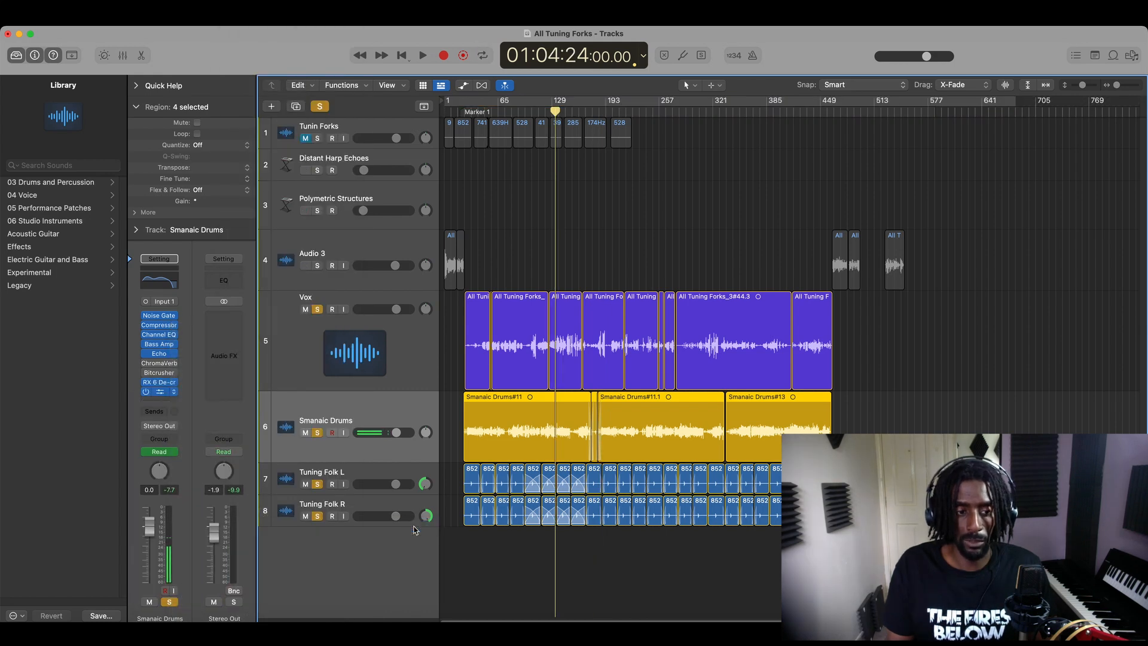
- Set Stereo Spread on Smanaic Drums to 220–8700 Hz with 48% lower and 68% upper intensity, auditioning the mix
{"action": "key", "text": "space"}
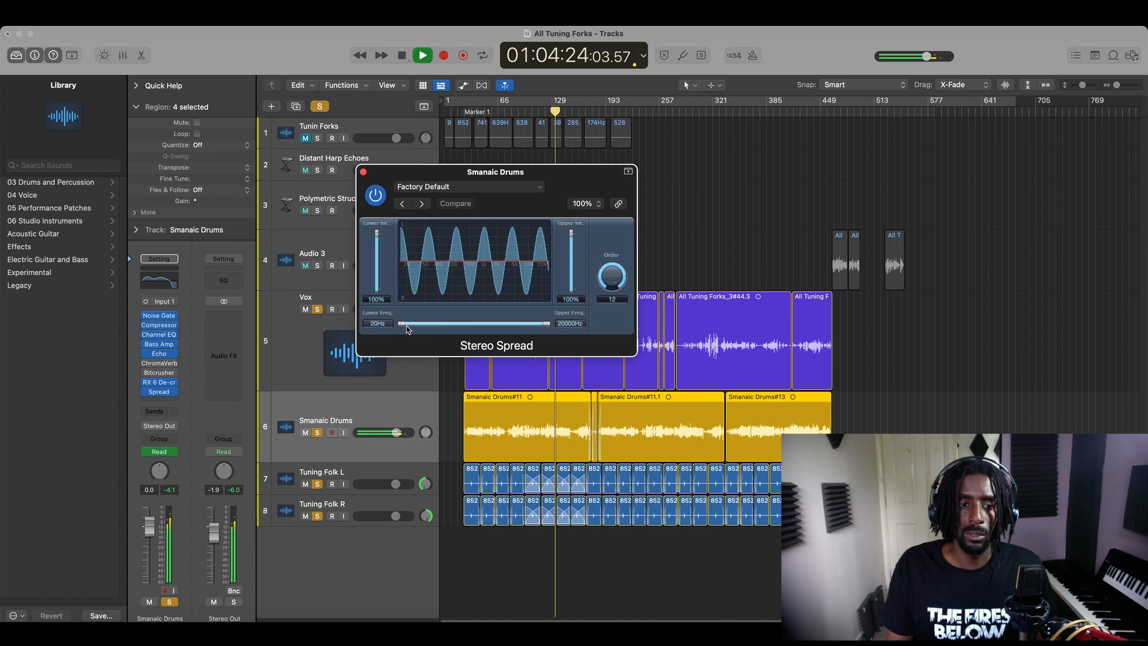
{"action": "left_click_drag", "start_coordinate": [402, 324], "coordinate": [409, 327]}
{"action": "key", "text": "space"}
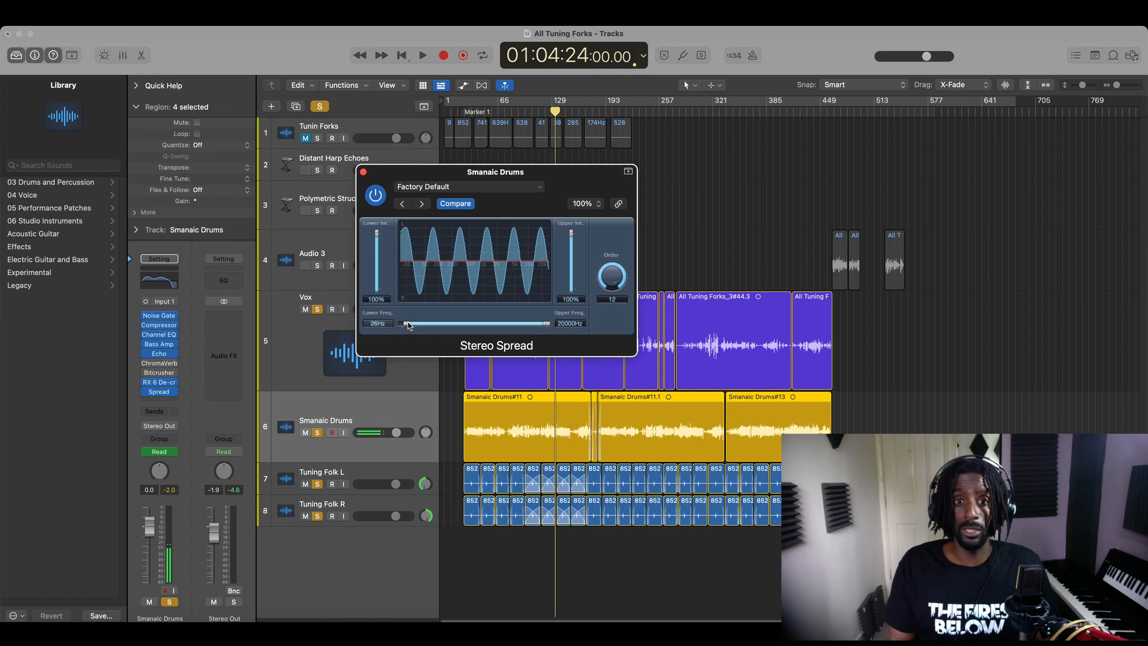
{"action": "left_click_drag", "start_coordinate": [408, 324], "coordinate": [454, 322]}
{"action": "key", "text": "space"}
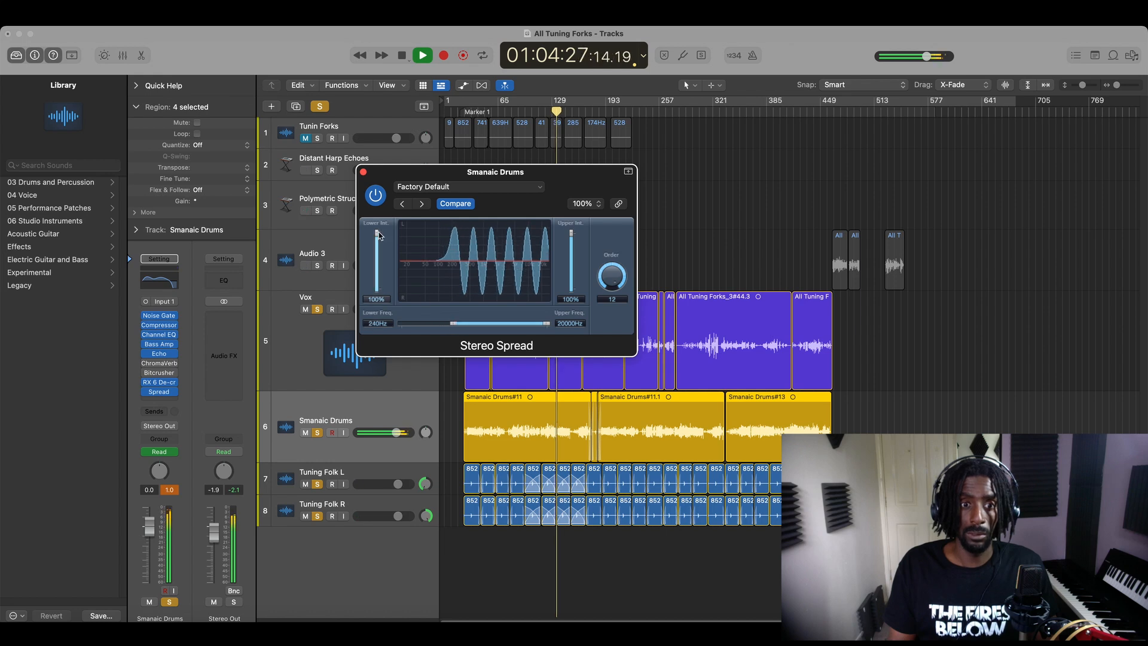
{"action": "left_click_drag", "start_coordinate": [378, 235], "coordinate": [378, 250]}
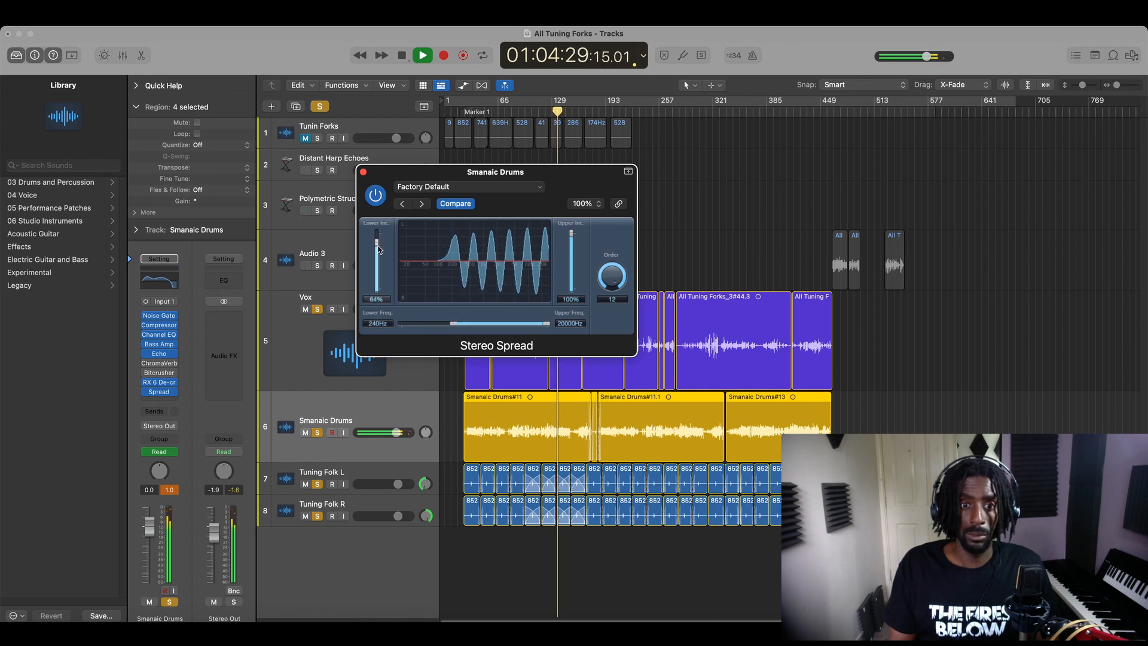
{"action": "left_click_drag", "start_coordinate": [378, 249], "coordinate": [388, 261]}
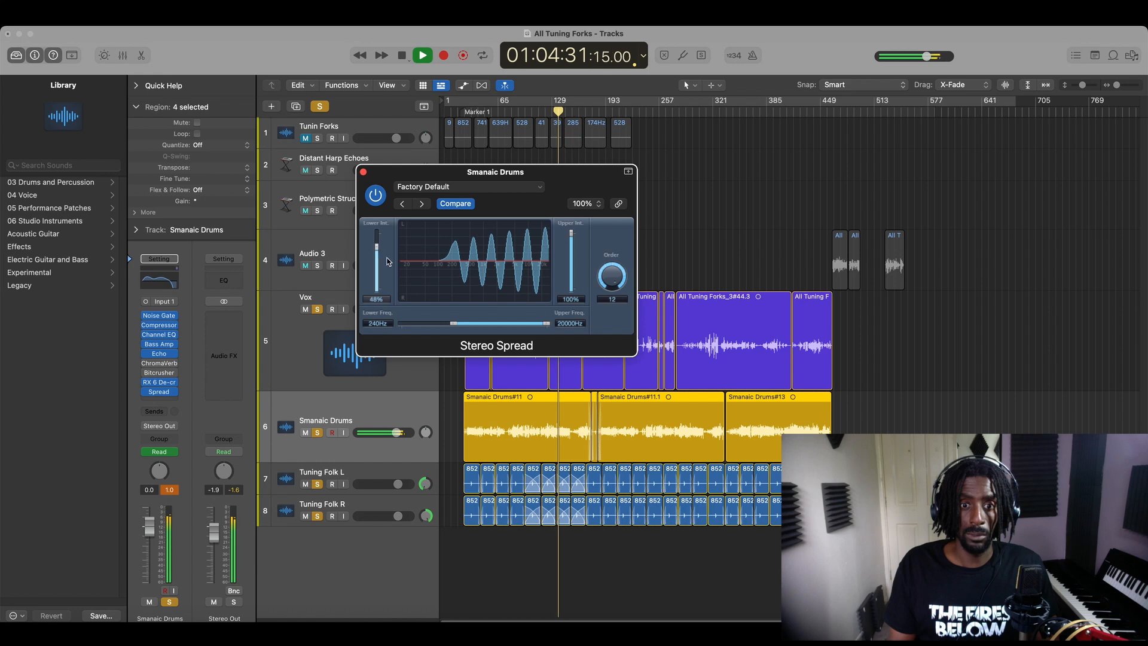
{"action": "left_click_drag", "start_coordinate": [546, 323], "coordinate": [528, 326]}
{"action": "key", "text": "space"}
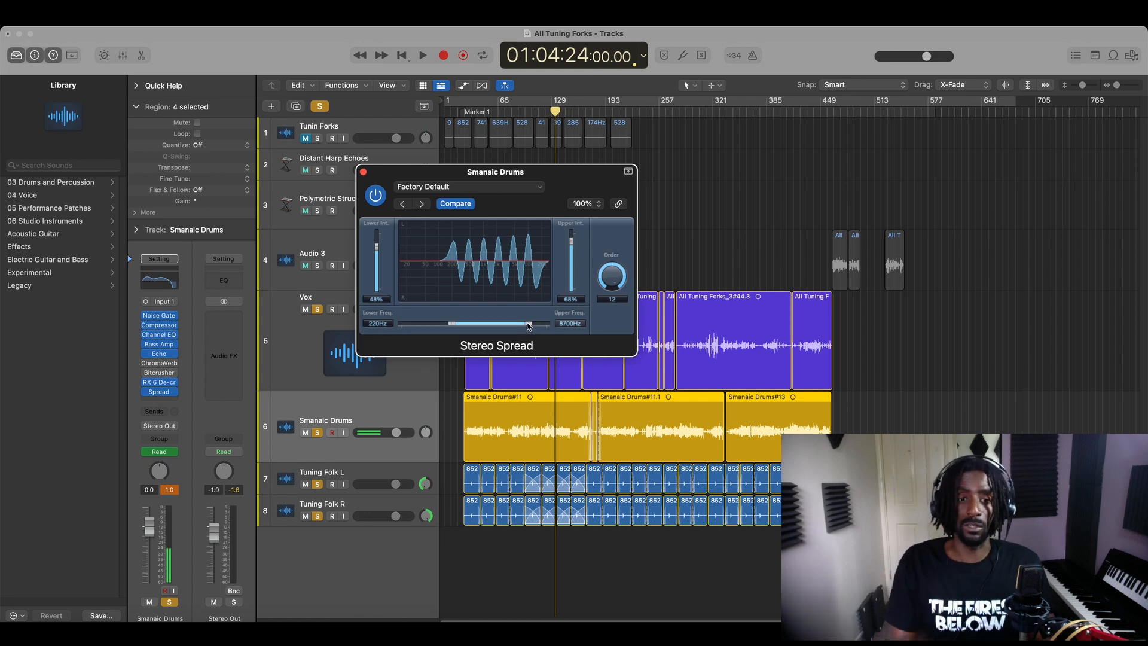
- Refine Stereo Spread during playback to a 280–3800 Hz range with 10% lower and 58% upper intensity
{"action": "key", "text": "space"}
{"action": "left_click_drag", "start_coordinate": [529, 326], "coordinate": [512, 326]}
{"action": "left_click_drag", "start_coordinate": [570, 254], "coordinate": [571, 243]}
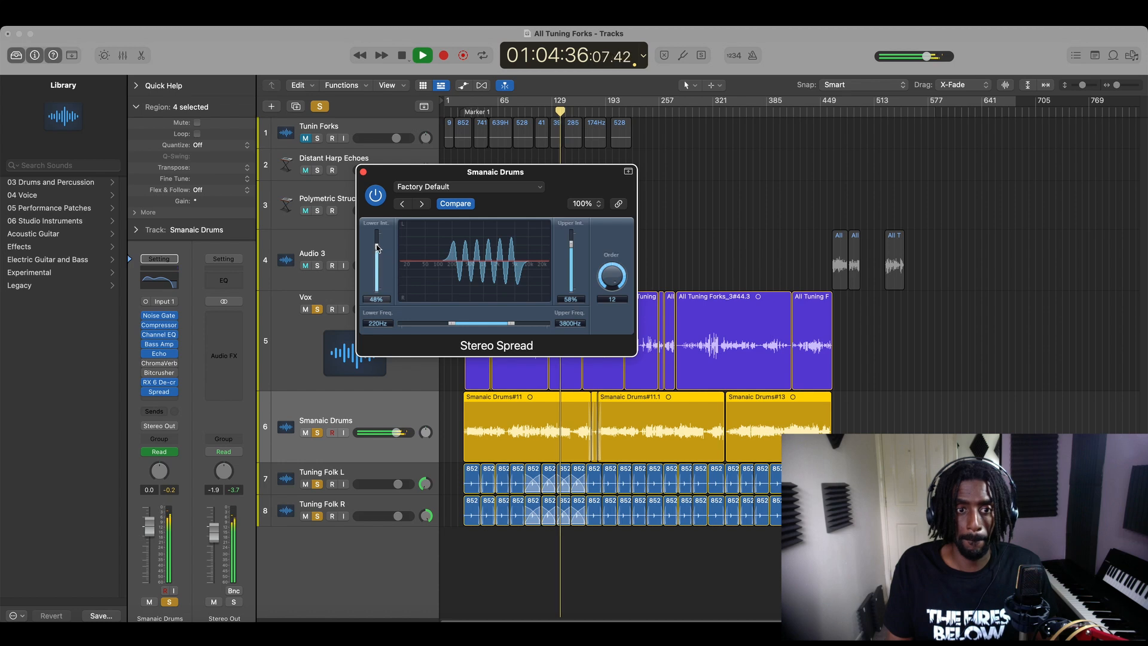
{"action": "left_click_drag", "start_coordinate": [376, 247], "coordinate": [376, 261]}
{"action": "left_click_drag", "start_coordinate": [452, 323], "coordinate": [457, 326]}
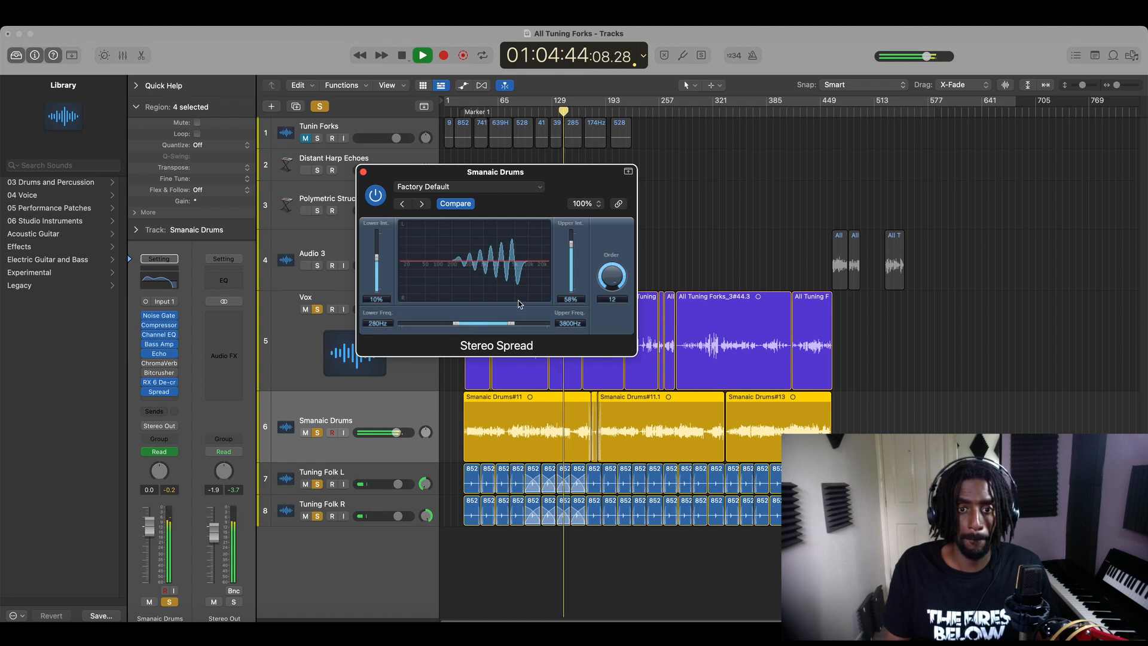
{"action": "key", "text": "space"}
- Open the Channel EQ on Smanaic Drums and raise its high-cut frequency to about 13 kHz during playback
{"action": "left_click_drag", "start_coordinate": [416, 175], "coordinate": [639, 390]}
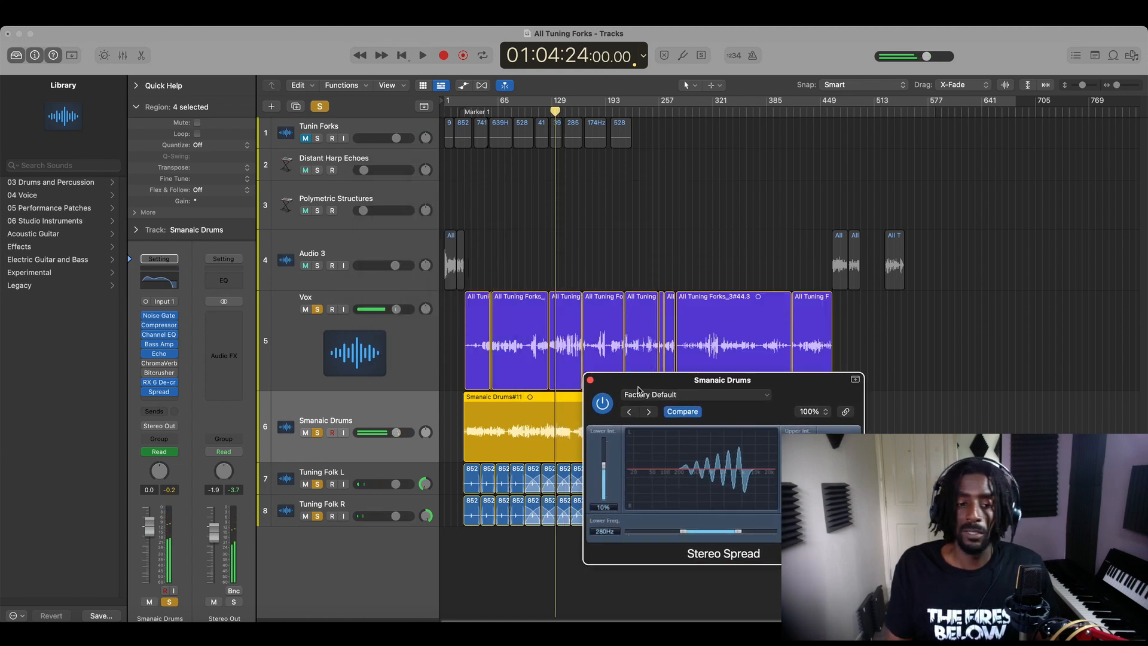
{"action": "left_click", "coordinate": [160, 335]}
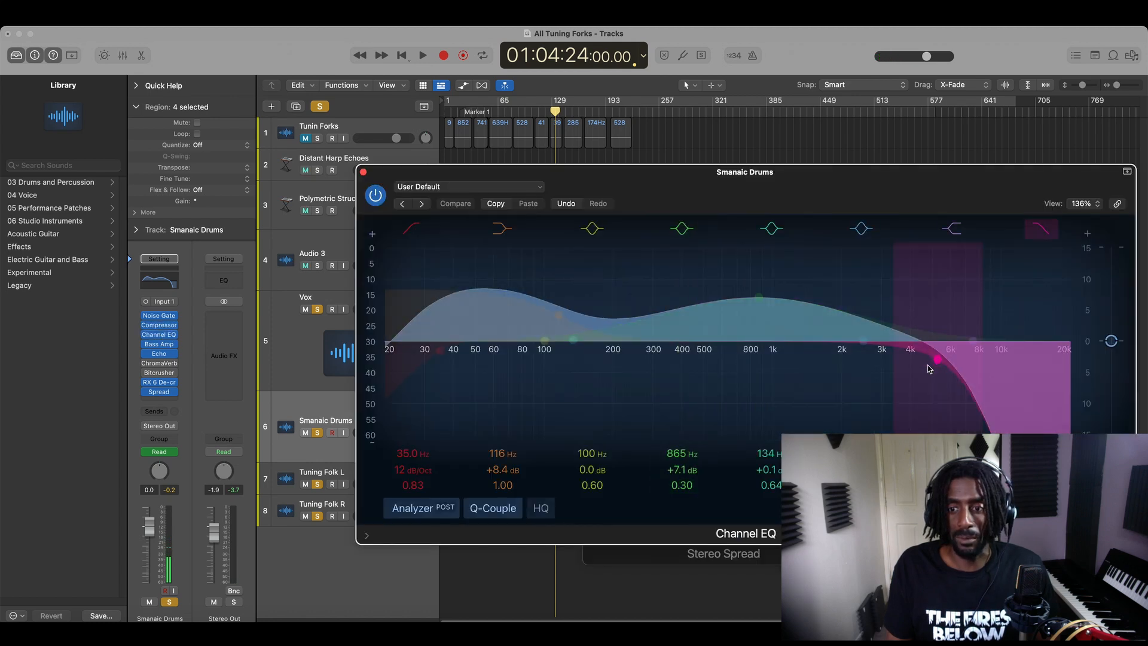
{"action": "left_click", "coordinate": [863, 345]}
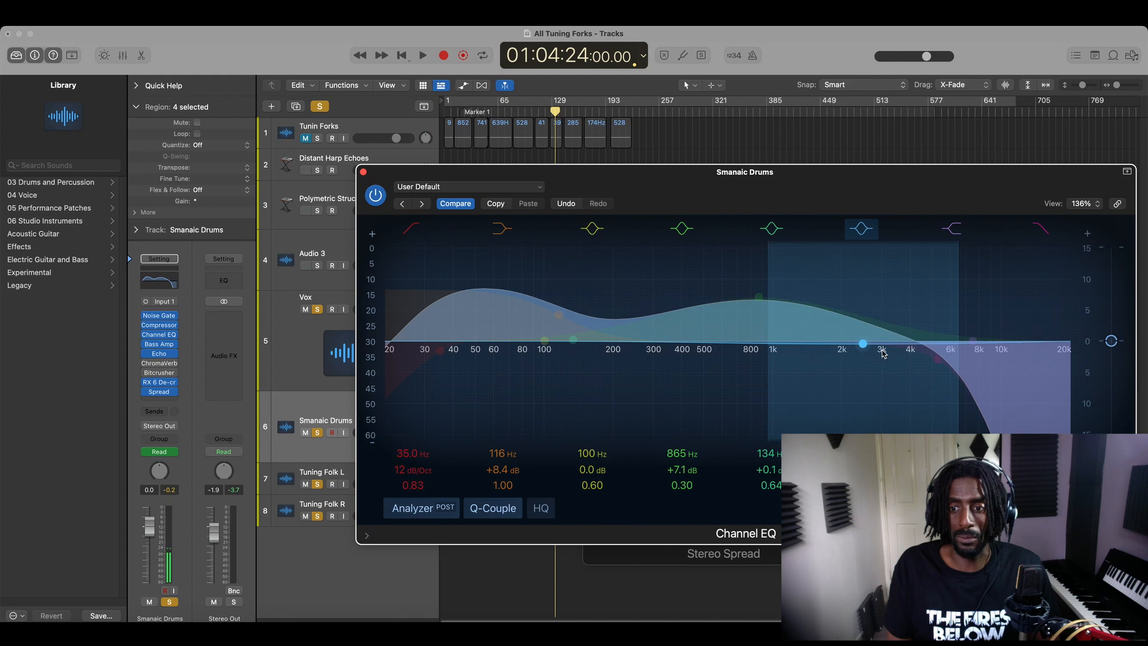
{"action": "key", "text": "space"}
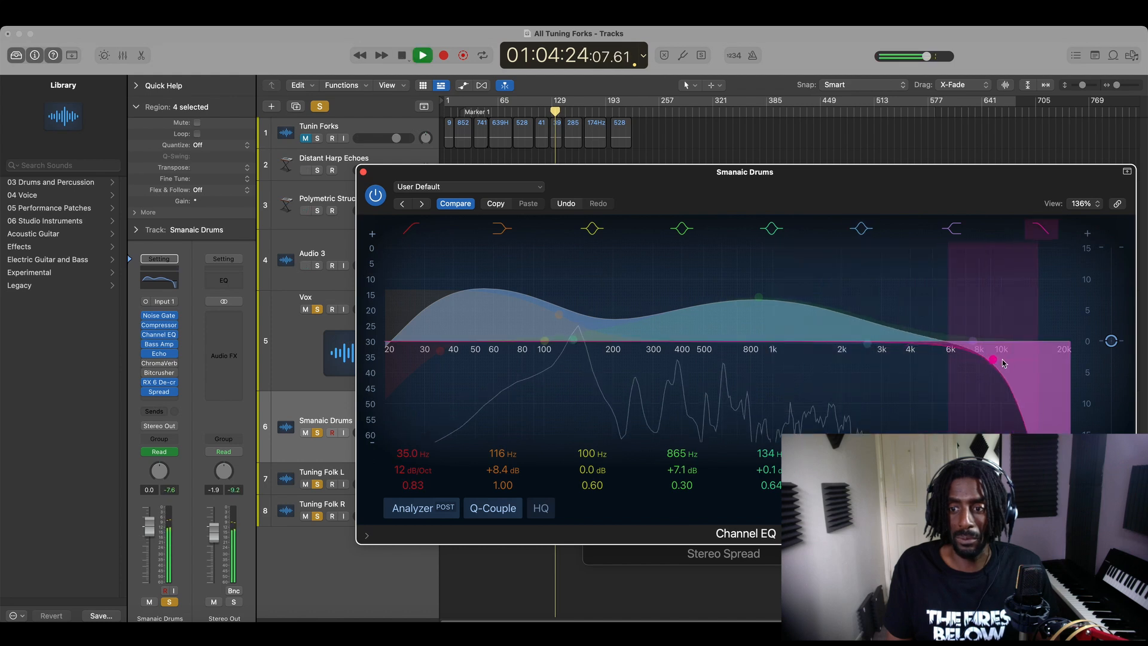
{"action": "left_click_drag", "start_coordinate": [1009, 361], "coordinate": [1031, 361]}
- Cut the drums by about 11 dB near 2.7 kHz, raise the low cut to 57.5 Hz, and close both plug-in windows
{"action": "left_click_drag", "start_coordinate": [866, 346], "coordinate": [867, 418]}
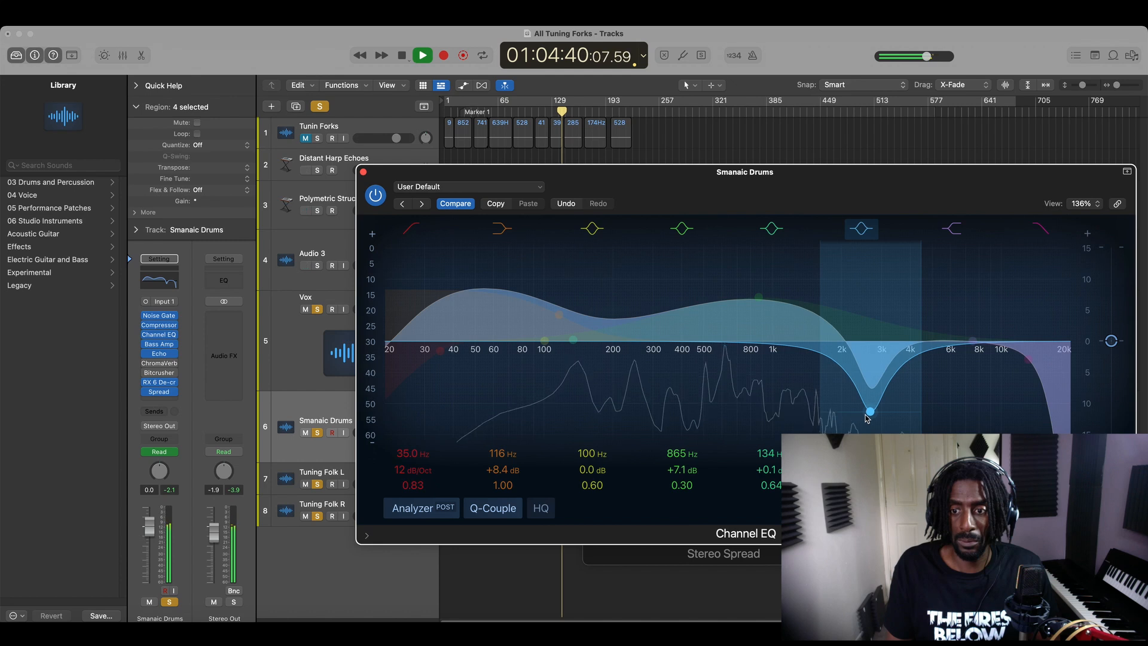
{"action": "left_click_drag", "start_coordinate": [436, 358], "coordinate": [489, 360]}
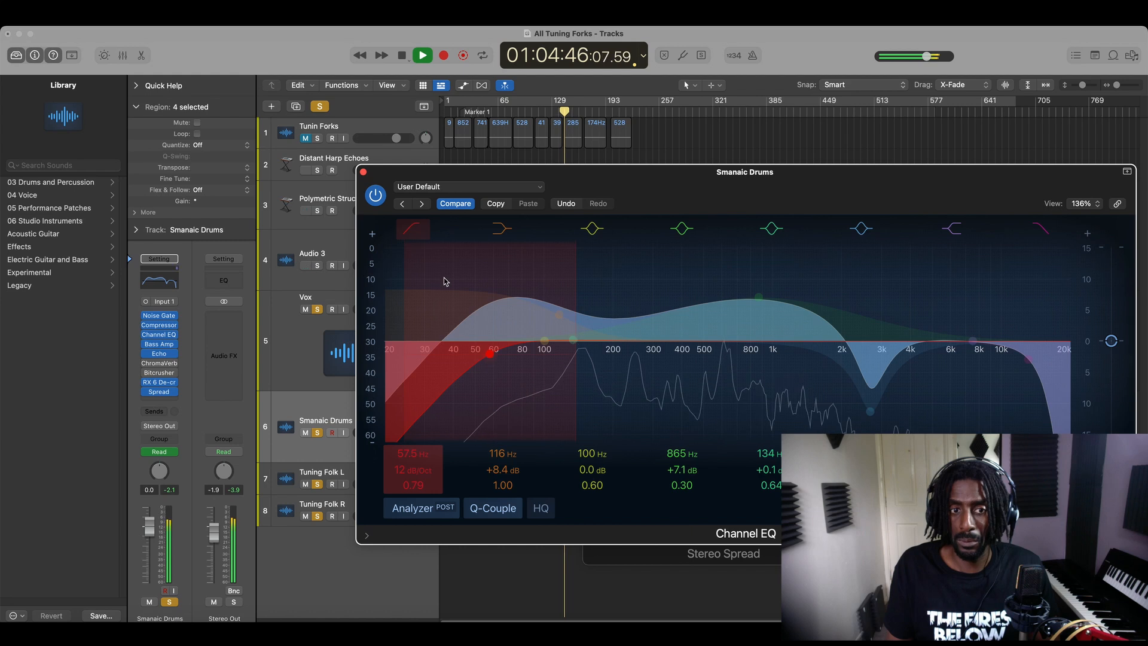
{"action": "left_click", "coordinate": [363, 172]}
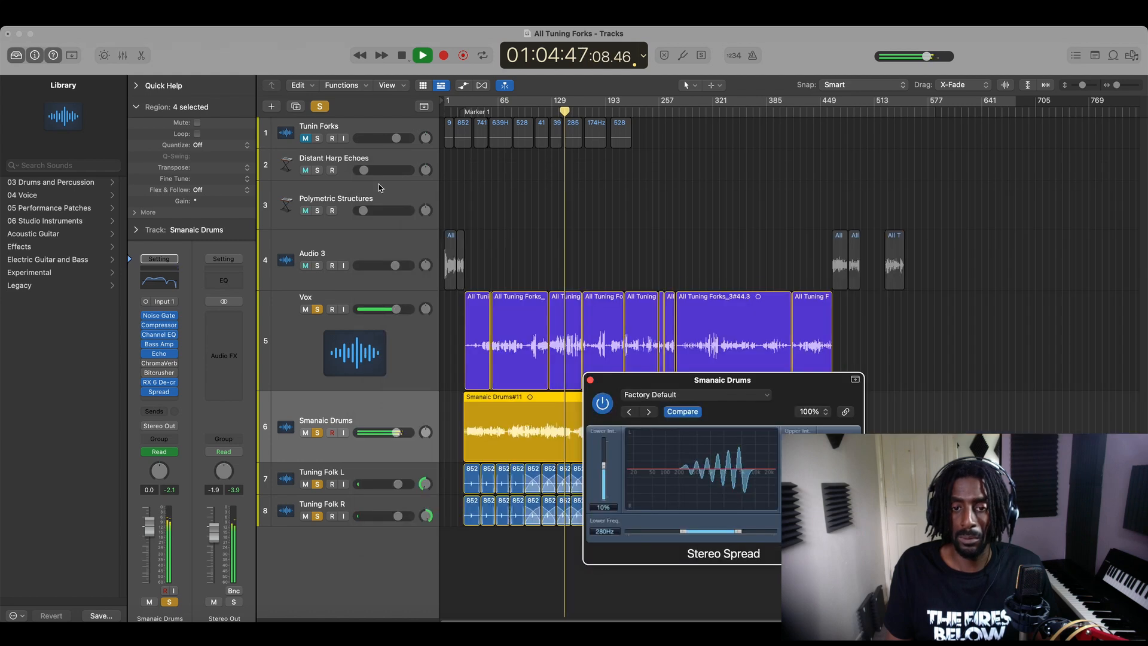
{"action": "key", "text": "space"}
{"action": "left_click", "coordinate": [590, 380]}
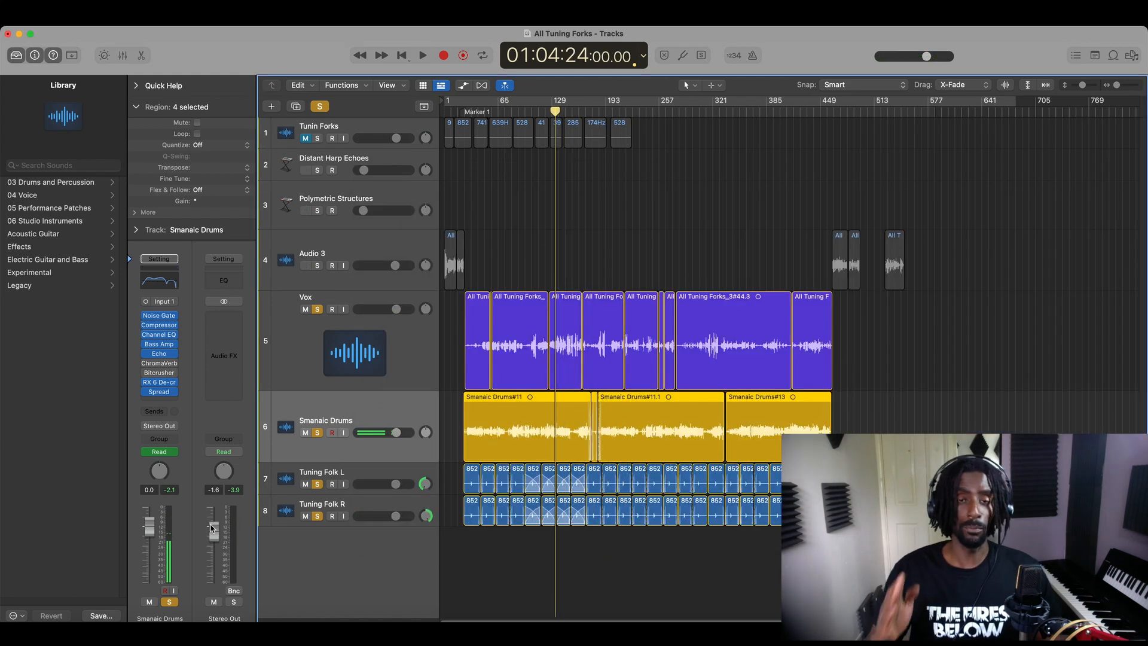
- Raise the Stereo Out level to -1.6 dB and play back the mix to check the output level
{"action": "left_click_drag", "start_coordinate": [213, 531], "coordinate": [212, 528]}
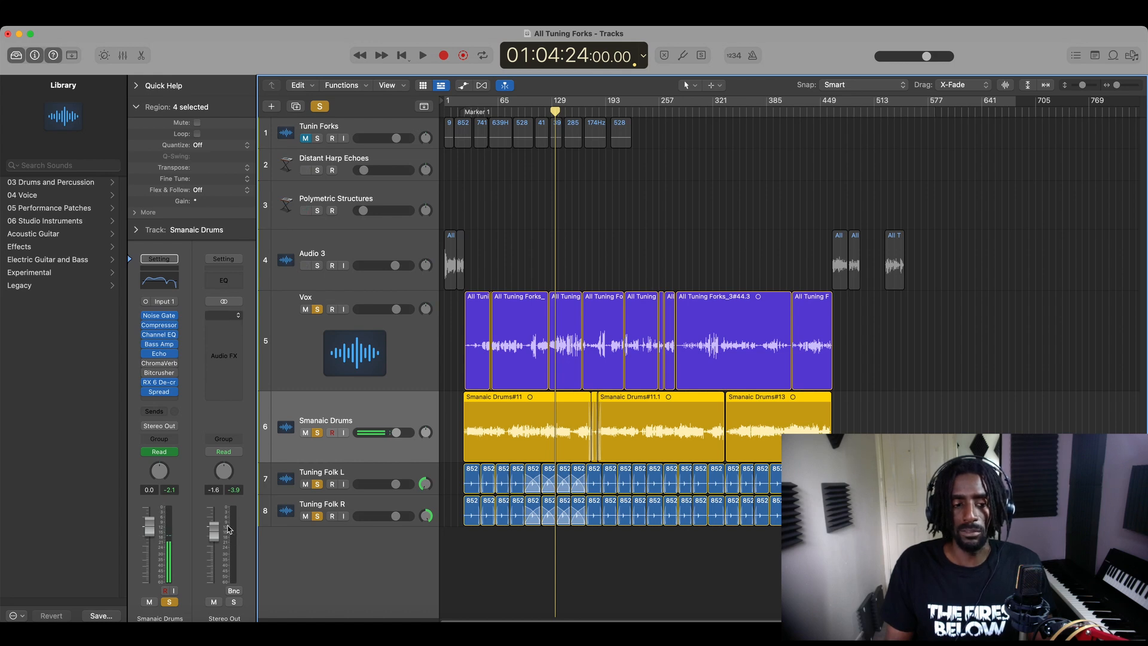
{"action": "key", "text": "space"}
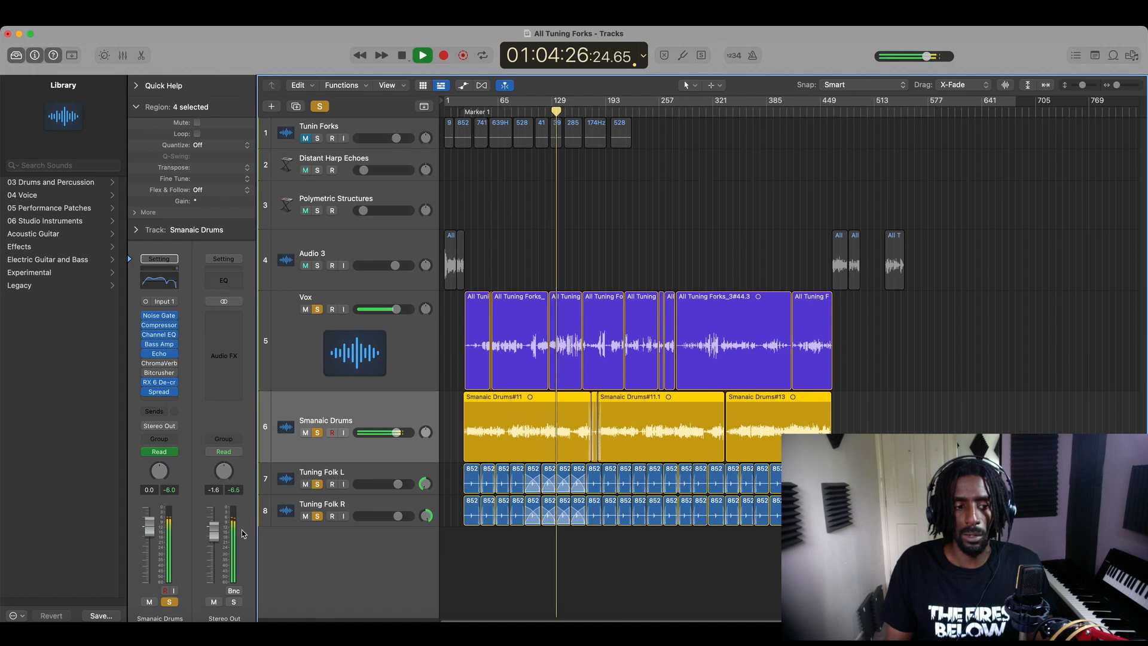
{"action": "key", "text": "space"}
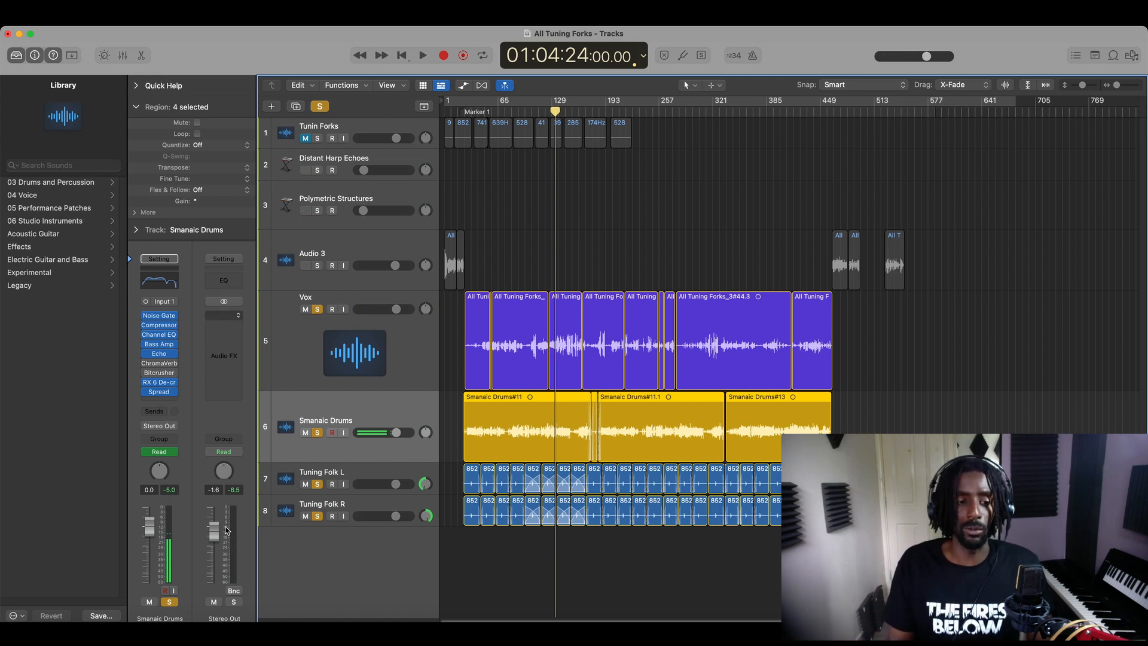
{"action": "key", "text": "space"}
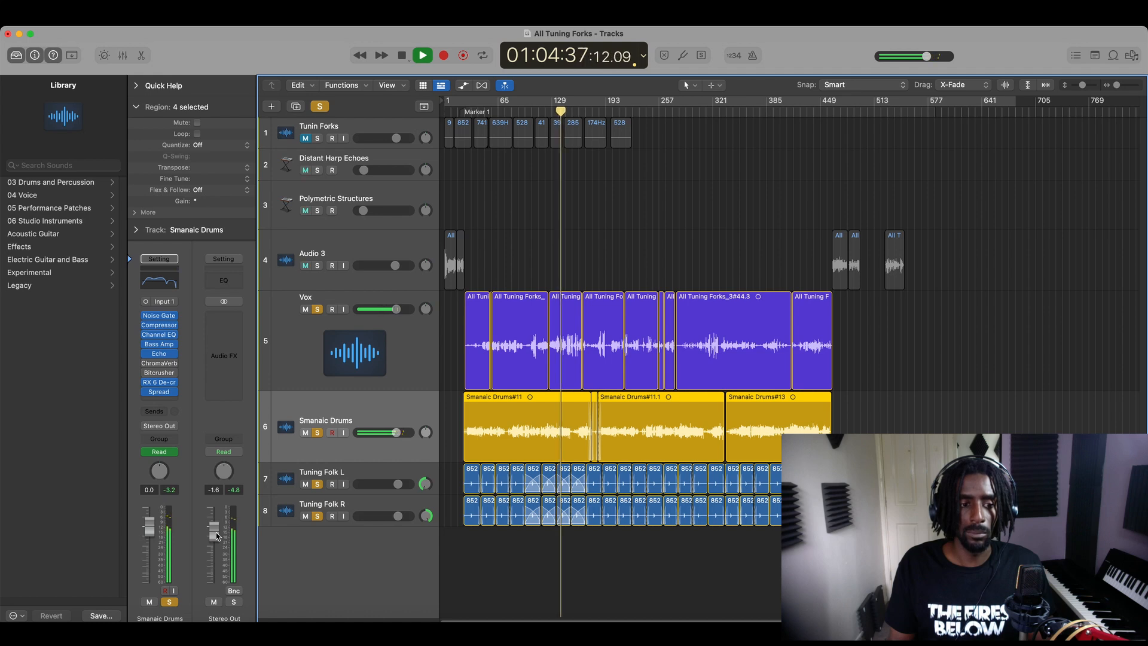
{"action": "key", "text": "space"}
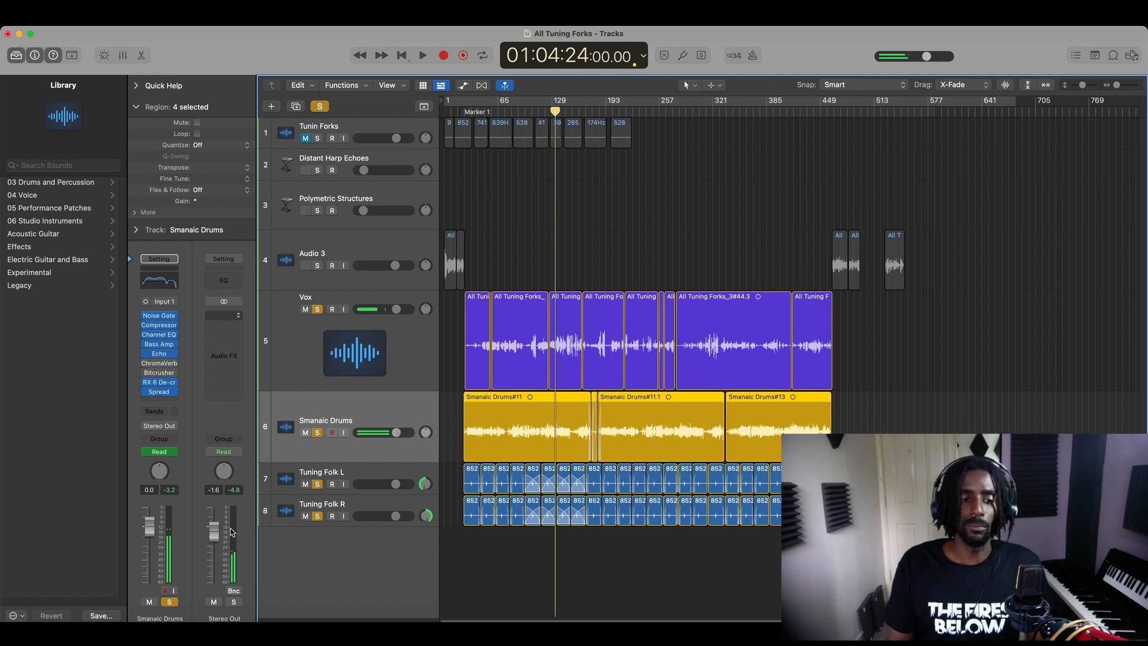